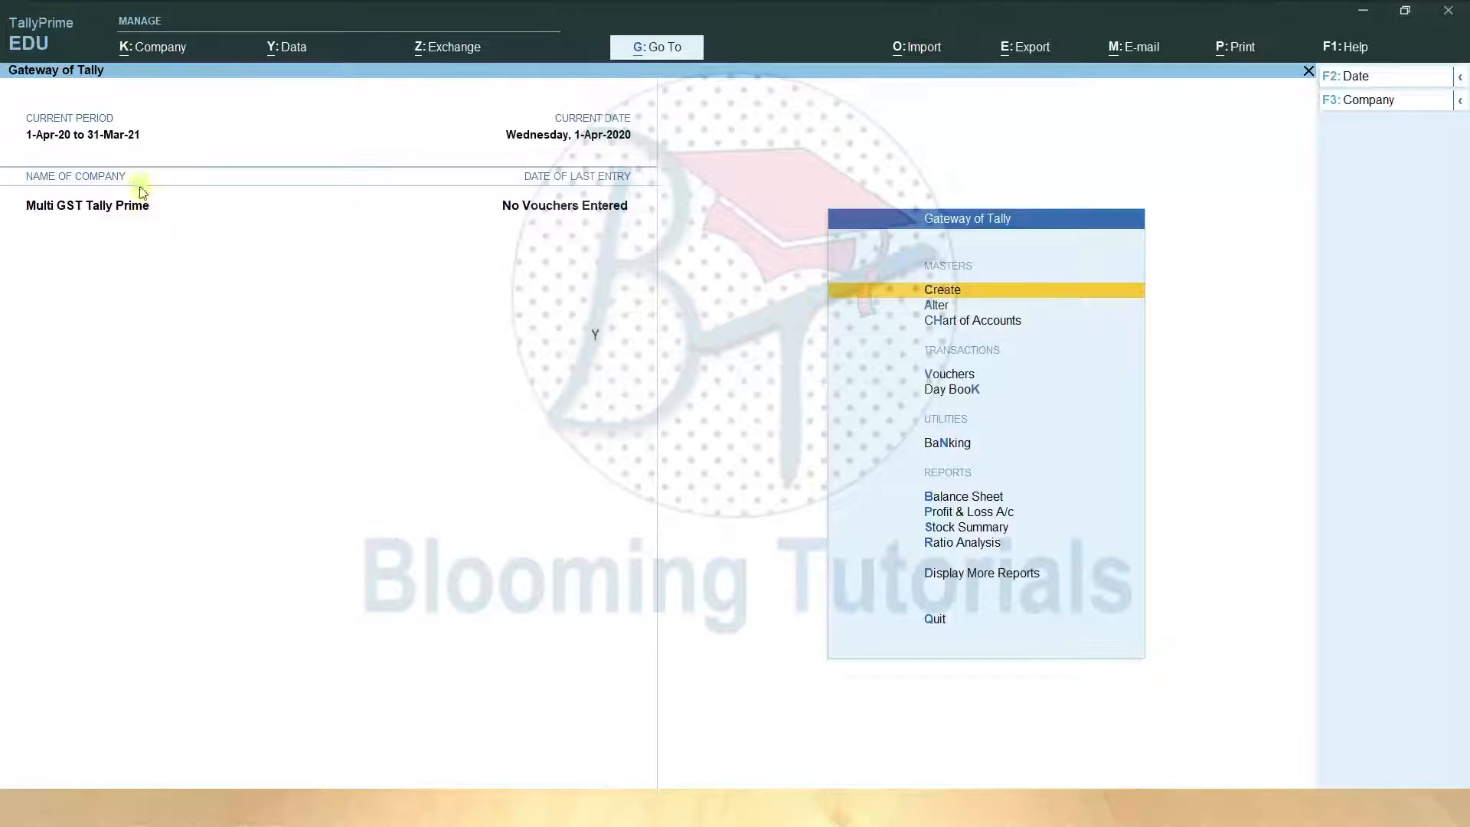
- Enable Goods and Services Tax for the company and accept its GST details with Tamil Nadu as the state
{"action": "key", "text": "F11"}
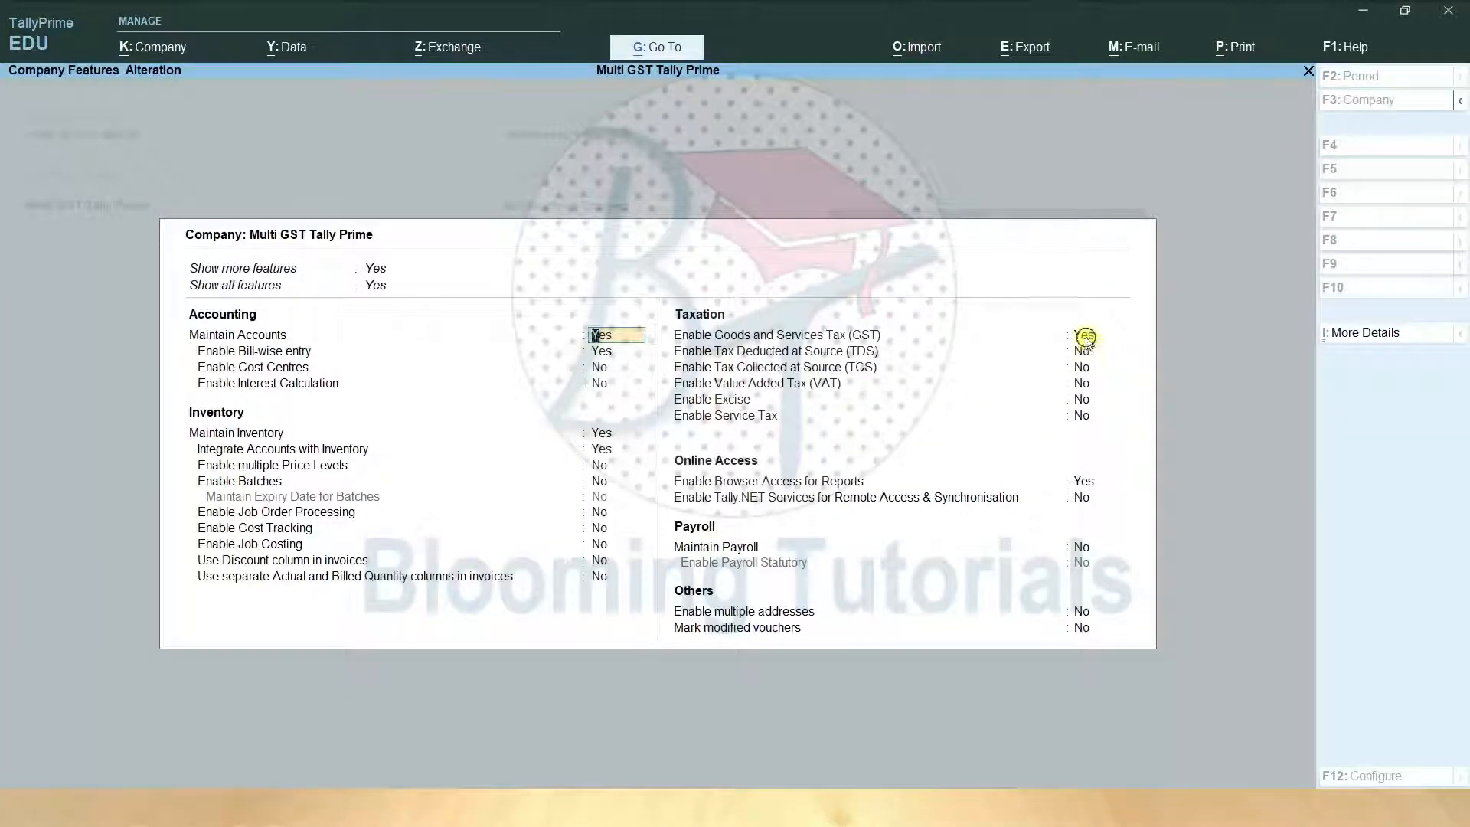
{"action": "left_click", "coordinate": [1081, 340]}
{"action": "type", "text": "y"}
{"action": "key", "text": "Return"}
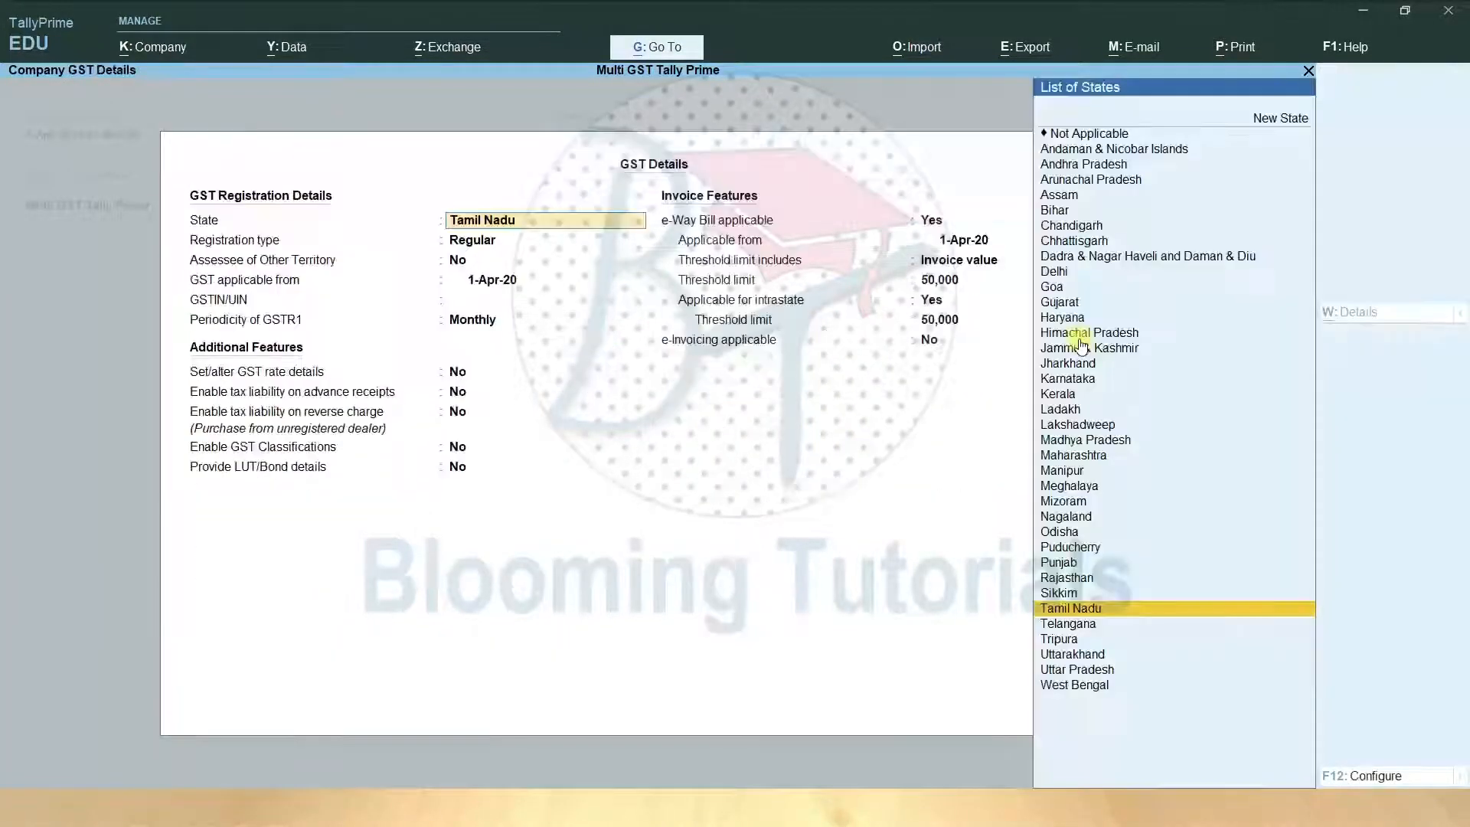
{"action": "key", "text": "ctrl+a"}
{"action": "key", "text": "ctrl+a"}
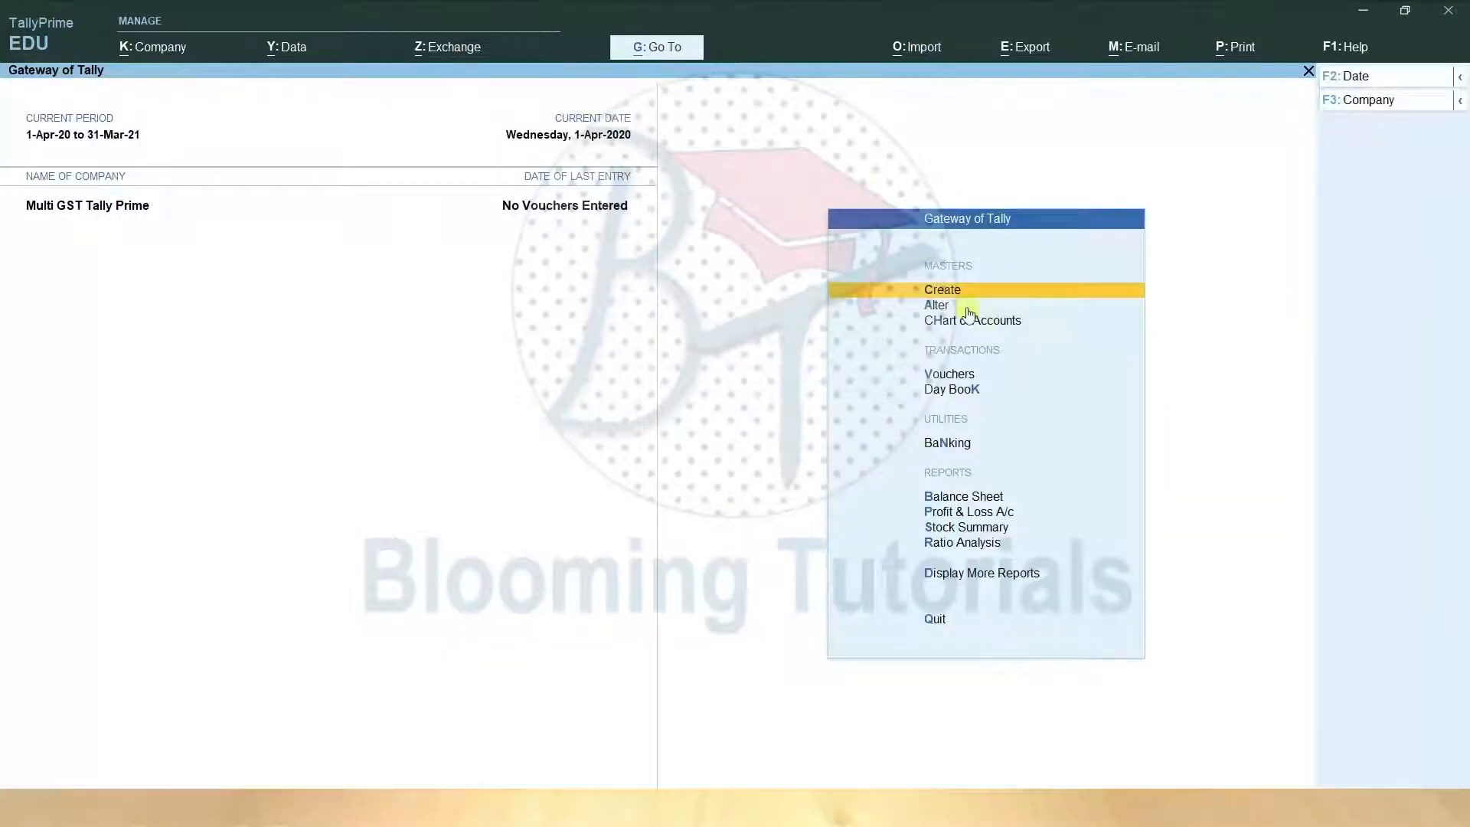
- Start a new ledger named Purchase under the Purchase Accounts group
{"action": "left_click", "coordinate": [947, 291]}
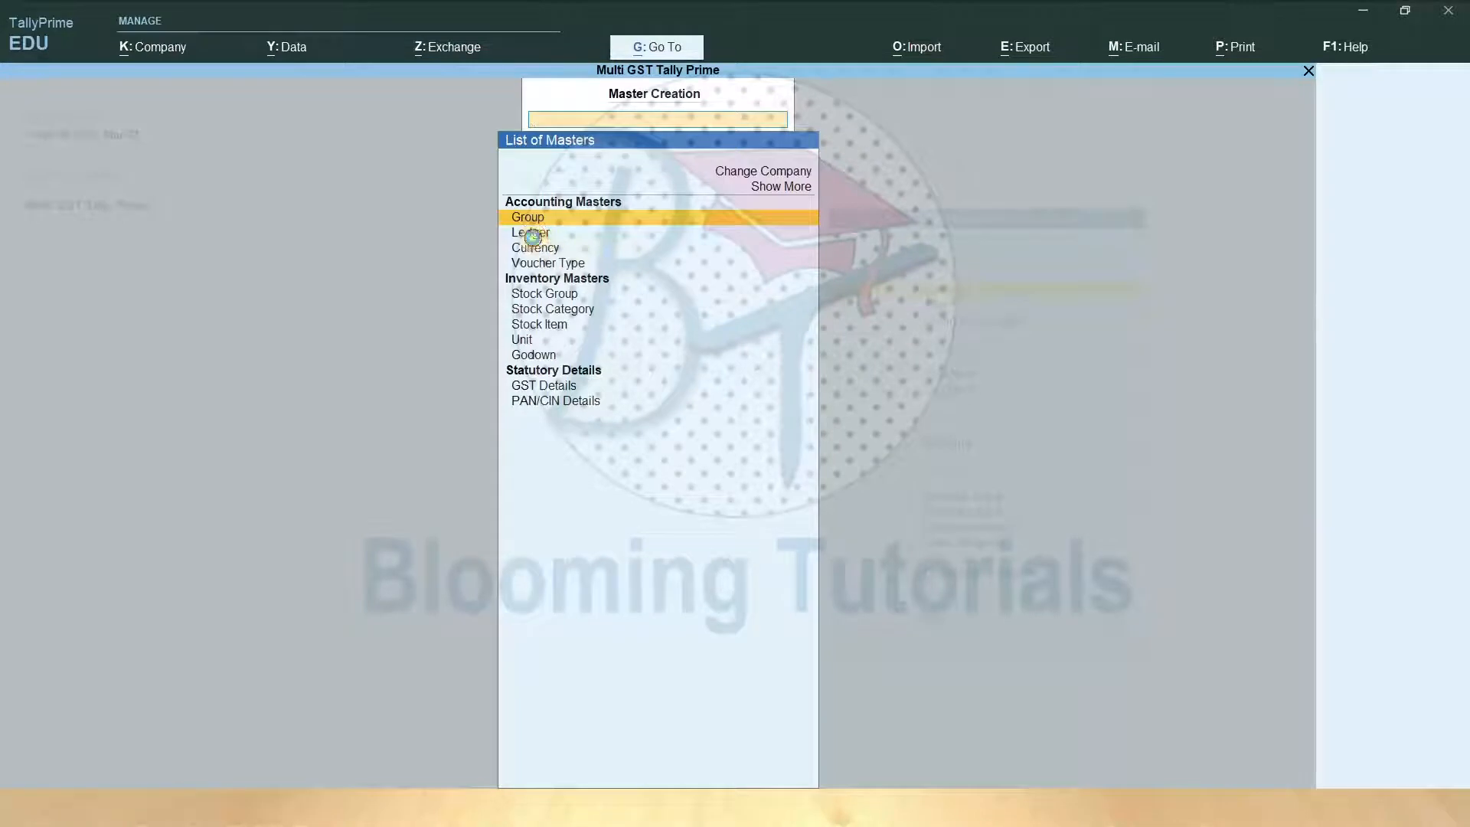
{"action": "left_click", "coordinate": [532, 234]}
{"action": "type", "text": "Purchase"}
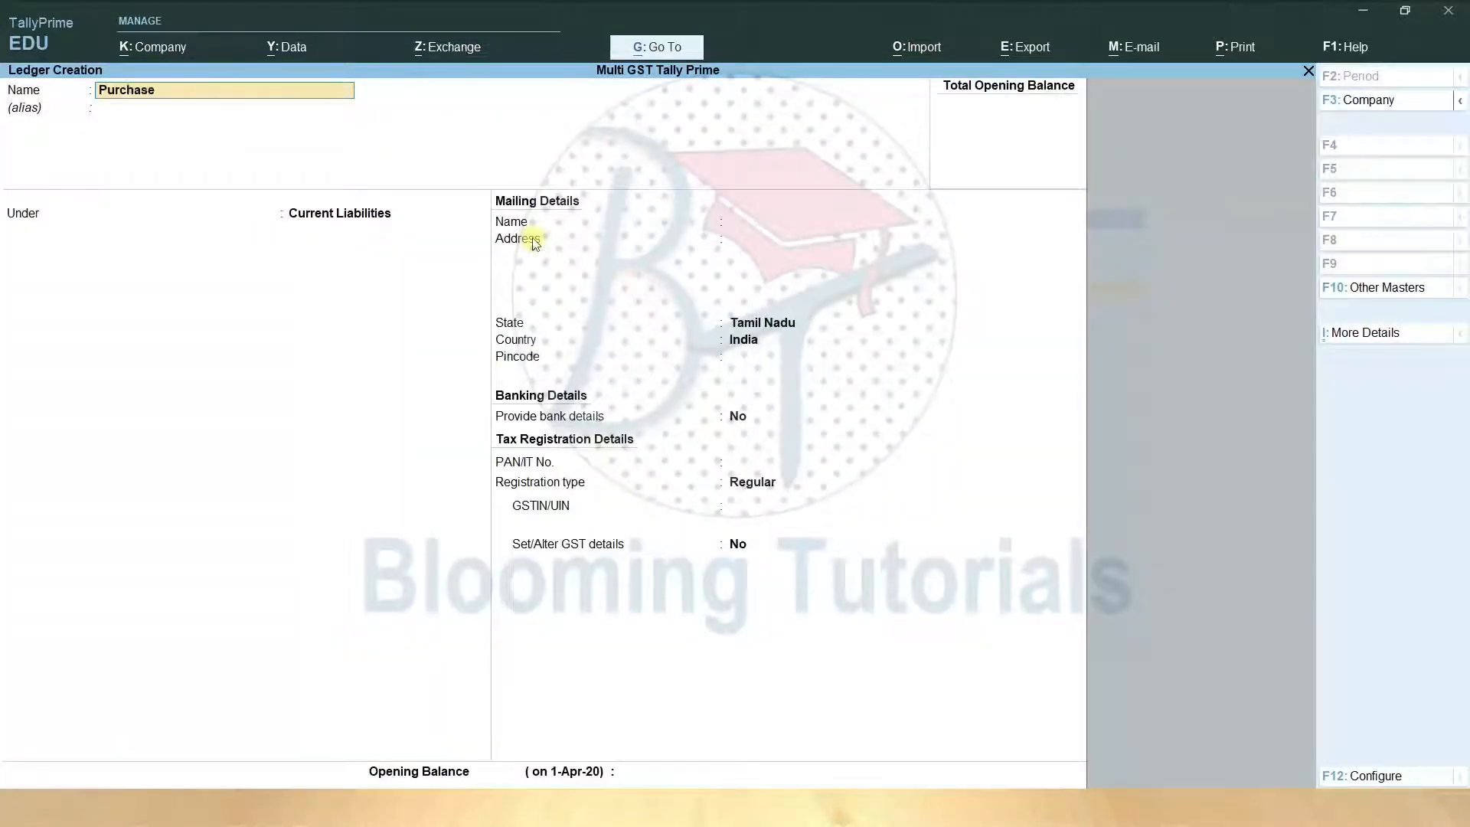
{"action": "key", "text": "Return"}
{"action": "type", "text": "Pur"}
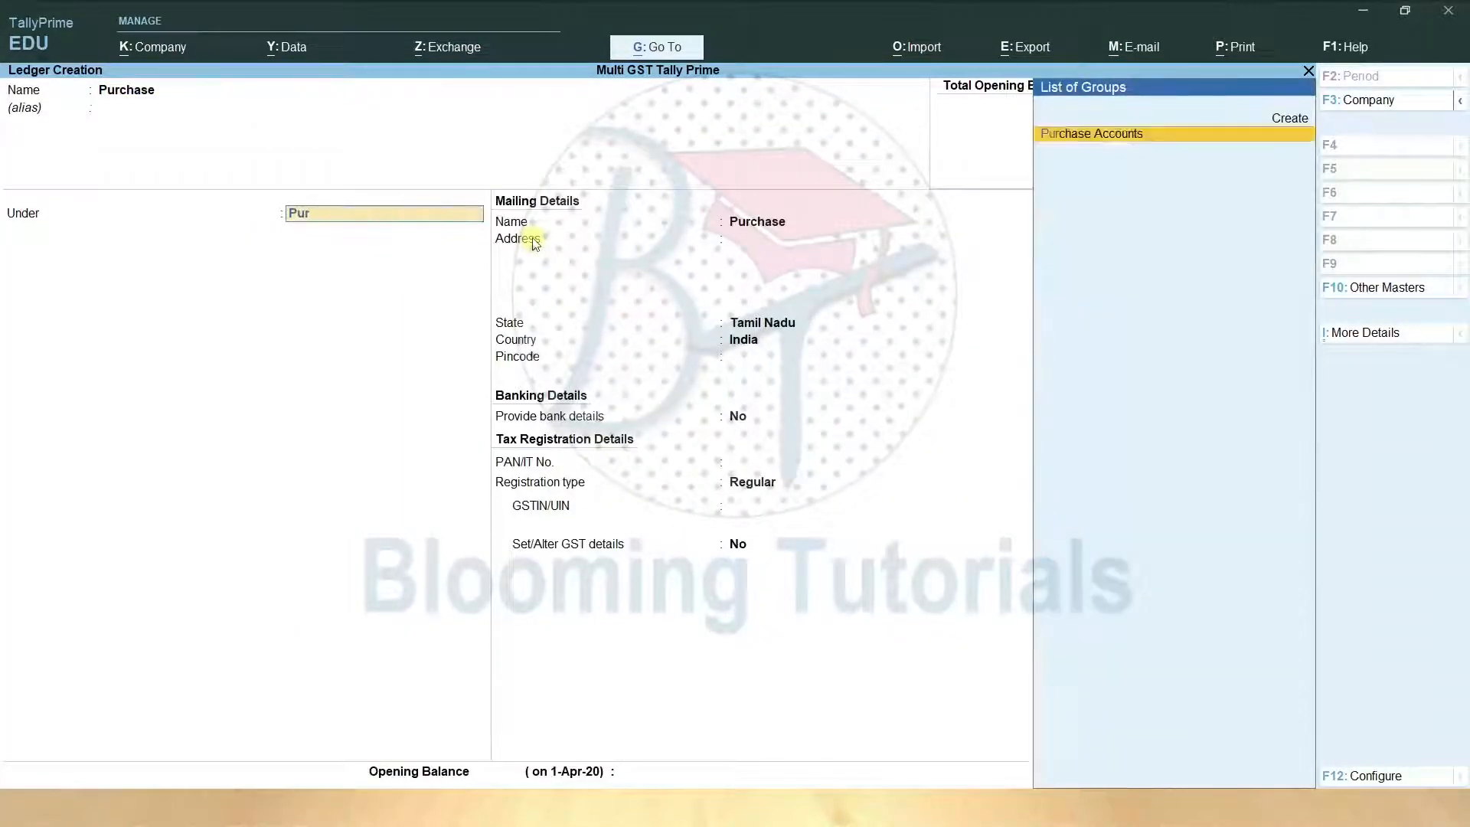
{"action": "key", "text": "Return"}
{"action": "key", "text": "Return"}
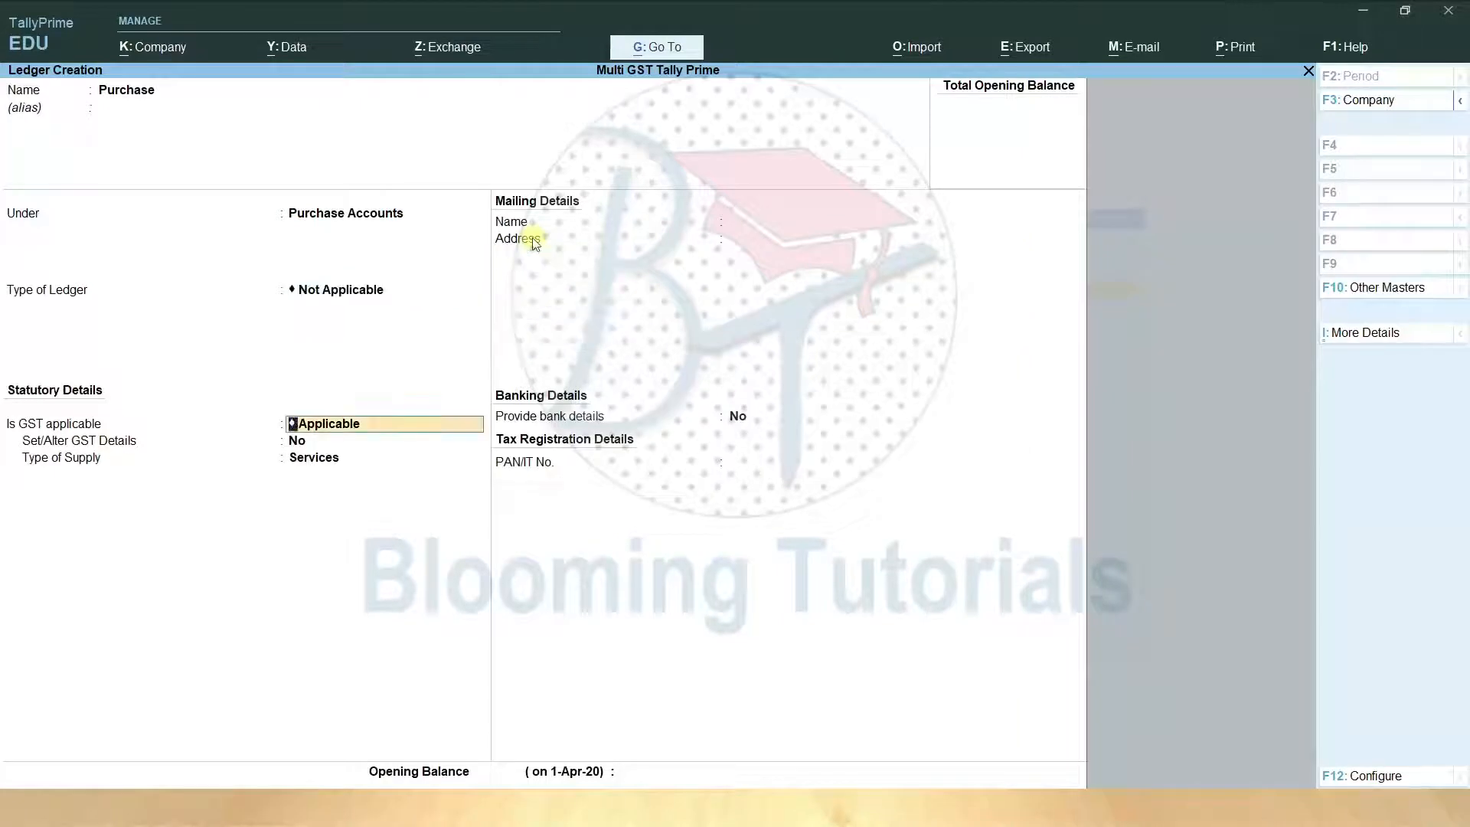
- Keep GST applicable for the Purchase ledger, set its type of supply to Goods, and save it
{"action": "key", "text": "Return"}
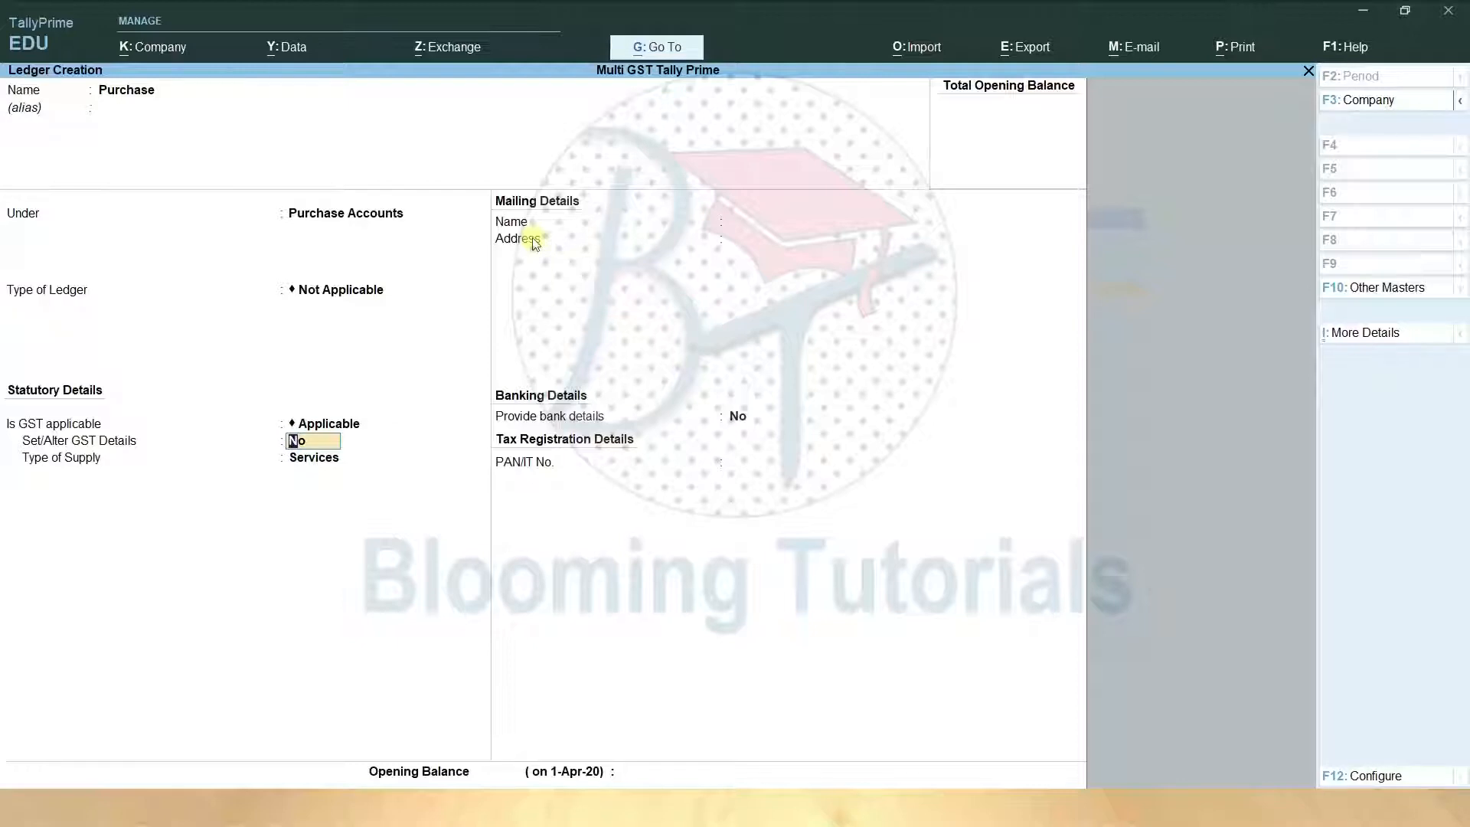
{"action": "key", "text": "Return"}
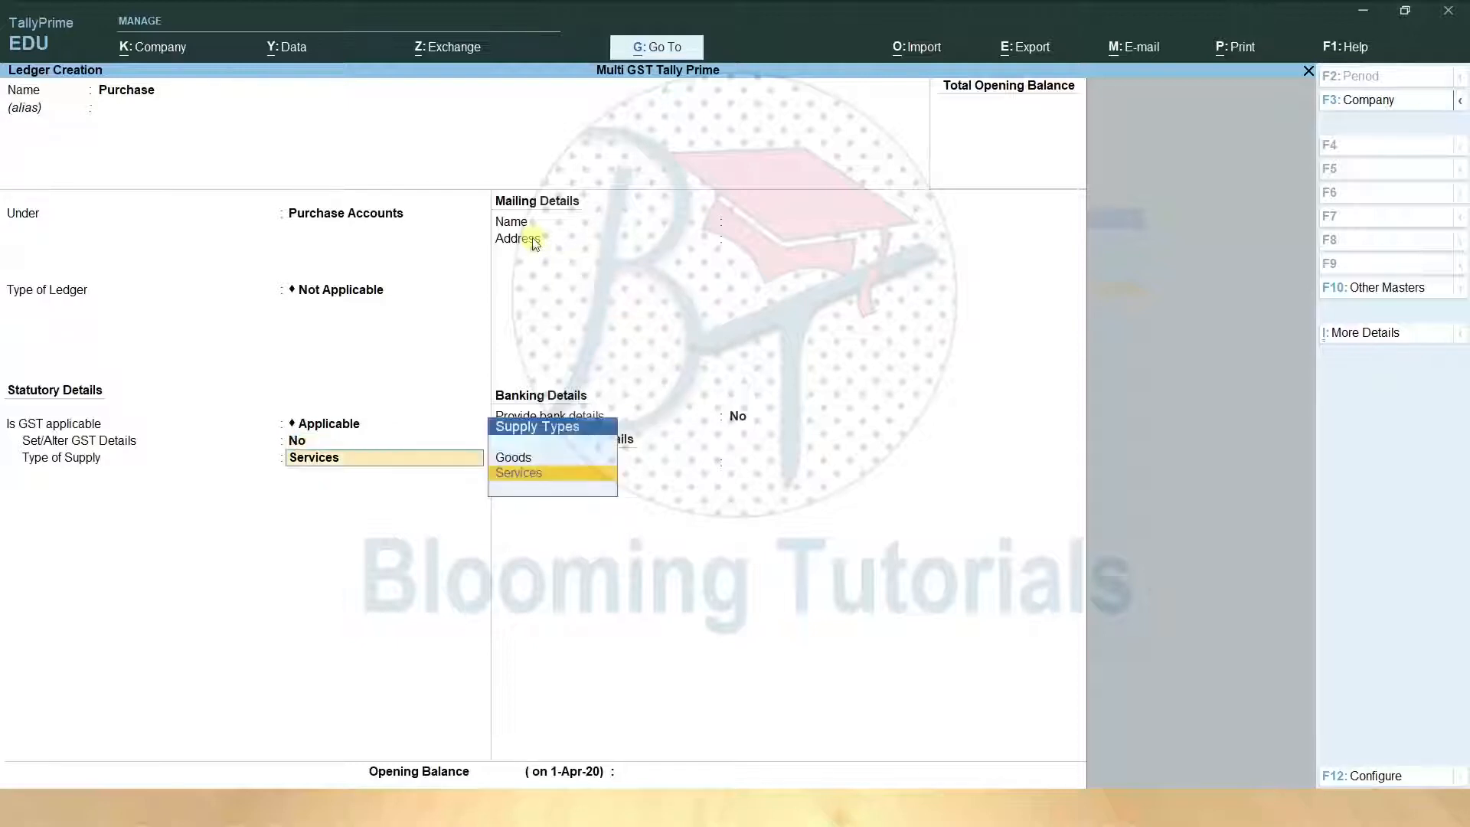
{"action": "key", "text": "Up"}
{"action": "key", "text": "Return"}
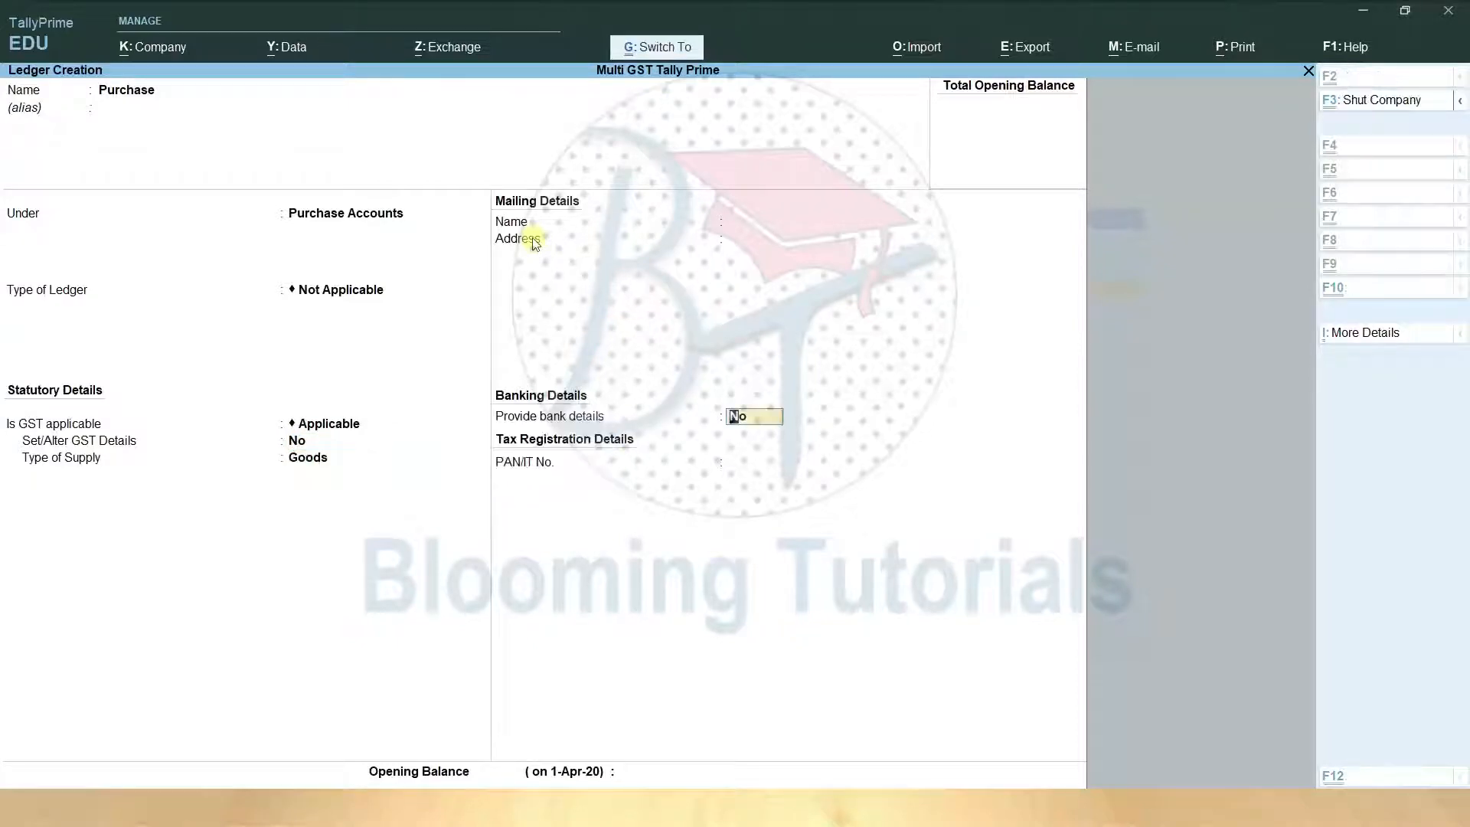
{"action": "key", "text": "ctrl+a"}
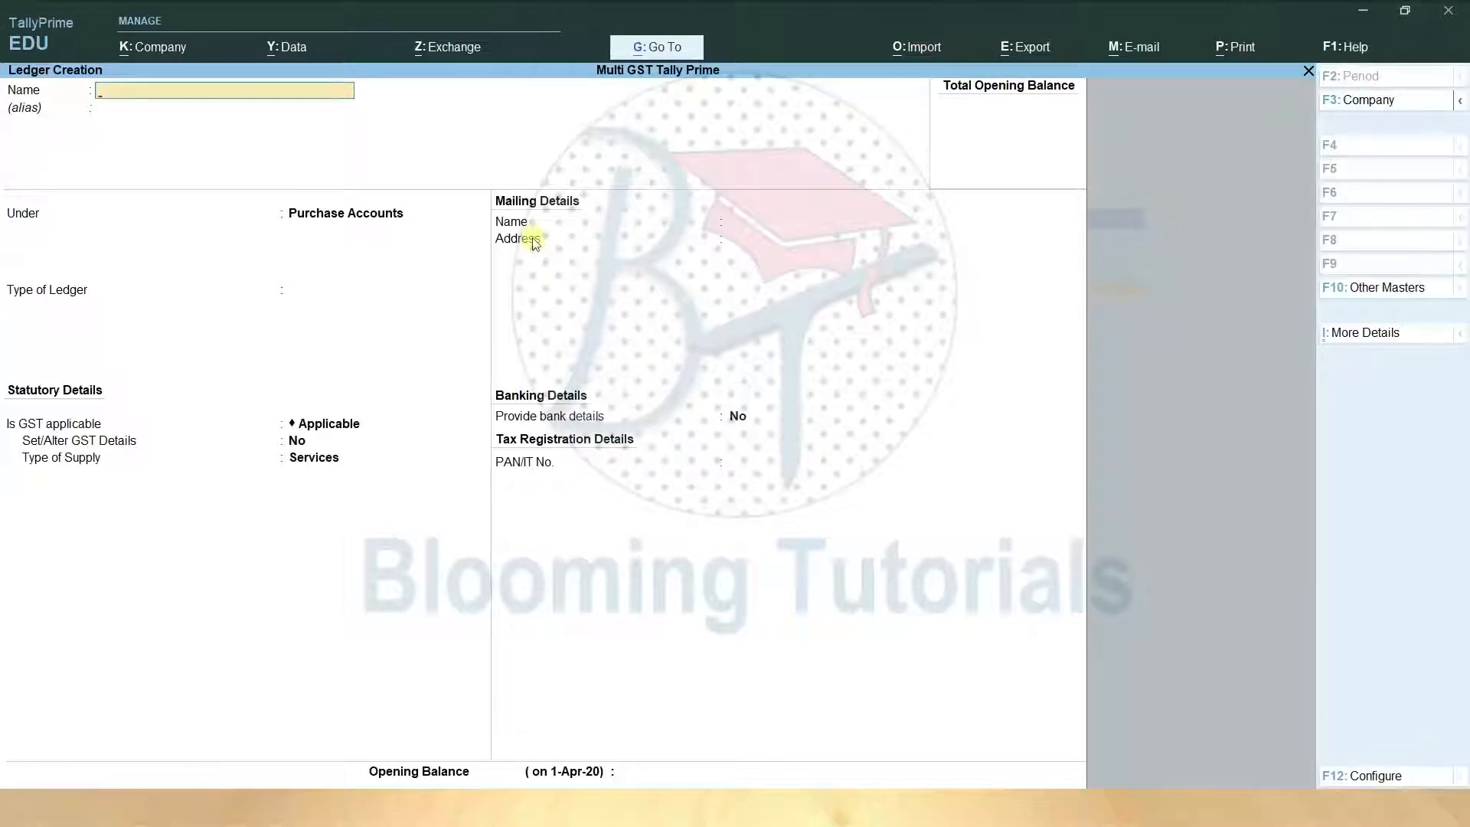
- Create a supplier ledger named Ganapathy Enterprise under Sundry Creditors
{"action": "type", "text": "Ganapathy Entereprise"}
{"action": "key", "text": "Return"}
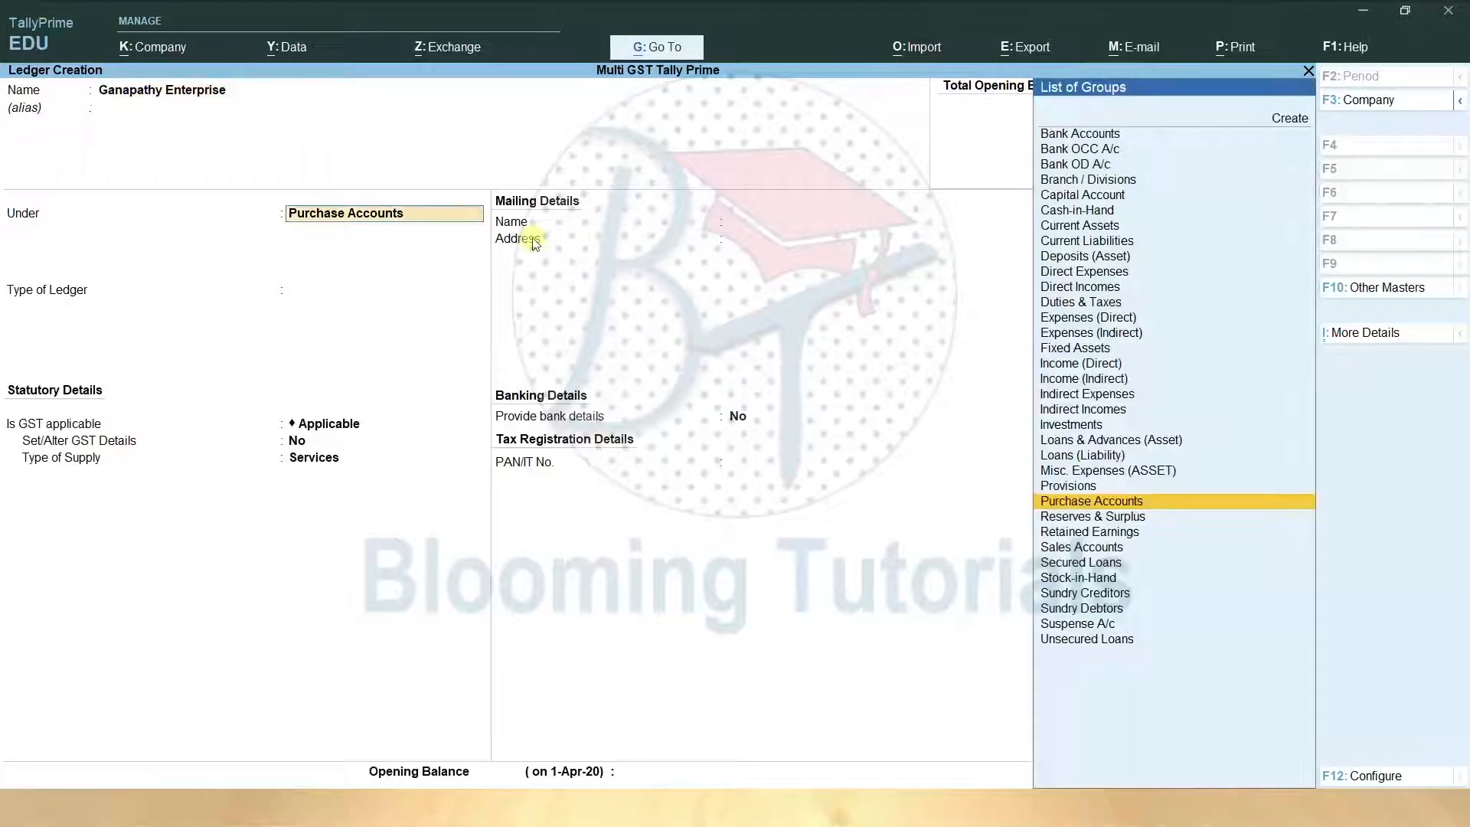
{"action": "type", "text": "Su"}
{"action": "key", "text": "Down"}
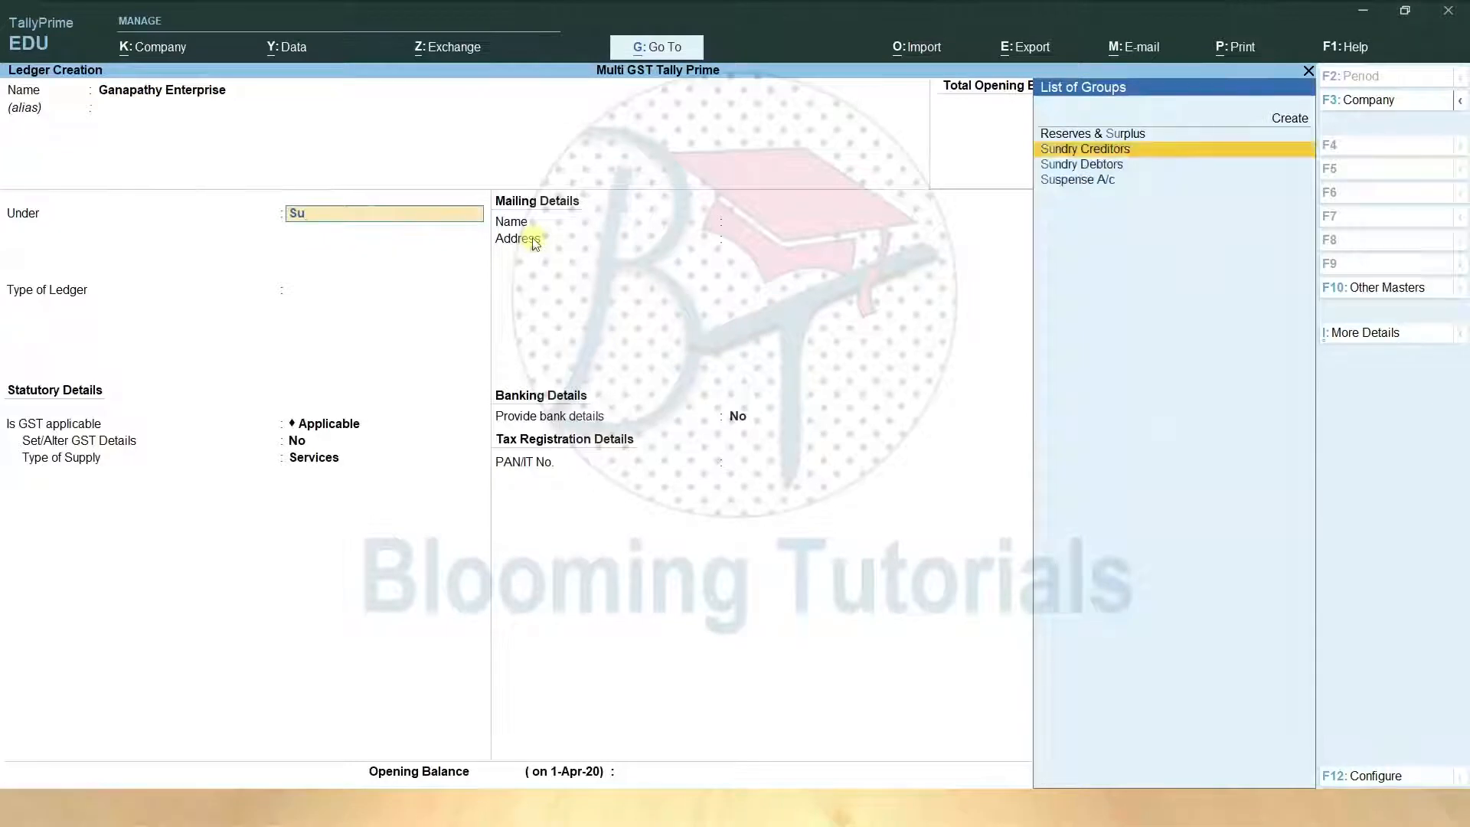
{"action": "key", "text": "Return"}
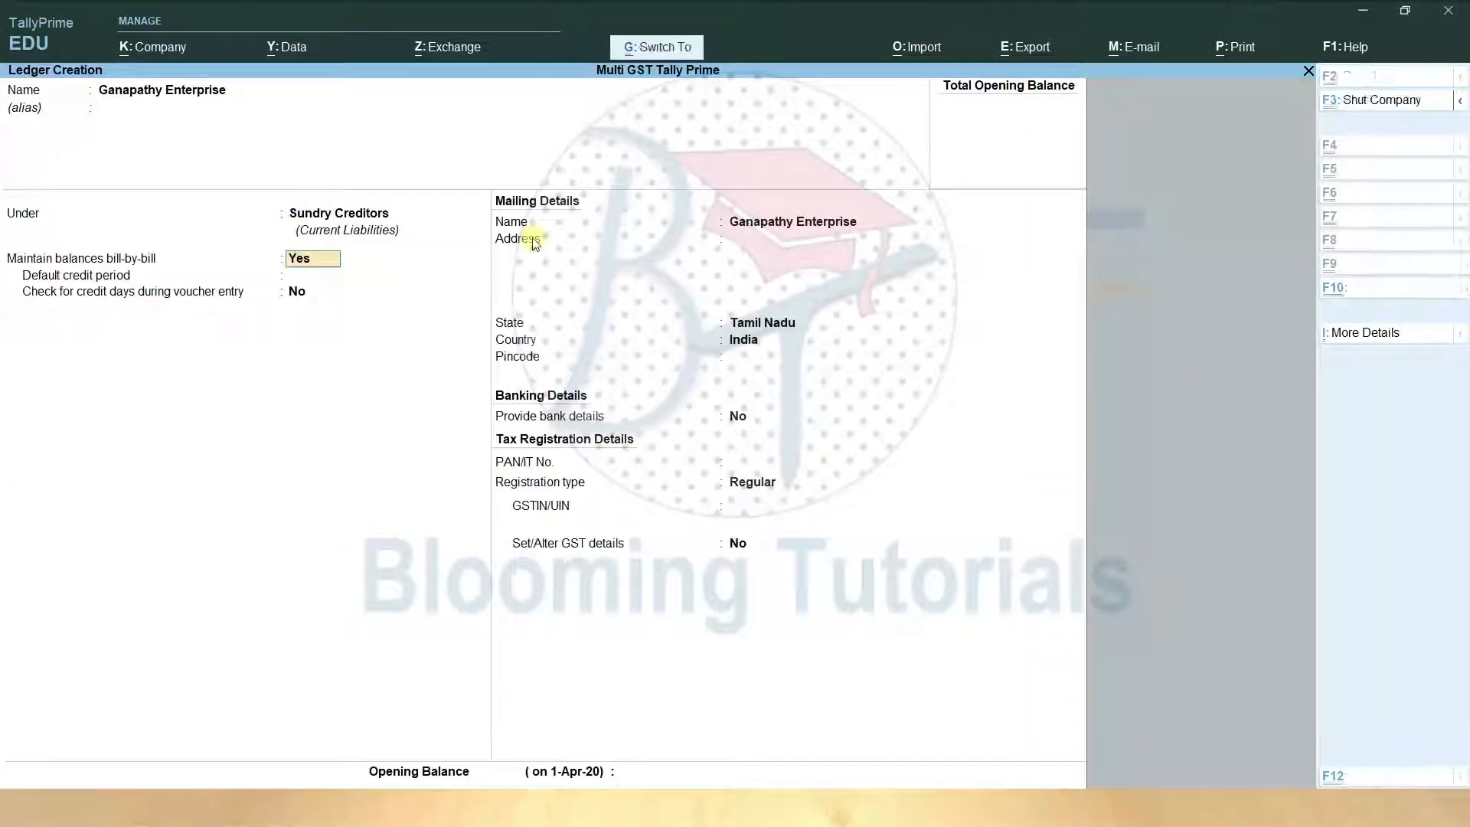
{"action": "key", "text": "ctrl+a"}
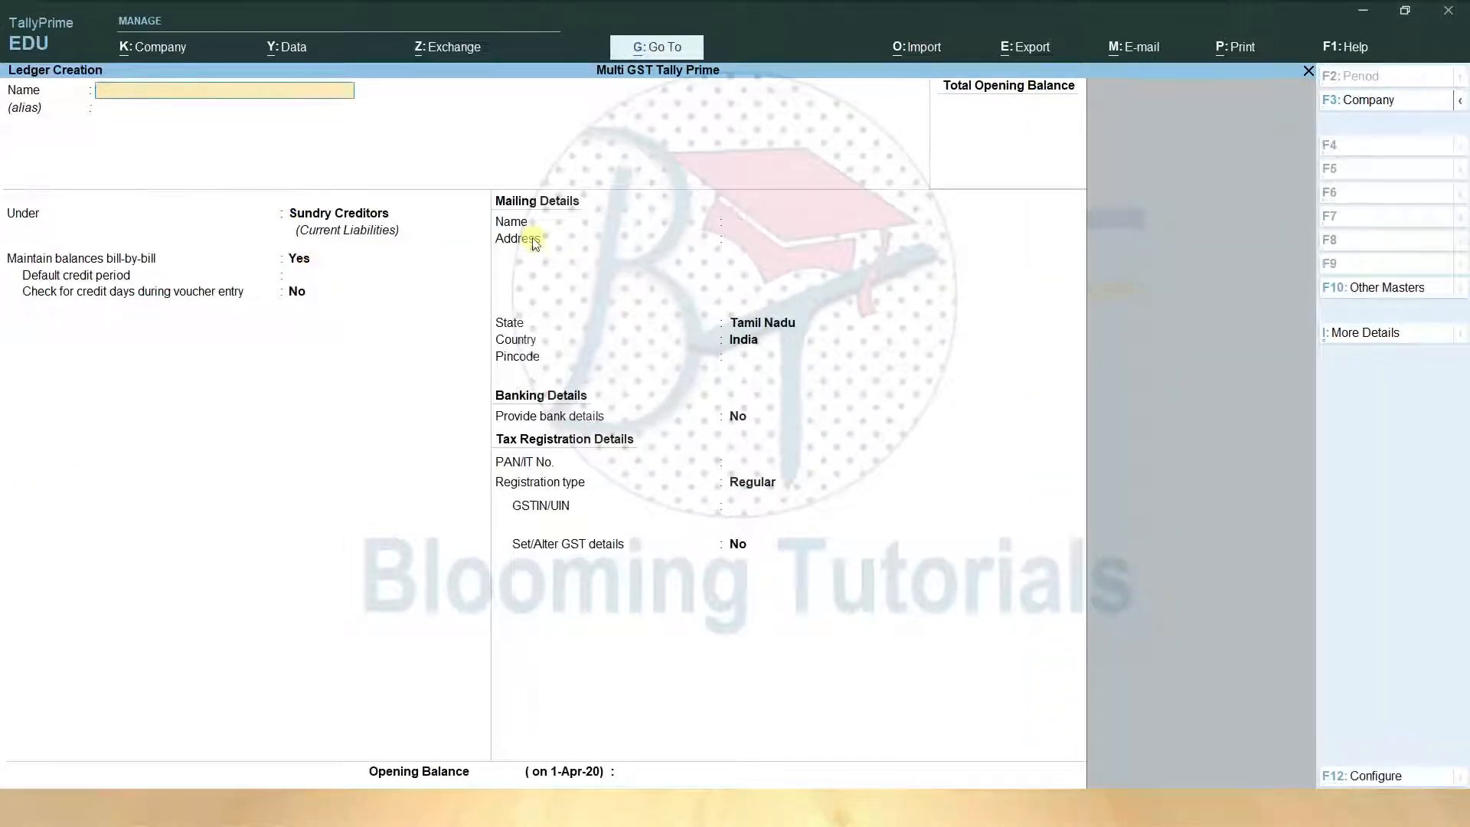
- Name the new ledger Input CGST@9% and place it under Duties & Taxes
{"action": "type", "text": "Input CGST"}
{"action": "type", "text": "@9%"}
{"action": "key", "text": "Return"}
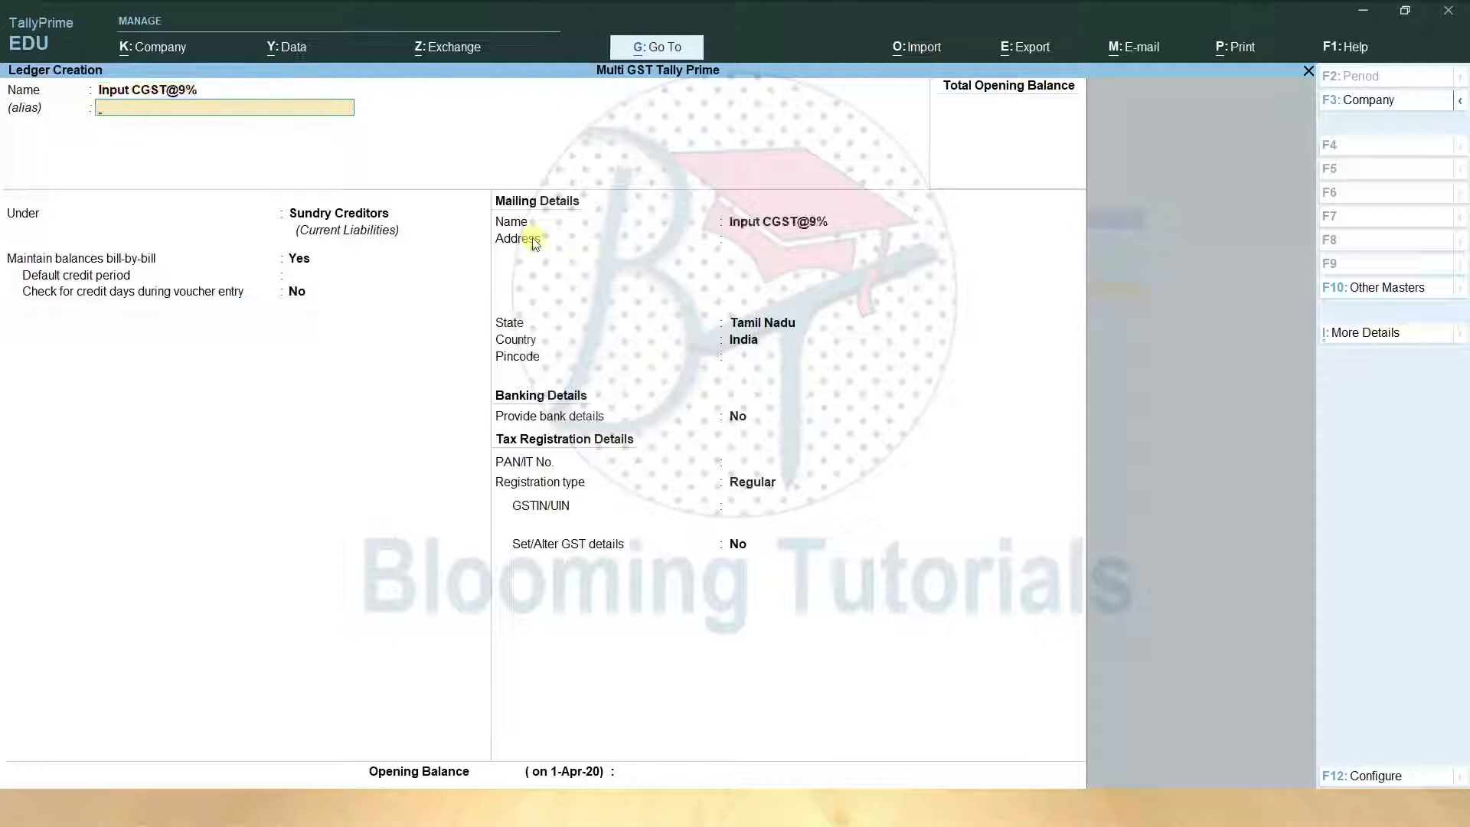
{"action": "key", "text": "Return"}
{"action": "key", "text": "Return"}
{"action": "key", "text": "BackSpace"}
{"action": "type", "text": "du"}
{"action": "key", "text": "Return"}
- Set Input CGST@9% to duty type GST, tax type Central Tax and a 9% calculation rate, and save it
{"action": "key", "text": "Up"}
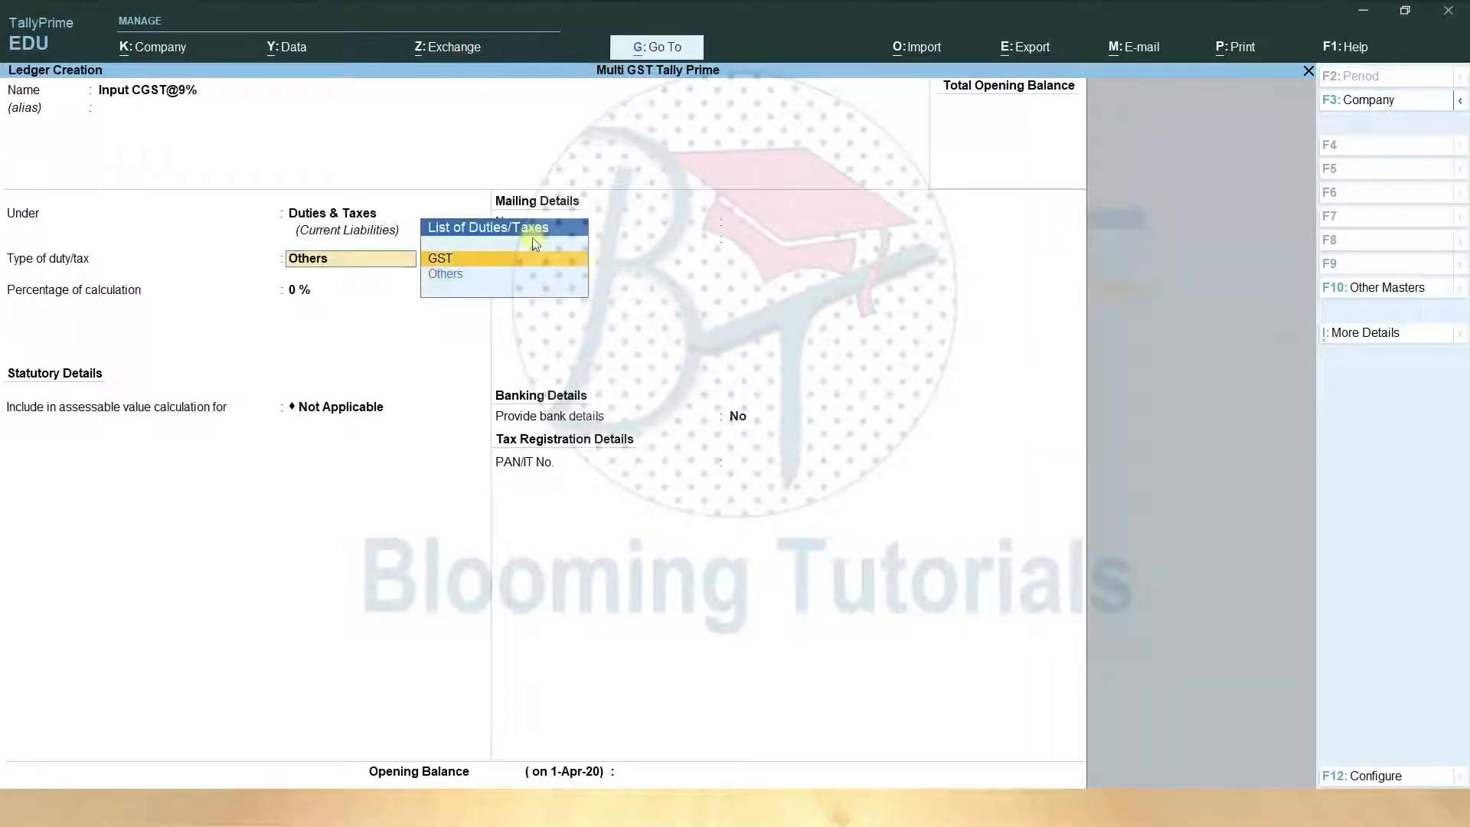
{"action": "key", "text": "Return"}
{"action": "key", "text": "Return"}
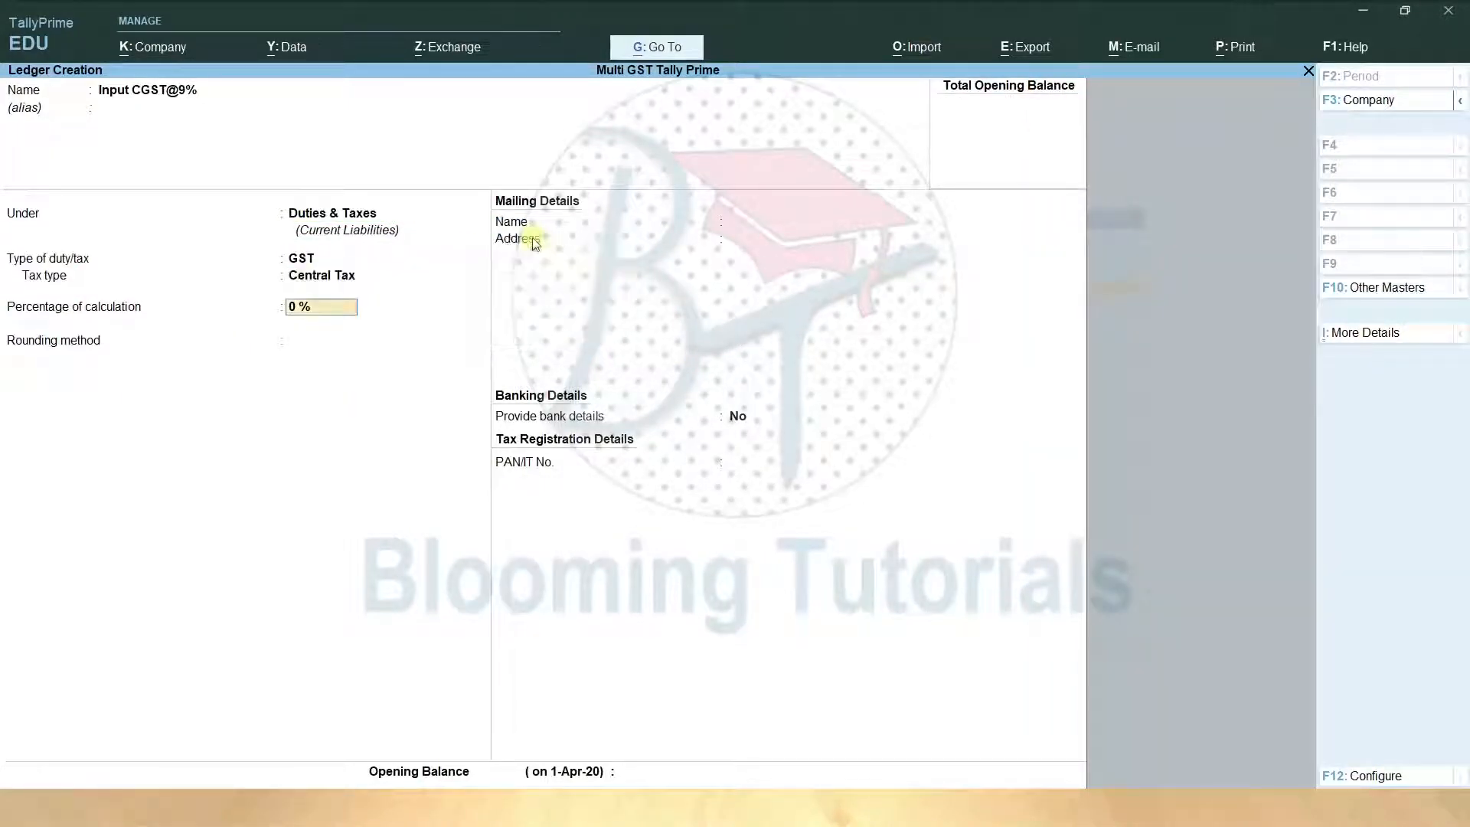
{"action": "type", "text": "9"}
{"action": "key", "text": "Return"}
{"action": "key", "text": "Return"}
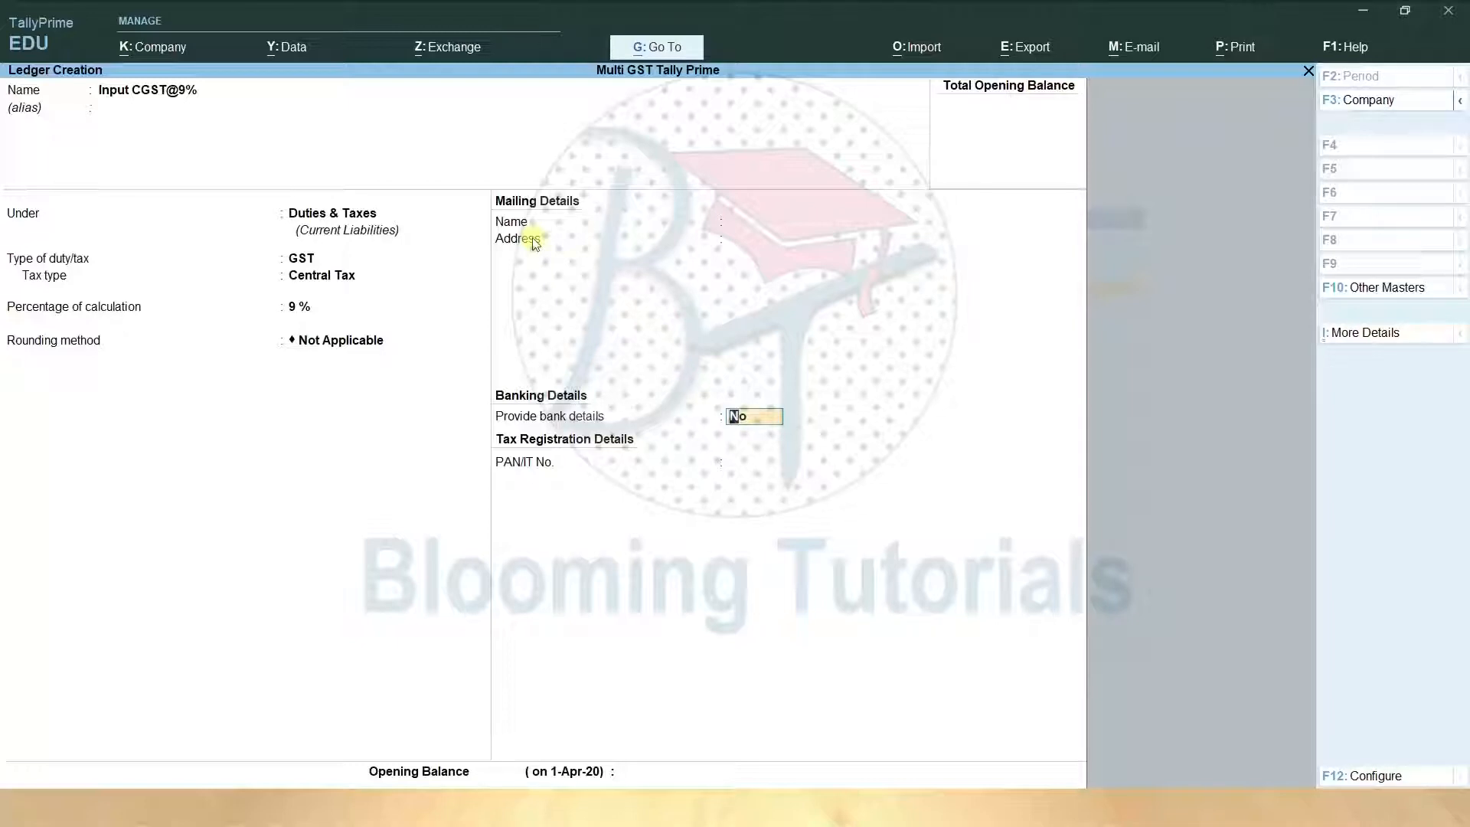
{"action": "key", "text": "ctrl"}
{"action": "key", "text": "ctrl+a"}
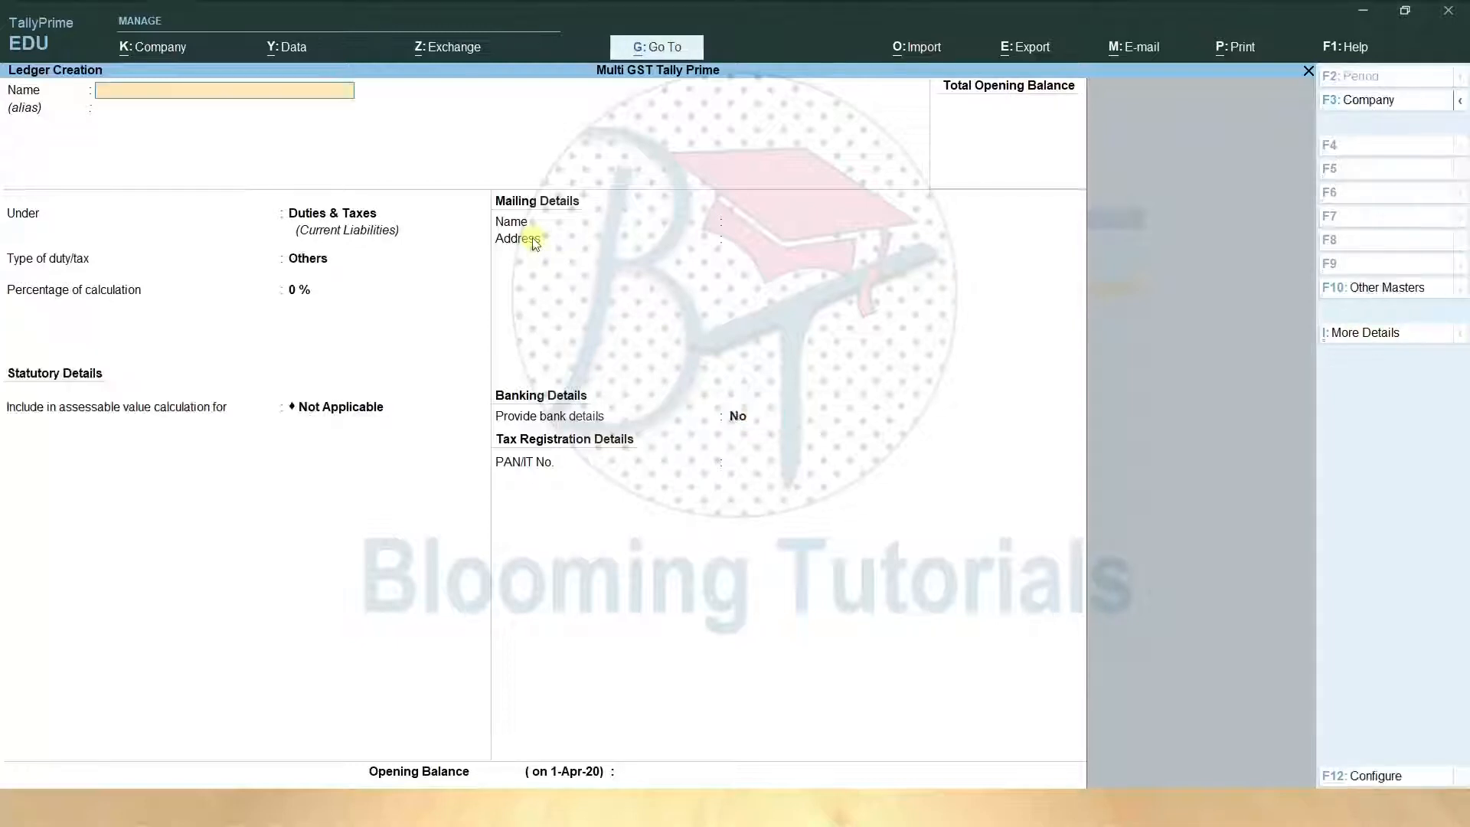
{"action": "type", "text": "Input SGST"}
{"action": "key", "text": "Escape"}
{"action": "key", "text": "y"}
{"action": "key", "text": "Escape"}
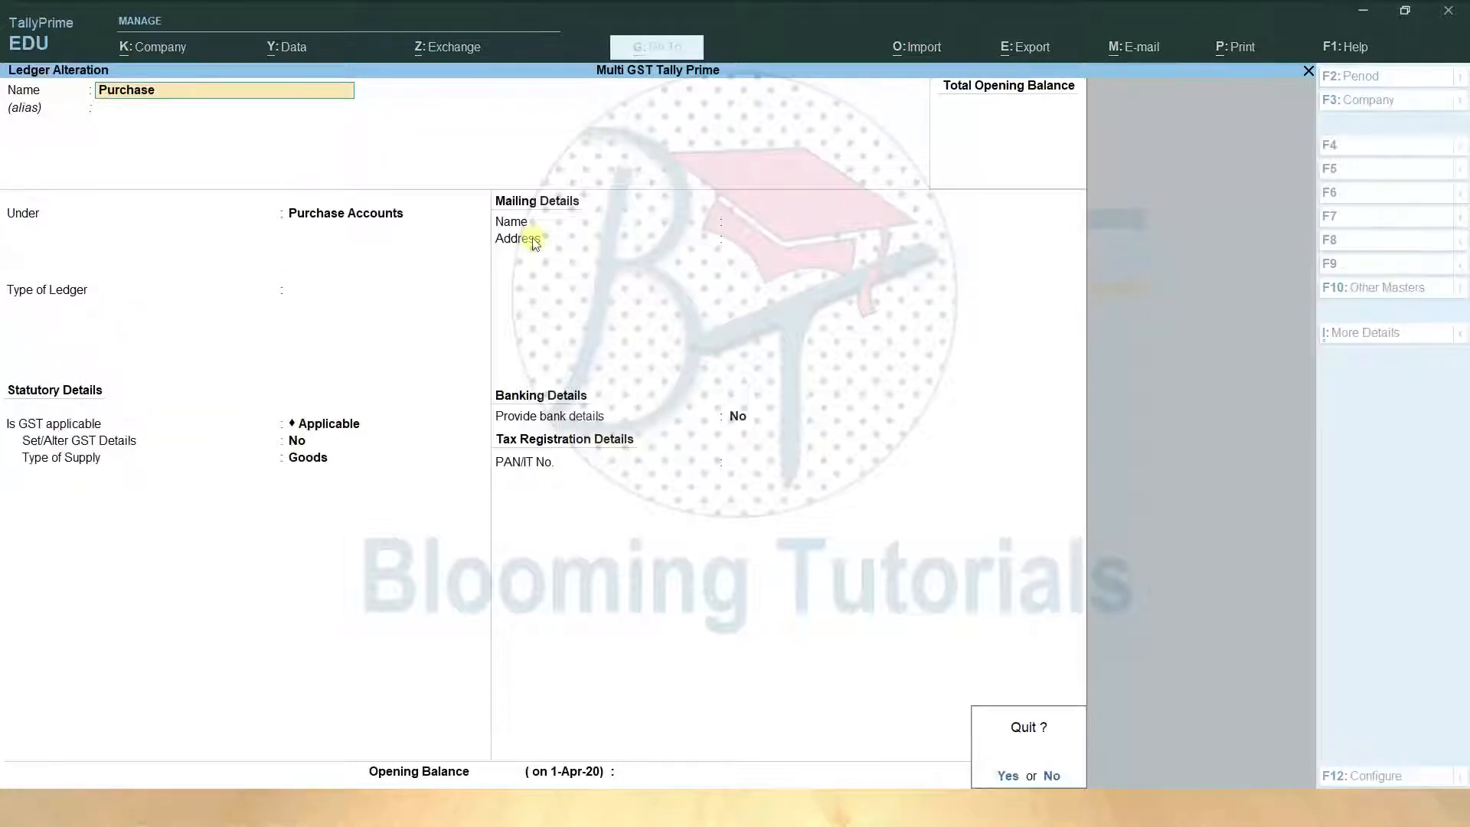
{"action": "key", "text": "y"}
{"action": "key", "text": "Page_Up"}
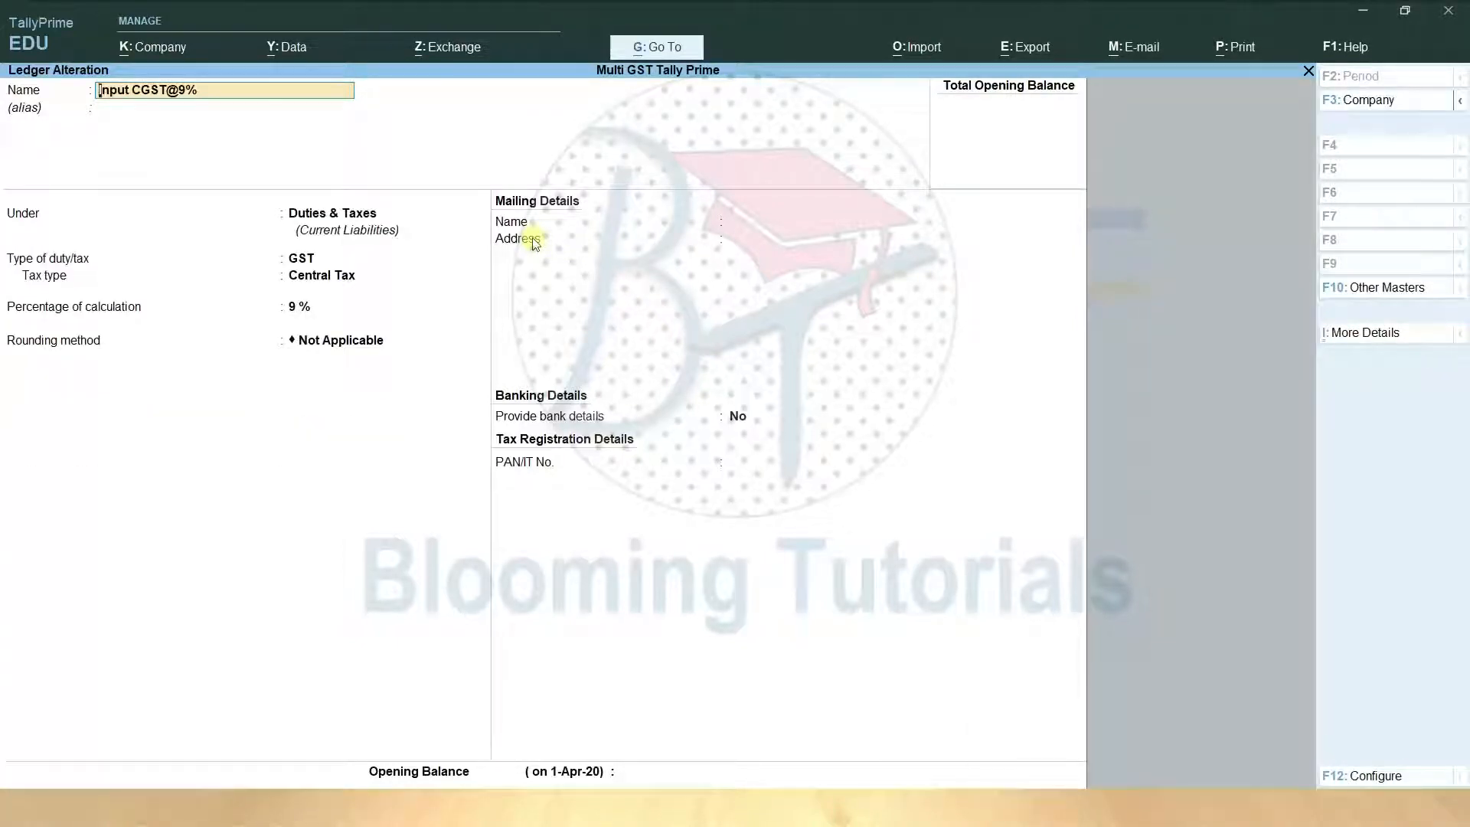
{"action": "key", "text": "Page_Up"}
{"action": "key", "text": "Page_Up"}
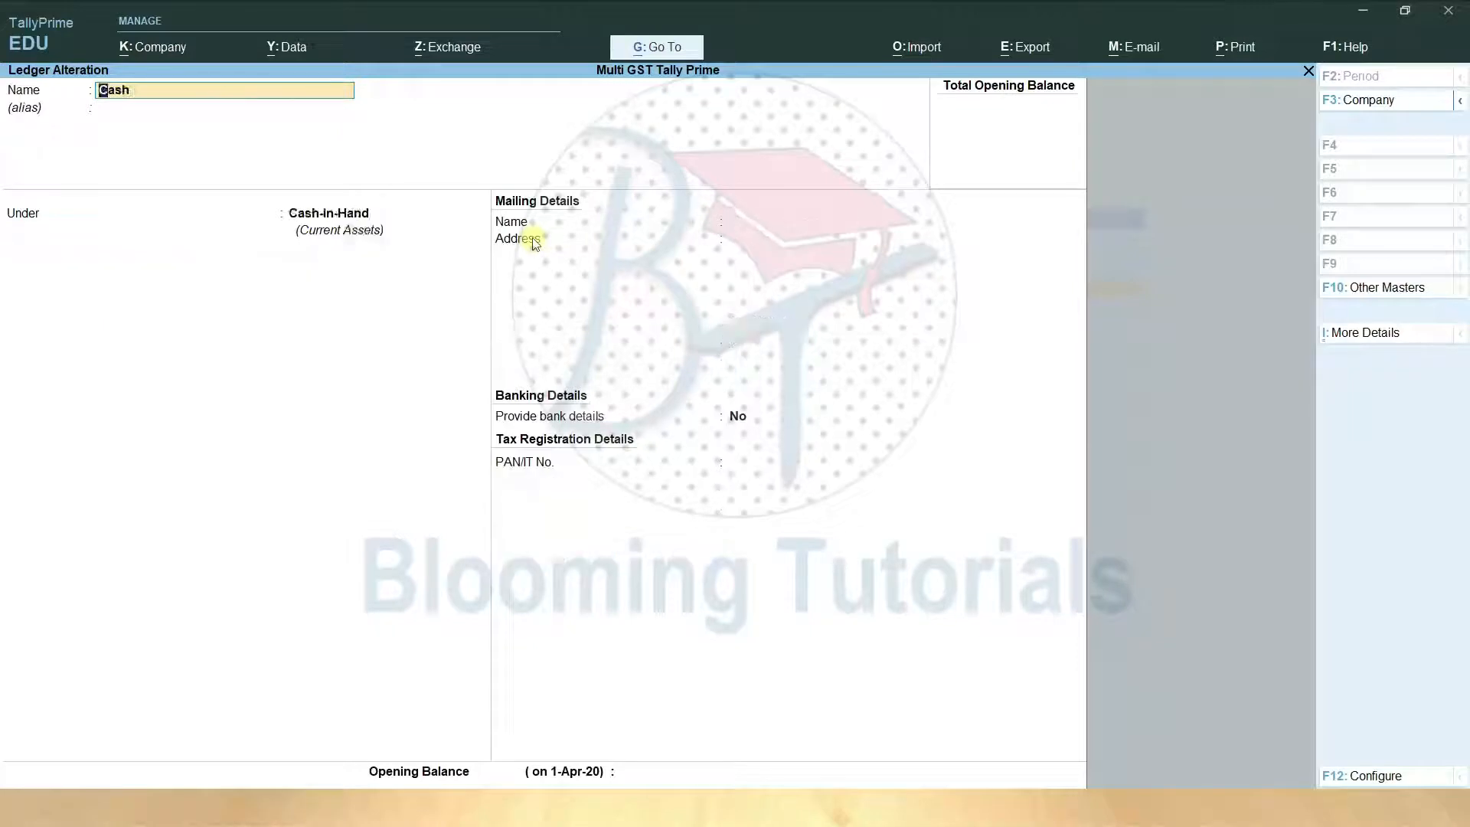
{"action": "key", "text": "Page_Up"}
- Name the new ledger Input SGST@9% and keep it under Duties & Taxes
{"action": "type", "text": "Input"}
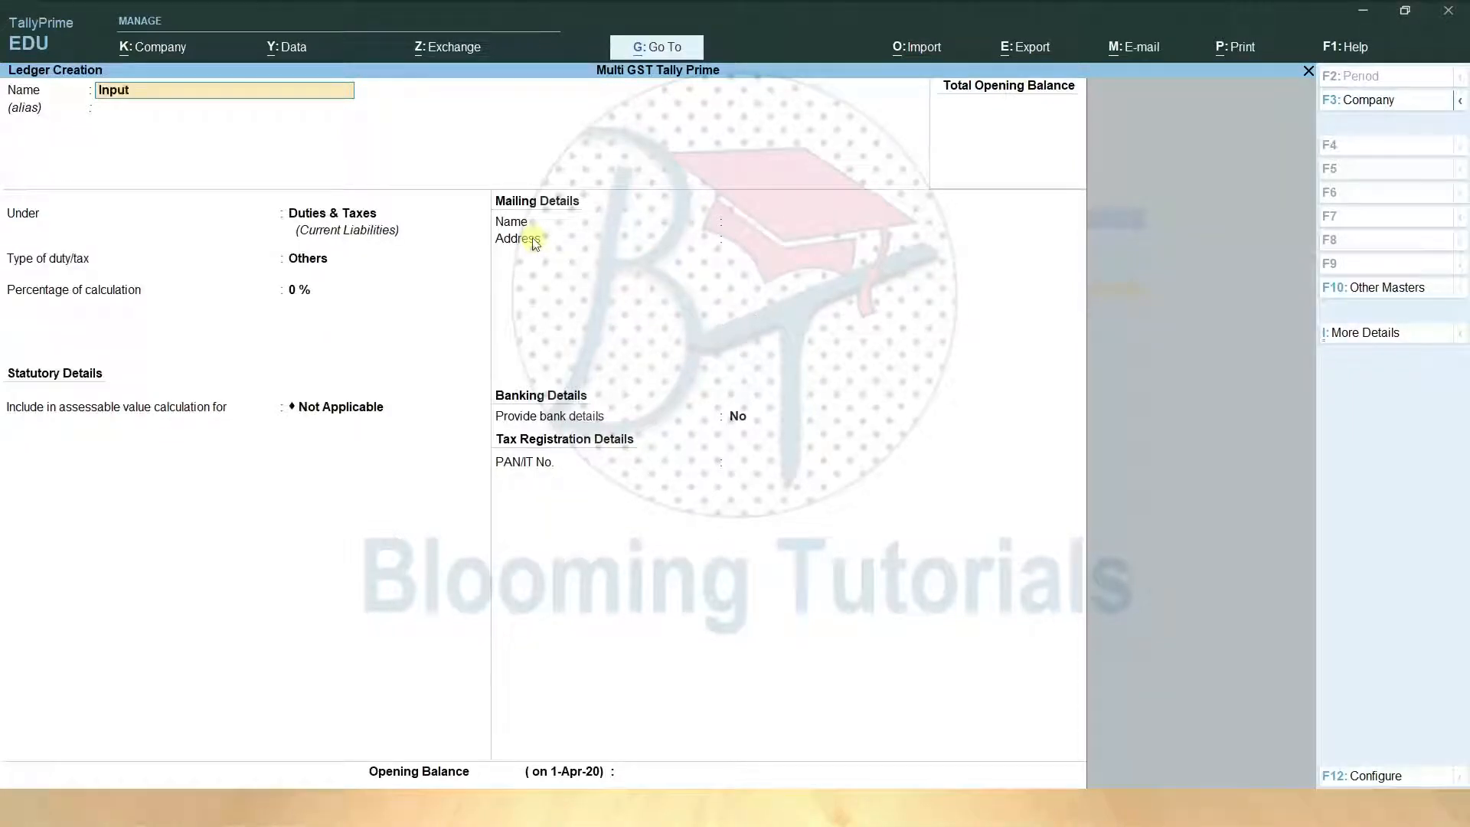
{"action": "type", "text": " SGST@9%"}
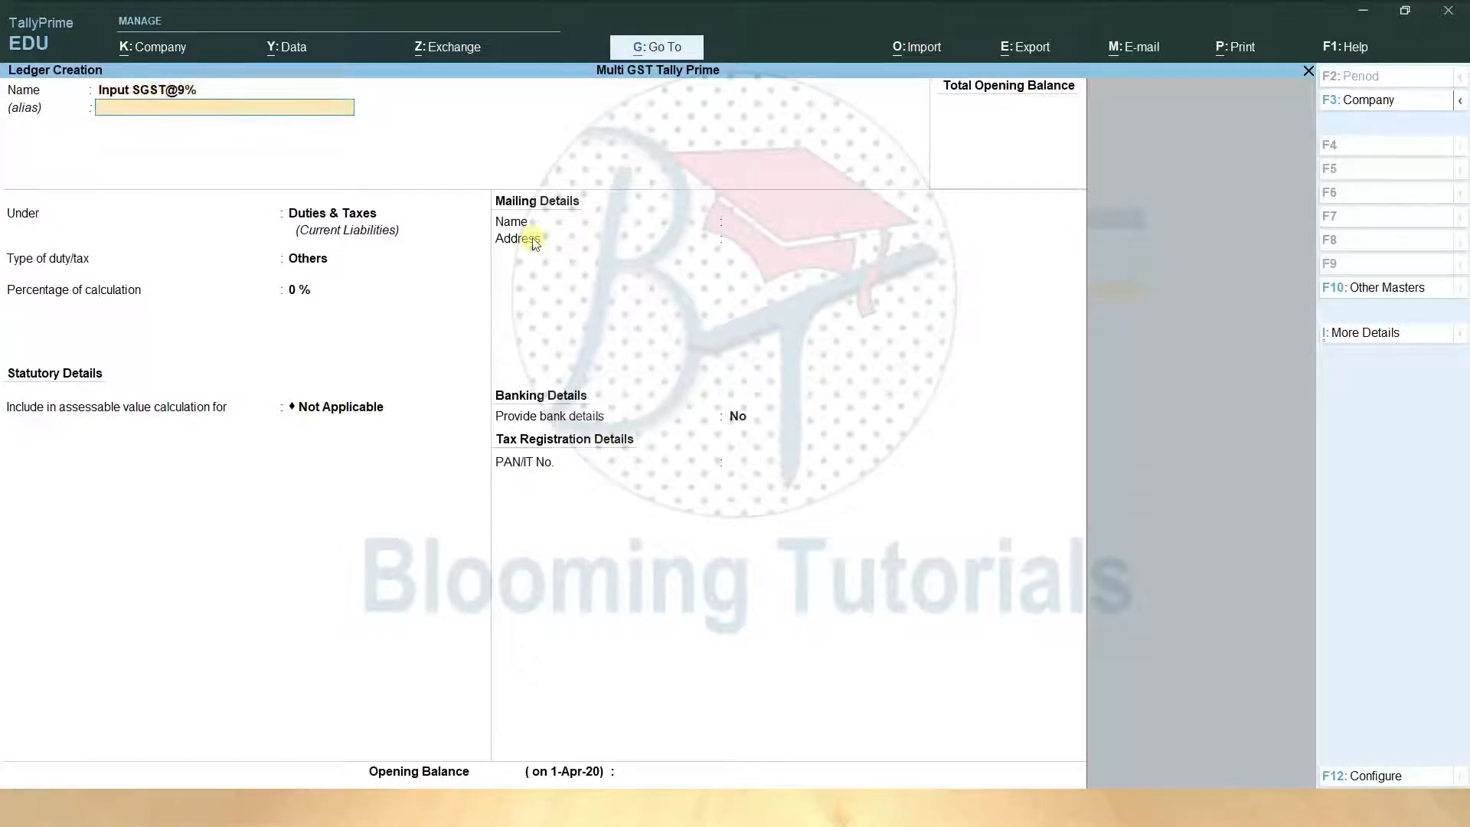
{"action": "key", "text": "Return"}
{"action": "key", "text": "Return"}
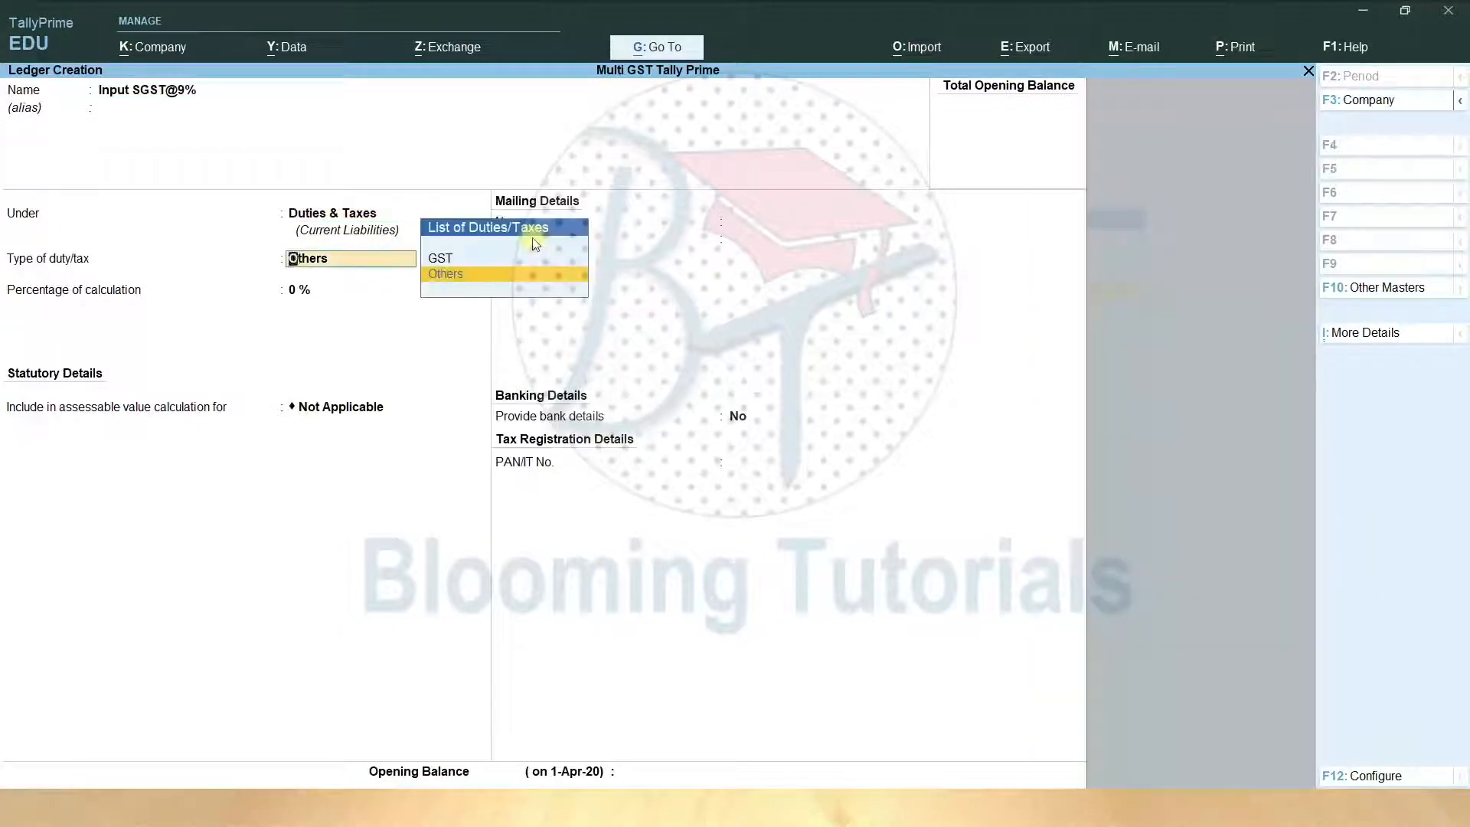
- Set Input SGST@9% to duty type GST, tax type State Tax and a 9% calculation rate, and save it
{"action": "key", "text": "Up"}
{"action": "key", "text": "Return"}
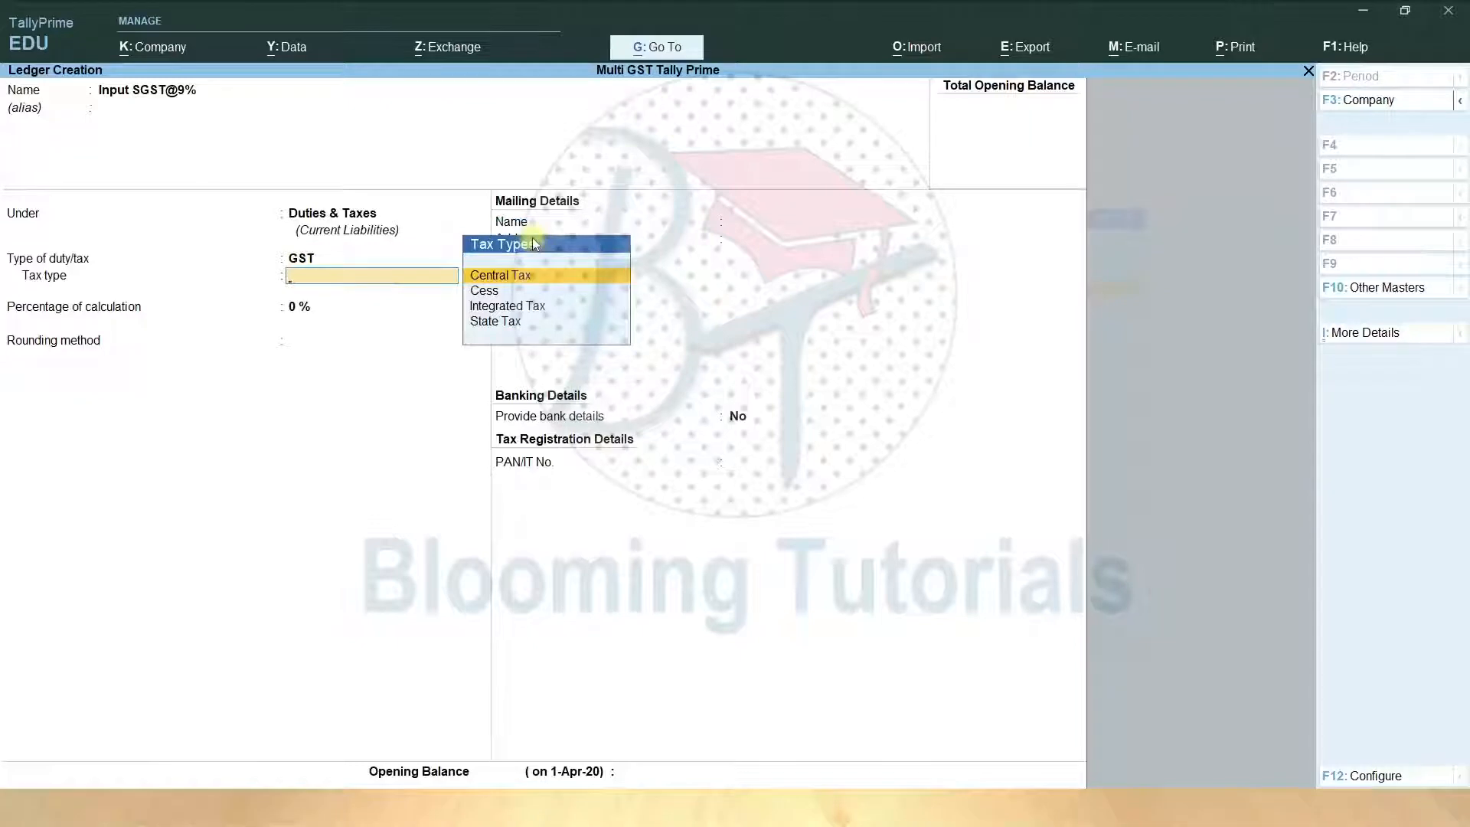
{"action": "key", "text": "Down"}
{"action": "key", "text": "Down"}
{"action": "key", "text": "Down"}
{"action": "key", "text": "Return"}
{"action": "type", "text": "9"}
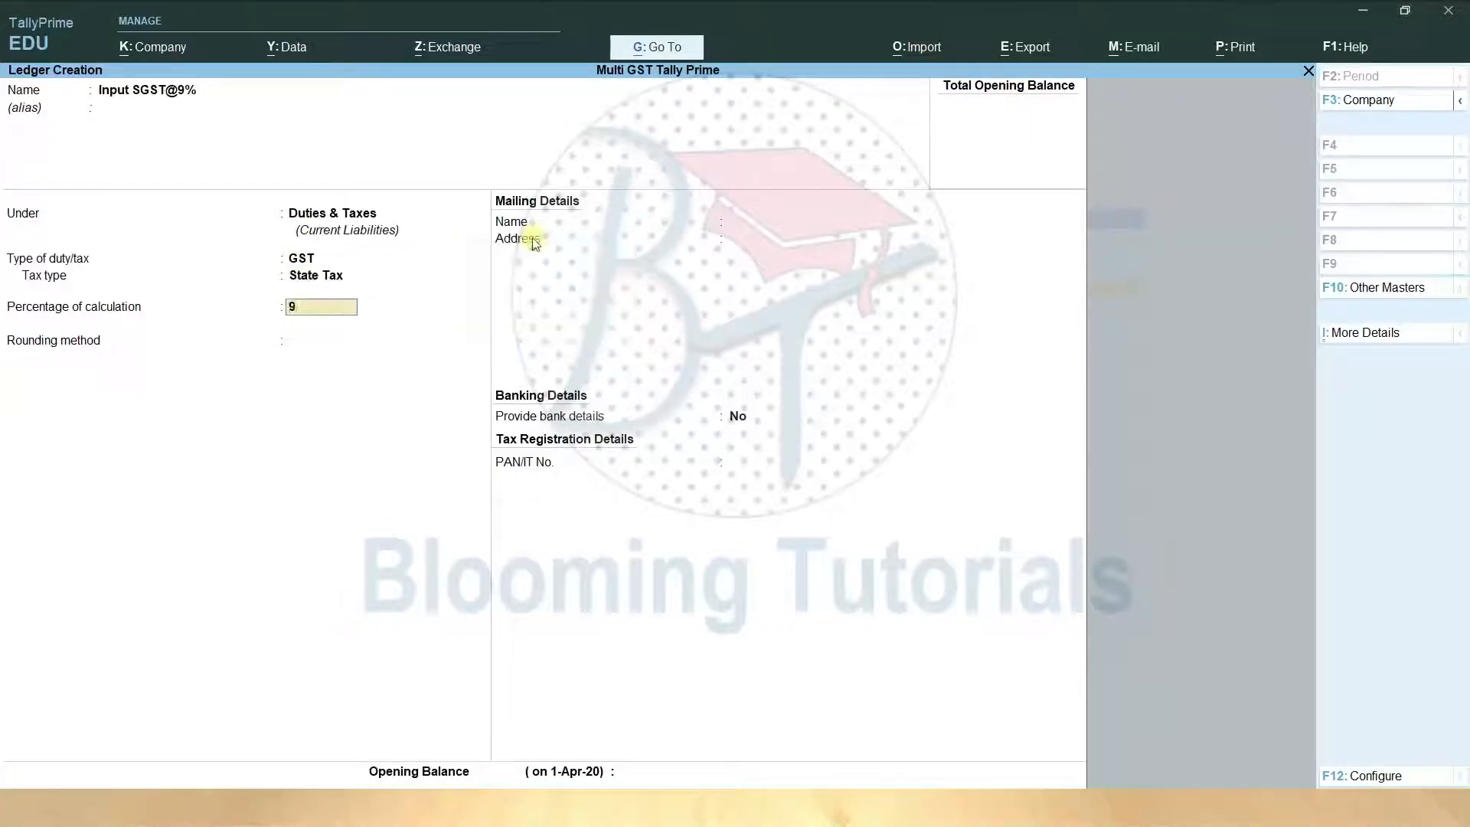
{"action": "key", "text": "Return"}
{"action": "key", "text": "ctrl+a"}
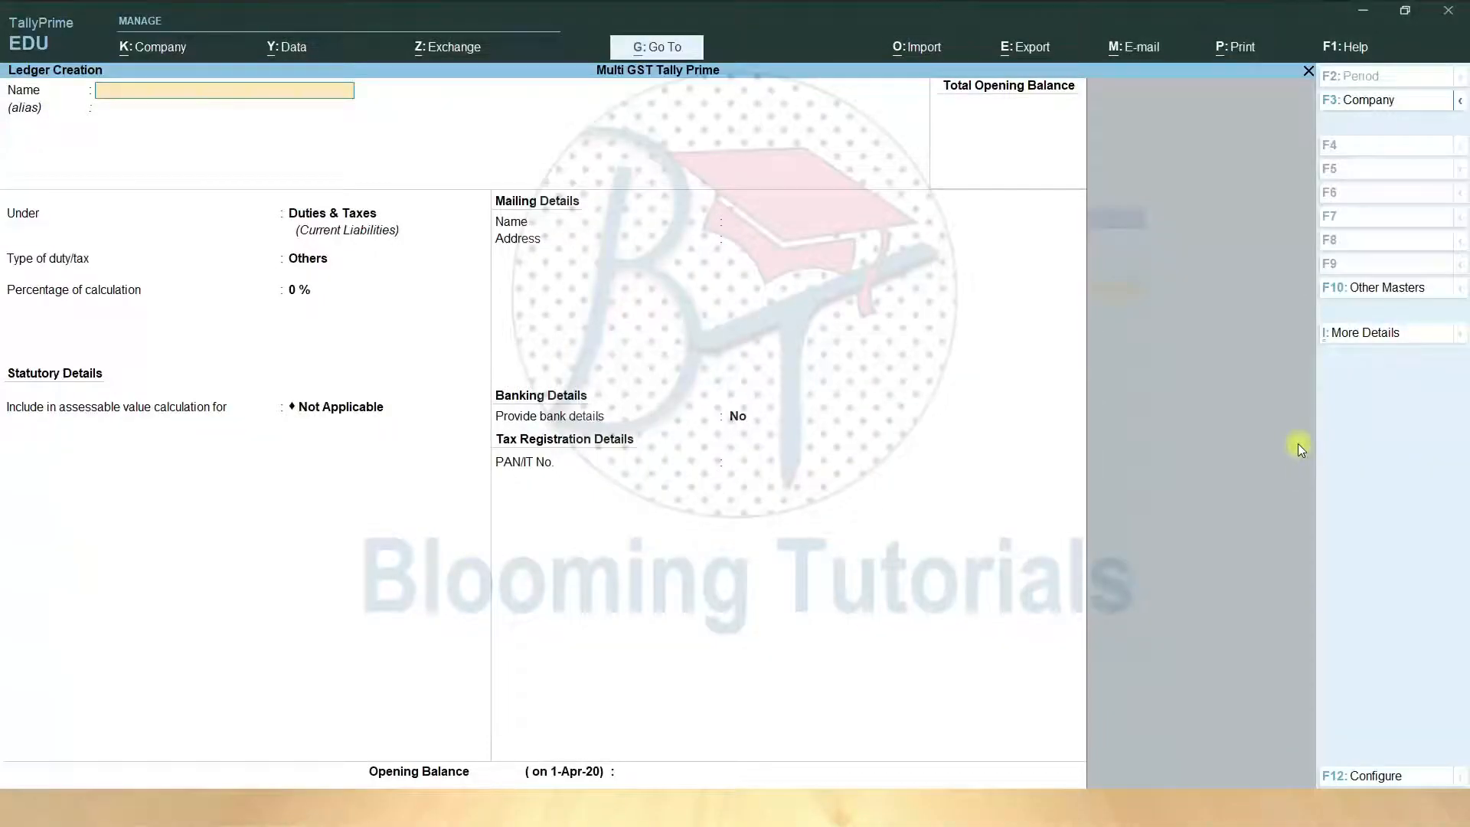
- Name the new ledger Input CGST@6% and keep it under Duties & Taxes
{"action": "type", "text": "Input CGTS"}
{"action": "key", "text": "BackSpace"}
{"action": "key", "text": "BackSpace"}
{"action": "type", "text": "ST@6%"}
{"action": "key", "text": "Return"}
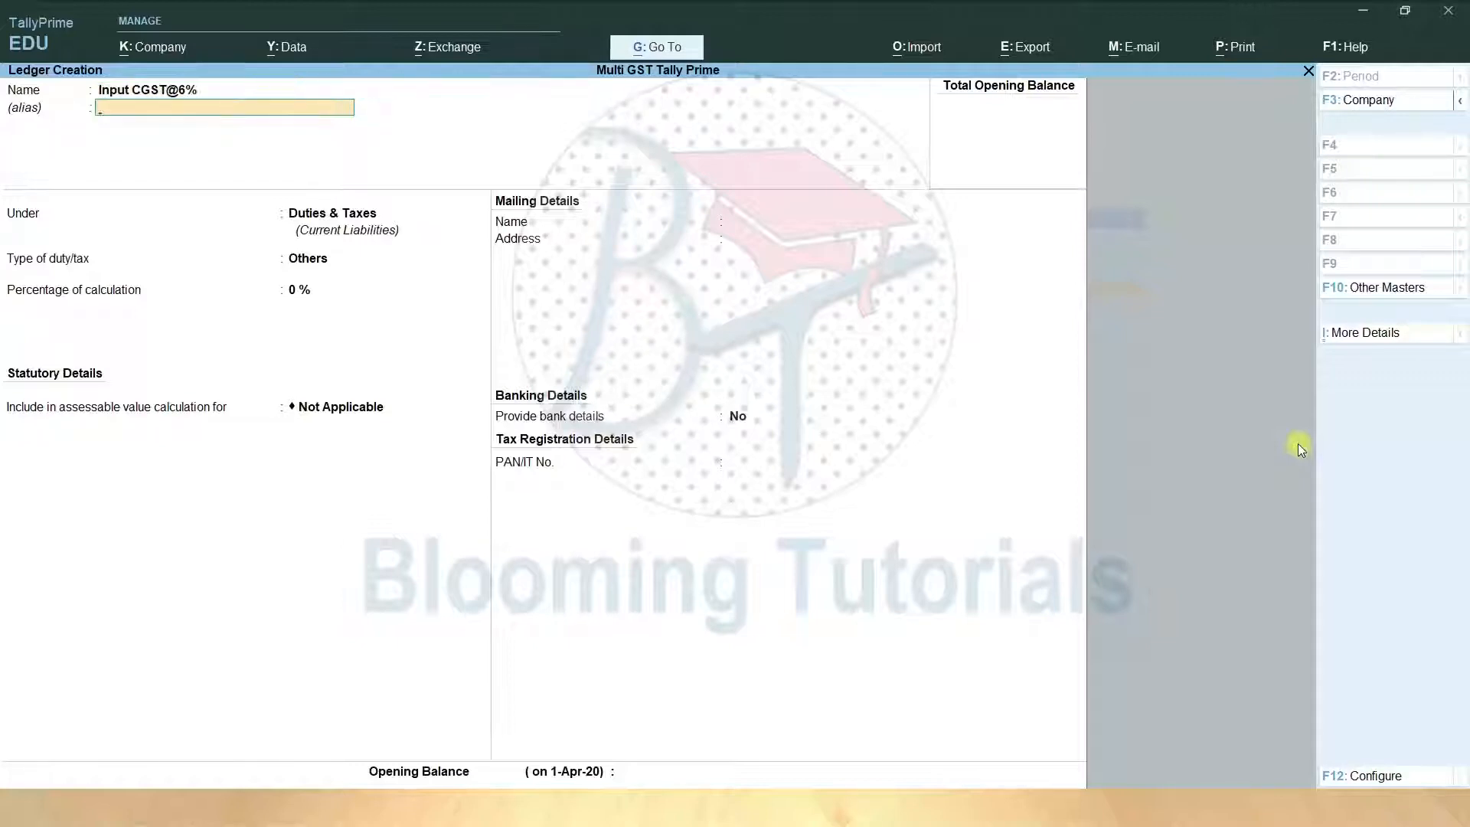
{"action": "key", "text": "Return"}
{"action": "key", "text": "Return"}
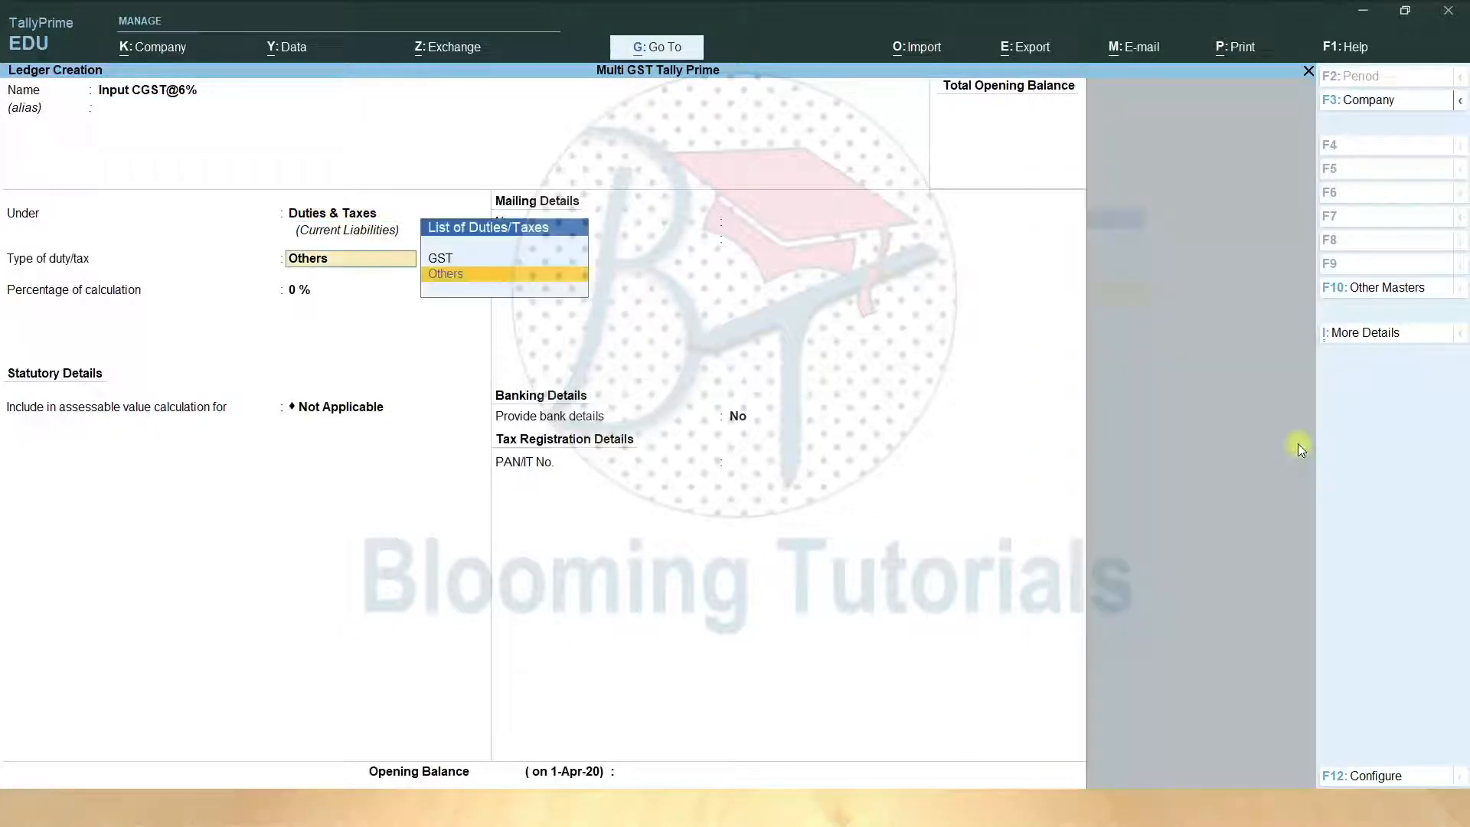
- Set Input CGST@6% to duty type GST, tax type Central Tax and a 6% calculation rate, and save it
{"action": "key", "text": "Up"}
{"action": "key", "text": "Return"}
{"action": "key", "text": "Return"}
{"action": "type", "text": "6"}
{"action": "key", "text": "Return"}
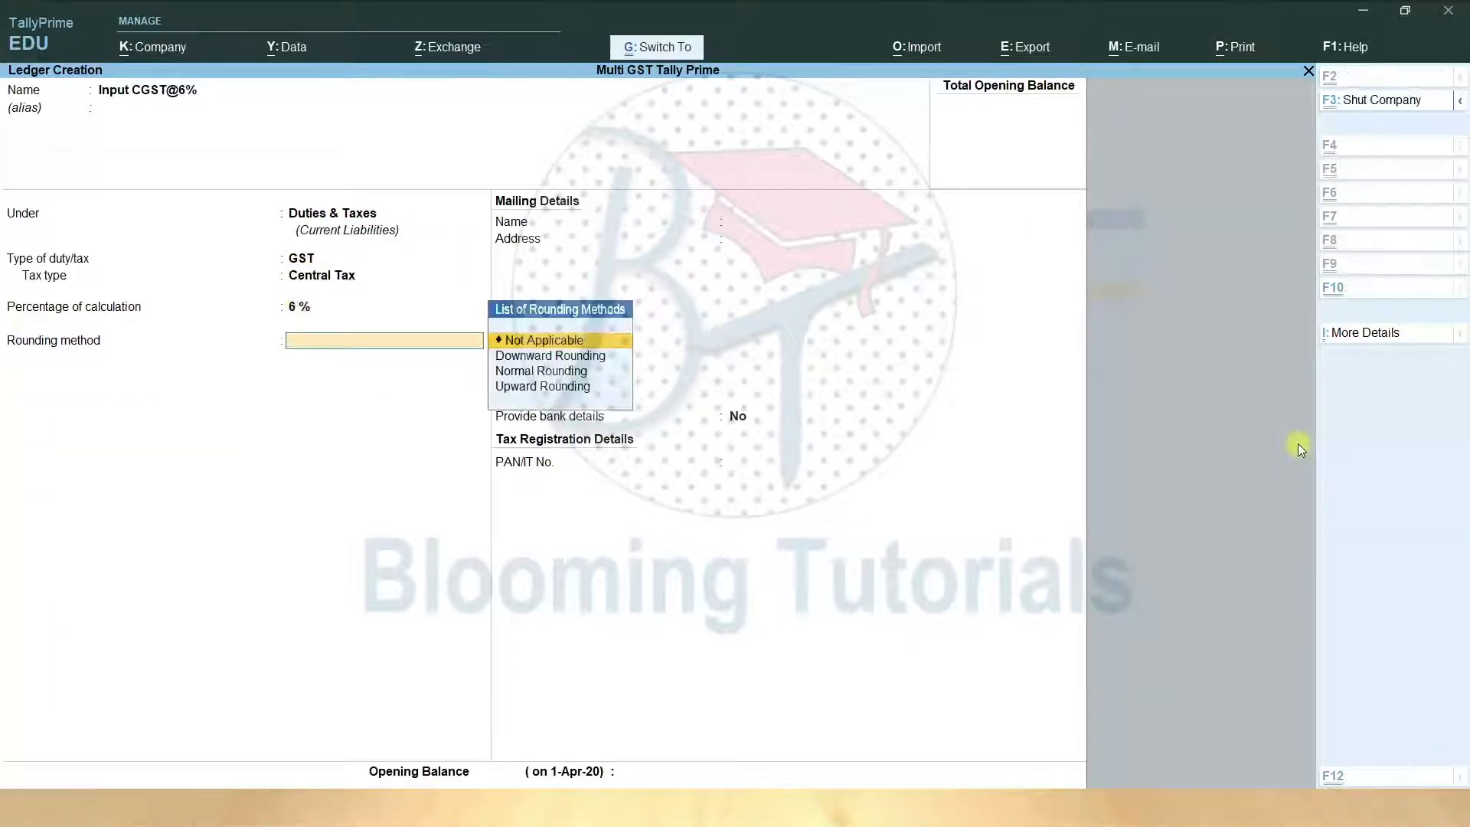
{"action": "key", "text": "Return"}
{"action": "key", "text": "ctrl+a"}
- Name the new ledger Input SGST@6% and keep it under Duties & Taxes
{"action": "type", "text": "In"}
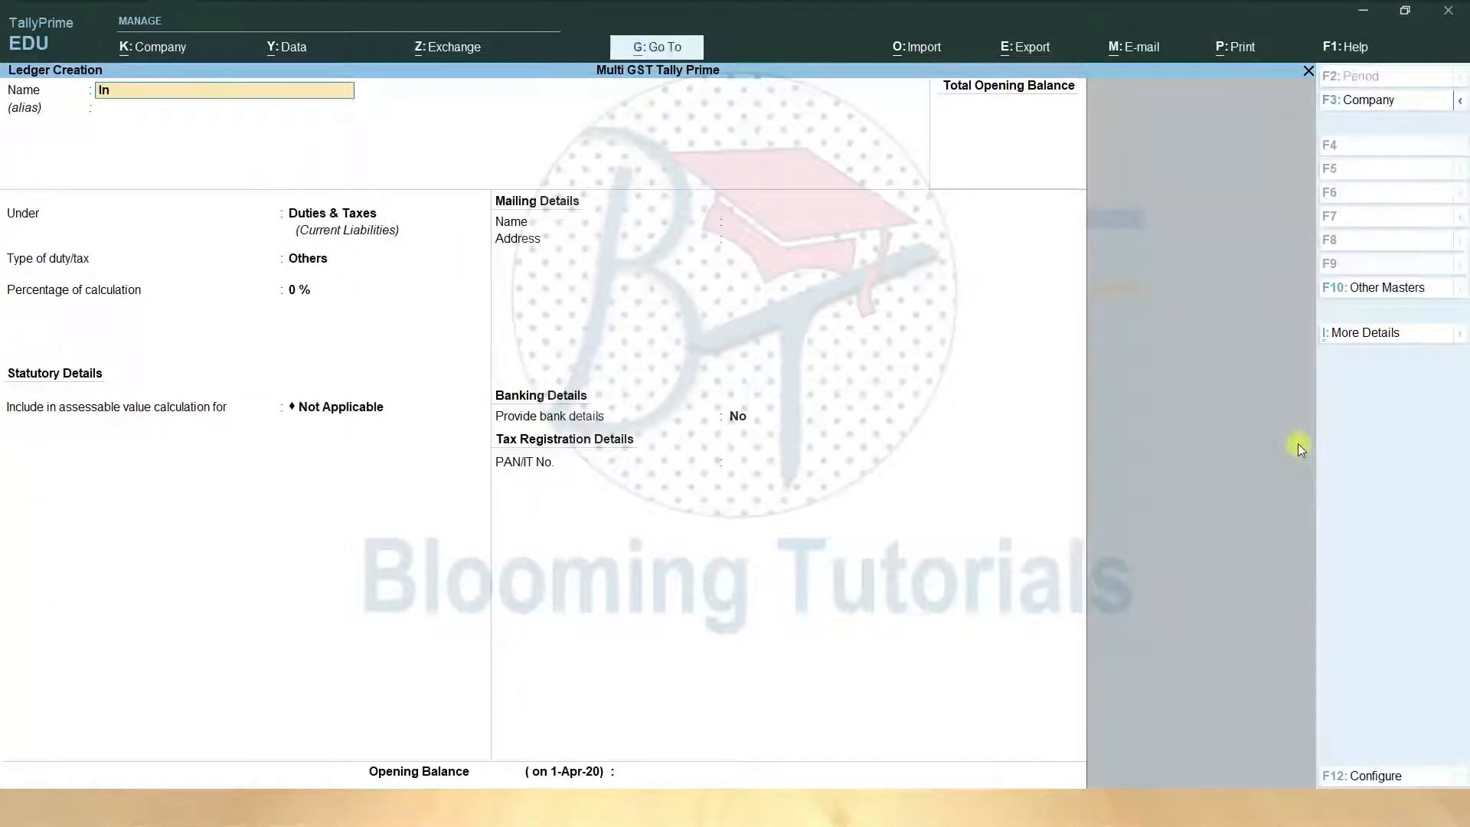
{"action": "type", "text": "put SGST@6%"}
{"action": "key", "text": "Return"}
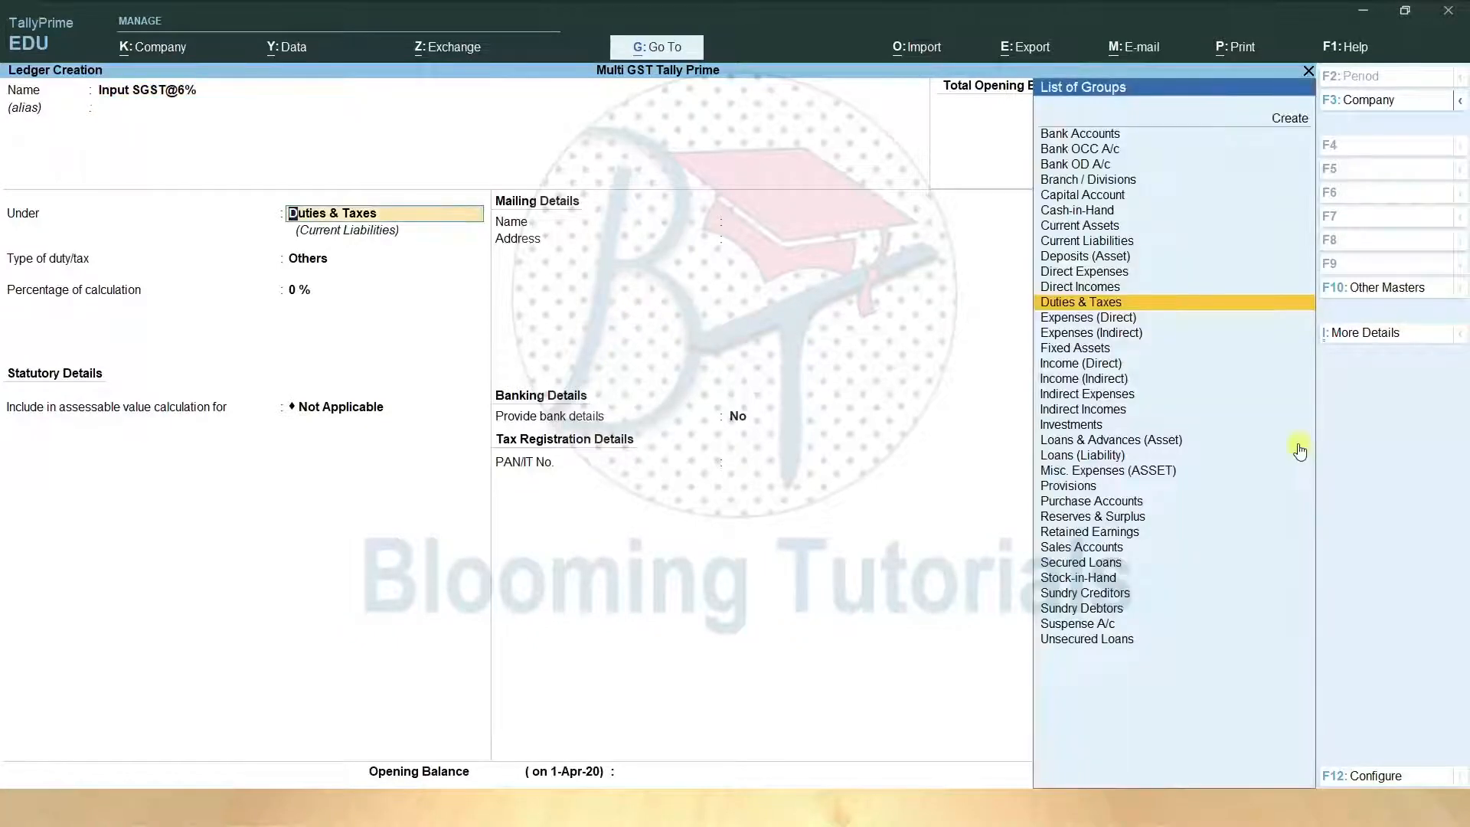
{"action": "key", "text": "Return"}
- Set Input SGST@6% to duty type GST, tax type State Tax and a 6% calculation rate, and save it
{"action": "key", "text": "Up"}
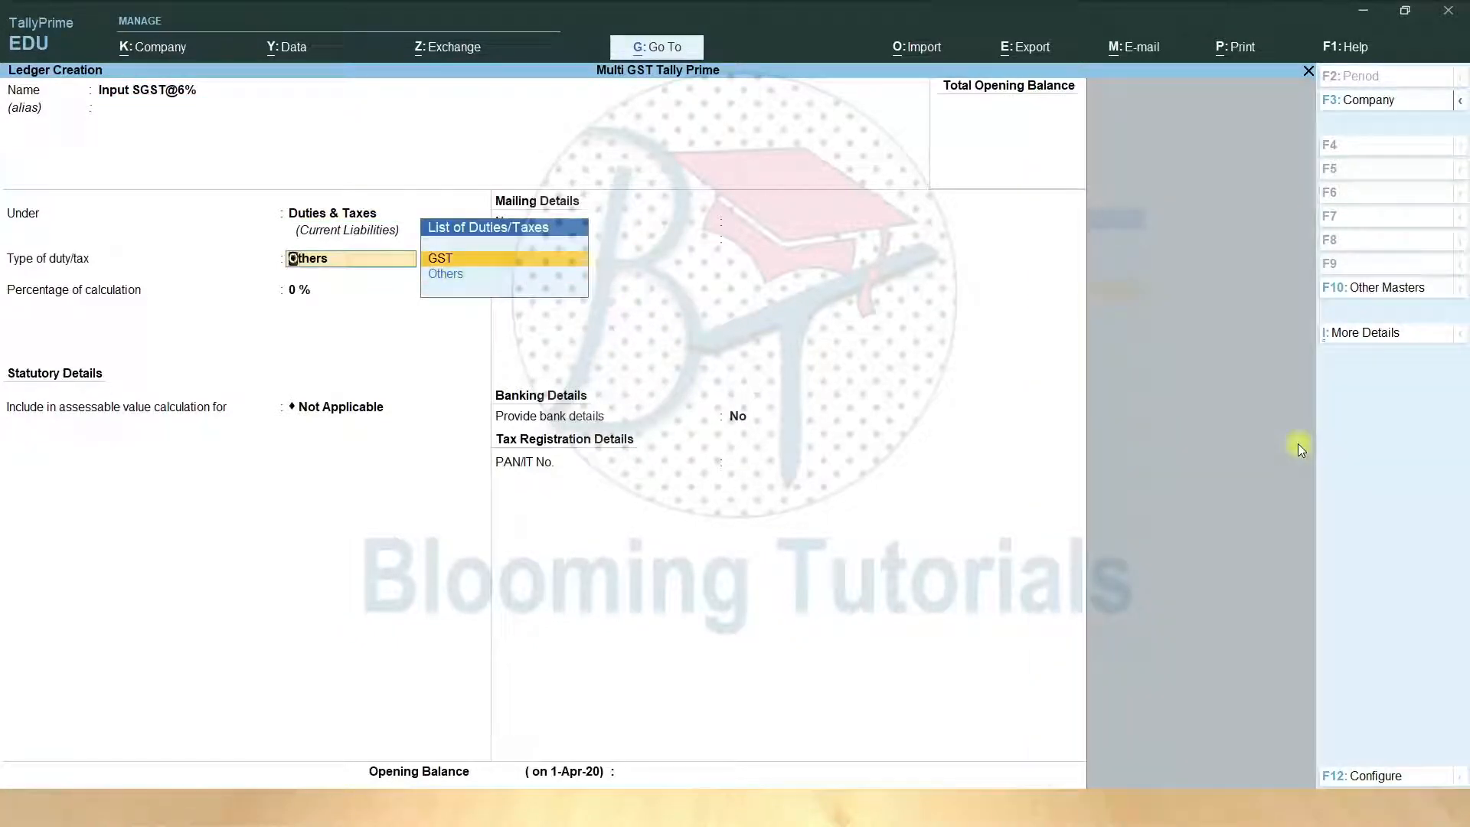
{"action": "key", "text": "Return"}
{"action": "key", "text": "Down"}
{"action": "key", "text": "Down"}
{"action": "key", "text": "Down"}
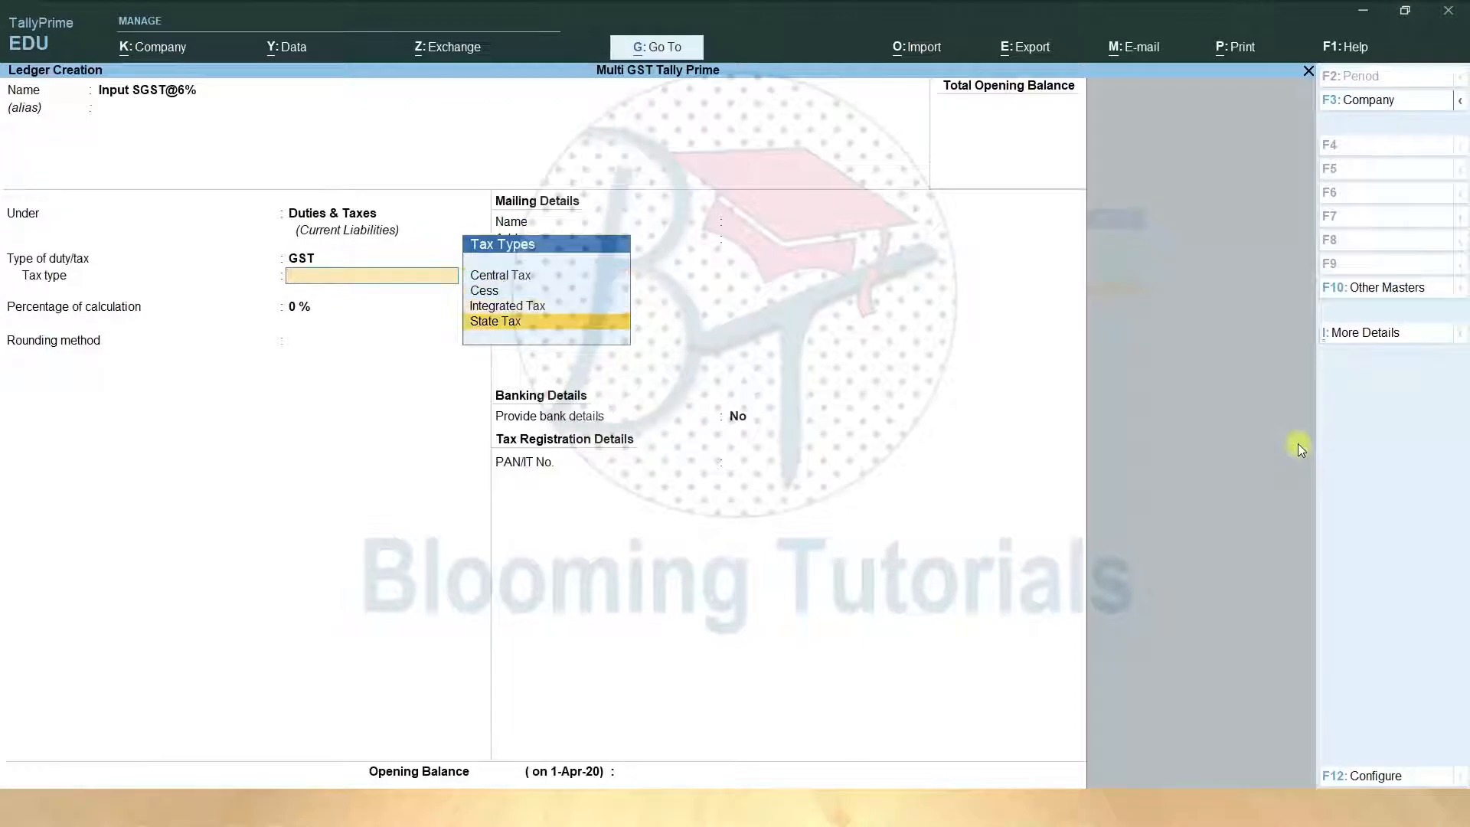
{"action": "key", "text": "Return"}
{"action": "type", "text": "6"}
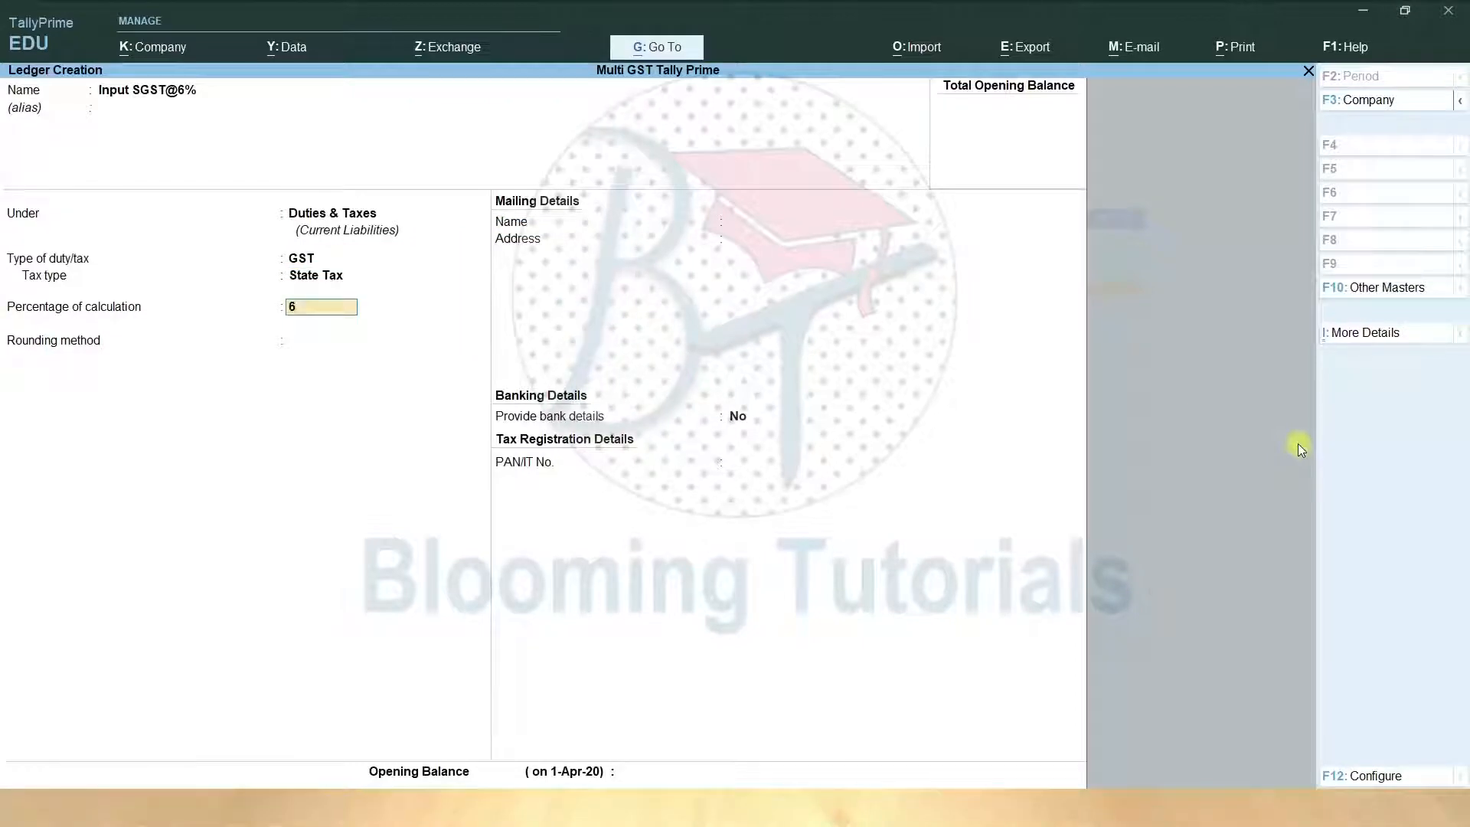
{"action": "key", "text": "Return"}
{"action": "key", "text": "ctrl+a"}
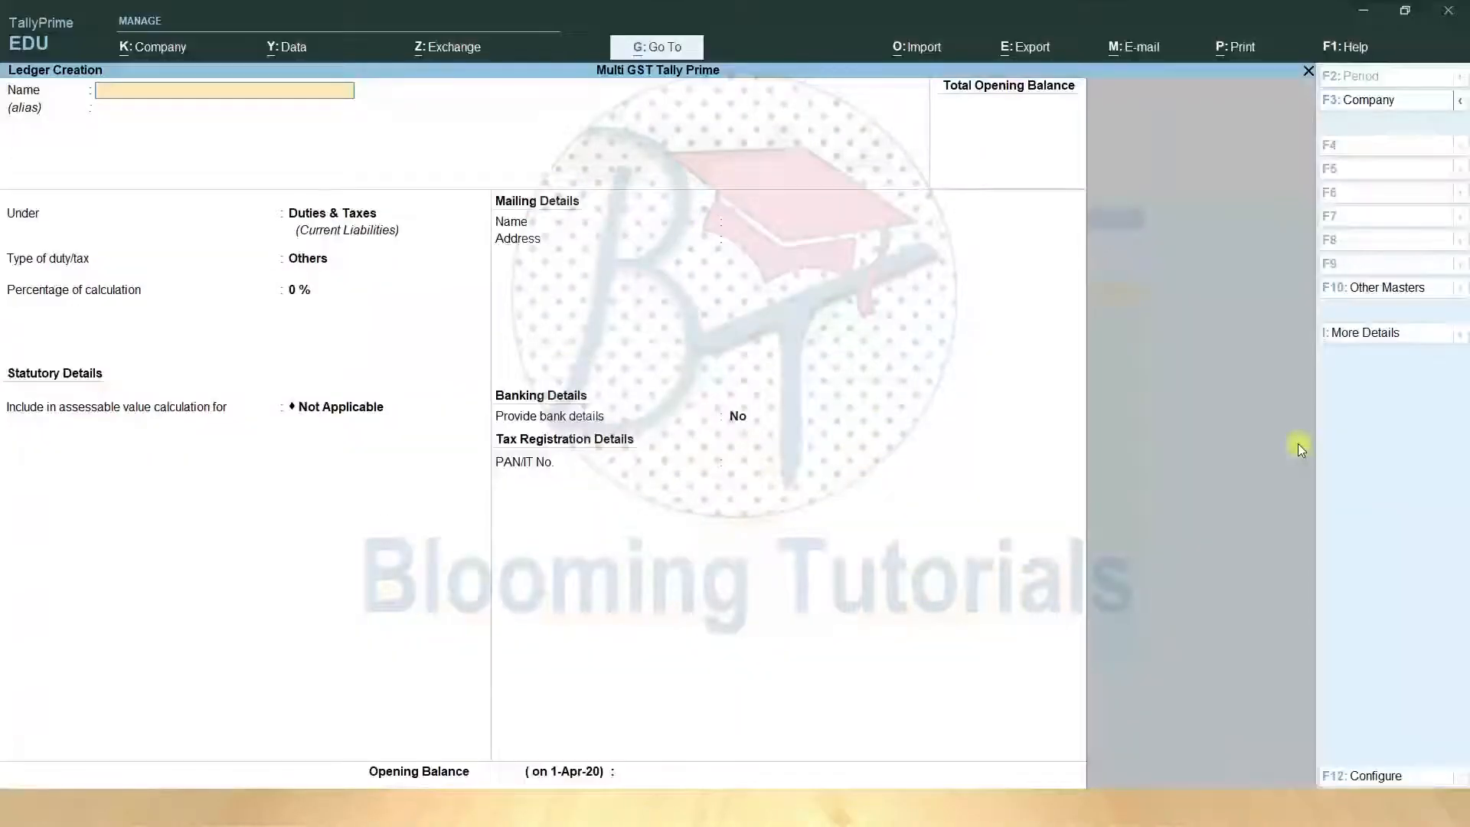
{"action": "type", "text": "In"}
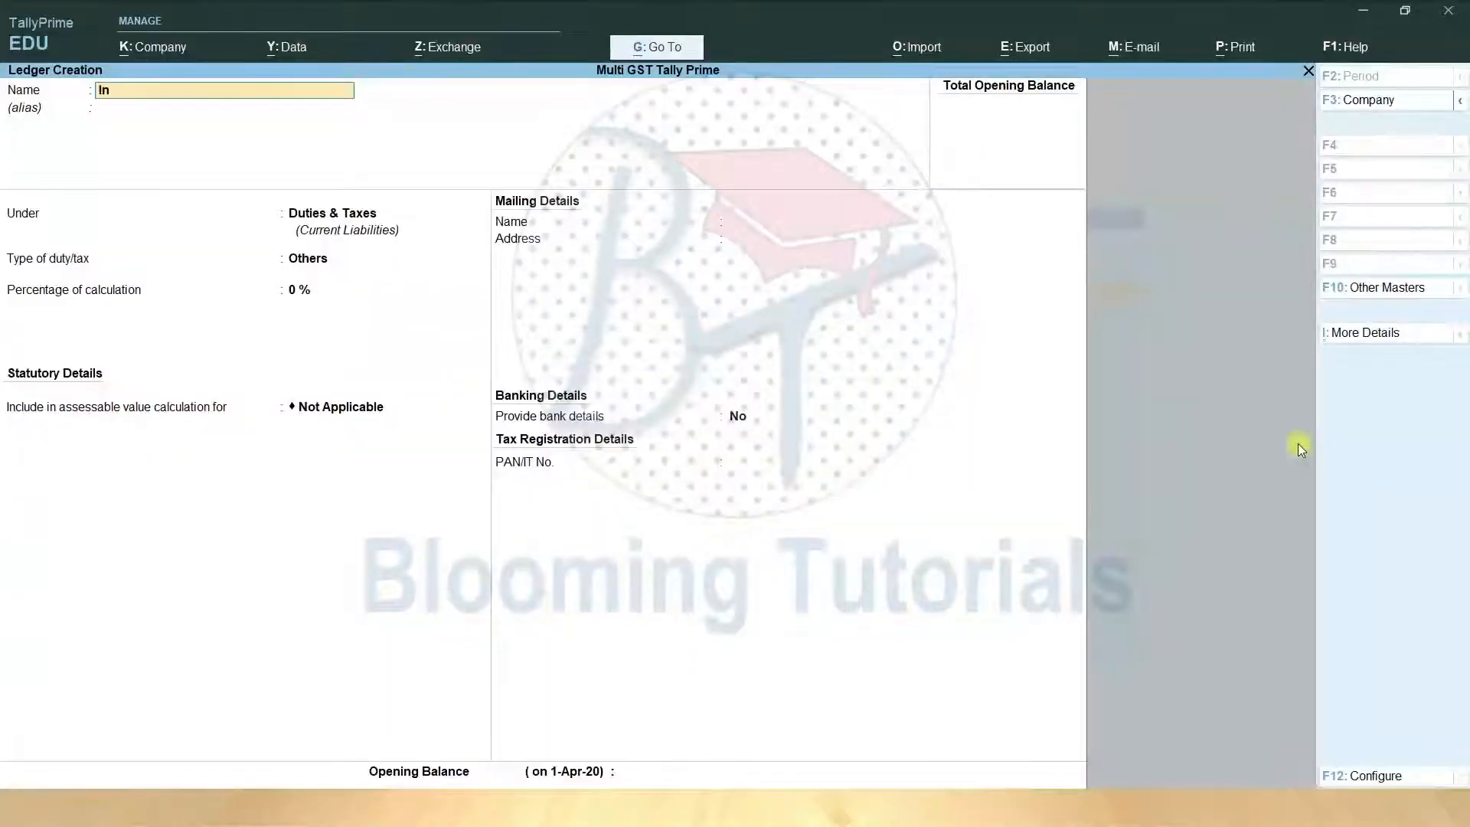
{"action": "type", "text": "put CGST2"}
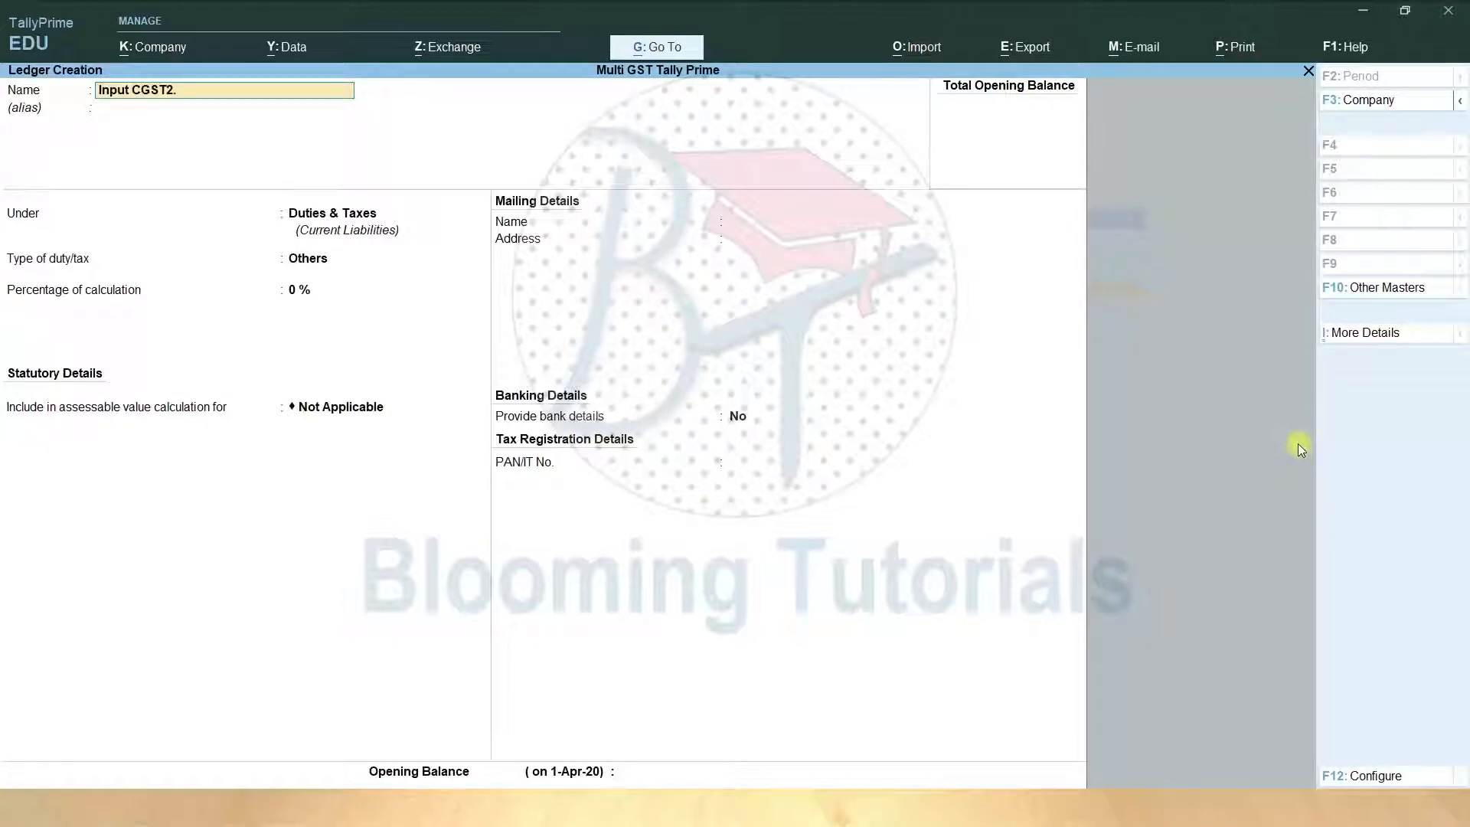
{"action": "key", "text": "BackSpace"}
{"action": "type", "text": "@2.5%"}
{"action": "key", "text": "Return"}
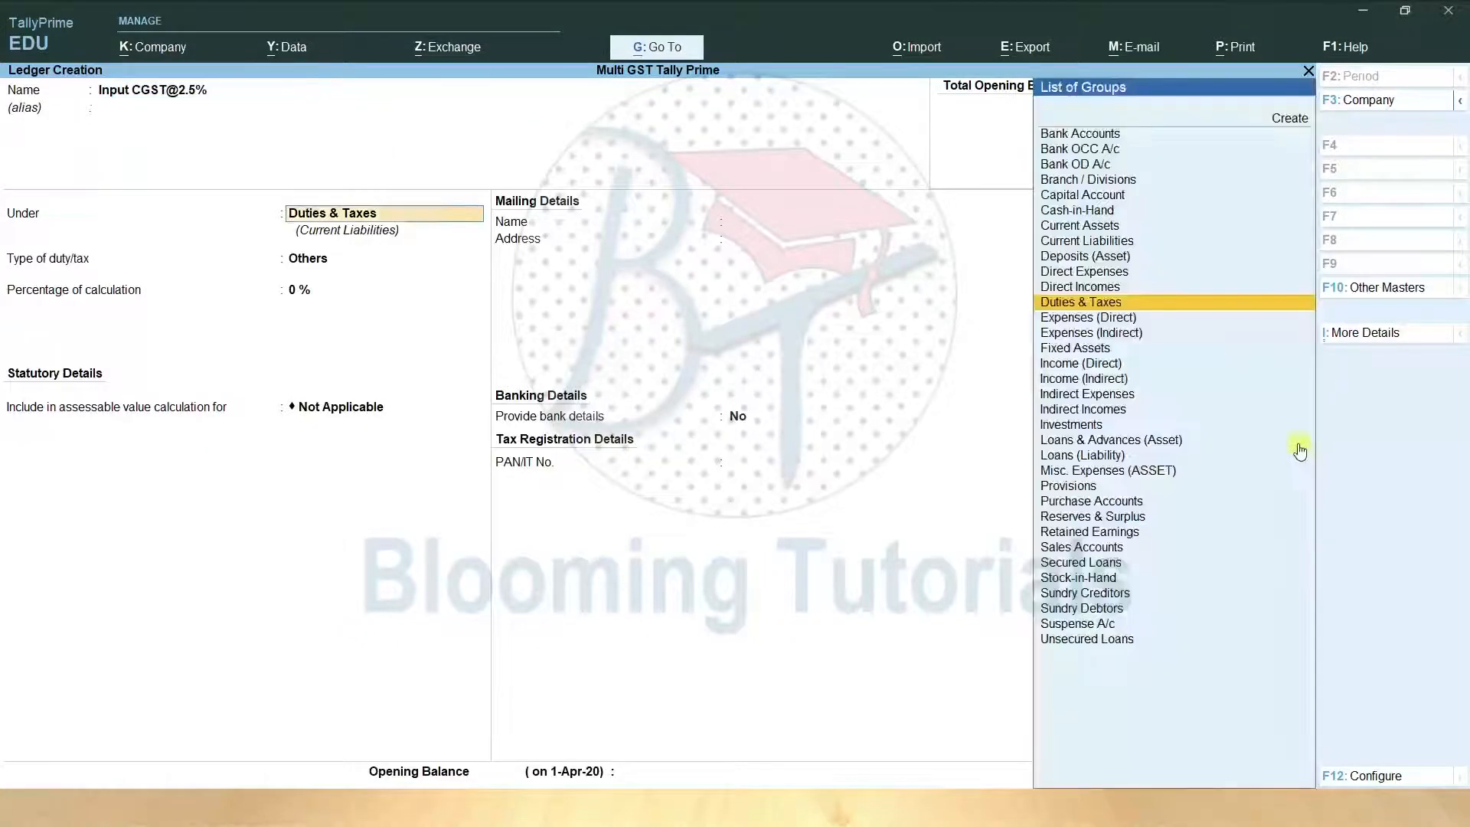
{"action": "key", "text": "Return"}
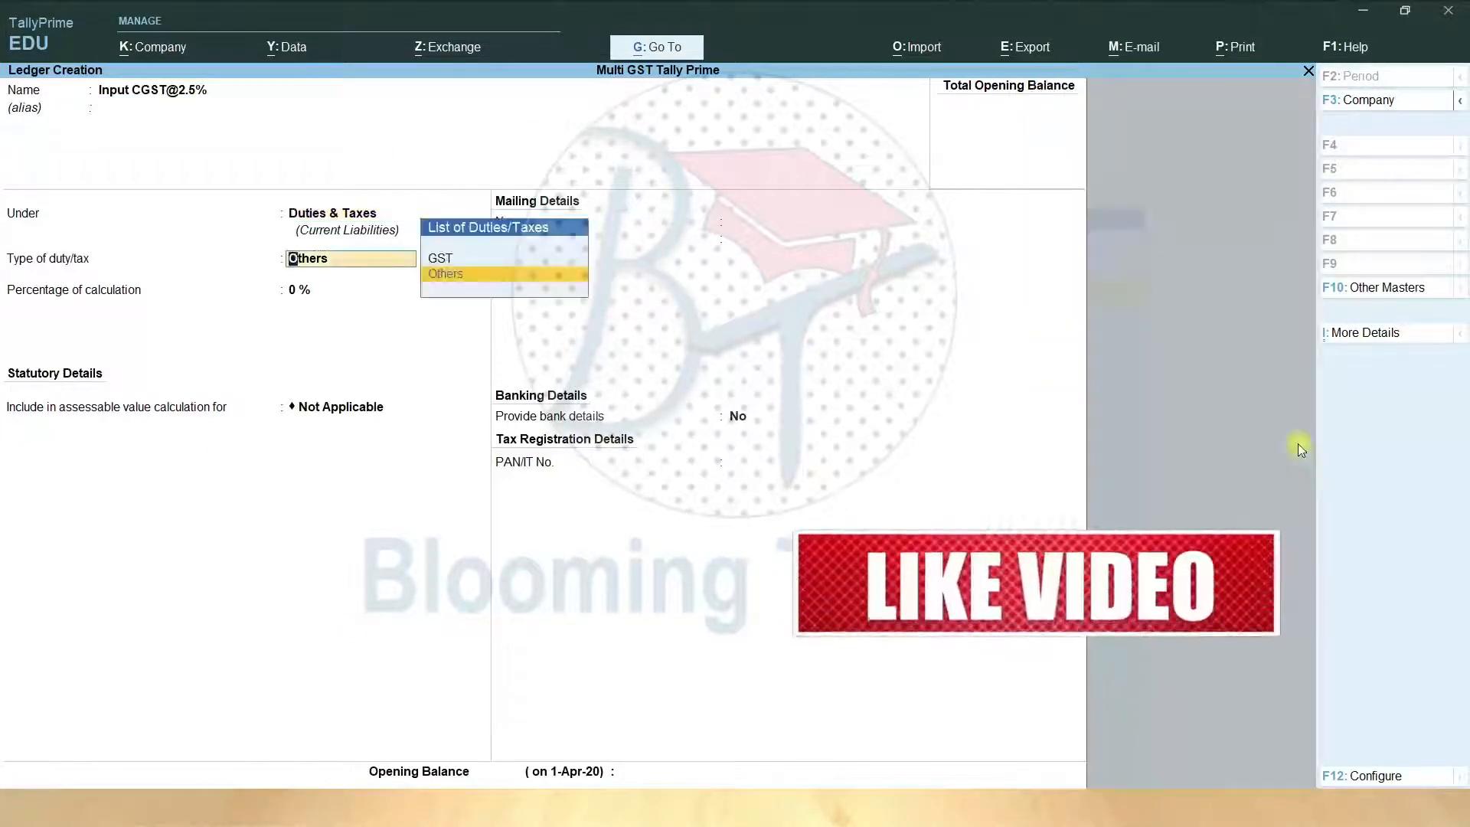
{"action": "key", "text": "Up"}
{"action": "key", "text": "Return"}
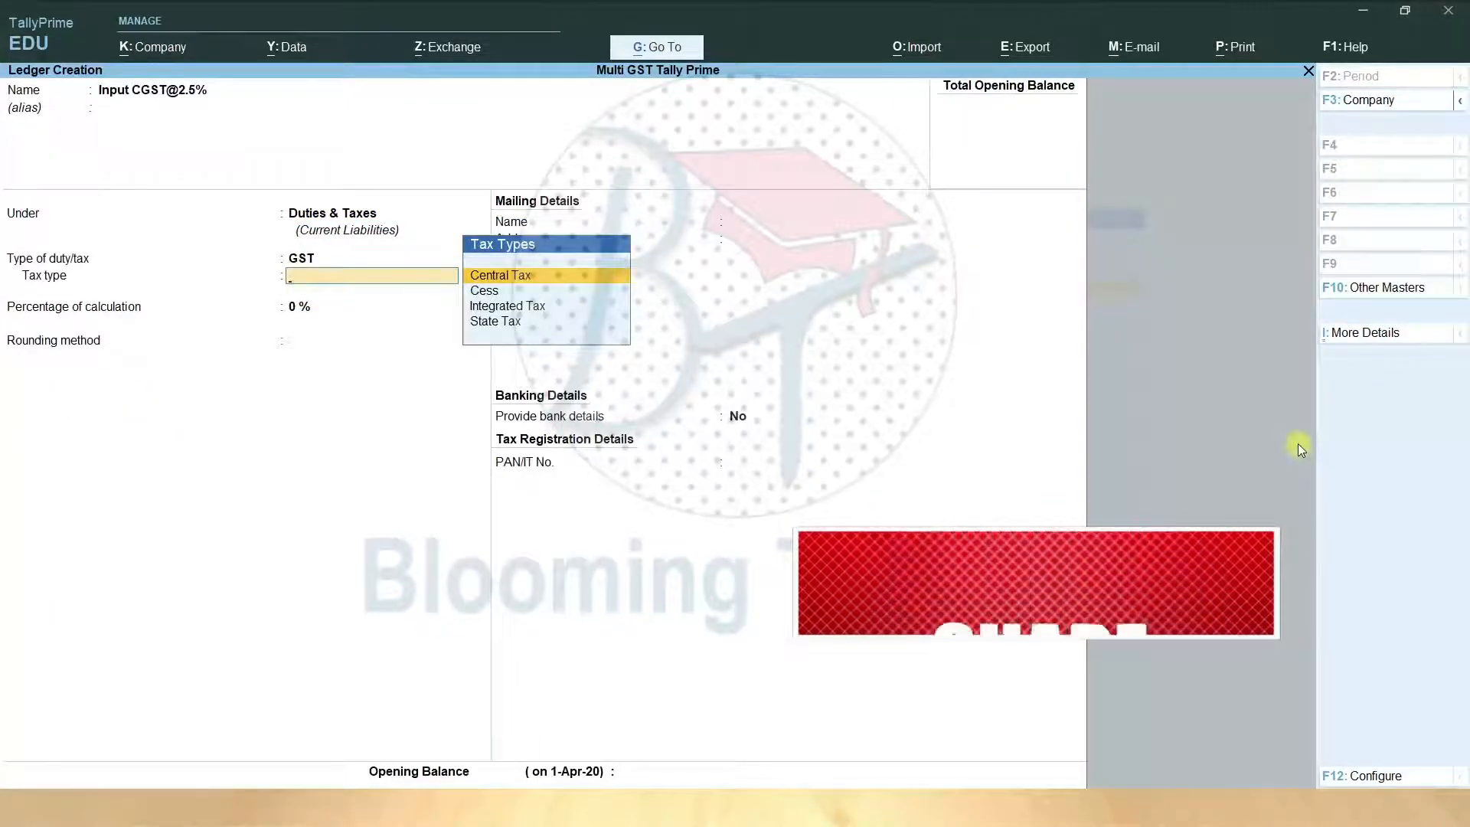
{"action": "key", "text": "Return"}
{"action": "type", "text": "2.5"}
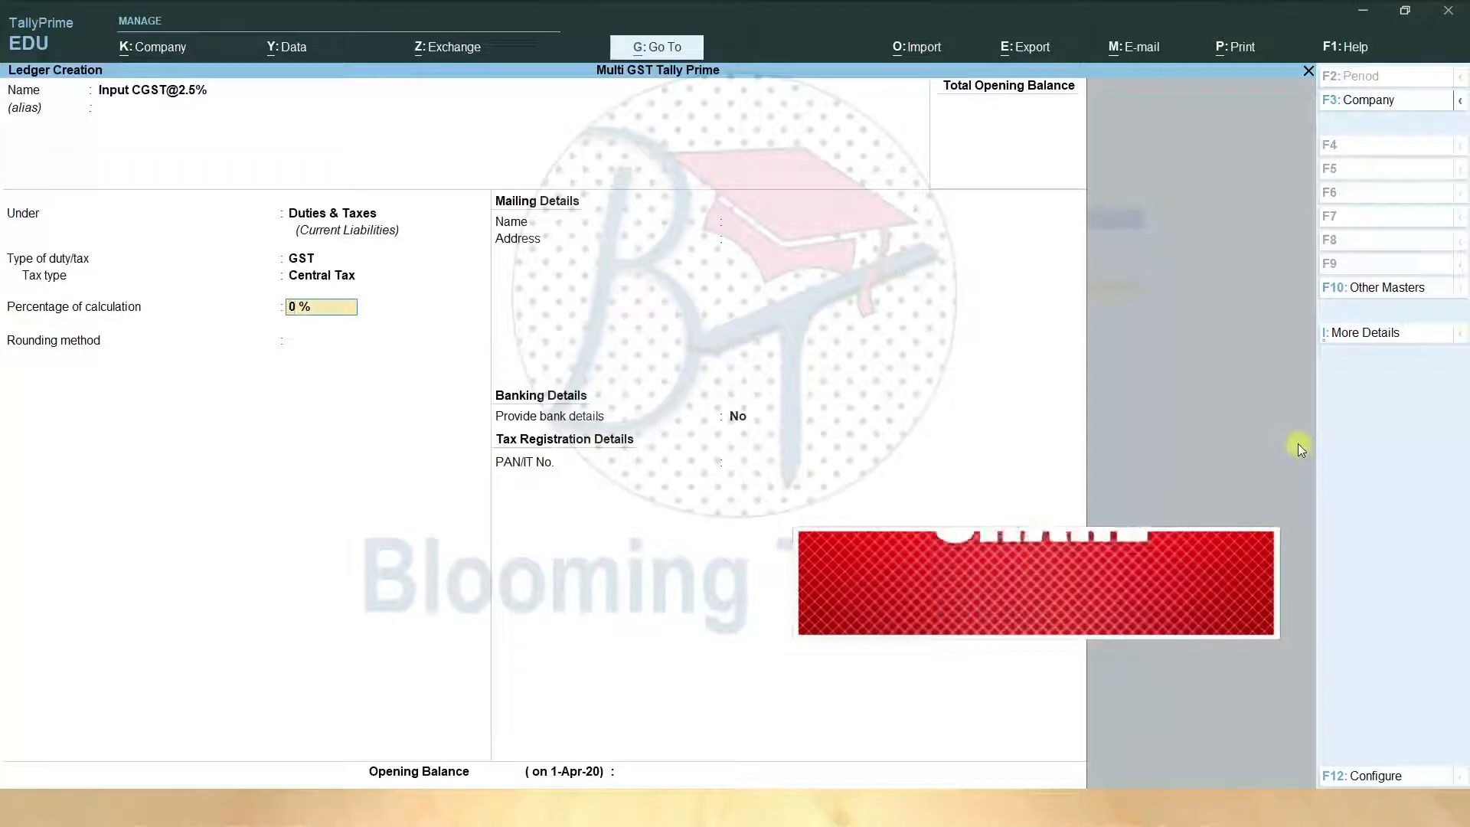
{"action": "key", "text": "Return"}
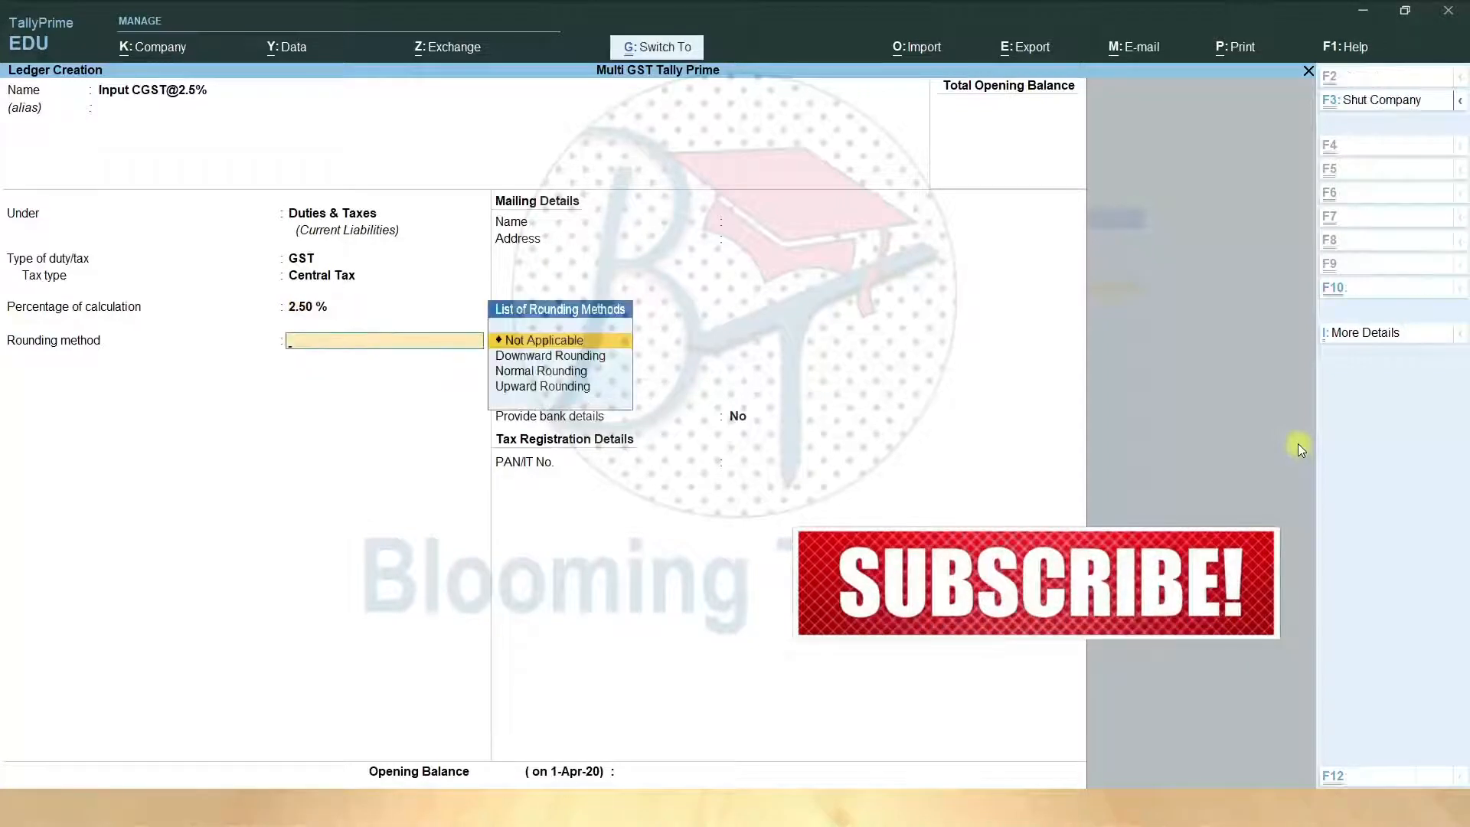
{"action": "key", "text": "ctrl+a"}
{"action": "type", "text": "Input SGST@"}
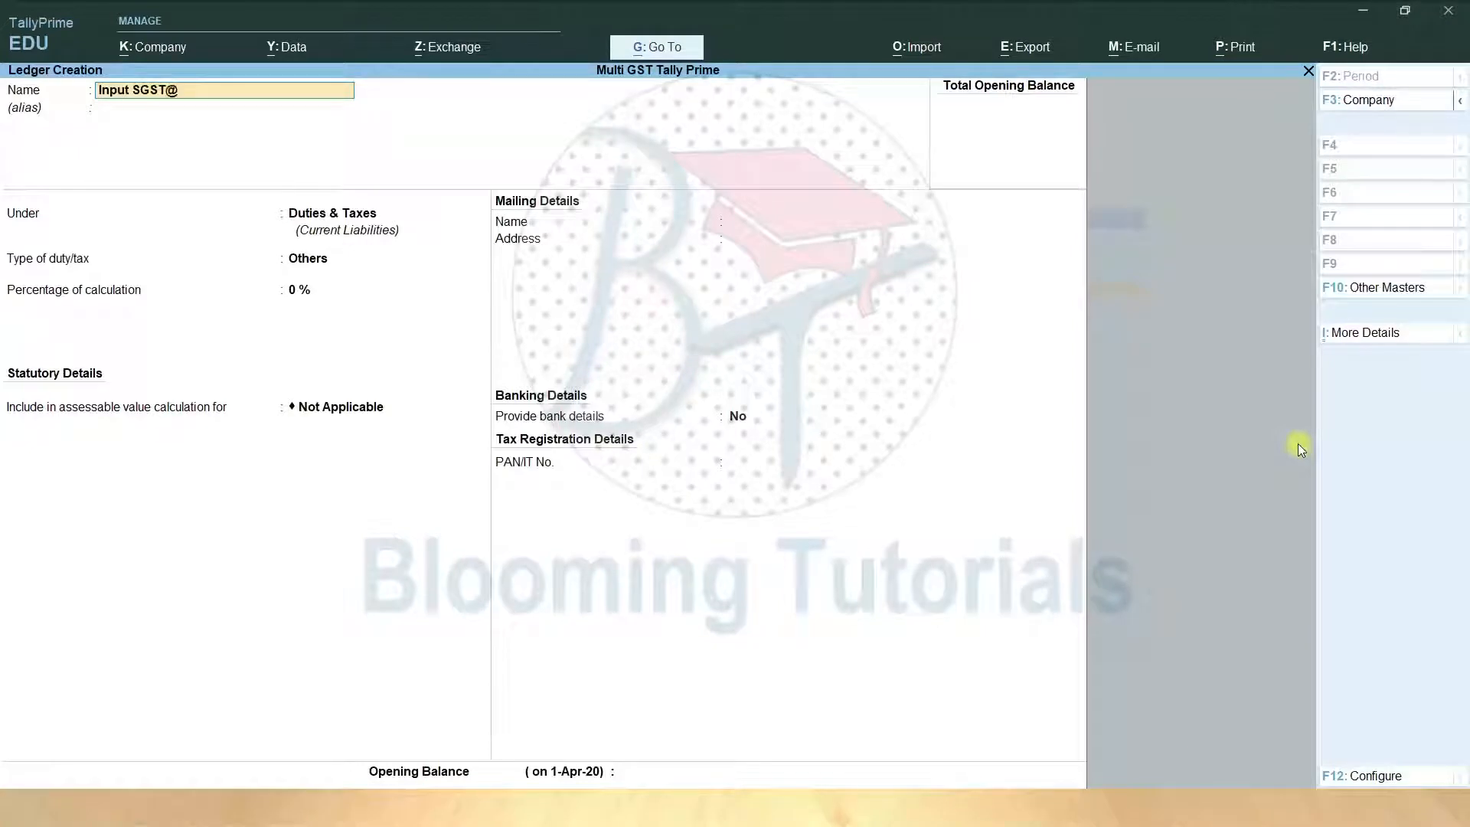
{"action": "type", "text": "2.5%"}
{"action": "key", "text": "Return"}
{"action": "key", "text": "Return"}
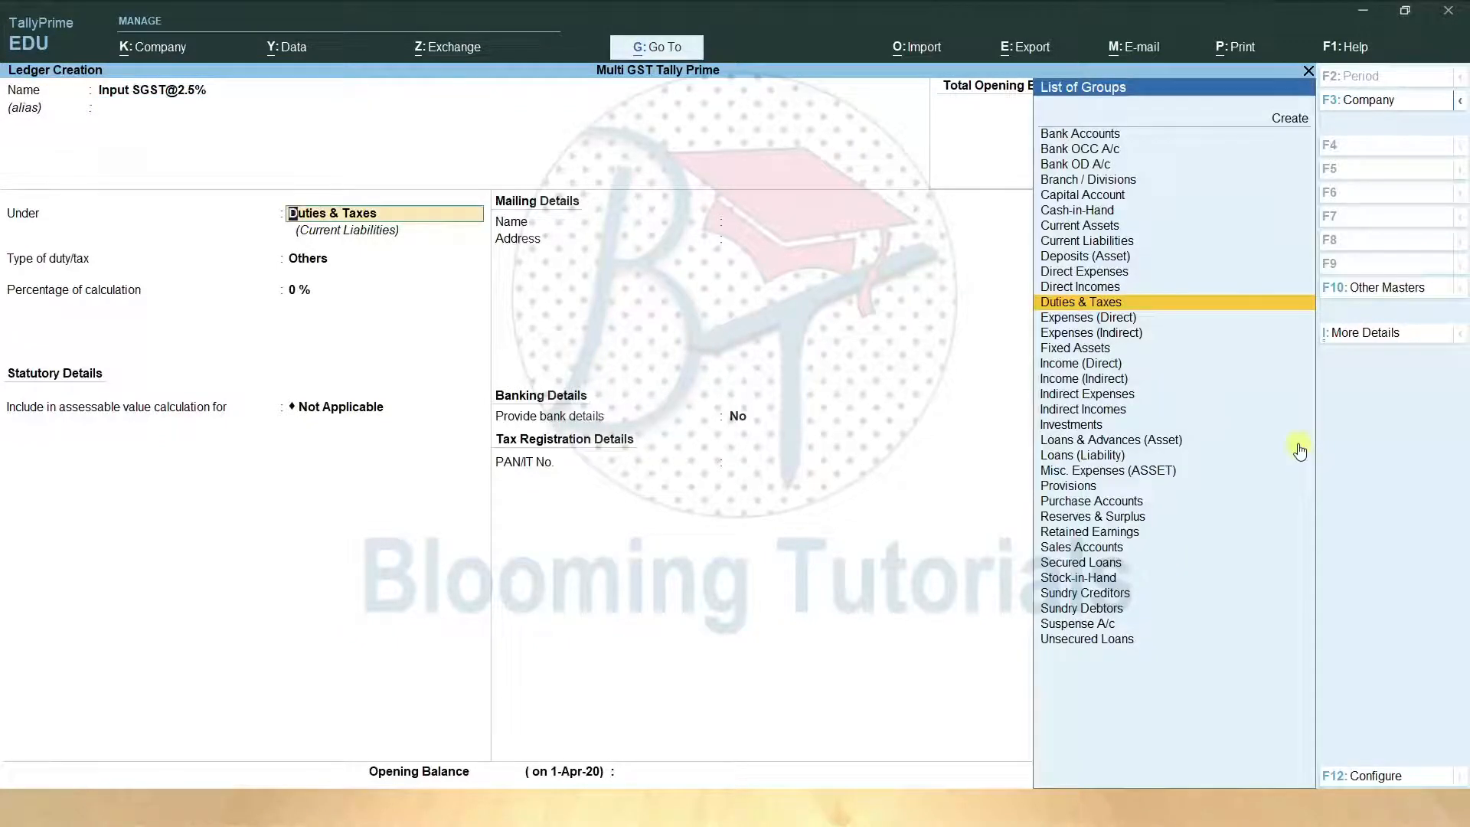
{"action": "key", "text": "Return"}
{"action": "key", "text": "Up"}
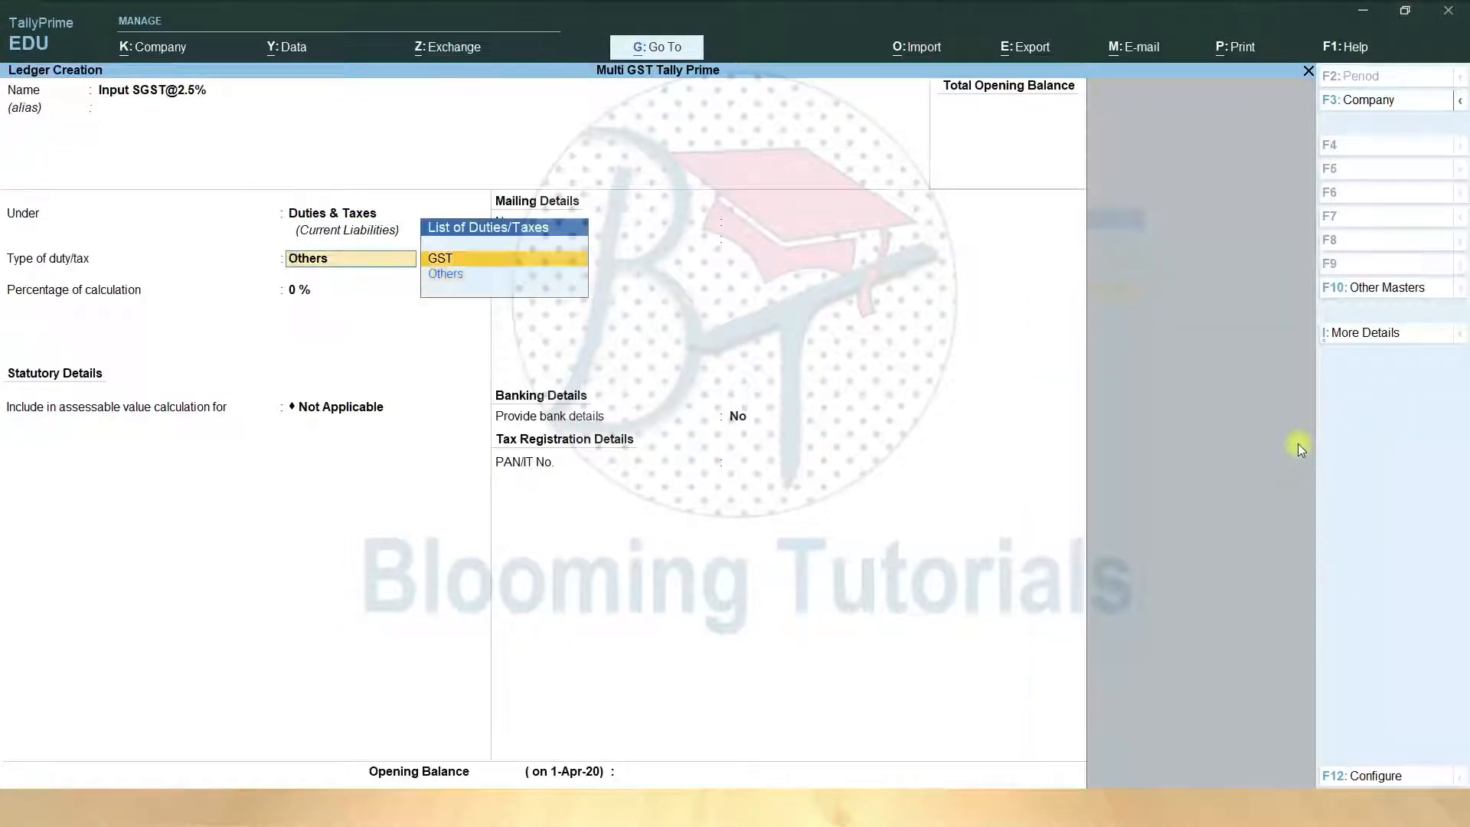
{"action": "key", "text": "Return"}
{"action": "key", "text": "Down"}
{"action": "key", "text": "Down"}
{"action": "key", "text": "Down"}
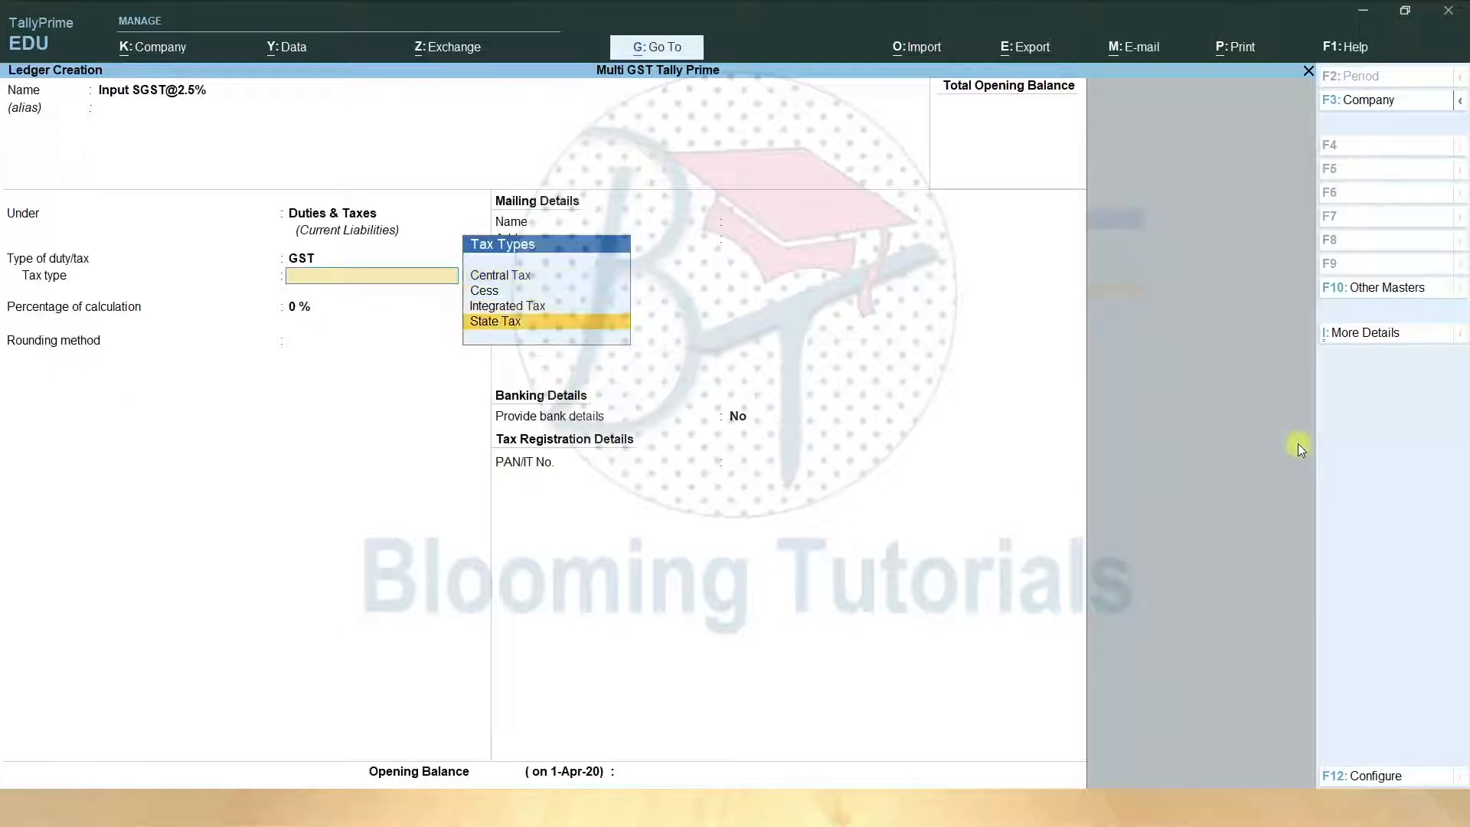
{"action": "key", "text": "Return"}
{"action": "type", "text": "2.5"}
{"action": "key", "text": "Return"}
{"action": "key", "text": "Return"}
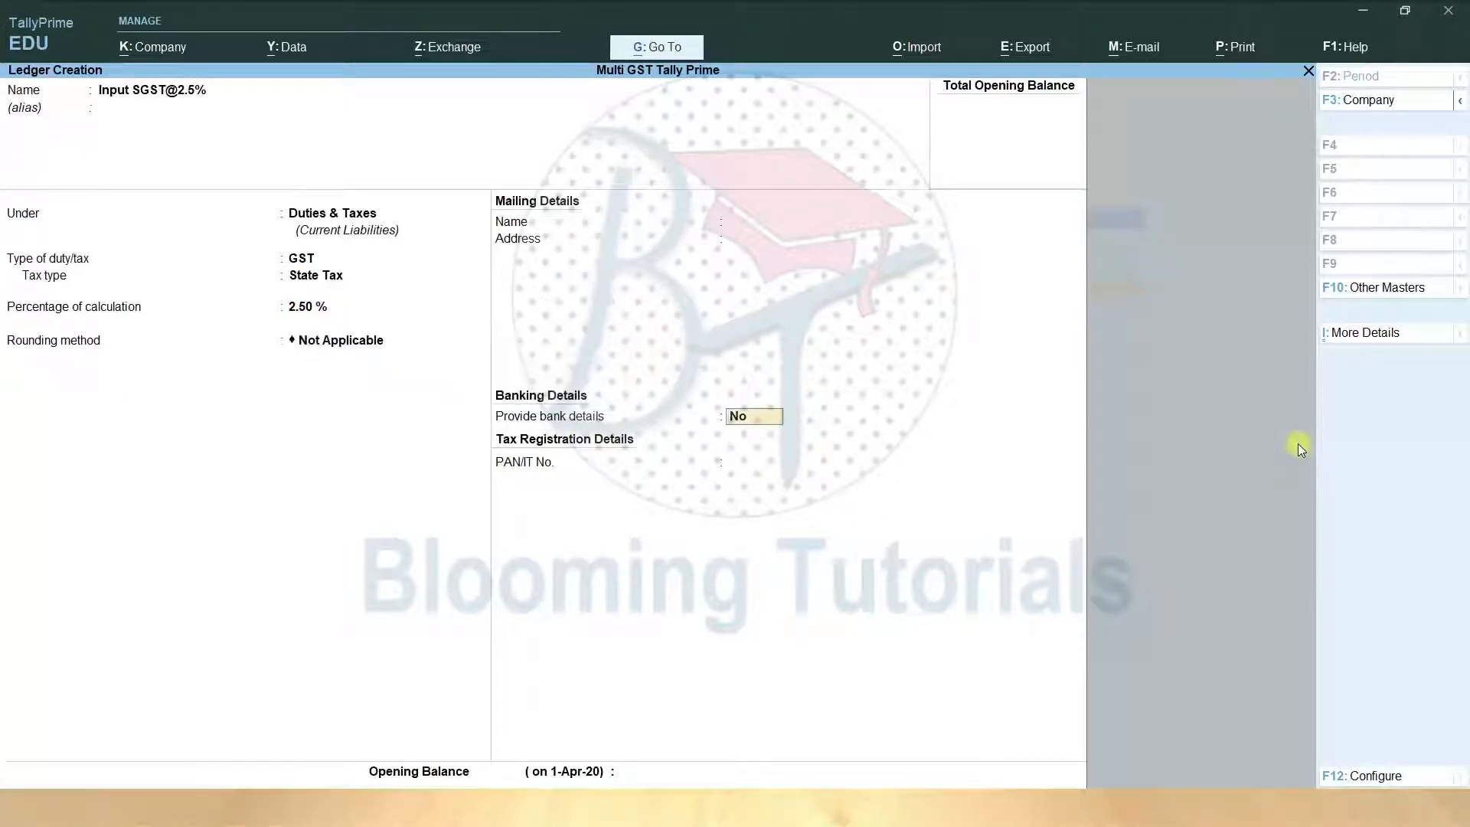
{"action": "key", "text": "Return"}
{"action": "key", "text": "Return"}
{"action": "key", "text": "Return"}
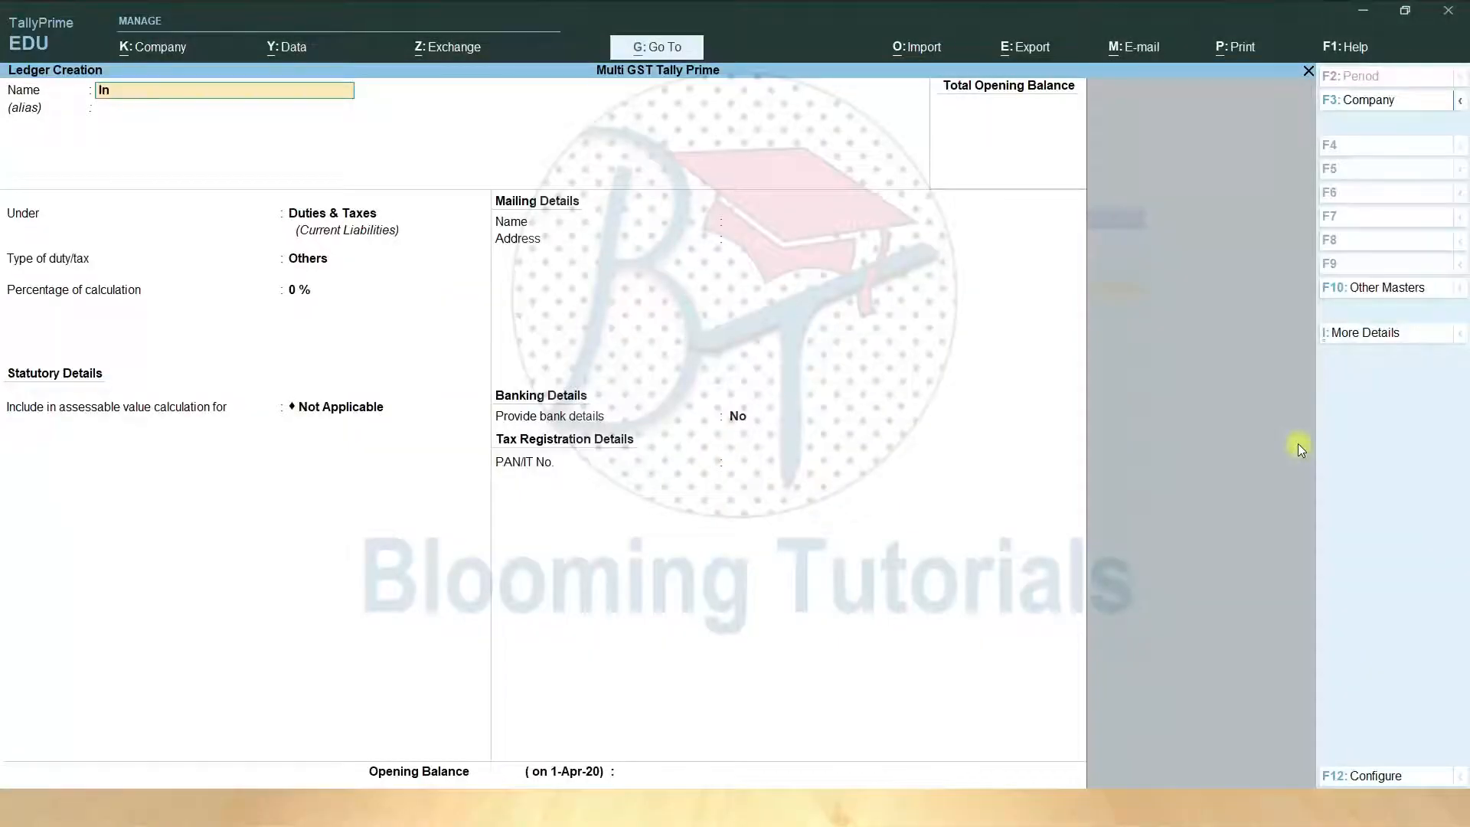
- Name the new ledger Input CGST@14% and keep it under Duties & Taxes
{"action": "type", "text": "put SGS"}
{"action": "key", "text": "BackSpace"}
{"action": "key", "text": "BackSpace"}
{"action": "key", "text": "BackSpace"}
{"action": "key", "text": "BackSpace"}
{"action": "type", "text": "CGST@"}
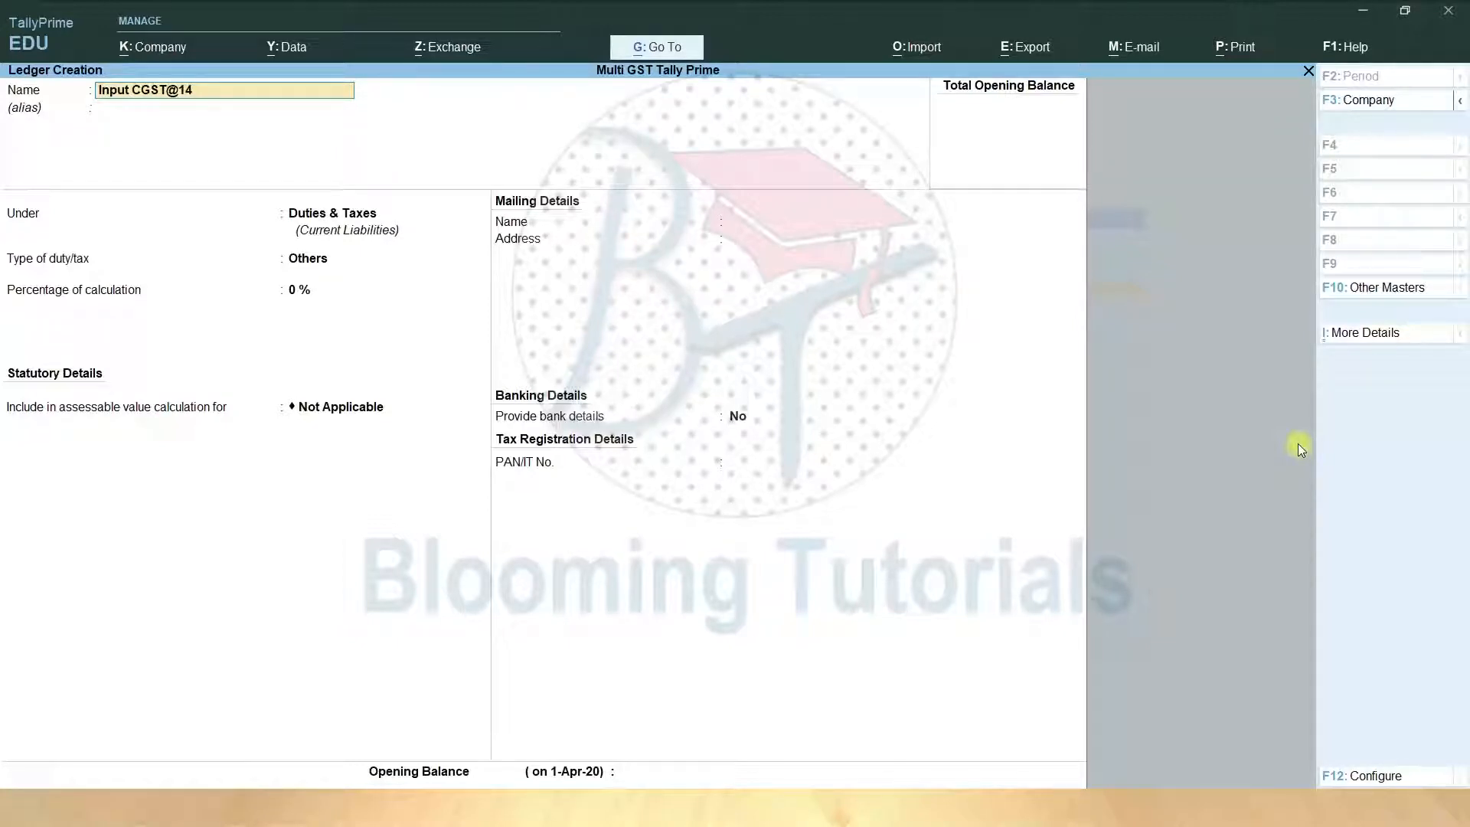
{"action": "type", "text": "14%"}
{"action": "key", "text": "Return"}
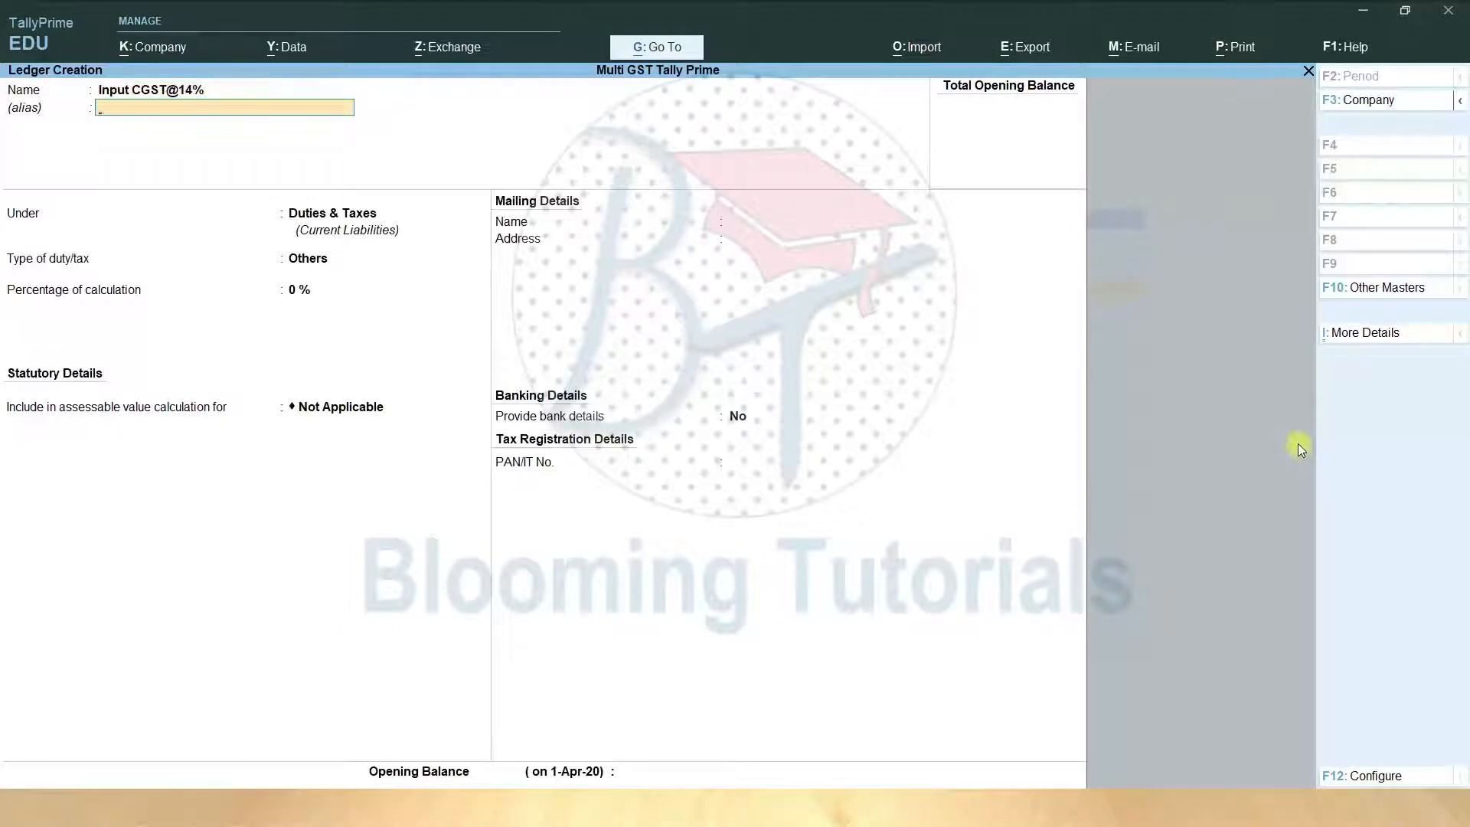
{"action": "key", "text": "Return"}
{"action": "key", "text": "Return"}
- Set Input CGST@14% to duty type GST, tax type Central Tax and a 14% calculation rate, and save it
{"action": "key", "text": "Up"}
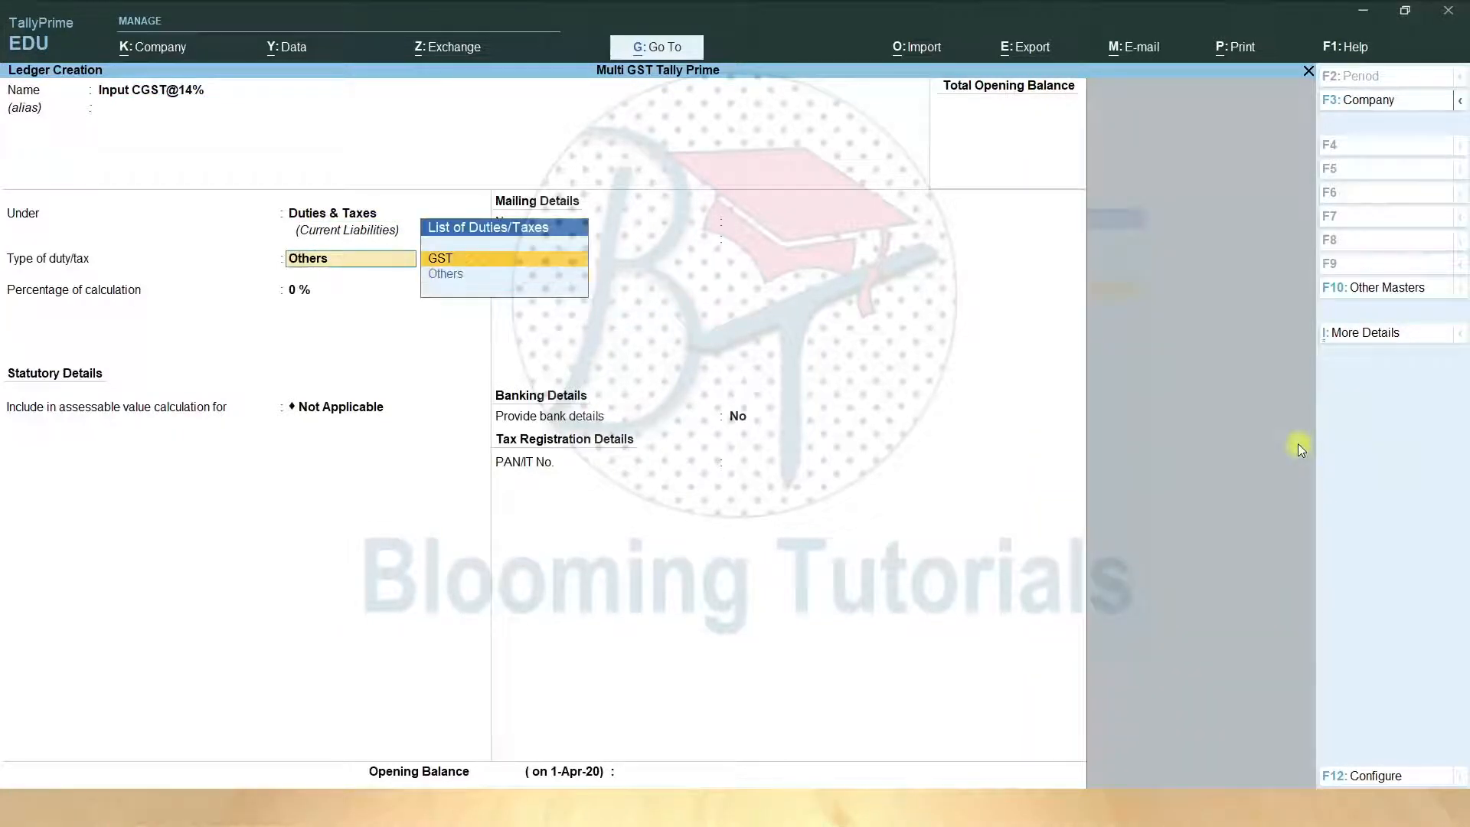
{"action": "key", "text": "Return"}
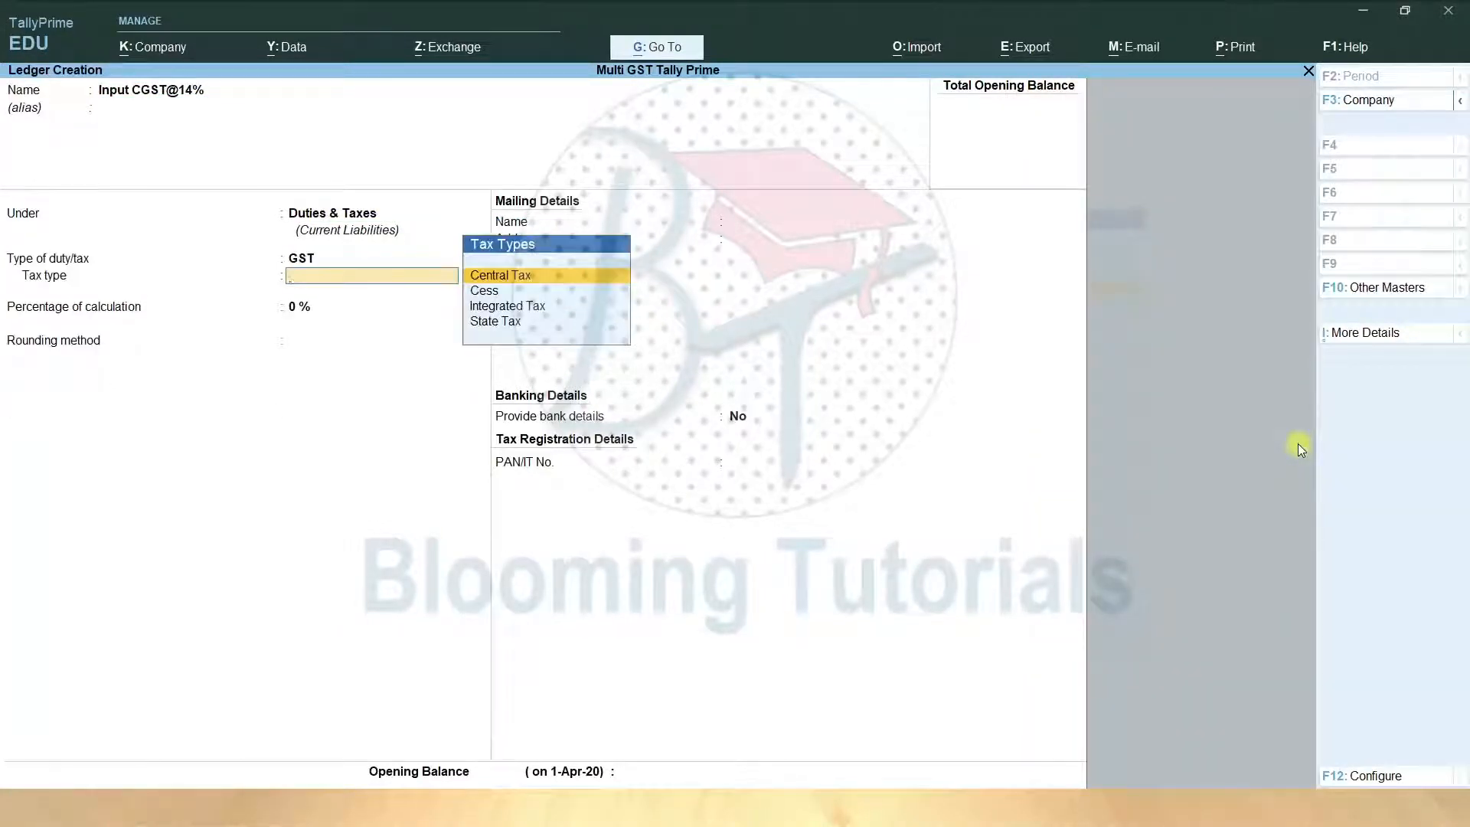
{"action": "key", "text": "Return"}
{"action": "type", "text": "14"}
{"action": "key", "text": "Return"}
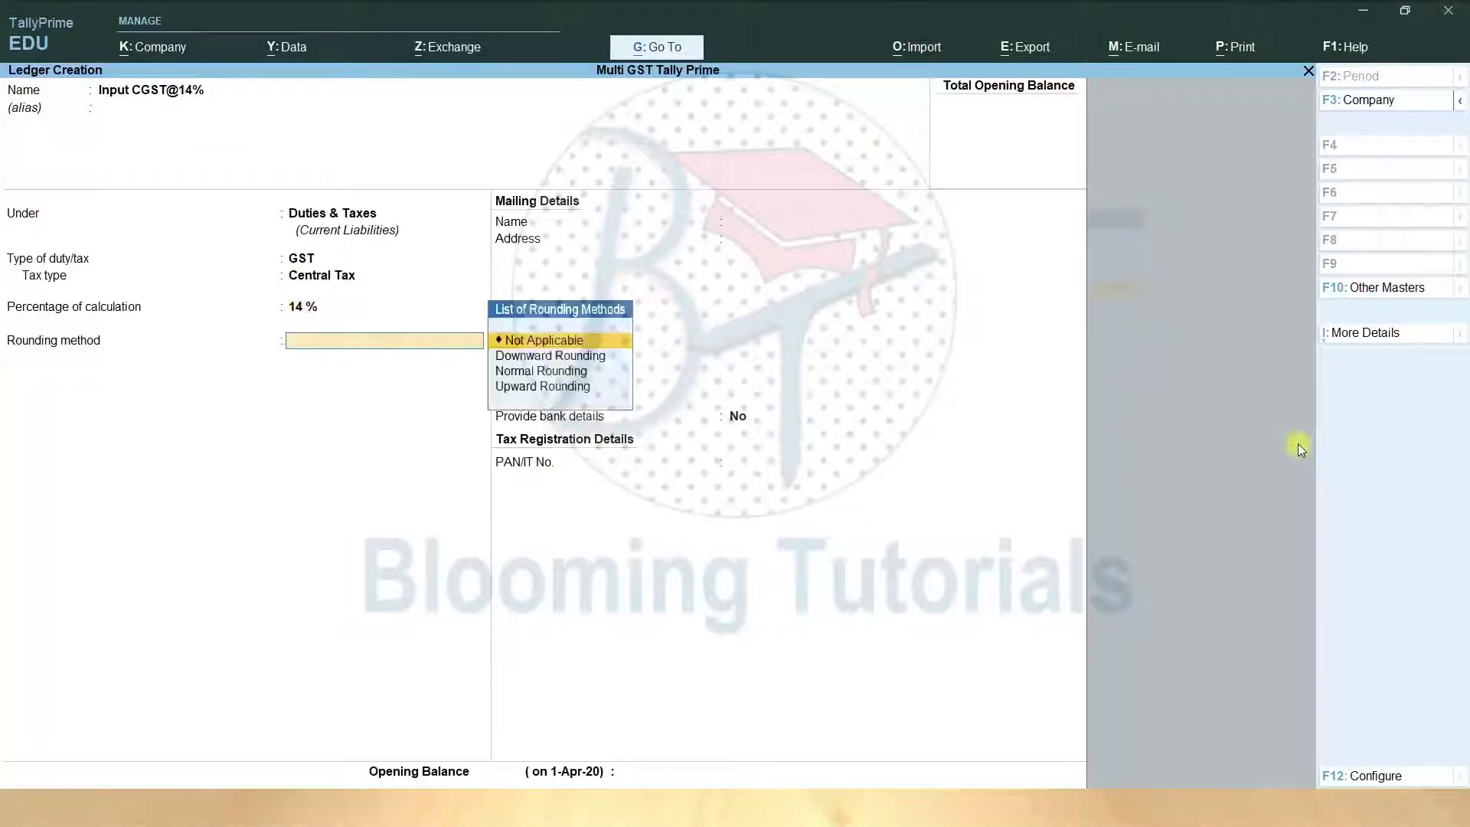
{"action": "key", "text": "ctrl+a"}
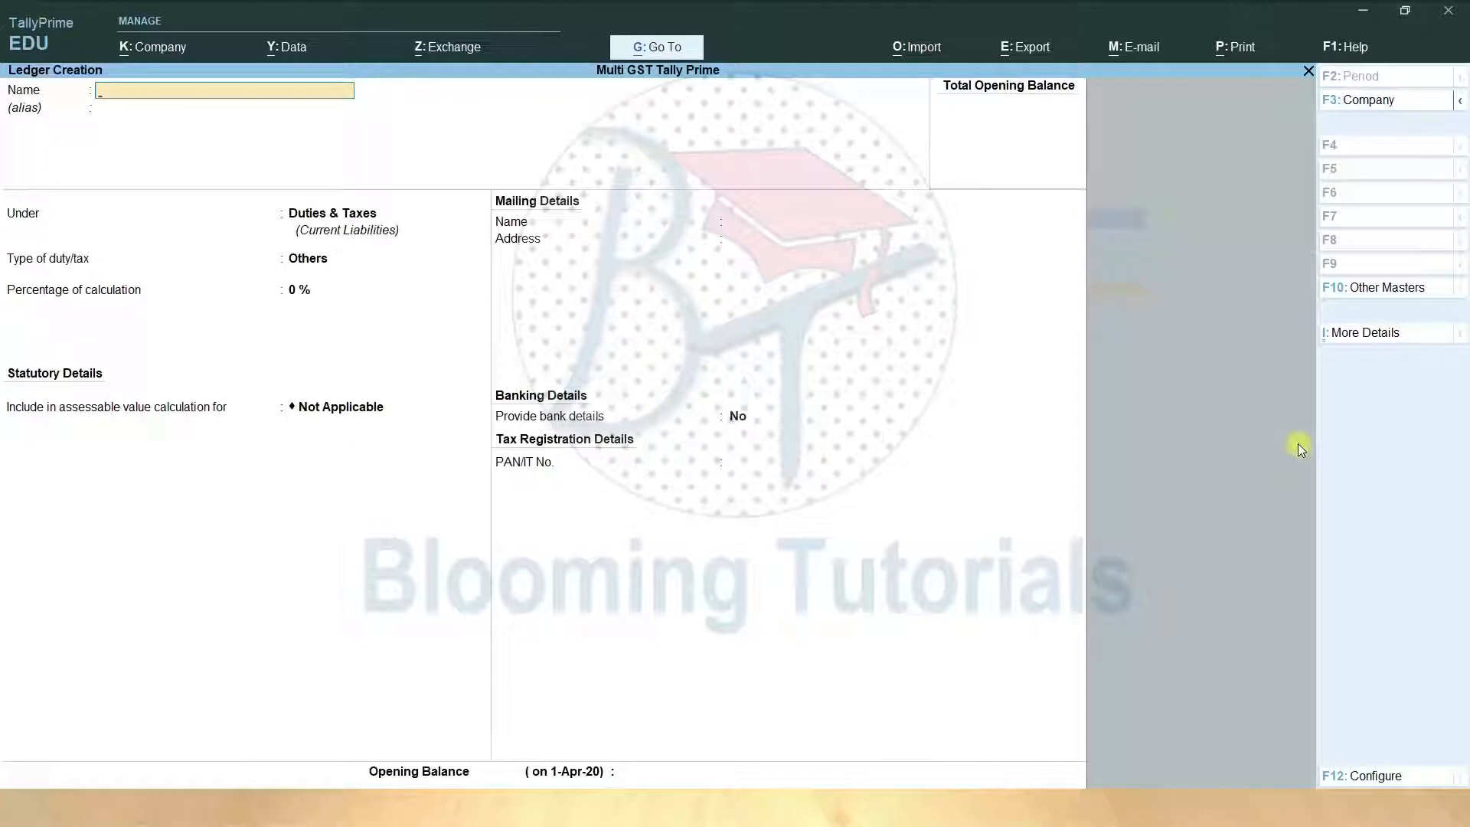
- Name the new ledger Input SGST@14% and keep it under Duties & Taxes
{"action": "type", "text": "Input SGST@14%"}
{"action": "key", "text": "Return"}
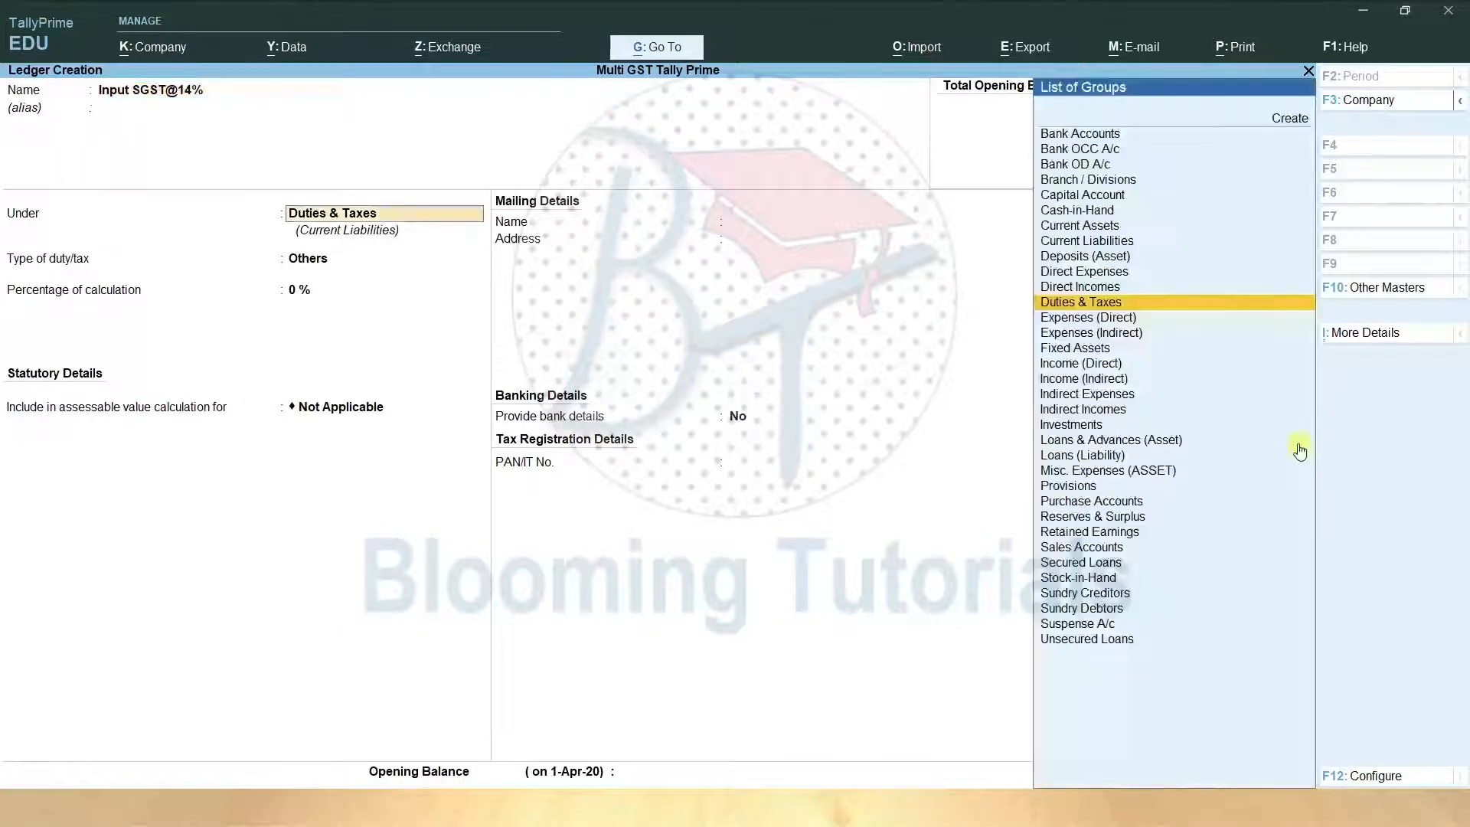
{"action": "key", "text": "Return"}
- Set Input SGST@14% to duty type GST, tax type State Tax and a 14% calculation rate, and save it
{"action": "key", "text": "Up"}
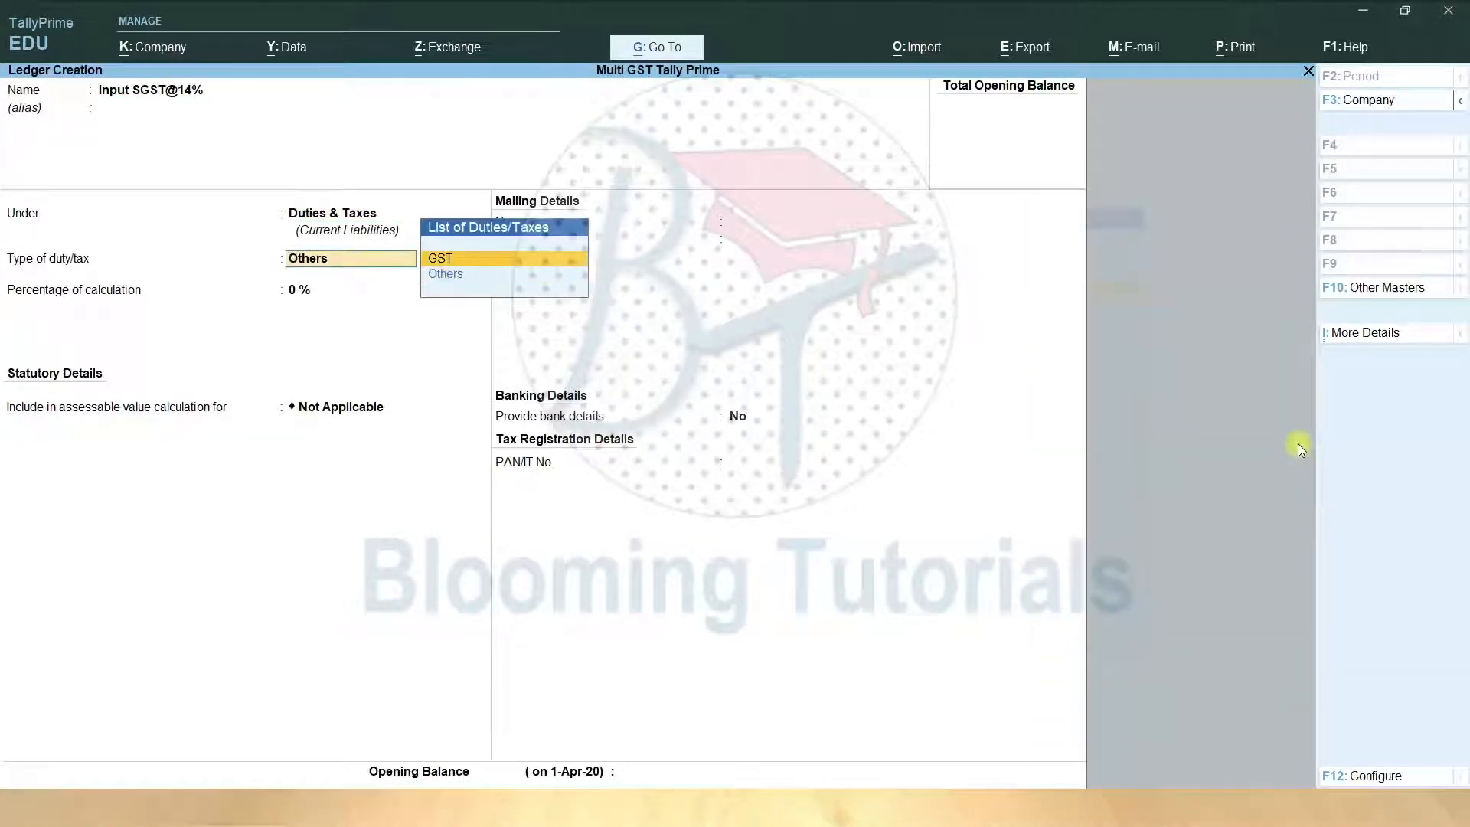
{"action": "key", "text": "Return"}
{"action": "key", "text": "Down"}
{"action": "key", "text": "Down"}
{"action": "key", "text": "Down"}
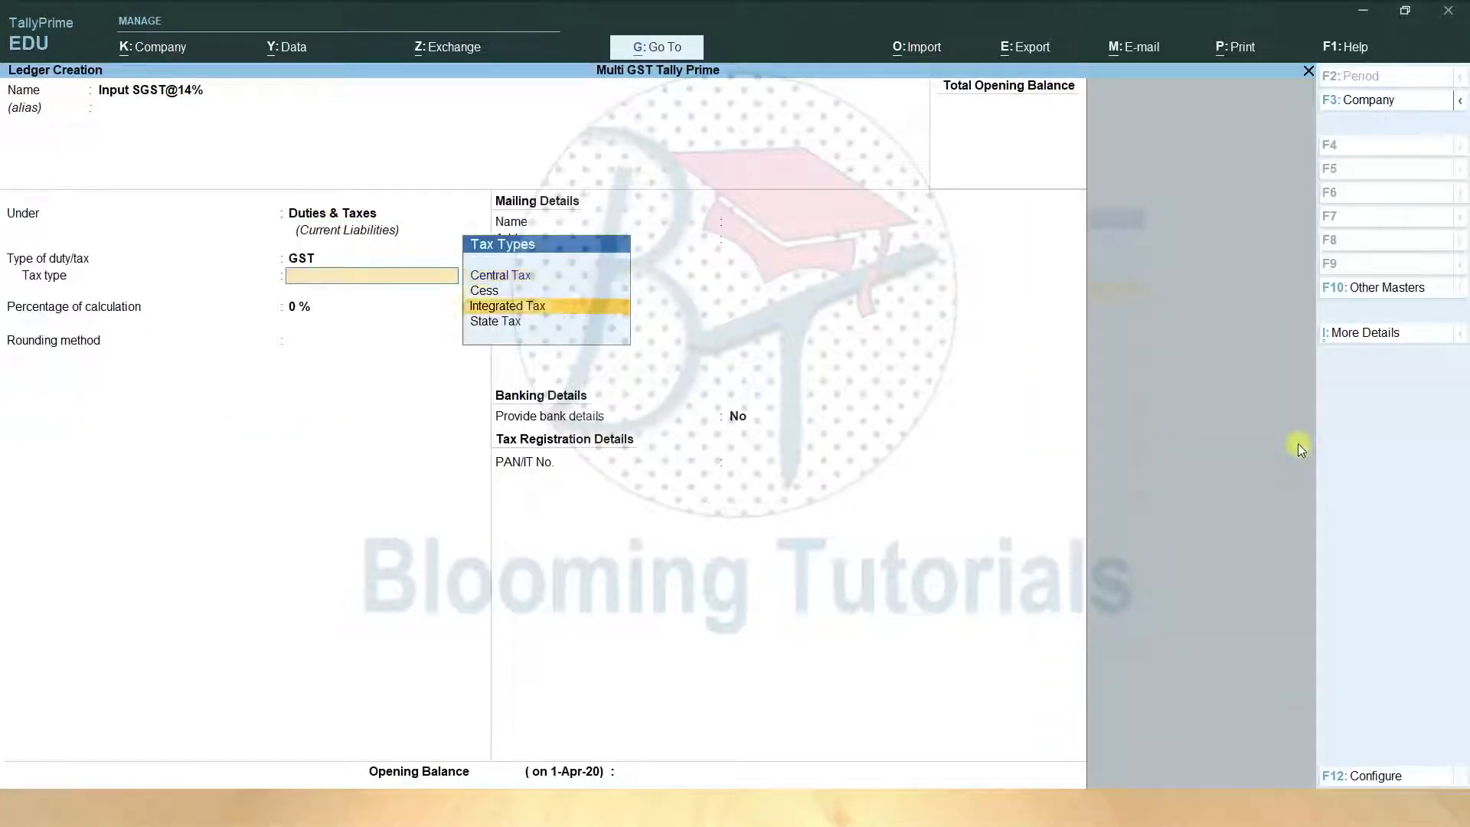
{"action": "key", "text": "Return"}
{"action": "type", "text": "1"}
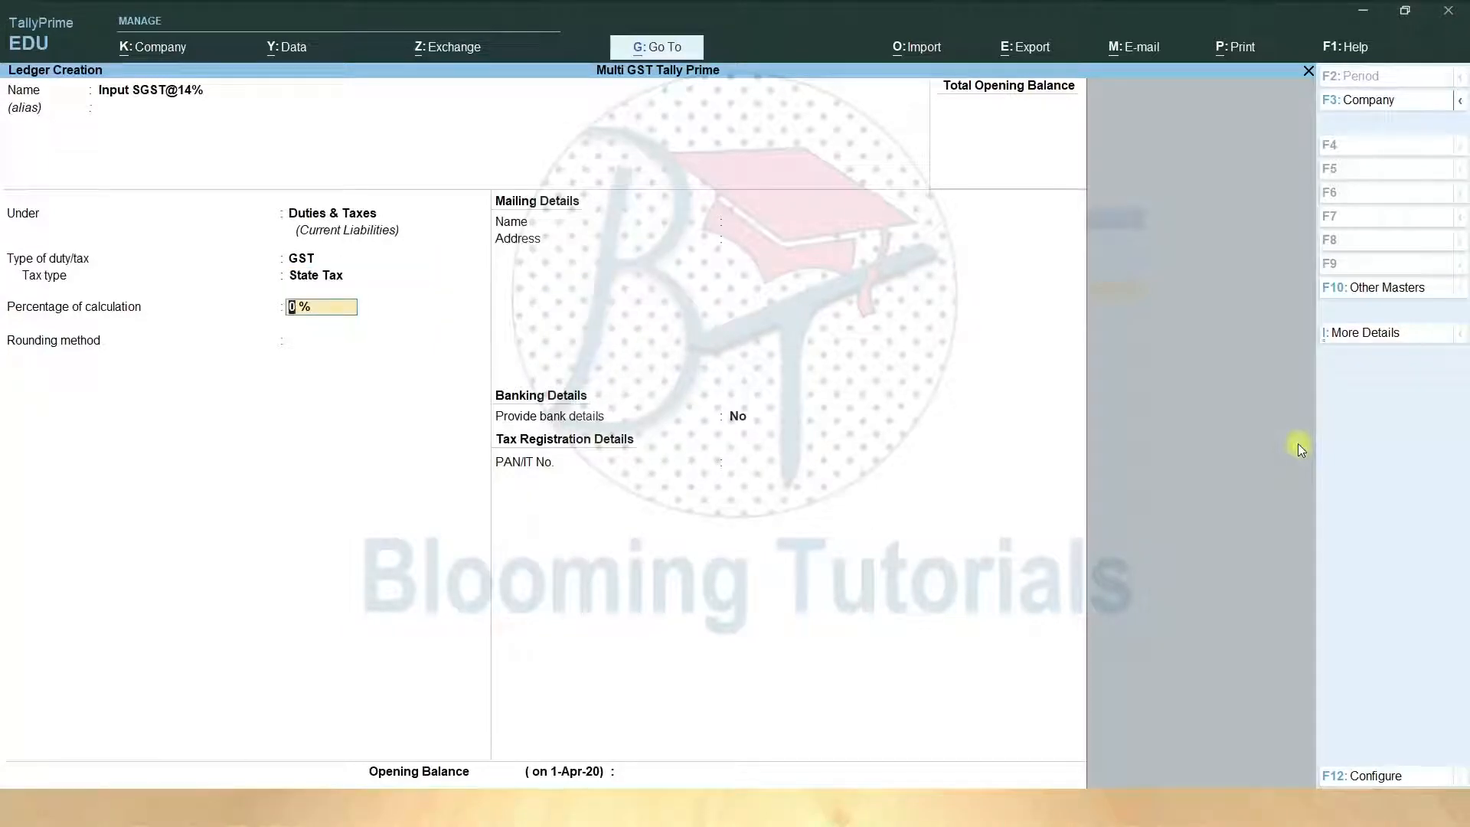
{"action": "type", "text": "4"}
{"action": "key", "text": "Return"}
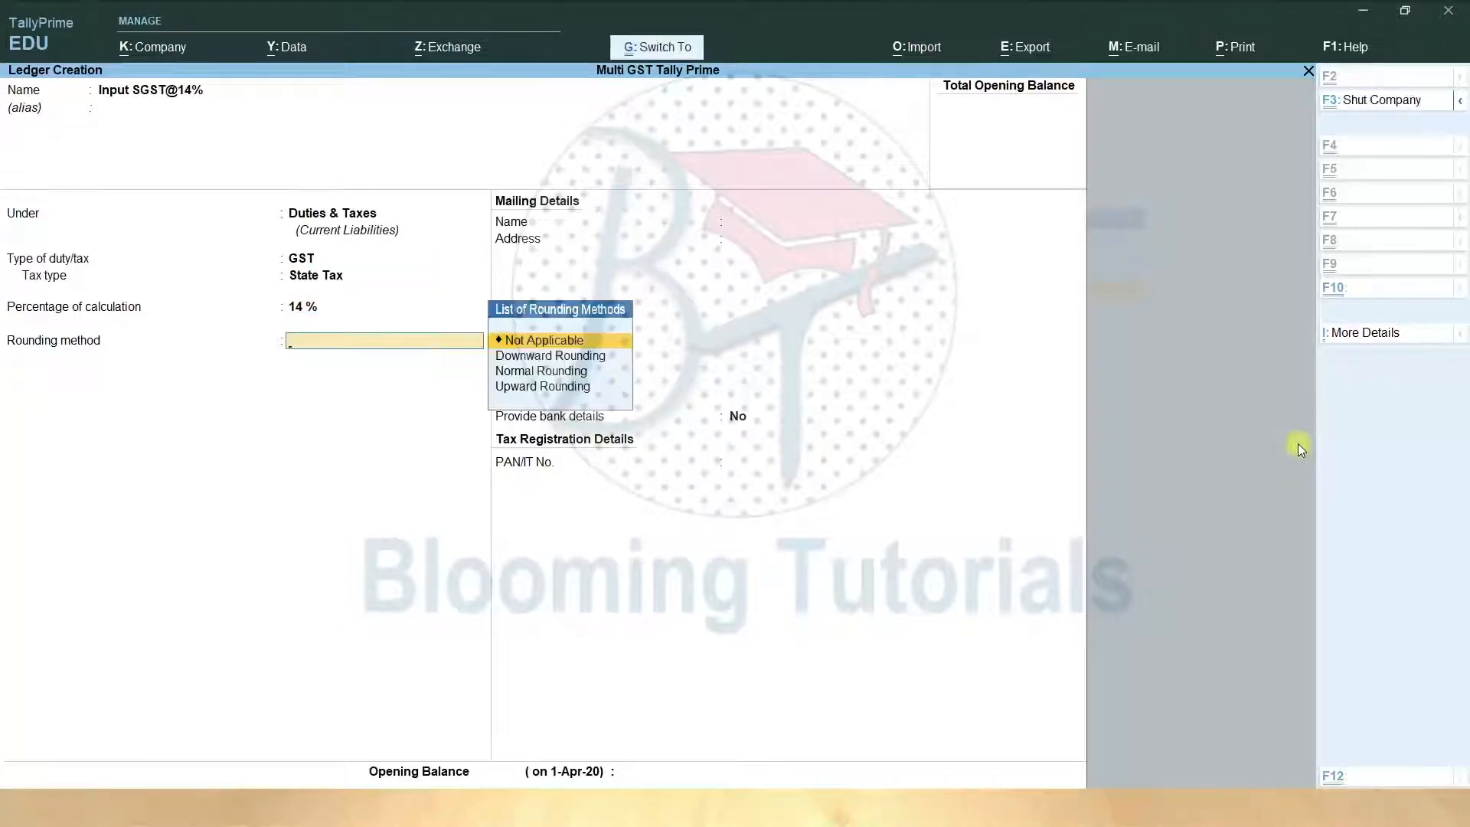
{"action": "key", "text": "ctrl+a"}
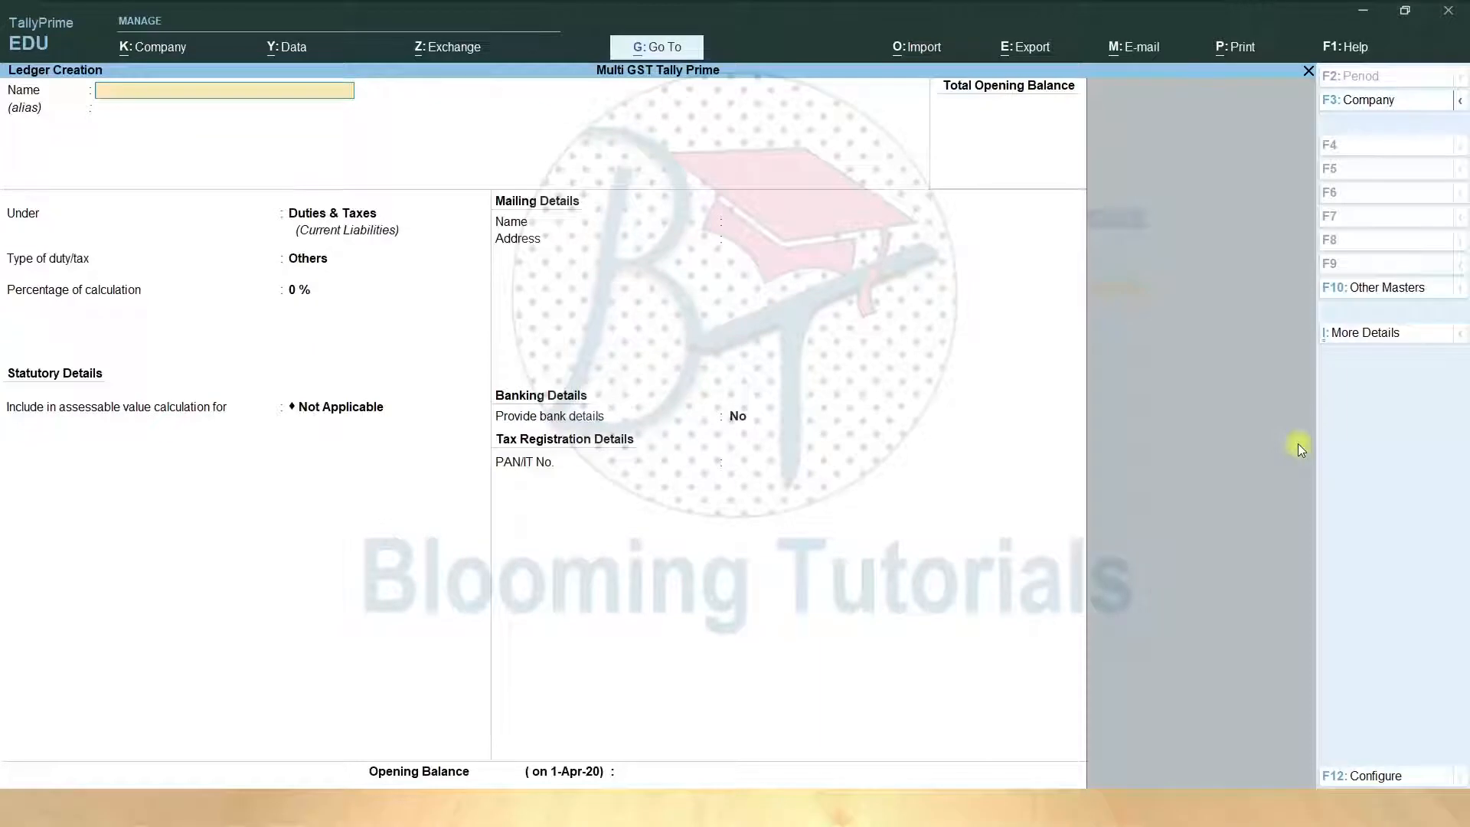
- Leave ledger creation and open the list of existing ledgers for alteration
{"action": "key", "text": "Escape"}
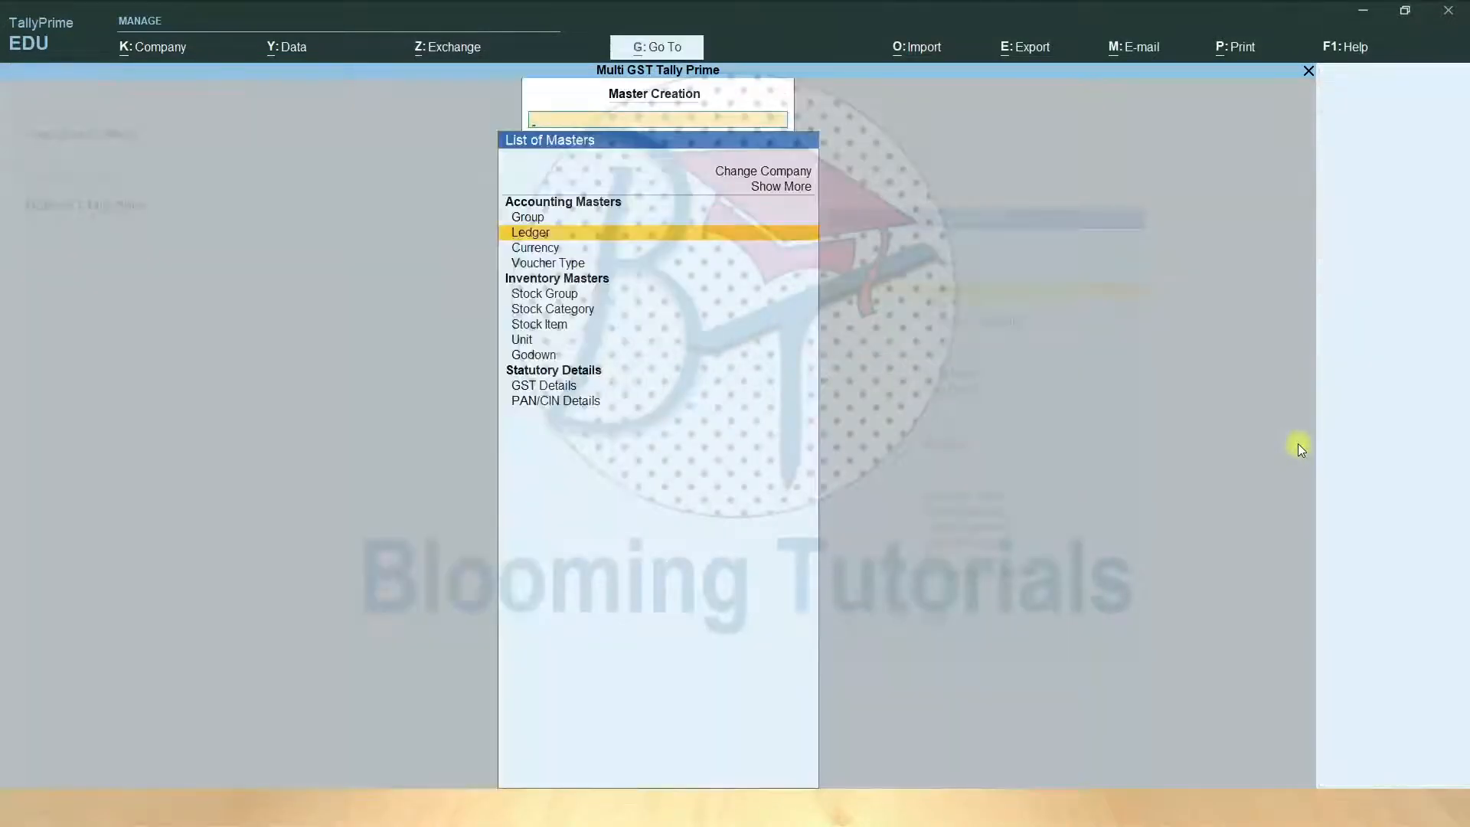
{"action": "key", "text": "Escape"}
{"action": "key", "text": "Down"}
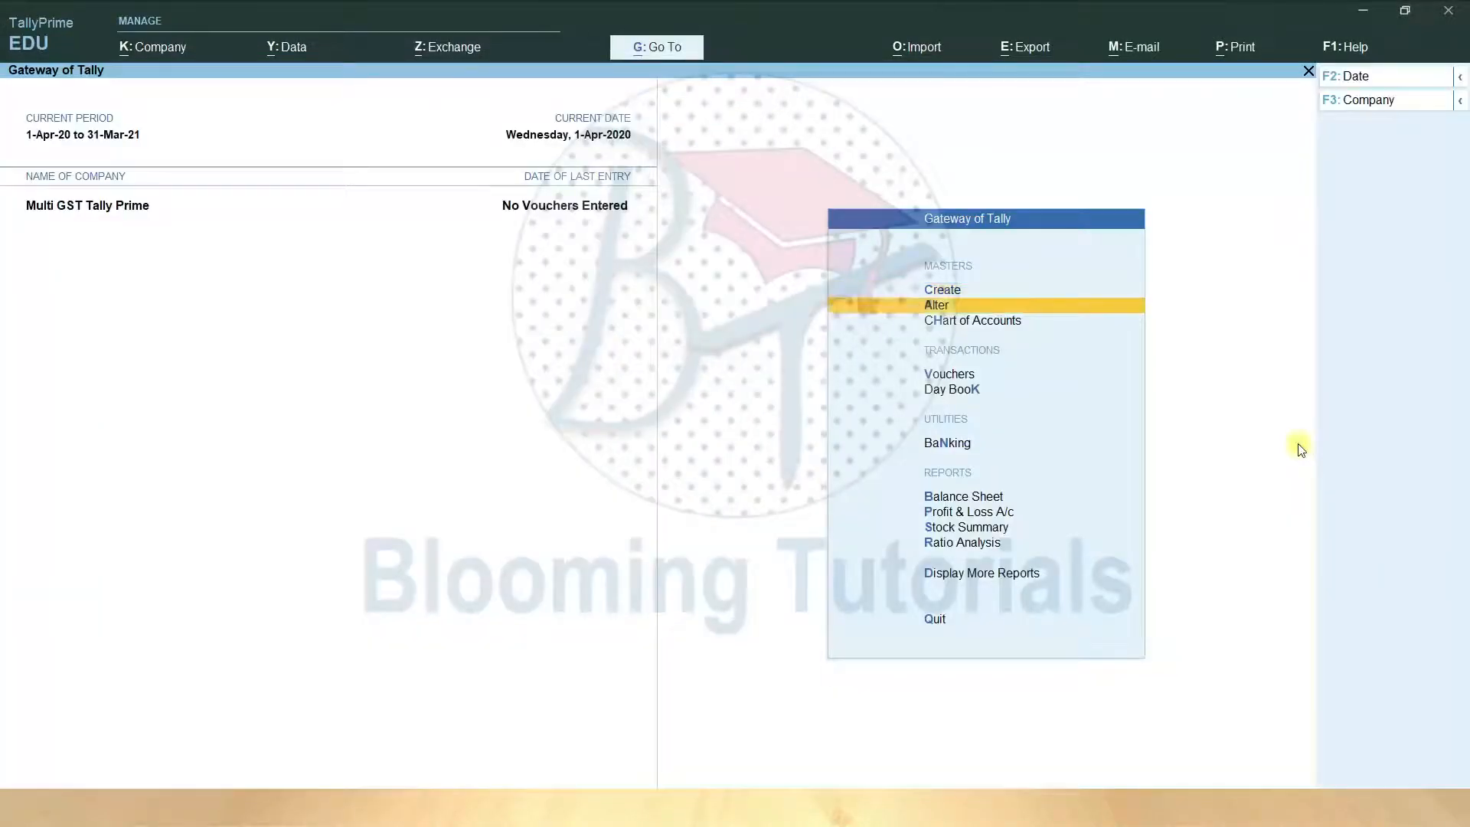
{"action": "key", "text": "Return"}
{"action": "key", "text": "Down"}
{"action": "key", "text": "Return"}
- Review the ledger list to check the purchase, supplier and input CGST and SGST ledgers at every rate
{"action": "key", "text": "Down"}
{"action": "key", "text": "Down"}
{"action": "key", "text": "Down"}
{"action": "key", "text": "Down"}
{"action": "key", "text": "Down"}
{"action": "key", "text": "Down"}
{"action": "key", "text": "Down"}
{"action": "key", "text": "Down"}
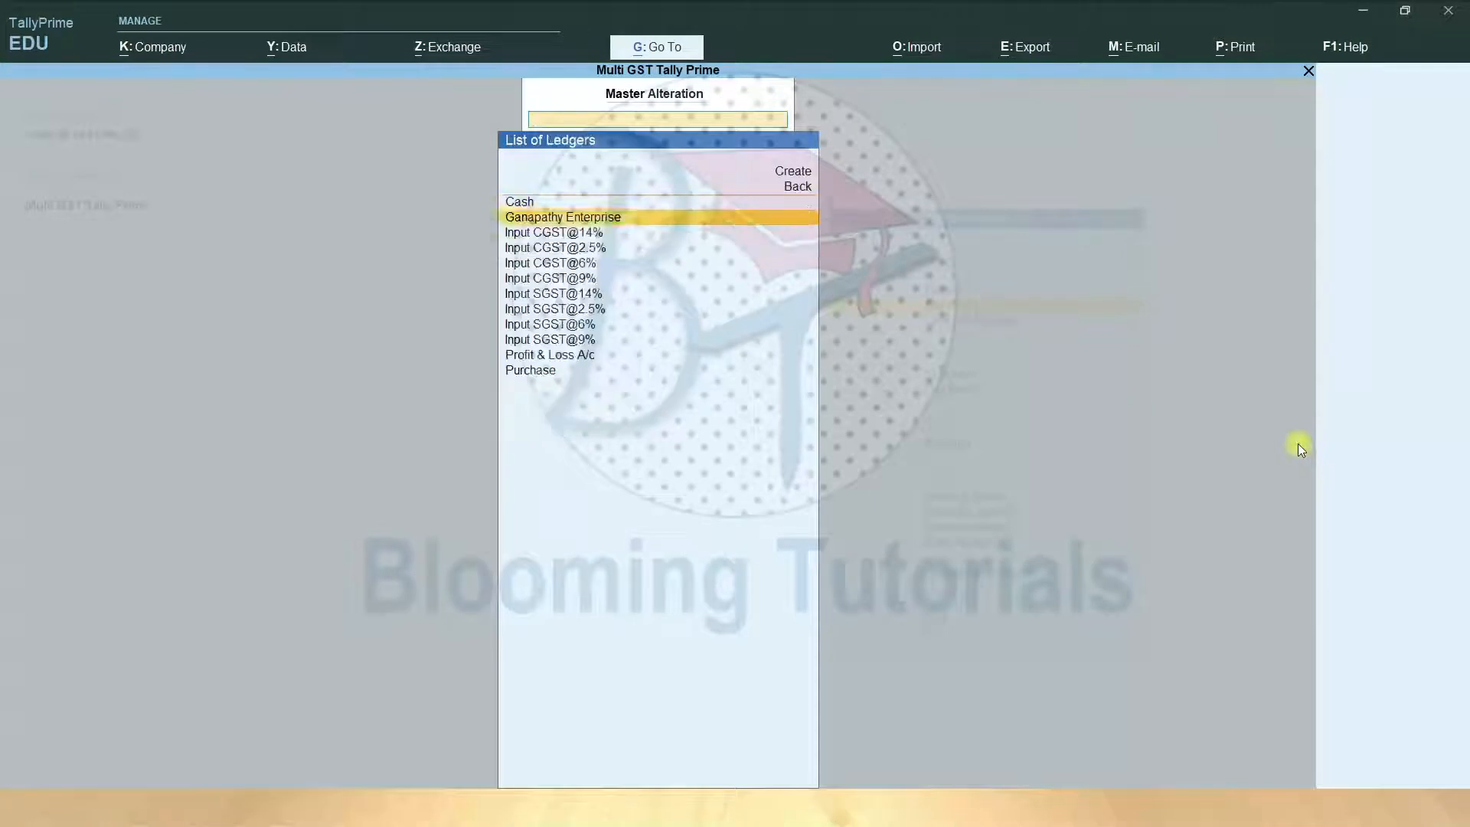
{"action": "key", "text": "Down"}
{"action": "key", "text": "Up"}
{"action": "key", "text": "Up"}
{"action": "key", "text": "Up"}
{"action": "key", "text": "Up"}
{"action": "key", "text": "Up"}
{"action": "key", "text": "Up"}
{"action": "key", "text": "Up"}
{"action": "key", "text": "Up"}
{"action": "key", "text": "Down"}
{"action": "key", "text": "Down"}
{"action": "key", "text": "Down"}
{"action": "key", "text": "Down"}
{"action": "key", "text": "Down"}
{"action": "key", "text": "Down"}
{"action": "key", "text": "Down"}
{"action": "key", "text": "Down"}
{"action": "key", "text": "Down"}
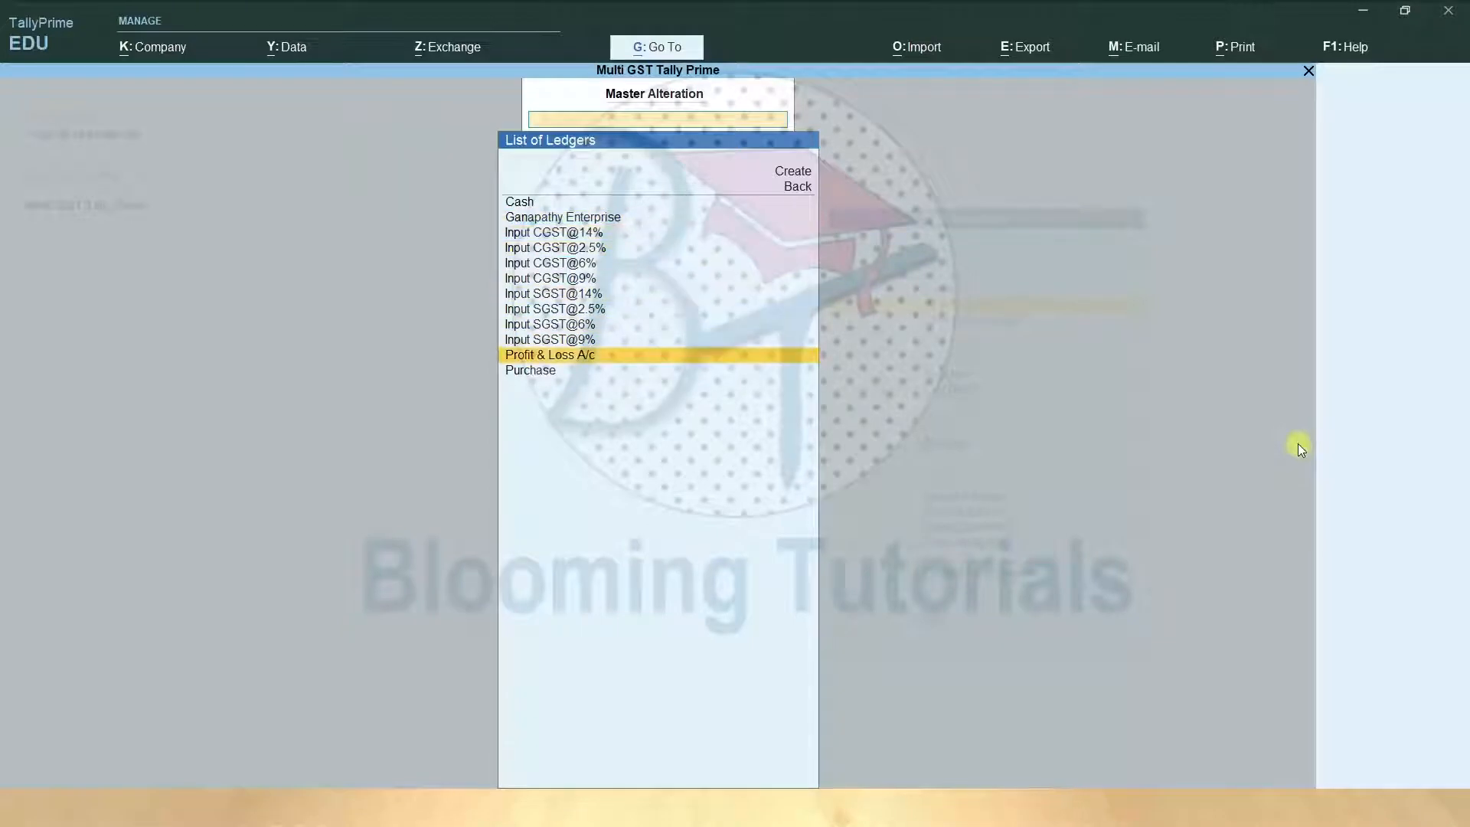
- Leave the ledger alteration list and start creating a new stock group
{"action": "key", "text": "Down"}
{"action": "key", "text": "Escape"}
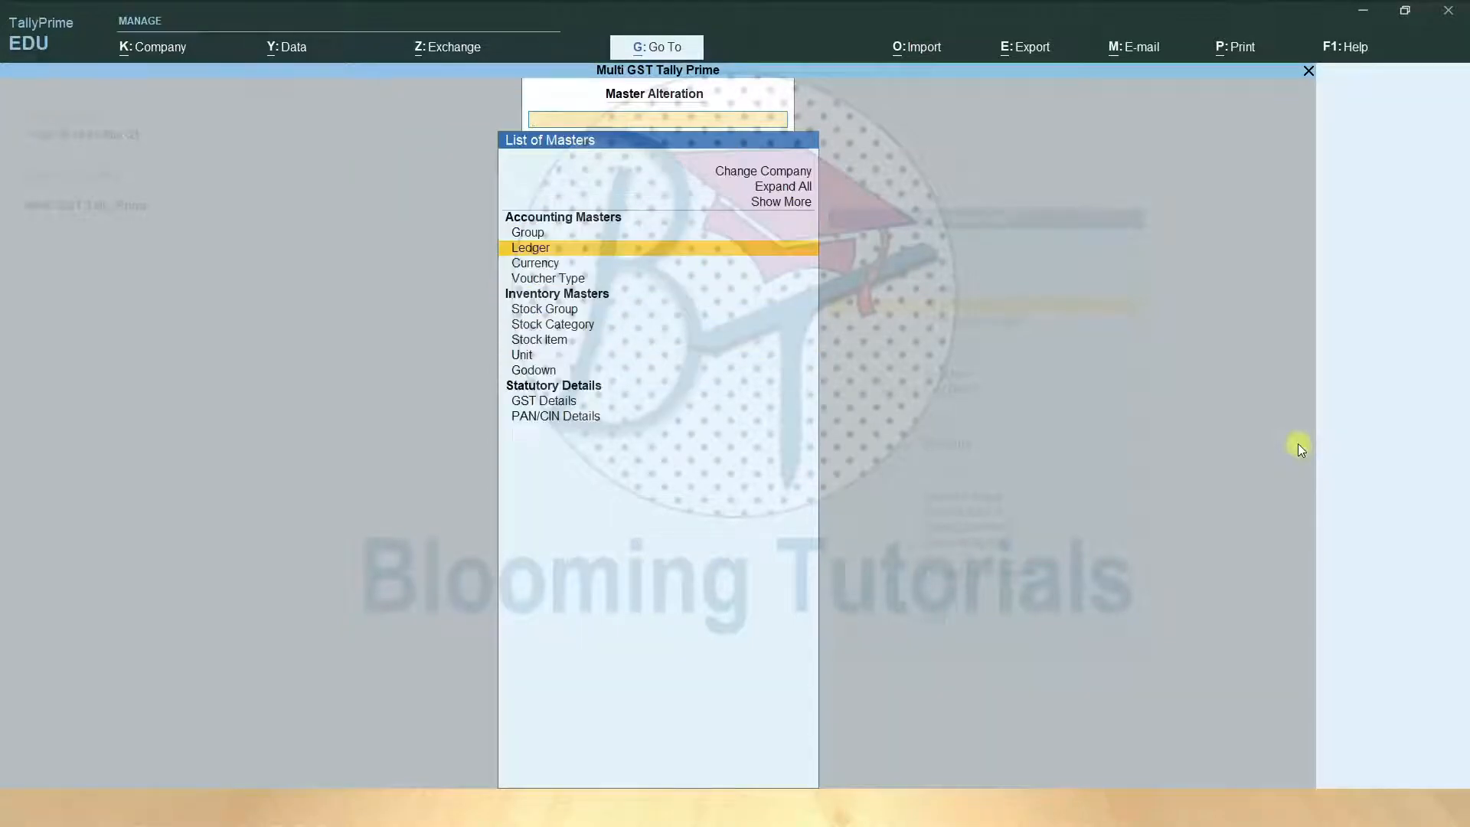
{"action": "key", "text": "Escape"}
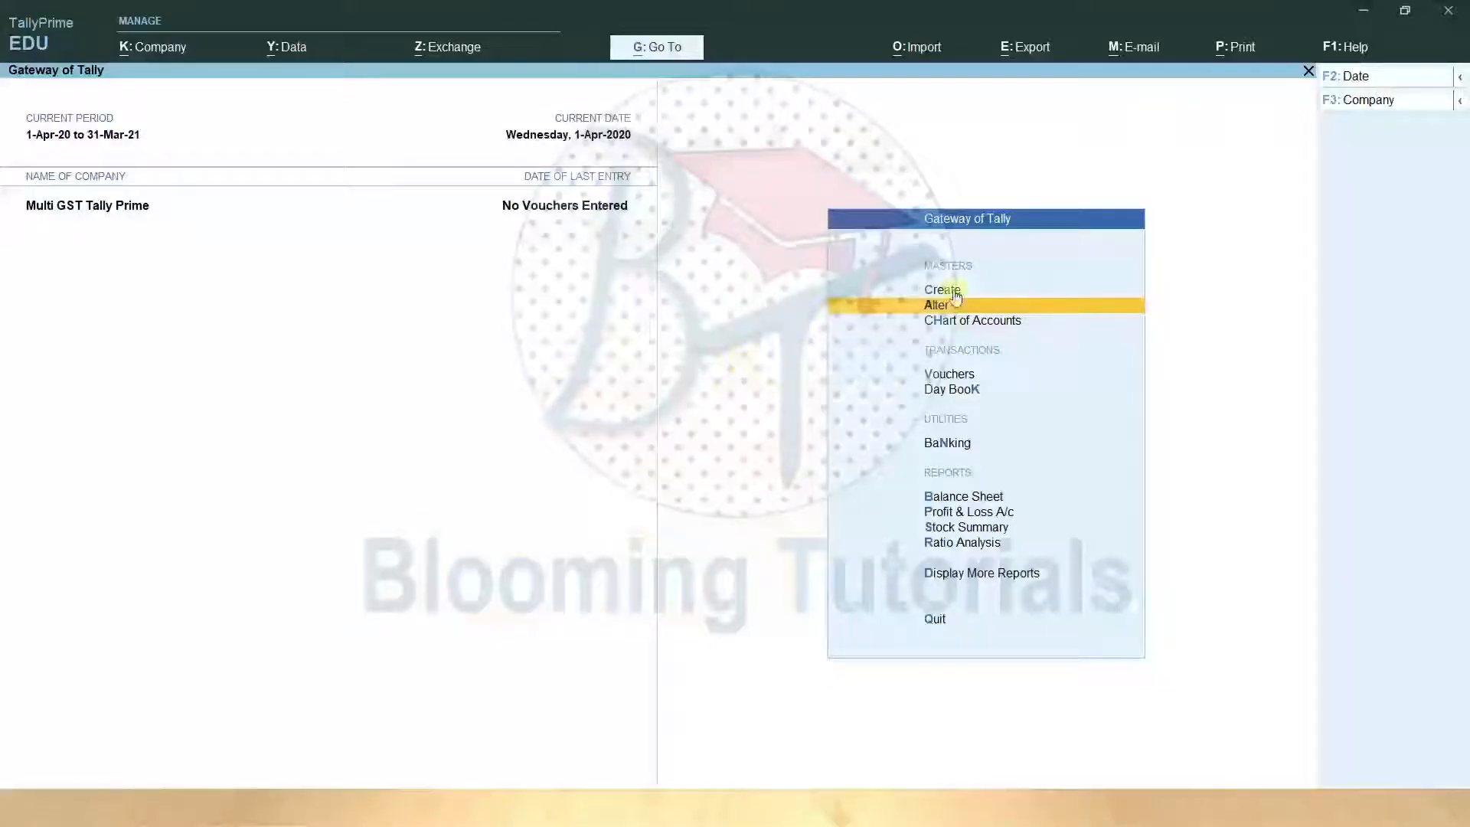
{"action": "left_click", "coordinate": [942, 291]}
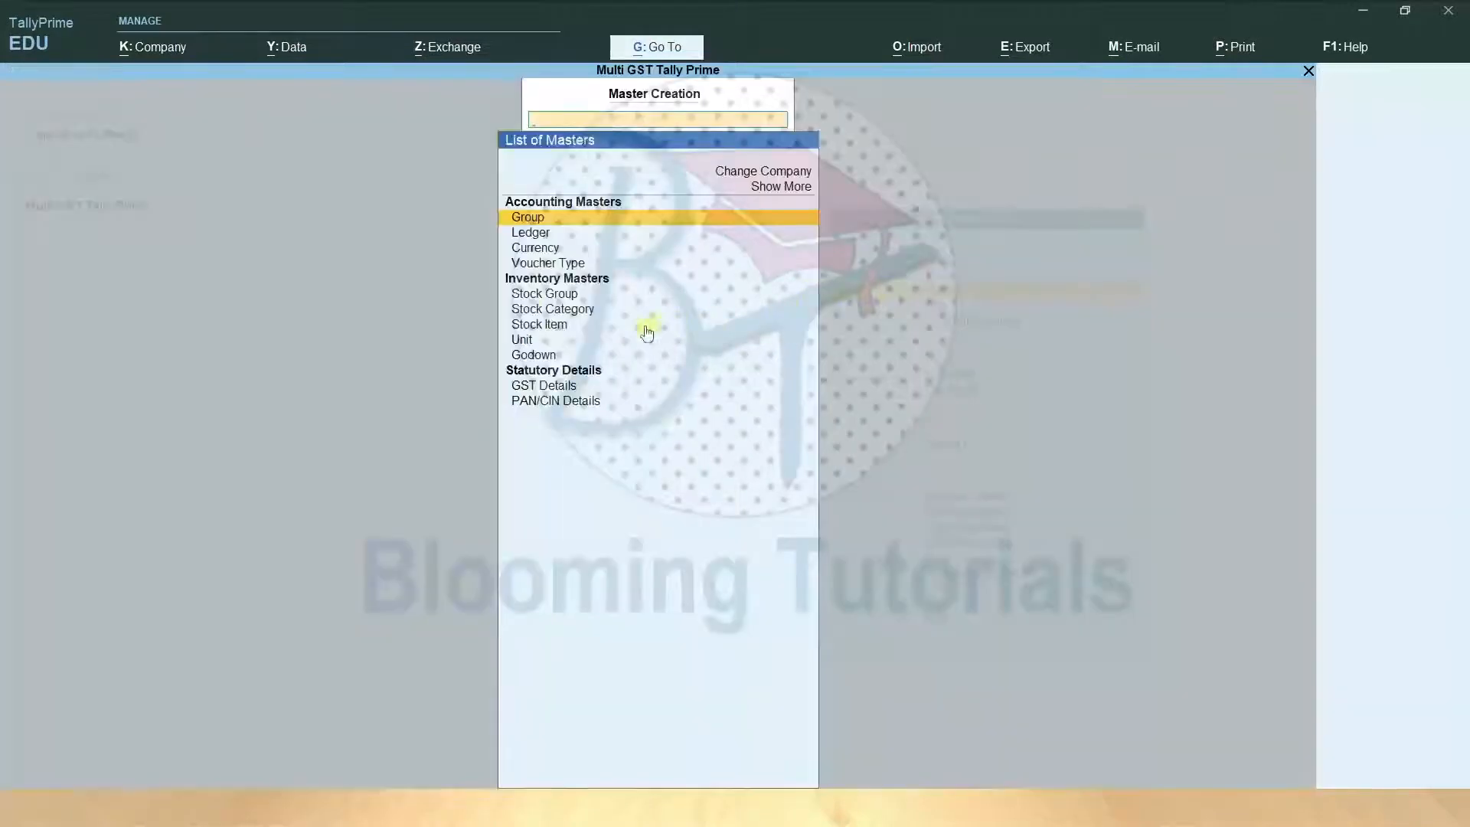
{"action": "left_click", "coordinate": [534, 296]}
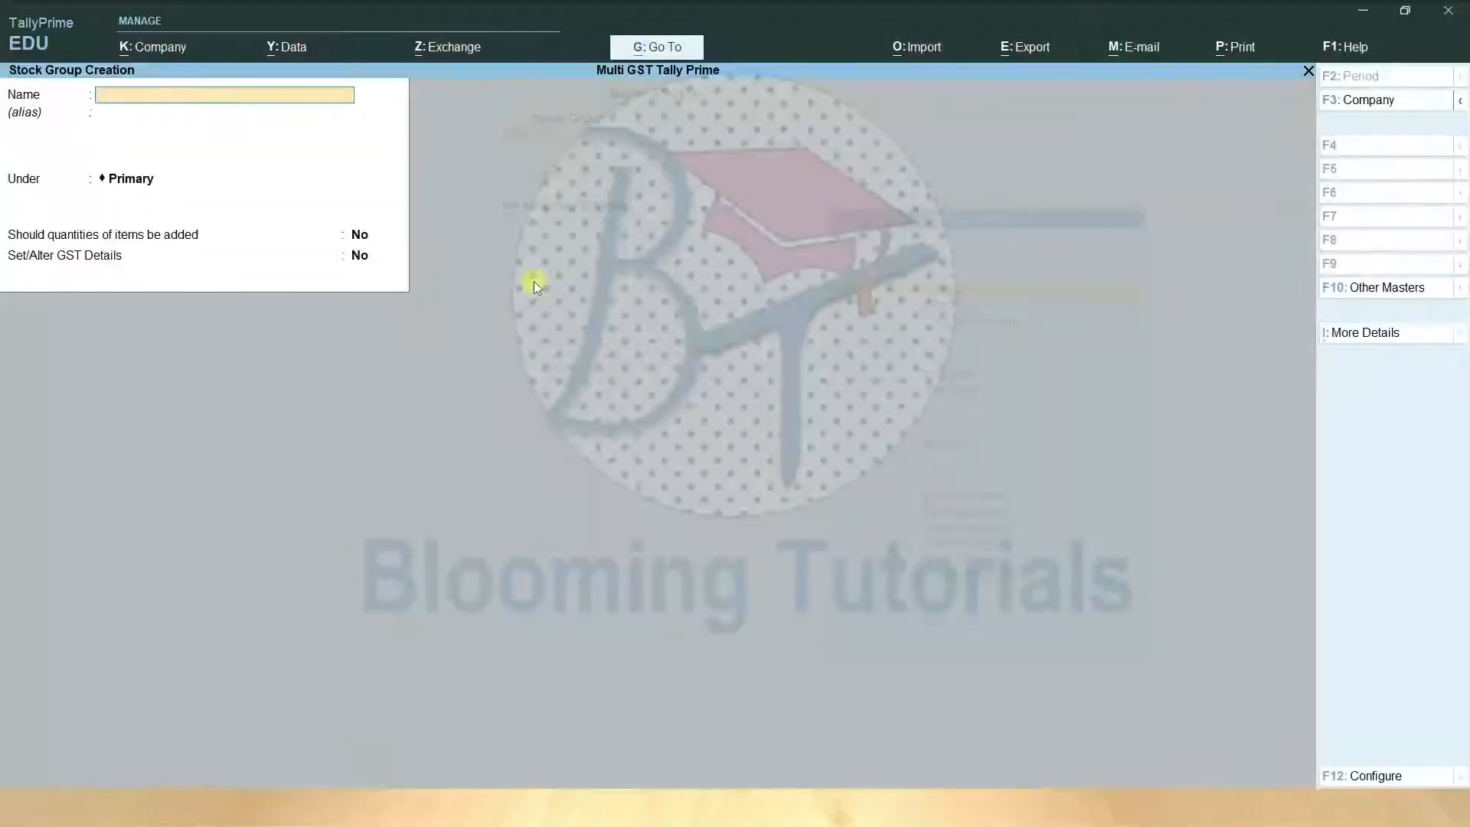
- Name the stock group Mobile under Primary, with adding of item quantities and setting of GST details both set to Yes
{"action": "type", "text": "Mobi"}
{"action": "key", "text": "Return"}
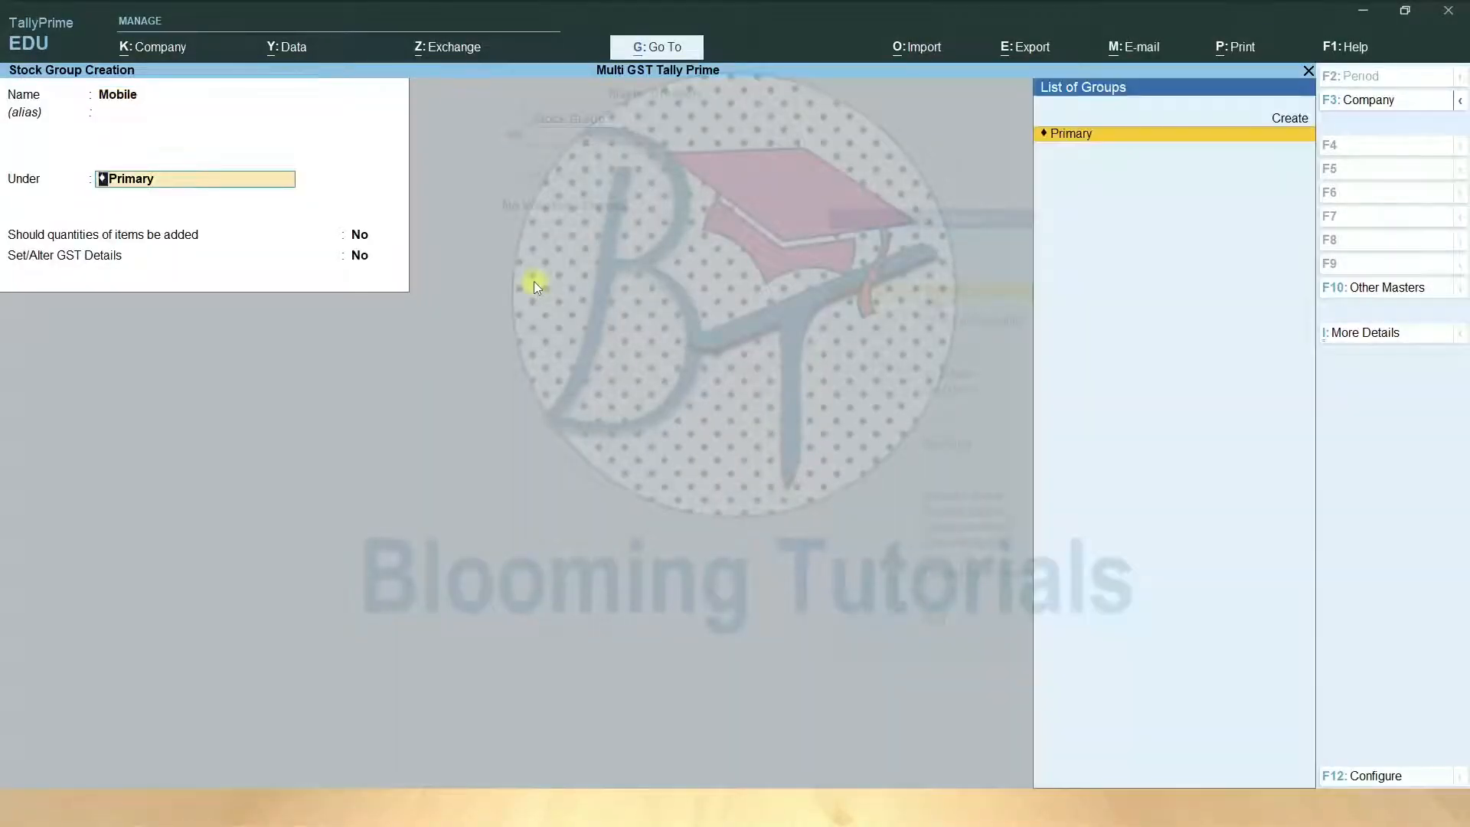
{"action": "key", "text": "Return"}
{"action": "type", "text": "y"}
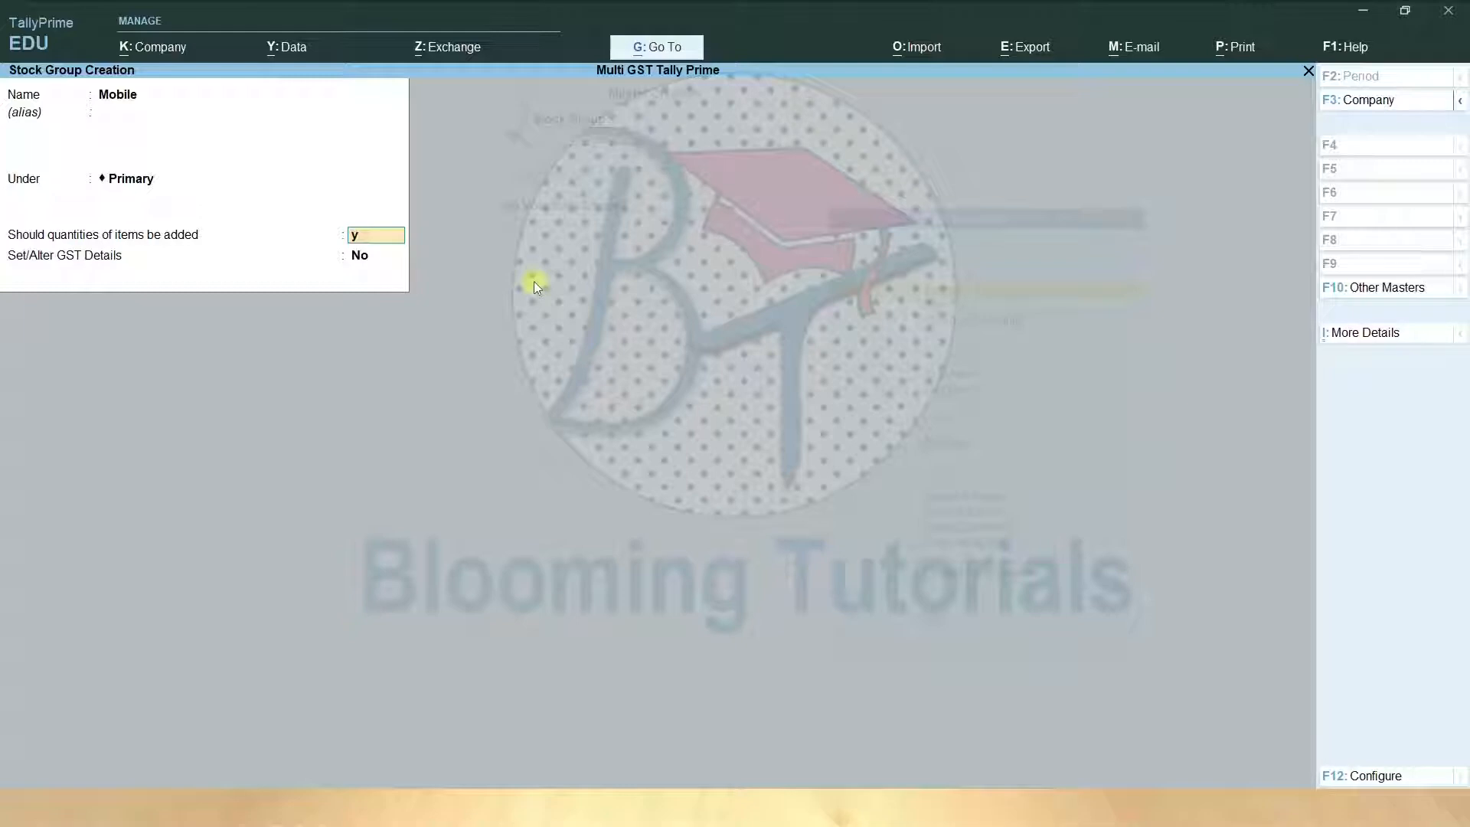
{"action": "key", "text": "Return"}
{"action": "type", "text": "y"}
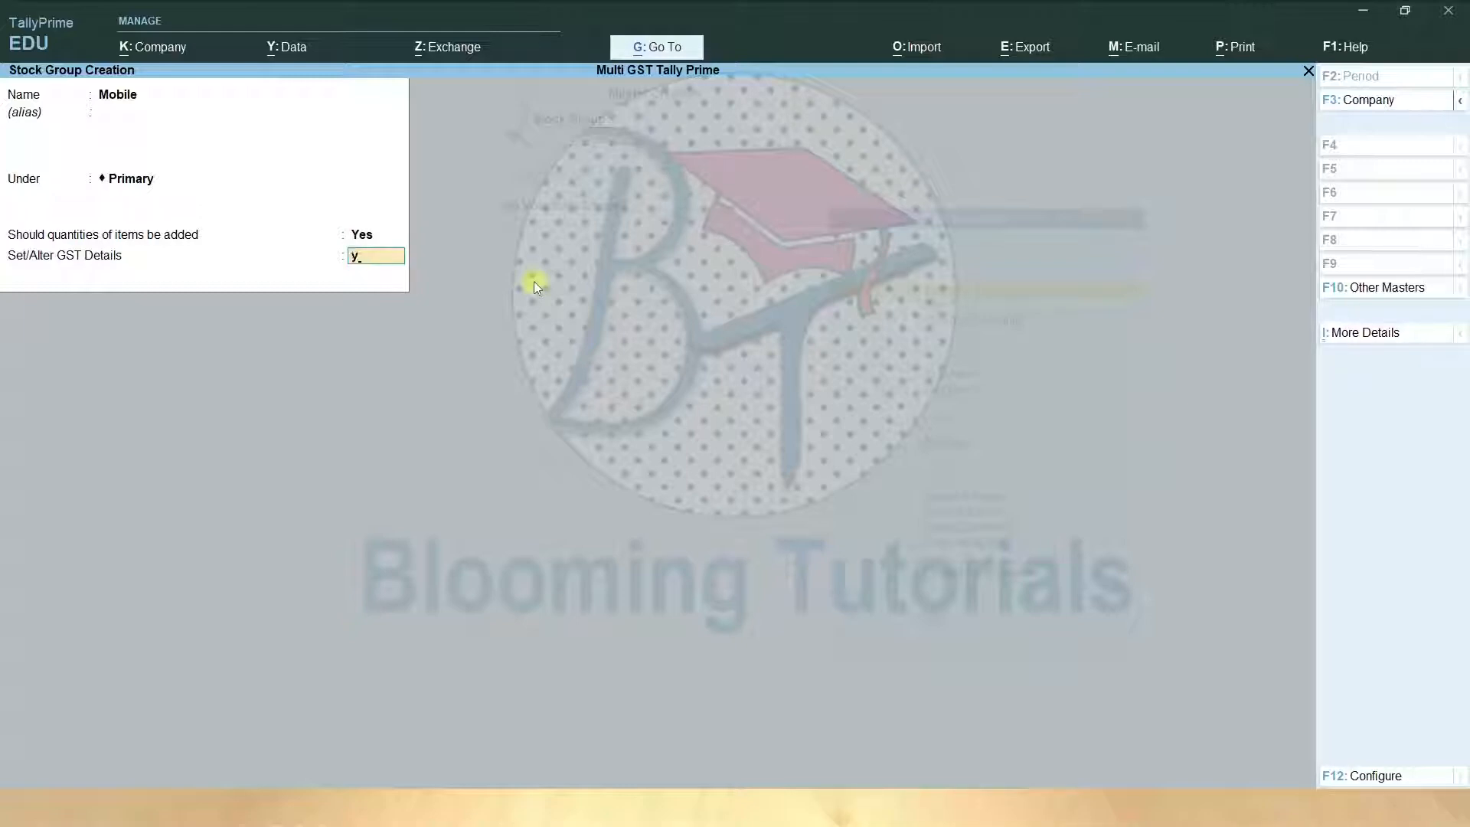
- Make the Mobile stock group taxable at the 18% GST rate listed in the purchase table, and save the group
{"action": "key", "text": "Return"}
{"action": "type", "text": "T"}
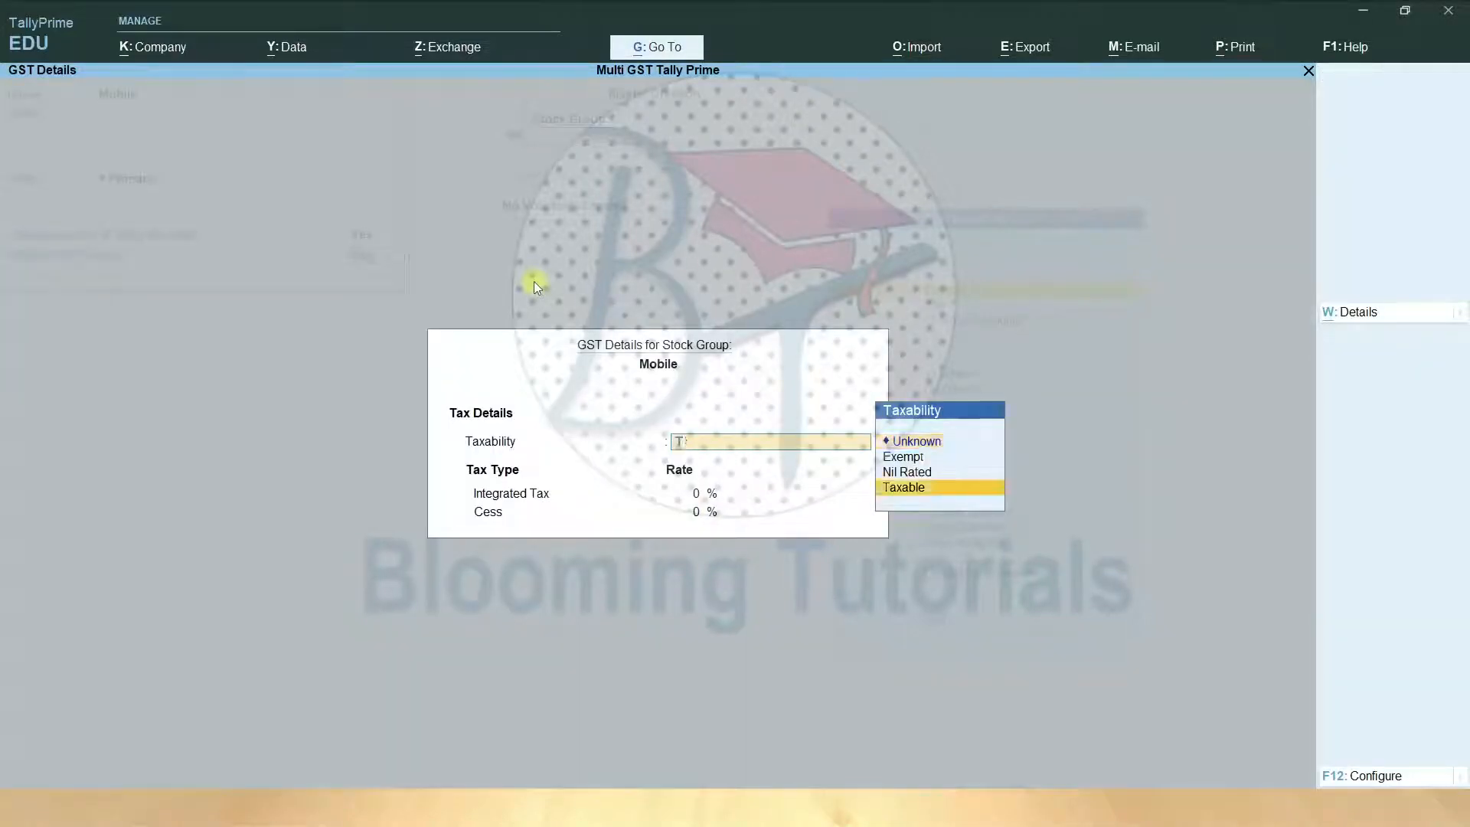
{"action": "key", "text": "Return"}
{"action": "key", "text": "alt+Tab"}
{"action": "key", "text": "alt+Tab"}
{"action": "key", "text": "Return"}
{"action": "key", "text": "Return"}
{"action": "key", "text": "Return"}
- Check the purchase table for the next group and name it Sewing Machine under Primary, with quantities added and GST details enabled
{"action": "key", "text": "alt+Tab"}
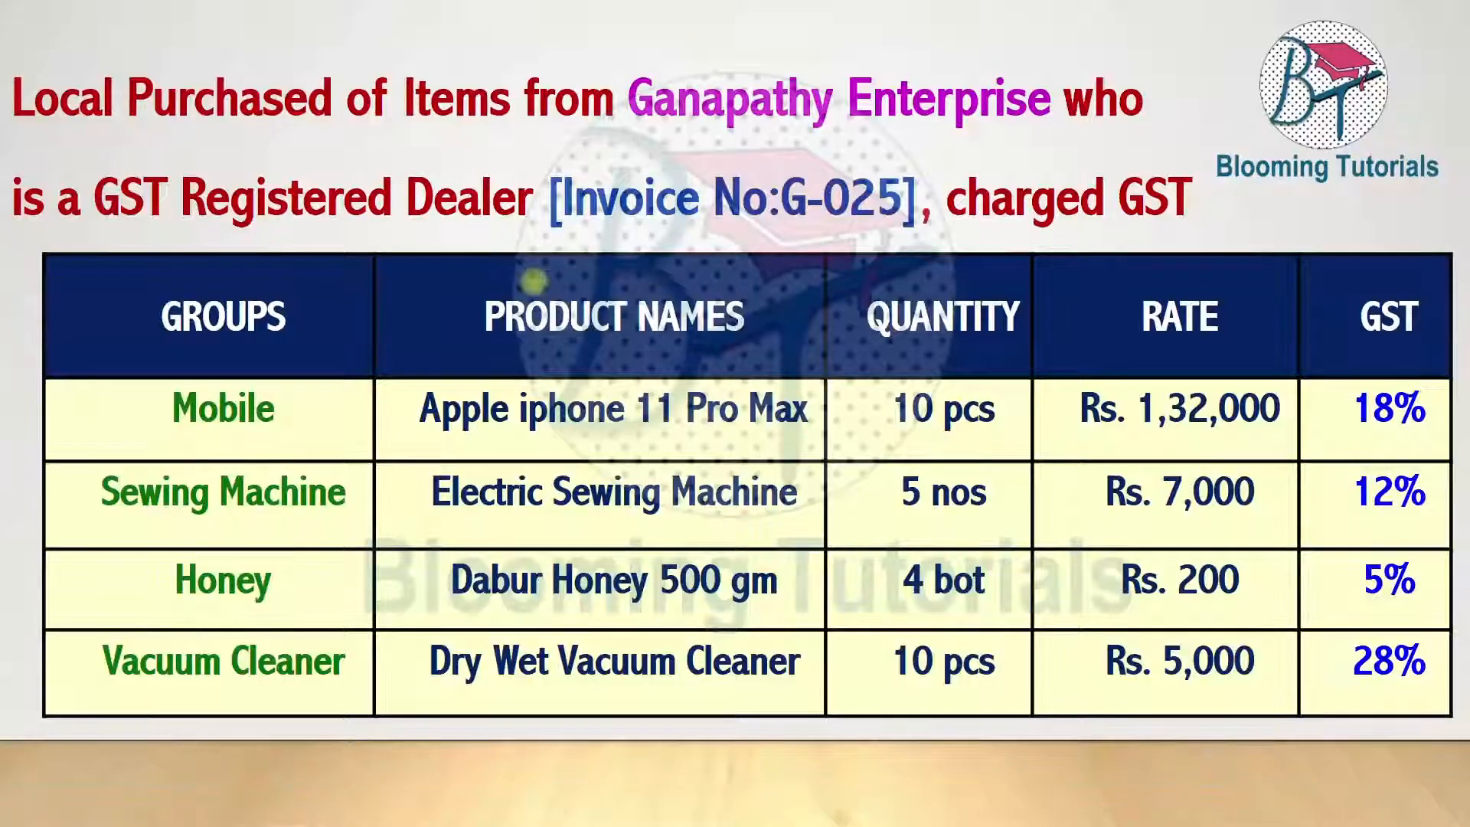
{"action": "key", "text": "alt+Tab"}
{"action": "type", "text": "S"}
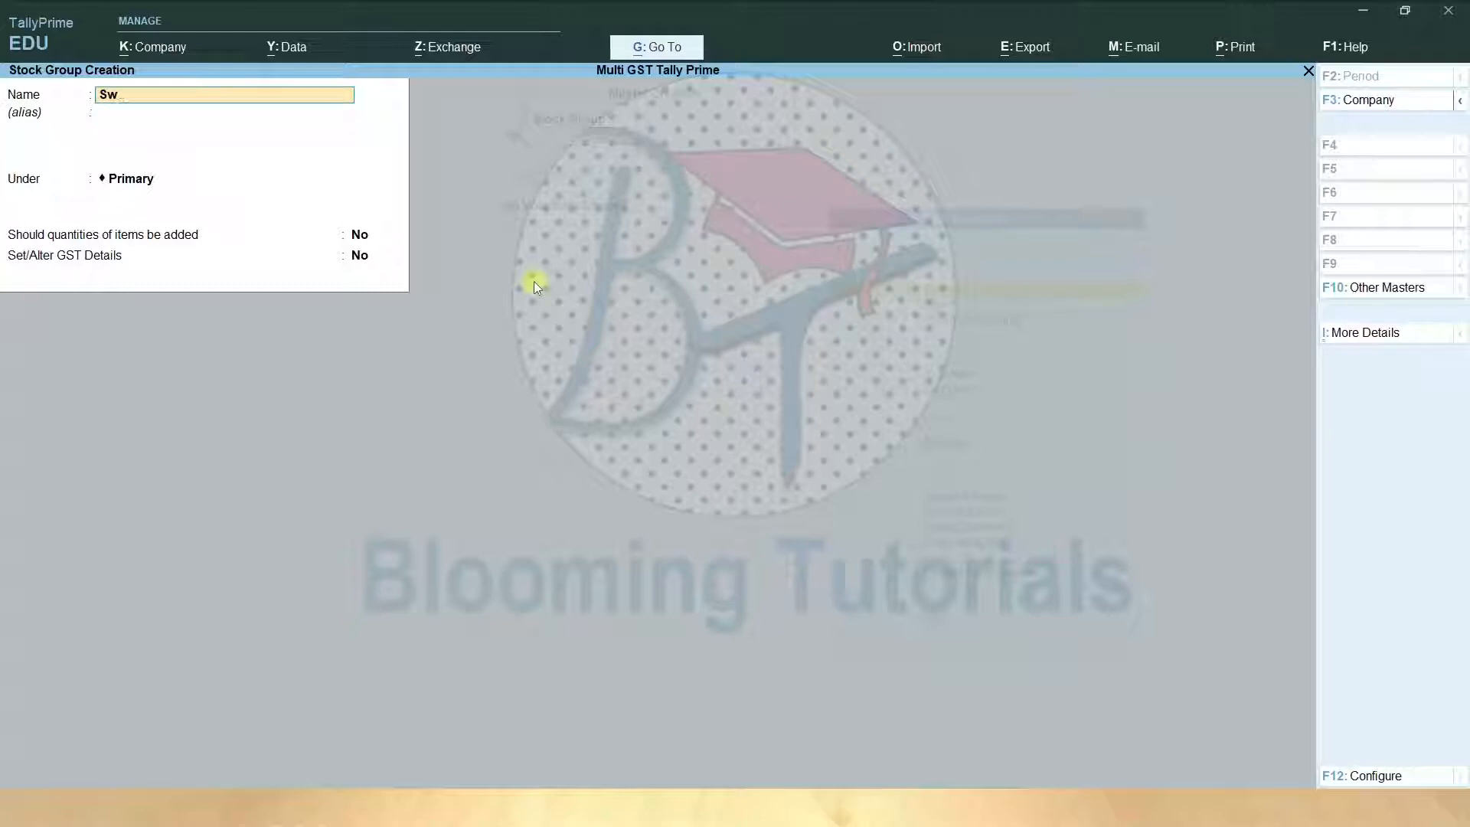
{"action": "type", "text": "Machine"}
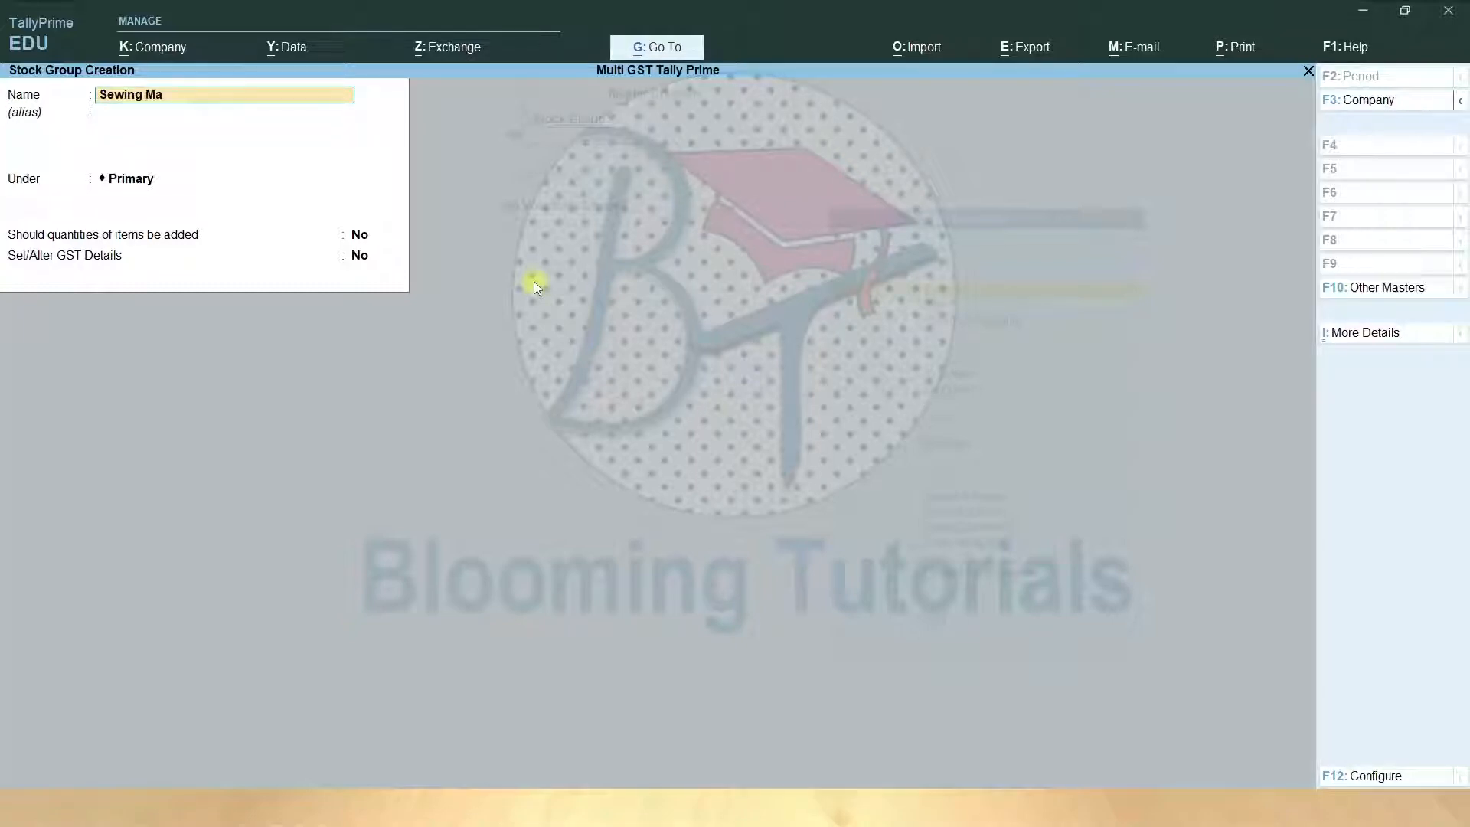
{"action": "key", "text": "Return"}
{"action": "key", "text": "Return"}
{"action": "key", "text": "Return"}
{"action": "type", "text": "y"}
{"action": "key", "text": "Return"}
{"action": "type", "text": "y"}
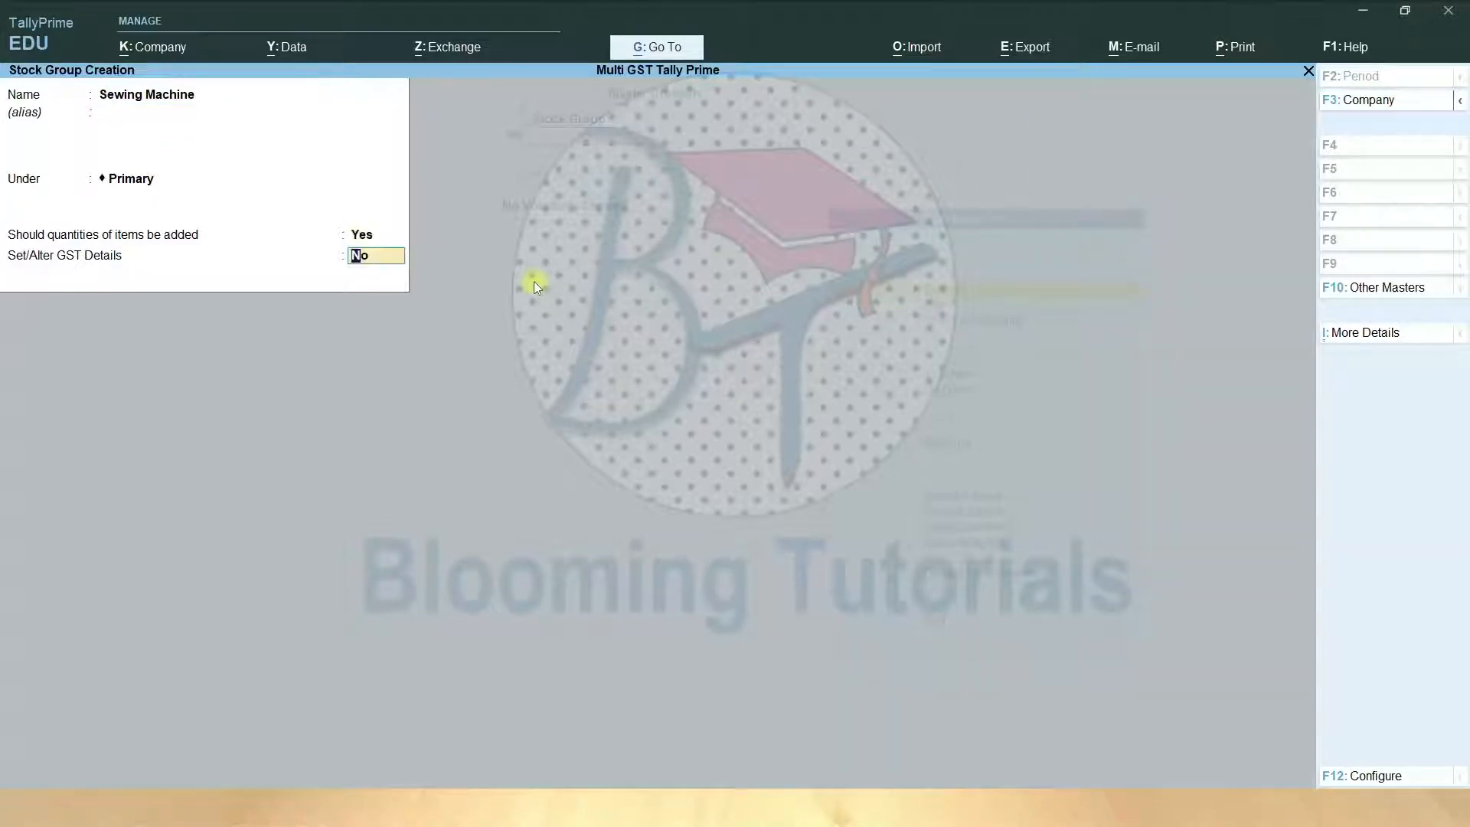
- Set the Sewing Machine group's GST details to Taxable with 12% integrated tax, and save the group
{"action": "key", "text": "Return"}
{"action": "key", "text": "Down"}
{"action": "key", "text": "Down"}
{"action": "key", "text": "Down"}
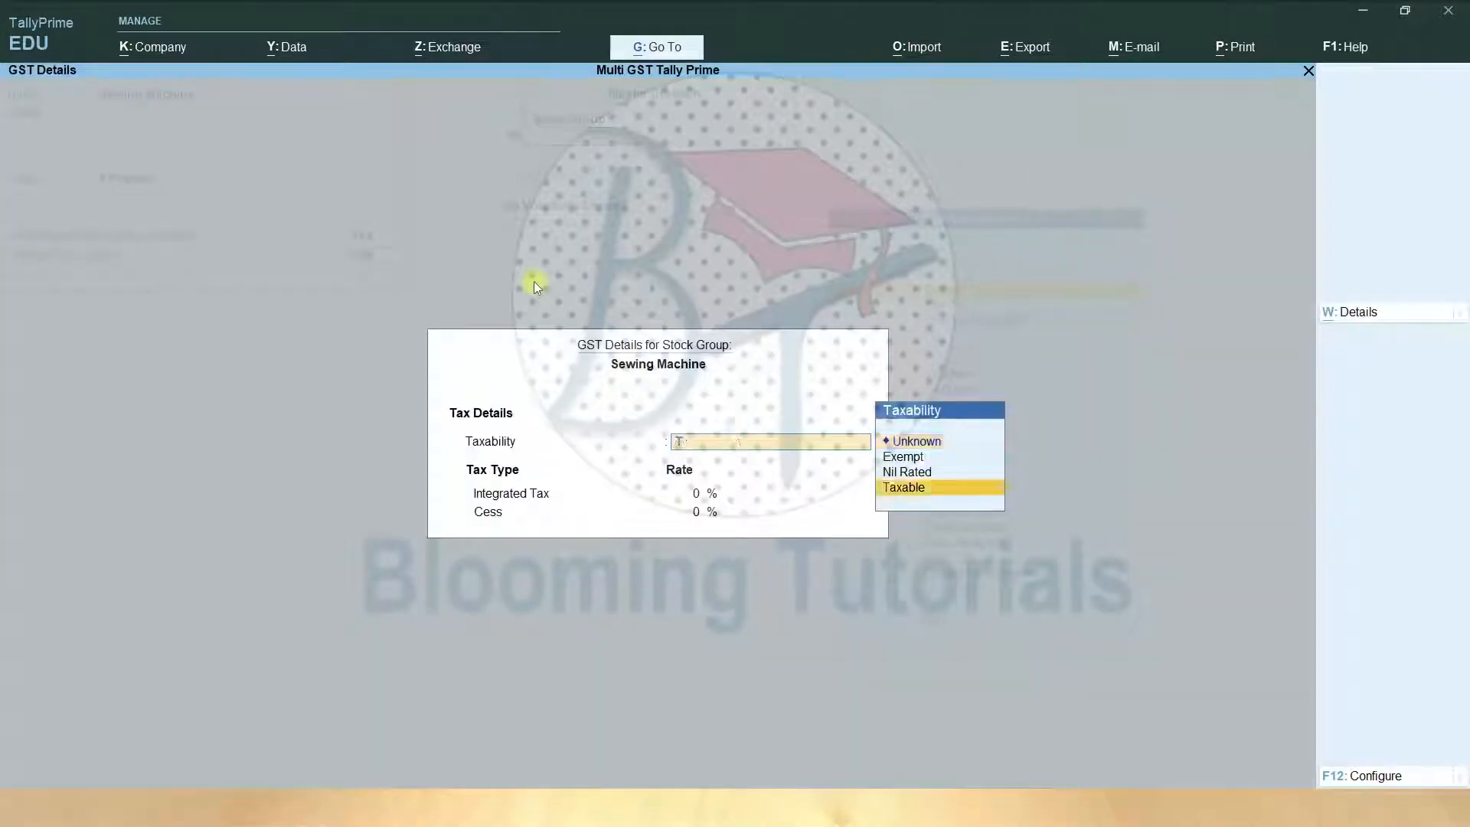
{"action": "key", "text": "Return"}
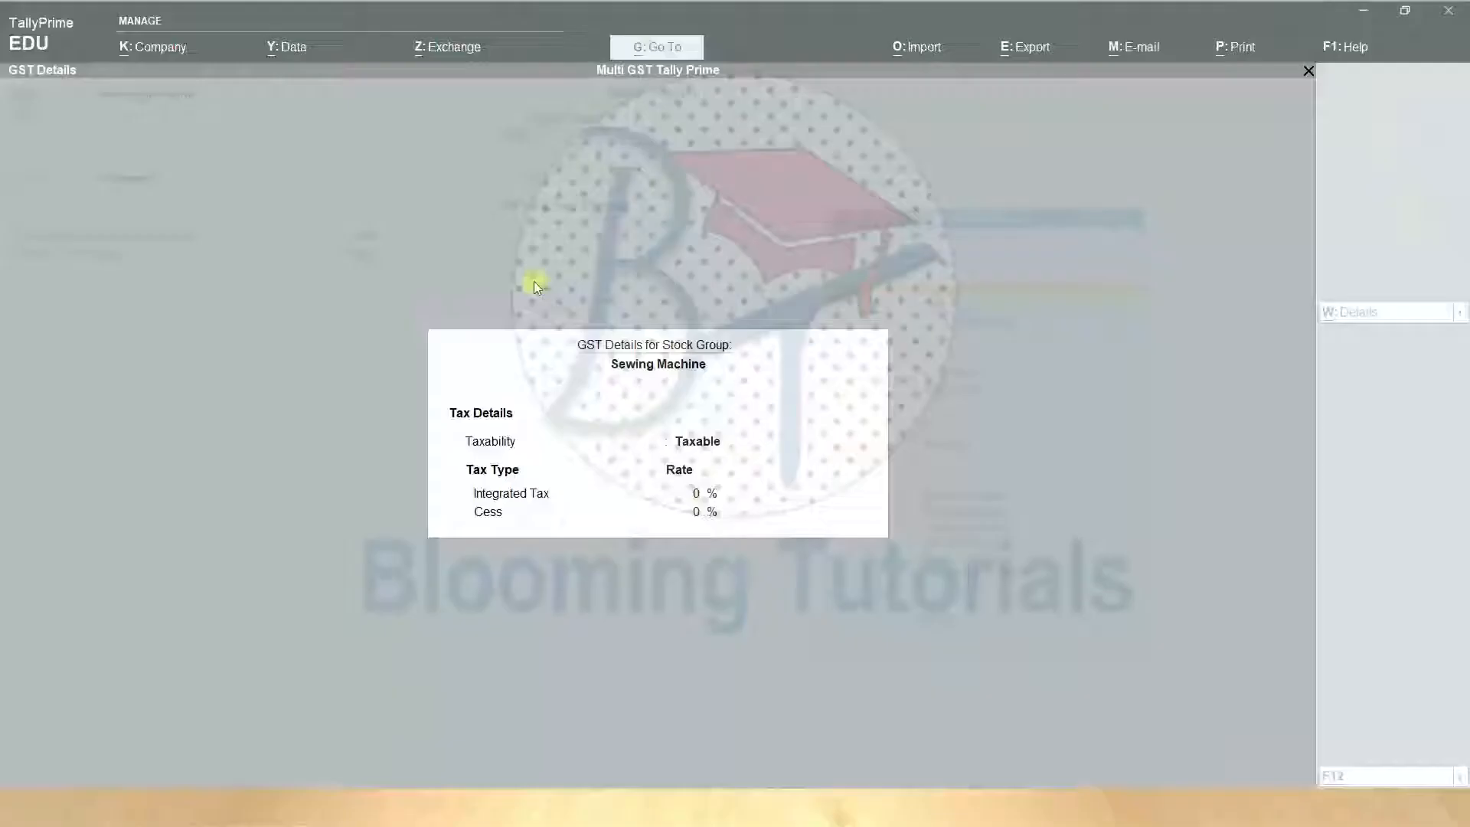
{"action": "type", "text": "12"}
{"action": "key", "text": "Return"}
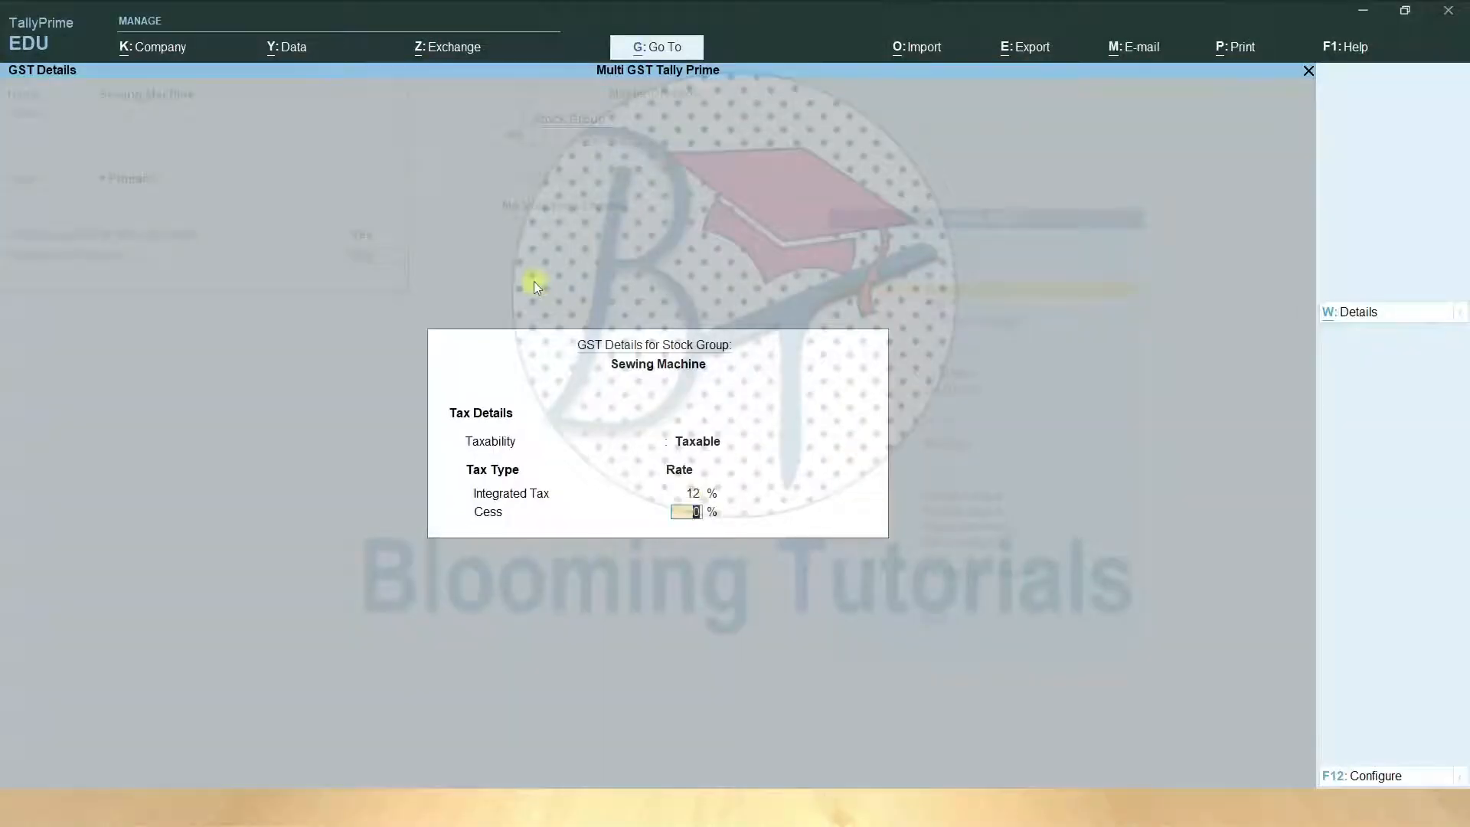
{"action": "key", "text": "Return"}
{"action": "key", "text": "Return"}
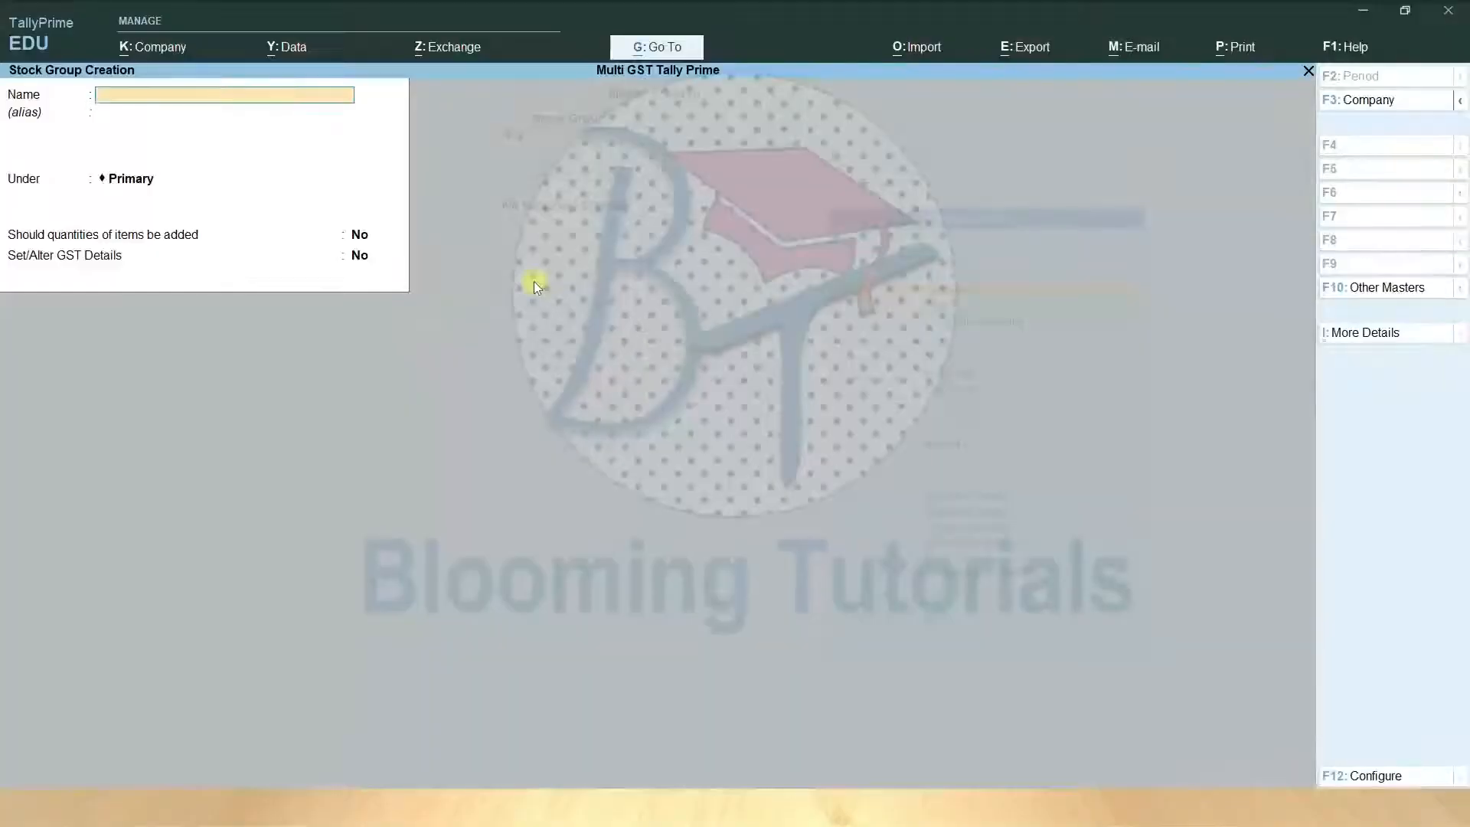
- Name a new stock group Honey under Primary, with quantities added and GST details enabled
{"action": "type", "text": "Honey"}
{"action": "key", "text": "Return"}
{"action": "key", "text": "Return"}
{"action": "type", "text": "yy"}
{"action": "key", "text": "Return"}
- Set the Honey group's GST details to Taxable with 5% integrated tax, and save the group
{"action": "key", "text": "Down"}
{"action": "key", "text": "Down"}
{"action": "key", "text": "Down"}
{"action": "key", "text": "Return"}
{"action": "type", "text": "5"}
{"action": "key", "text": "Return"}
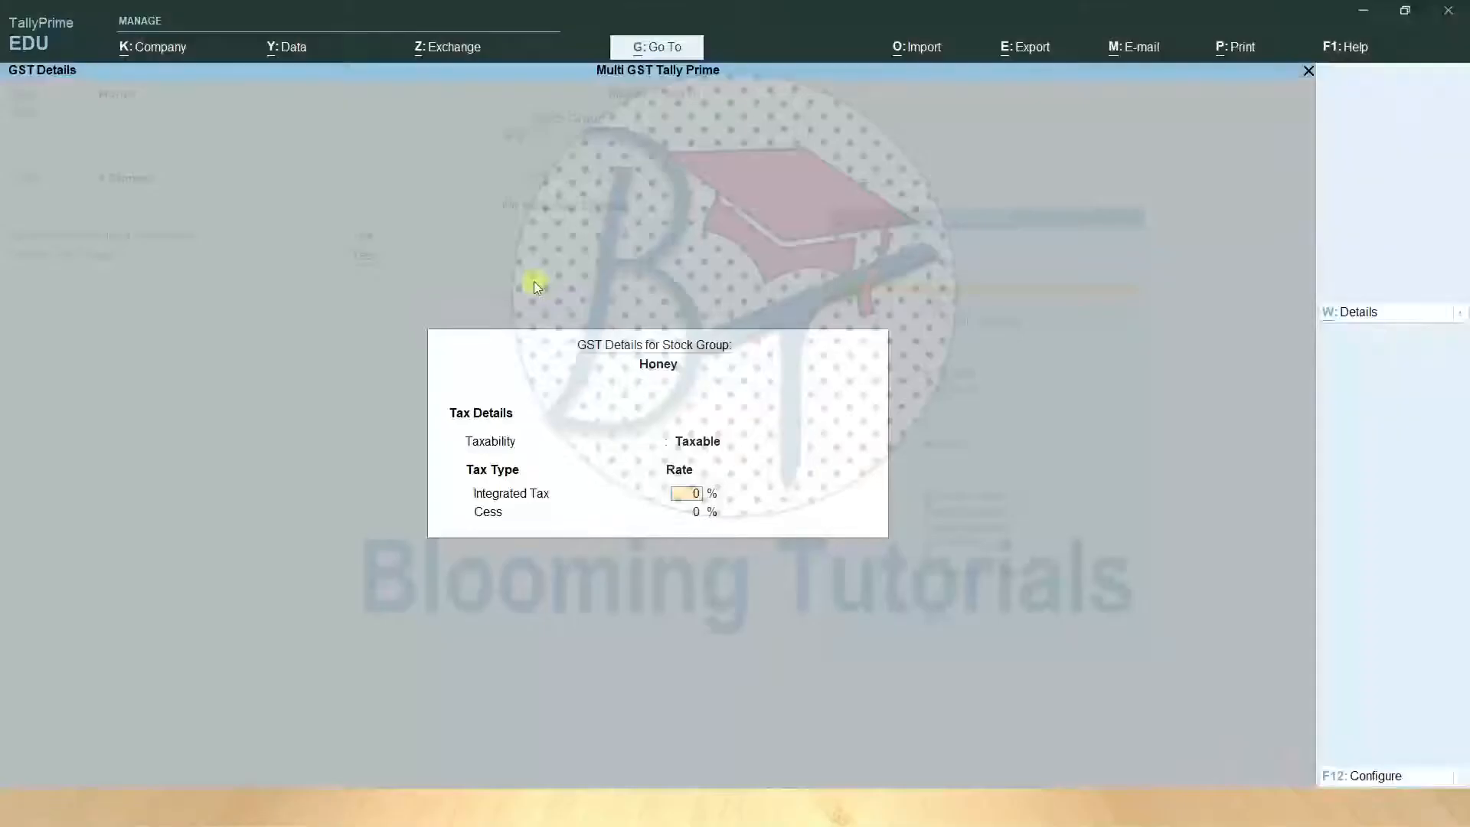
{"action": "key", "text": "Return"}
{"action": "key", "text": "Return"}
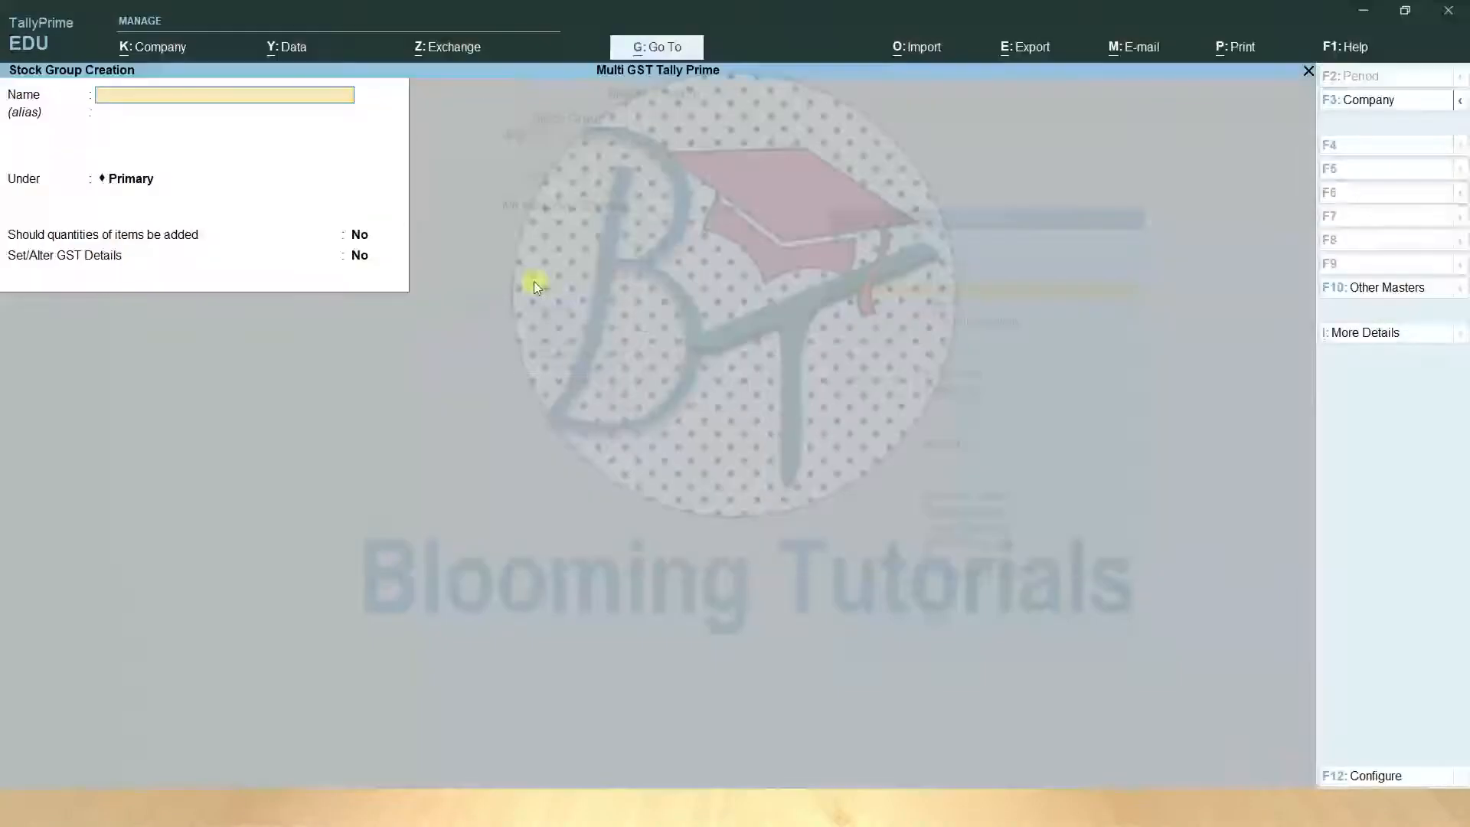
- Name a new stock group Vaccum Cleaner under Primary, with quantities added and GST details enabled
{"action": "type", "text": "Vaccum Cleaner"}
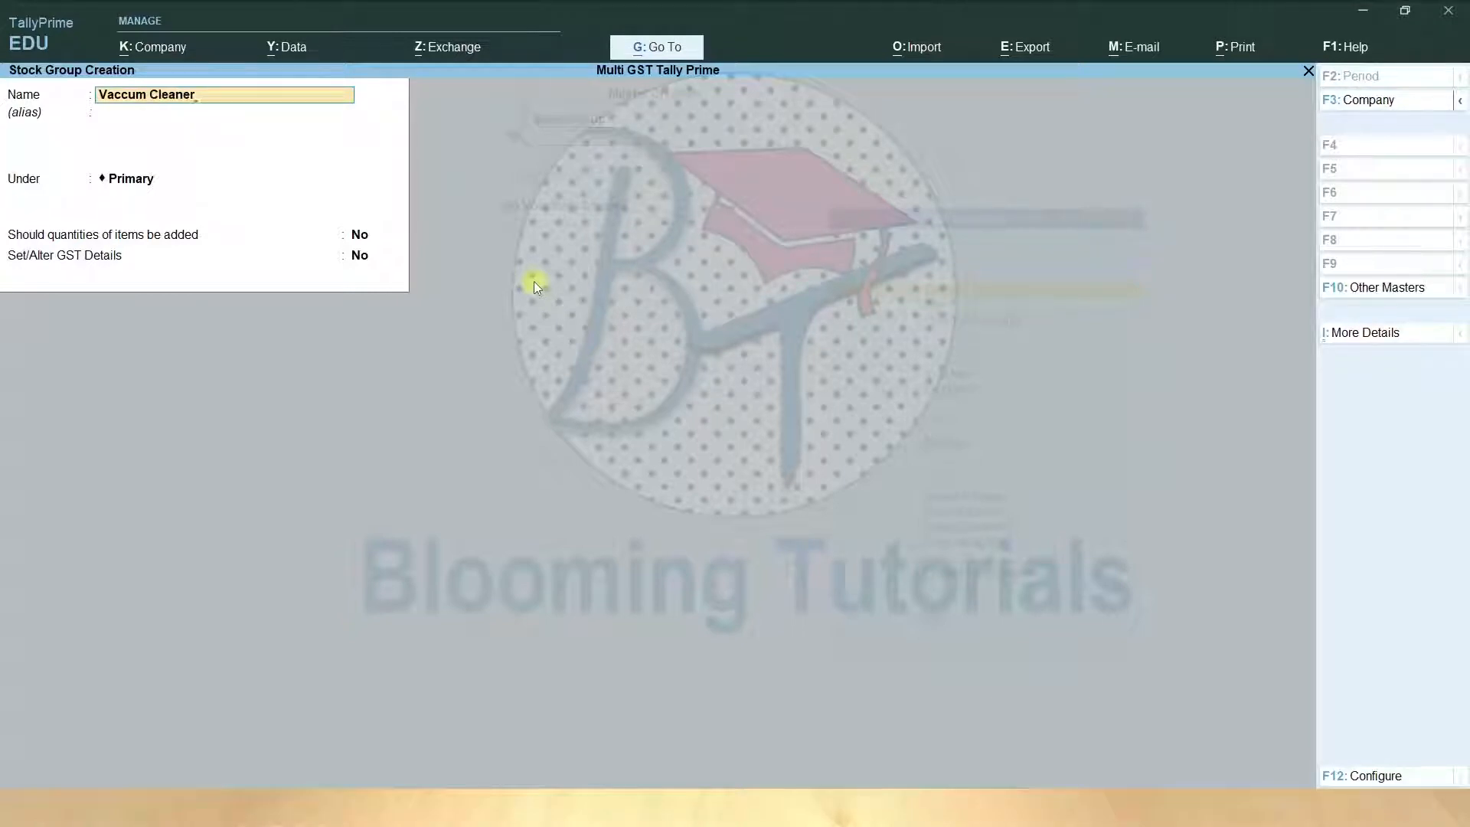
{"action": "key", "text": "Return"}
{"action": "key", "text": "Return"}
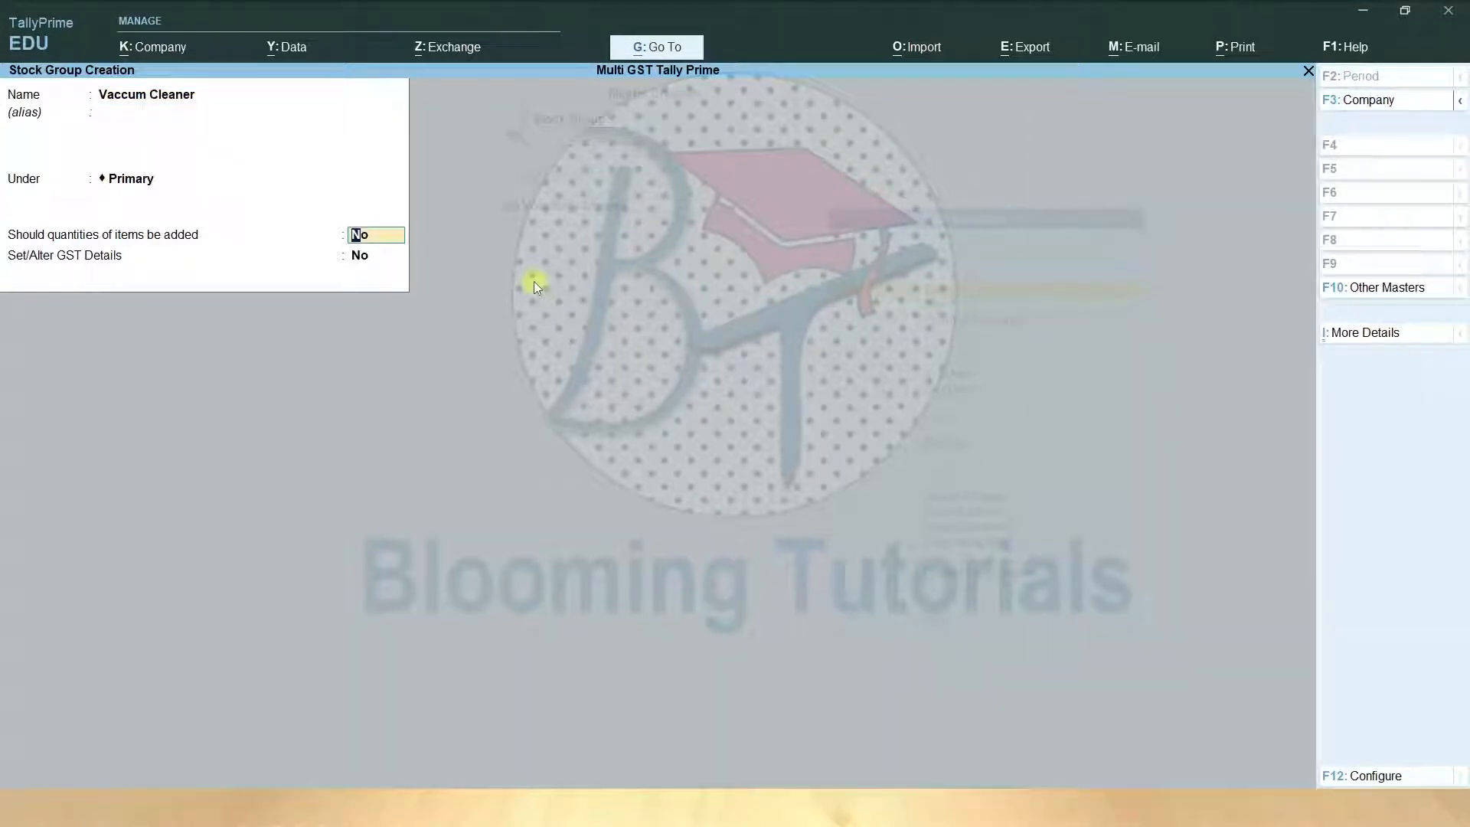
{"action": "key", "text": "y"}
{"action": "key", "text": "y"}
- Set the Vaccum Cleaner group's GST details to Taxable with 28% integrated tax, and save the group
{"action": "key", "text": "Down"}
{"action": "key", "text": "Down"}
{"action": "key", "text": "Down"}
{"action": "key", "text": "Return"}
{"action": "type", "text": "28"}
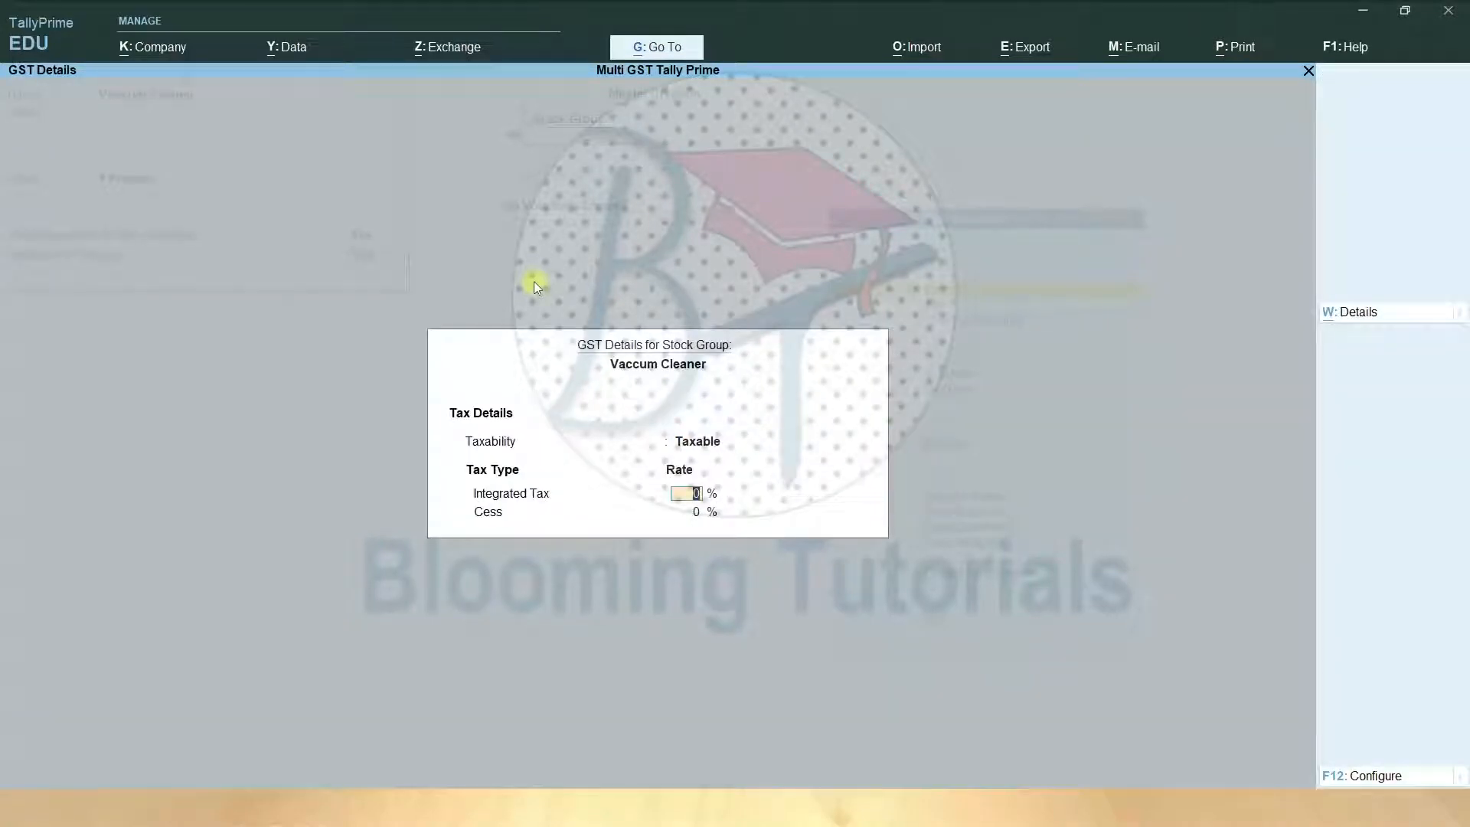
{"action": "key", "text": "Return"}
{"action": "key", "text": "Return"}
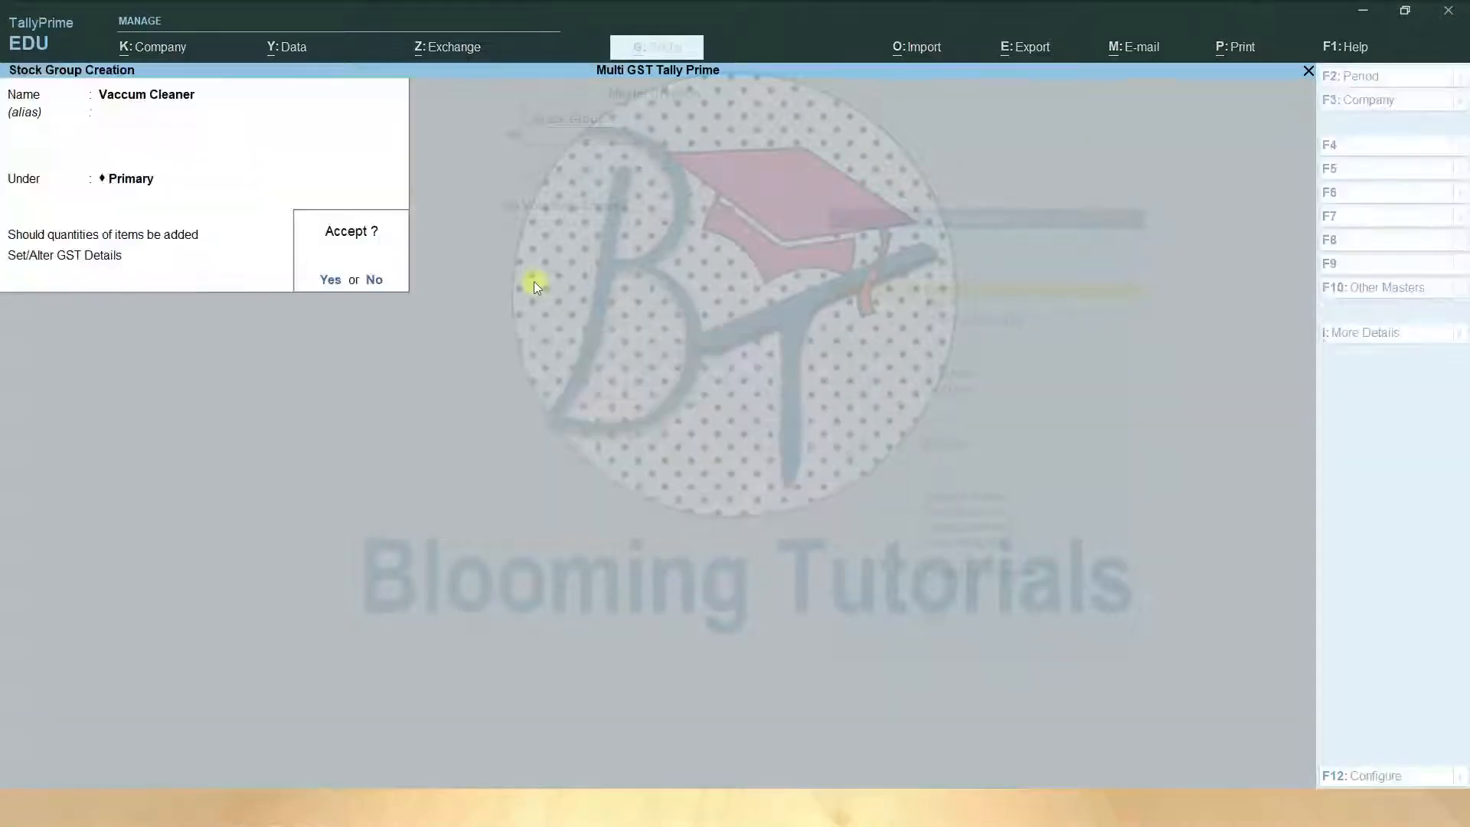
{"action": "key", "text": "Return"}
- Leave stock group creation and start creating a new stock item
{"action": "key", "text": "Escape"}
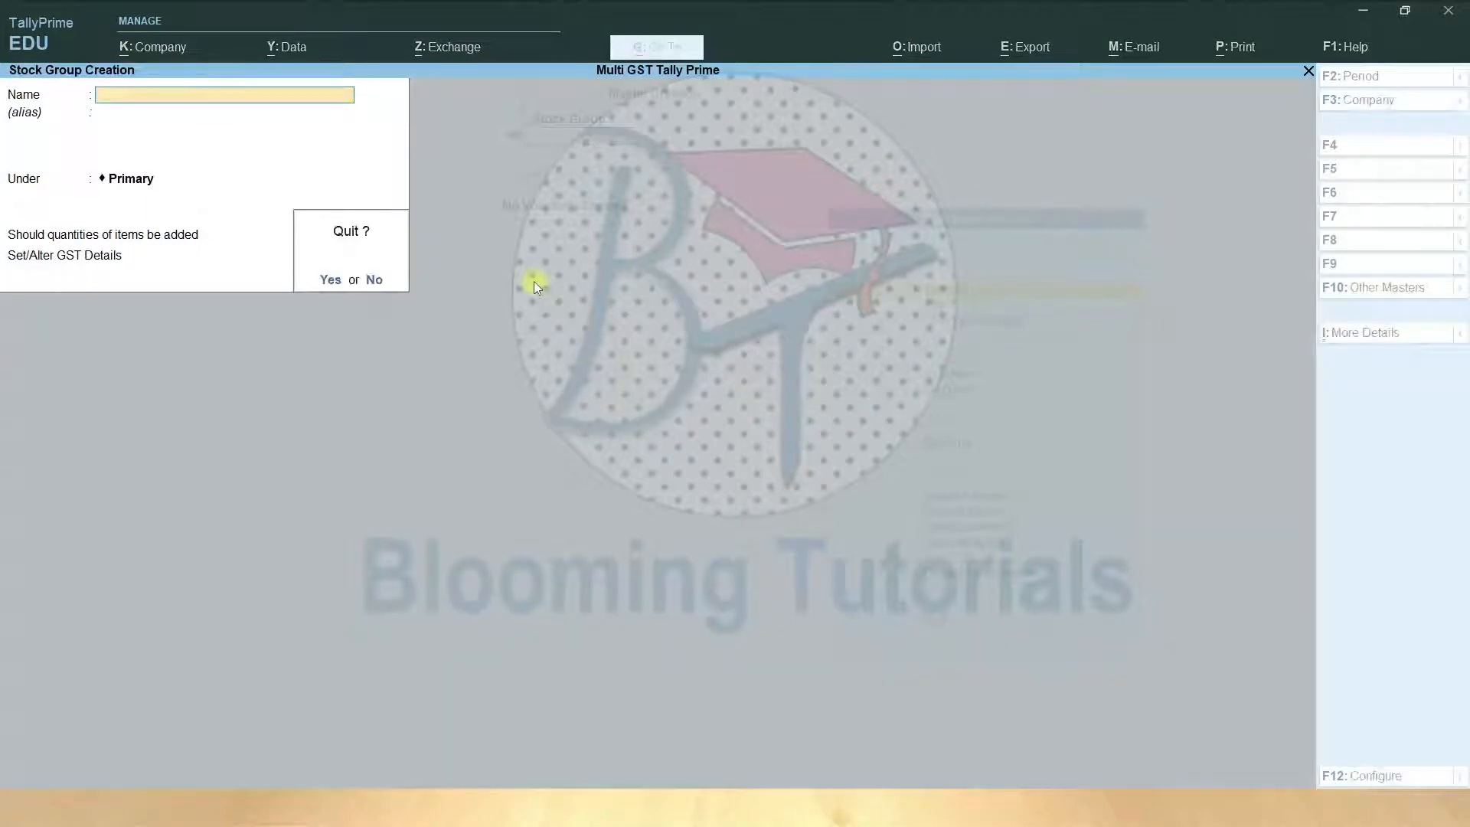
{"action": "key", "text": "Return"}
{"action": "key", "text": "Escape"}
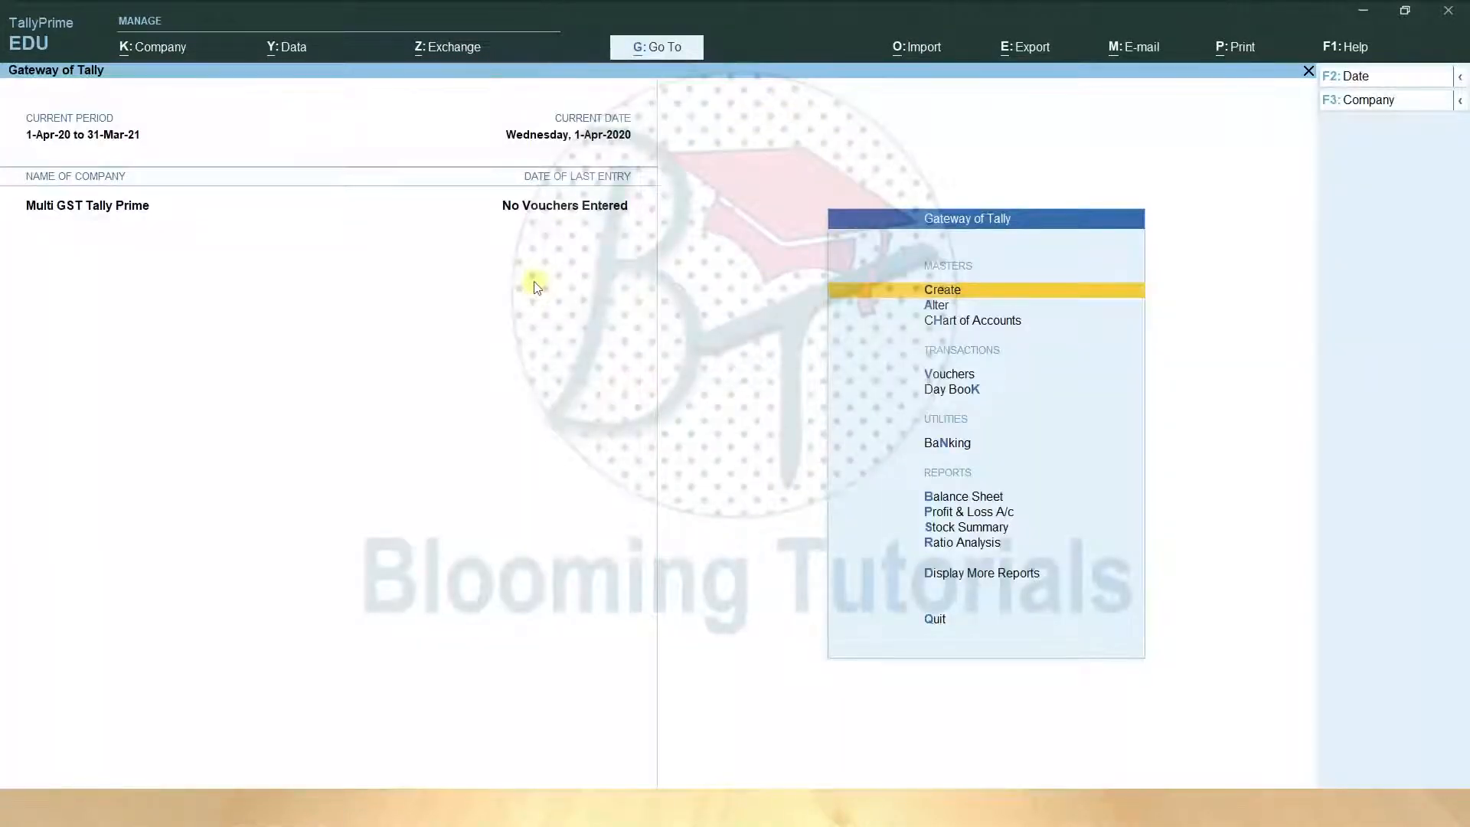
{"action": "key", "text": "Return"}
{"action": "key", "text": "Down"}
{"action": "key", "text": "Down"}
{"action": "key", "text": "Down"}
{"action": "key", "text": "Down"}
{"action": "key", "text": "Down"}
{"action": "key", "text": "Down"}
{"action": "key", "text": "Return"}
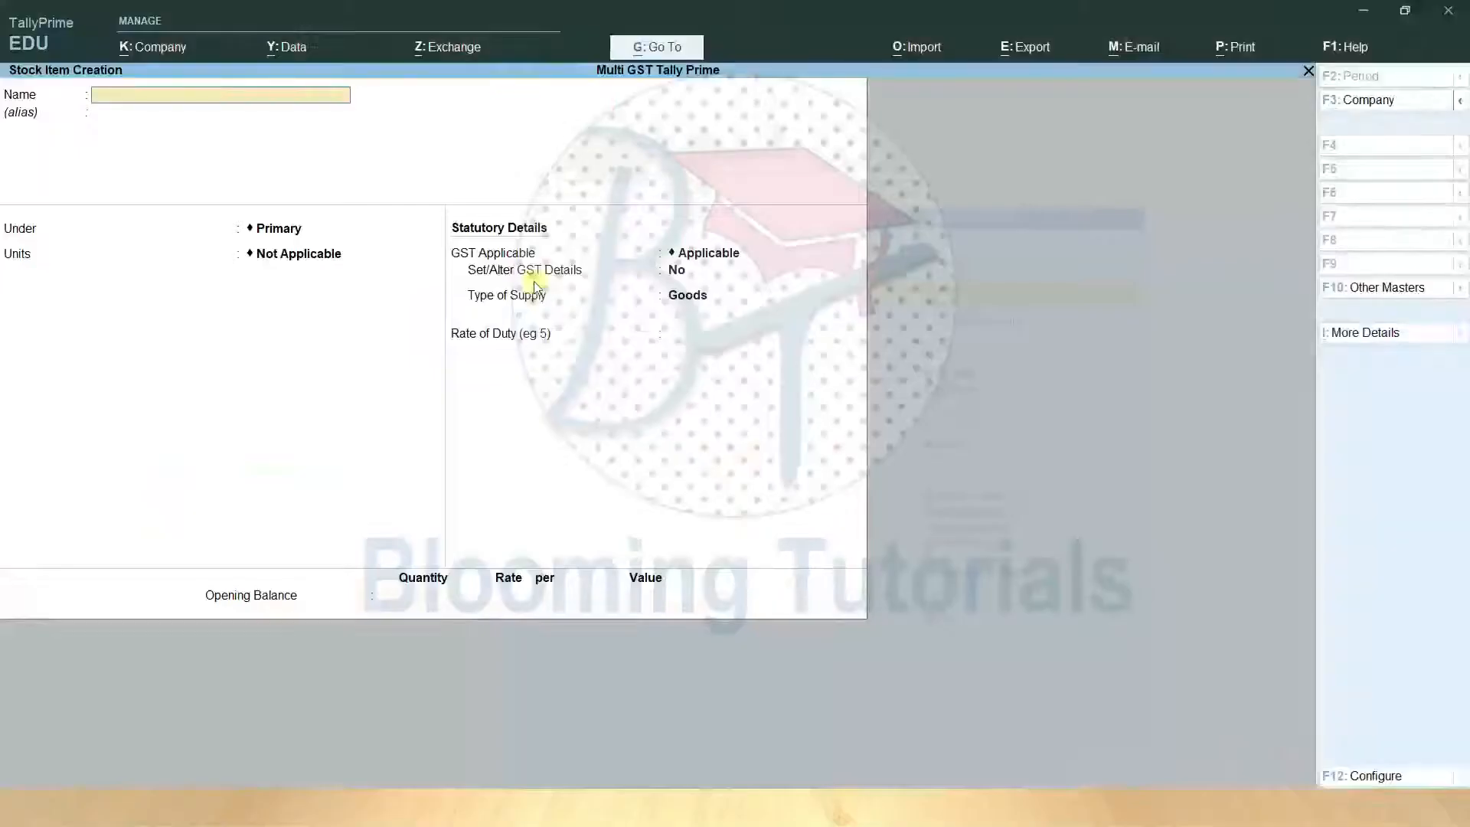
- Name the stock item Apple Iphone 11 Pro Max and place it under the Mobile group
{"action": "type", "text": "Apple Iph"}
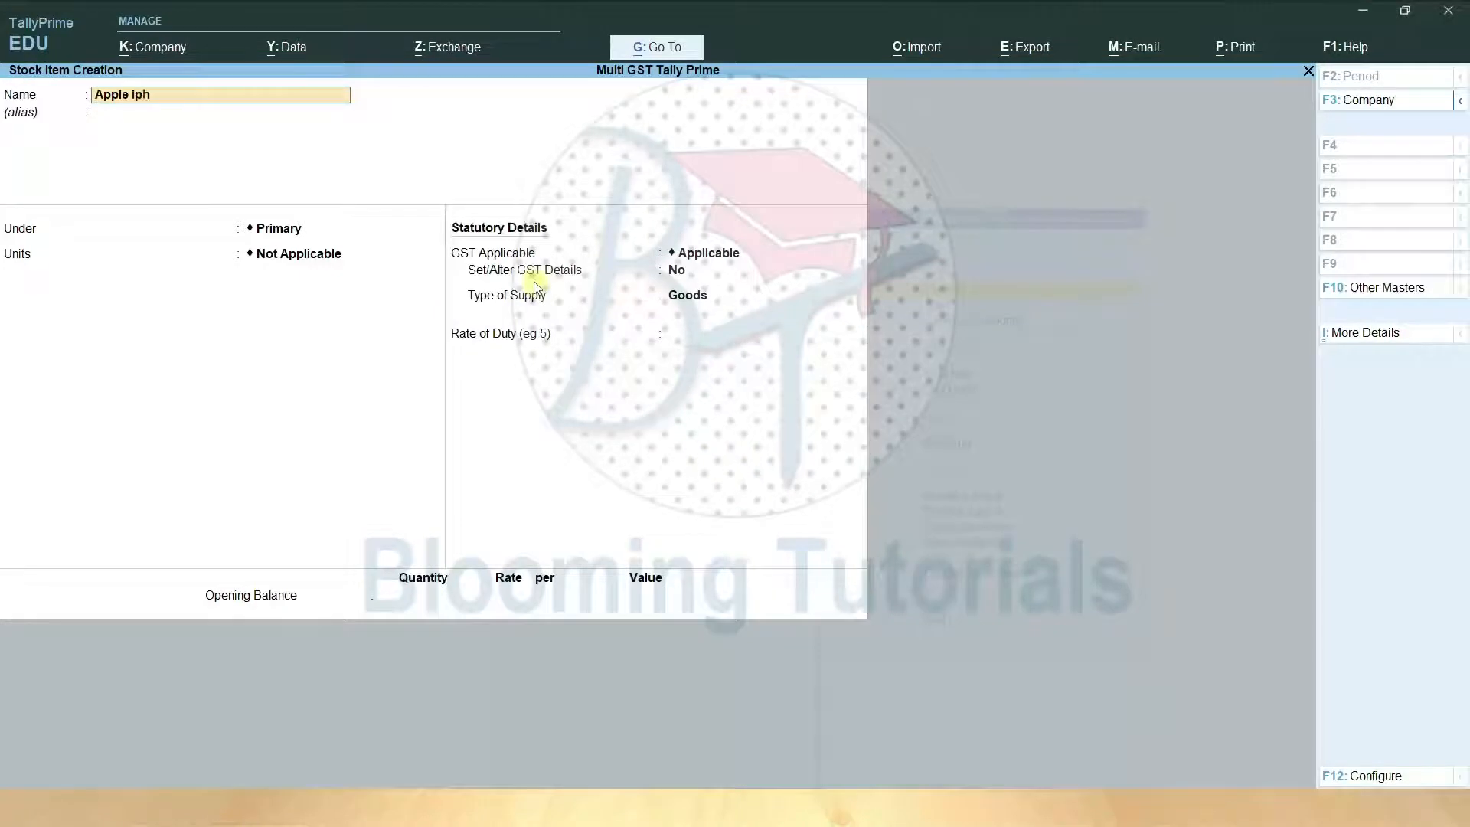
{"action": "type", "text": "one 11 Pro Max"}
{"action": "key", "text": "Return"}
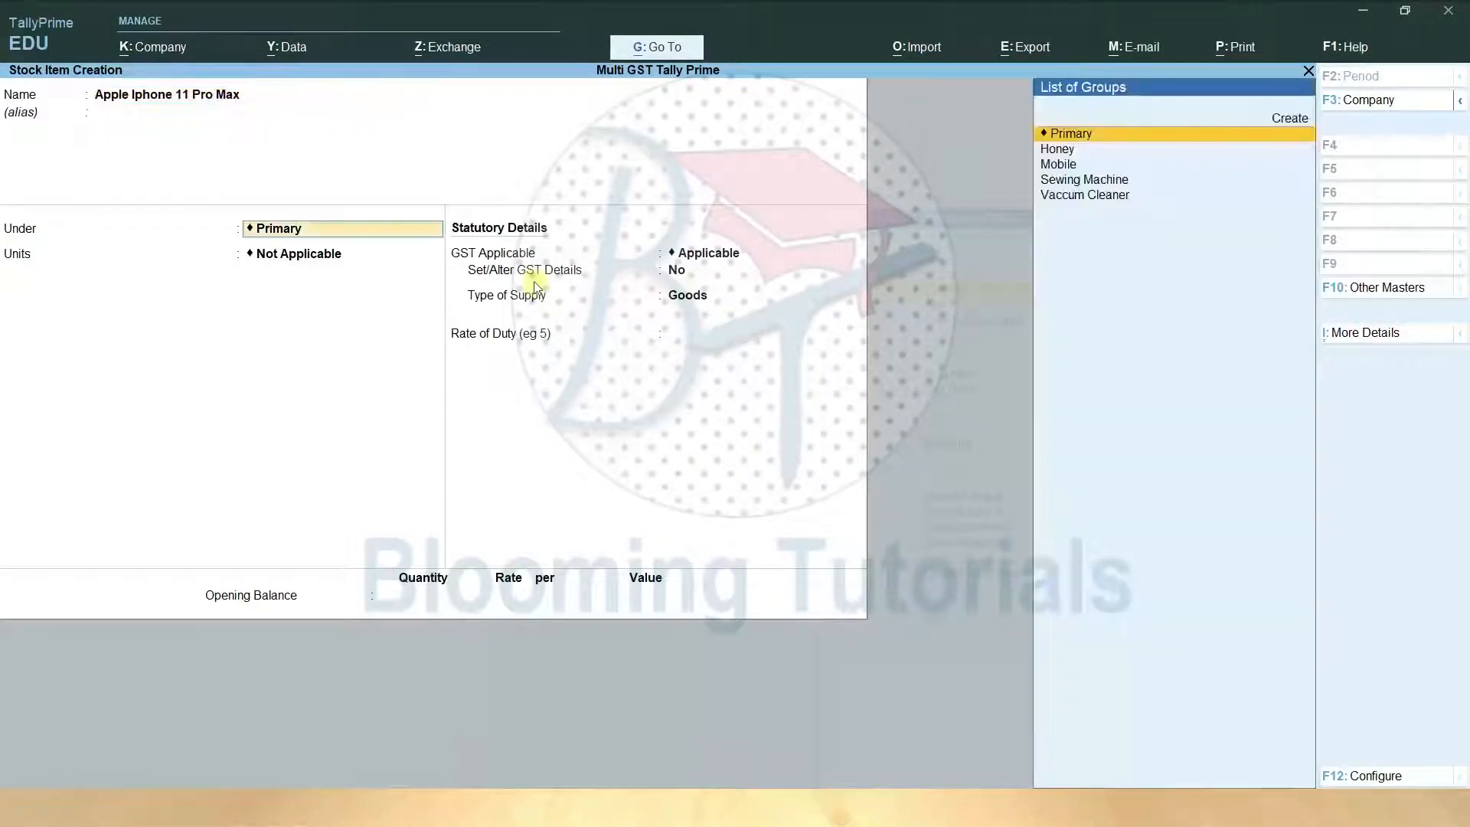
{"action": "key", "text": "Down"}
{"action": "key", "text": "Down"}
{"action": "key", "text": "Return"}
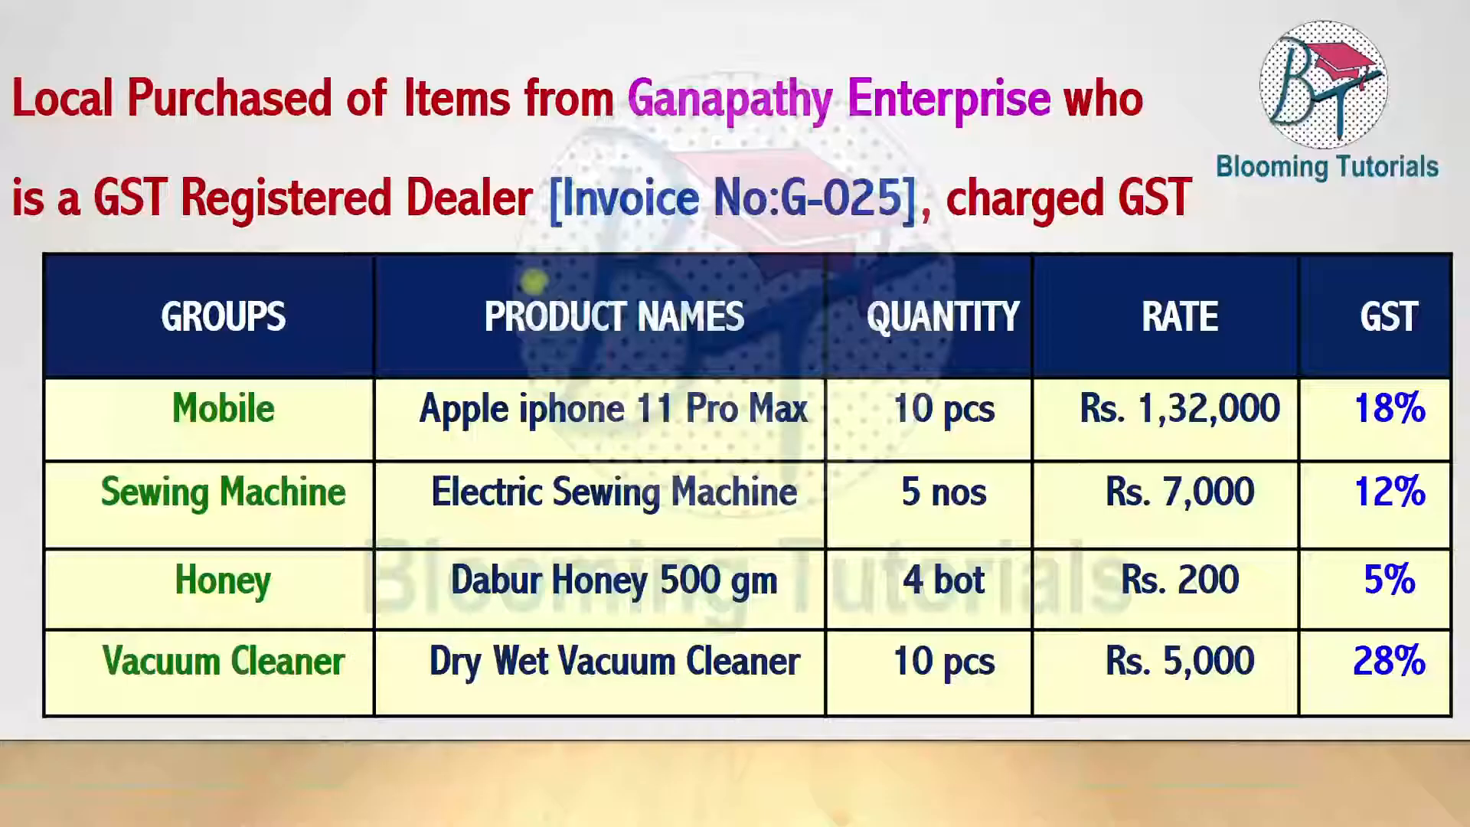
- Create the unit pcs with formal name Pieces, pieces as quantity code and 0 decimal places, and assign it to the item
{"action": "key", "text": "alt+Tab"}
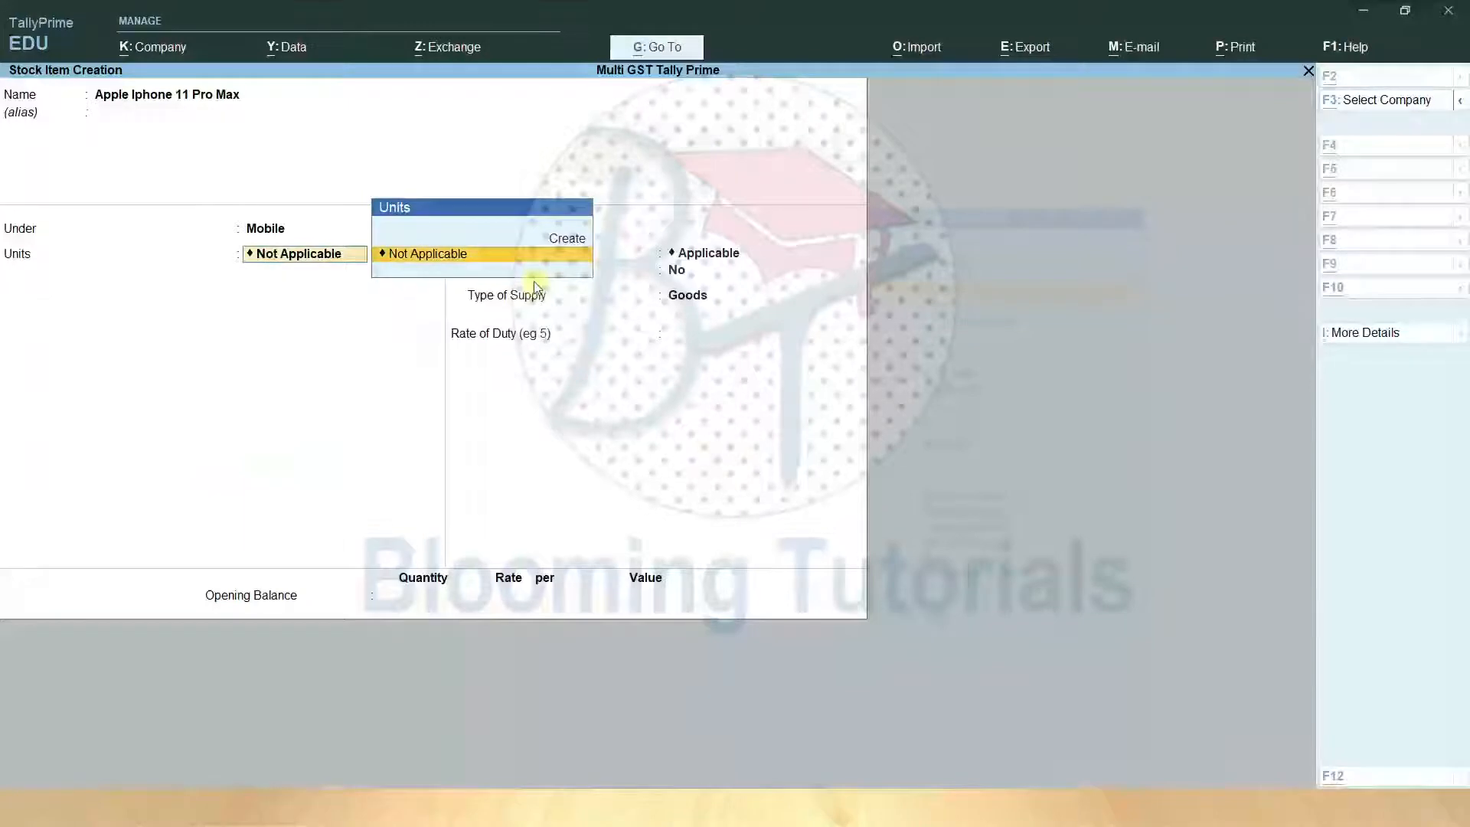
{"action": "key", "text": "alt+c"}
{"action": "type", "text": "pcs"}
{"action": "key", "text": "Return"}
{"action": "type", "text": "Pieces"}
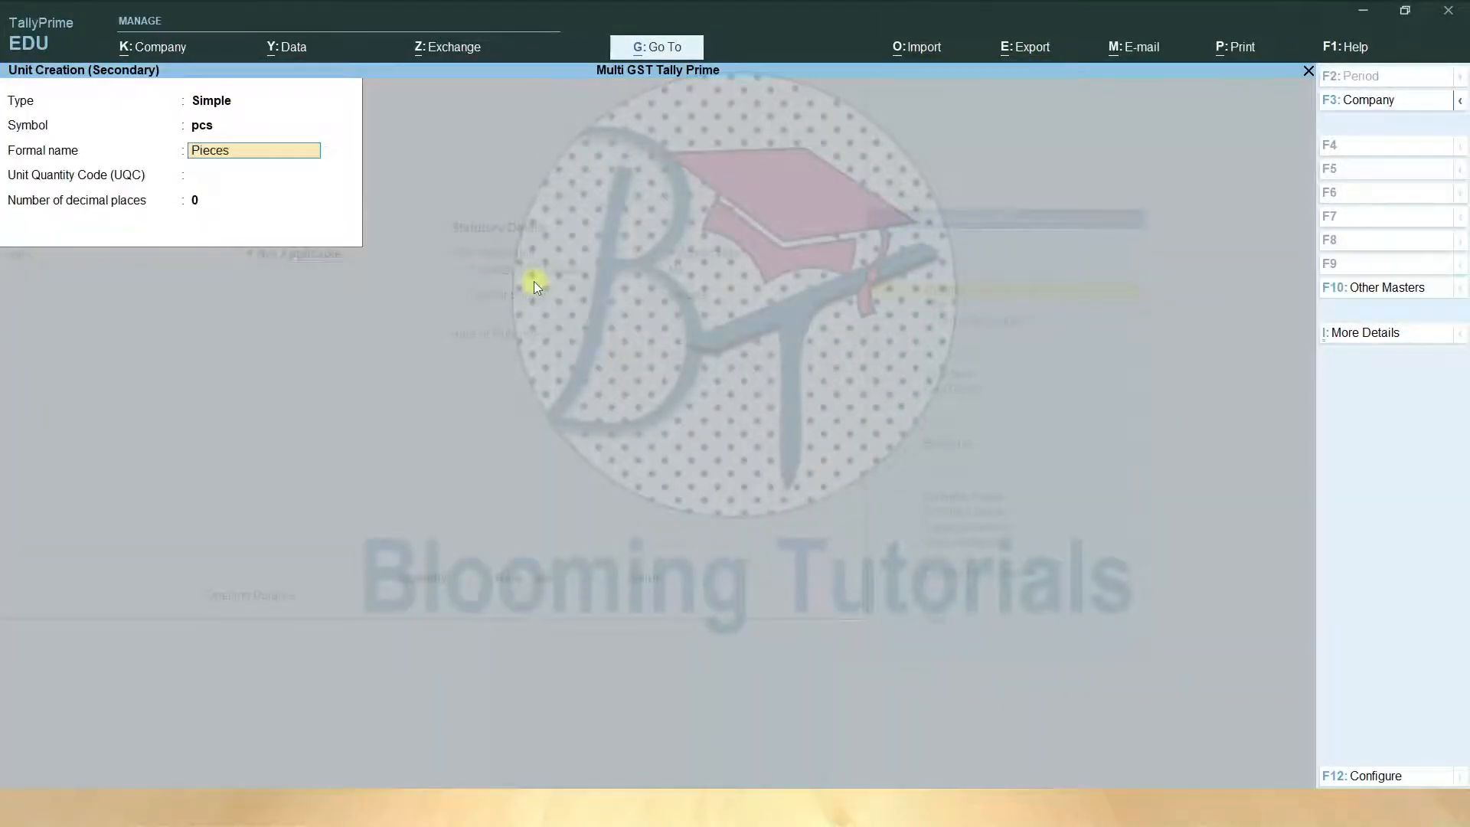
{"action": "key", "text": "Return"}
{"action": "type", "text": "pcs"}
{"action": "key", "text": "Return"}
{"action": "key", "text": "Return"}
{"action": "key", "text": "Return"}
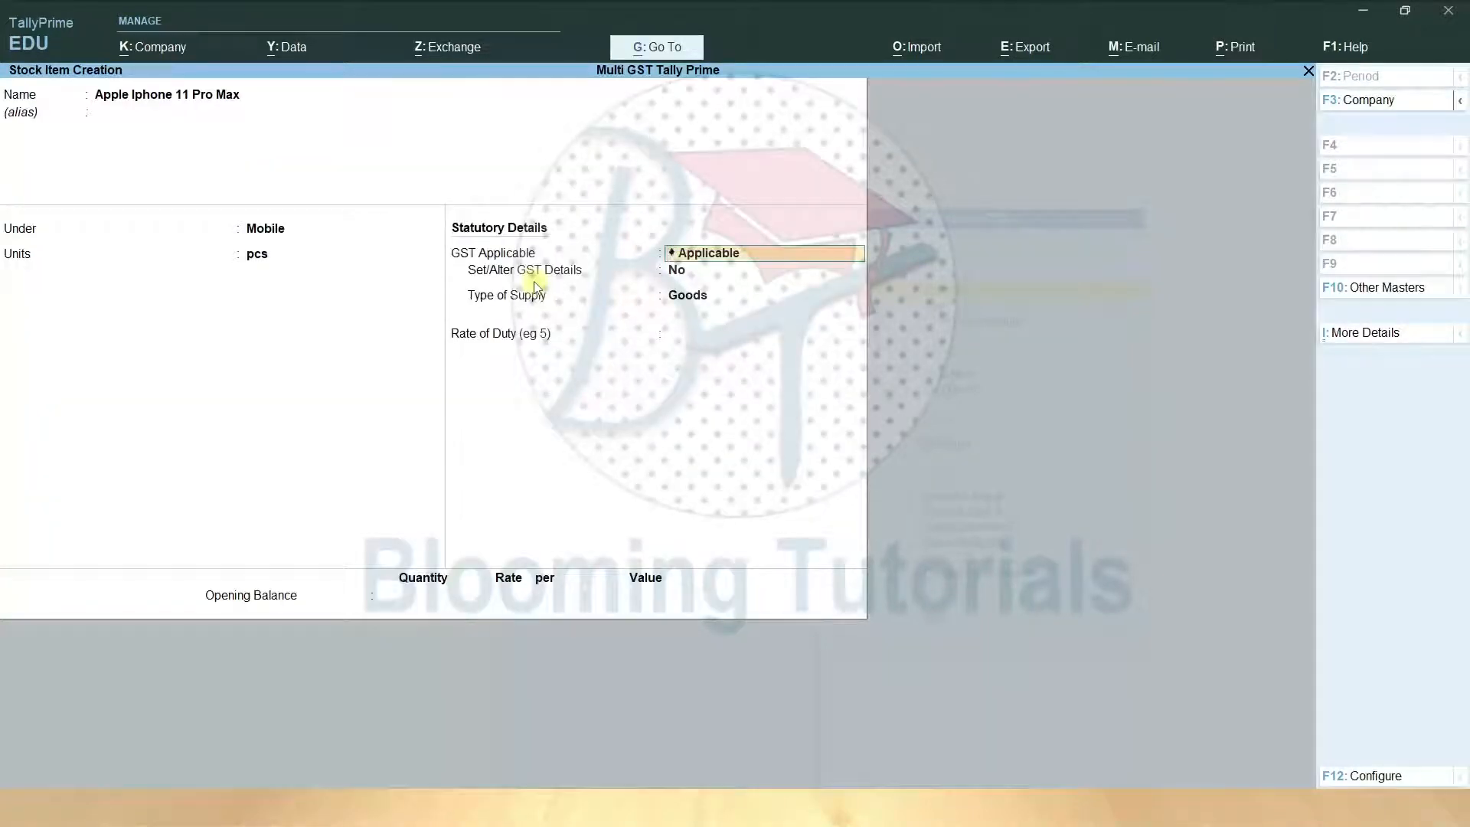
- Keep GST applicable for Apple Iphone 11 Pro Max and open its GST details, keeping the calculation type On Value
{"action": "key", "text": "Return"}
{"action": "key", "text": "y"}
{"action": "key", "text": "Return"}
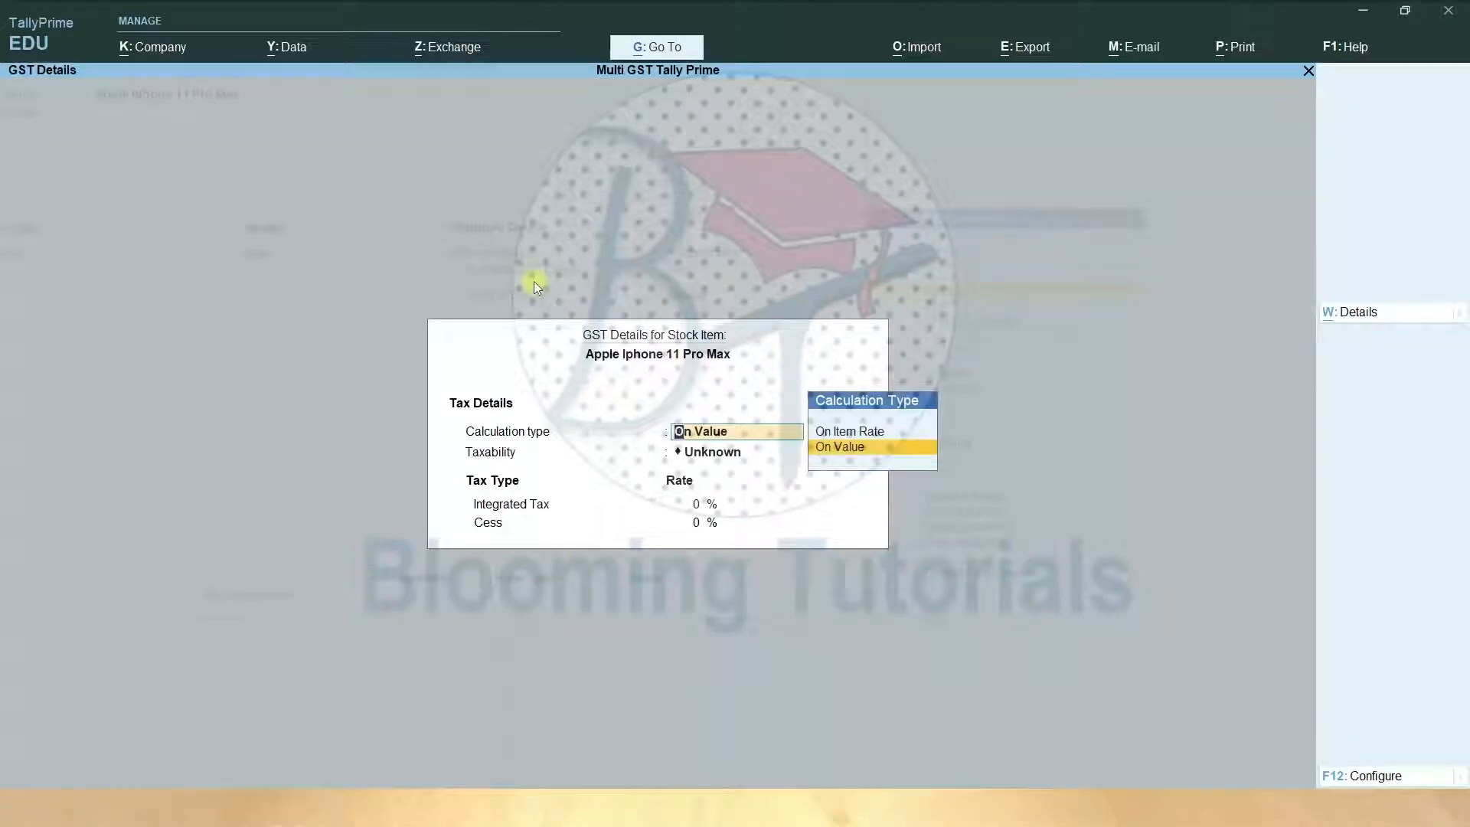
{"action": "key", "text": "Up"}
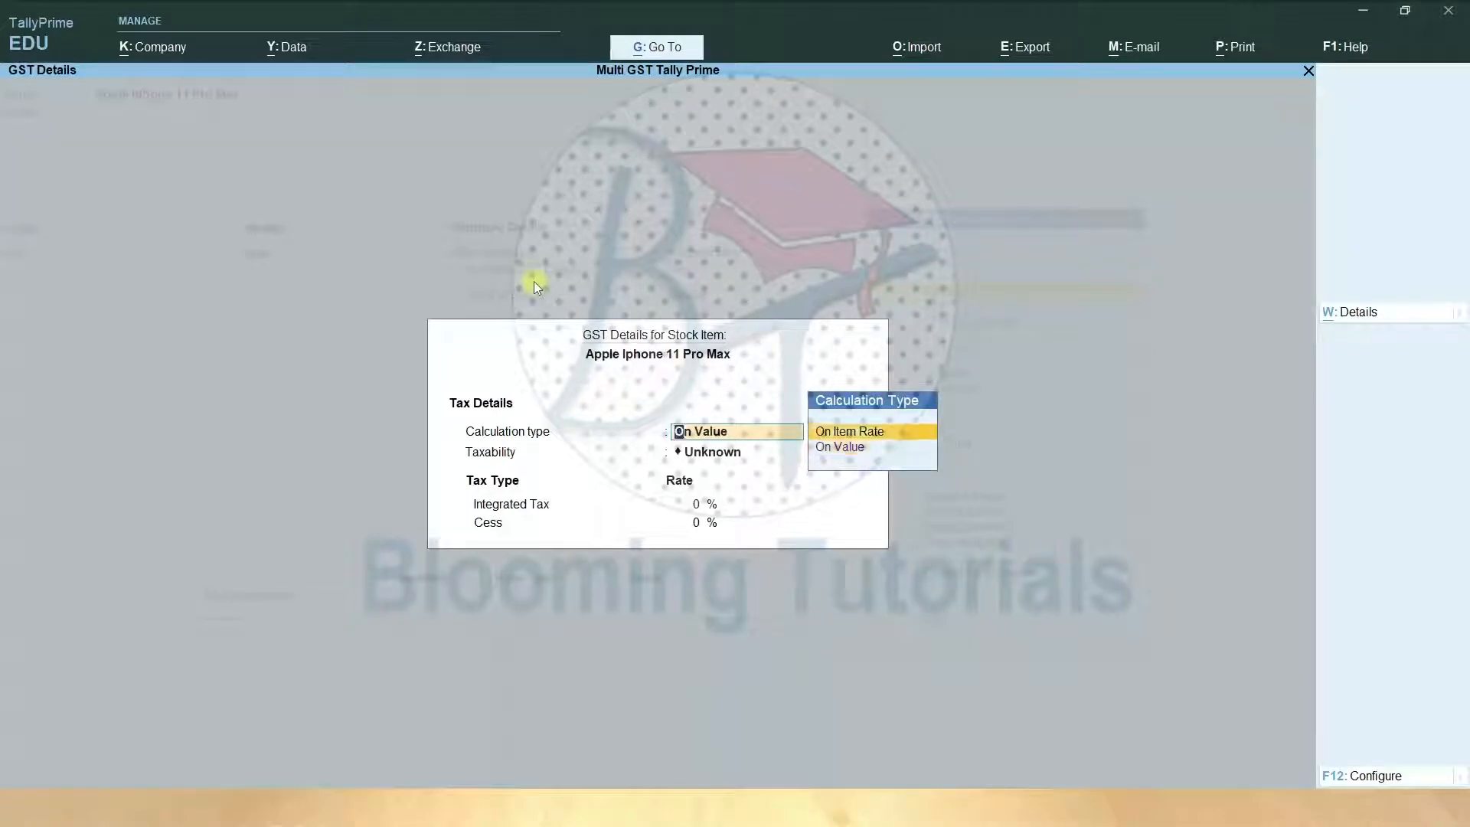
{"action": "key", "text": "Down"}
{"action": "key", "text": "Return"}
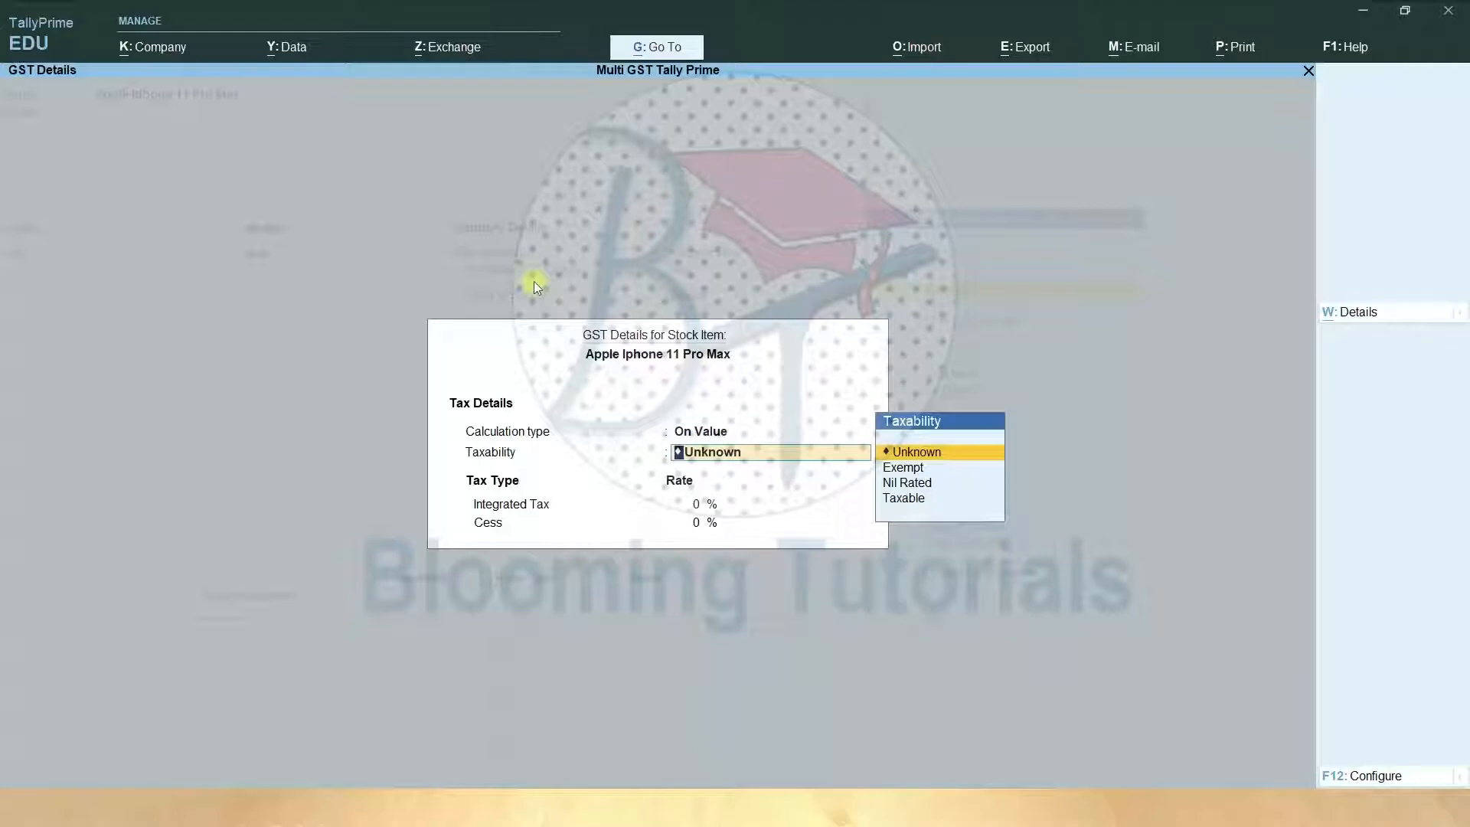
- Try making the item Taxable at 18% integrated tax, and quit its GST details without saving
{"action": "key", "text": "Down"}
{"action": "key", "text": "Down"}
{"action": "key", "text": "Down"}
{"action": "key", "text": "Return"}
{"action": "type", "text": "18"}
{"action": "key", "text": "Return"}
{"action": "key", "text": "Escape"}
{"action": "key", "text": "y"}
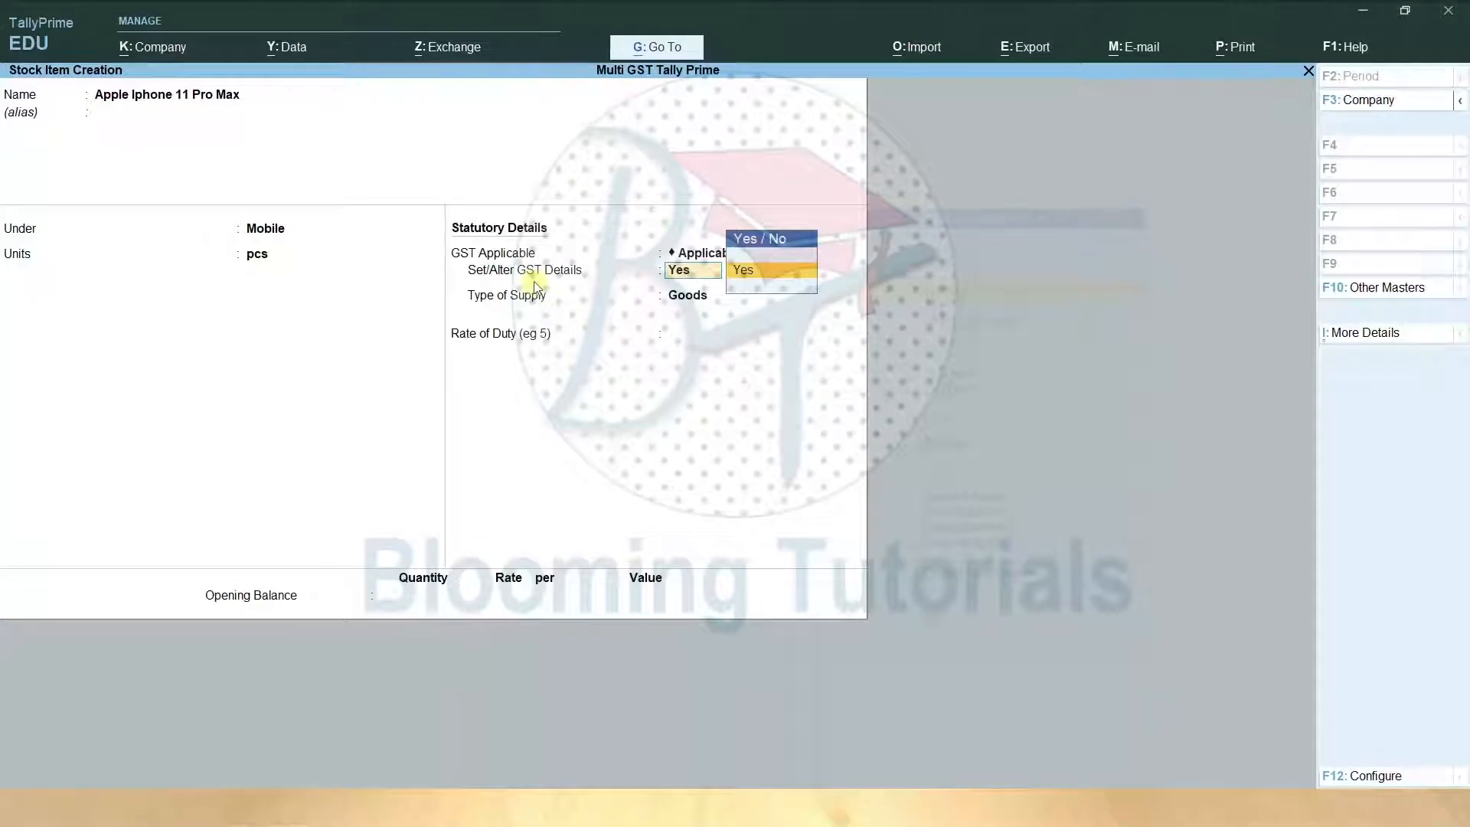
- Set altering GST details to No, enter 5 as the rate of duty and save the stock item Apple Iphone 11 Pro Max
{"action": "key", "text": "BackSpace"}
{"action": "key", "text": "Return"}
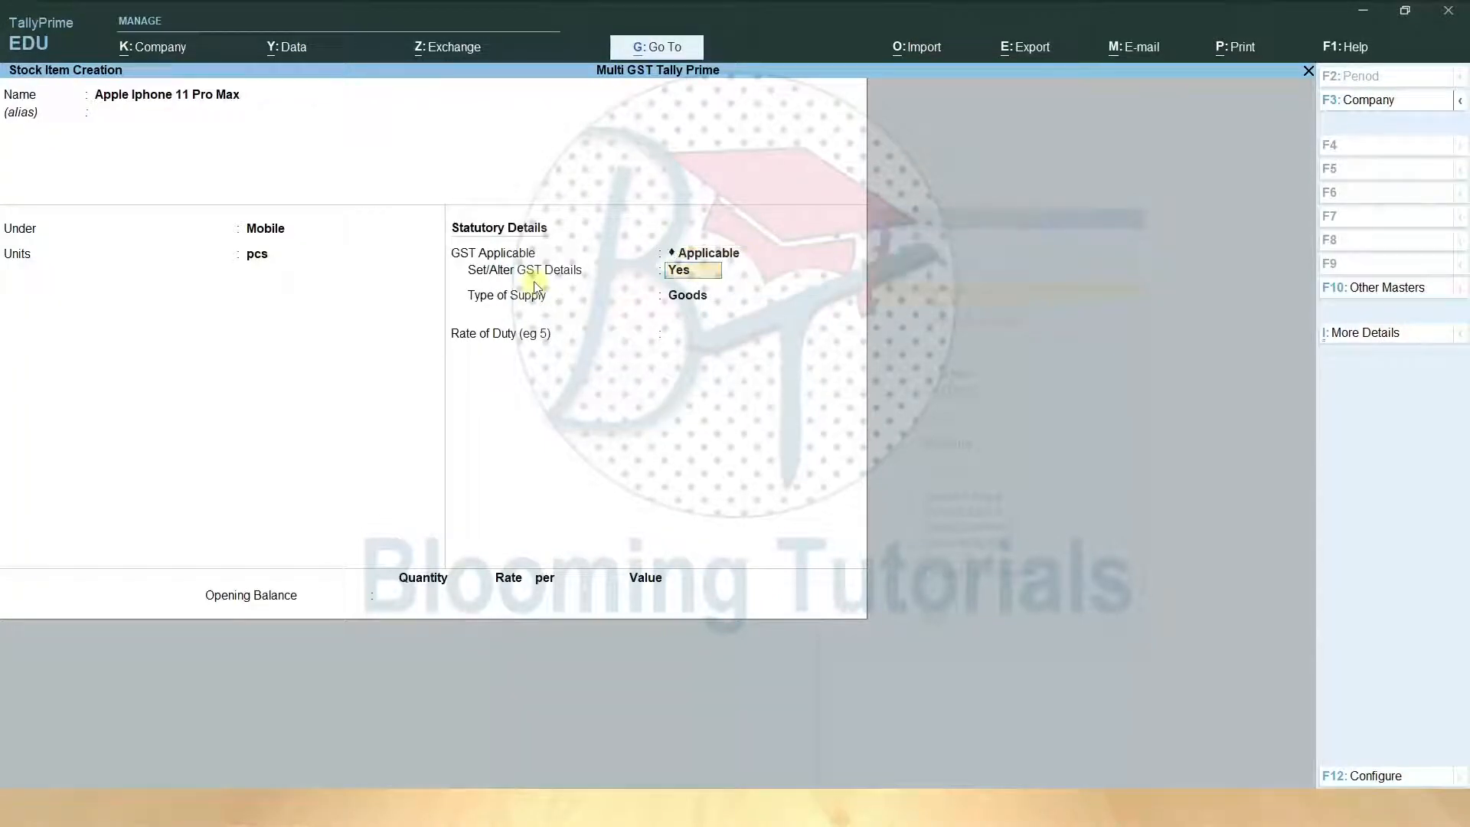
{"action": "key", "text": "n"}
{"action": "key", "text": "Return"}
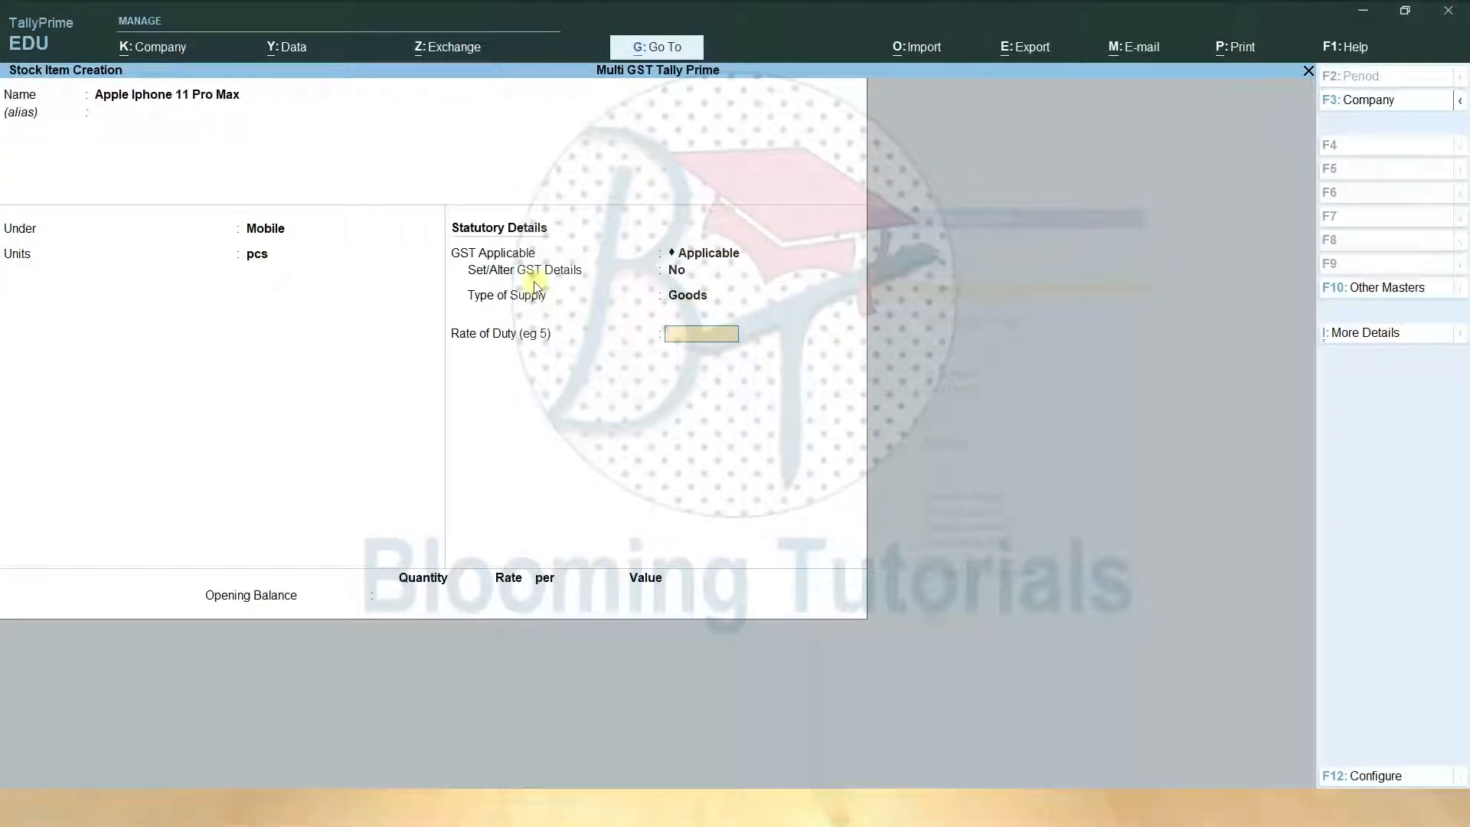
{"action": "type", "text": "5"}
{"action": "key", "text": "Return"}
{"action": "key", "text": "Return"}
{"action": "key", "text": "y"}
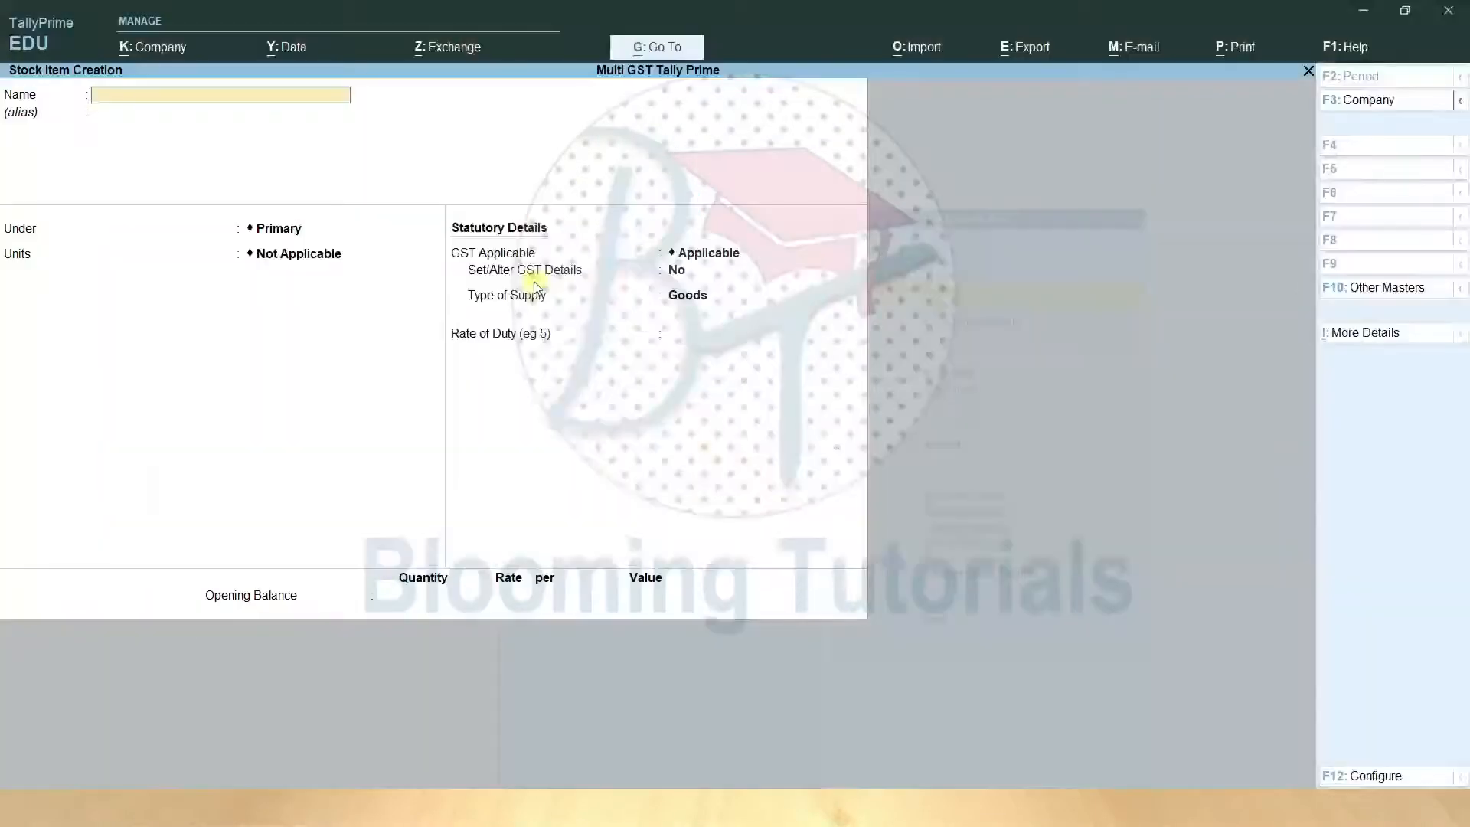
- Name a new stock item Electric Sewing Machine and place it under the Sewing Machine group
{"action": "type", "text": "Ele"}
{"action": "type", "text": "cti"}
{"action": "key", "text": "BackSpace"}
{"action": "key", "text": "BackSpace"}
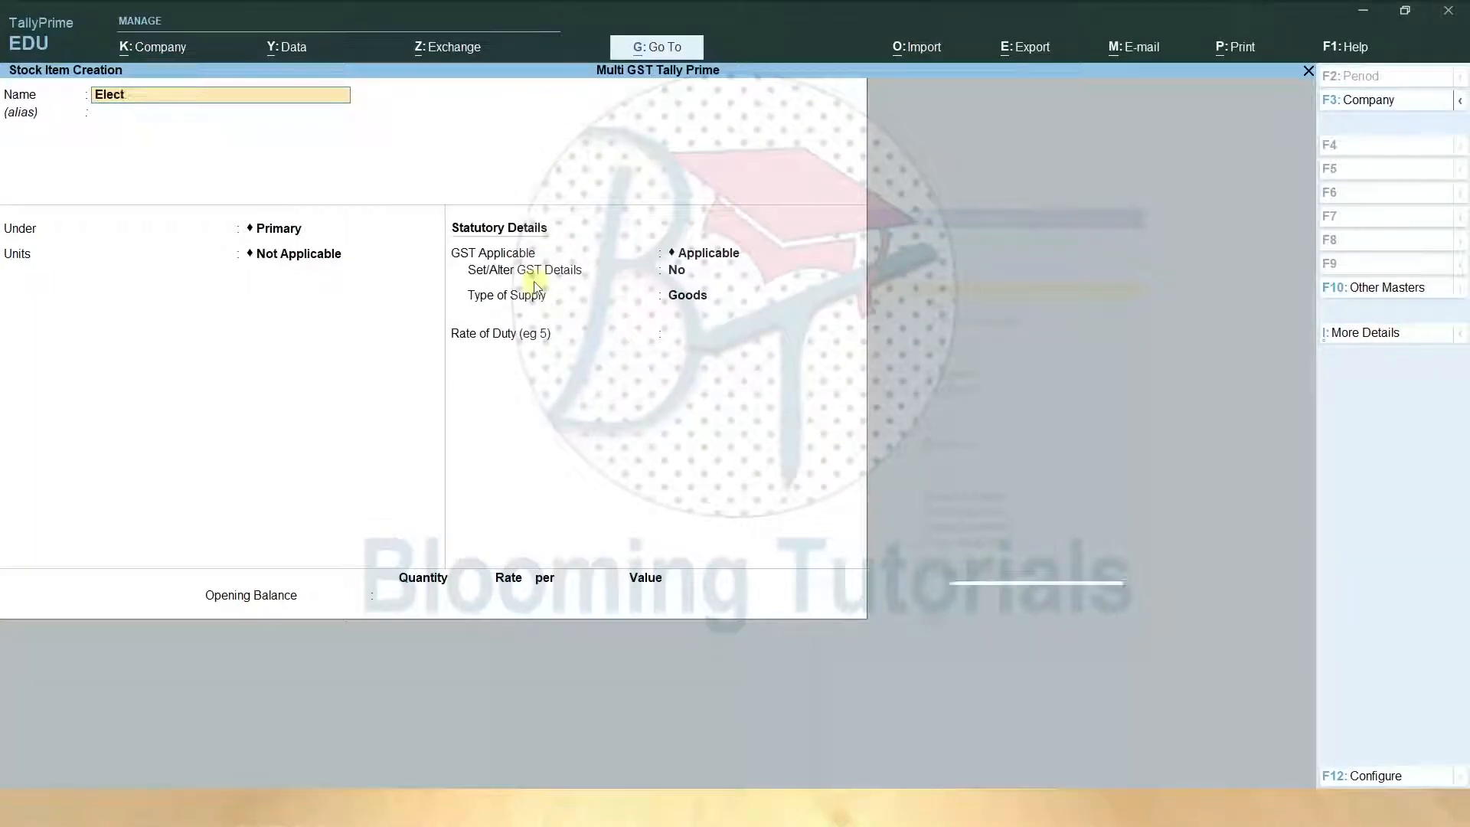
{"action": "type", "text": "tric"}
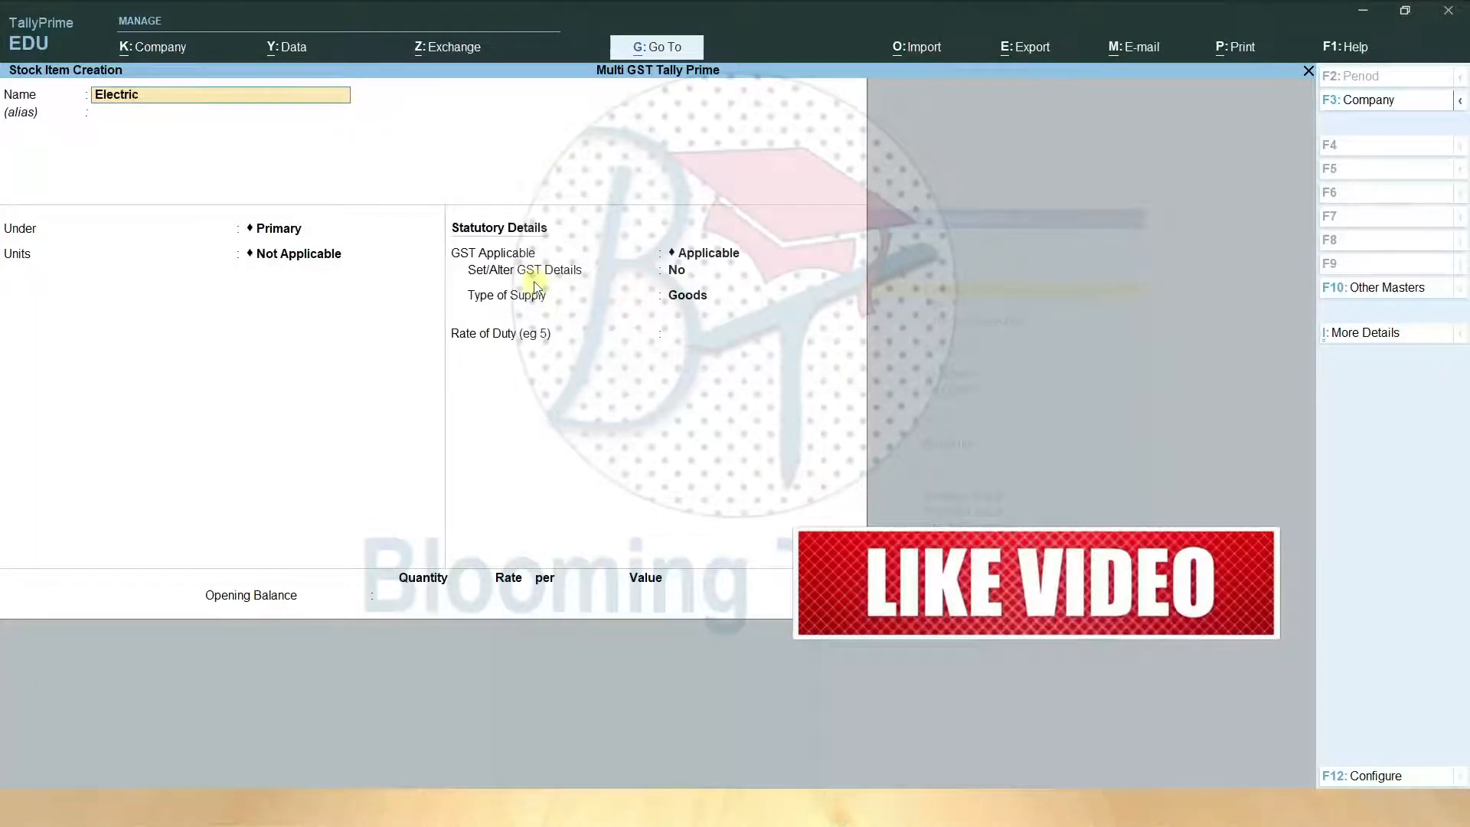
{"action": "type", "text": " S"}
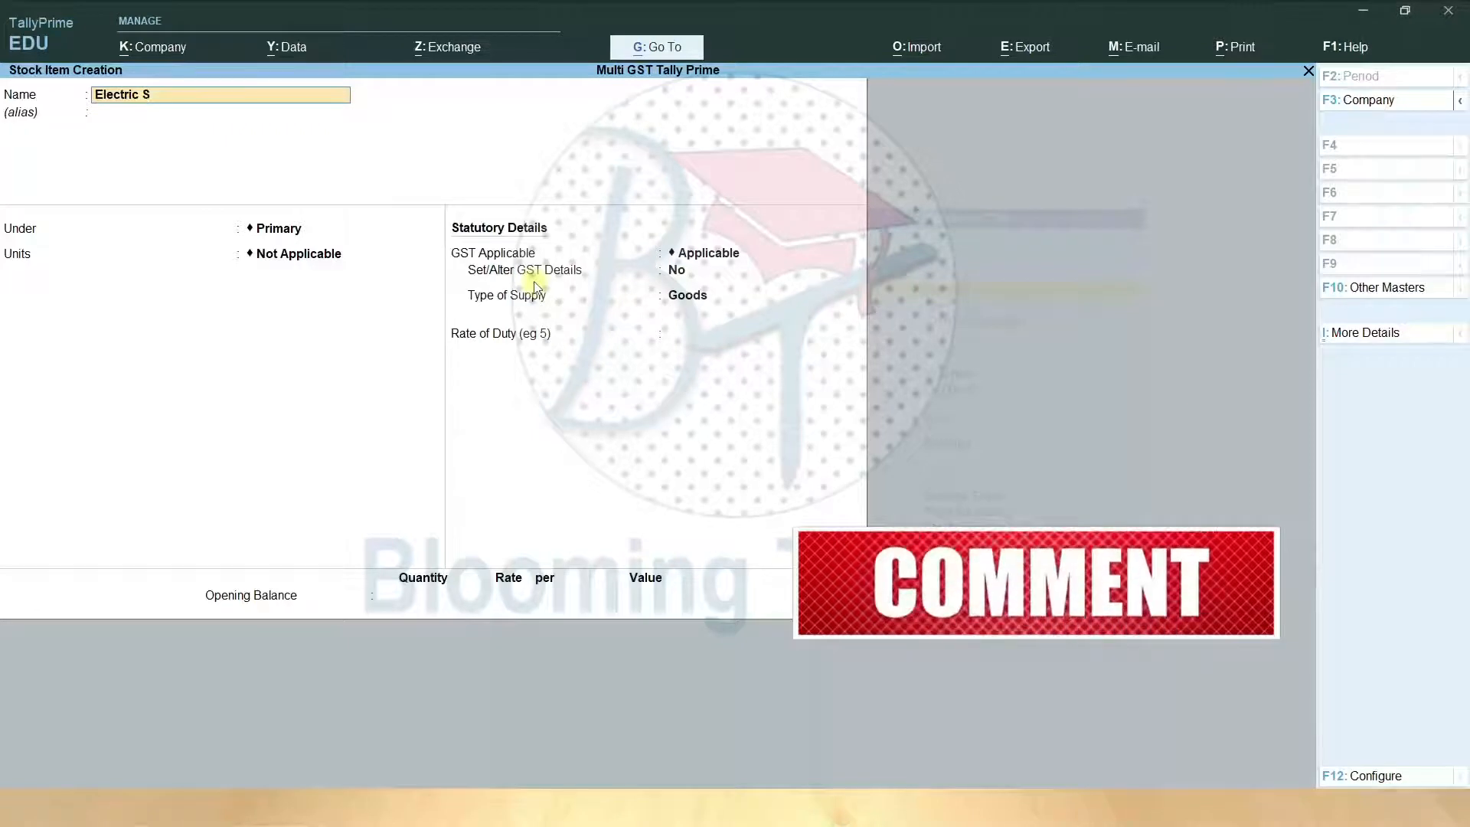
{"action": "type", "text": "ewi"}
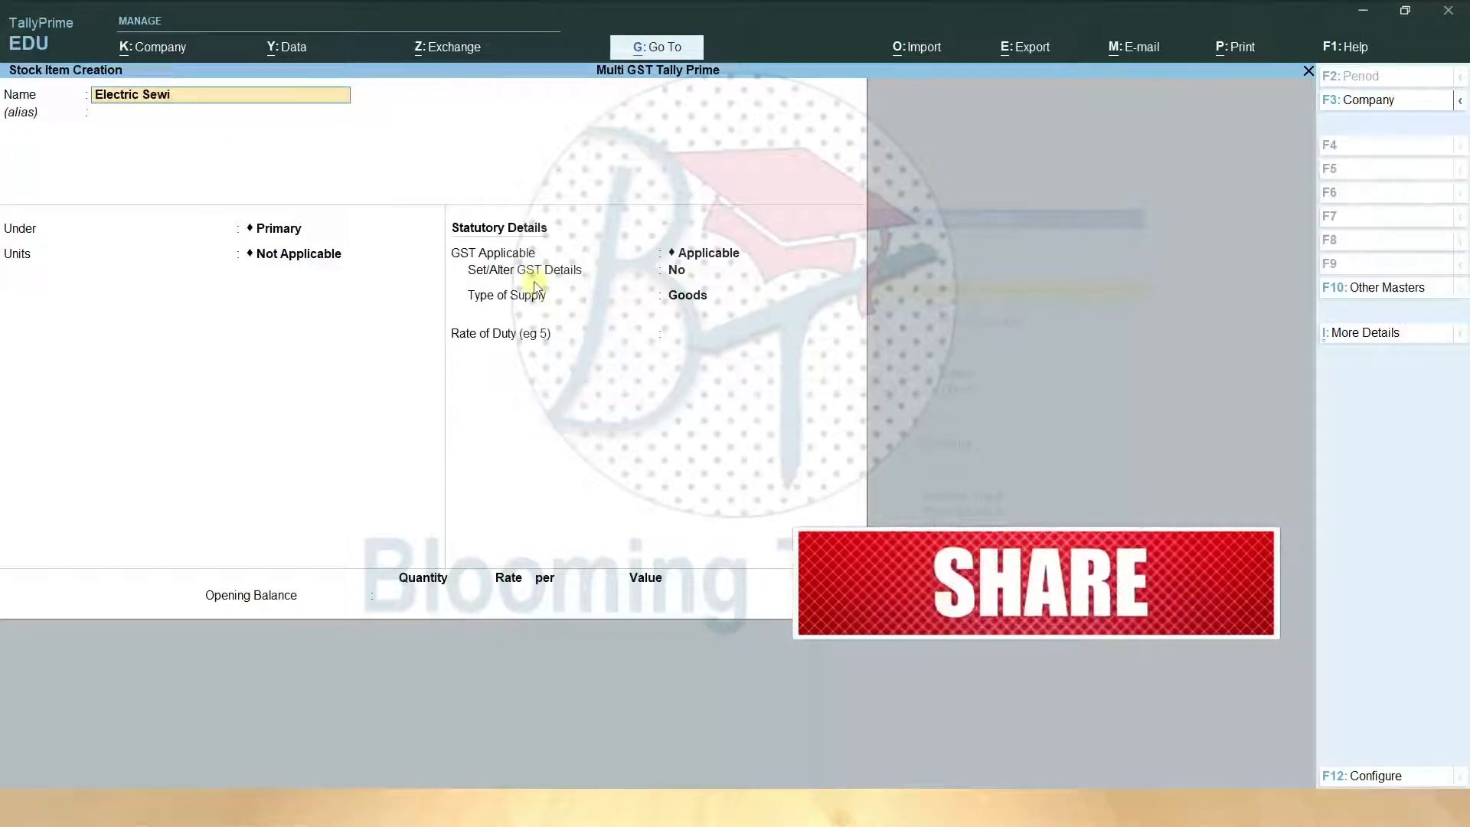
{"action": "type", "text": "ng machine"}
{"action": "key", "text": "Return"}
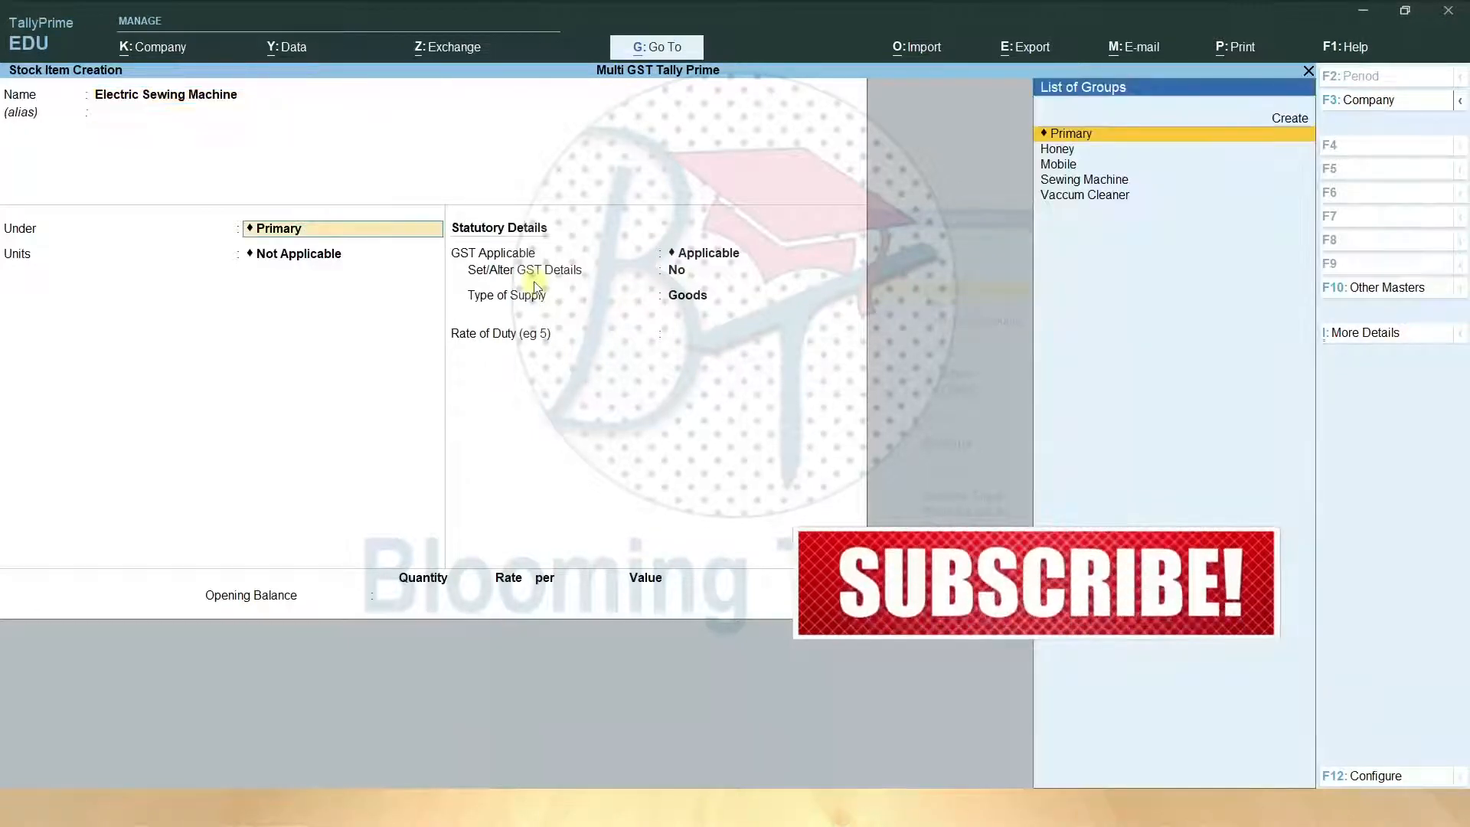
{"action": "key", "text": "Down"}
{"action": "key", "text": "Down"}
{"action": "key", "text": "Down"}
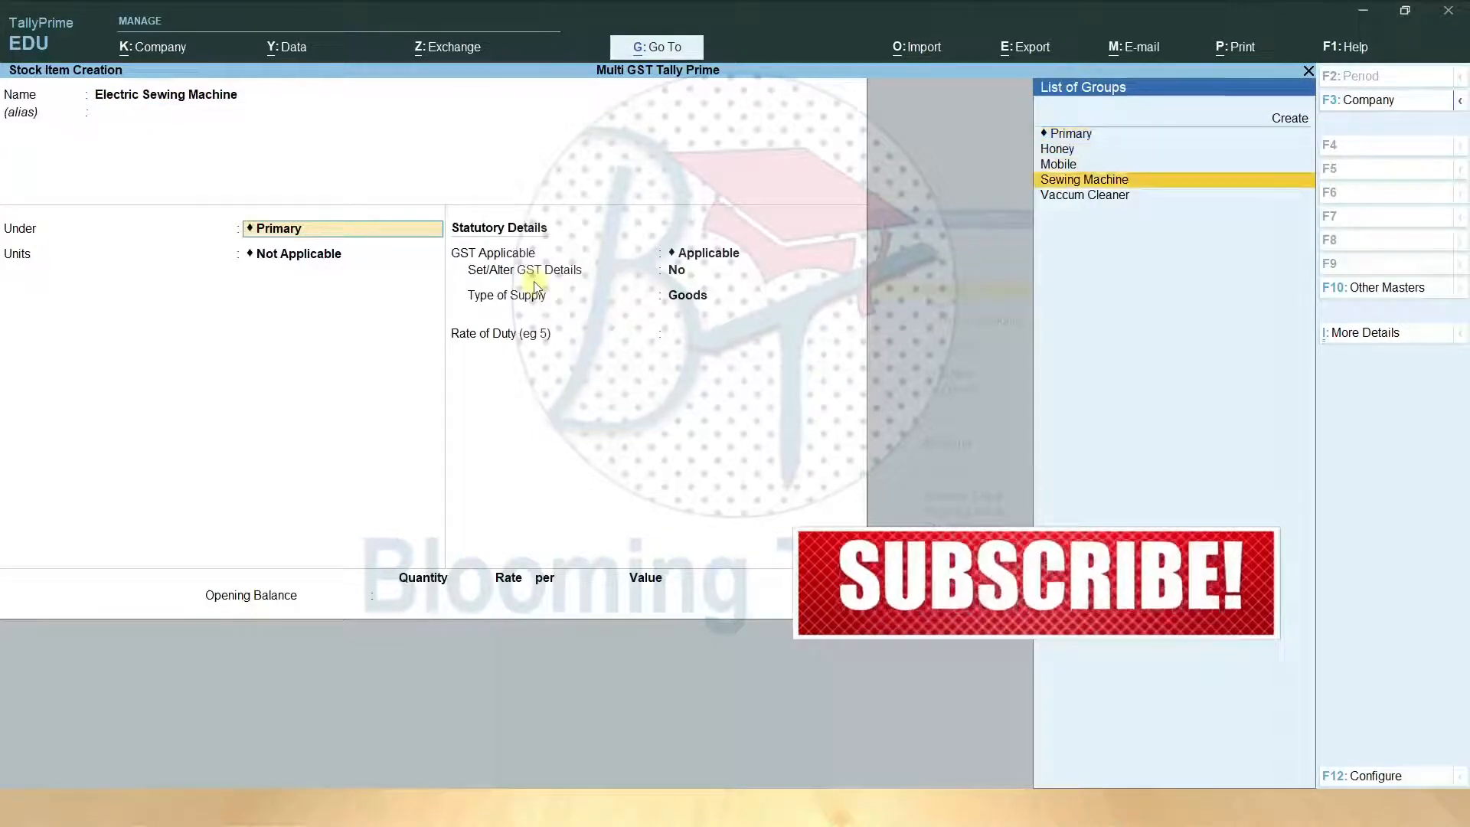
{"action": "key", "text": "Return"}
- Create the unit nos with formal name Numbers, quantity code NOS-NUMBERS and 0 decimal places, and assign it to Electric Sewing Machine
{"action": "key", "text": "alt+Tab"}
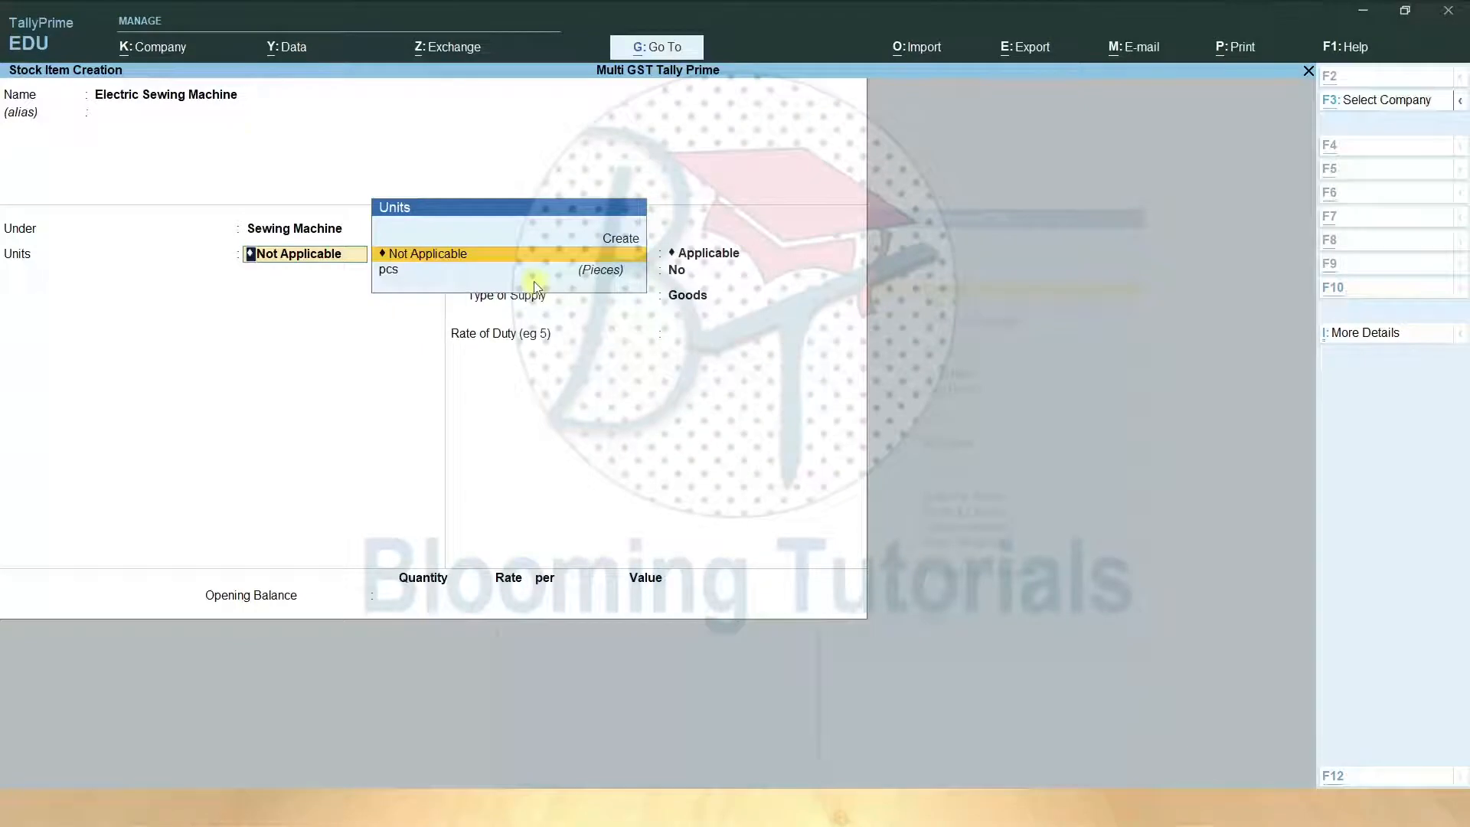
{"action": "key", "text": "alt+c"}
{"action": "type", "text": "nos"}
{"action": "key", "text": "Return"}
{"action": "type", "text": "Numbers"}
{"action": "key", "text": "Return"}
{"action": "type", "text": "nu"}
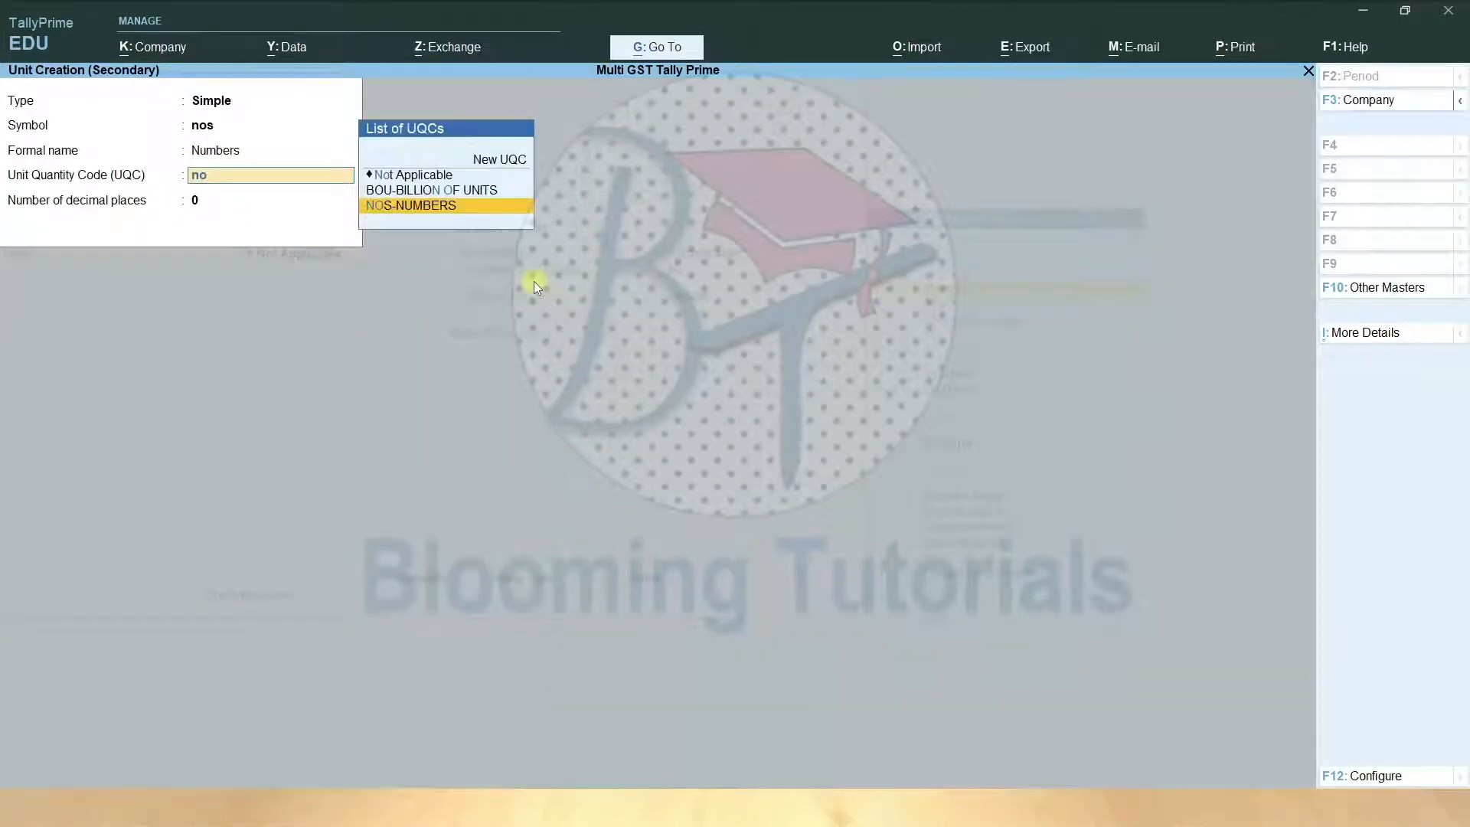
{"action": "key", "text": "Return"}
{"action": "key", "text": "Return"}
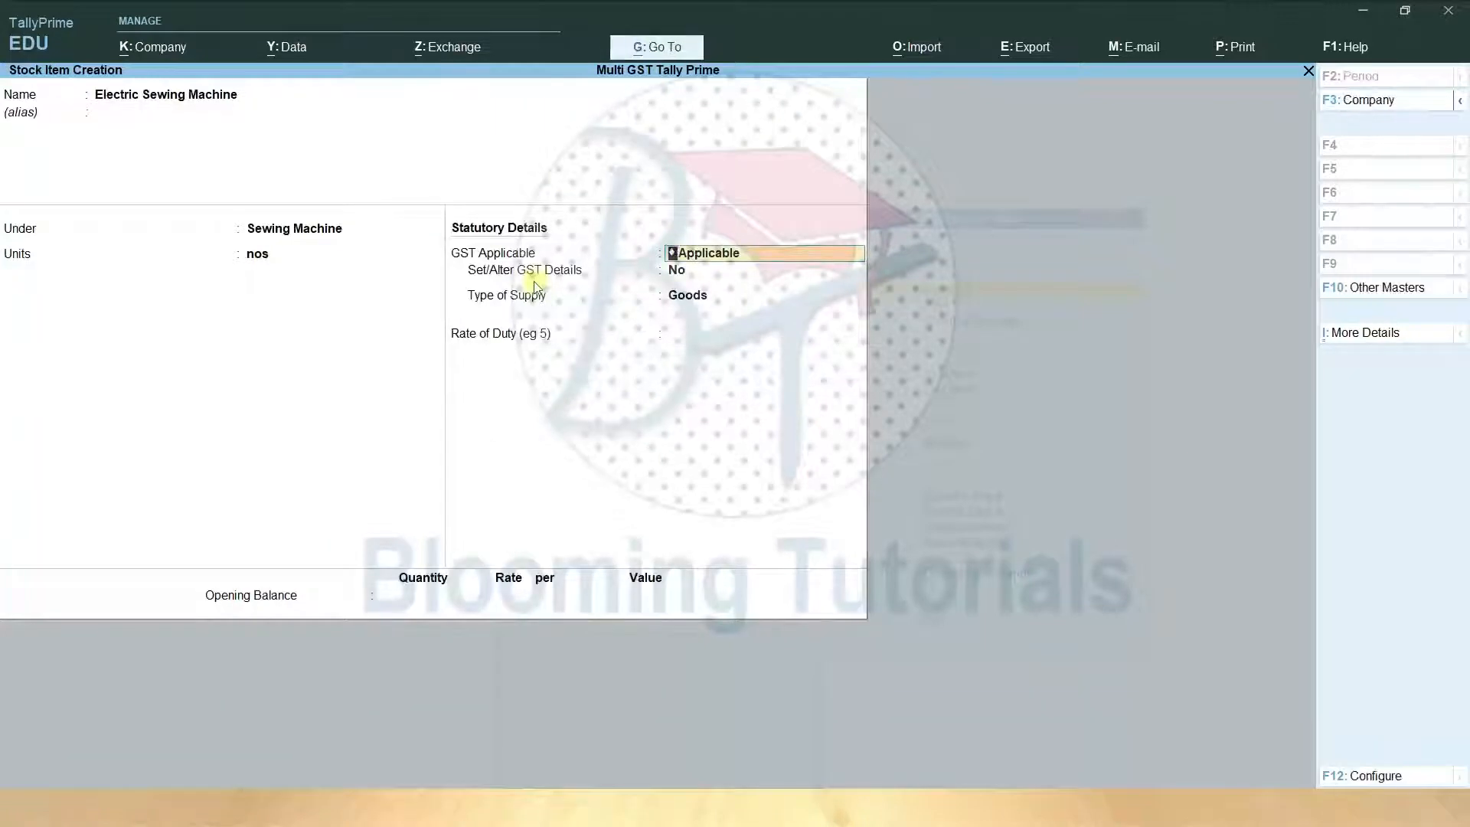
- Keep GST applicable without altering its details, enter 12 as the rate of duty and save Electric Sewing Machine
{"action": "key", "text": "Return"}
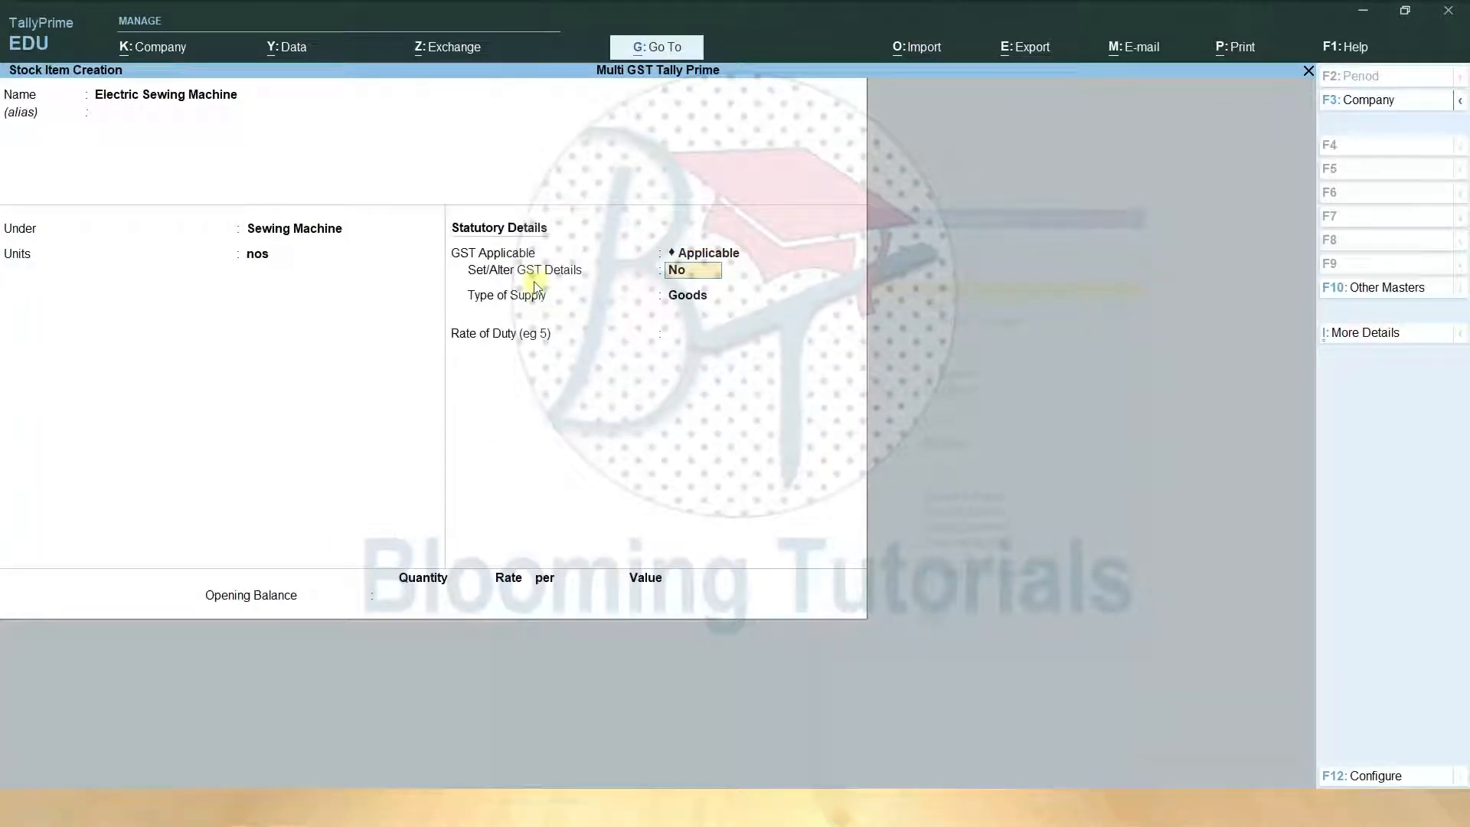
{"action": "key", "text": "Return"}
{"action": "key", "text": "Return"}
{"action": "type", "text": "12"}
{"action": "key", "text": "Return"}
{"action": "key", "text": "Return"}
{"action": "key", "text": "Return"}
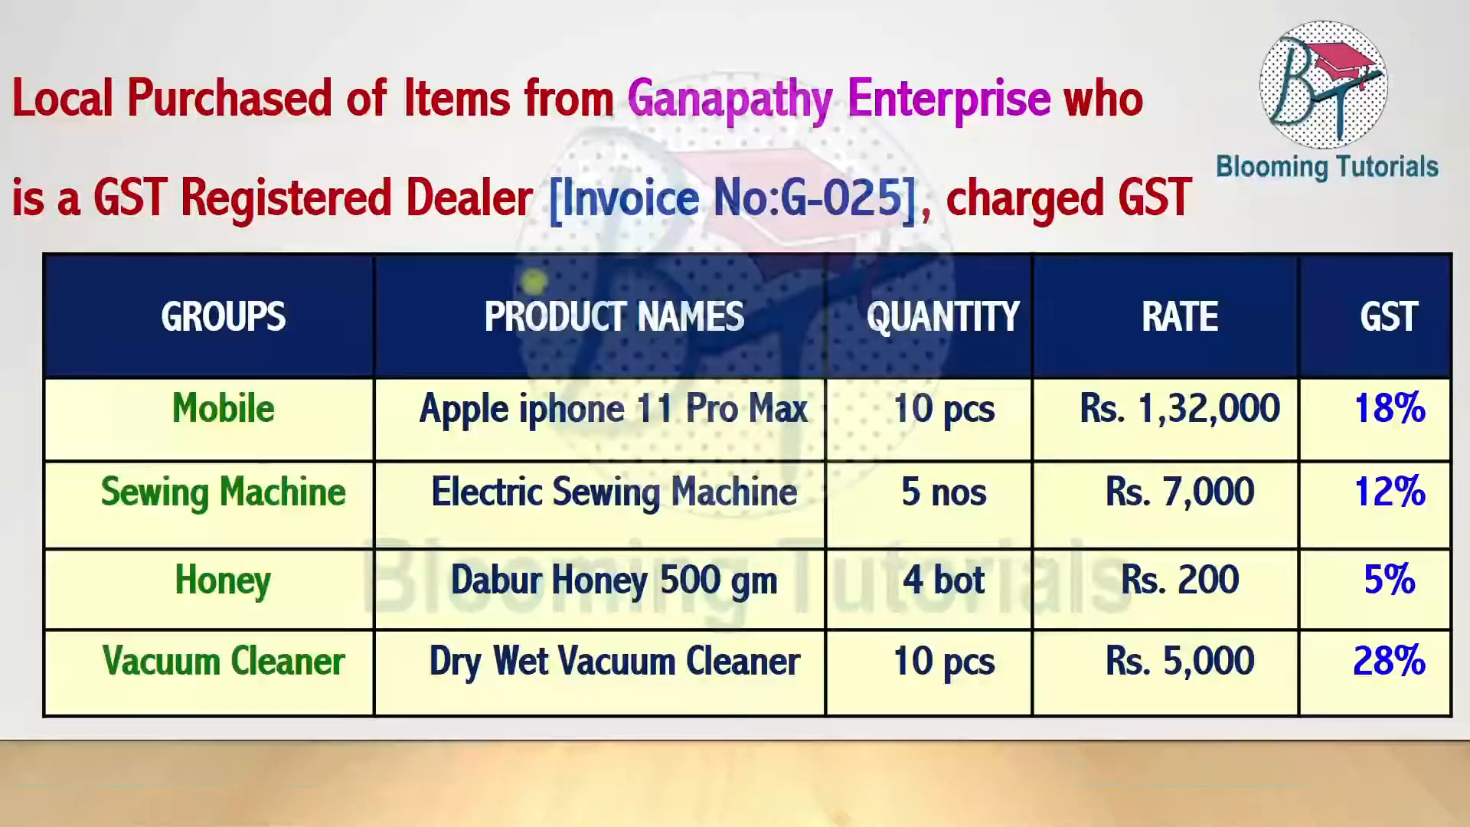
- Name a new stock item Dabour Honey 500gm and place it under the Honey group
{"action": "key", "text": "alt+Tab"}
{"action": "type", "text": "Dabour Honey"}
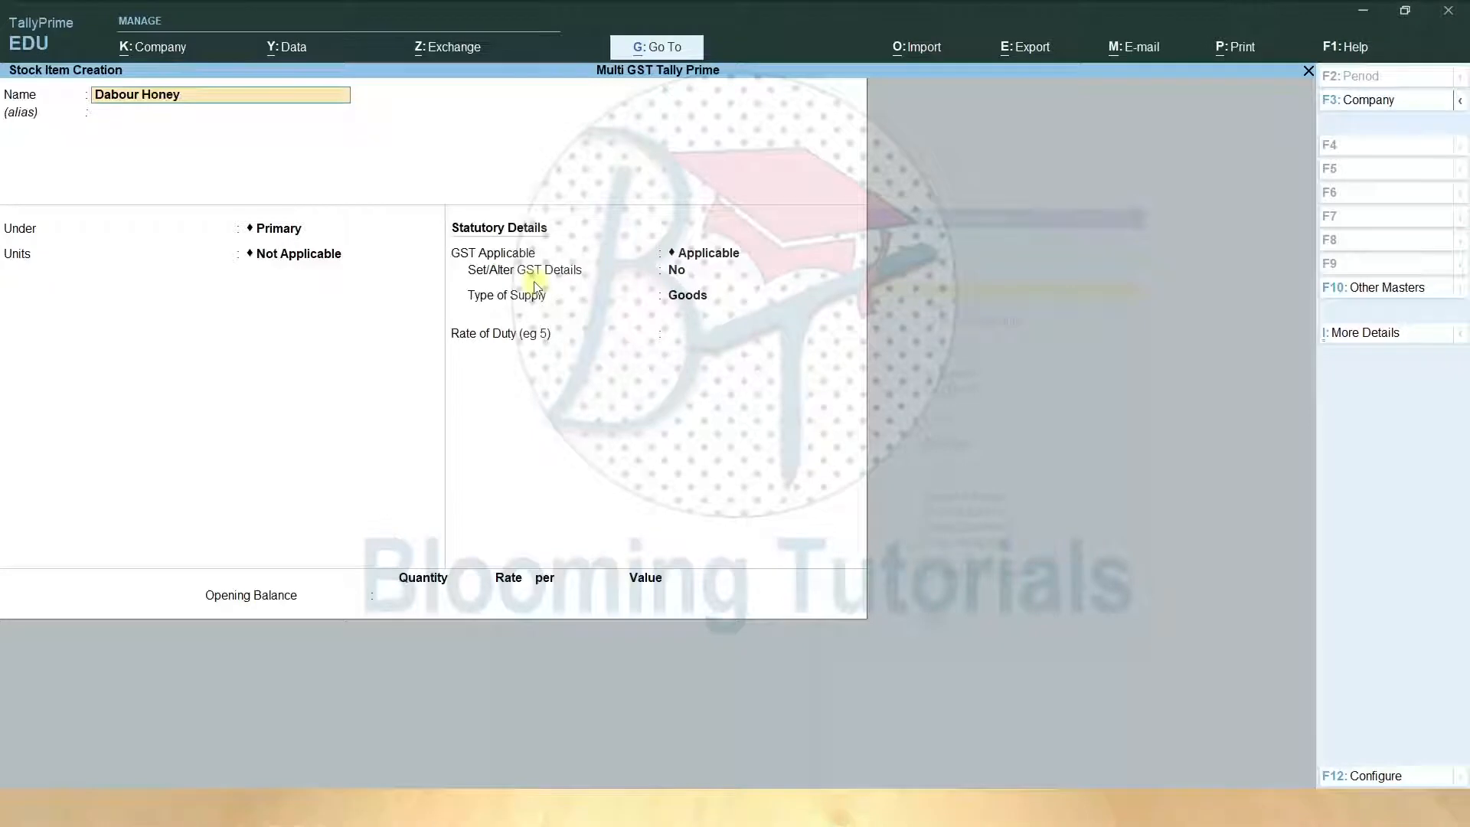
{"action": "type", "text": " 500gm"}
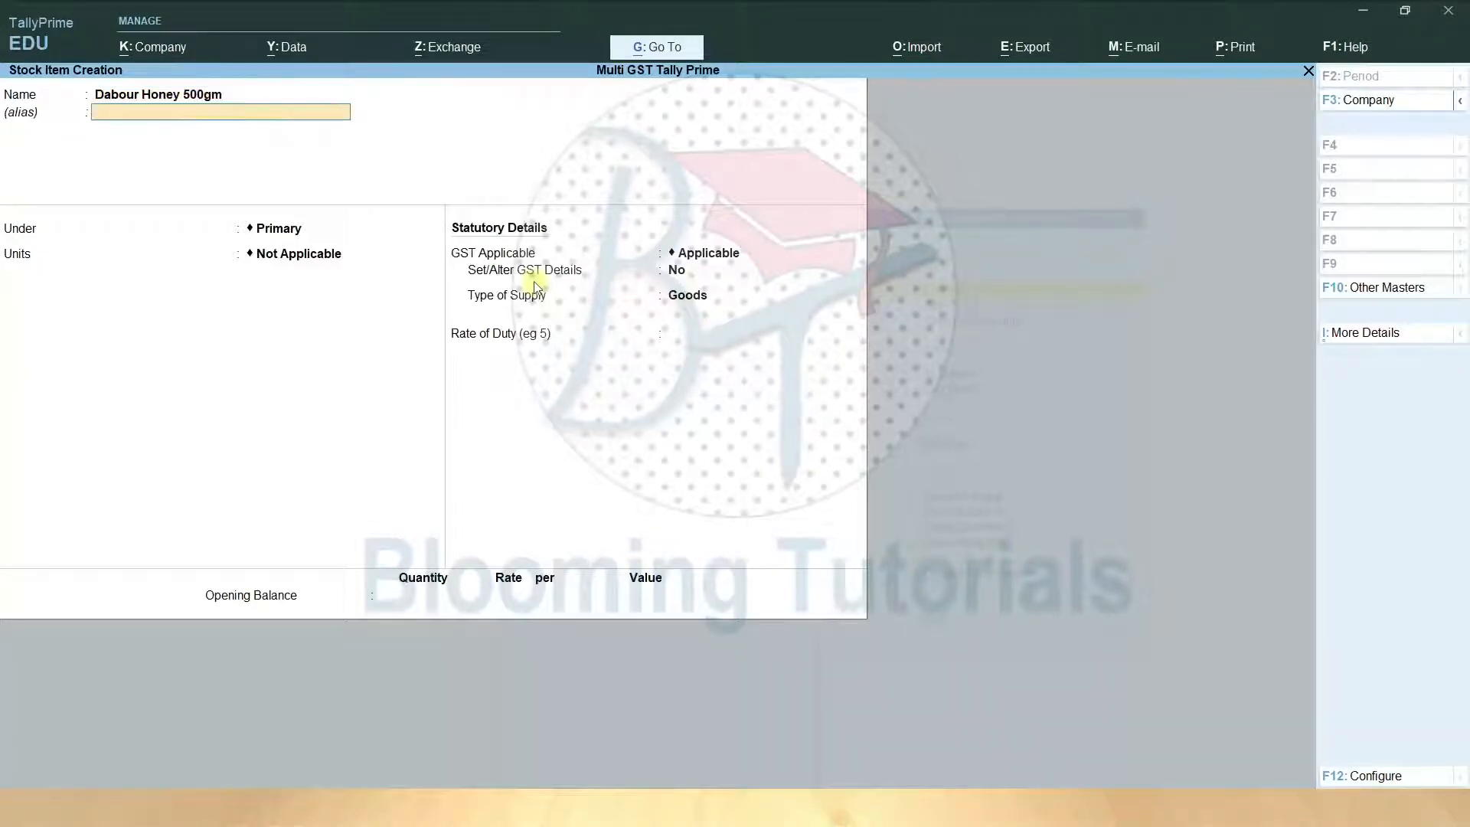
{"action": "key", "text": "Return"}
{"action": "type", "text": "h"}
{"action": "key", "text": "Return"}
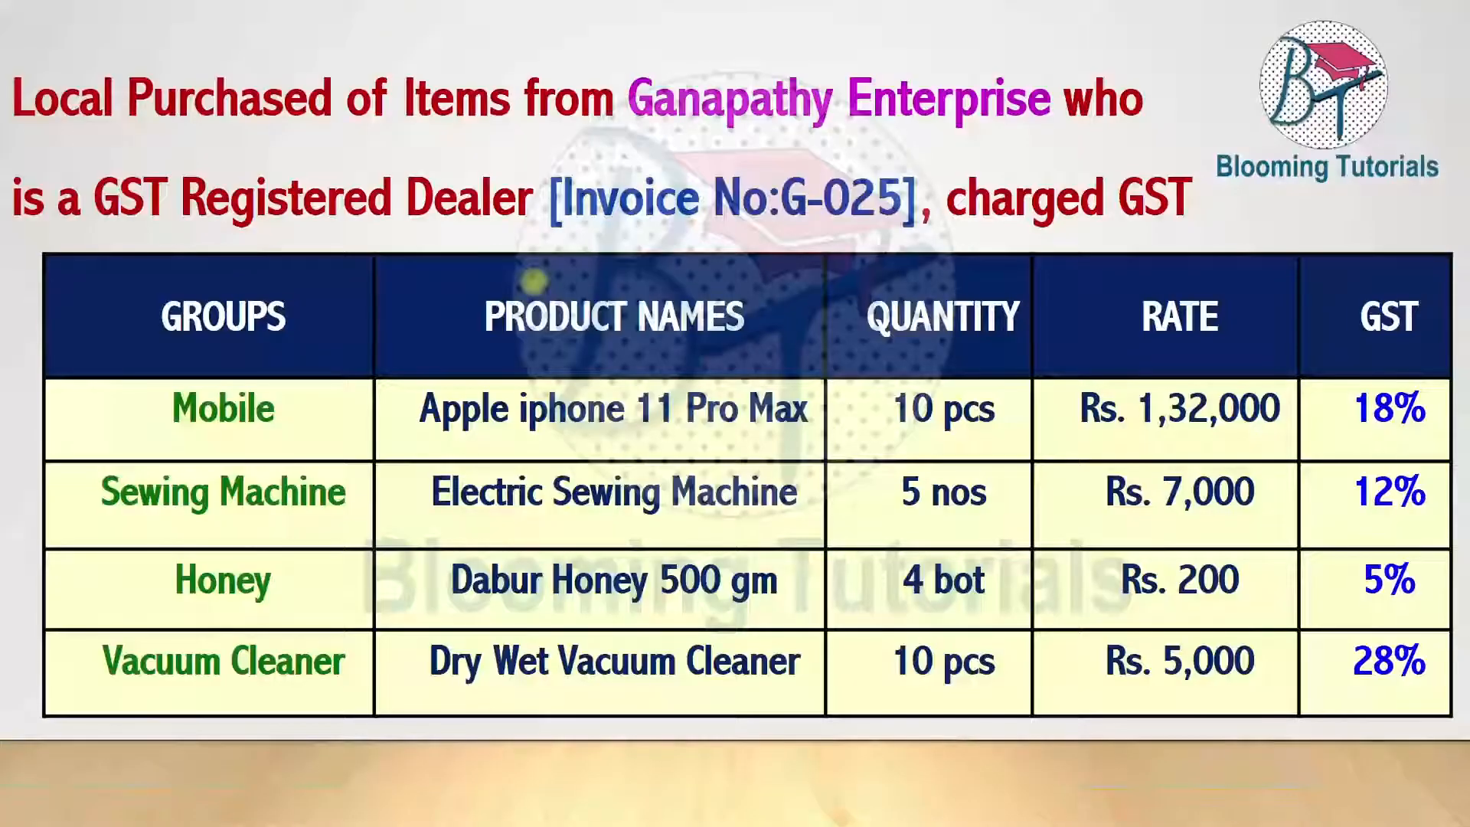
- Create the unit btl with formal name Bottles and quantity code BTL-BOTTLES, assign it to Dabour Honey 500gm and save the item
{"action": "key", "text": "alt+Tab"}
{"action": "key", "text": "alt+c"}
{"action": "type", "text": "btl"}
{"action": "key", "text": "Return"}
{"action": "type", "text": "Bottles"}
{"action": "key", "text": "Return"}
{"action": "type", "text": "b"}
{"action": "key", "text": "BackSpace"}
{"action": "type", "text": "bt"}
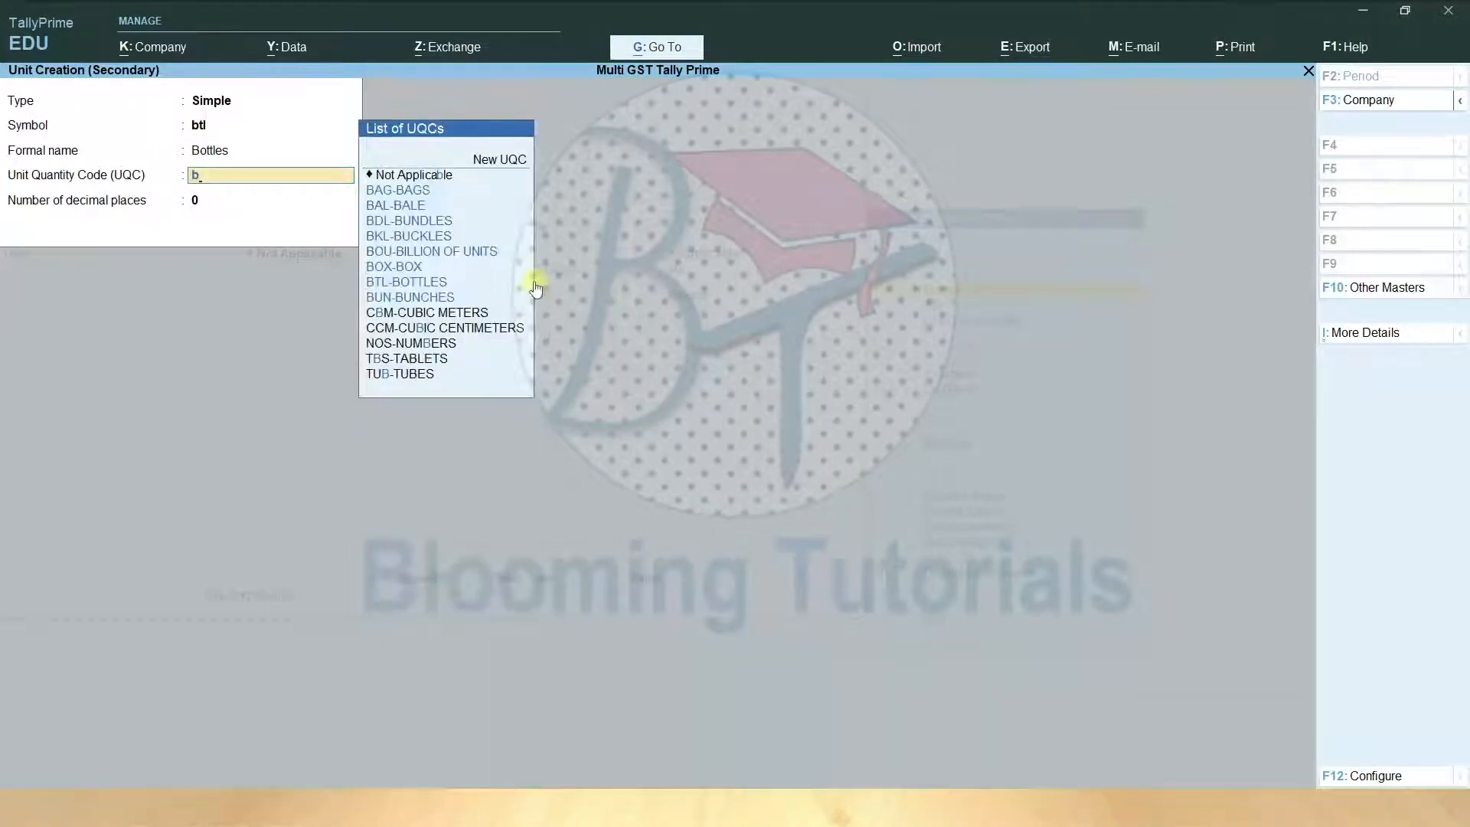
{"action": "key", "text": "Return"}
{"action": "key", "text": "Return"}
{"action": "key", "text": "y"}
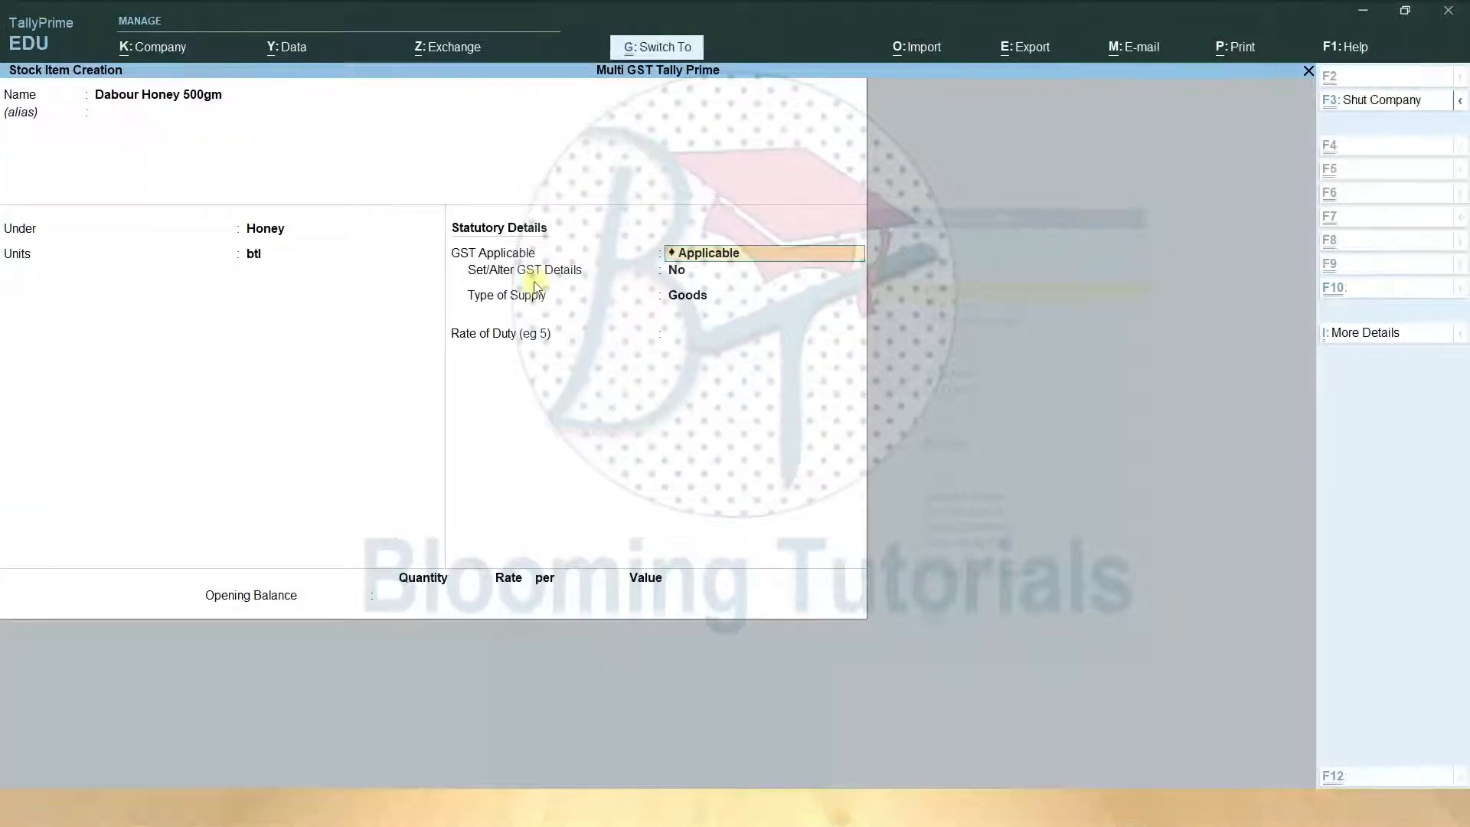
{"action": "key", "text": "ctrl+a"}
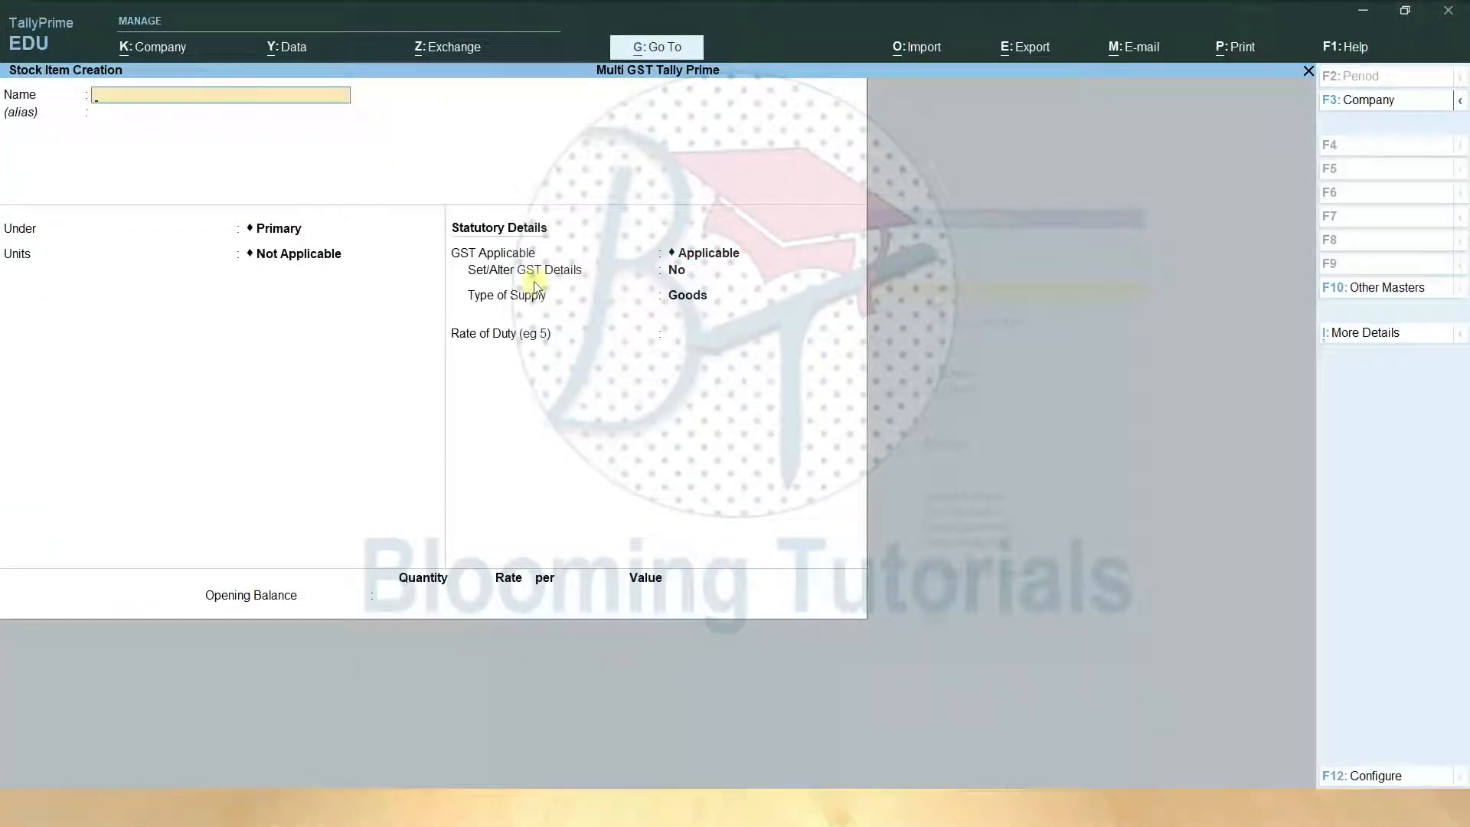
- Name a new stock item Dry Wet Vaccum Cleaner and place it under the Vaccum Cleaner group
{"action": "key", "text": "alt+Tab"}
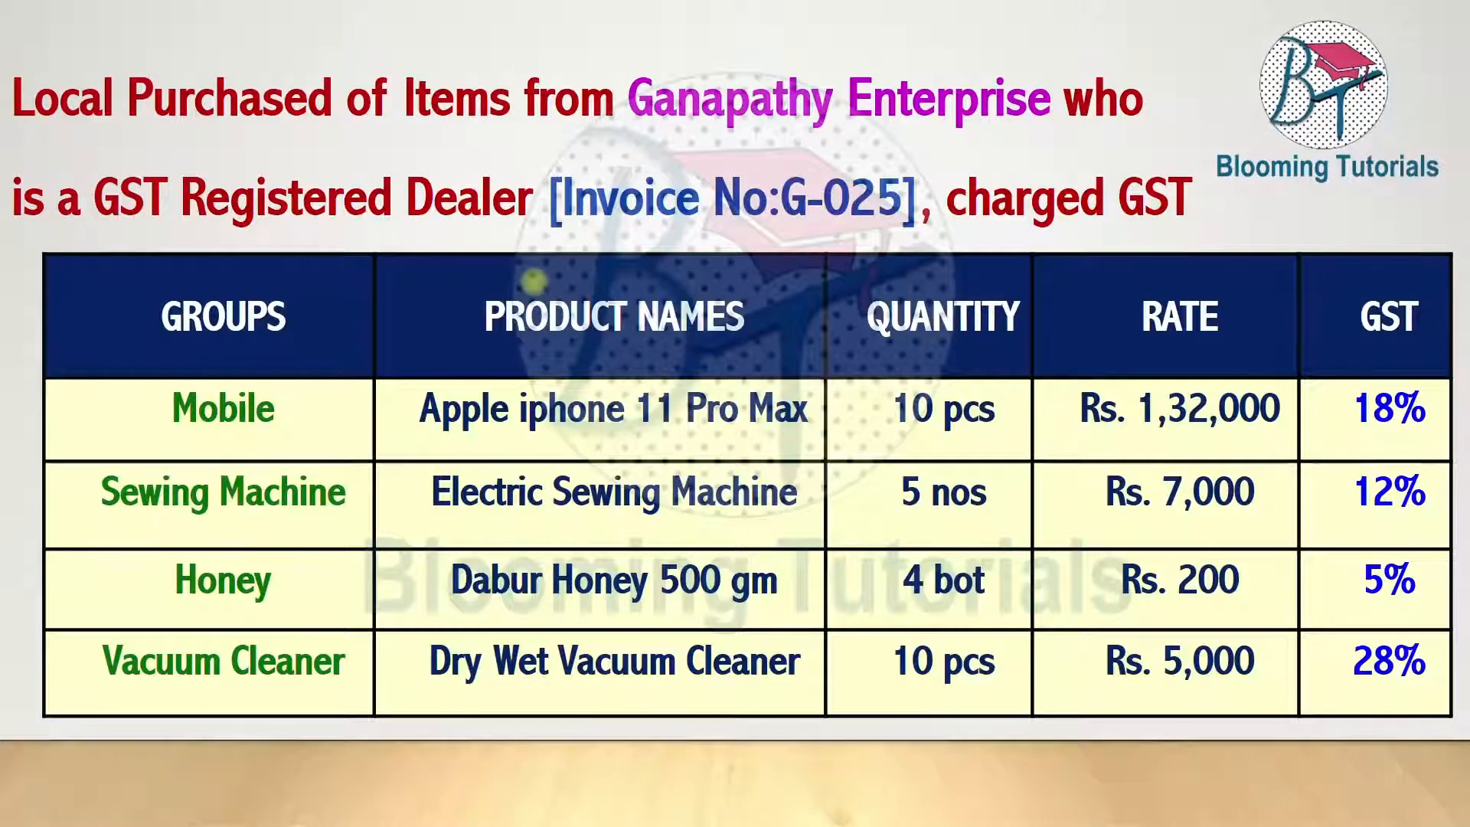
{"action": "key", "text": "alt+Tab"}
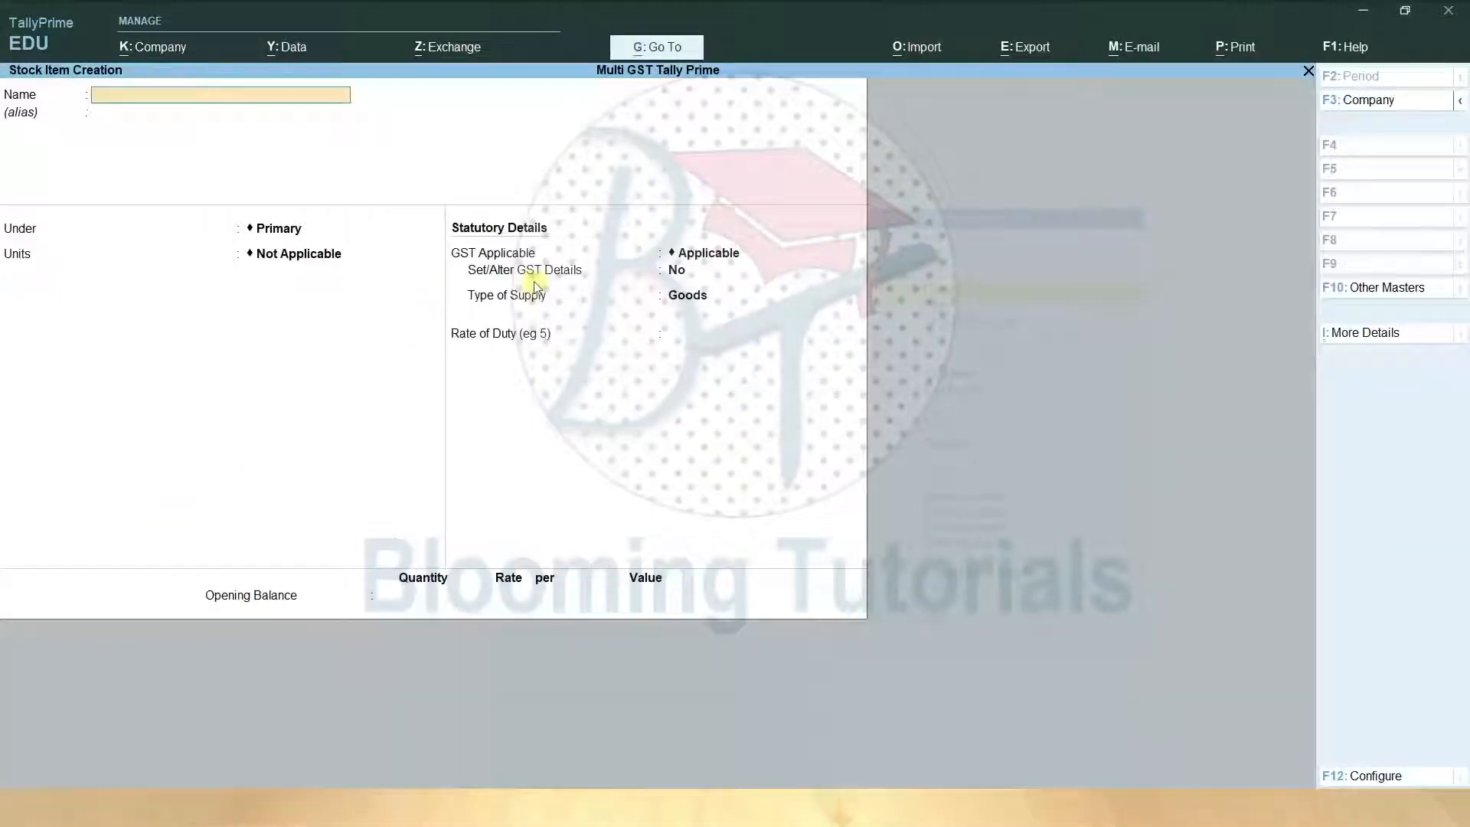
{"action": "type", "text": "Dry Wet Vaccum cleaner"}
{"action": "key", "text": "Return"}
{"action": "key", "text": "Return"}
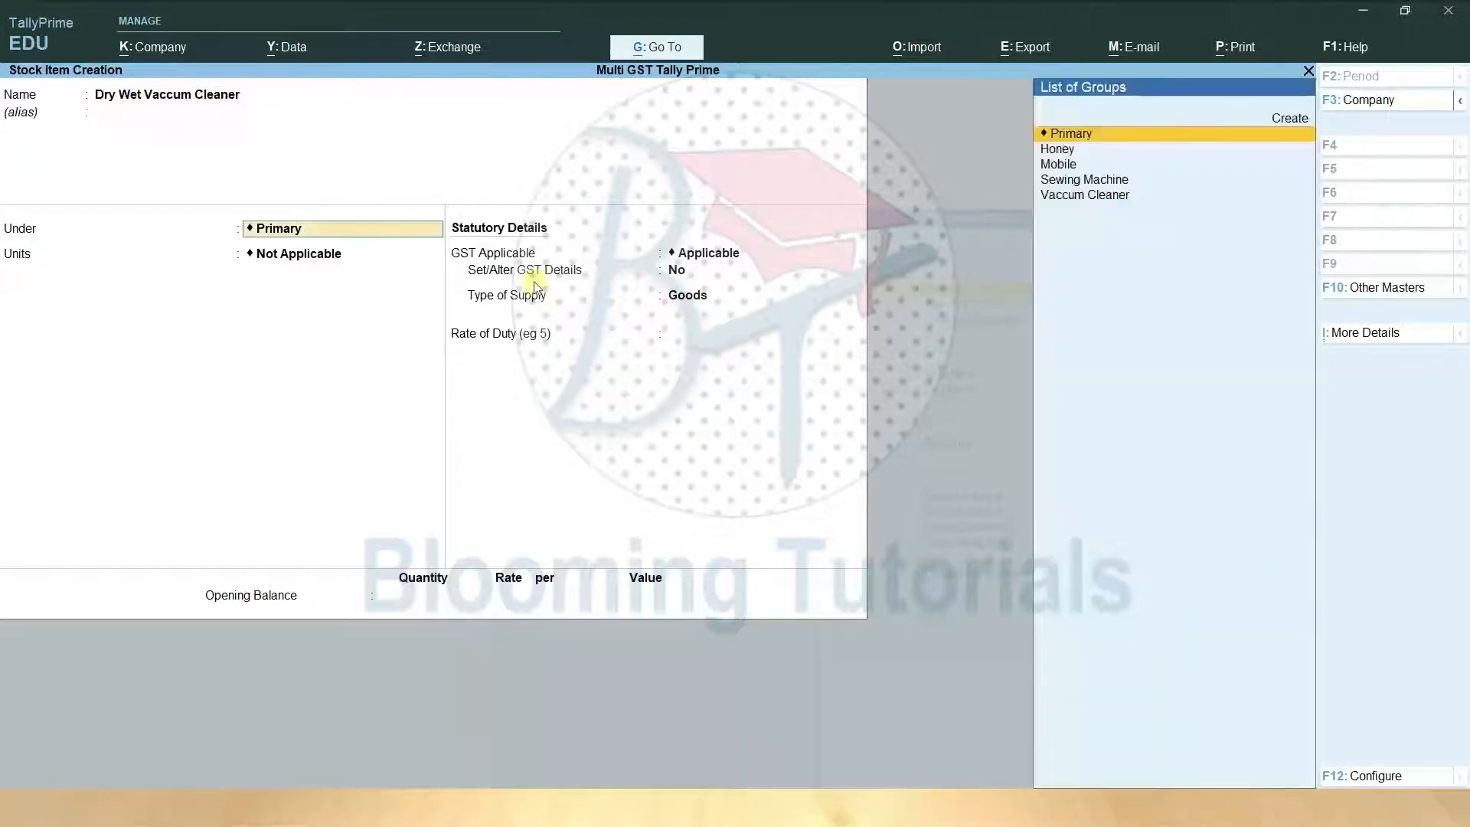
{"action": "key", "text": "Down"}
{"action": "key", "text": "Down"}
{"action": "key", "text": "Down"}
{"action": "key", "text": "Down"}
{"action": "key", "text": "Return"}
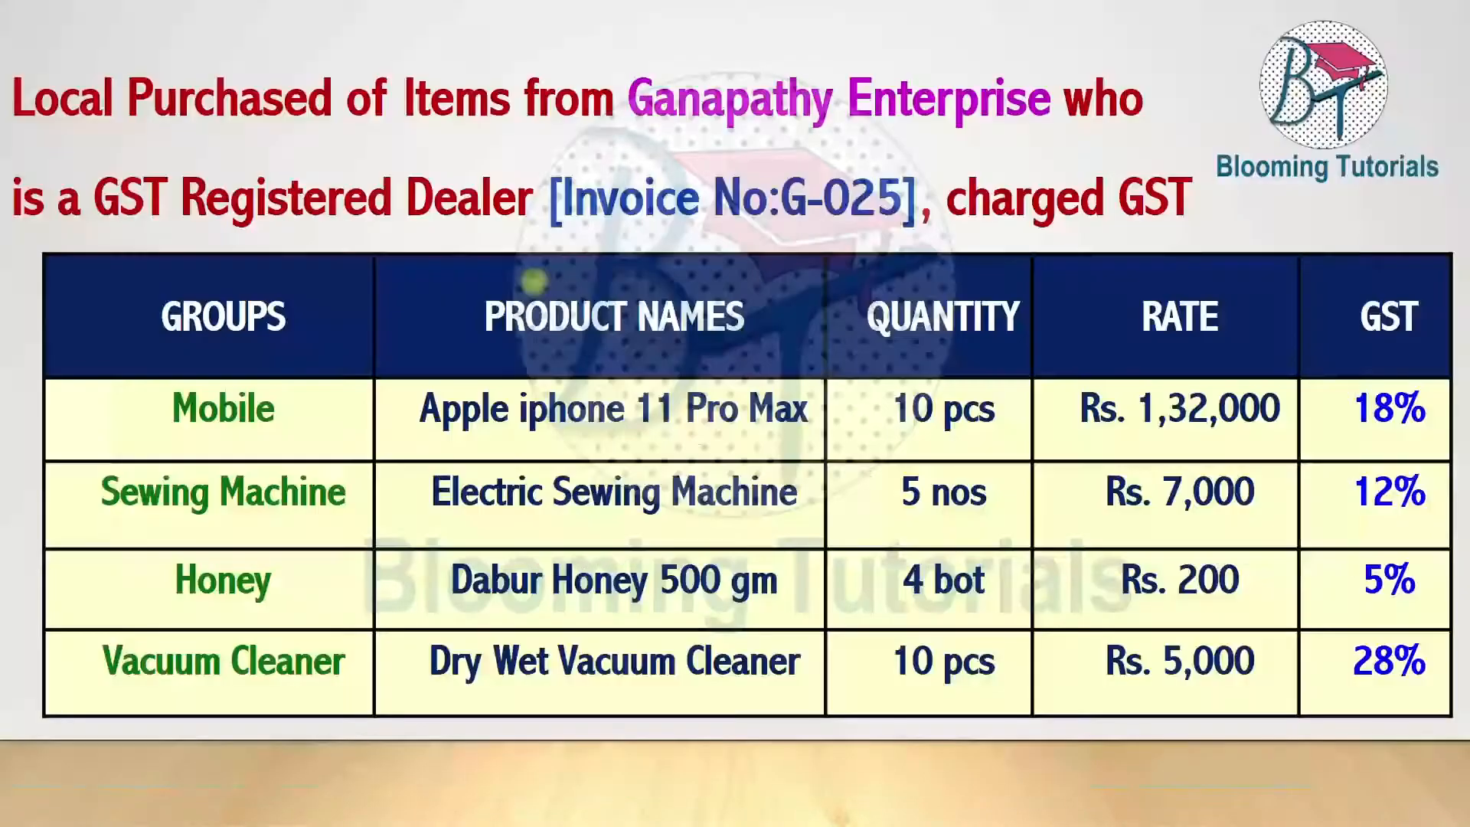
- Assign the unit pcs to Dry Wet Vaccum Cleaner, save it and leave stock item creation for the Gateway of Tally
{"action": "key", "text": "alt+Tab"}
{"action": "key", "text": "Down"}
{"action": "key", "text": "Down"}
{"action": "key", "text": "Down"}
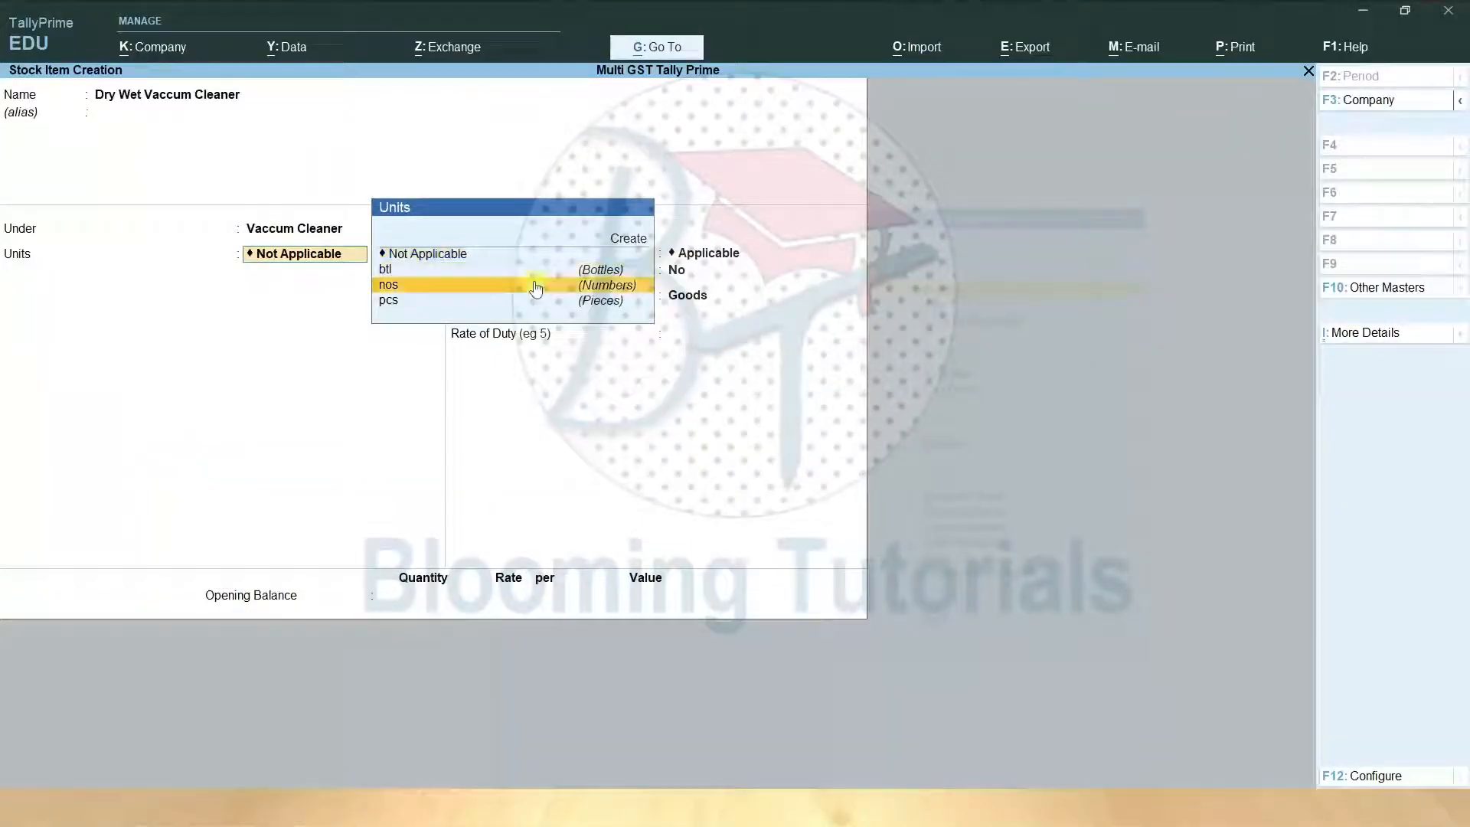
{"action": "key", "text": "Return"}
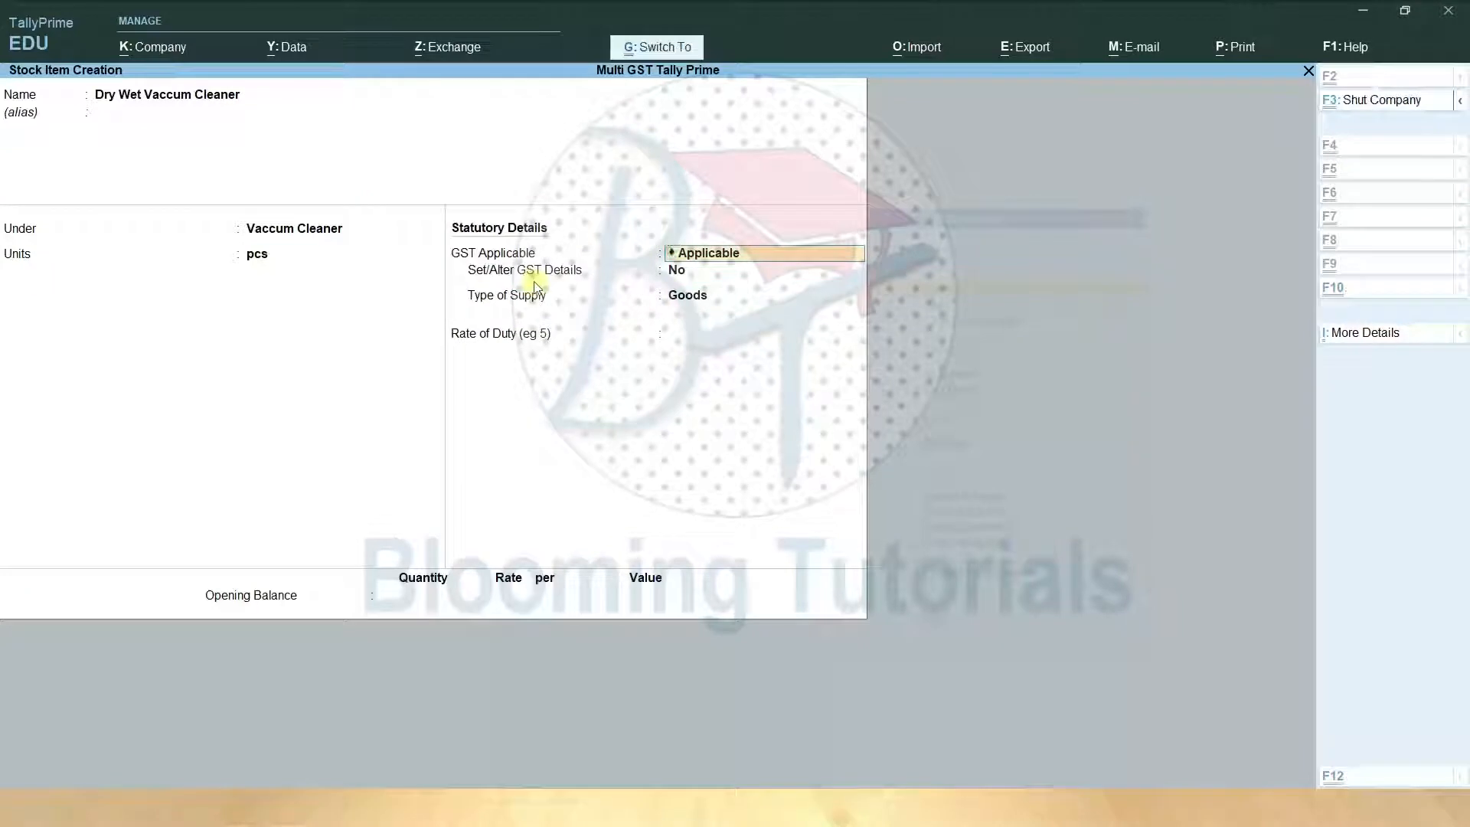
{"action": "key", "text": "ctrl+a"}
{"action": "key", "text": "Escape"}
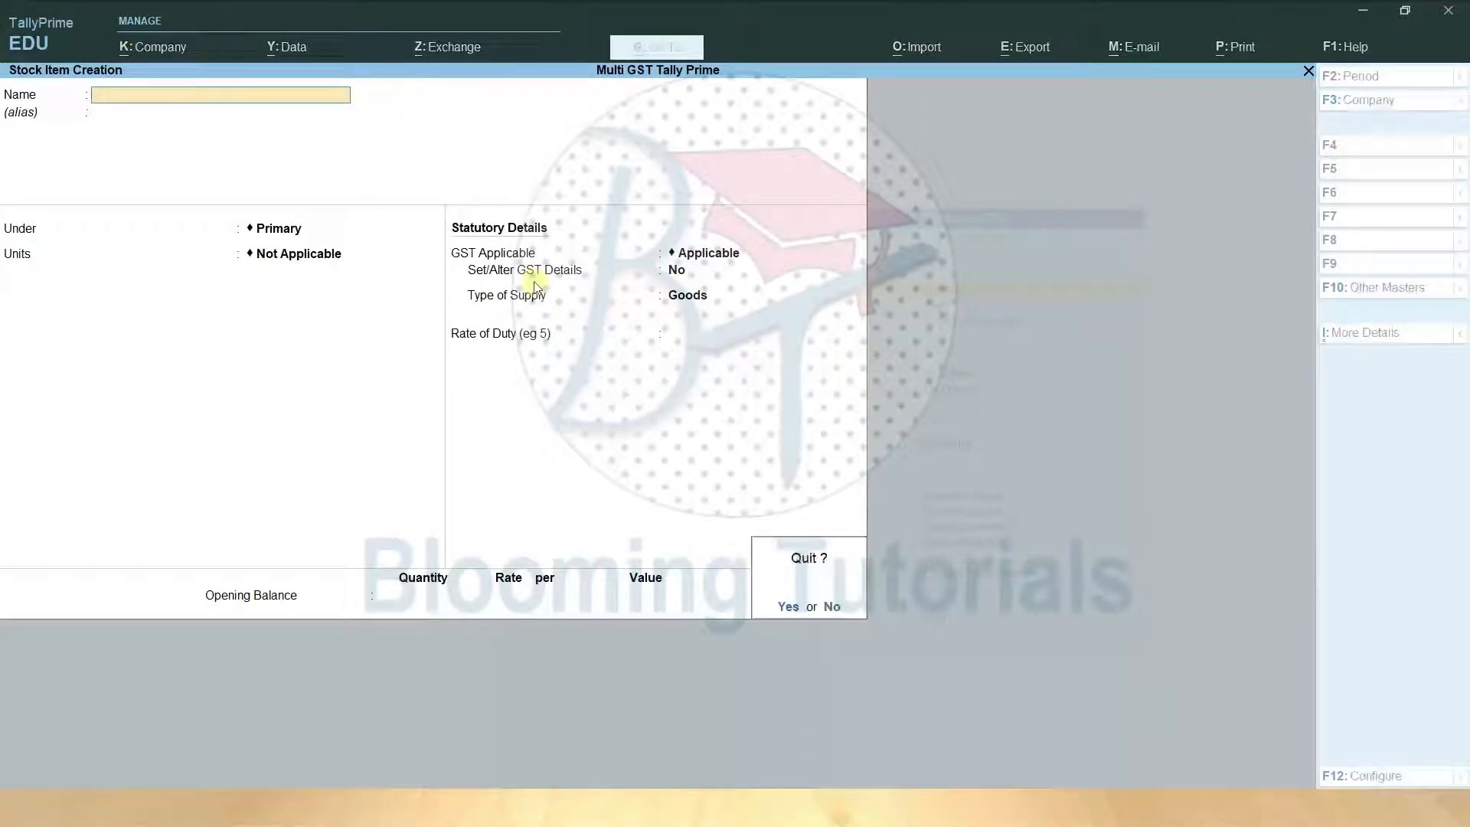
{"action": "key", "text": "Return"}
{"action": "key", "text": "Escape"}
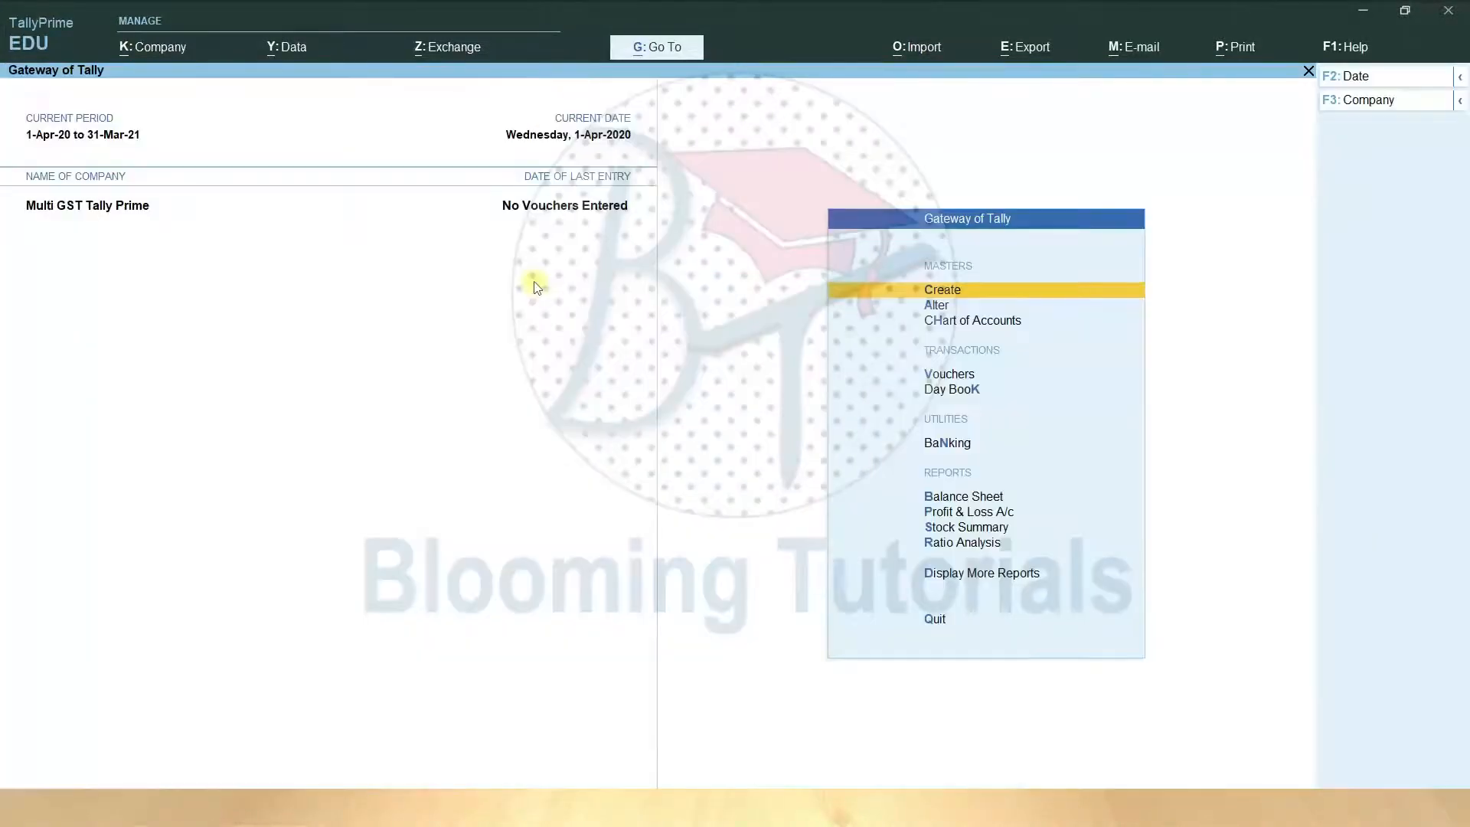
- Review the alteration lists of stock items and stock groups, and return to the Gateway of Tally
{"action": "key", "text": "Down"}
{"action": "key", "text": "Return"}
{"action": "key", "text": "Down"}
{"action": "key", "text": "Down"}
{"action": "key", "text": "Down"}
{"action": "key", "text": "Down"}
{"action": "key", "text": "Down"}
{"action": "key", "text": "Down"}
{"action": "key", "text": "Return"}
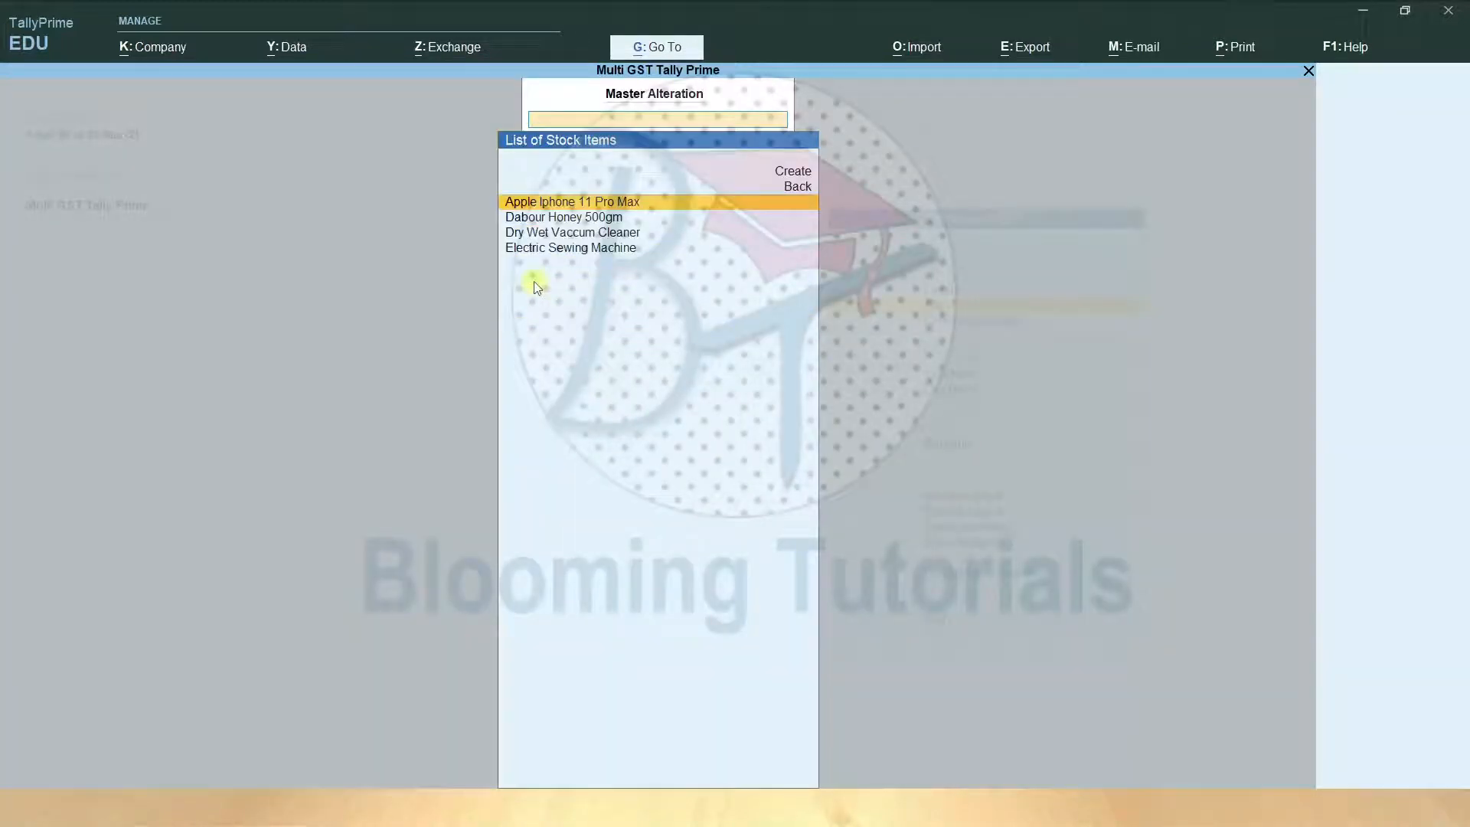
{"action": "key", "text": "Escape"}
{"action": "key", "text": "Up"}
{"action": "key", "text": "Up"}
{"action": "key", "text": "Return"}
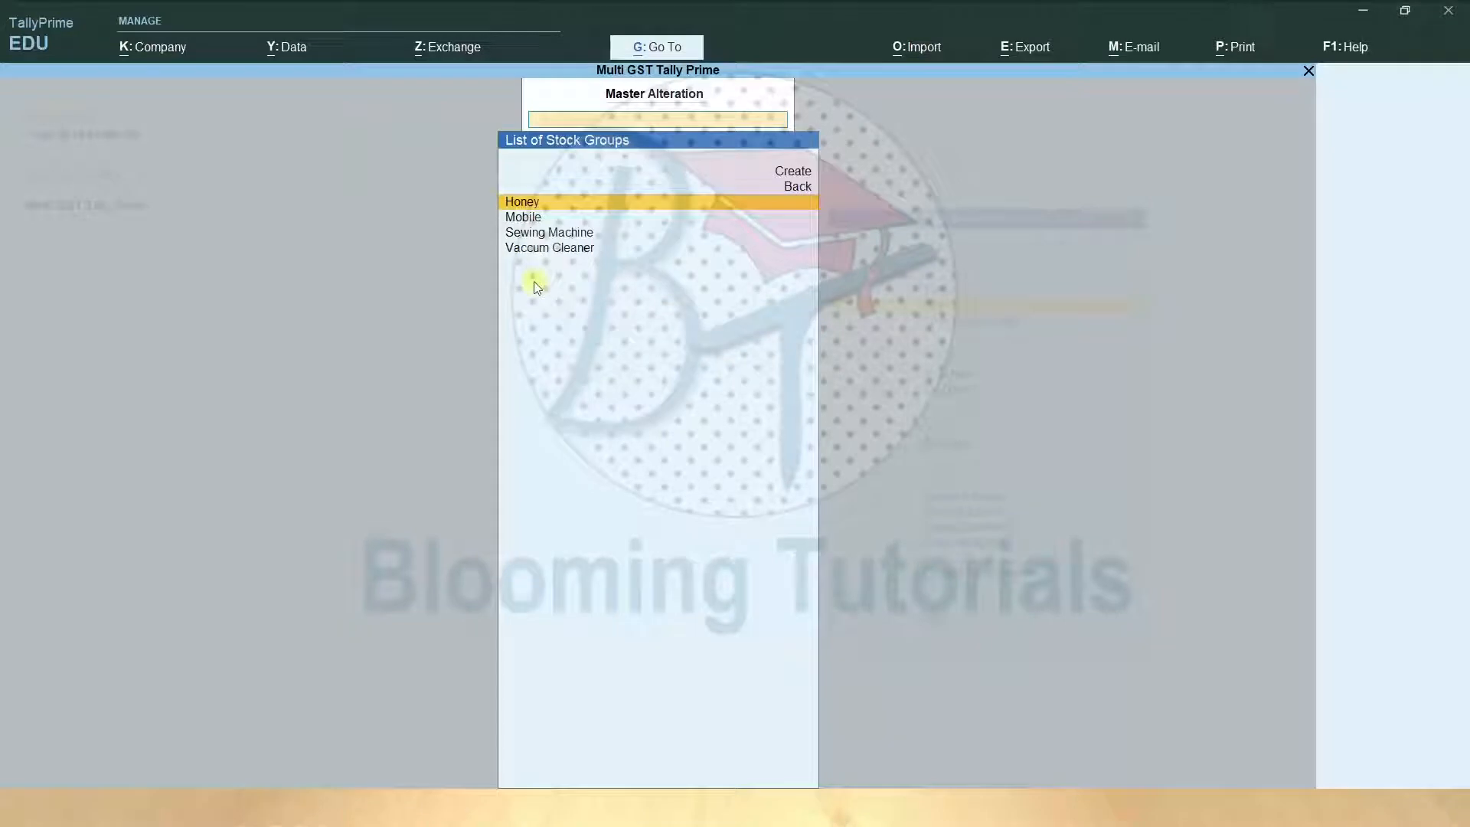
{"action": "key", "text": "Escape"}
{"action": "key", "text": "Escape"}
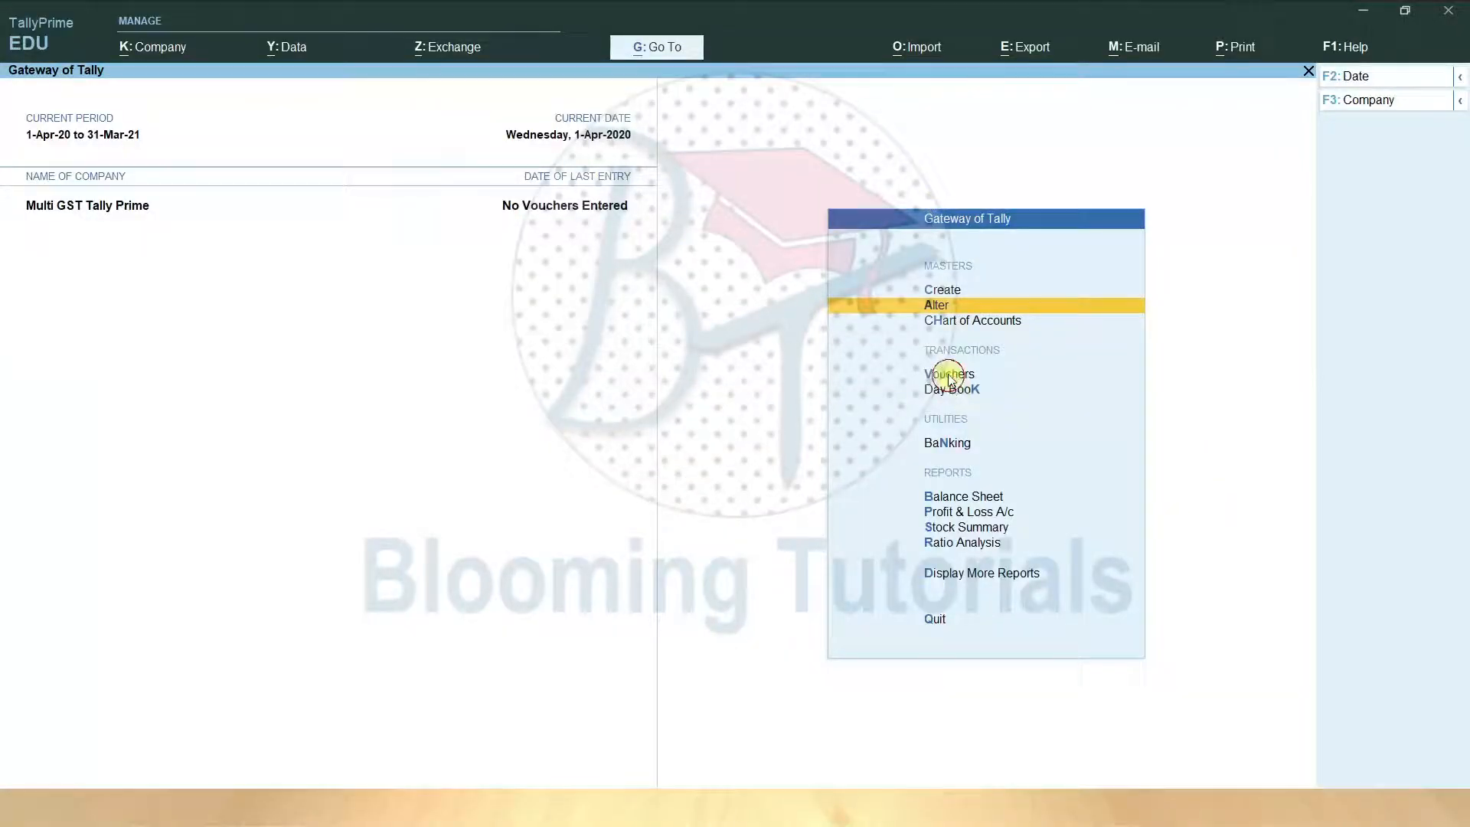
- Start a purchase voucher with supplier invoice number G-025 dated 1-Apr-20 and Ganapathy Enterprise as the party account
{"action": "left_click", "coordinate": [949, 376]}
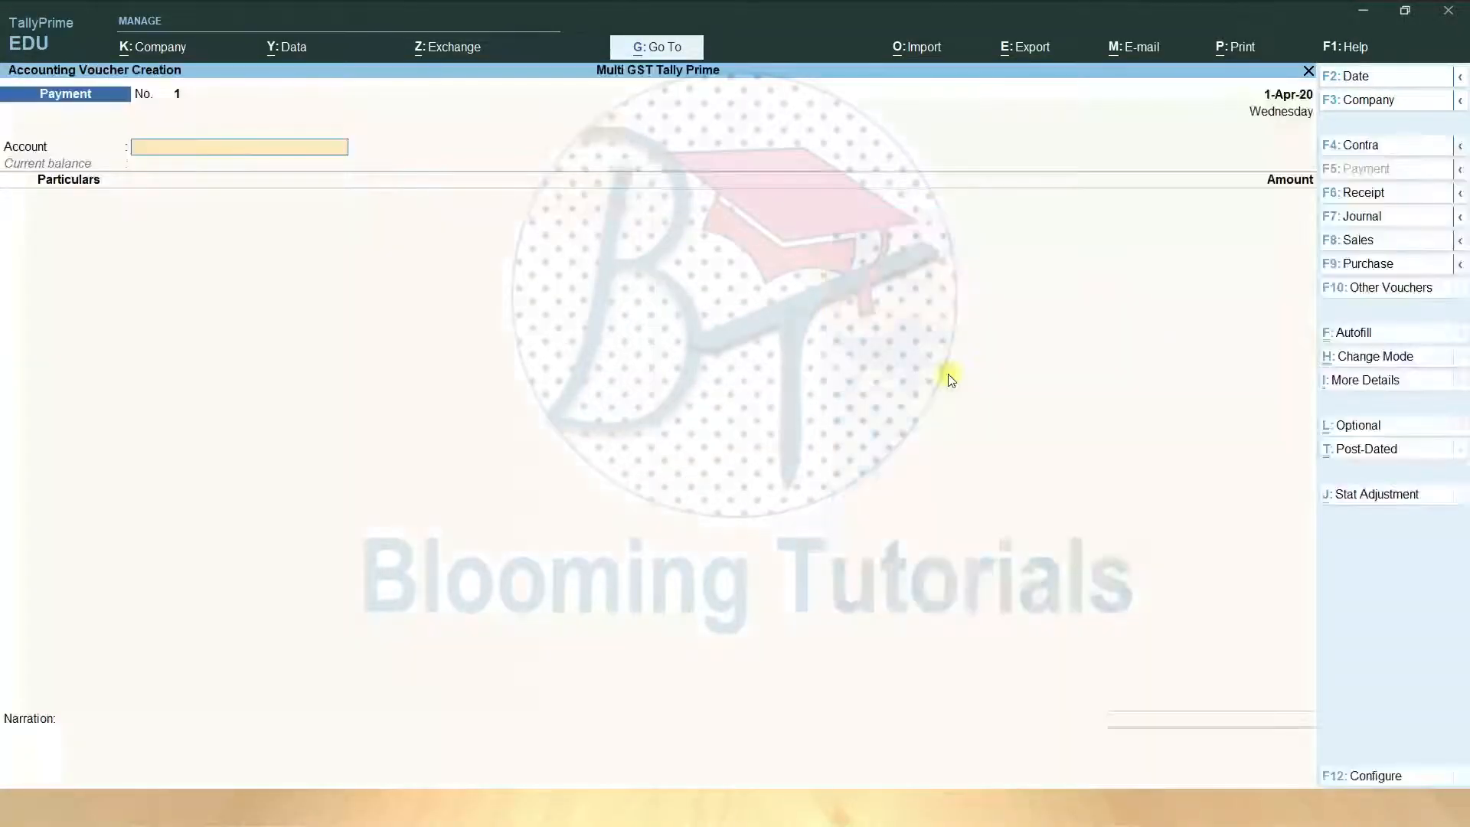
{"action": "left_click", "coordinate": [1371, 264]}
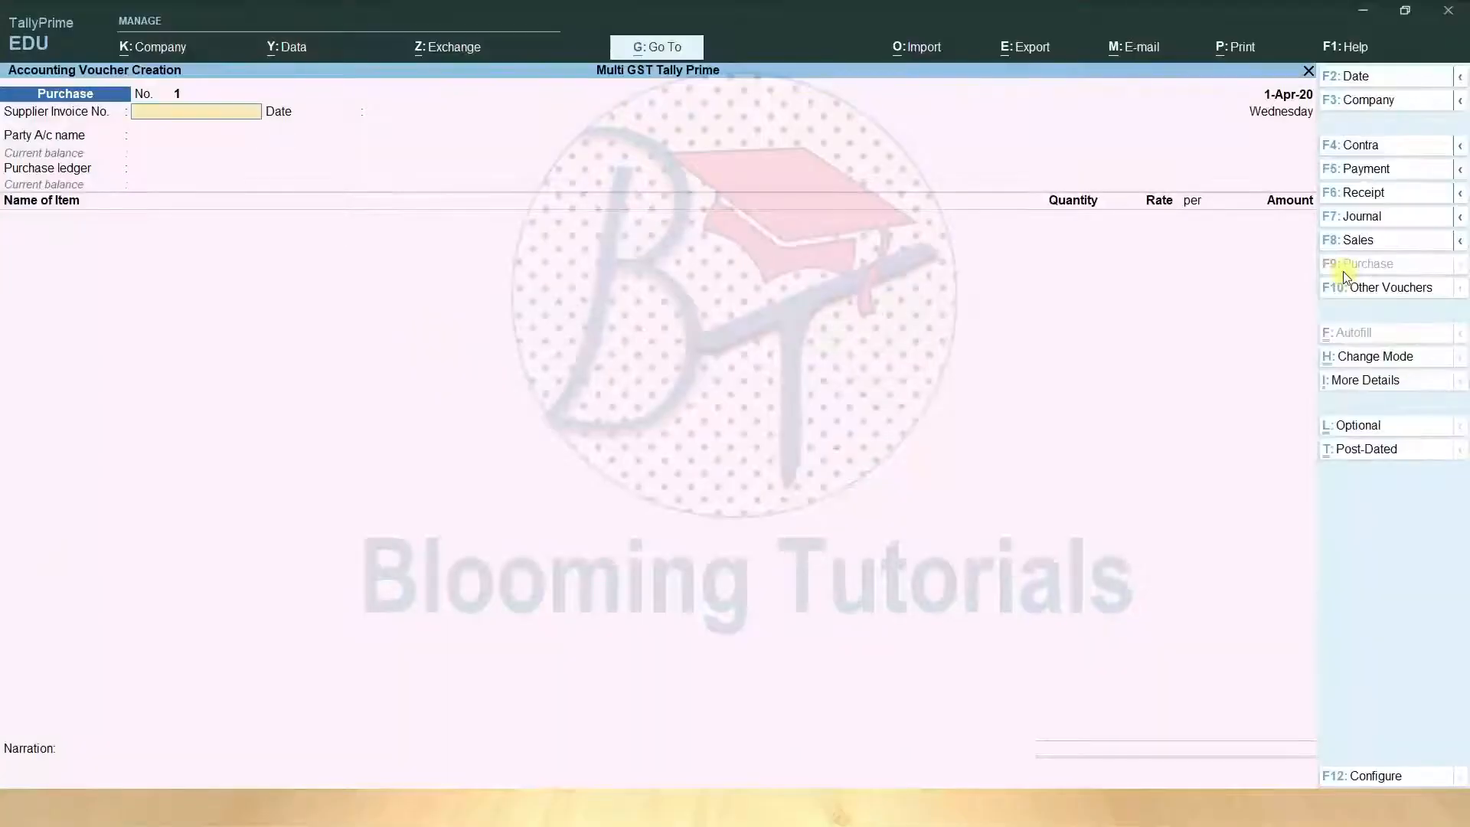
{"action": "type", "text": "G-025"}
{"action": "key", "text": "Return"}
{"action": "key", "text": "Return"}
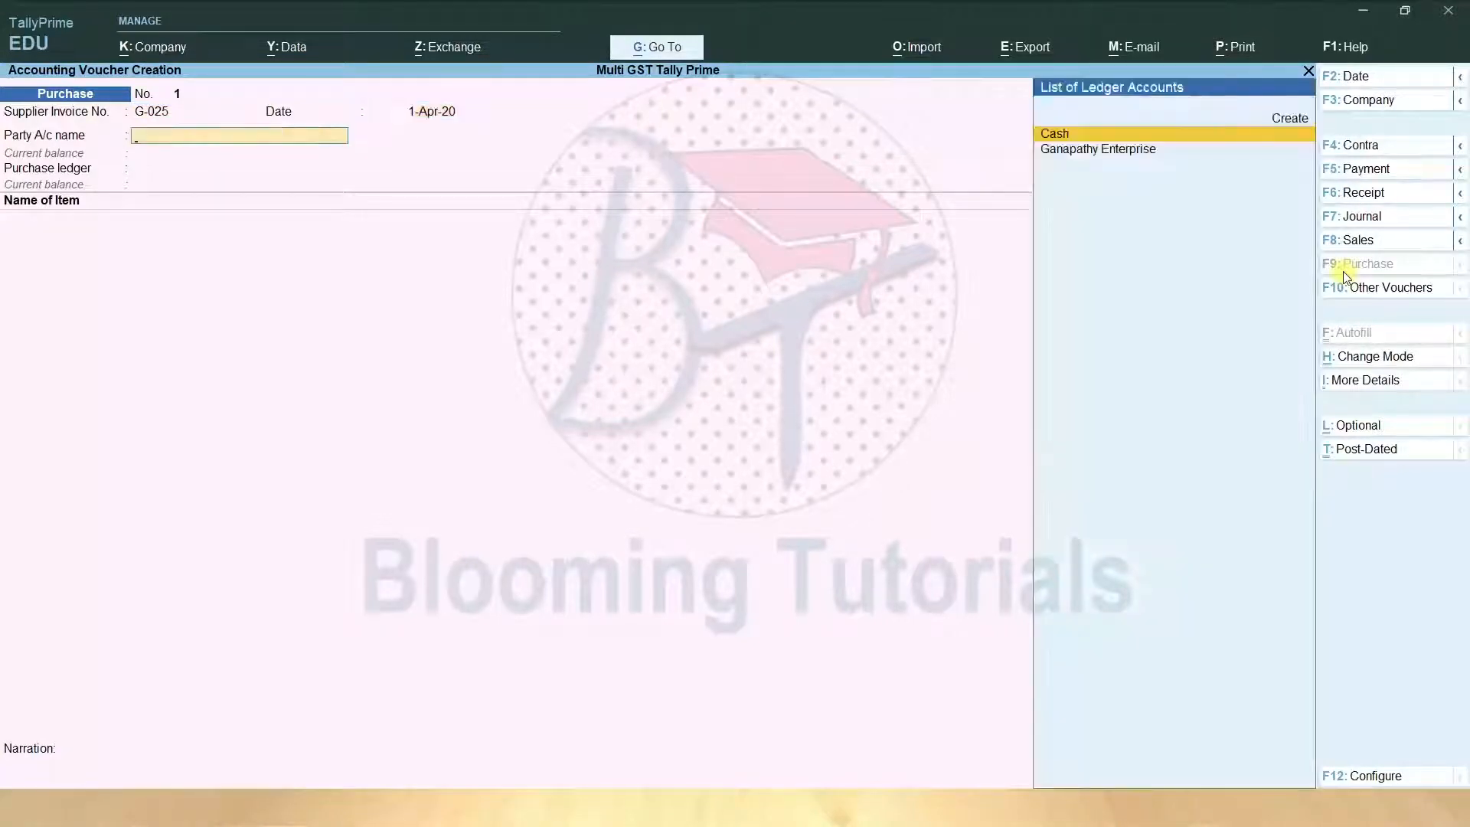
{"action": "key", "text": "Down"}
{"action": "key", "text": "Return"}
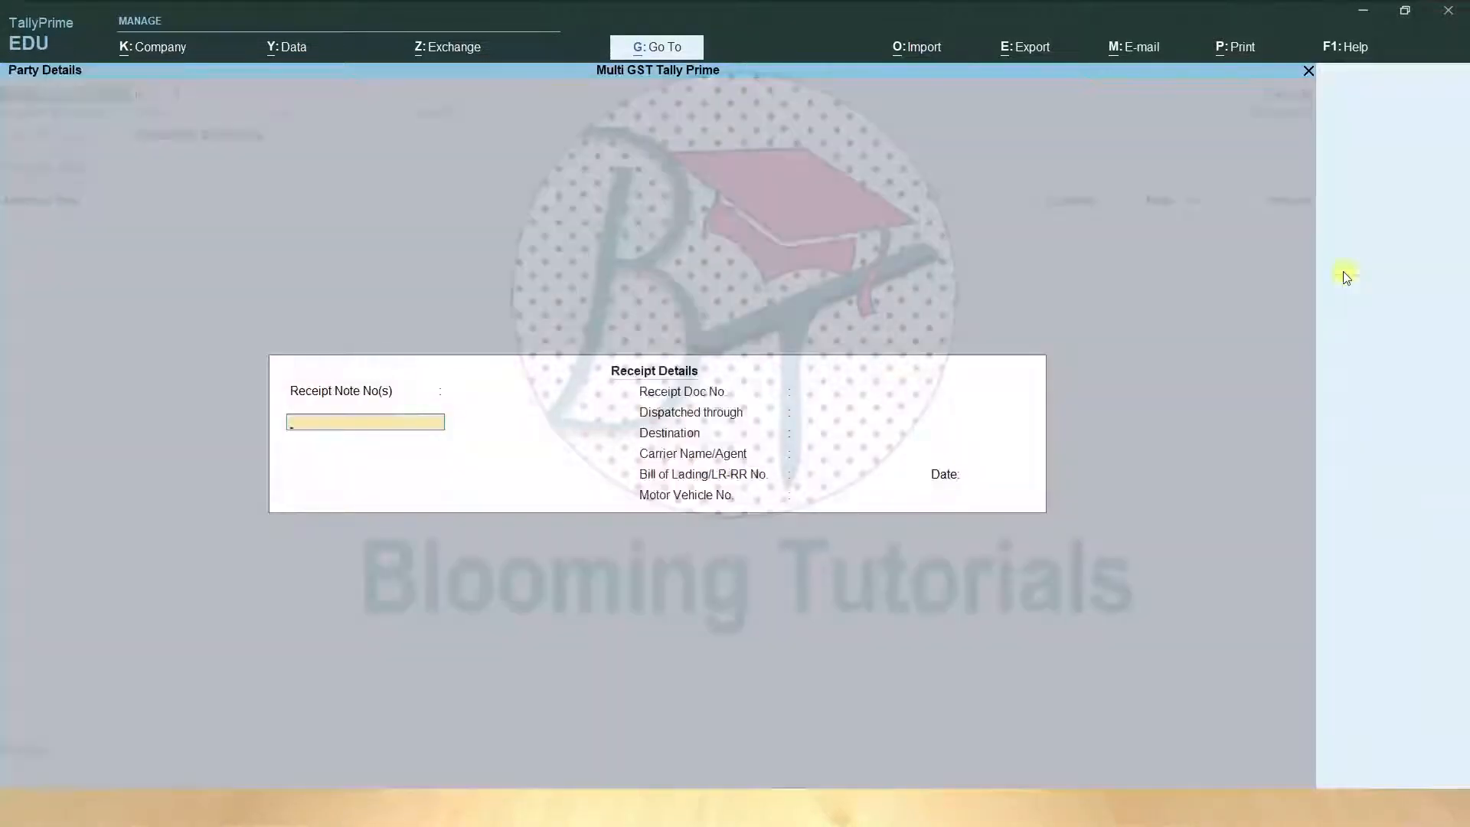
- Accept the receipt and party details unchanged and choose Purchase as the purchase ledger
{"action": "key", "text": "ctrl+a"}
{"action": "key", "text": "ctrl+a"}
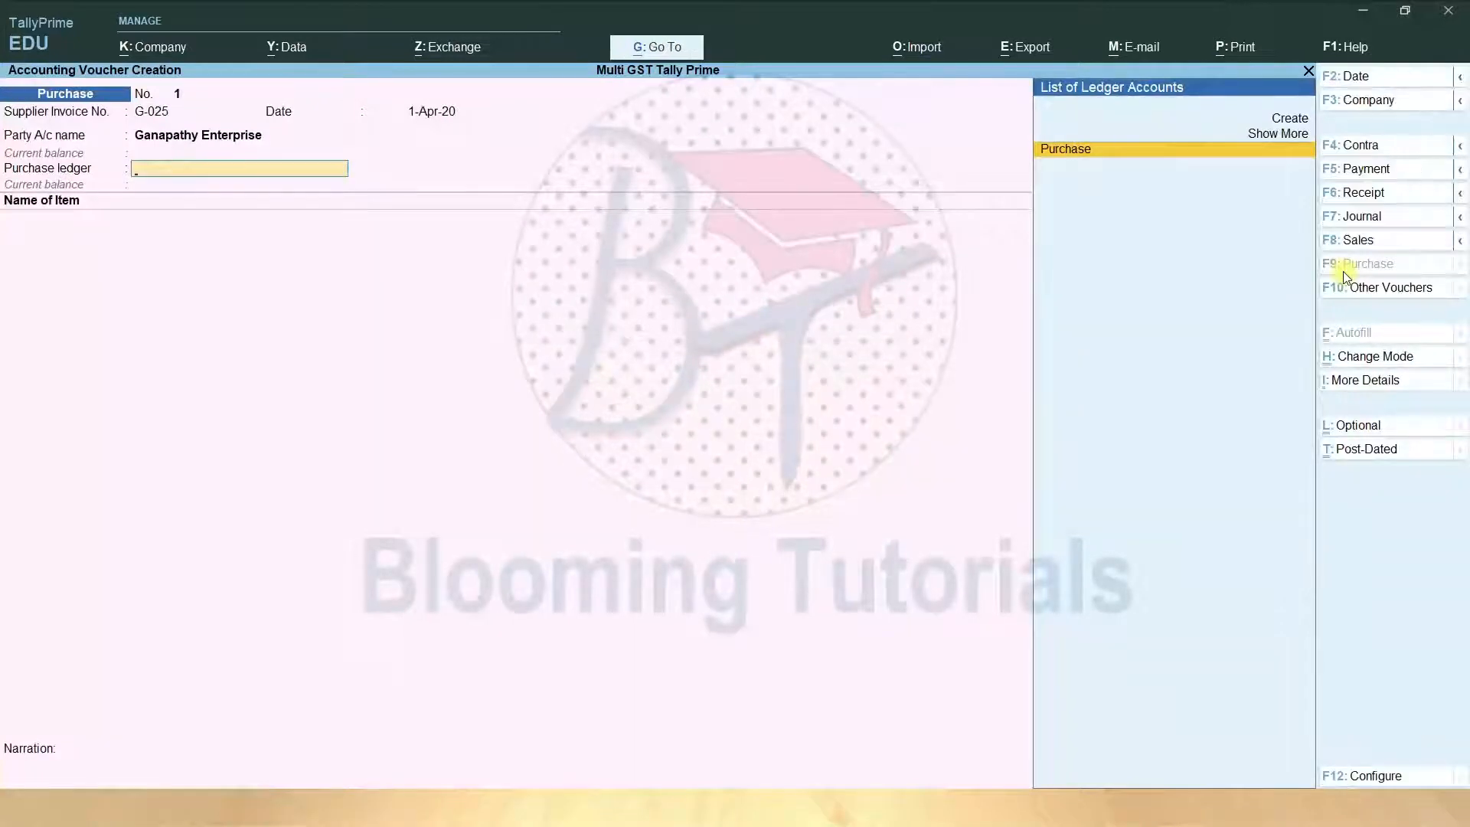
{"action": "key", "text": "Return"}
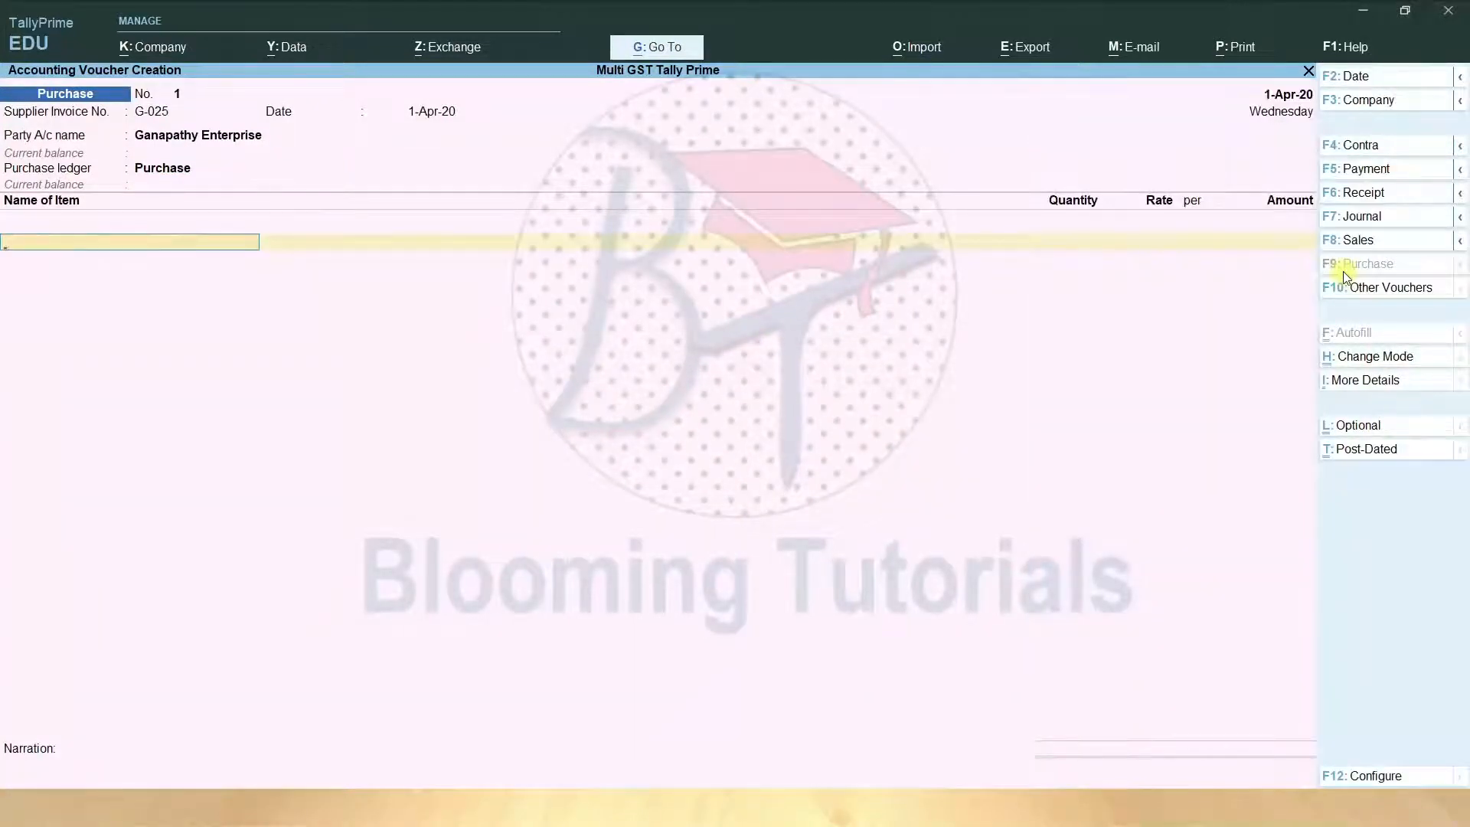
- Add Apple Iphone 11 Pro Max to the purchase voucher with quantity 10 pcs at a rate of 1,32,000
{"action": "key", "text": "Down"}
{"action": "key", "text": "Down"}
{"action": "key", "text": "Down"}
{"action": "key", "text": "Return"}
{"action": "key", "text": "Return"}
{"action": "key", "text": "alt"}
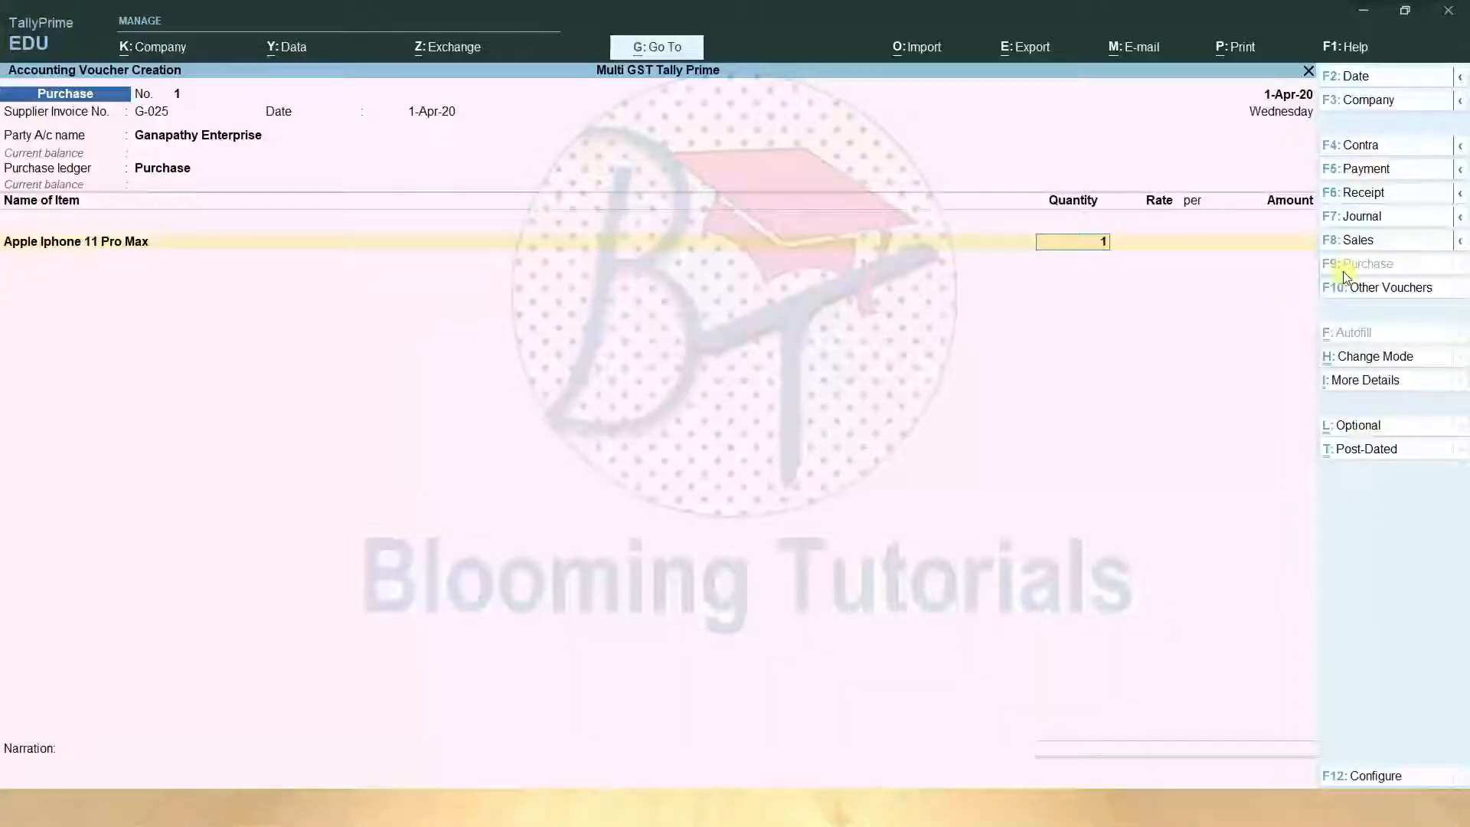
{"action": "type", "text": "10"}
{"action": "key", "text": "Return"}
{"action": "type", "text": "1,32"}
{"action": "key", "text": "alt"}
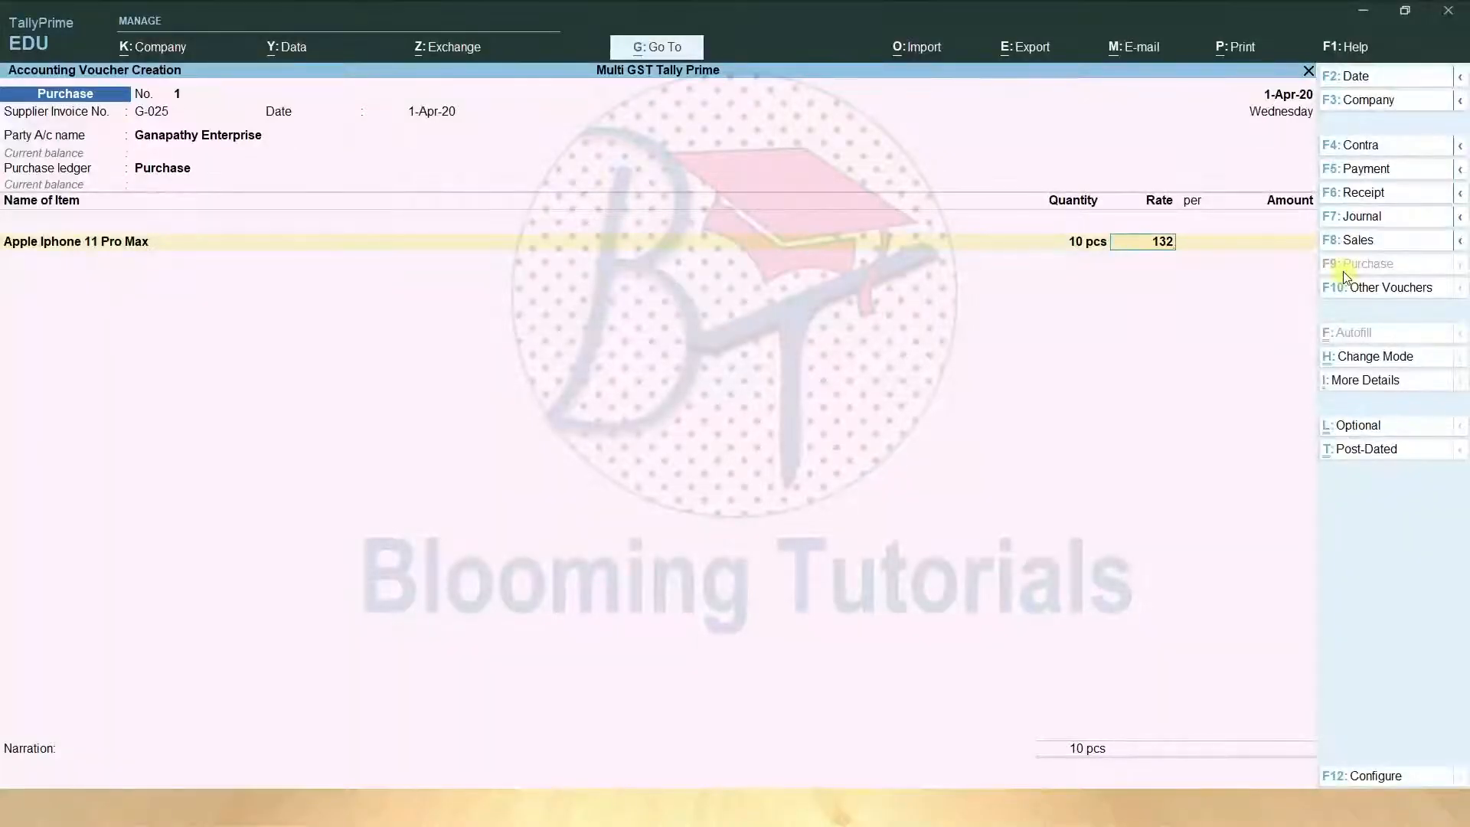
{"action": "type", "text": "000"}
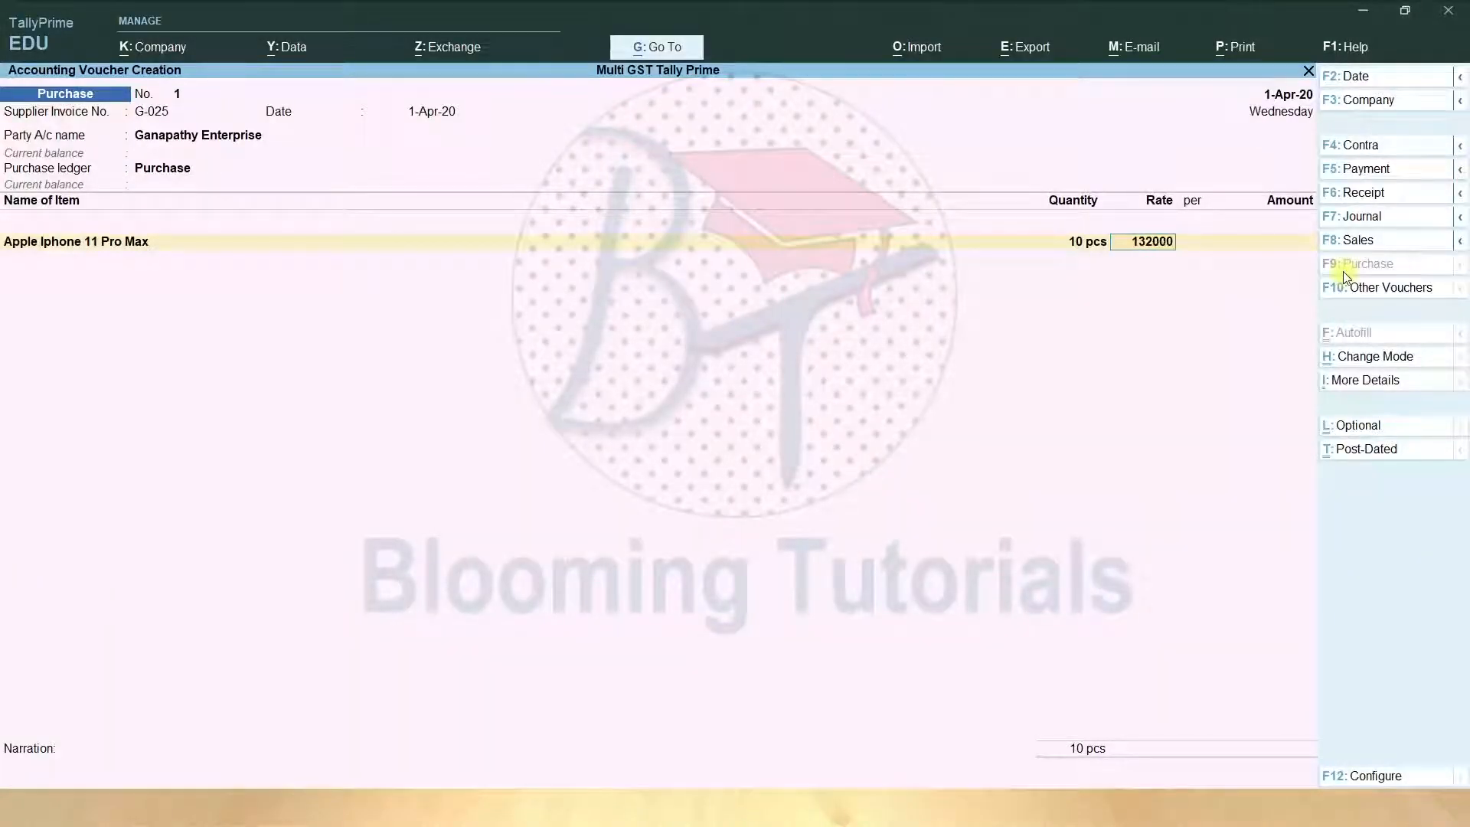
{"action": "key", "text": "Return"}
{"action": "key", "text": "Return"}
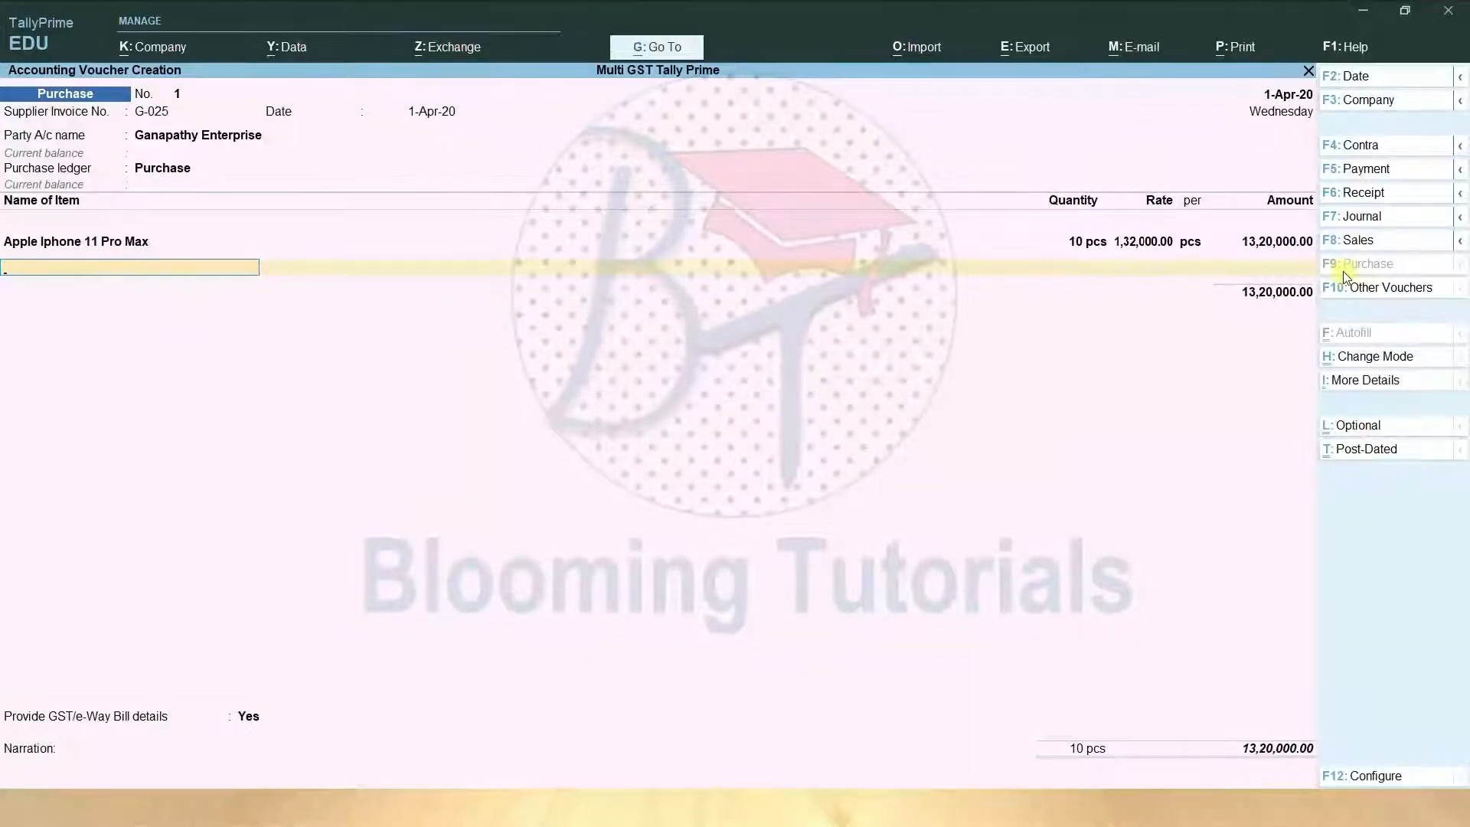
- Add Electric Sewing Machine to the purchase voucher with quantity 5 nos at a rate of 7,000
{"action": "type", "text": "e"}
{"action": "key", "text": "Return"}
{"action": "key", "text": "Return"}
{"action": "type", "text": "5"}
{"action": "key", "text": "Return"}
{"action": "key", "text": "alt"}
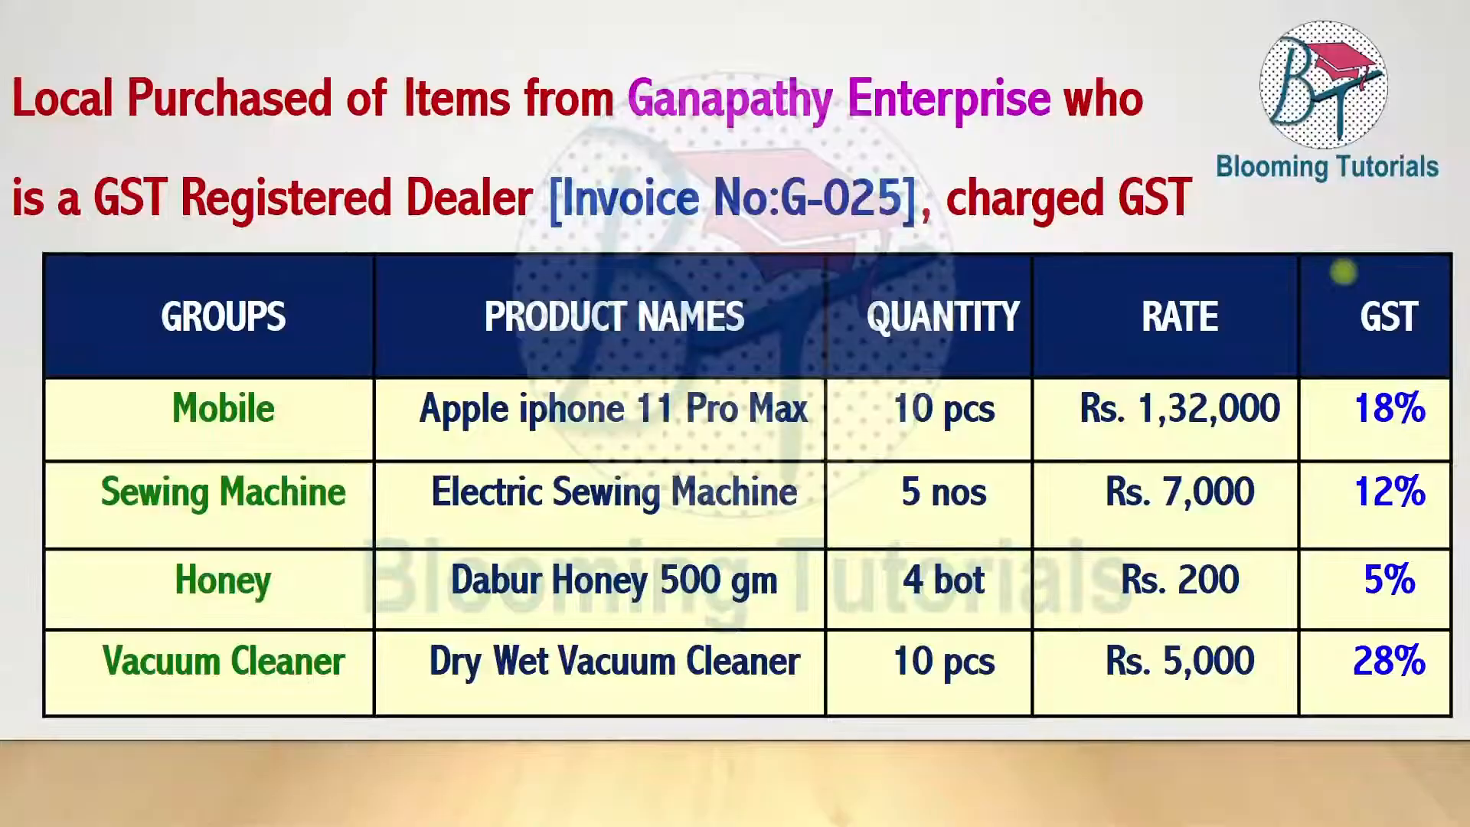
{"action": "key", "text": "alt+Tab"}
{"action": "type", "text": "700"}
{"action": "key", "text": "Return"}
{"action": "key", "text": "BackSpace"}
{"action": "type", "text": "7,000"}
{"action": "key", "text": "Return"}
{"action": "key", "text": "Return"}
{"action": "key", "text": "Return"}
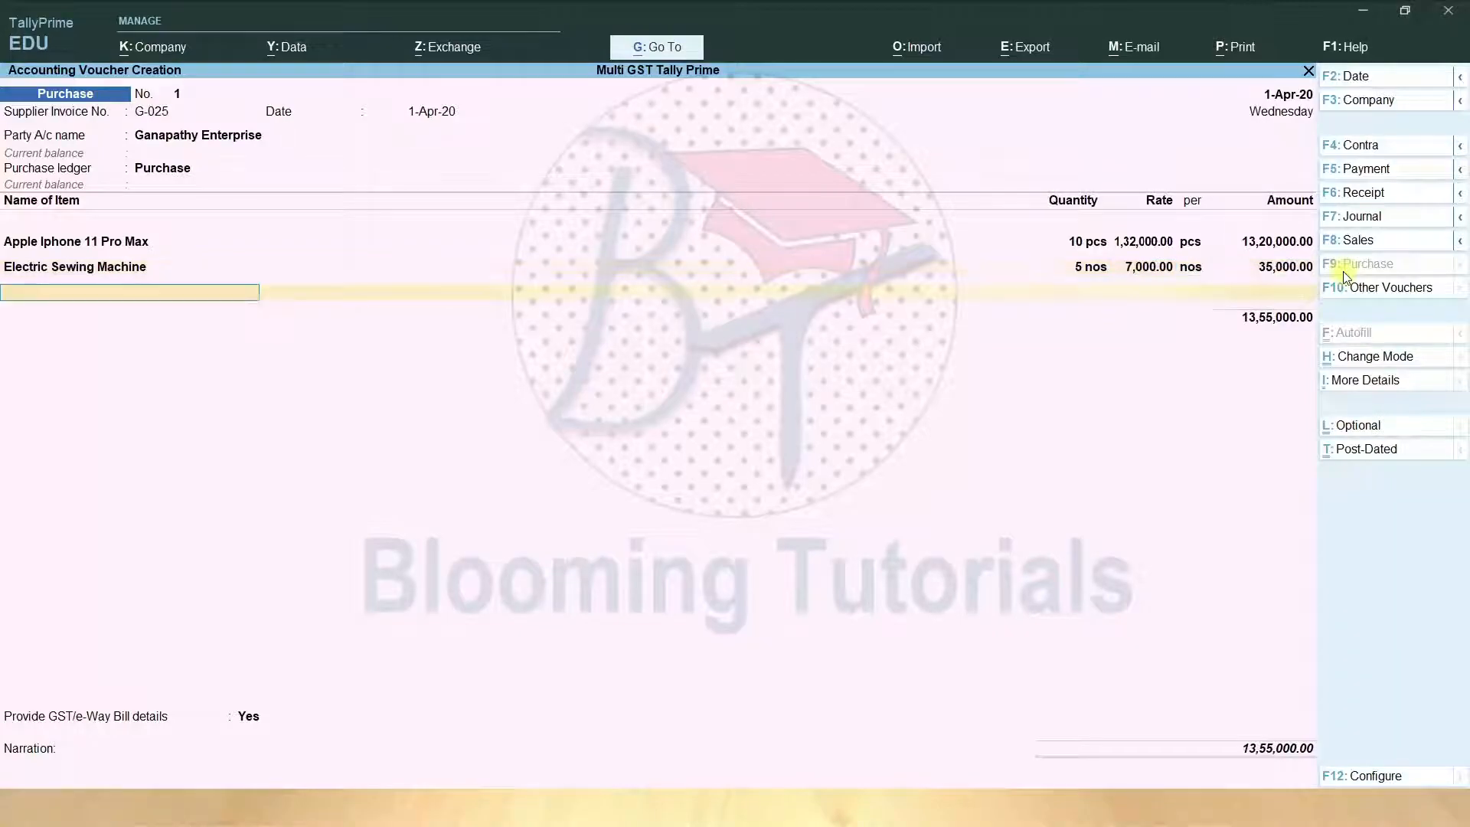
- Add Dabour Honey 500gm to the purchase voucher with quantity 4 btl at a rate of 200
{"action": "key", "text": "alt+Tab"}
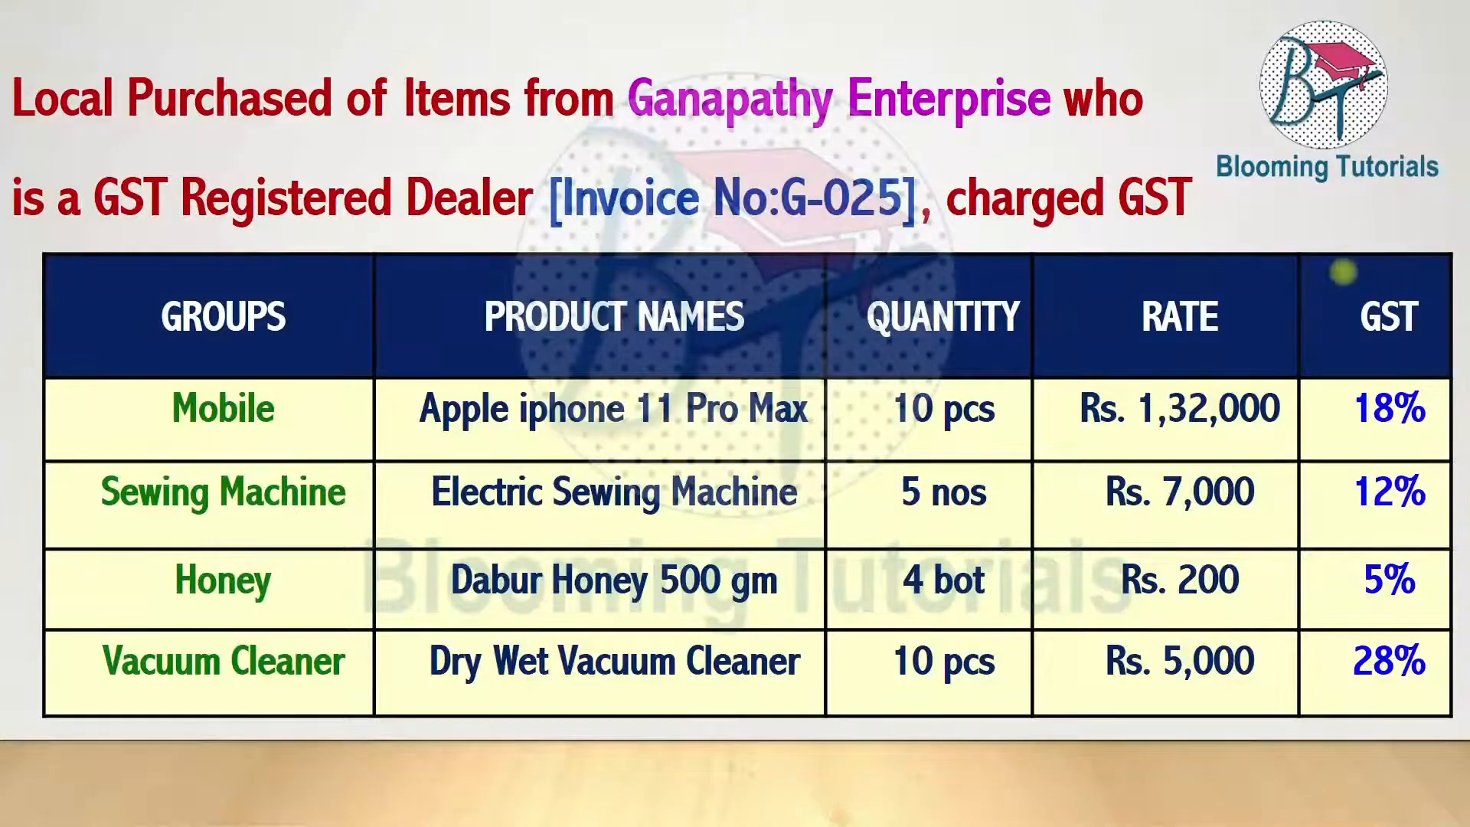
{"action": "key", "text": "alt+Tab"}
{"action": "type", "text": "D"}
{"action": "key", "text": "Down"}
{"action": "key", "text": "Return"}
{"action": "type", "text": "4 btl"}
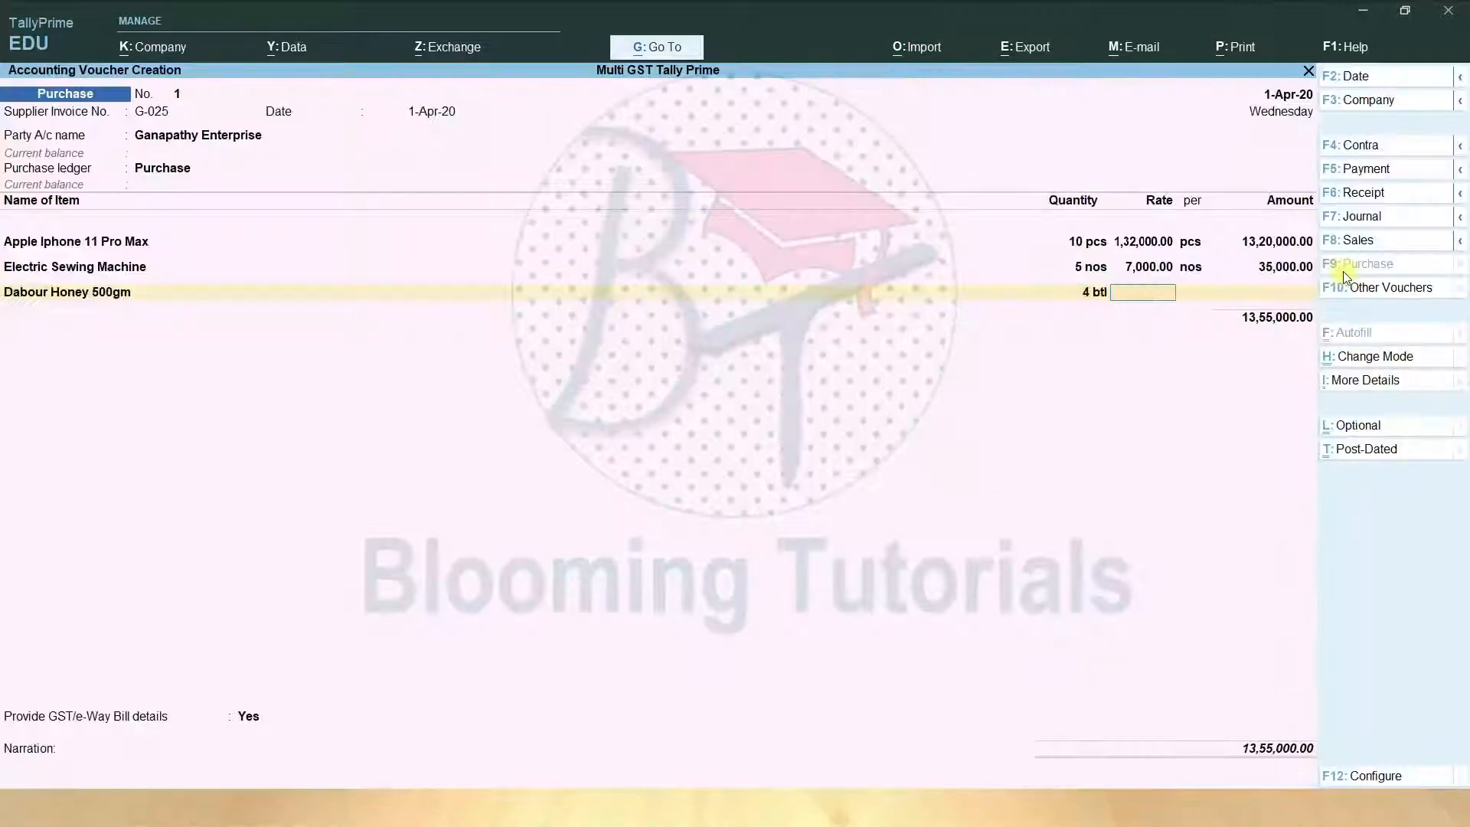
{"action": "key", "text": "alt+Tab"}
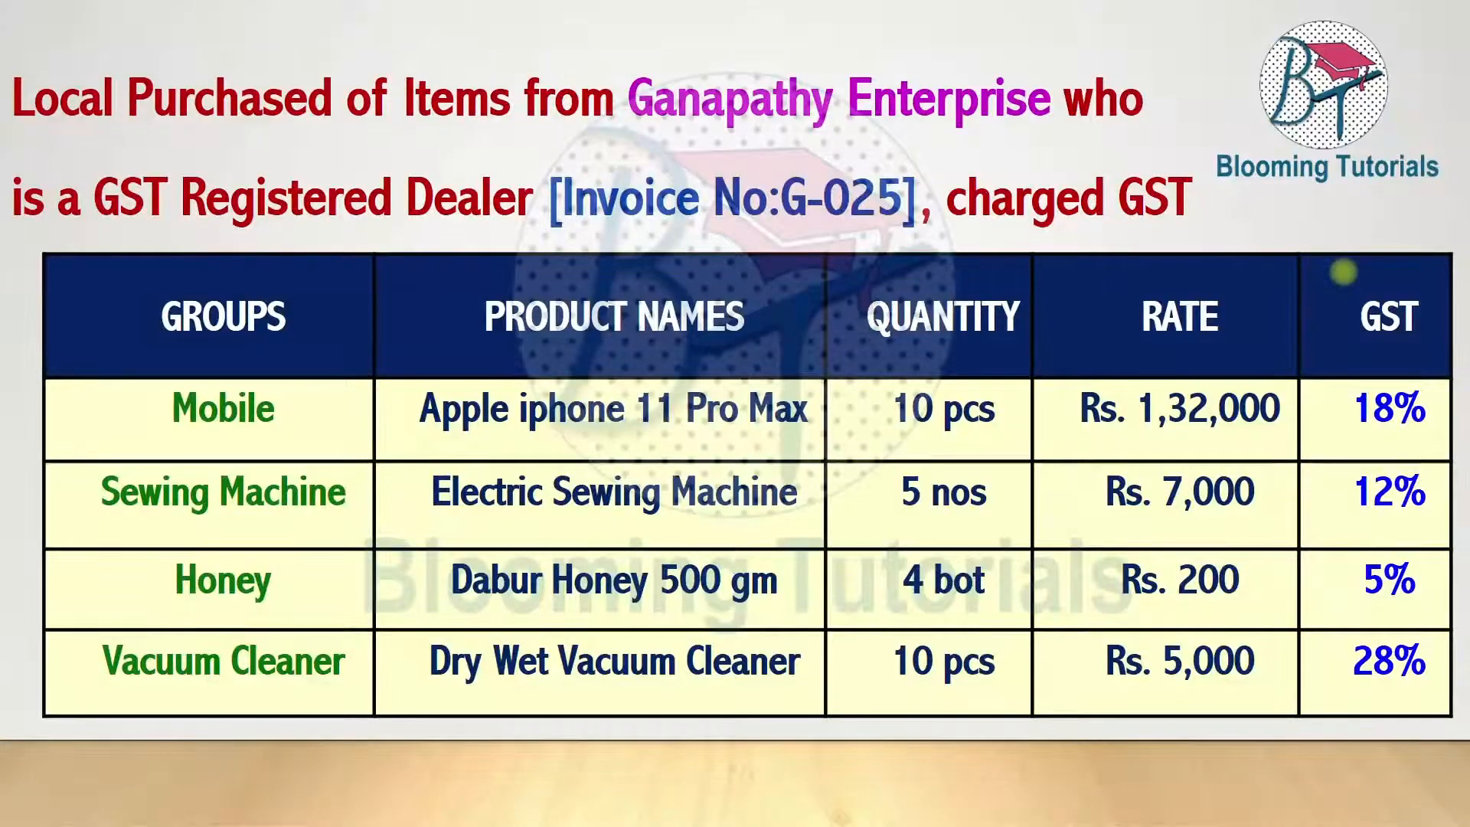
{"action": "key", "text": "alt+Tab"}
{"action": "type", "text": "200"}
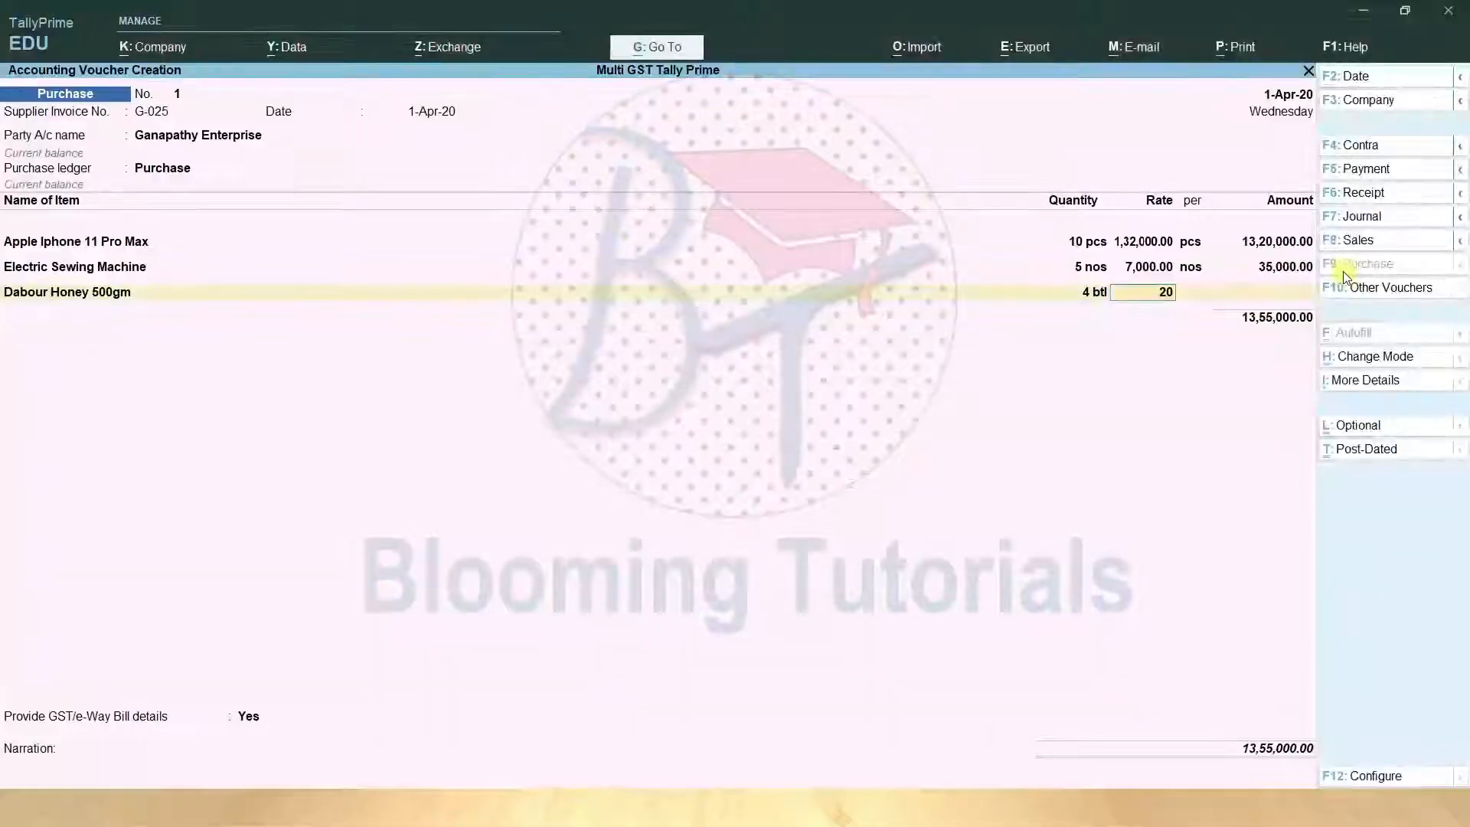
{"action": "key", "text": "Return"}
{"action": "key", "text": "Return"}
{"action": "key", "text": "Return"}
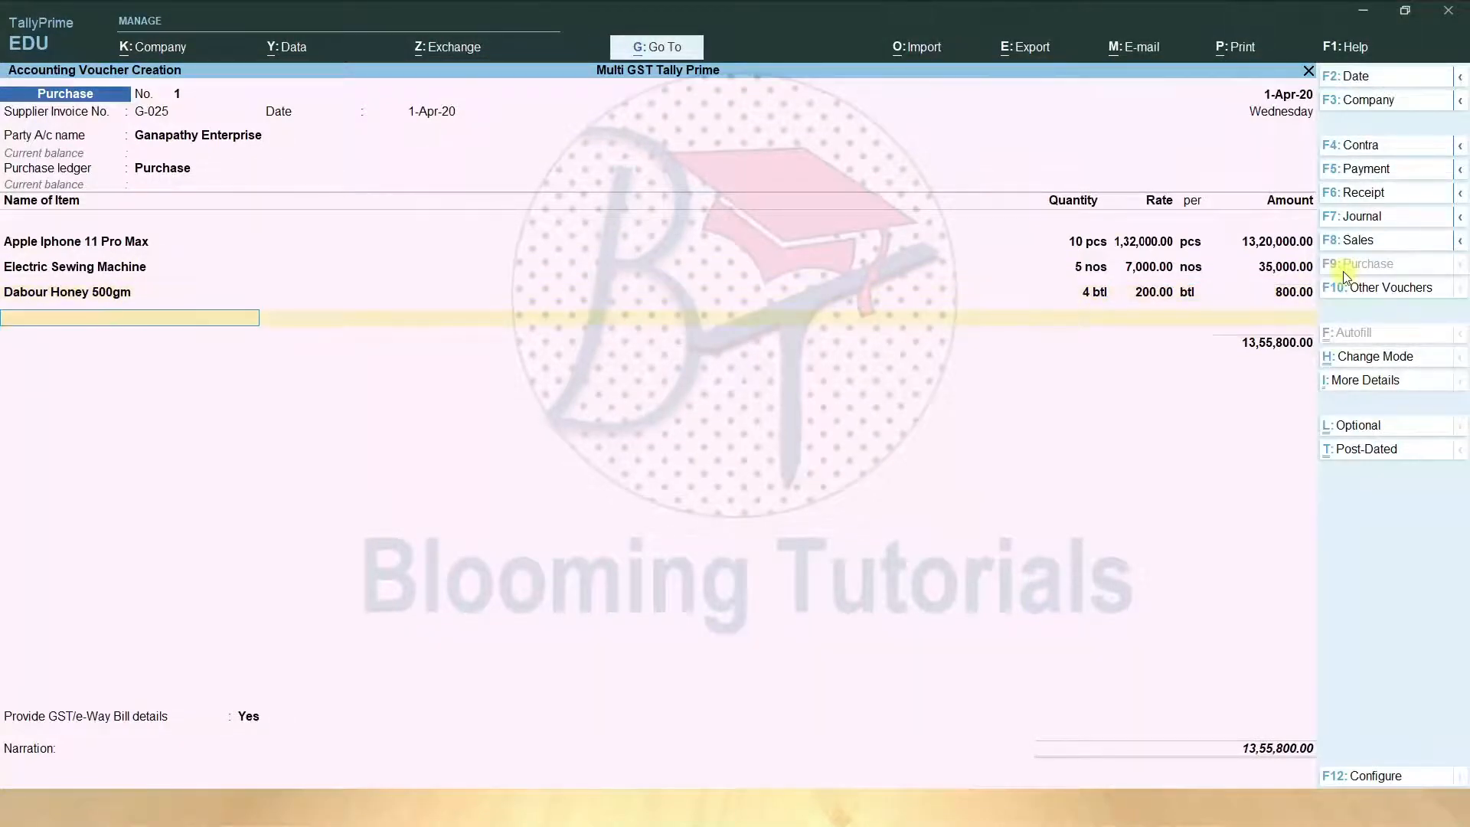
- Add Dry Wet Vaccum Cleaner with quantity 10 pcs at a rate of 5,000 and end the item list
{"action": "key", "text": "alt+Tab"}
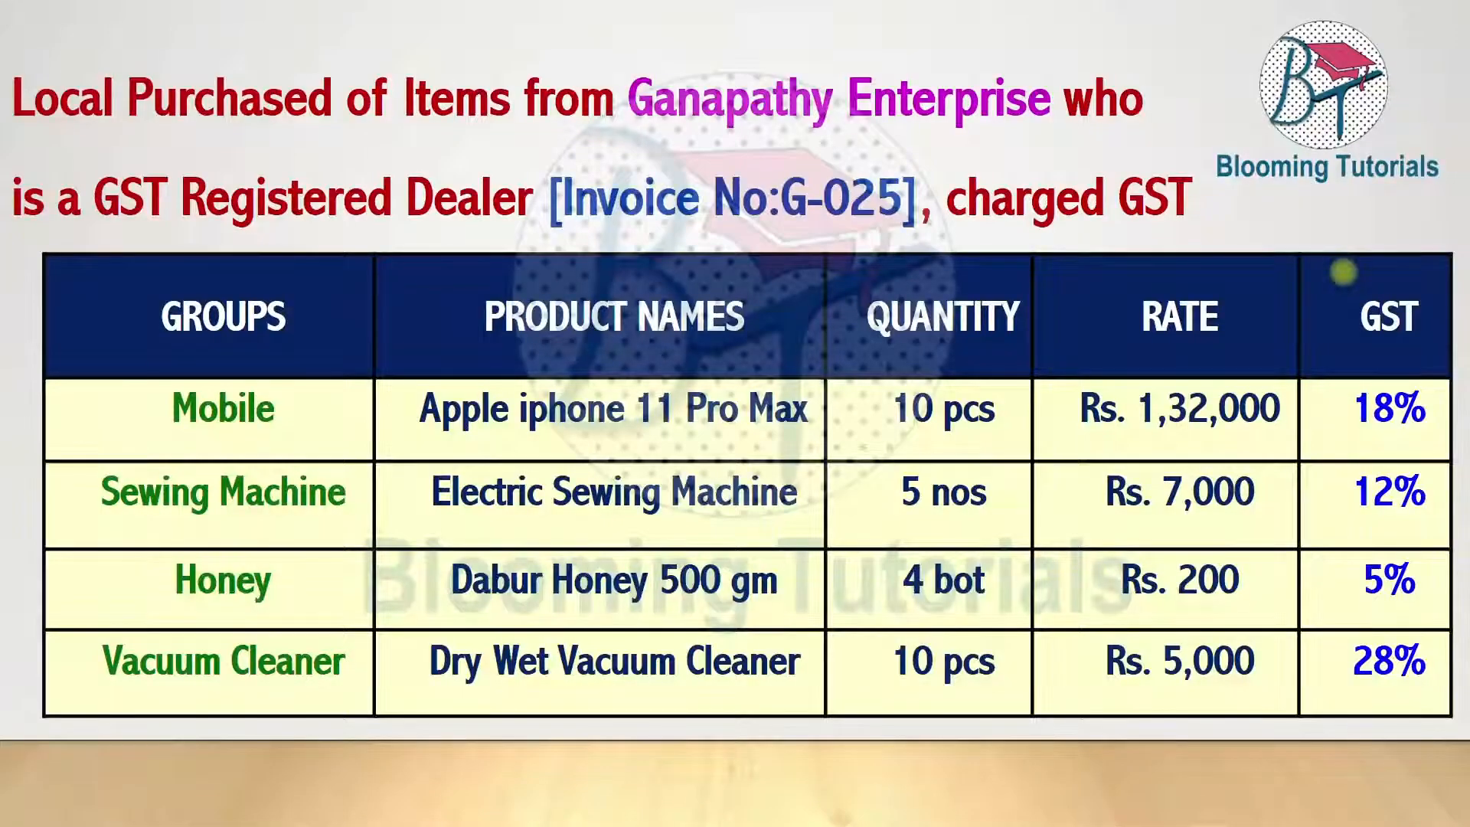
{"action": "key", "text": "alt+Tab"}
{"action": "type", "text": "D"}
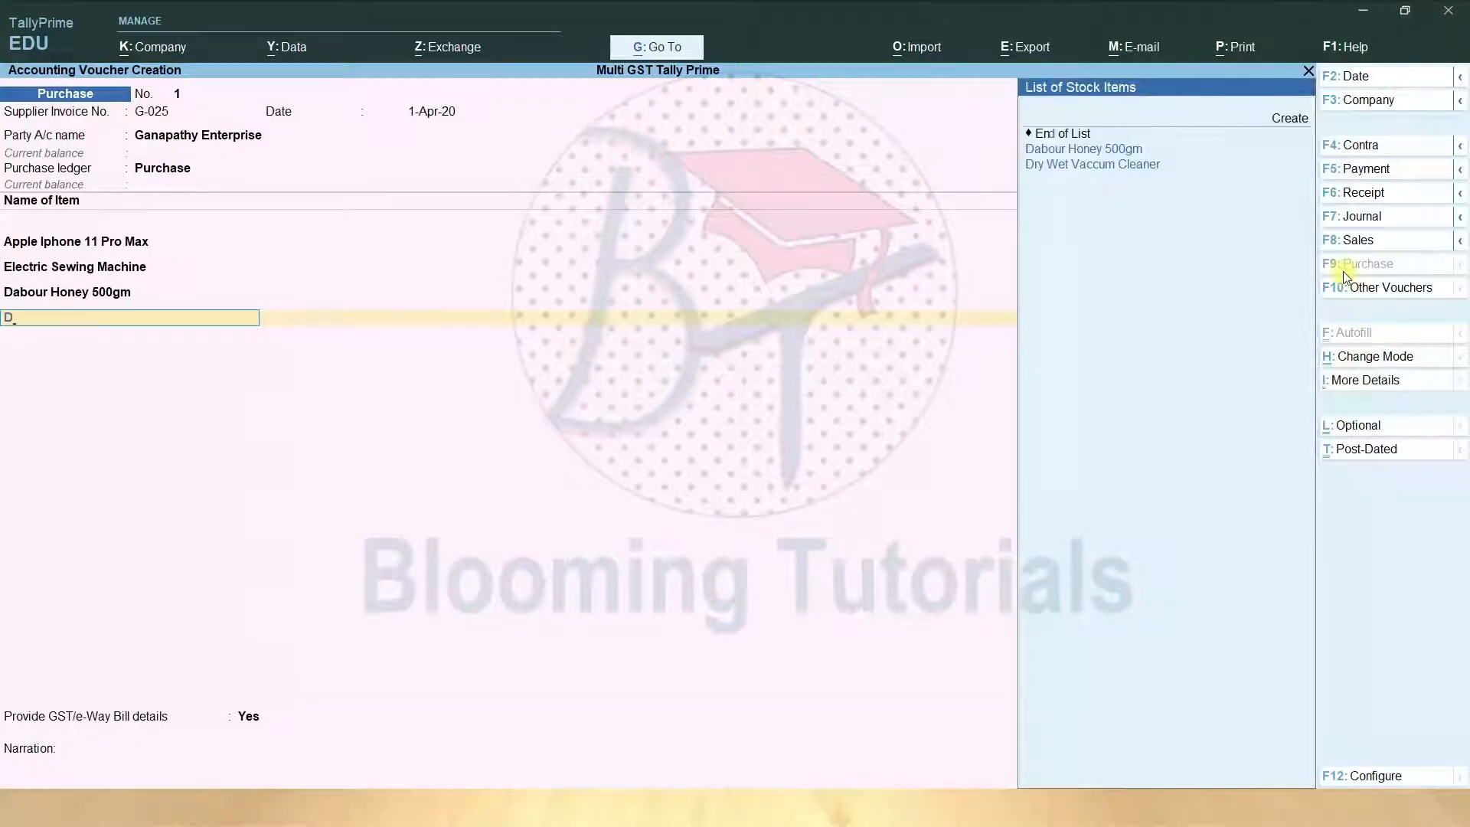
{"action": "type", "text": "r"}
{"action": "key", "text": "Return"}
{"action": "key", "text": "Return"}
{"action": "type", "text": "10"}
{"action": "key", "text": "Return"}
{"action": "type", "text": "5000"}
{"action": "key", "text": "Return"}
{"action": "key", "text": "Return"}
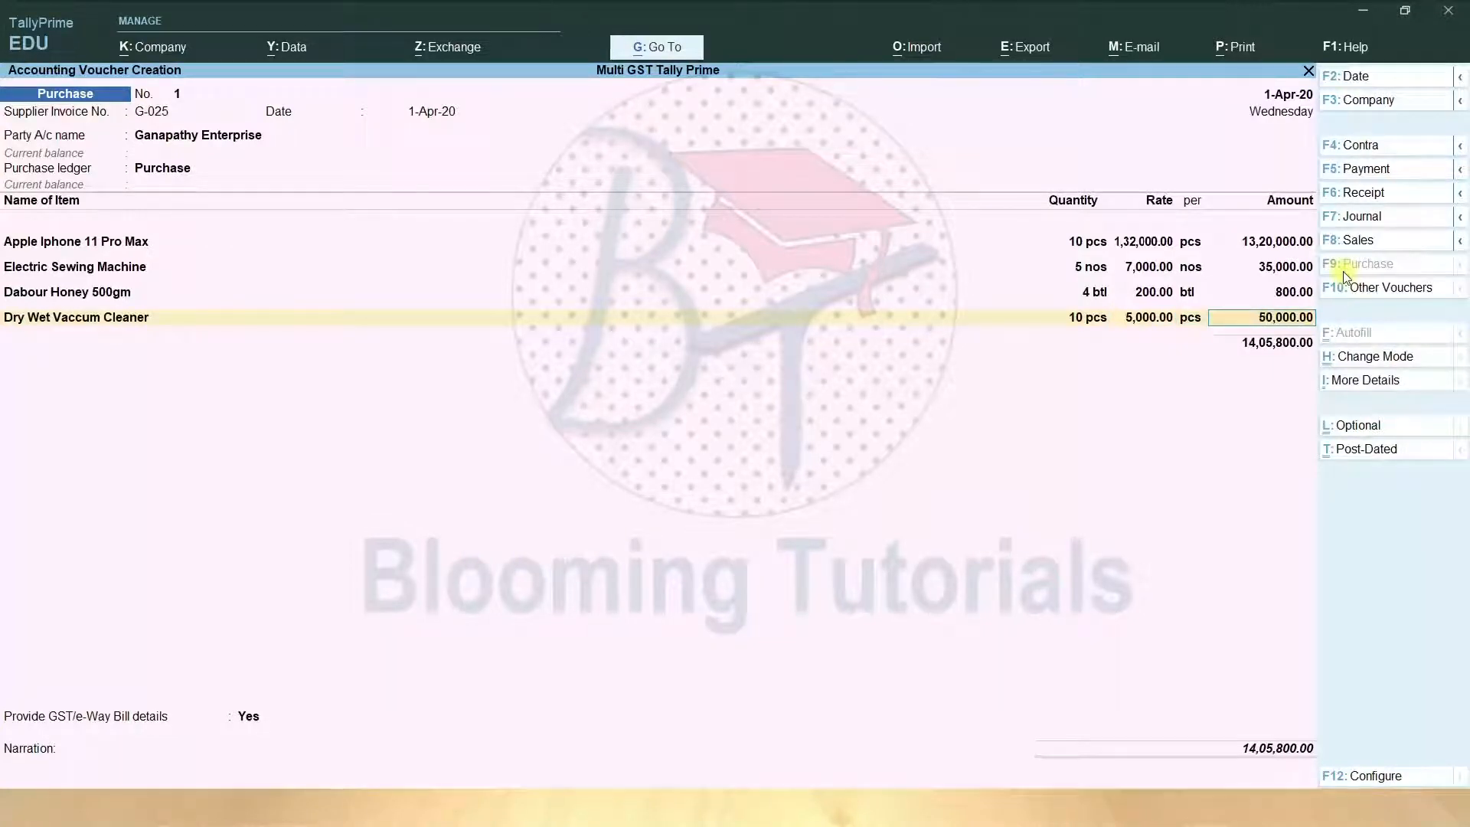
{"action": "key", "text": "Return"}
{"action": "key", "text": "Return"}
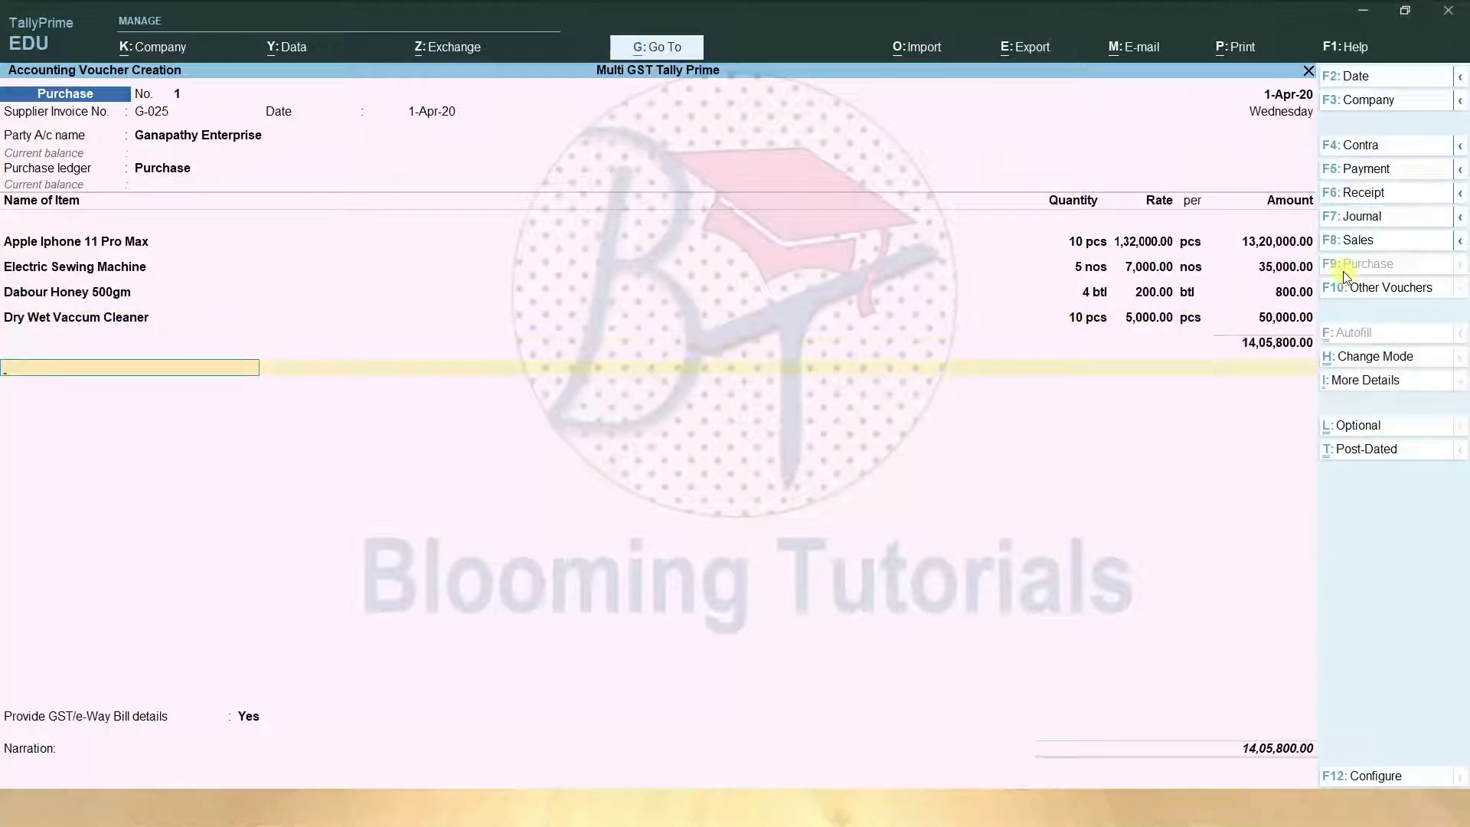
- Add the Input CGST@9% ledger below the purchased items and accept its calculated amount
{"action": "type", "text": "I"}
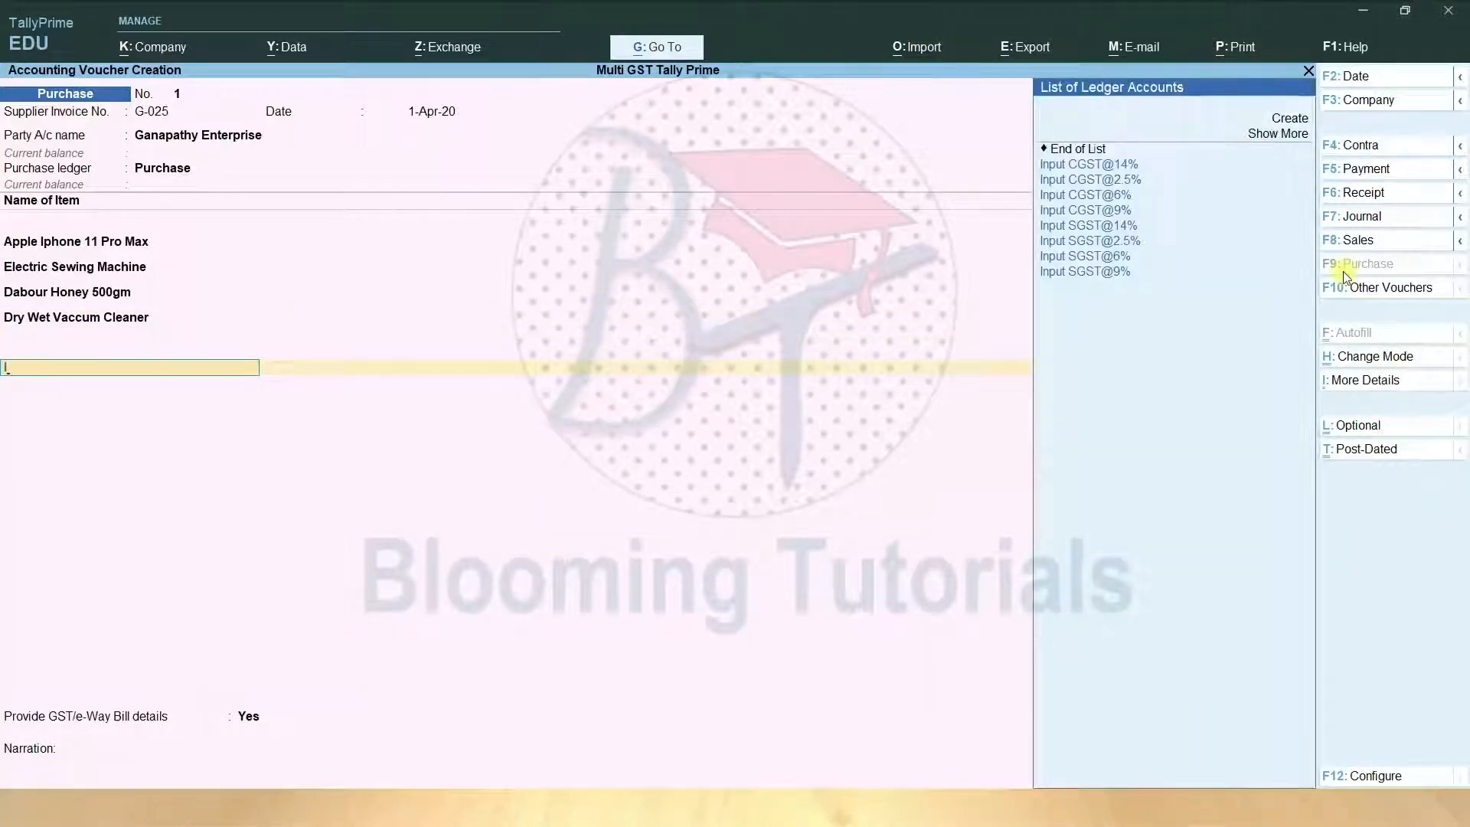
{"action": "key", "text": "Down"}
{"action": "key", "text": "Down"}
{"action": "key", "text": "Down"}
{"action": "key", "text": "Down"}
{"action": "key", "text": "Return"}
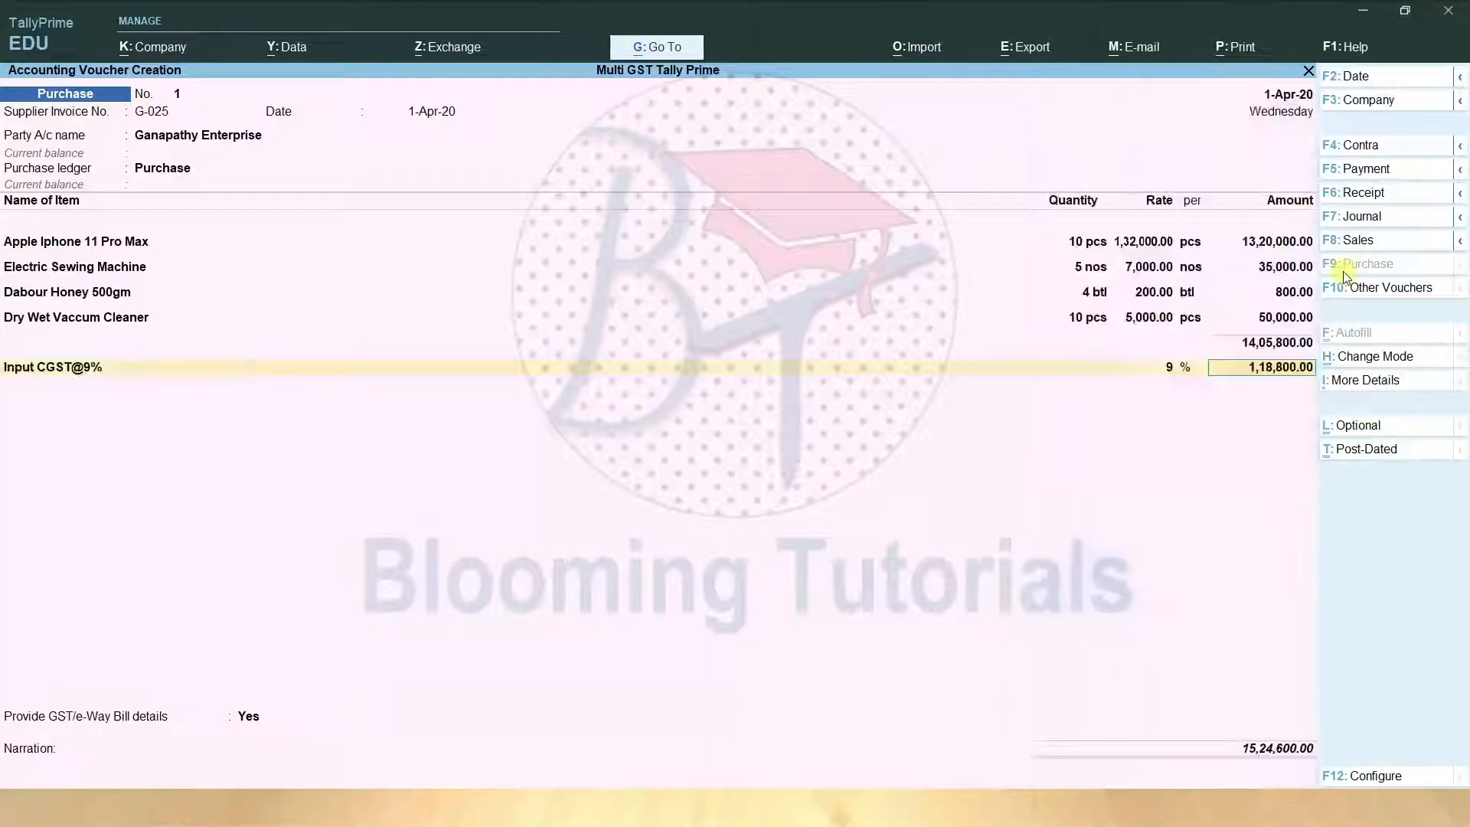
{"action": "key", "text": "Return"}
- Add the Input SGST@9% ledger to the voucher and accept its calculated amount
{"action": "key", "text": "Down"}
{"action": "key", "text": "Down"}
{"action": "key", "text": "Down"}
{"action": "key", "text": "Down"}
{"action": "key", "text": "Down"}
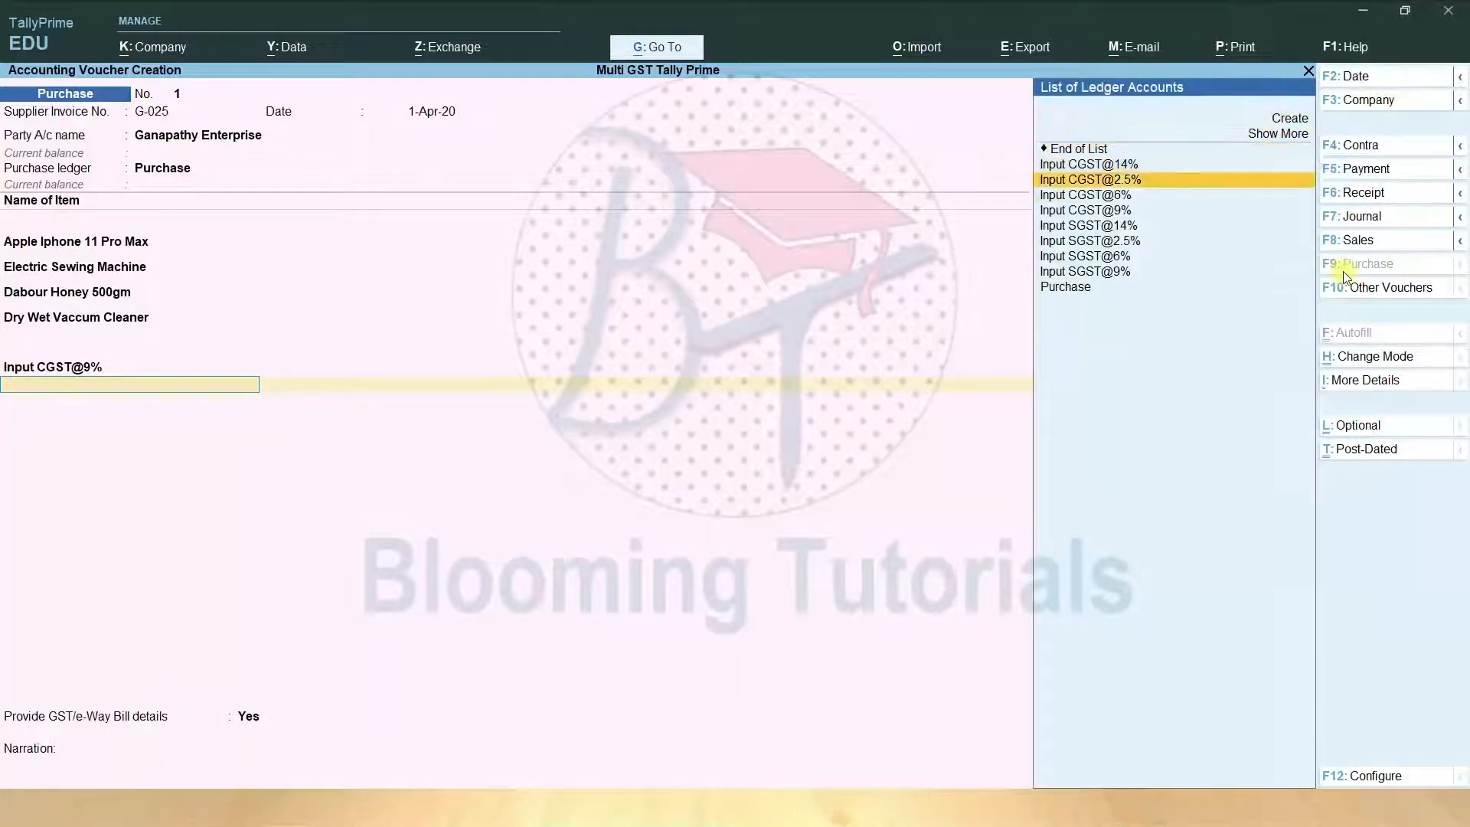
{"action": "key", "text": "Down"}
{"action": "key", "text": "Down"}
{"action": "key", "text": "Down"}
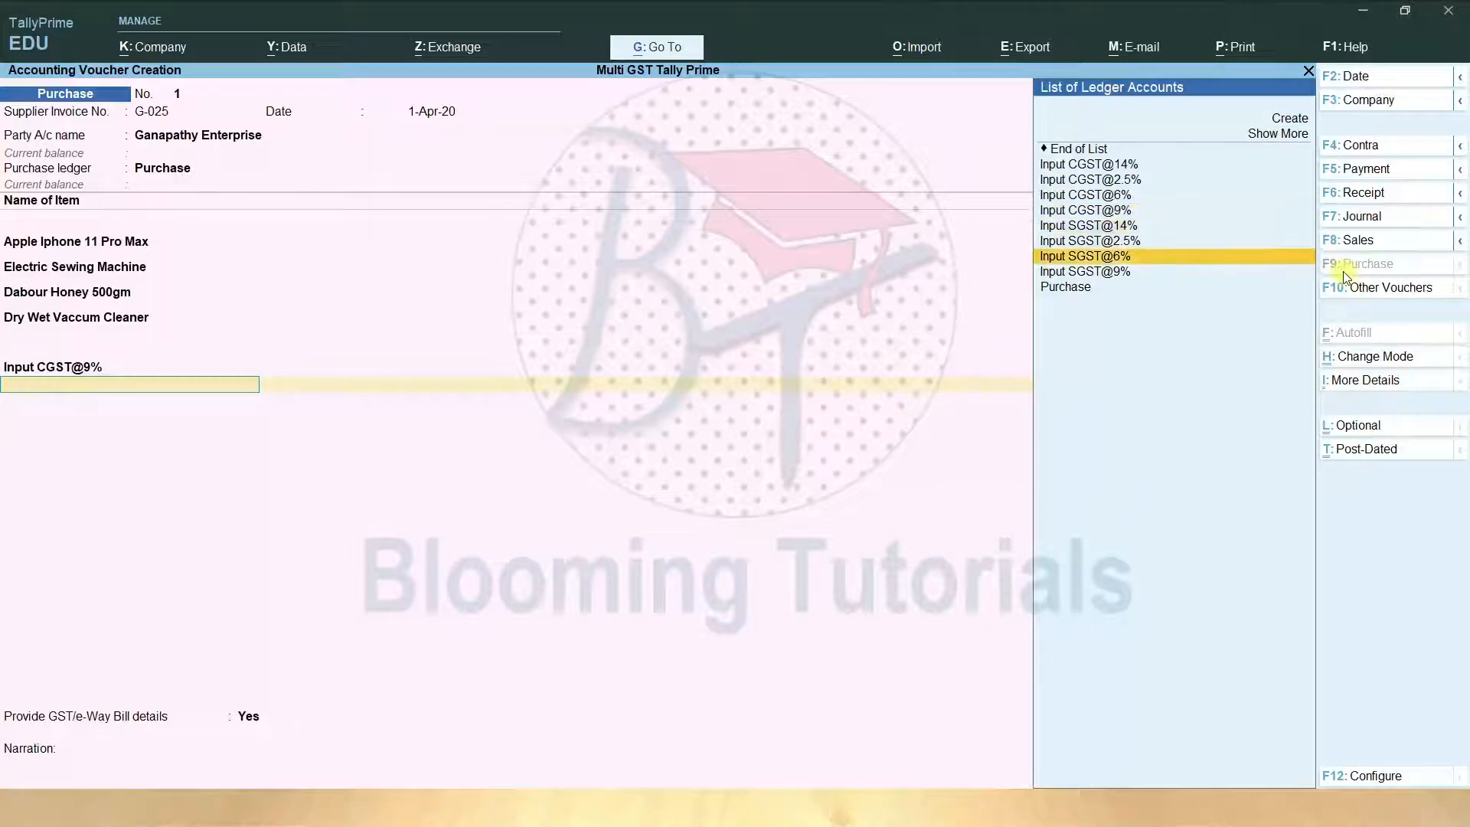
{"action": "key", "text": "Return"}
{"action": "key", "text": "Return"}
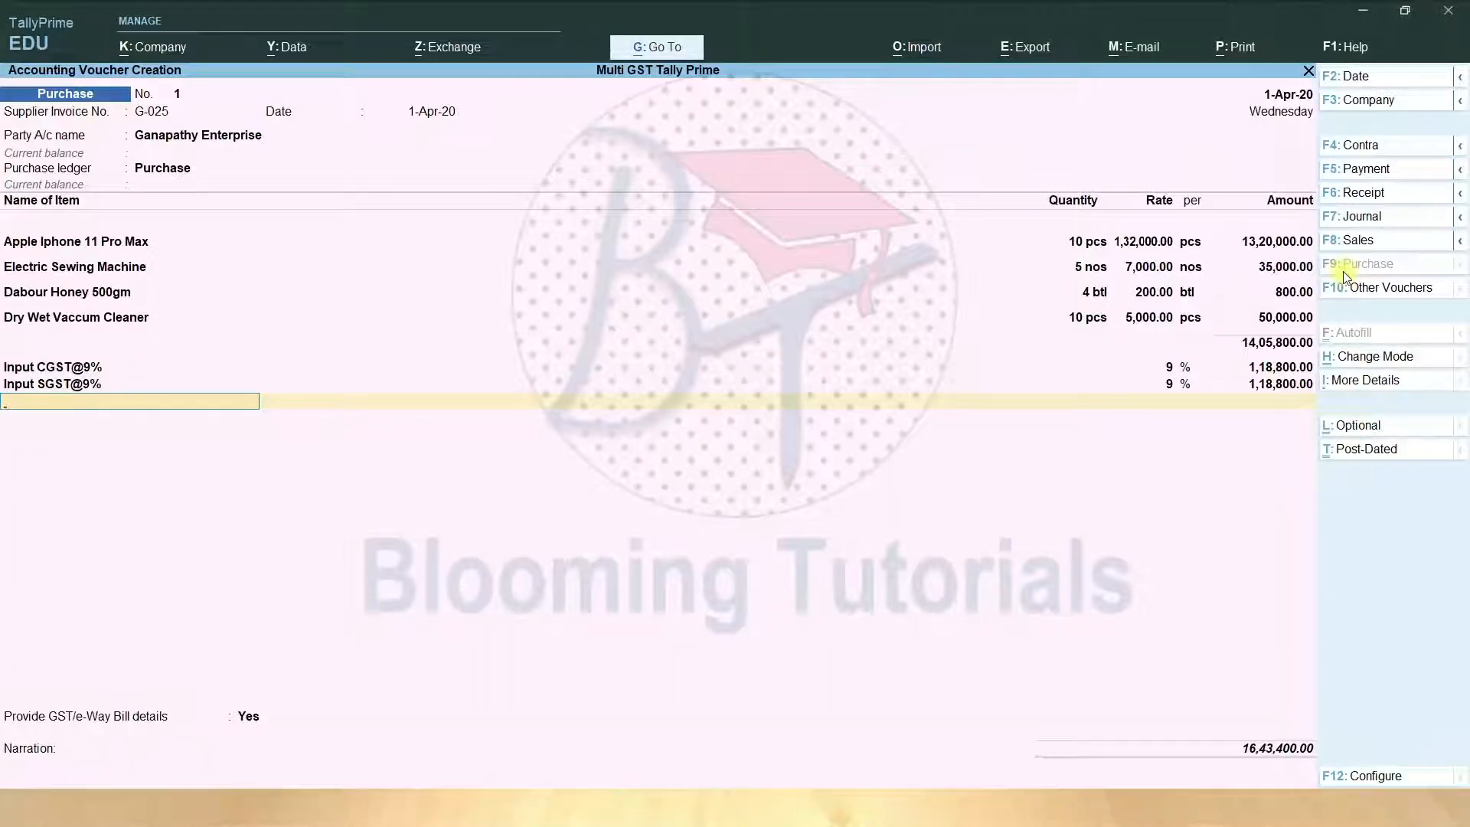
- Add the Input CGST@6% ledger as the next tax line of the purchase voucher
{"action": "key", "text": "Down"}
{"action": "key", "text": "Down"}
{"action": "key", "text": "Down"}
{"action": "key", "text": "Down"}
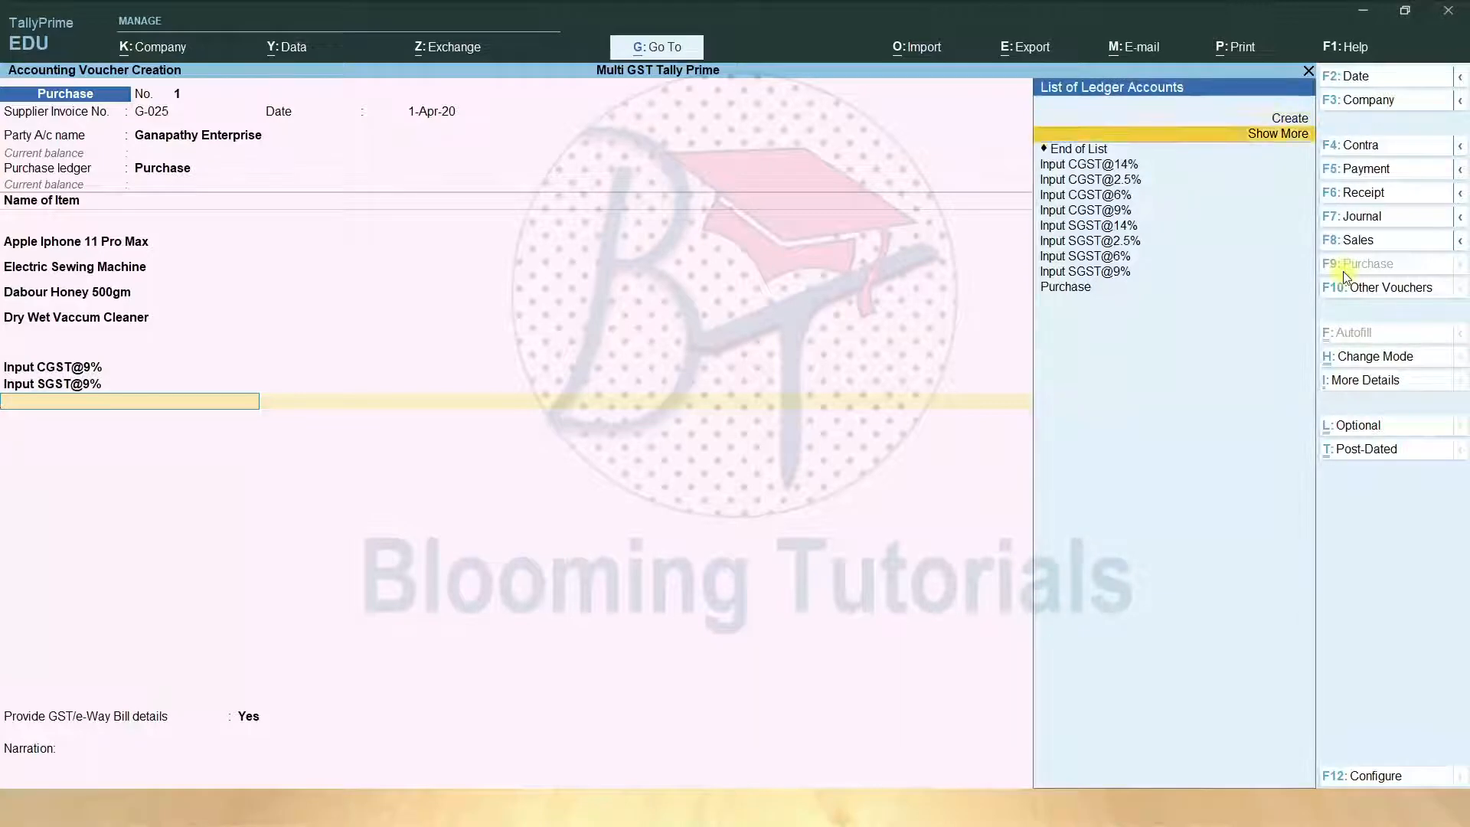
{"action": "key", "text": "Down"}
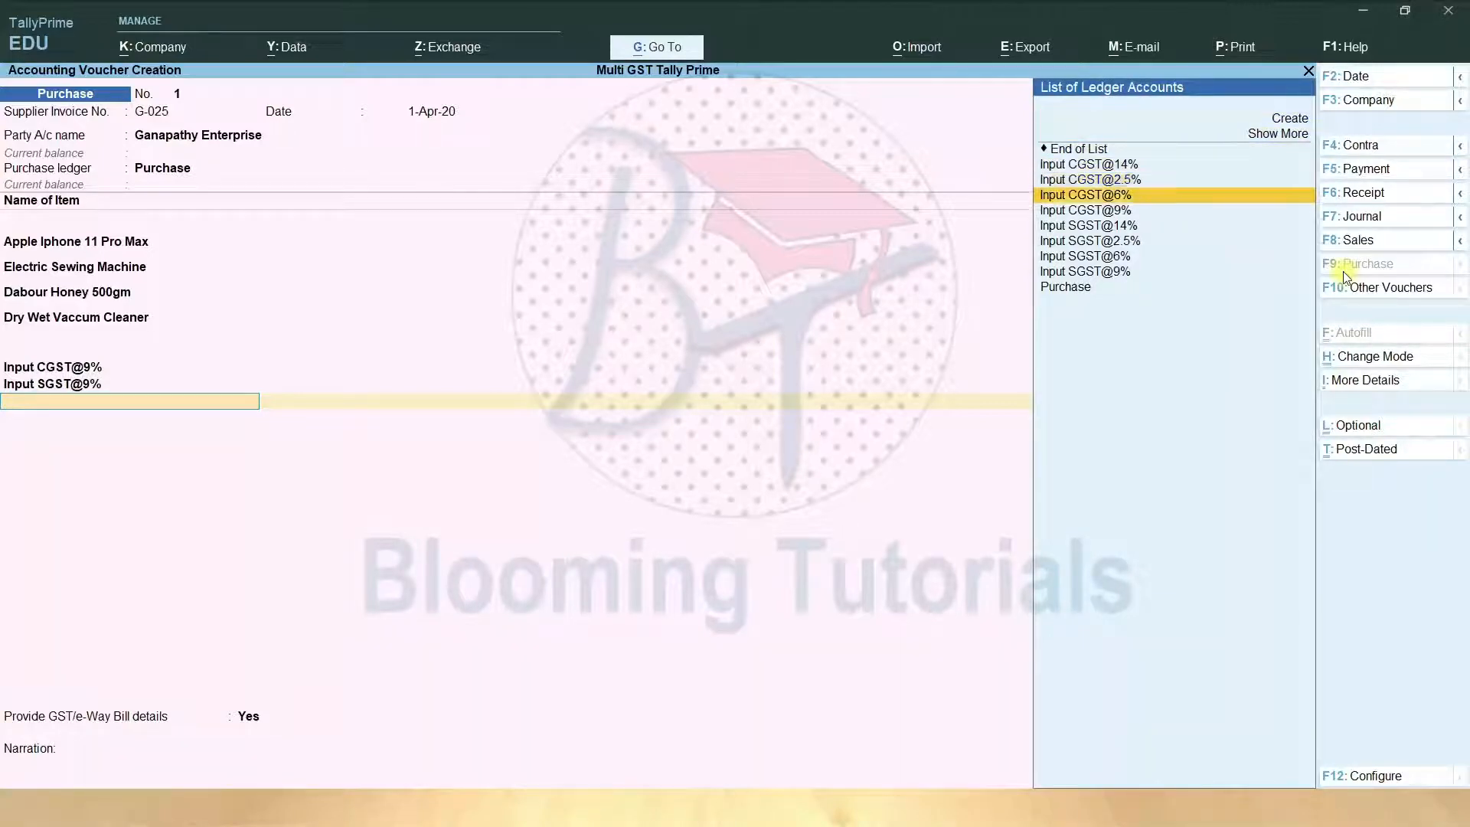
{"action": "key", "text": "Return"}
- Add the Input SGST@6% ledger to the voucher and accept its calculated amount
{"action": "key", "text": "Down"}
{"action": "key", "text": "Down"}
{"action": "key", "text": "Down"}
{"action": "key", "text": "Down"}
{"action": "key", "text": "Down"}
{"action": "key", "text": "Down"}
{"action": "key", "text": "Down"}
{"action": "key", "text": "Return"}
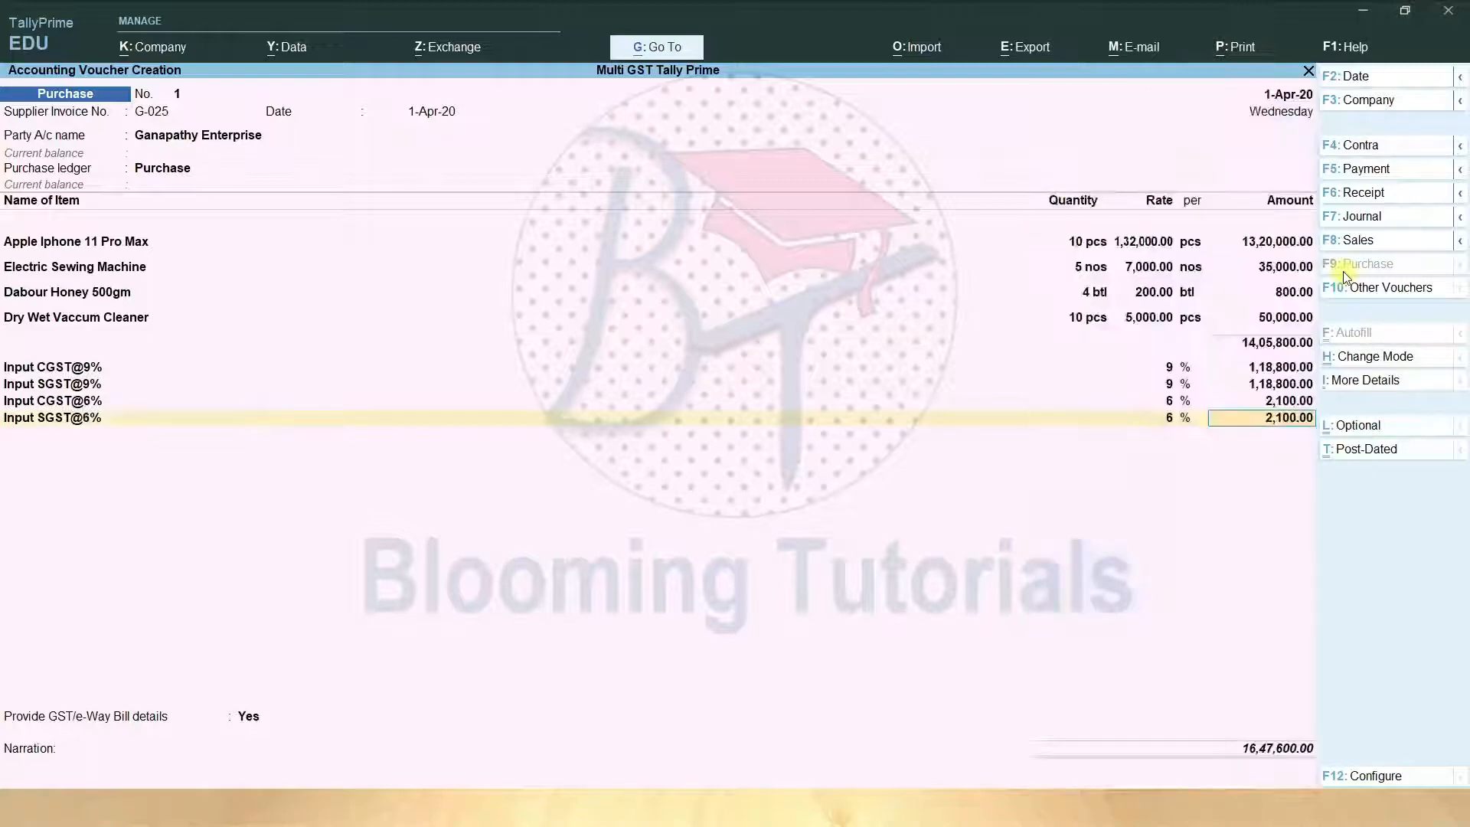
{"action": "key", "text": "Return"}
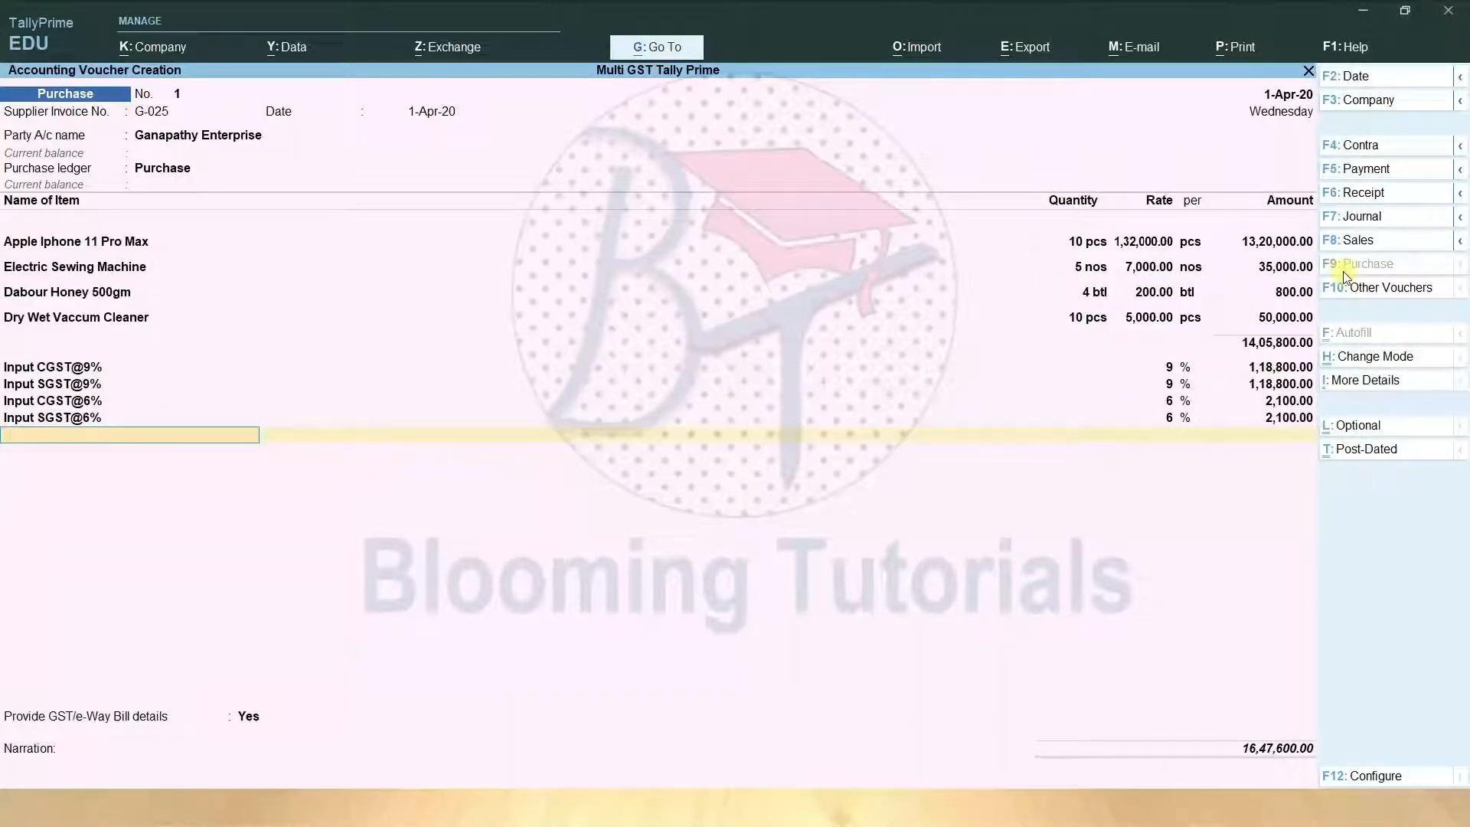
{"action": "key", "text": "Down"}
{"action": "key", "text": "Down"}
{"action": "key", "text": "Down"}
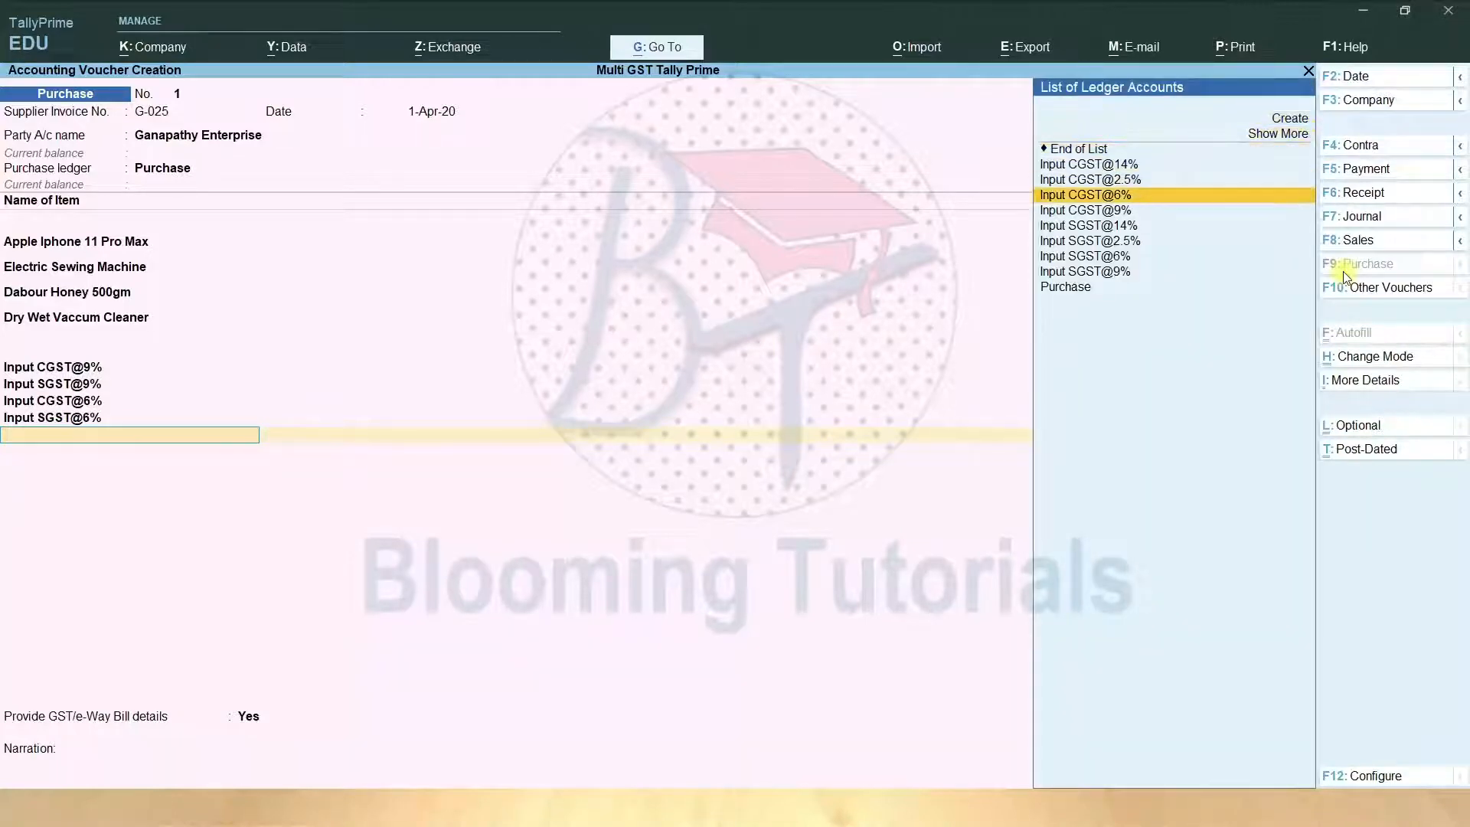
{"action": "key", "text": "Return"}
{"action": "key", "text": "Return"}
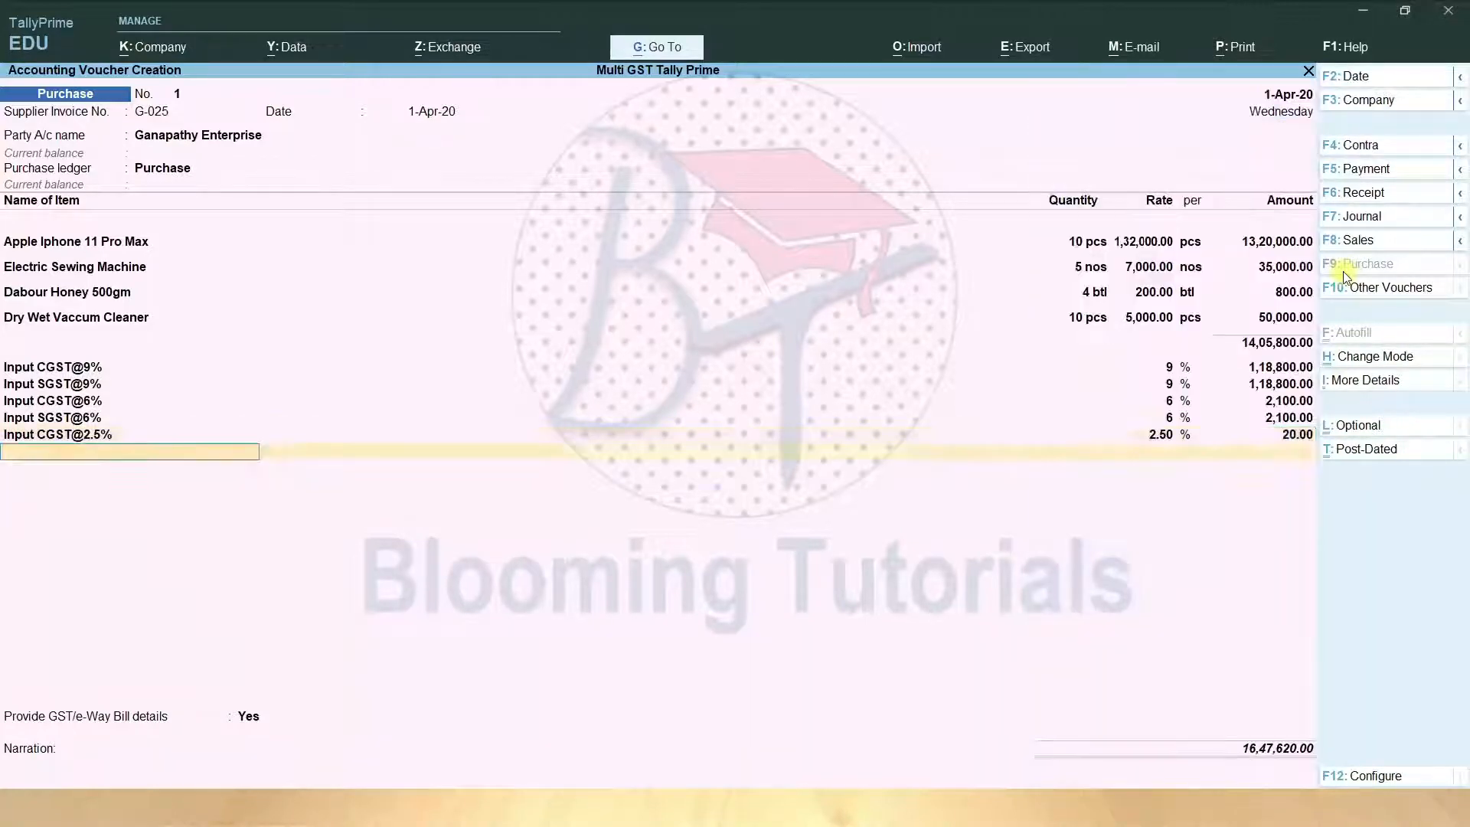
{"action": "key", "text": "Down"}
{"action": "key", "text": "Down"}
{"action": "key", "text": "Down"}
{"action": "key", "text": "Down"}
{"action": "key", "text": "Down"}
{"action": "key", "text": "Down"}
{"action": "key", "text": "Down"}
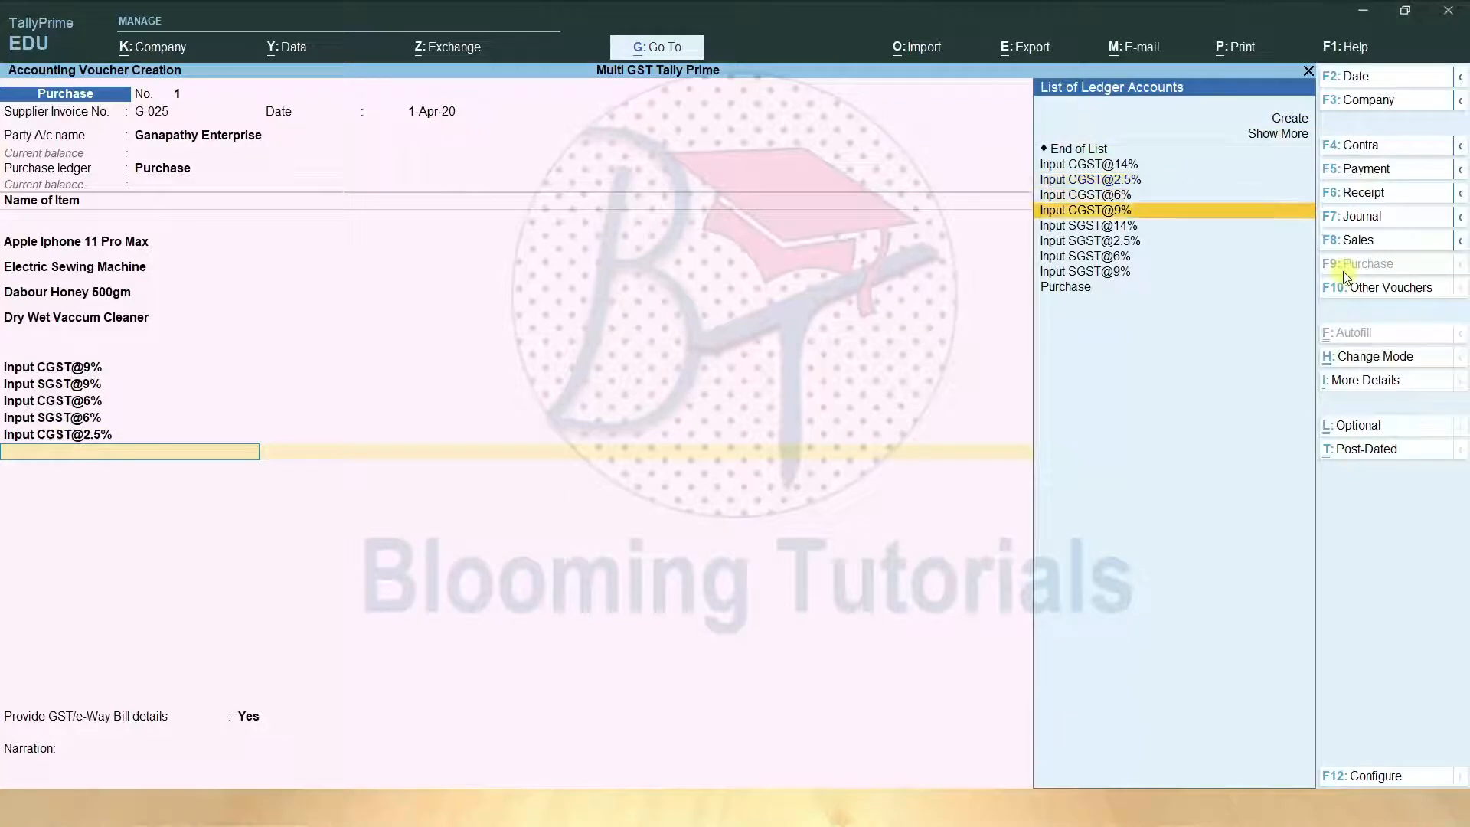
{"action": "key", "text": "Return"}
{"action": "key", "text": "Return"}
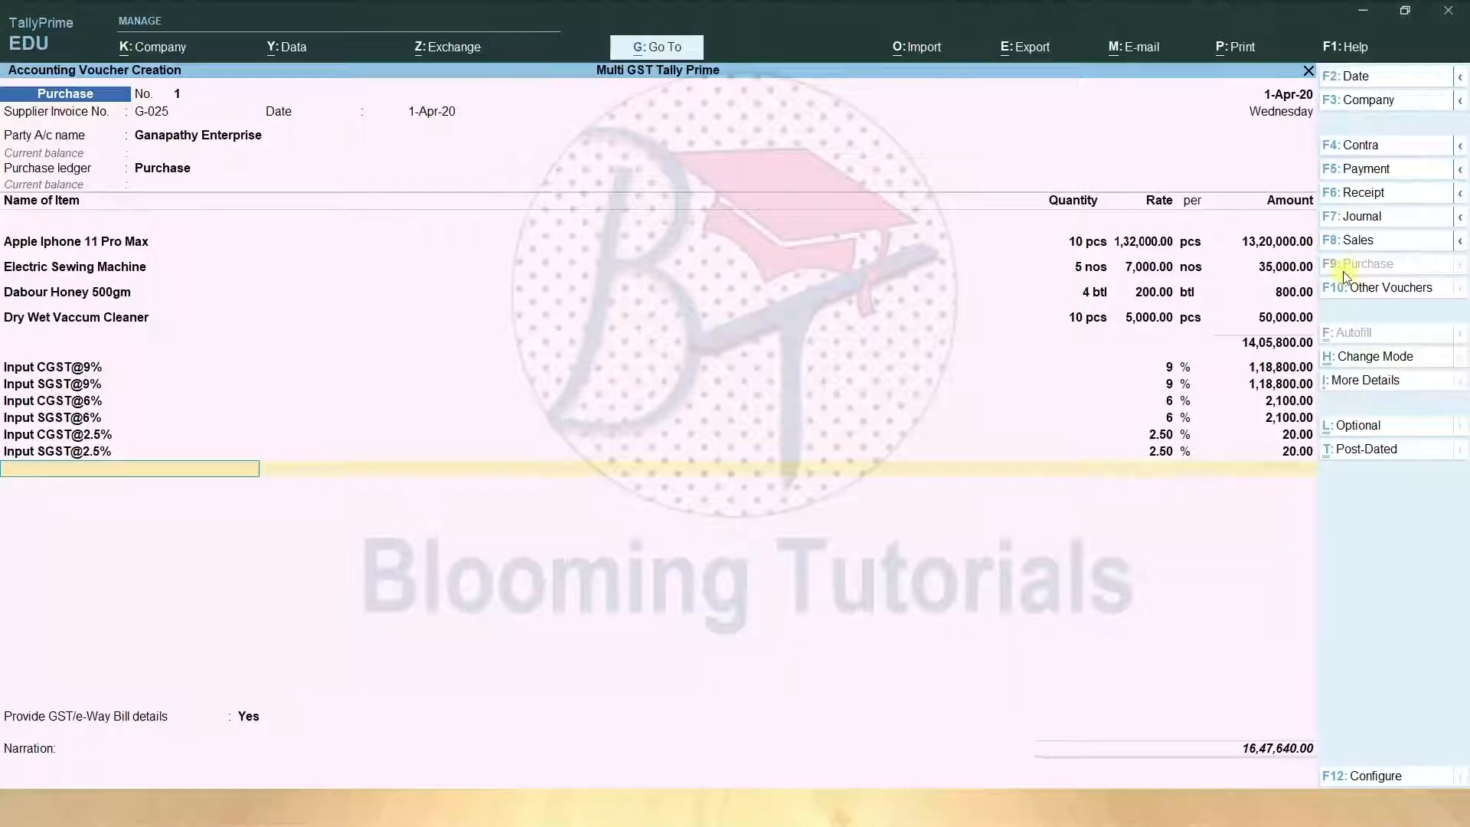
- Add the Input CGST@14% ledger to the voucher and accept its calculated amount
{"action": "key", "text": "Down"}
{"action": "key", "text": "Return"}
{"action": "key", "text": "Return"}
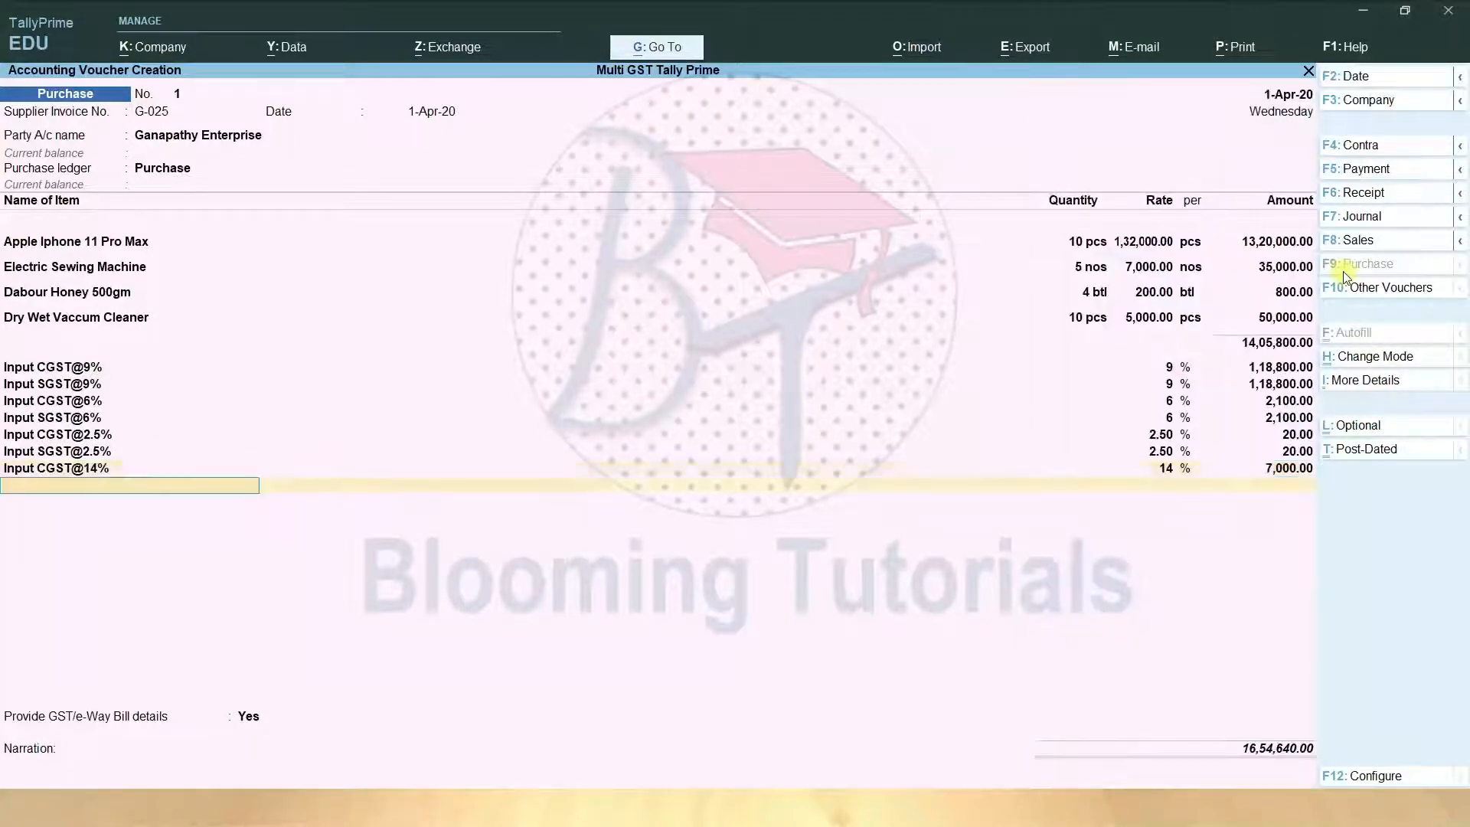
- Add the Input SGST@14% ledger, end the ledger list and open the voucher's GST/e-Way Bill details
{"action": "key", "text": "Down"}
{"action": "key", "text": "Down"}
{"action": "key", "text": "Down"}
{"action": "key", "text": "Down"}
{"action": "key", "text": "Down"}
{"action": "key", "text": "Down"}
{"action": "key", "text": "Down"}
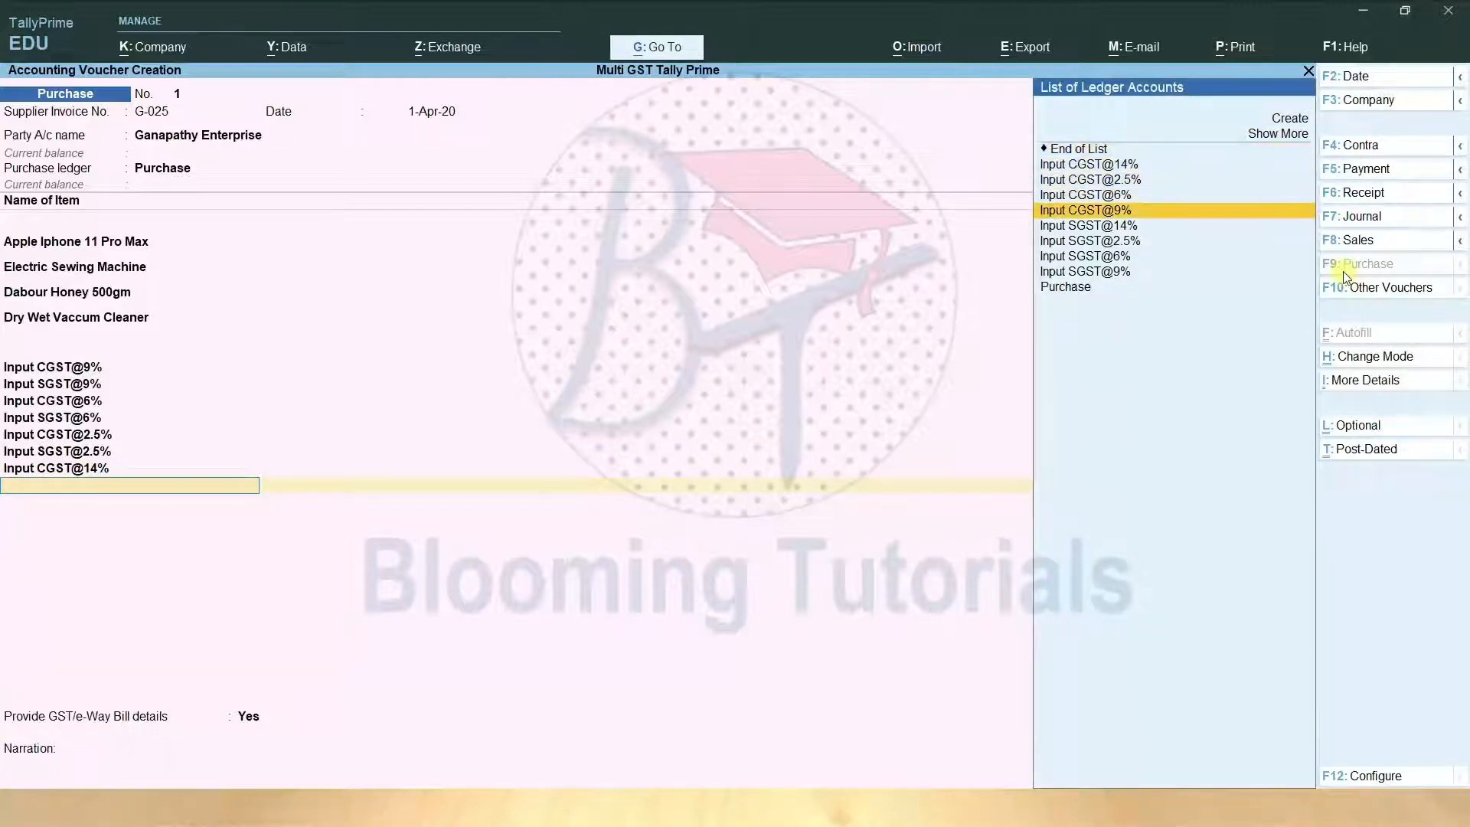
{"action": "key", "text": "Down"}
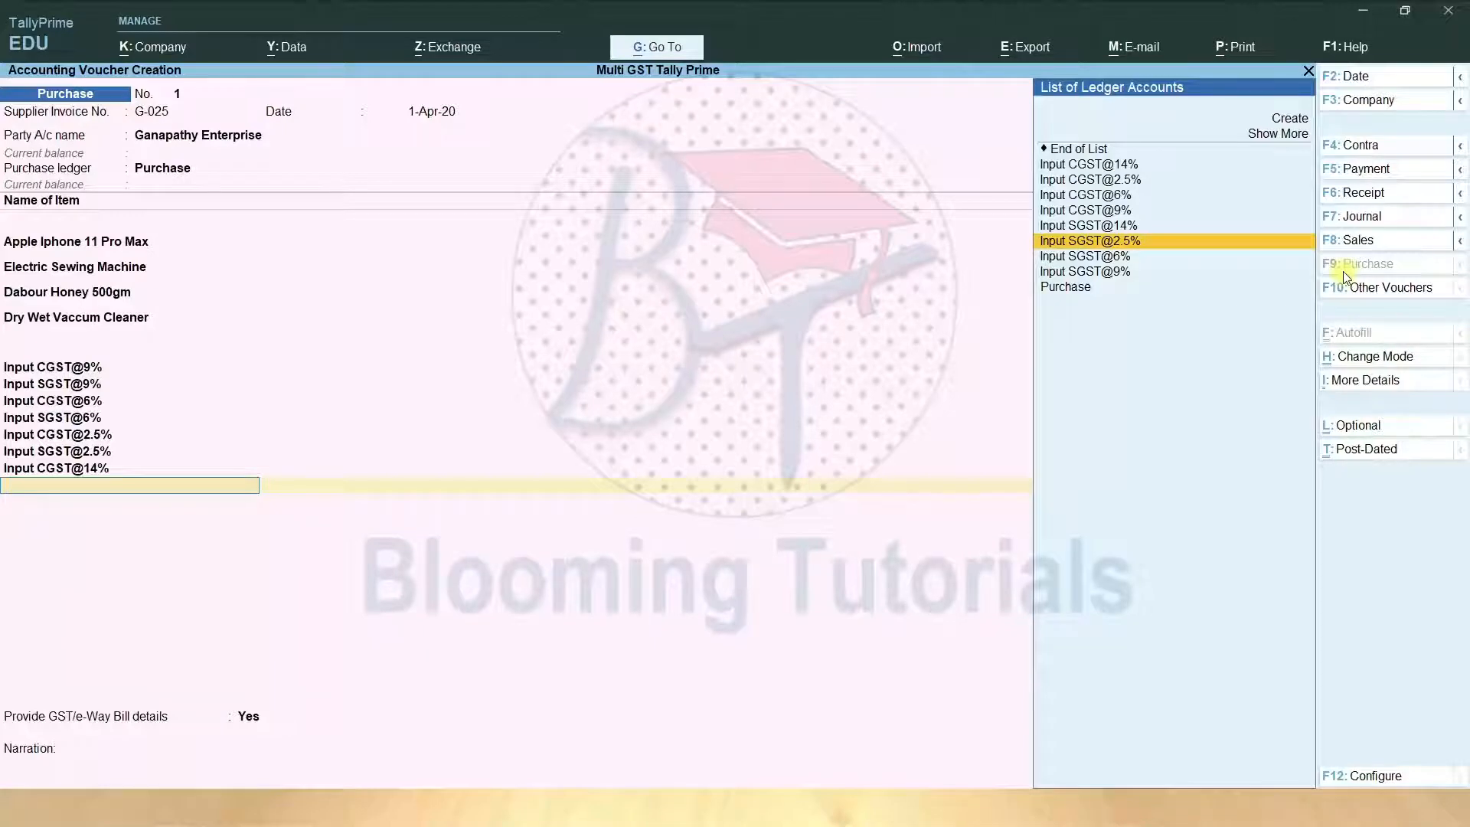
{"action": "key", "text": "Up"}
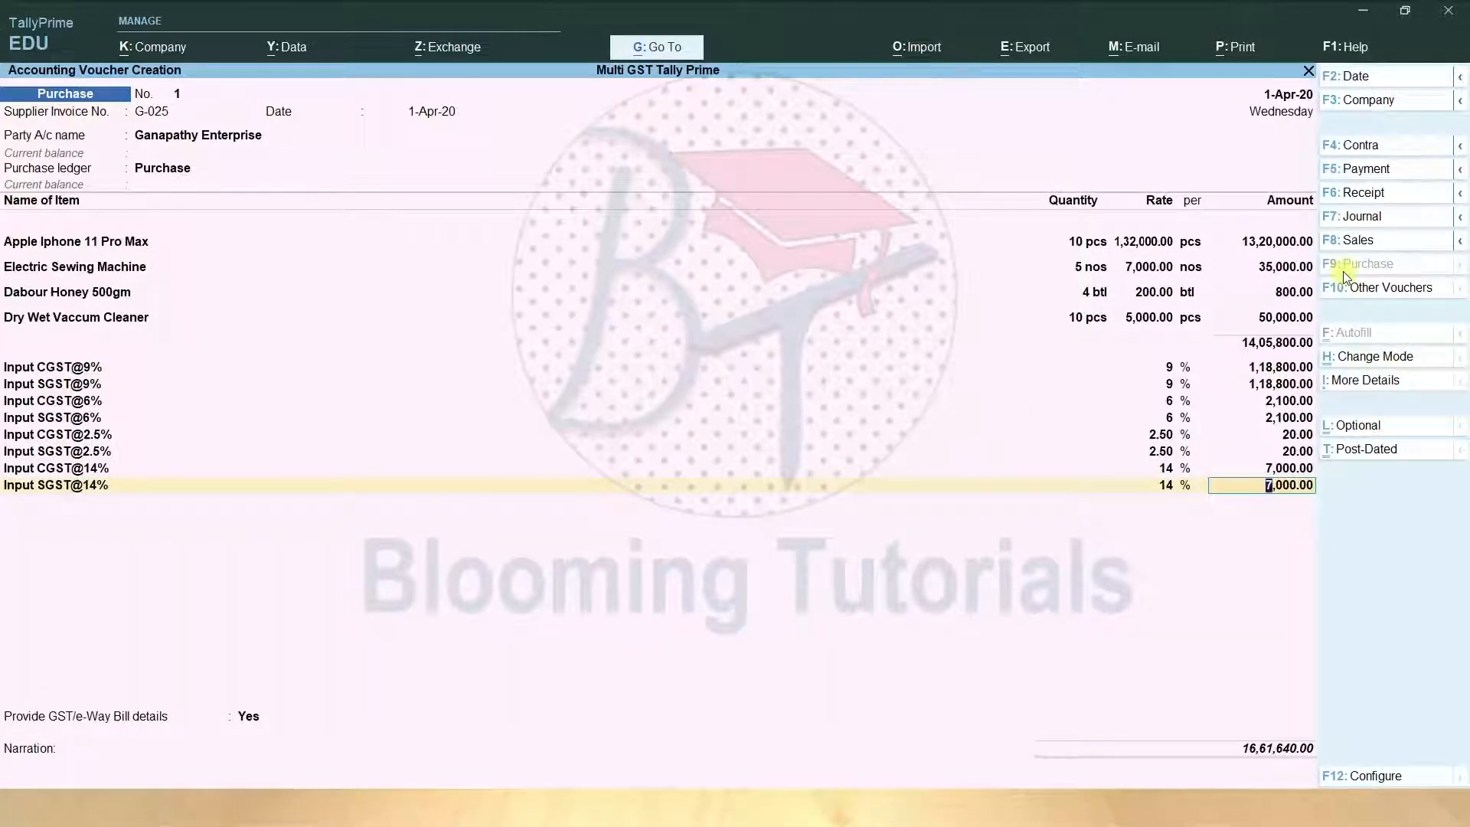
{"action": "key", "text": "Return"}
{"action": "key", "text": "Return"}
{"action": "key", "text": "Return"}
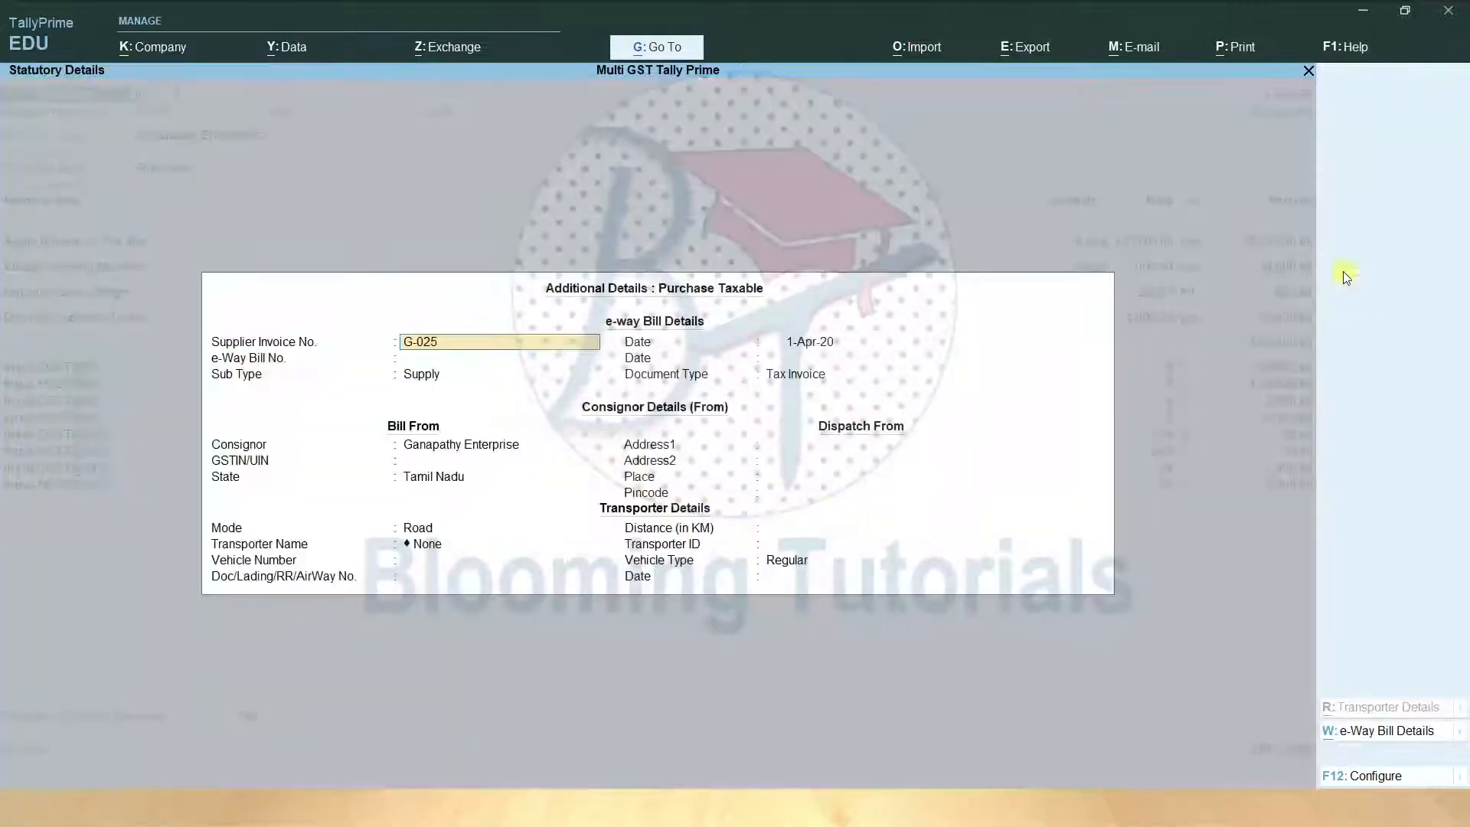
- Accept the supplier's e-Way Bill details, save the purchase voucher and return to the Gateway of Tally
{"action": "key", "text": "ctrl+a"}
{"action": "key", "text": "Return"}
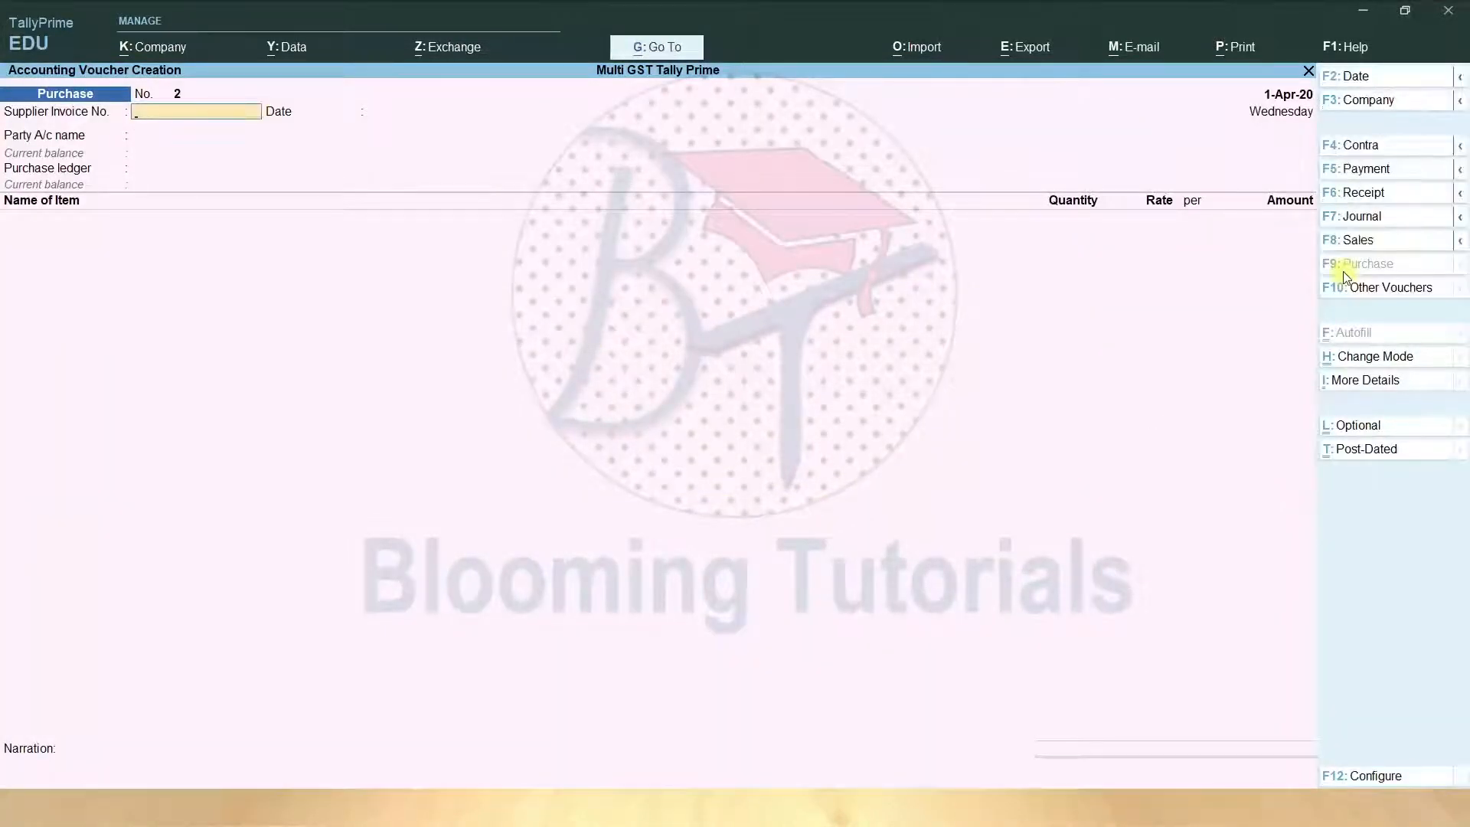
{"action": "key", "text": "Escape"}
{"action": "key", "text": "Return"}
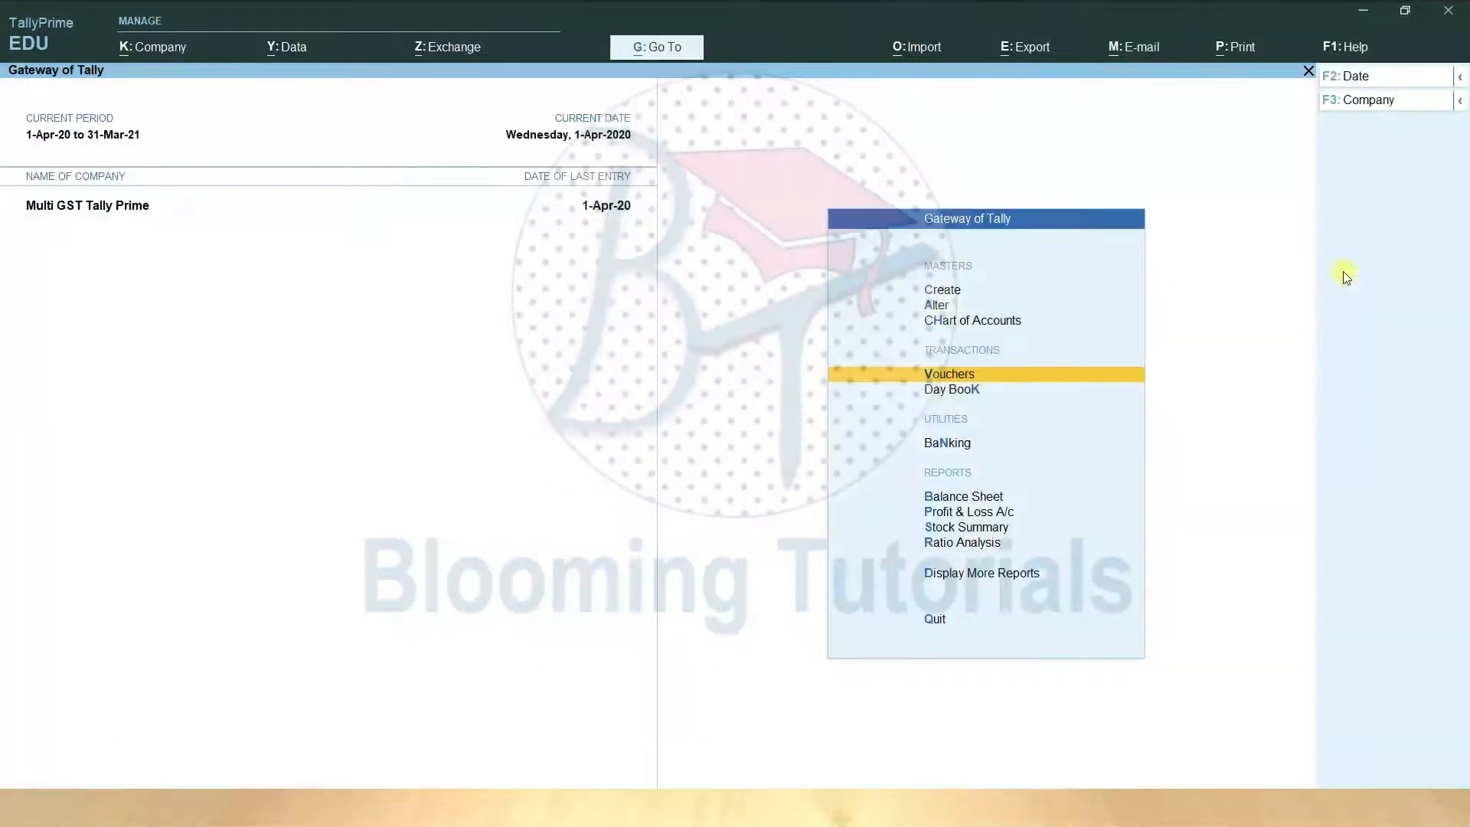
- Open the Balance Sheet report and show it in detailed form
{"action": "key", "text": "Down"}
{"action": "key", "text": "Down"}
{"action": "key", "text": "Down"}
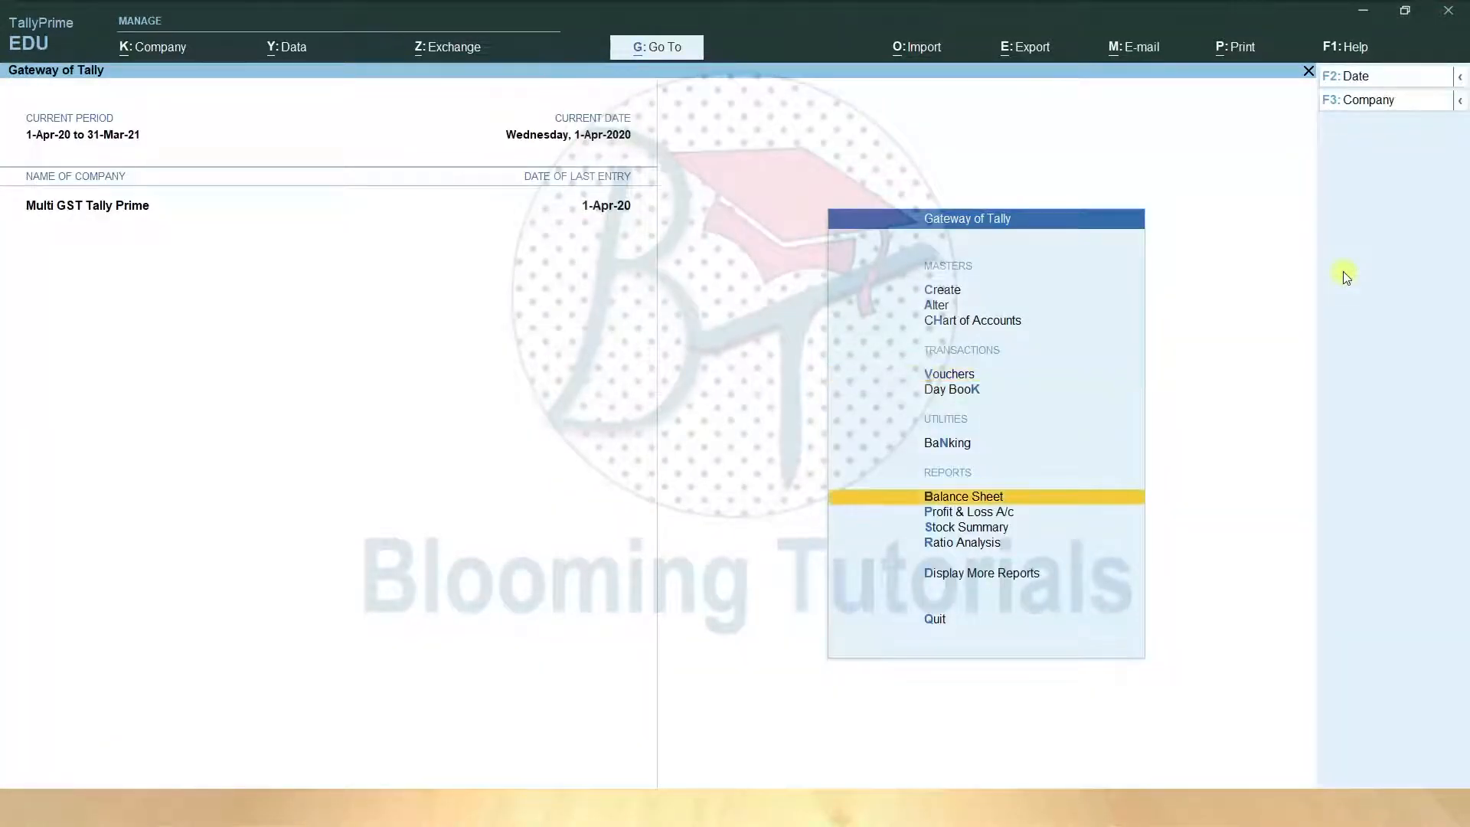
{"action": "key", "text": "Return"}
{"action": "key", "text": "alt+F5"}
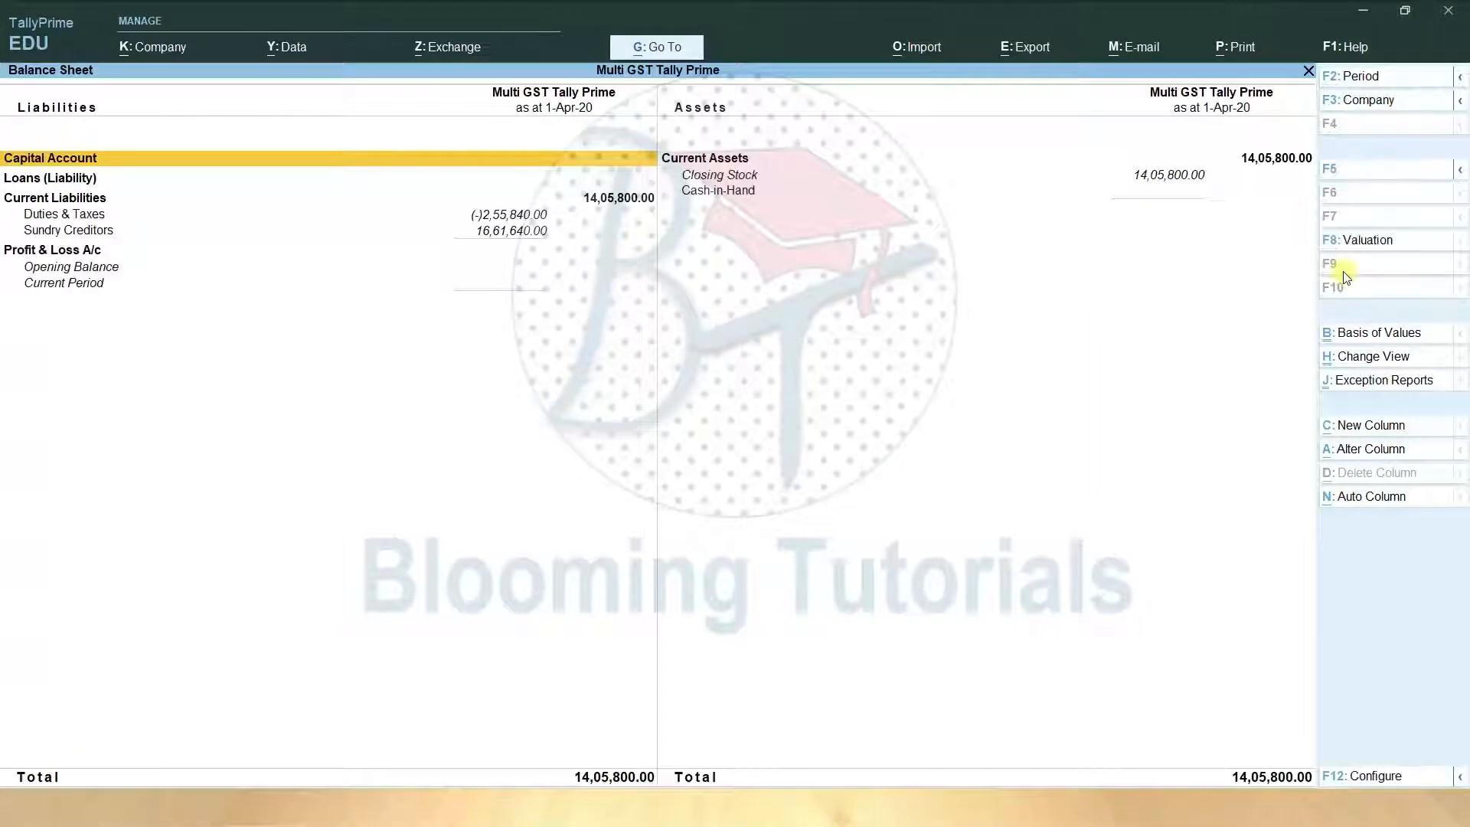
- Examine the ledger balances in the Duties & Taxes group under Current Liabilities, and return to the Gateway of Tally
{"action": "key", "text": "Down"}
{"action": "key", "text": "Down"}
{"action": "key", "text": "Down"}
{"action": "key", "text": "Down"}
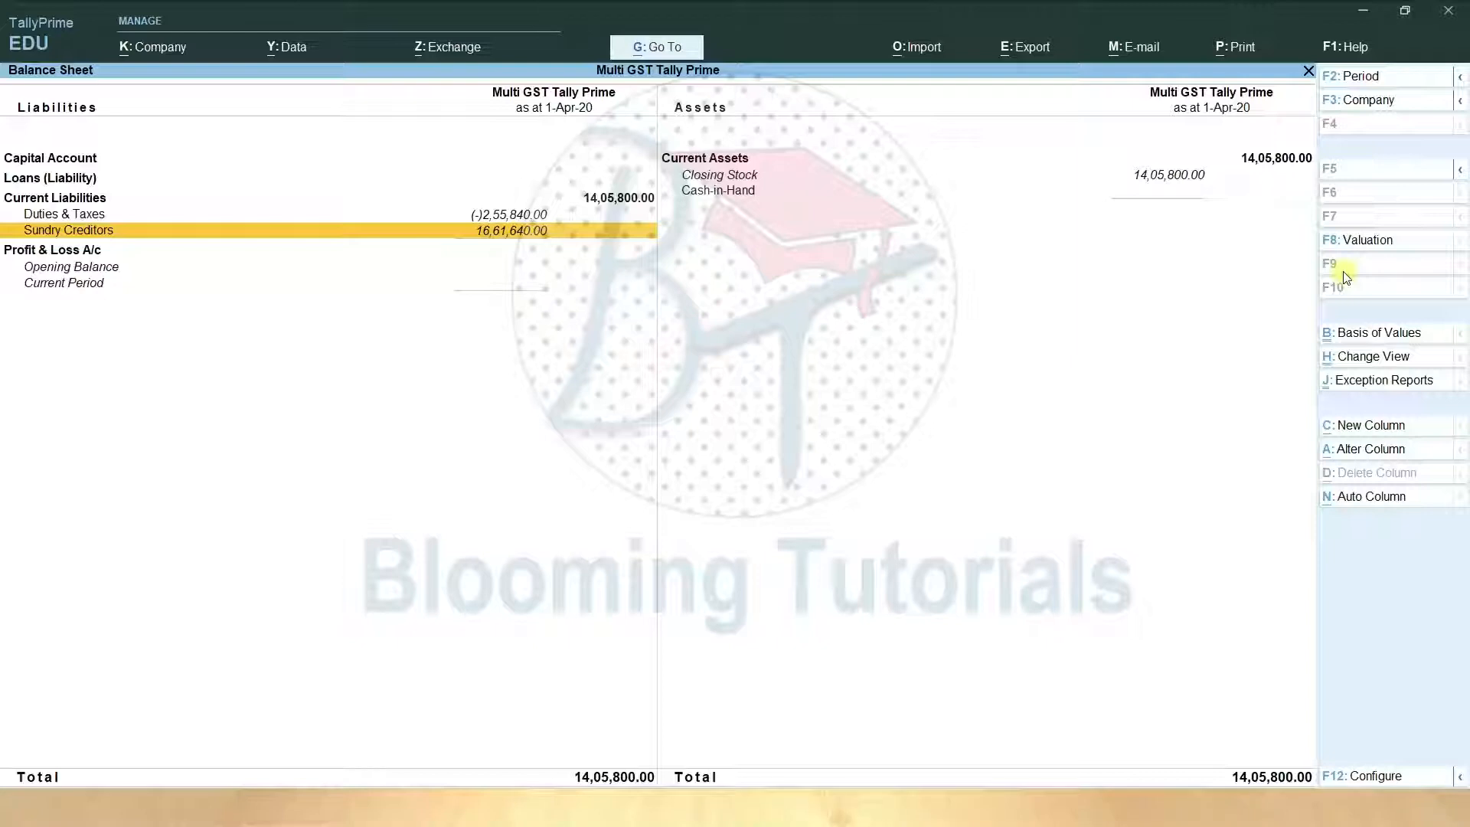
{"action": "key", "text": "Up"}
{"action": "key", "text": "Return"}
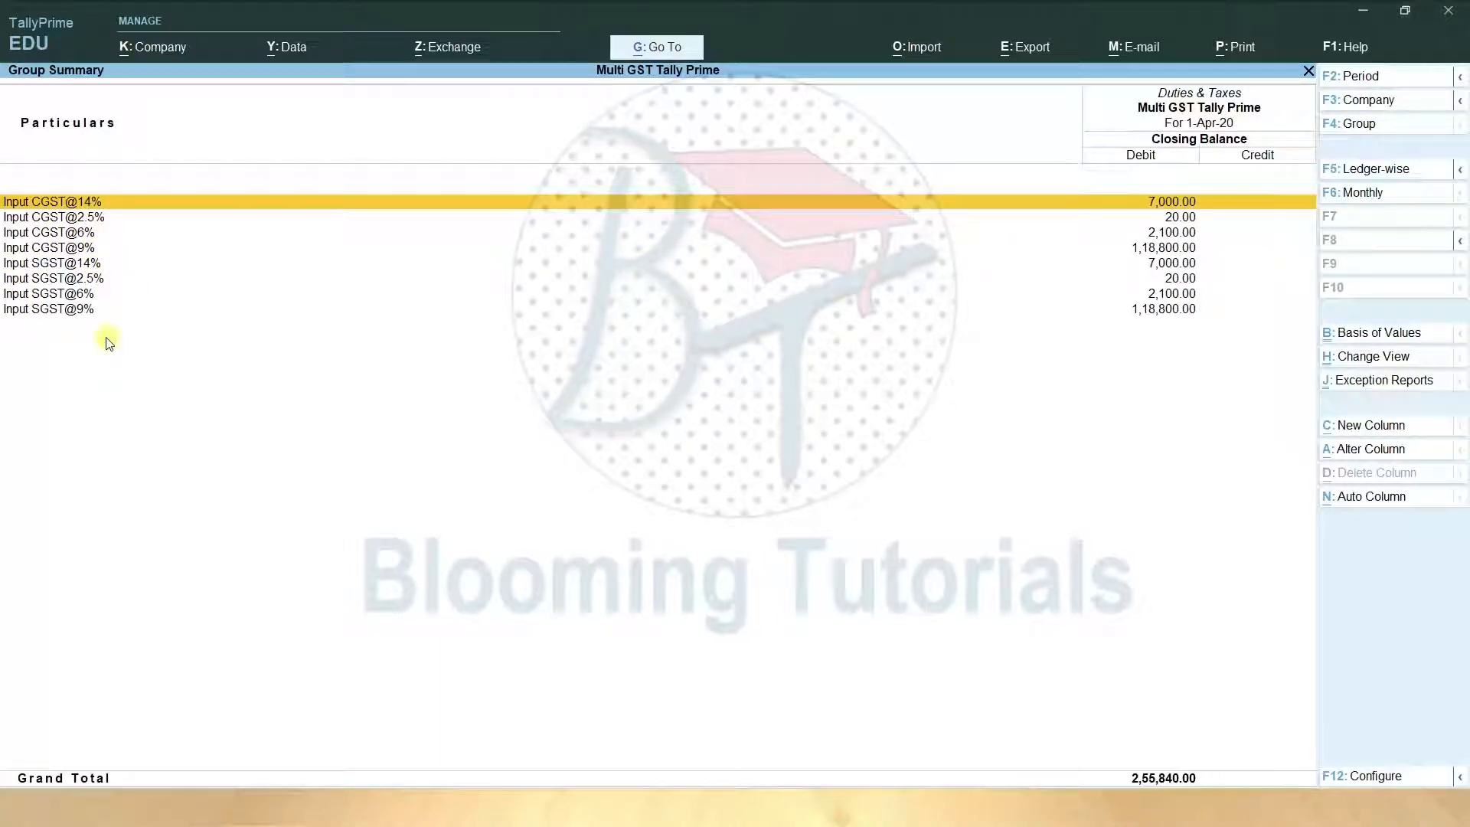
{"action": "key", "text": "Escape"}
{"action": "key", "text": "Escape"}
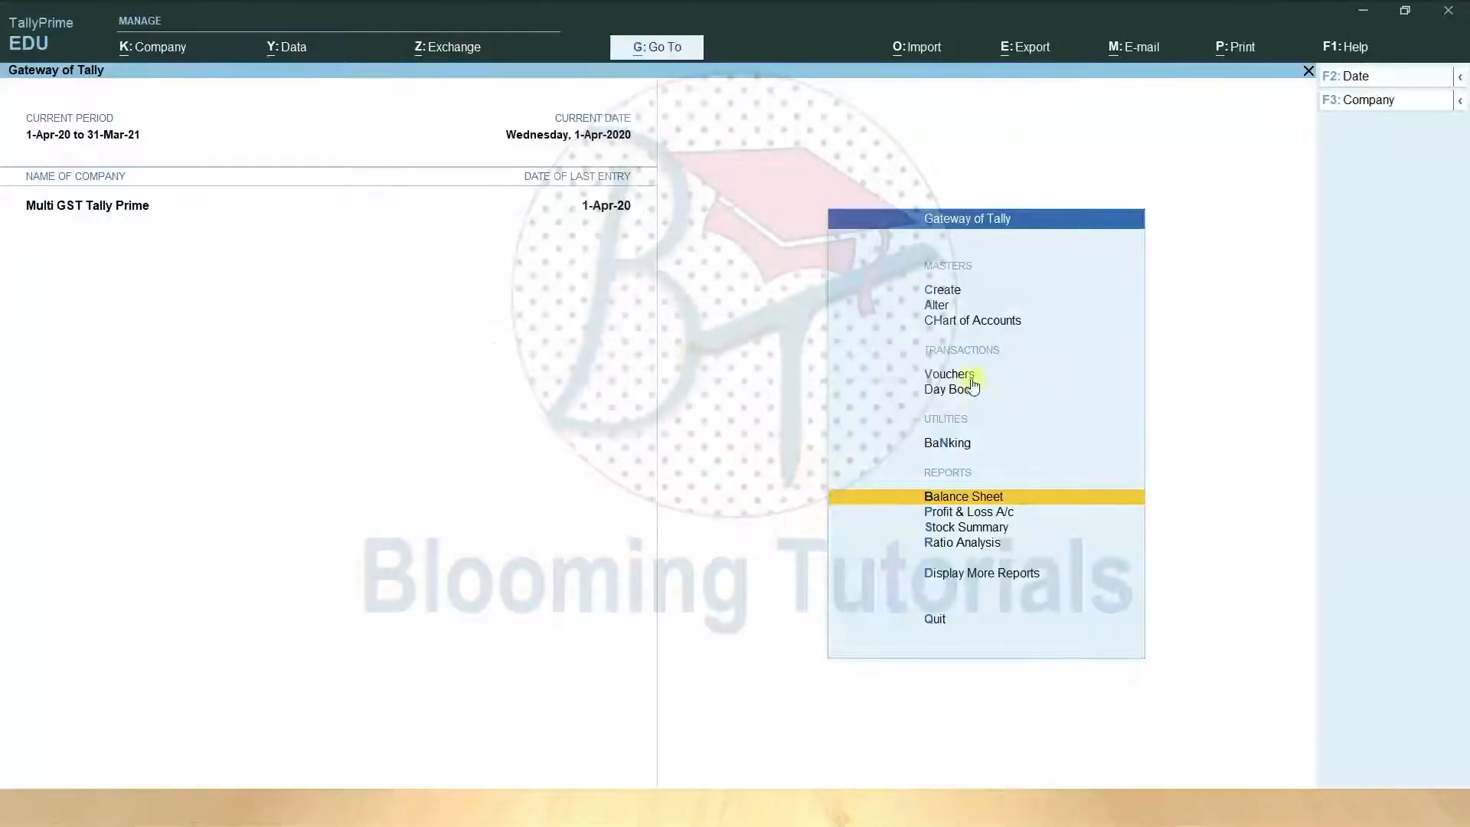
- Start a Debit Note voucher with Ganapathy Enterprise as the party and leave the dispatch and original invoice details blank
{"action": "left_click", "coordinate": [967, 375]}
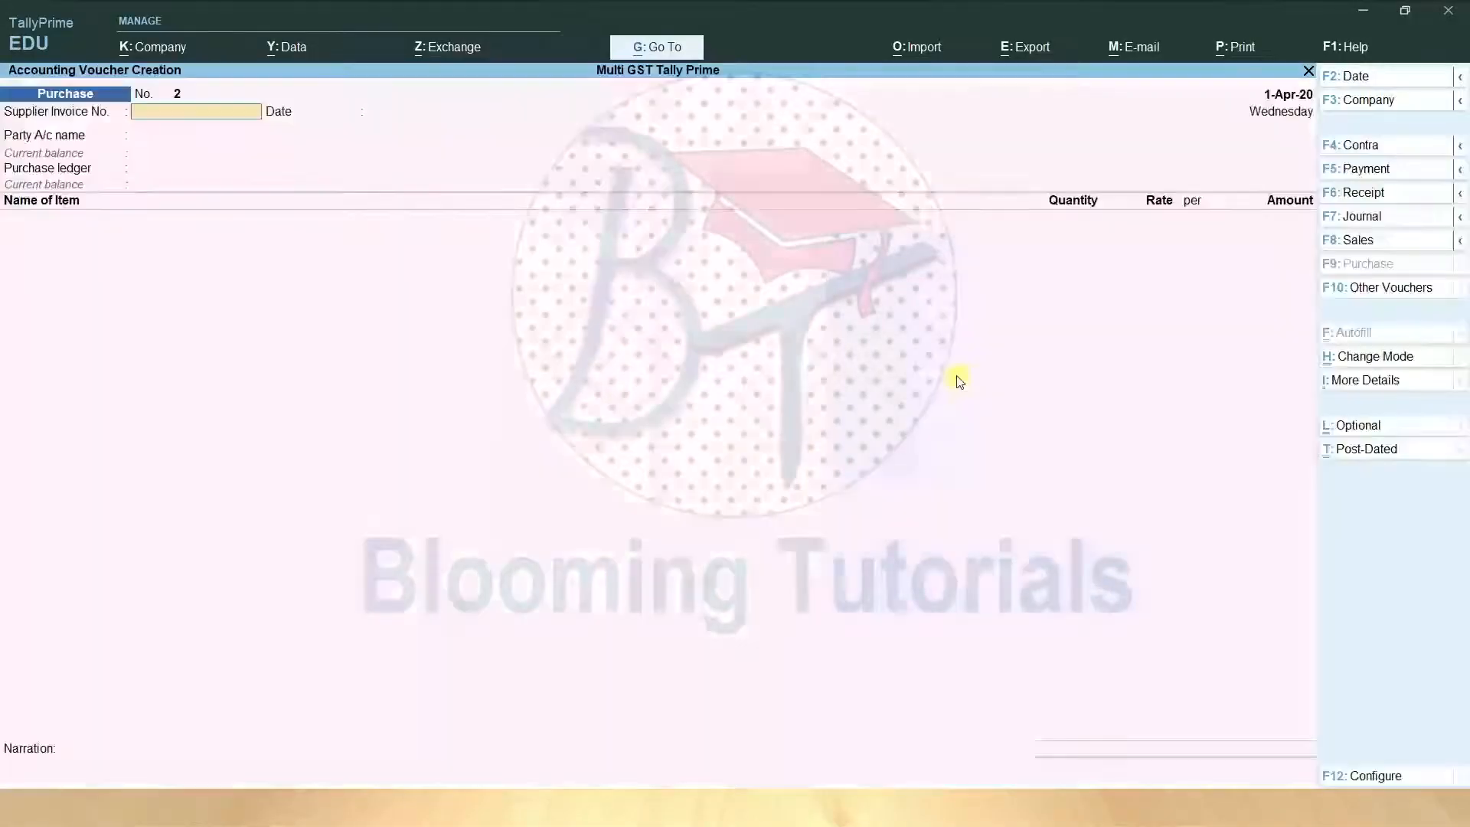
{"action": "left_click", "coordinate": [1347, 286]}
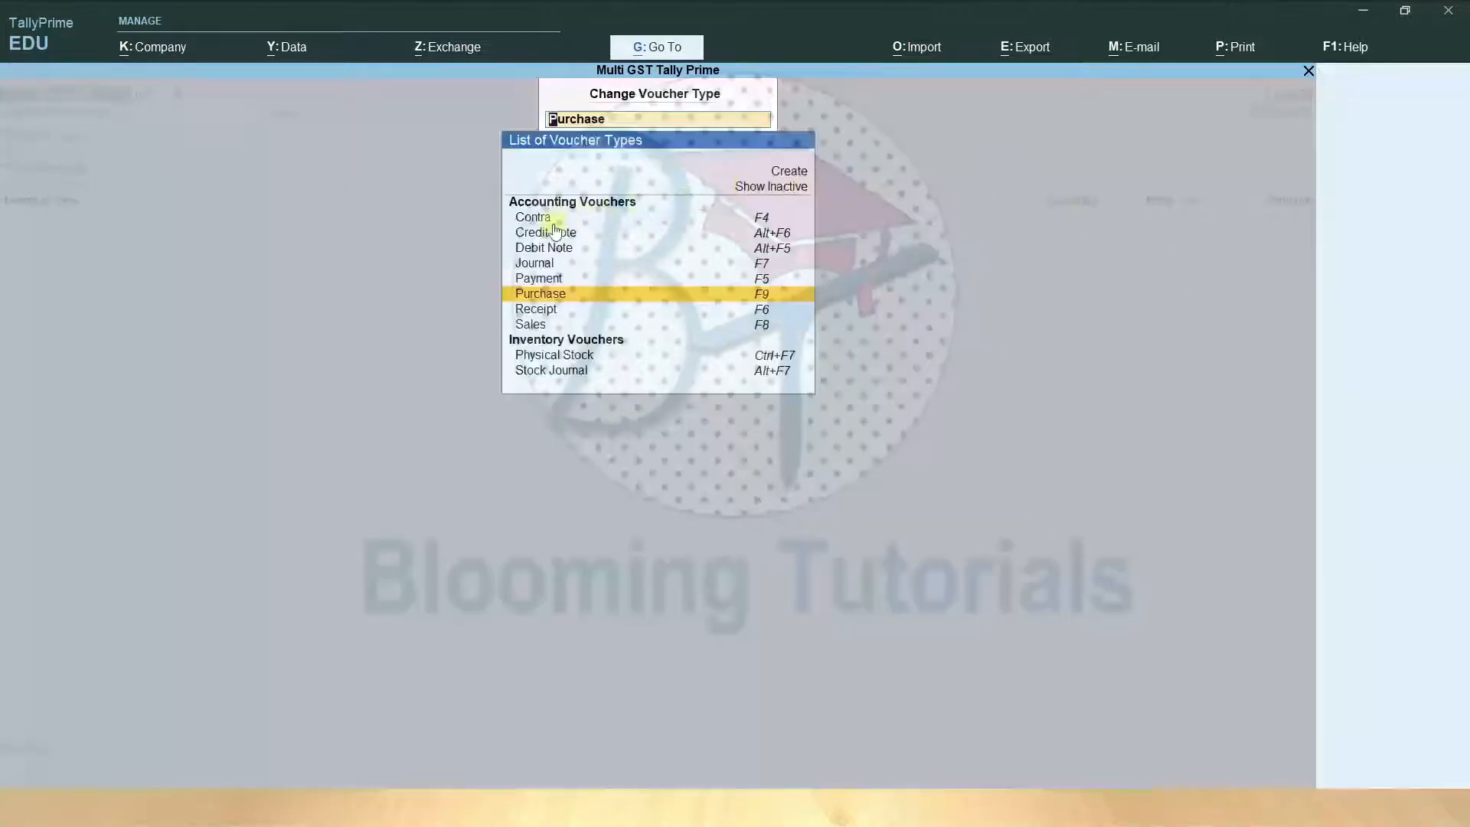
{"action": "left_click", "coordinate": [538, 248]}
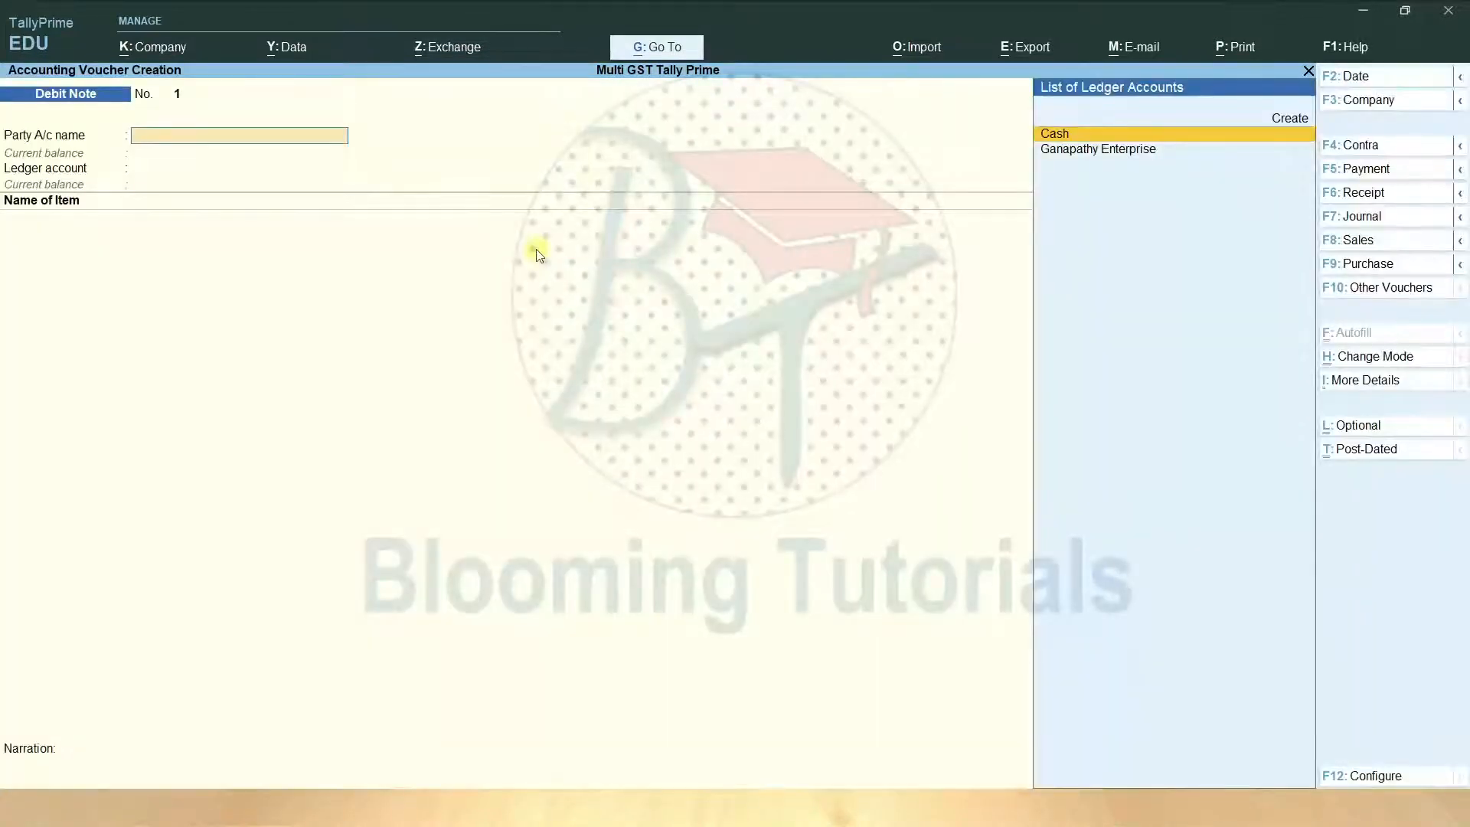
{"action": "key", "text": "Down"}
{"action": "key", "text": "Return"}
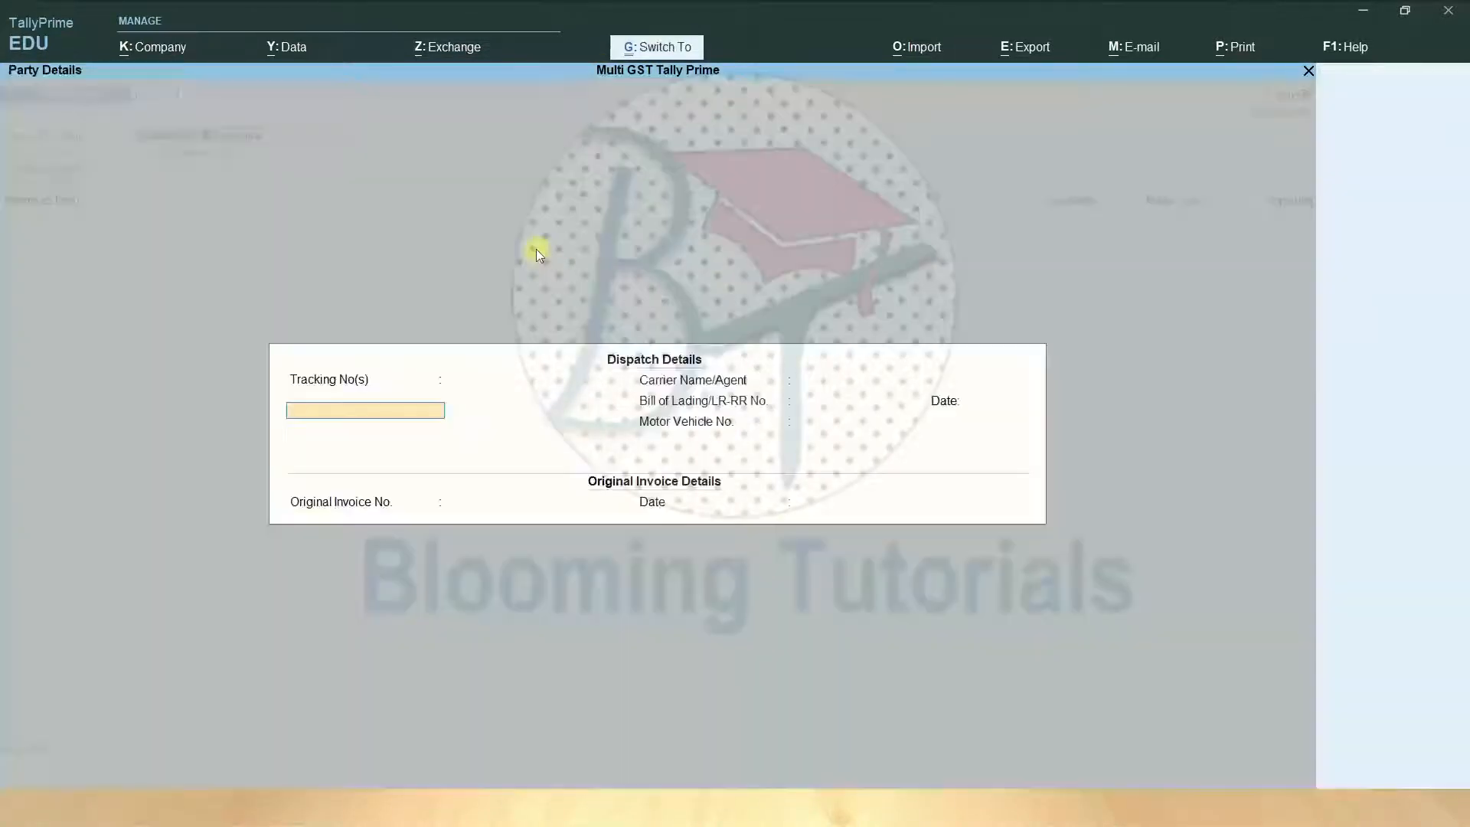
{"action": "key", "text": "Return"}
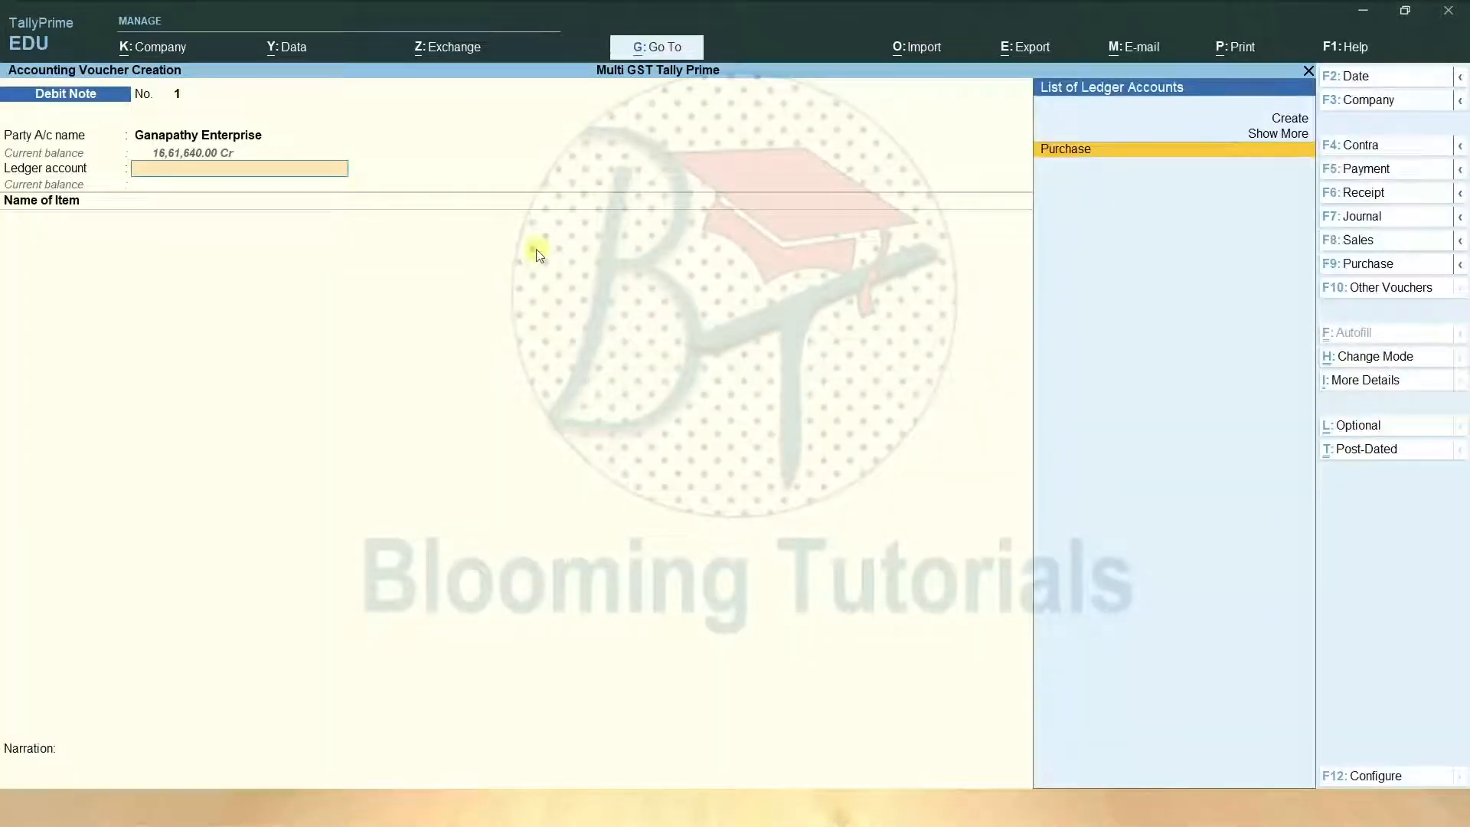
- Create a ledger named Purchase Return from the debit note's ledger account field and place it under Purchase Accounts
{"action": "key", "text": "alt+c"}
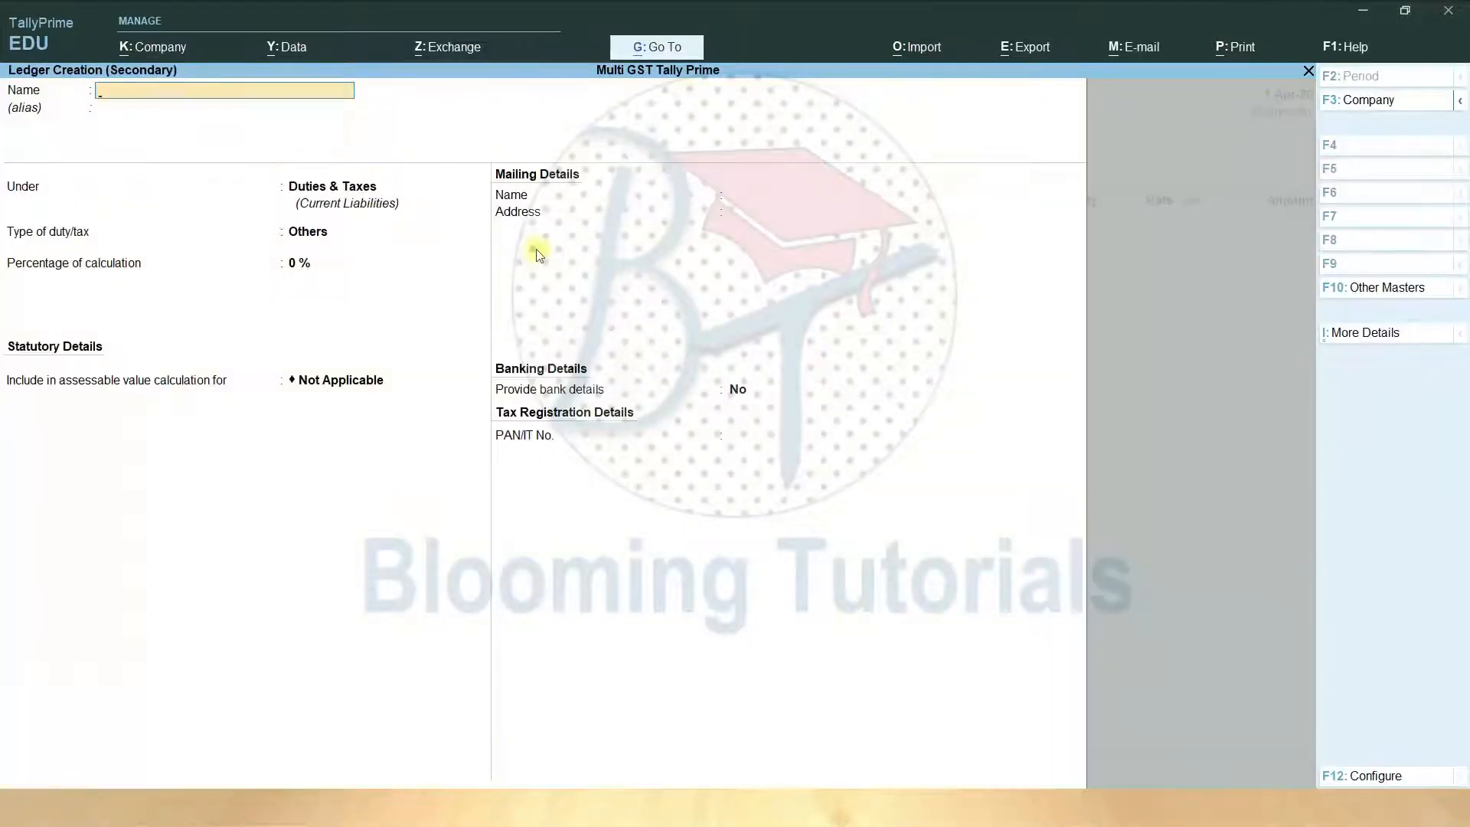
{"action": "type", "text": "Purchase Return"}
{"action": "key", "text": "Return"}
{"action": "key", "text": "Return"}
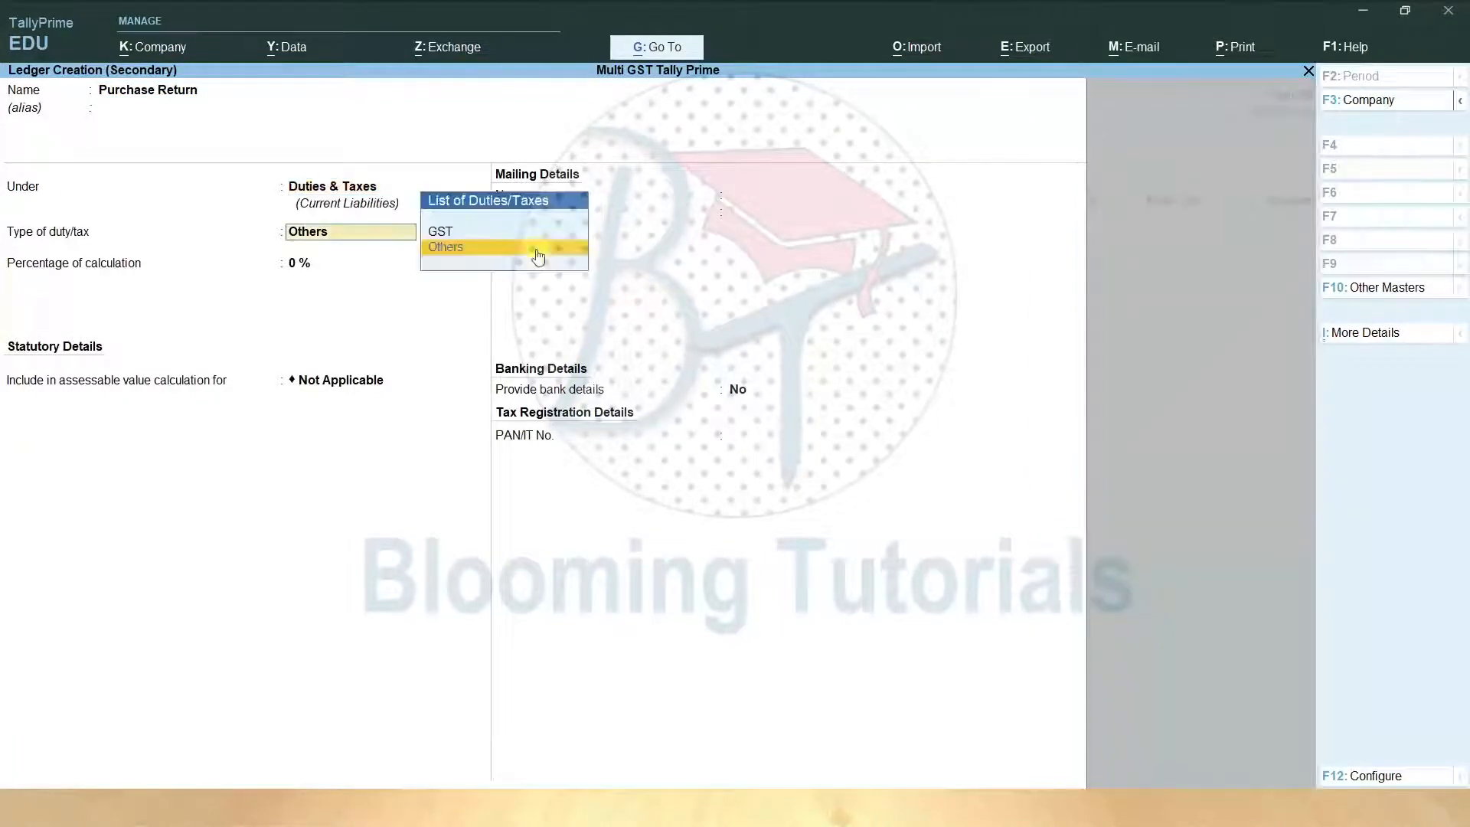
{"action": "key", "text": "Up"}
{"action": "key", "text": "Return"}
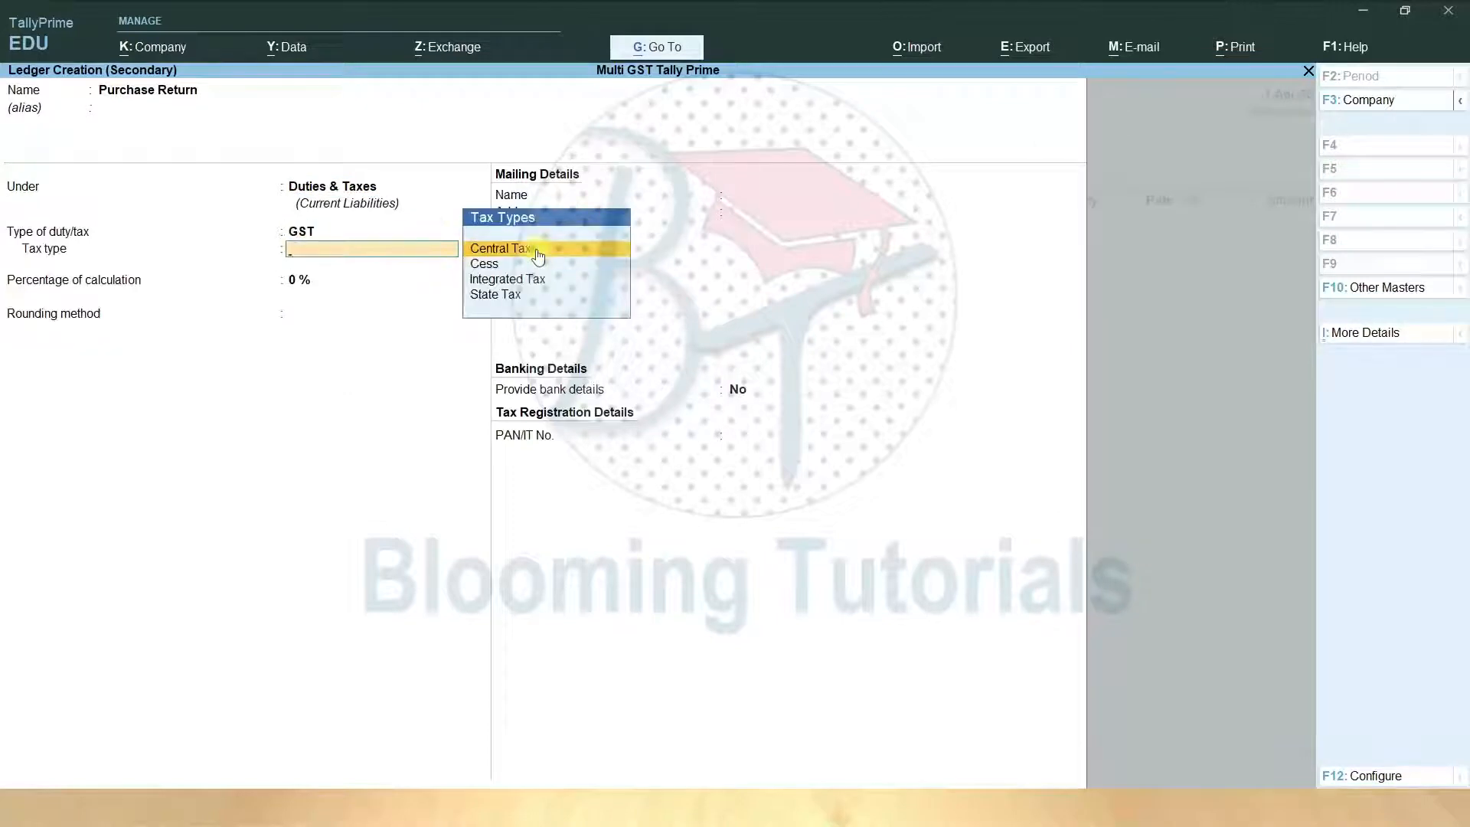
{"action": "key", "text": "BackSpace"}
{"action": "key", "text": "BackSpace"}
{"action": "type", "text": "Pur"}
{"action": "key", "text": "Return"}
{"action": "key", "text": "Return"}
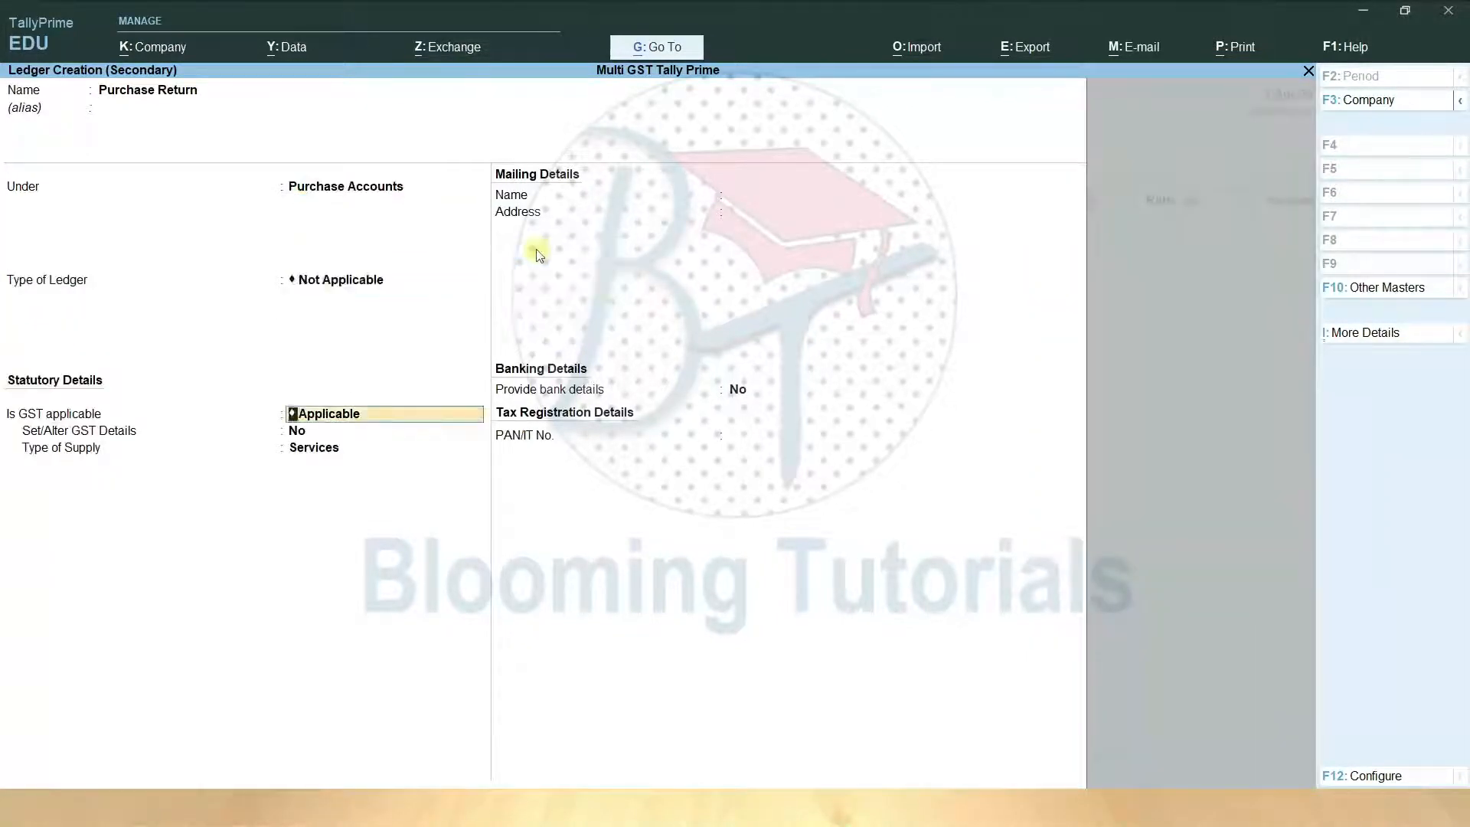
- Keep GST applicable for the Purchase Return ledger, set its type of supply to Goods and save it into the voucher
{"action": "key", "text": "Return"}
{"action": "key", "text": "Return"}
{"action": "key", "text": "Up"}
{"action": "key", "text": "Return"}
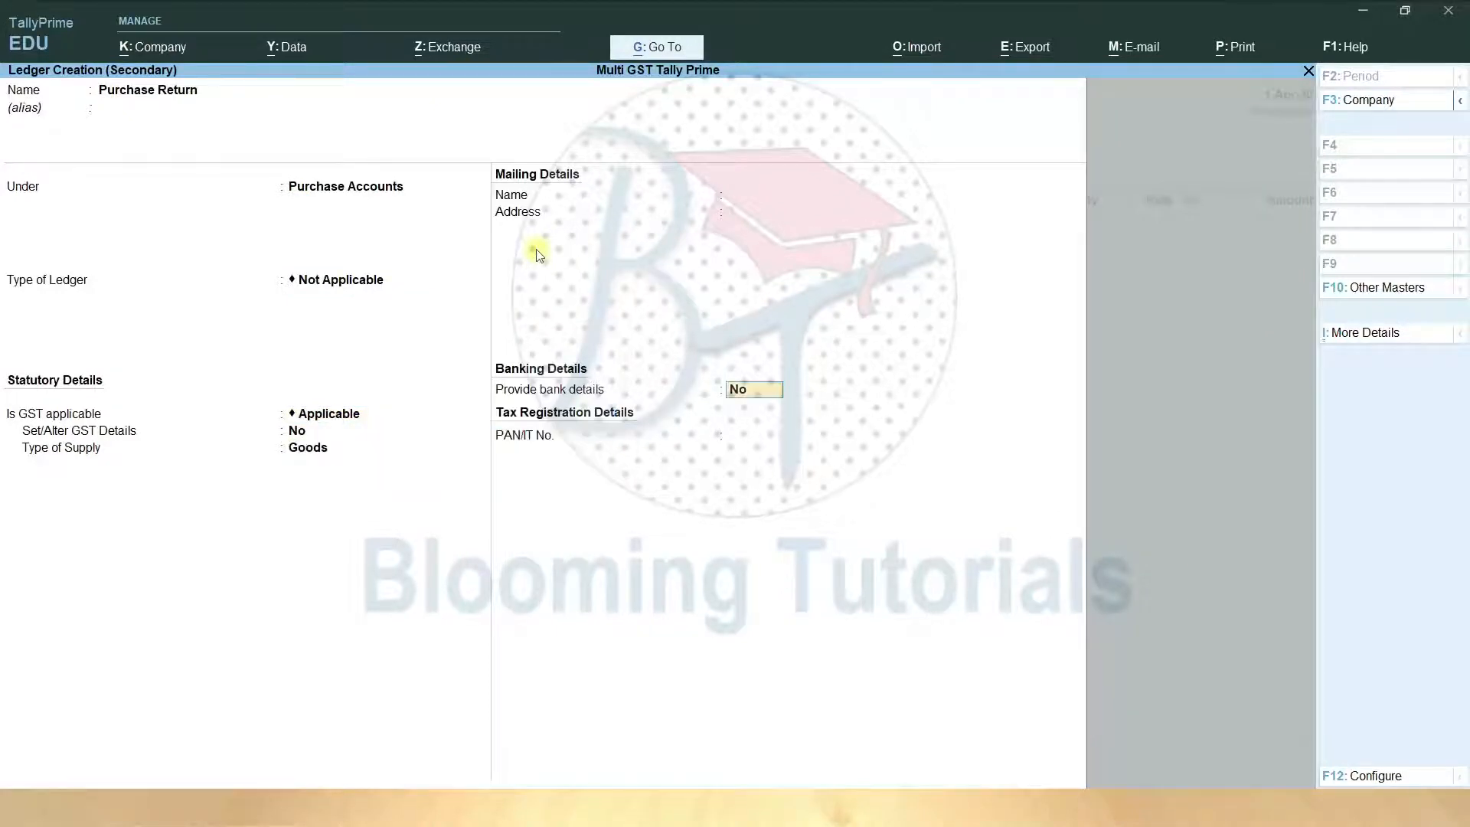
{"action": "key", "text": "ctrl+a"}
{"action": "key", "text": "ctrl"}
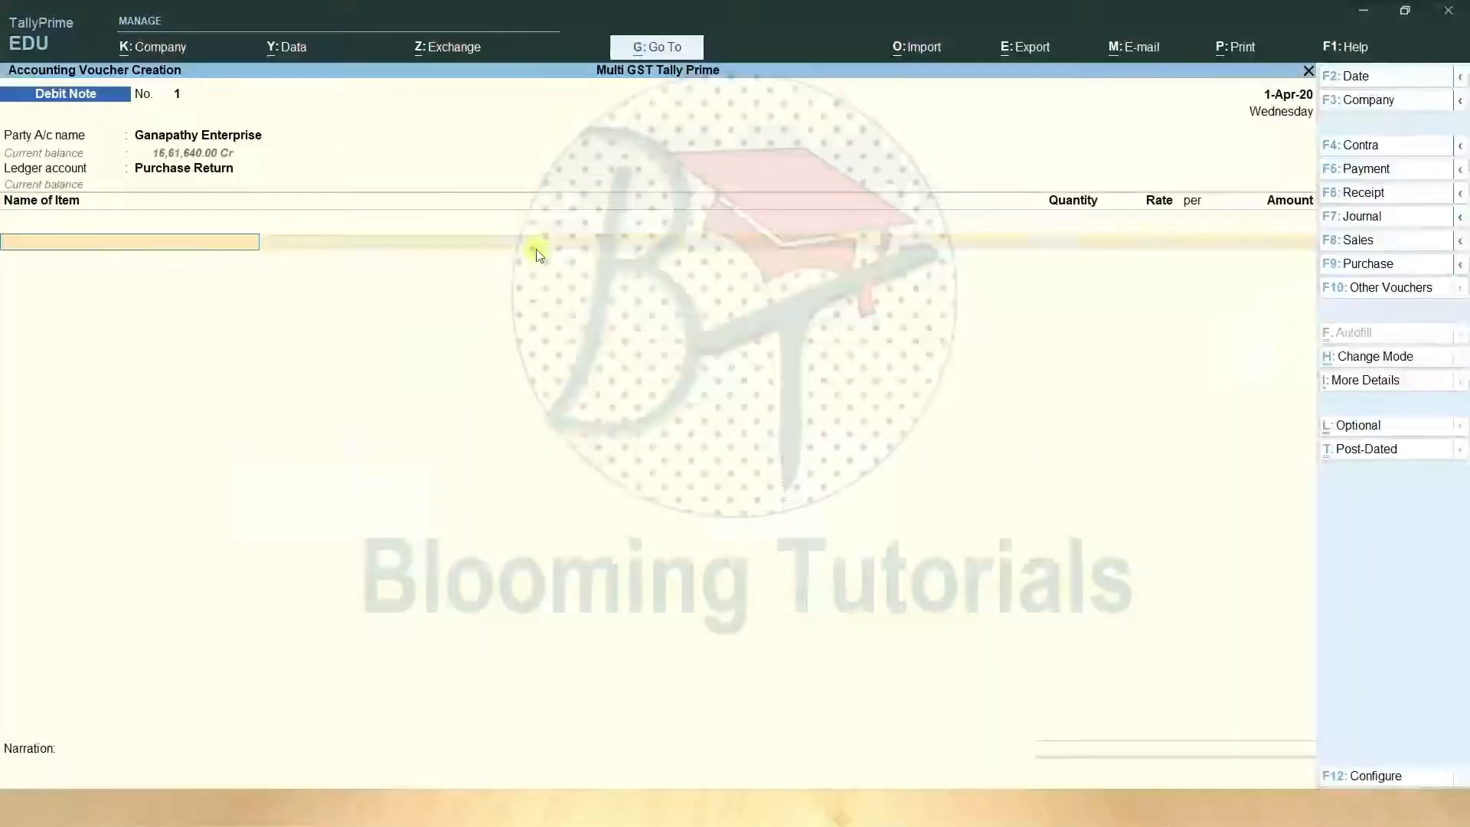
- Add Apple Iphone 11 Pro Max to the debit note with quantity 1 pcs at rate 1,32,000
{"action": "type", "text": "A"}
{"action": "key", "text": "Return"}
{"action": "key", "text": "Return"}
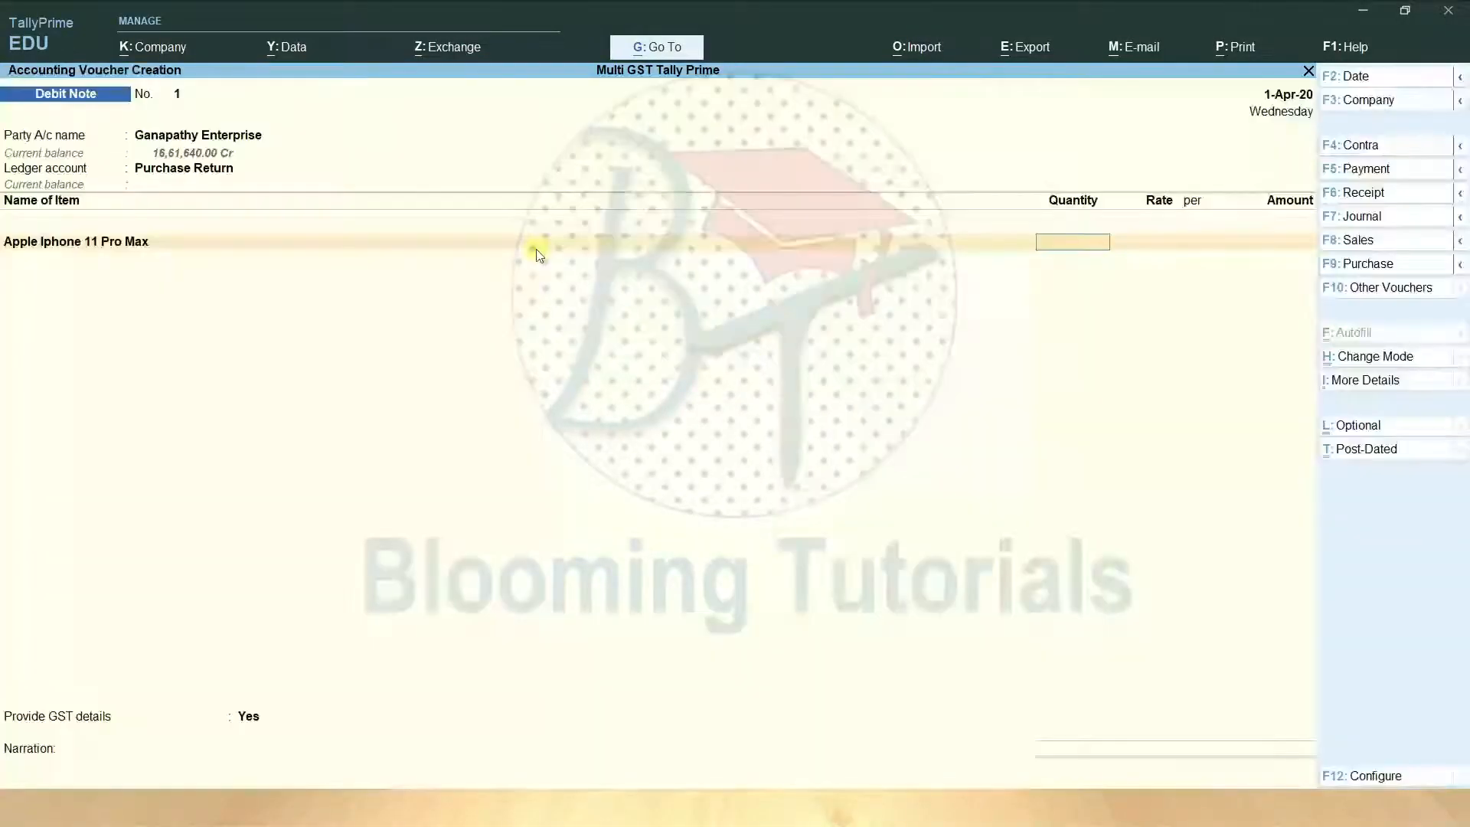
{"action": "key", "text": "Return"}
{"action": "key", "text": "Return"}
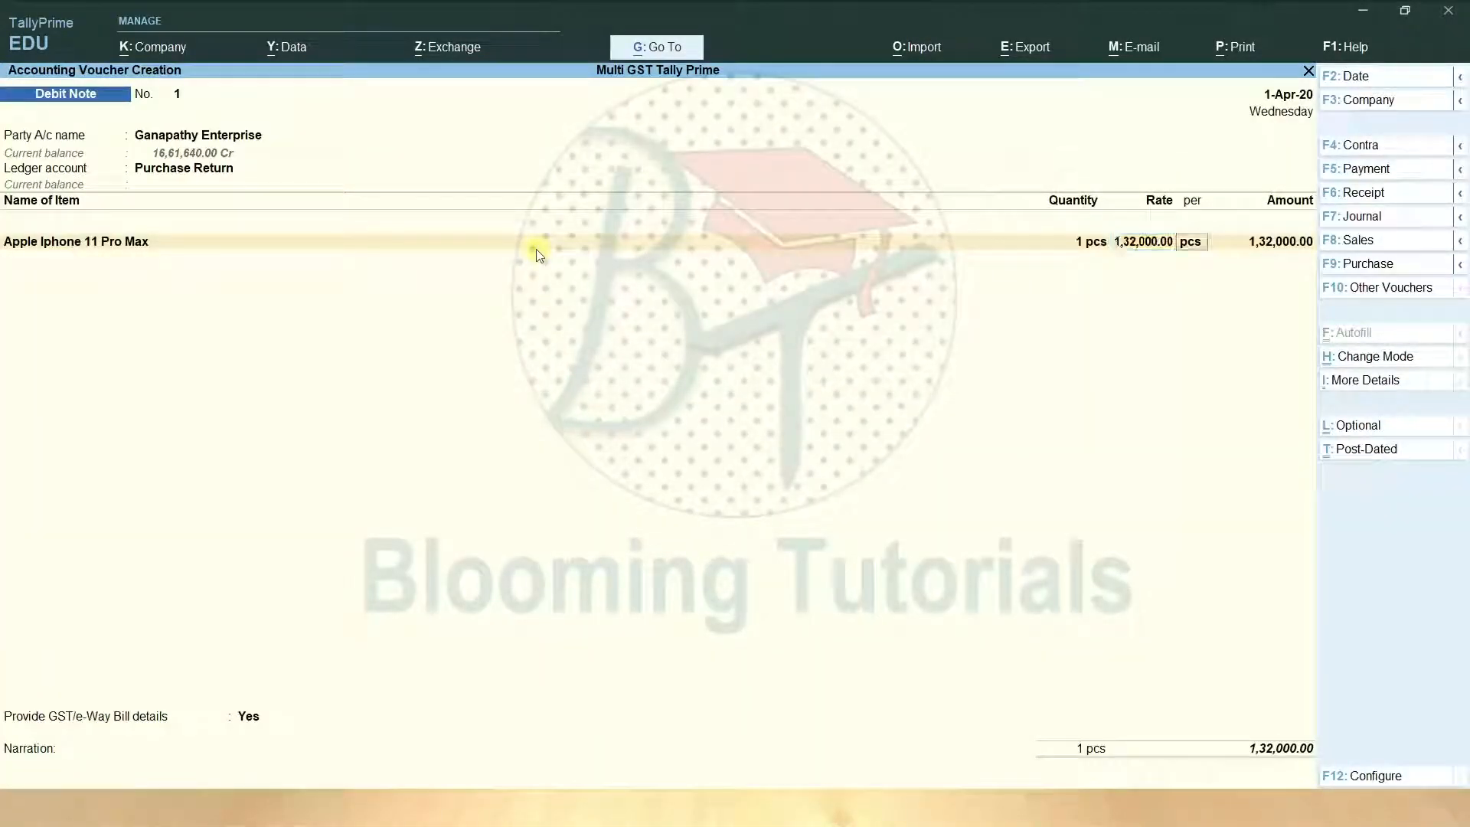
{"action": "key", "text": "Return"}
{"action": "key", "text": "Return"}
- Check the list of damaged items and add Dry Wet Vaccum Cleaner with quantity 1 pcs at rate 5,000
{"action": "key", "text": "alt+Tab"}
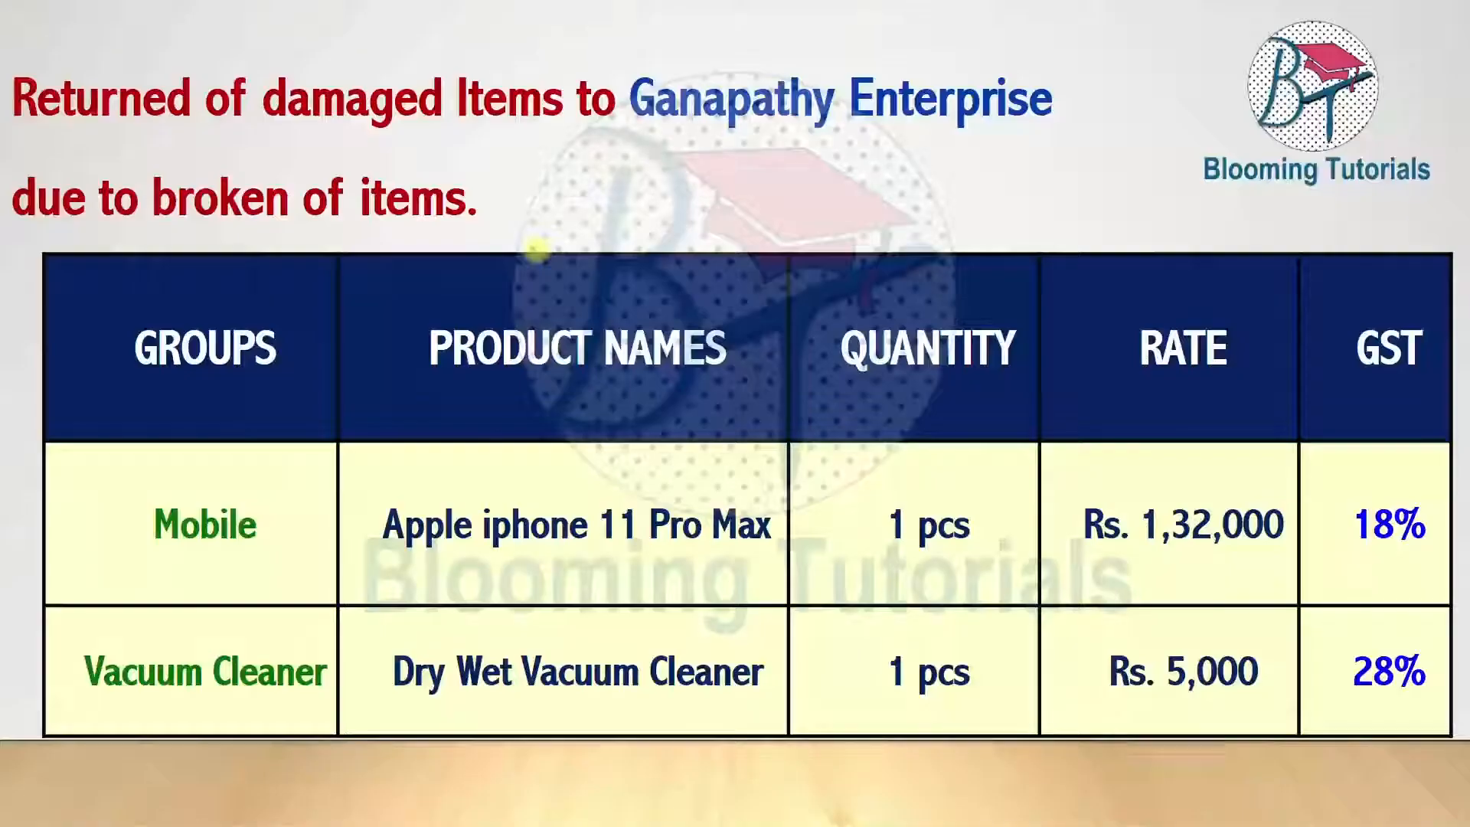
{"action": "key", "text": "alt+Tab"}
{"action": "type", "text": "D"}
{"action": "key", "text": "Down"}
{"action": "key", "text": "Down"}
{"action": "key", "text": "Return"}
{"action": "key", "text": "Return"}
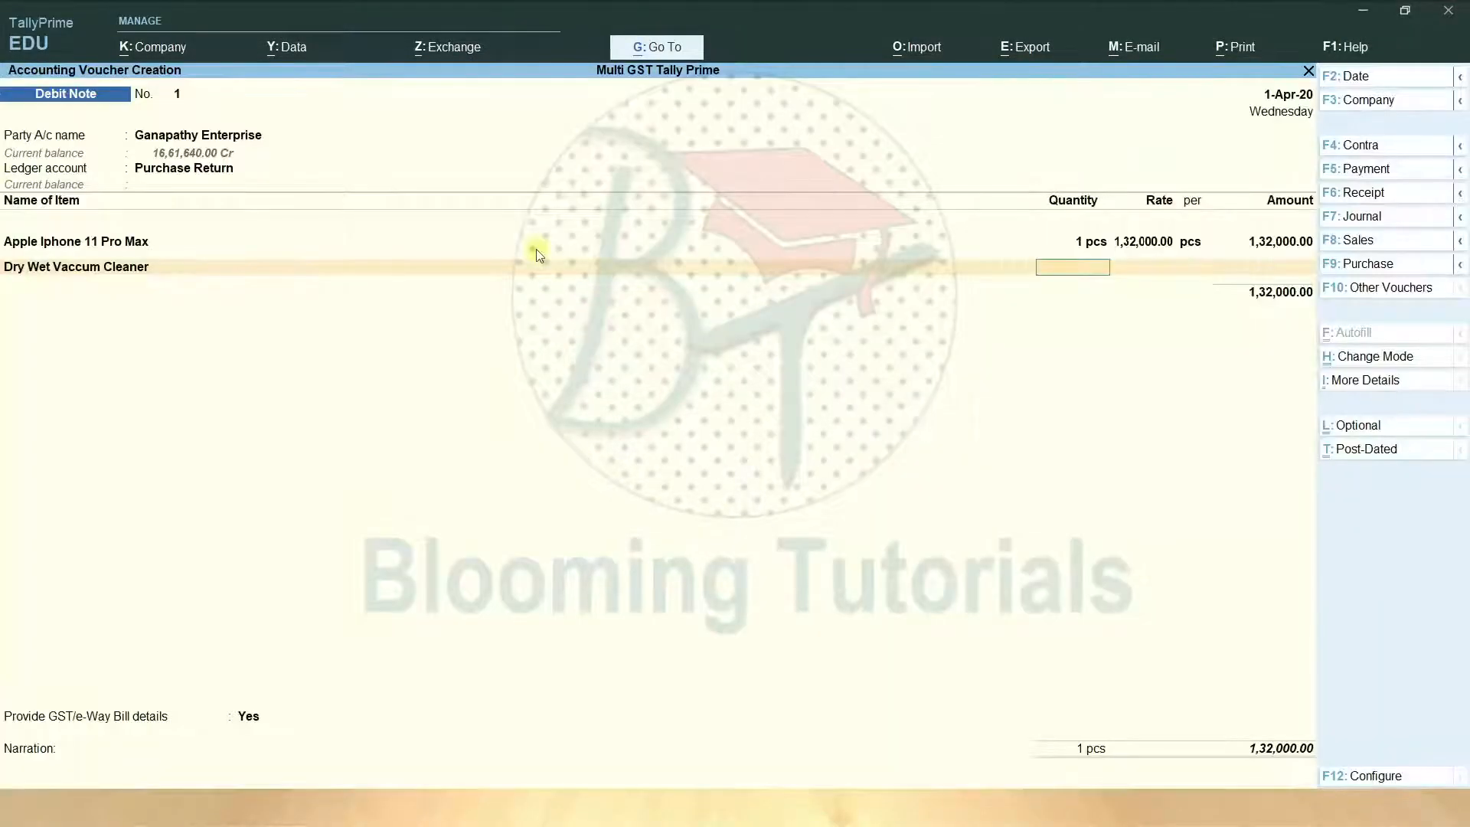
{"action": "type", "text": "1"}
{"action": "key", "text": "Return"}
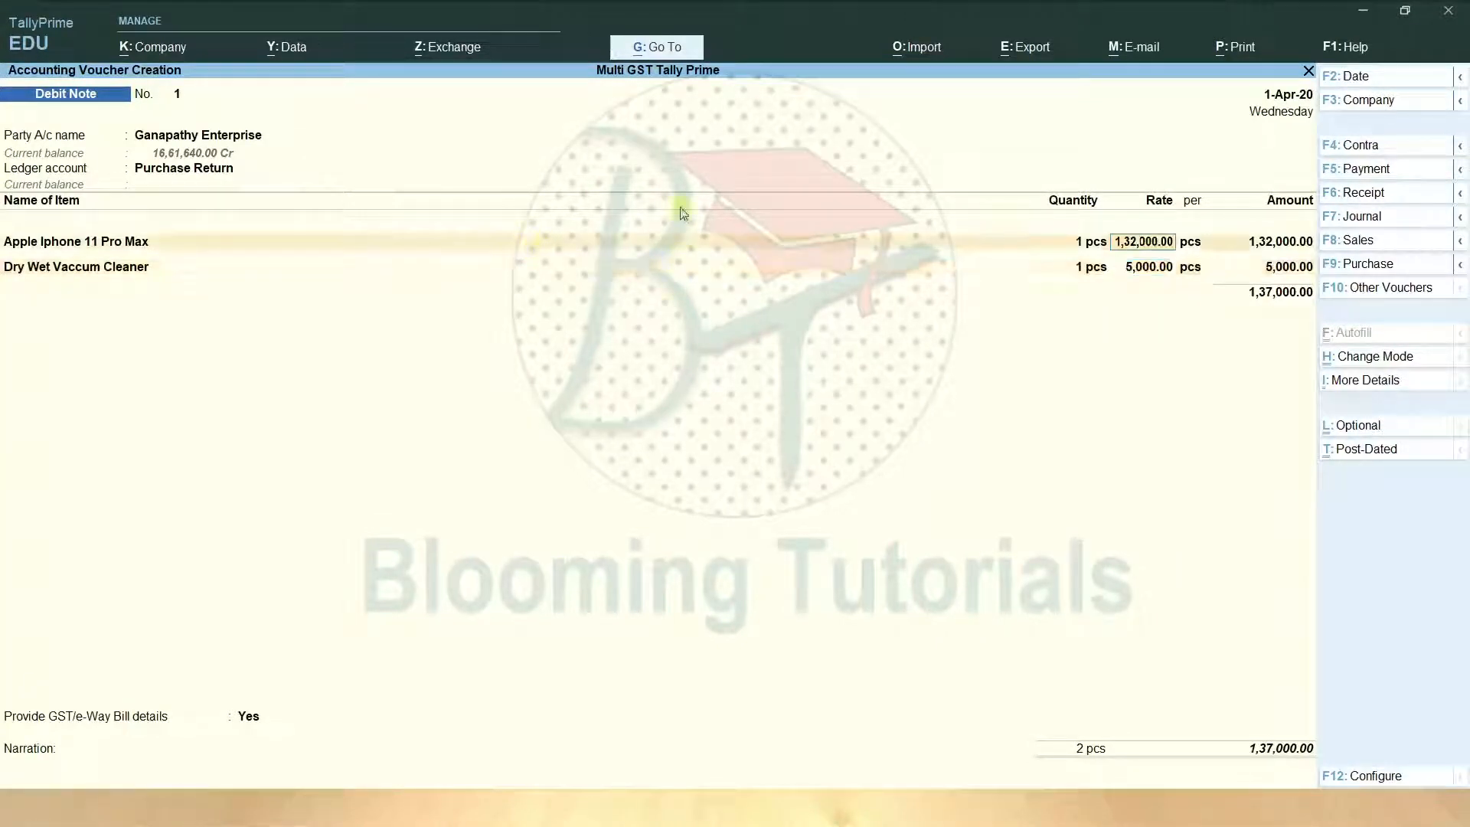
- Check the item-wise stock quantities and rates in the detailed Stock Summary, and return to the debit note
{"action": "left_click", "coordinate": [674, 49]}
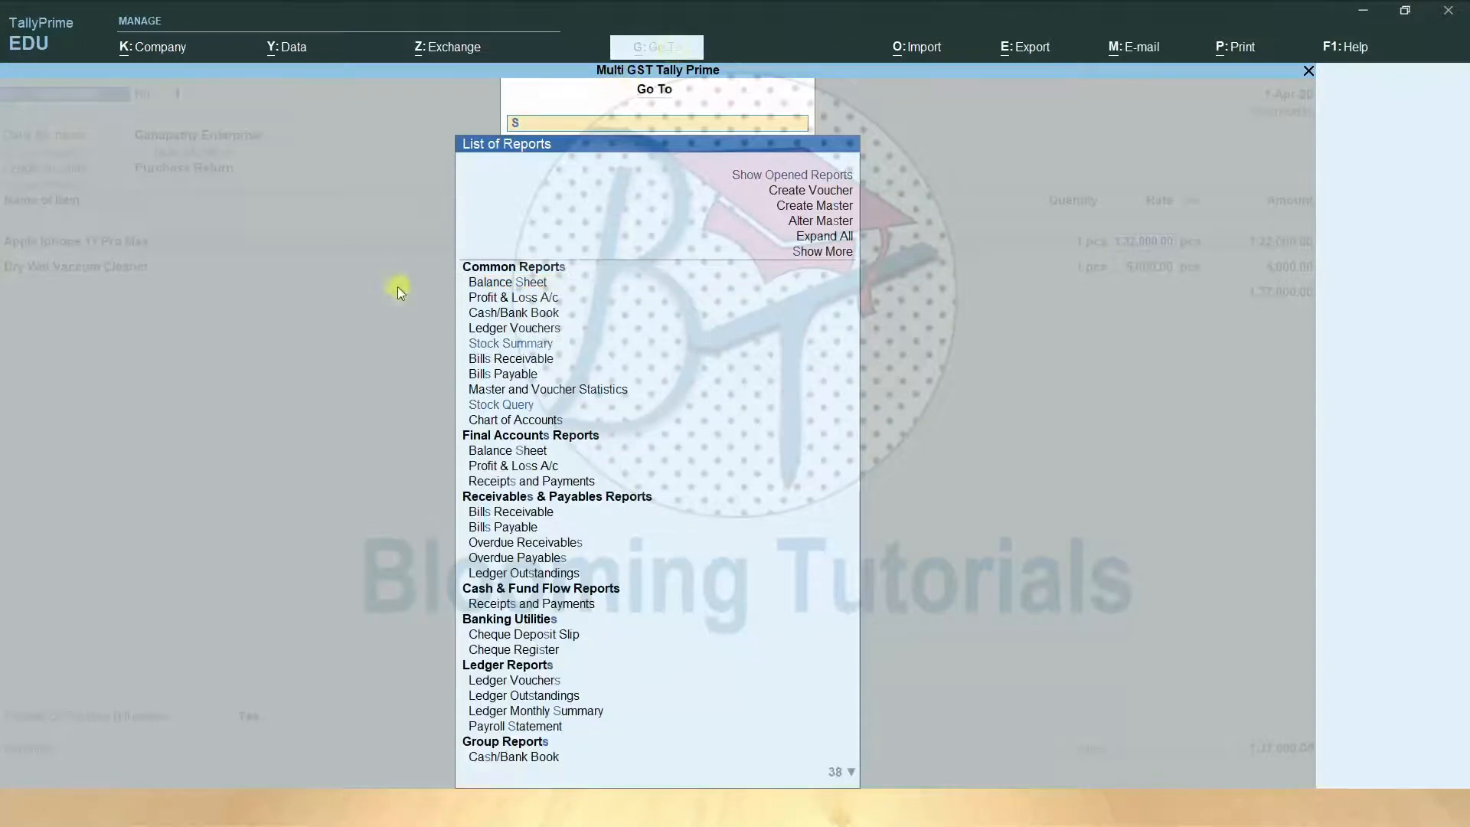
{"action": "left_click", "coordinate": [488, 346]}
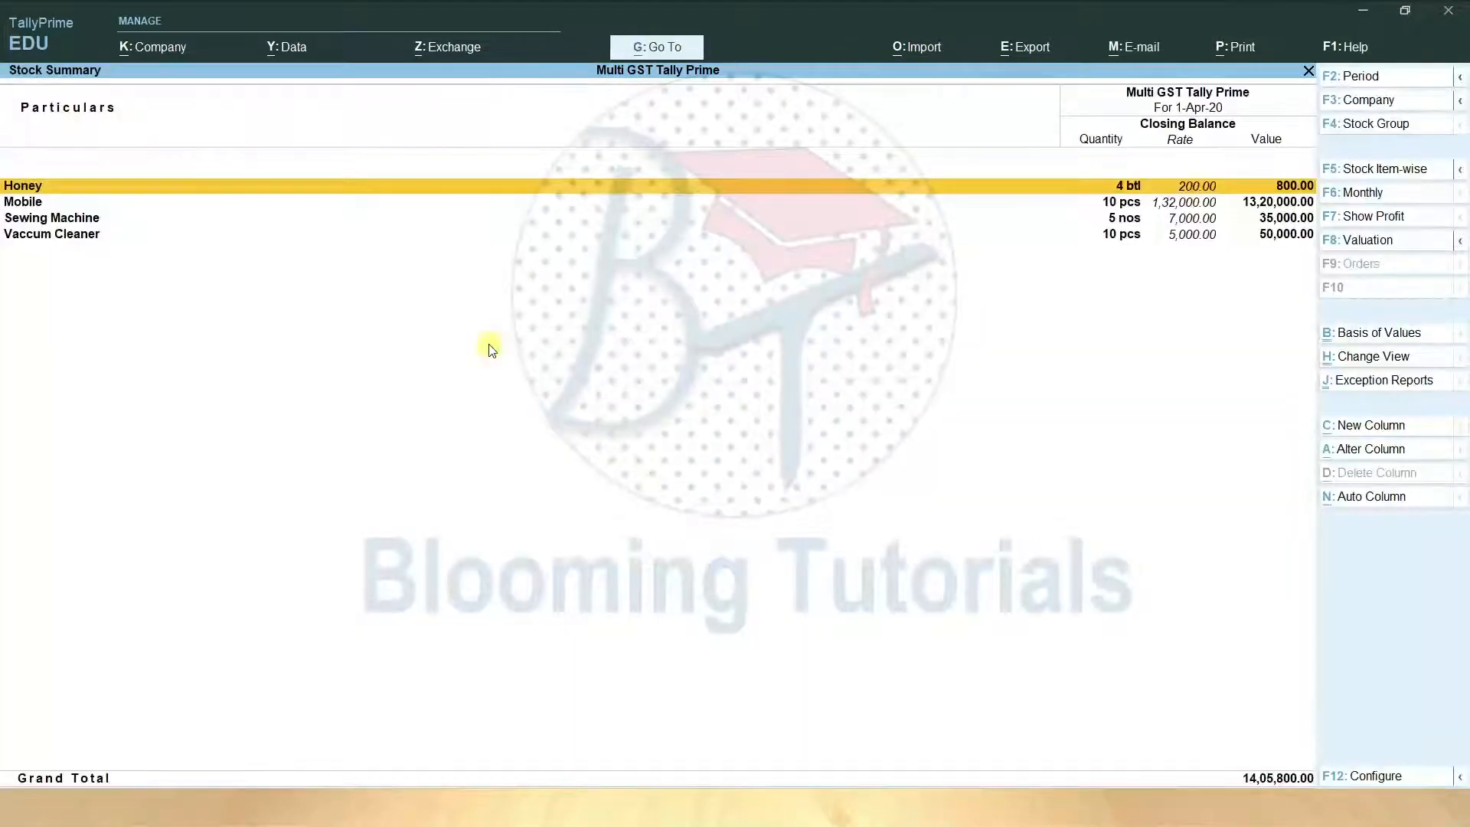
{"action": "key", "text": "alt+F5"}
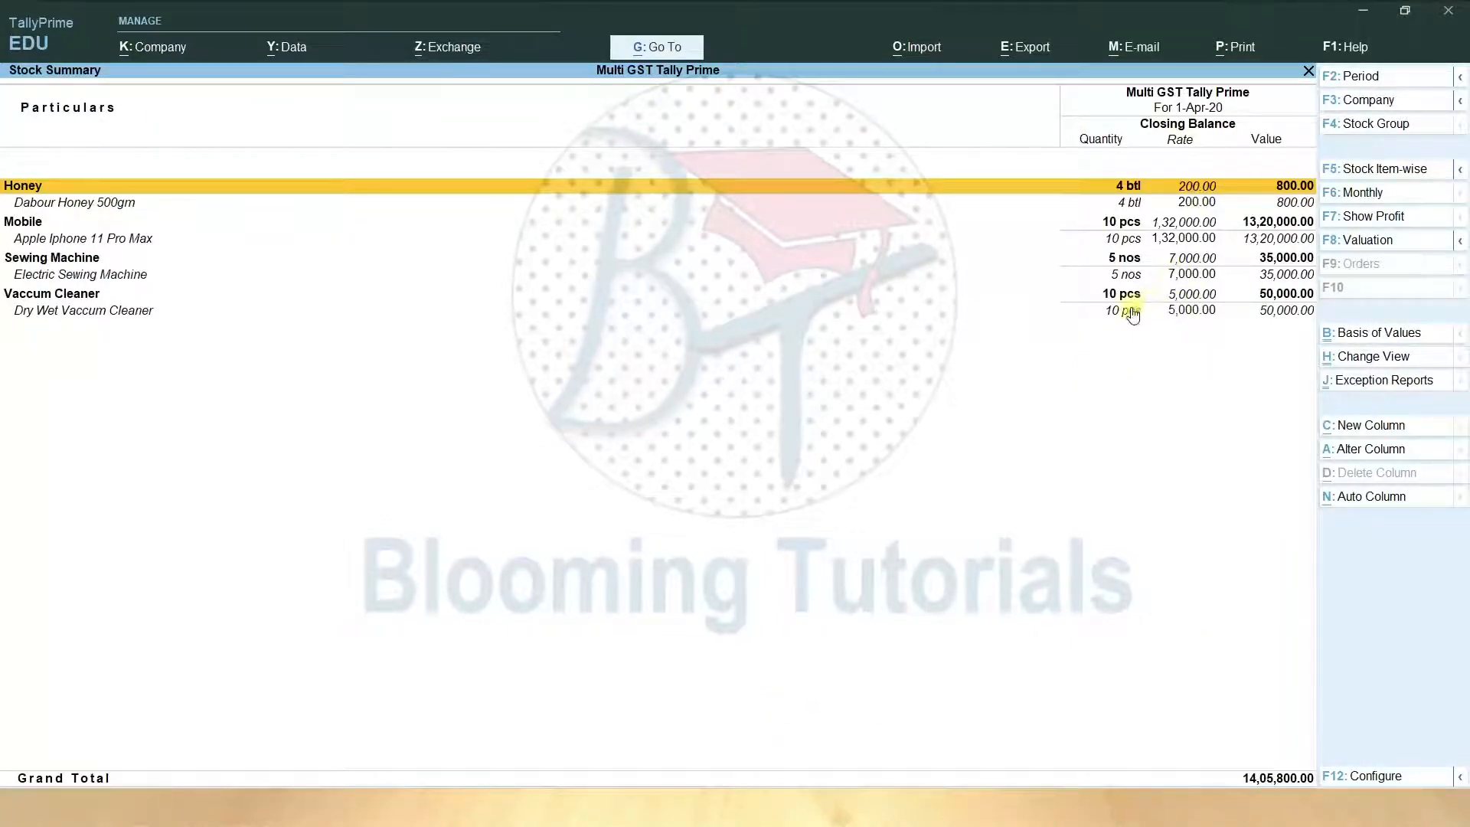
{"action": "key", "text": "Escape"}
- Confirm the quantities and rates of both returned items and end the debit note's item list
{"action": "key", "text": "Return"}
{"action": "key", "text": "Return"}
{"action": "key", "text": "Return"}
{"action": "key", "text": "Return"}
{"action": "key", "text": "Return"}
{"action": "type", "text": "1"}
{"action": "key", "text": "Return"}
{"action": "key", "text": "Return"}
{"action": "key", "text": "Return"}
{"action": "key", "text": "Return"}
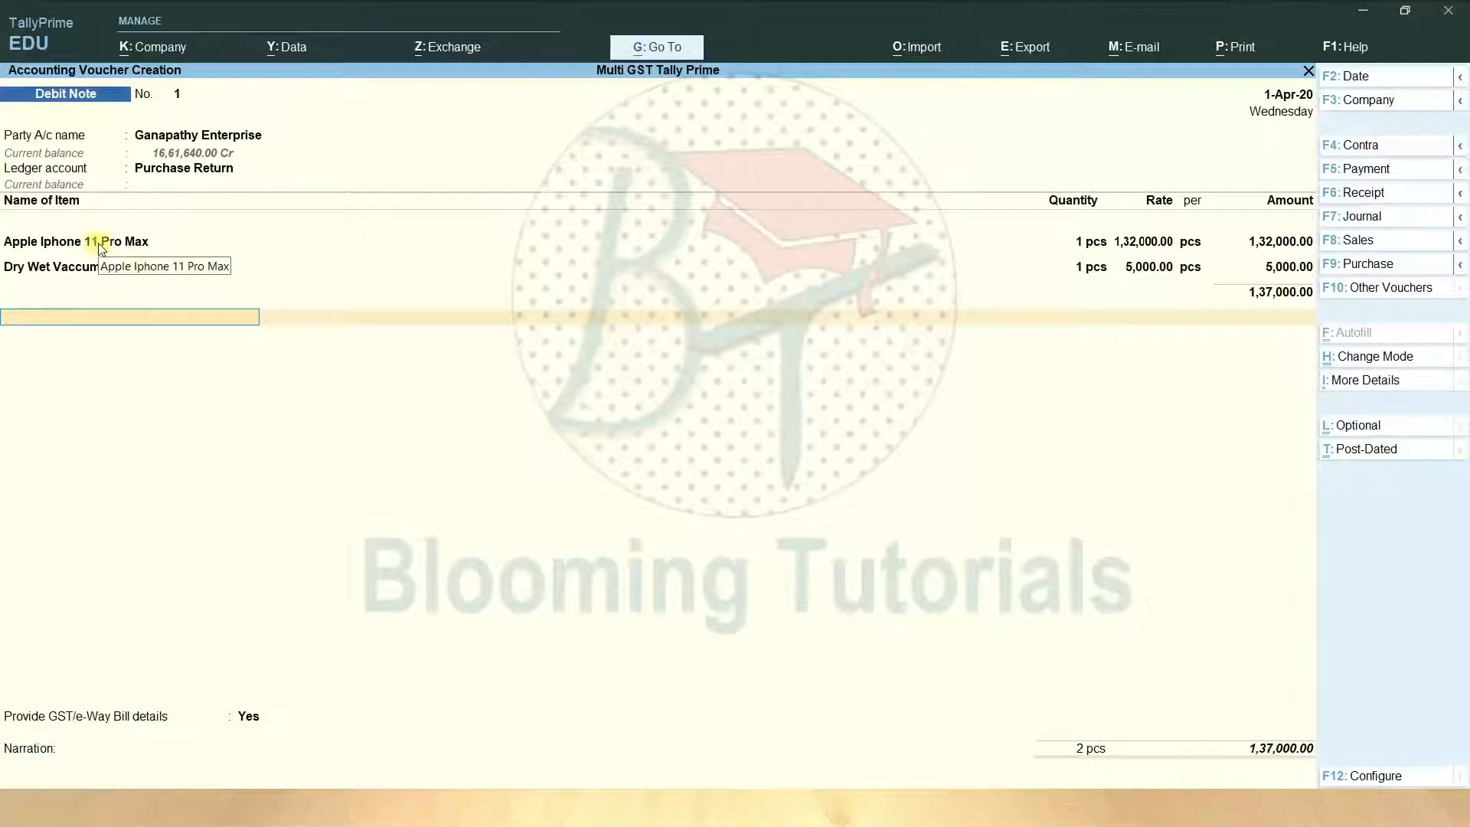
- Check the GST rates in the list of damaged items and add the Input CGST@9% ledger with its calculated amount
{"action": "key", "text": "alt+Tab"}
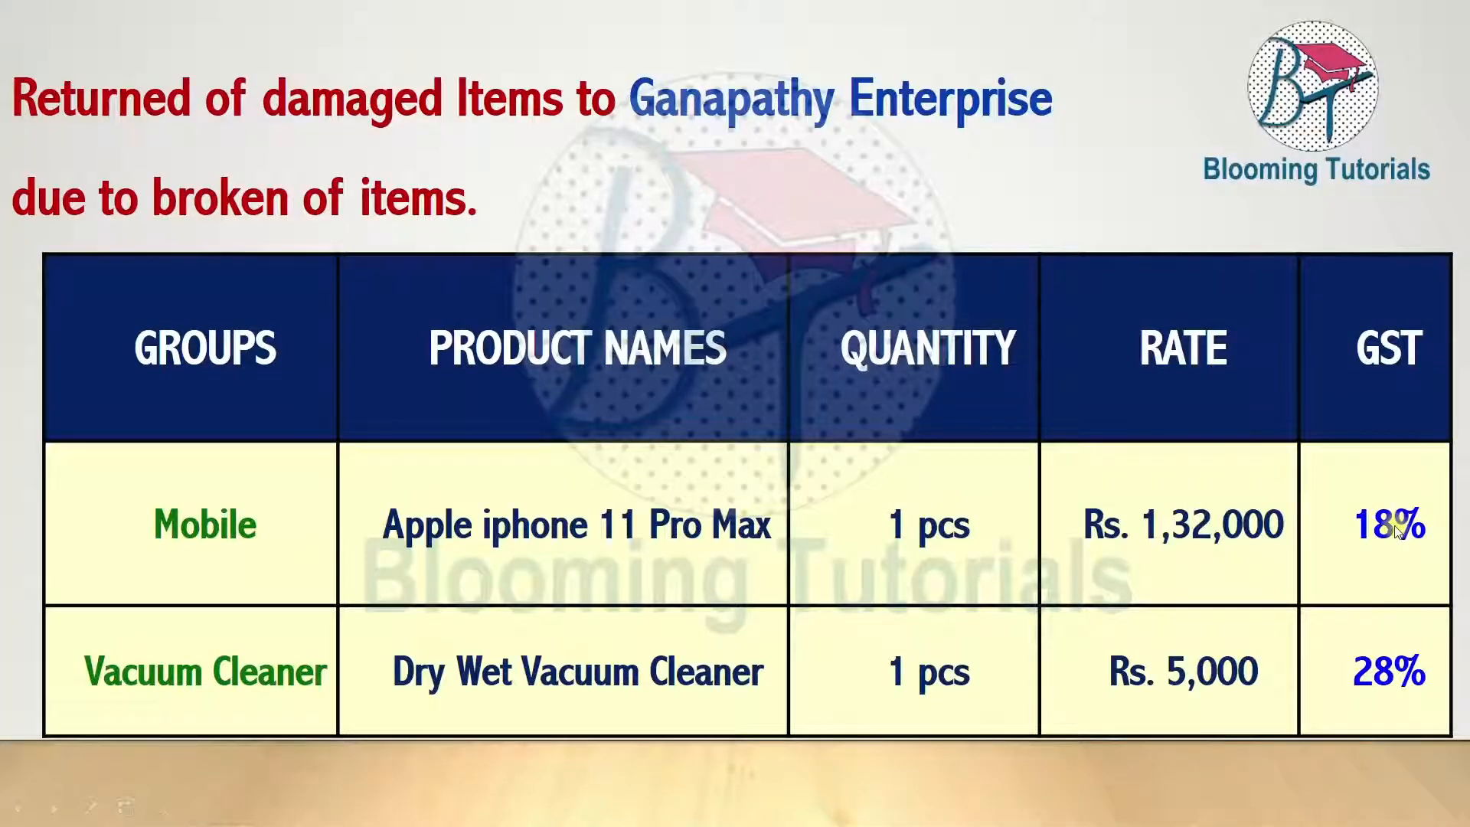
{"action": "key", "text": "alt+Tab"}
{"action": "type", "text": "I"}
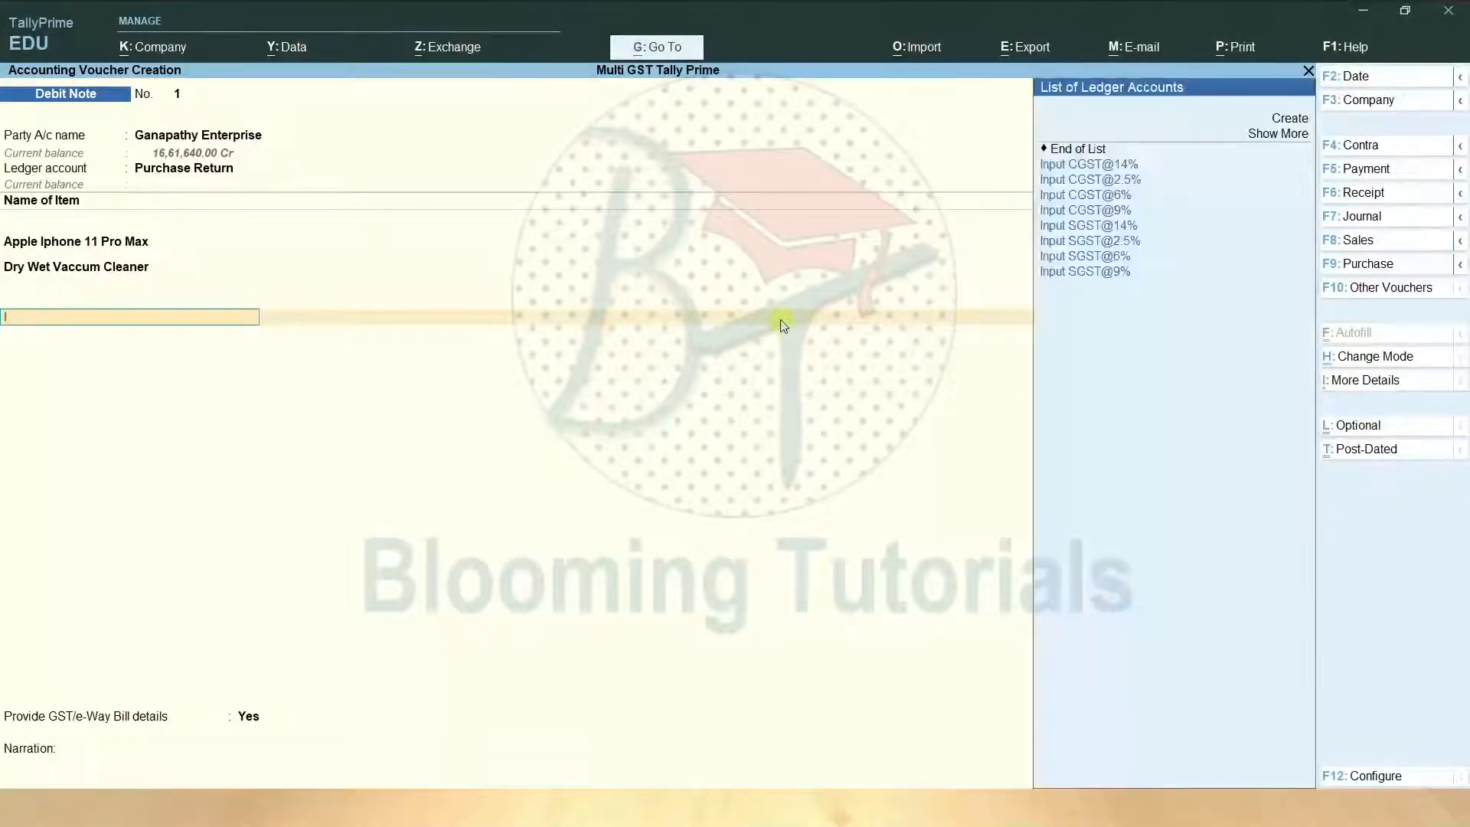
{"action": "key", "text": "Down"}
{"action": "key", "text": "Down"}
{"action": "key", "text": "Down"}
{"action": "key", "text": "Down"}
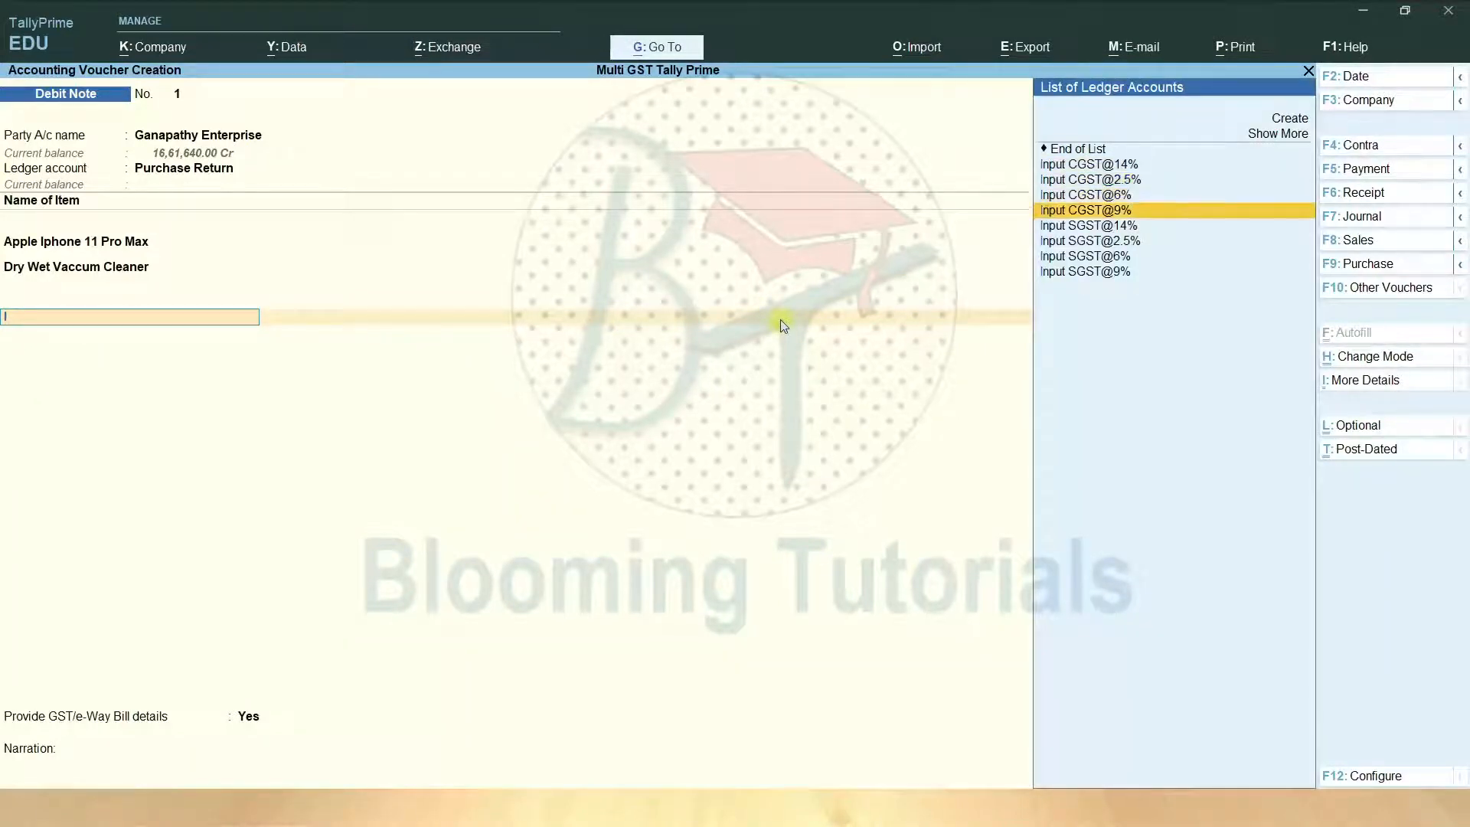
{"action": "key", "text": "Return"}
{"action": "key", "text": "Return"}
- Add the Input SGST@9% ledger to the debit note and accept its calculated amount
{"action": "key", "text": "Down"}
{"action": "key", "text": "Down"}
{"action": "key", "text": "Down"}
{"action": "key", "text": "Down"}
{"action": "key", "text": "Down"}
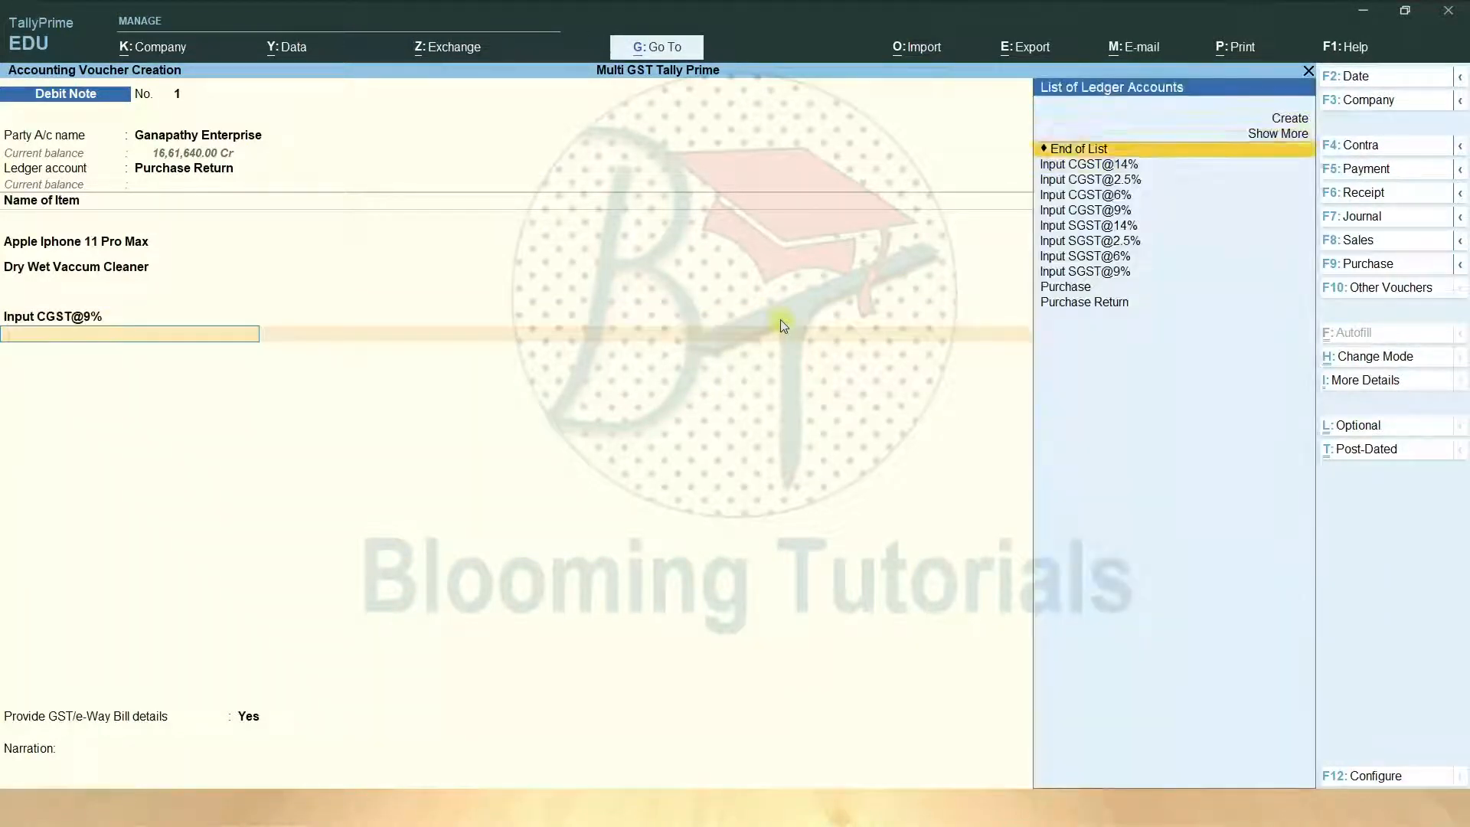
{"action": "key", "text": "Down"}
{"action": "key", "text": "Down"}
{"action": "key", "text": "Down"}
{"action": "key", "text": "Down"}
{"action": "key", "text": "Return"}
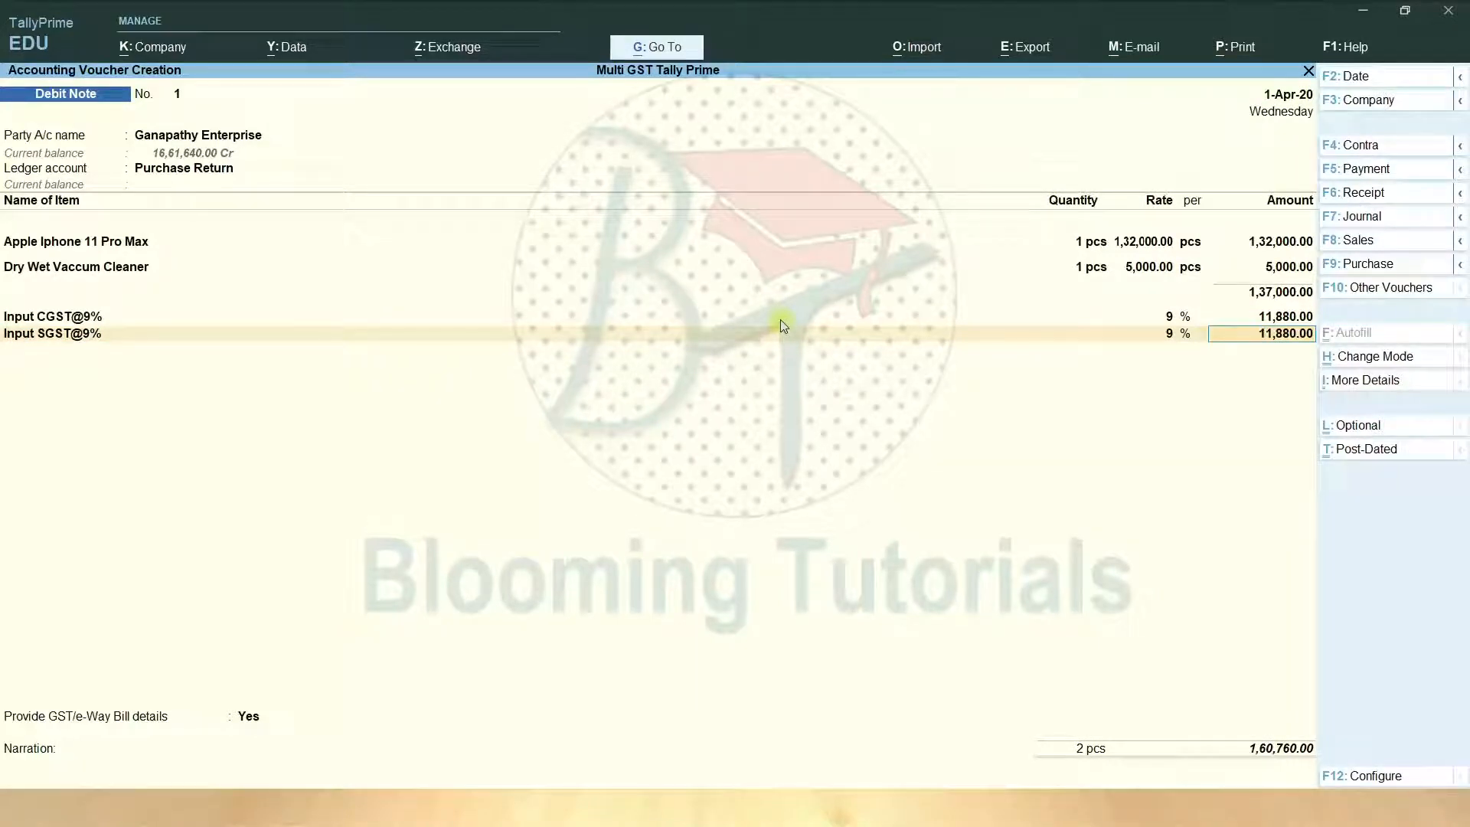
{"action": "key", "text": "Return"}
- Add the Input CGST@14% ledger to the debit note and accept its calculated amount
{"action": "type", "text": "I"}
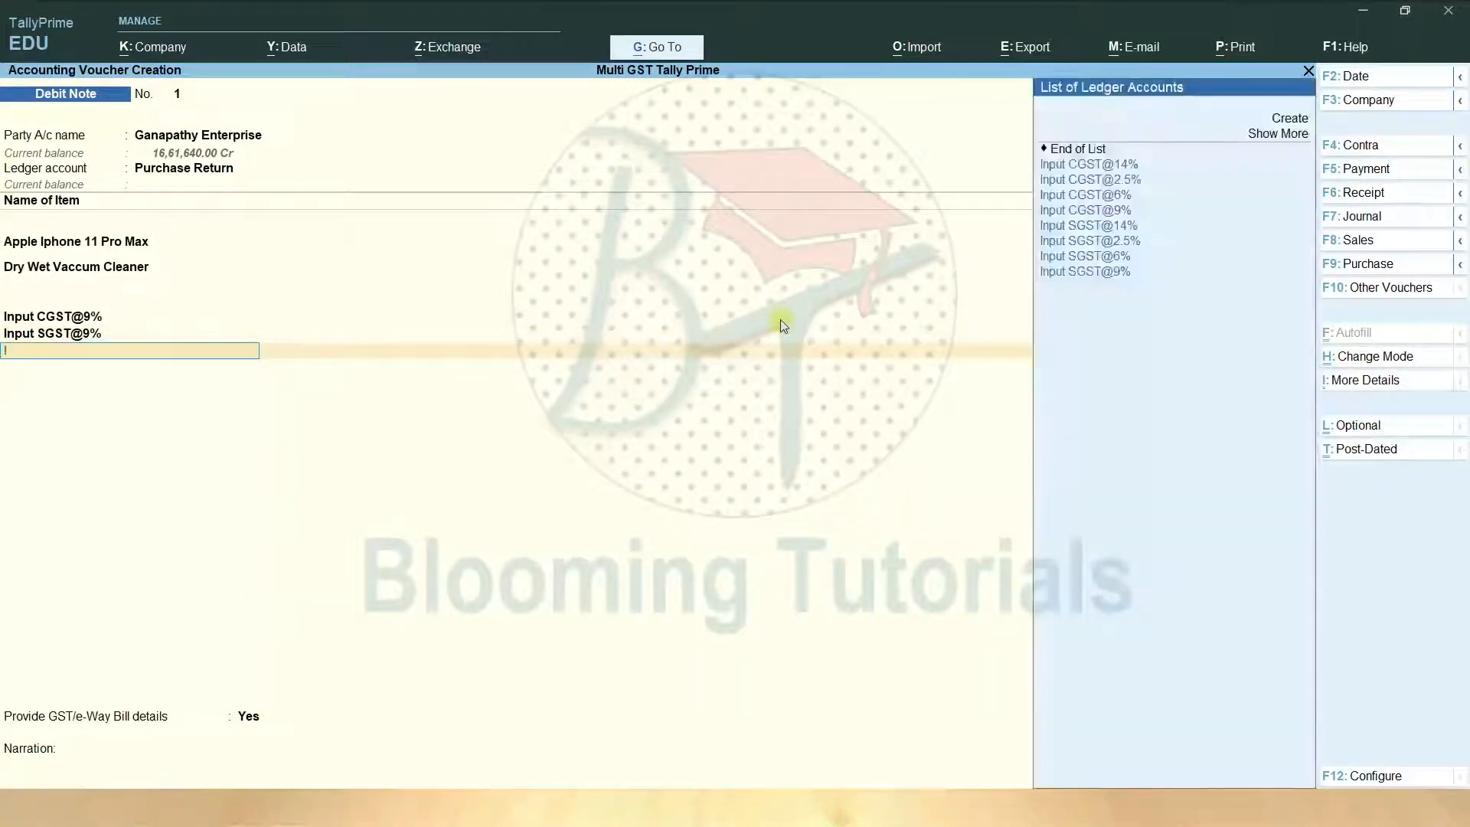
{"action": "key", "text": "Down"}
{"action": "key", "text": "Down"}
{"action": "key", "text": "Up"}
{"action": "key", "text": "Up"}
{"action": "key", "text": "Return"}
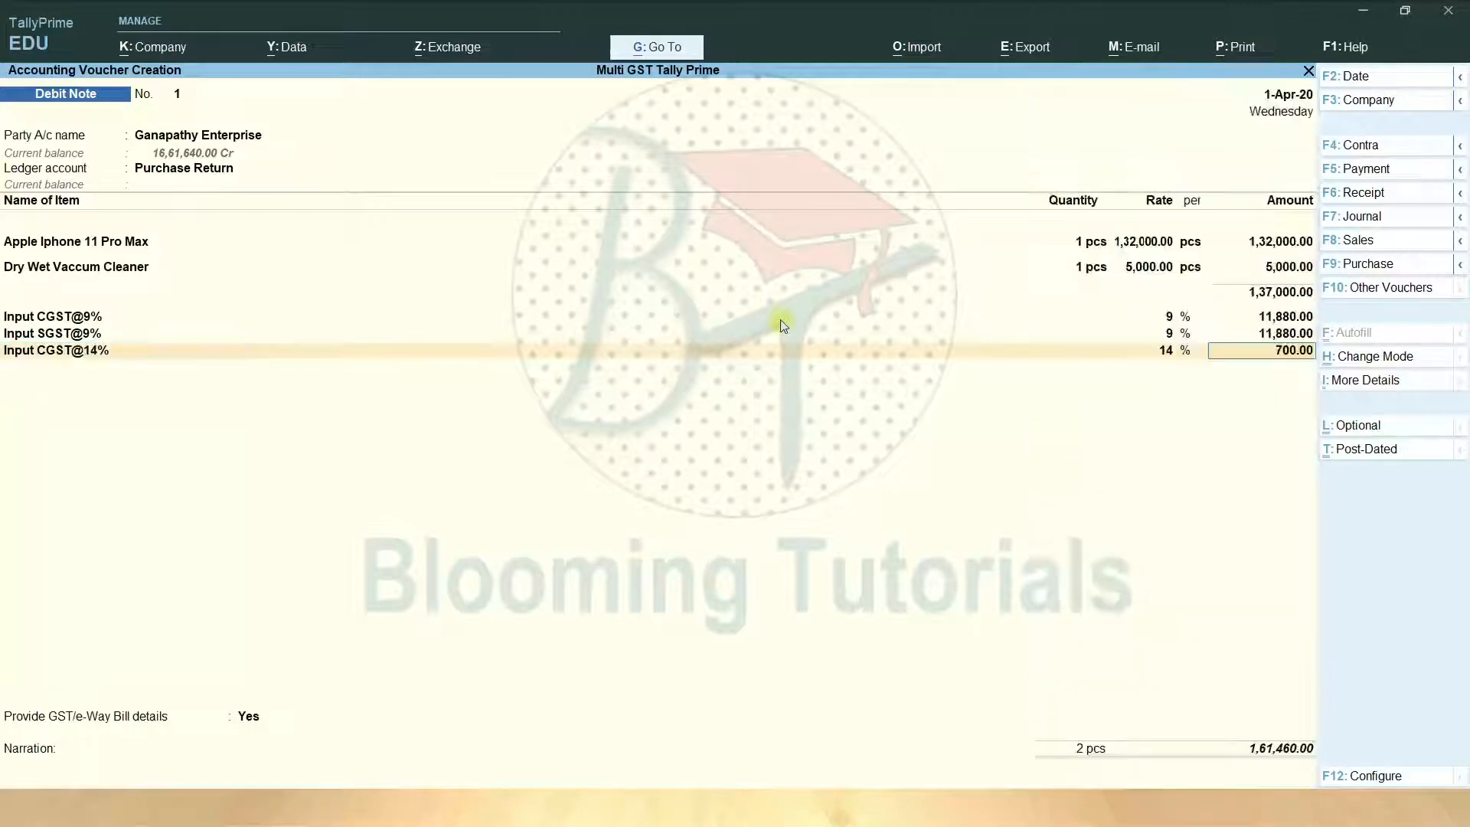
{"action": "key", "text": "Return"}
- Add the Input SGST@14% ledger to the debit note, accept its calculated amount and end the ledger list
{"action": "type", "text": "I"}
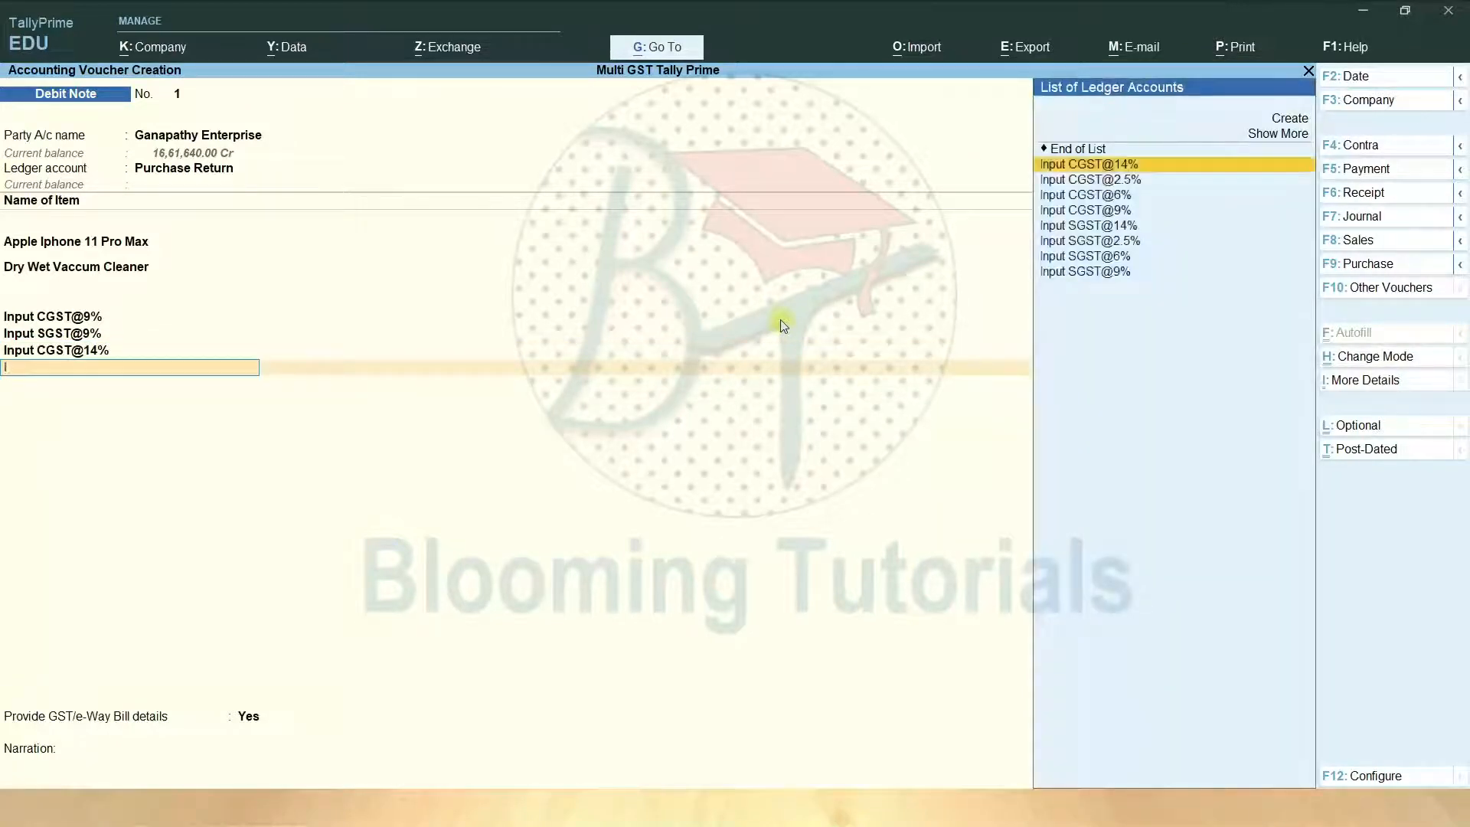
{"action": "key", "text": "Down"}
{"action": "key", "text": "Down"}
{"action": "key", "text": "Down"}
{"action": "key", "text": "Down"}
{"action": "key", "text": "Down"}
{"action": "key", "text": "Up"}
{"action": "key", "text": "Return"}
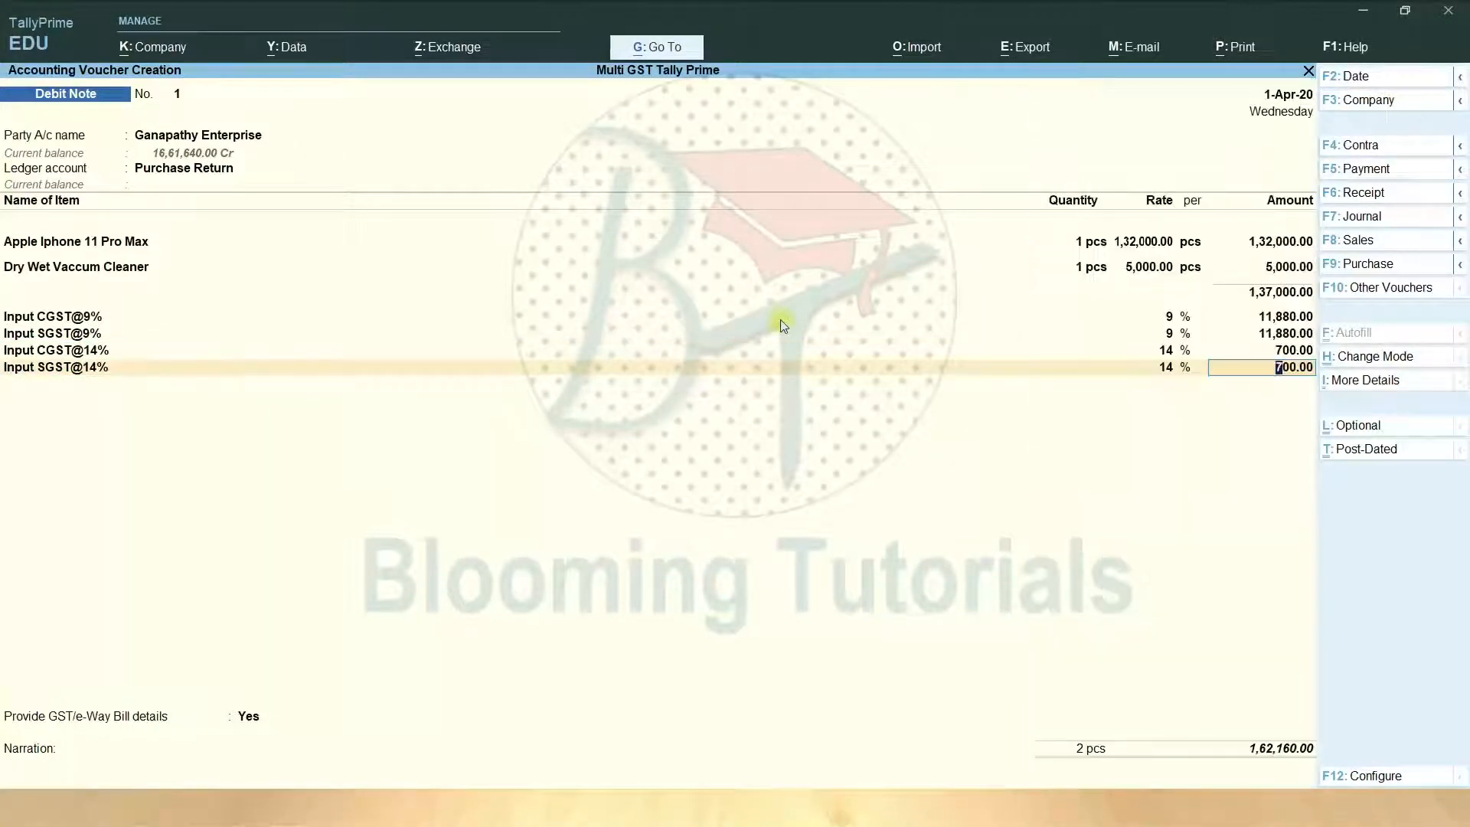
{"action": "key", "text": "Return"}
{"action": "key", "text": "Return"}
- Set Provide GST/e-Way Bill details to No and save the debit note
{"action": "key", "text": "Up"}
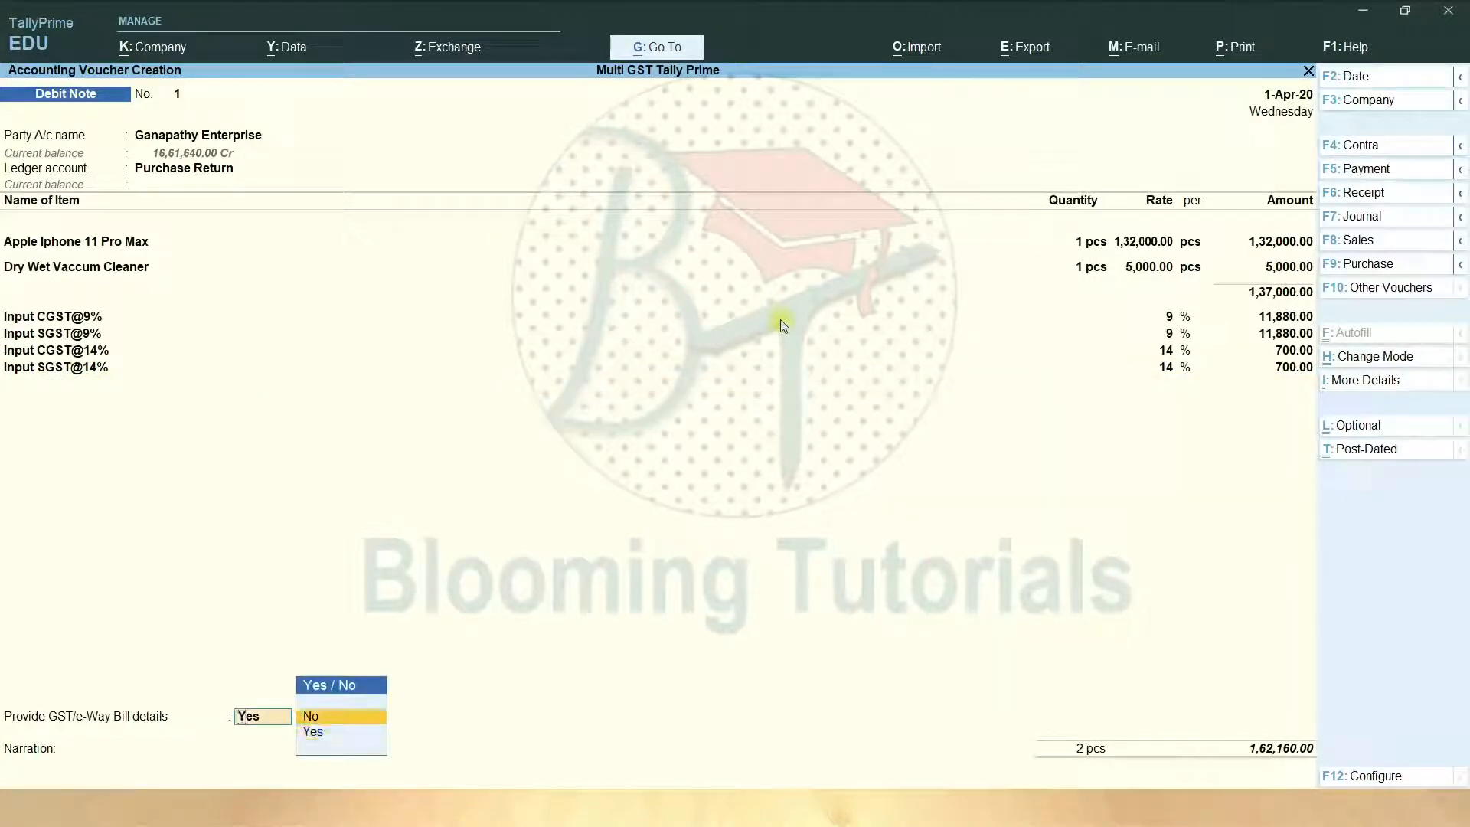
{"action": "key", "text": "Return"}
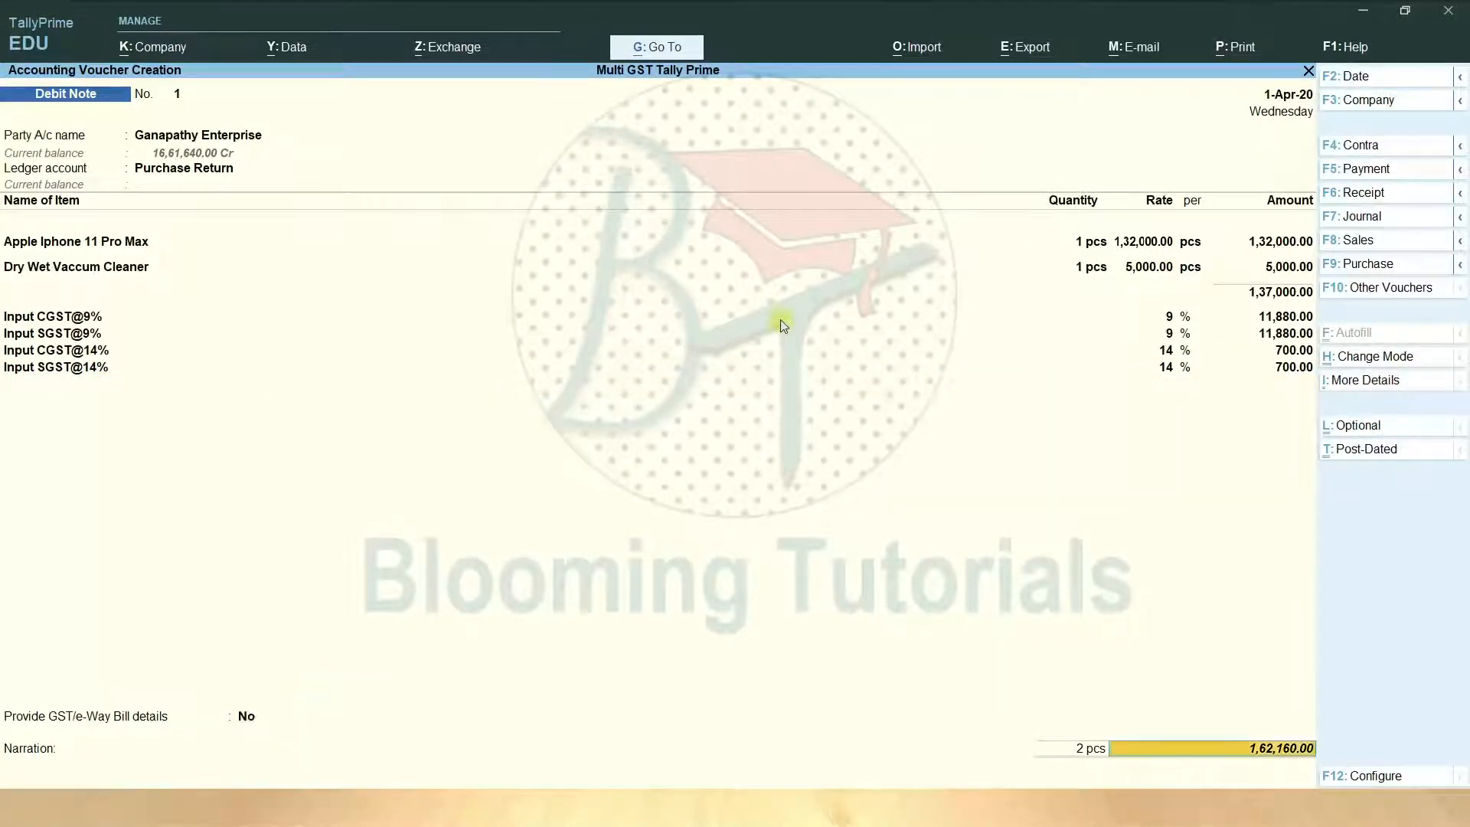
{"action": "key", "text": "Return"}
{"action": "key", "text": "Return"}
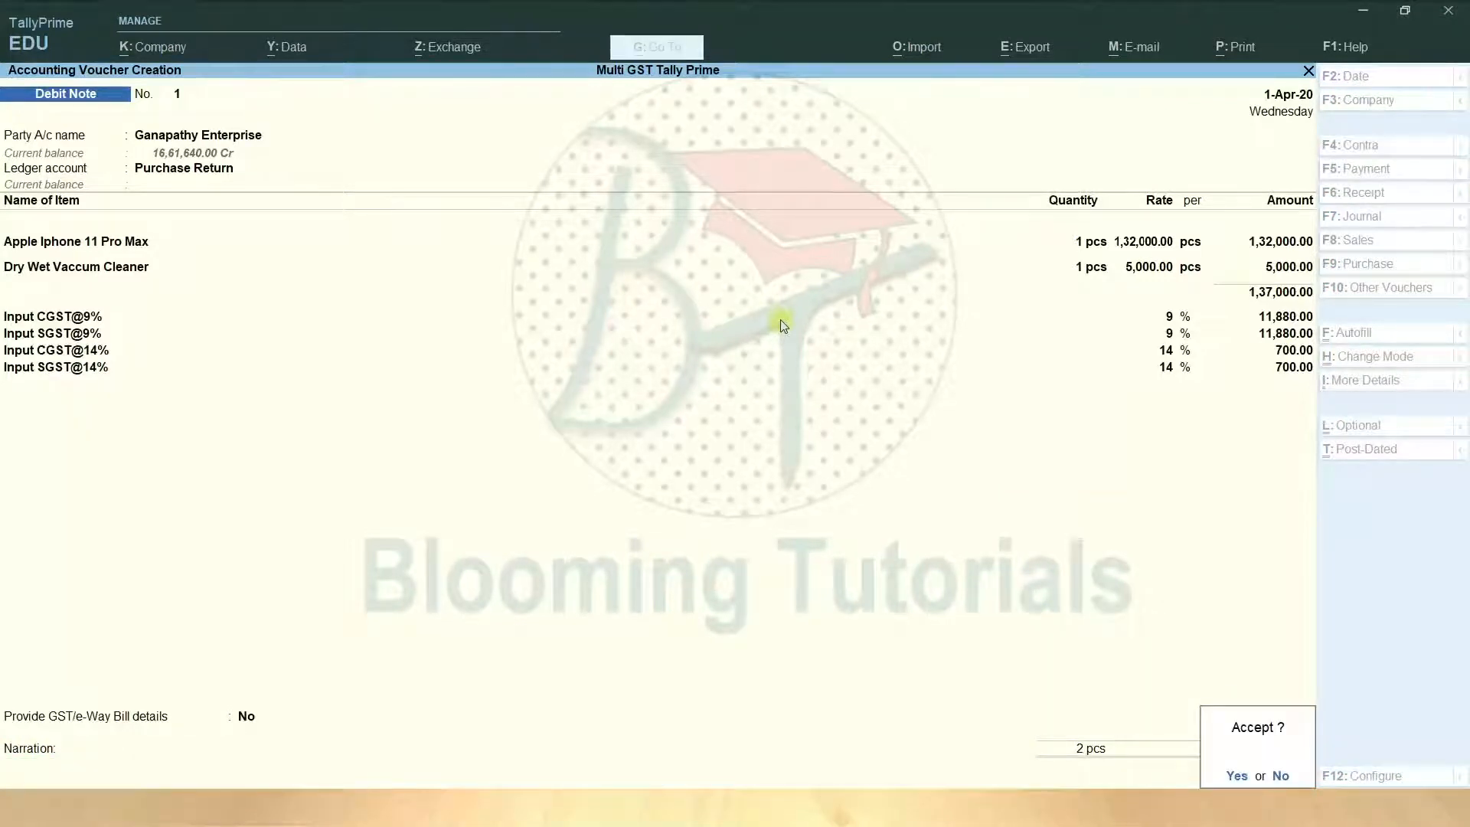
{"action": "key", "text": "Return"}
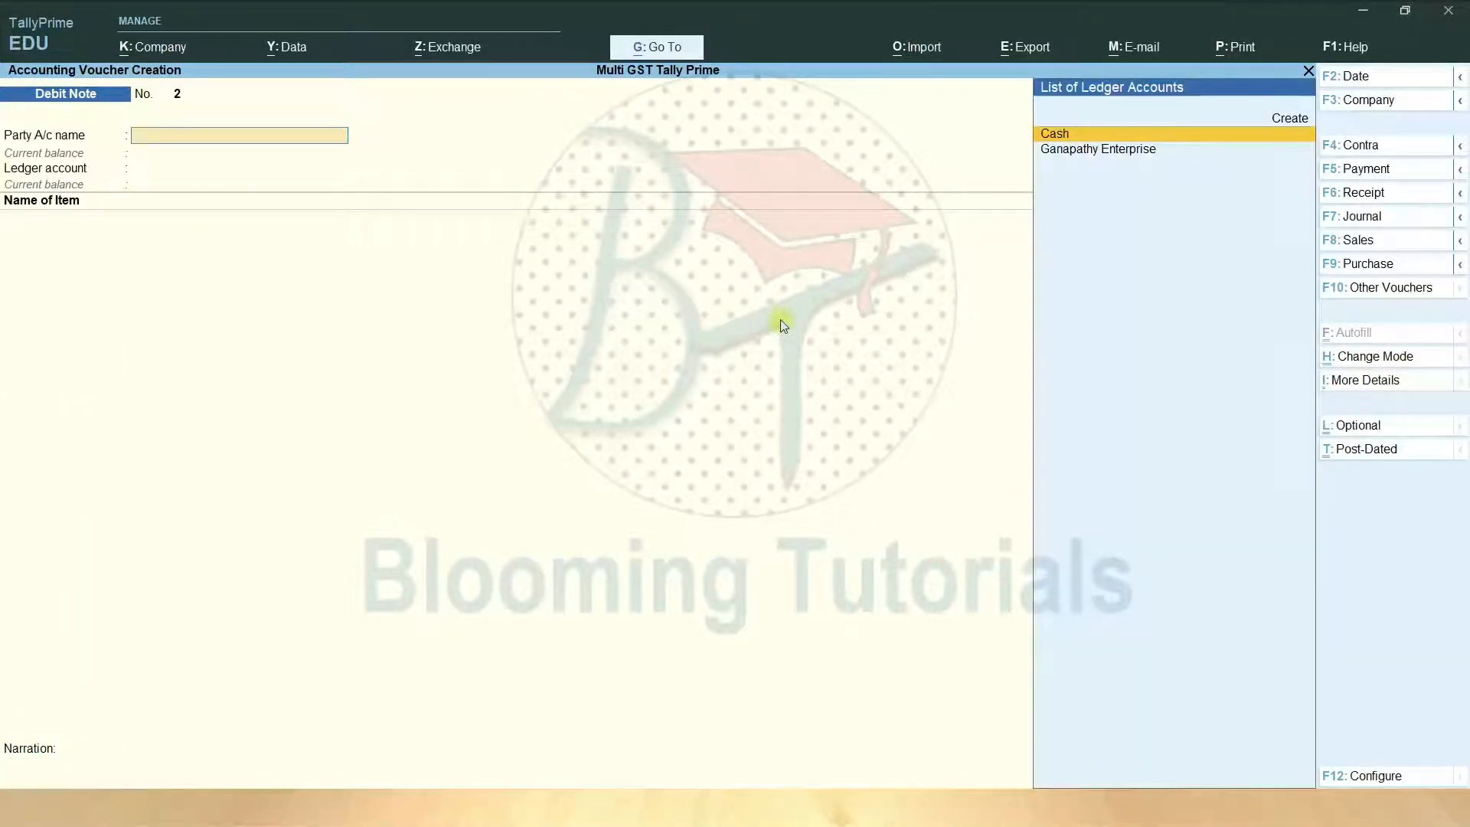
- Quit voucher entry and open the Balance Sheet in its detailed format
{"action": "key", "text": "Escape"}
{"action": "key", "text": "Return"}
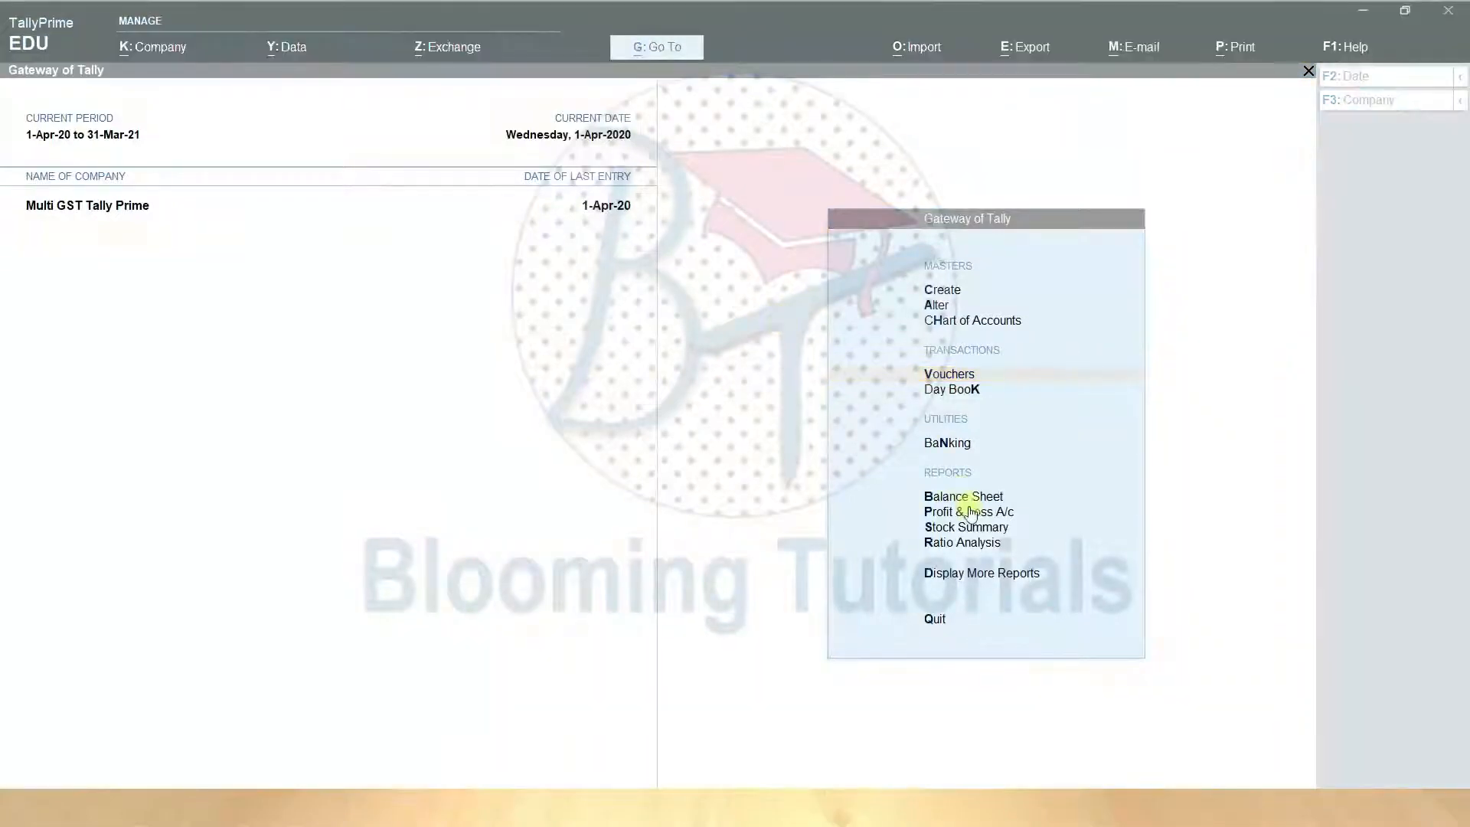
{"action": "left_click", "coordinate": [971, 499]}
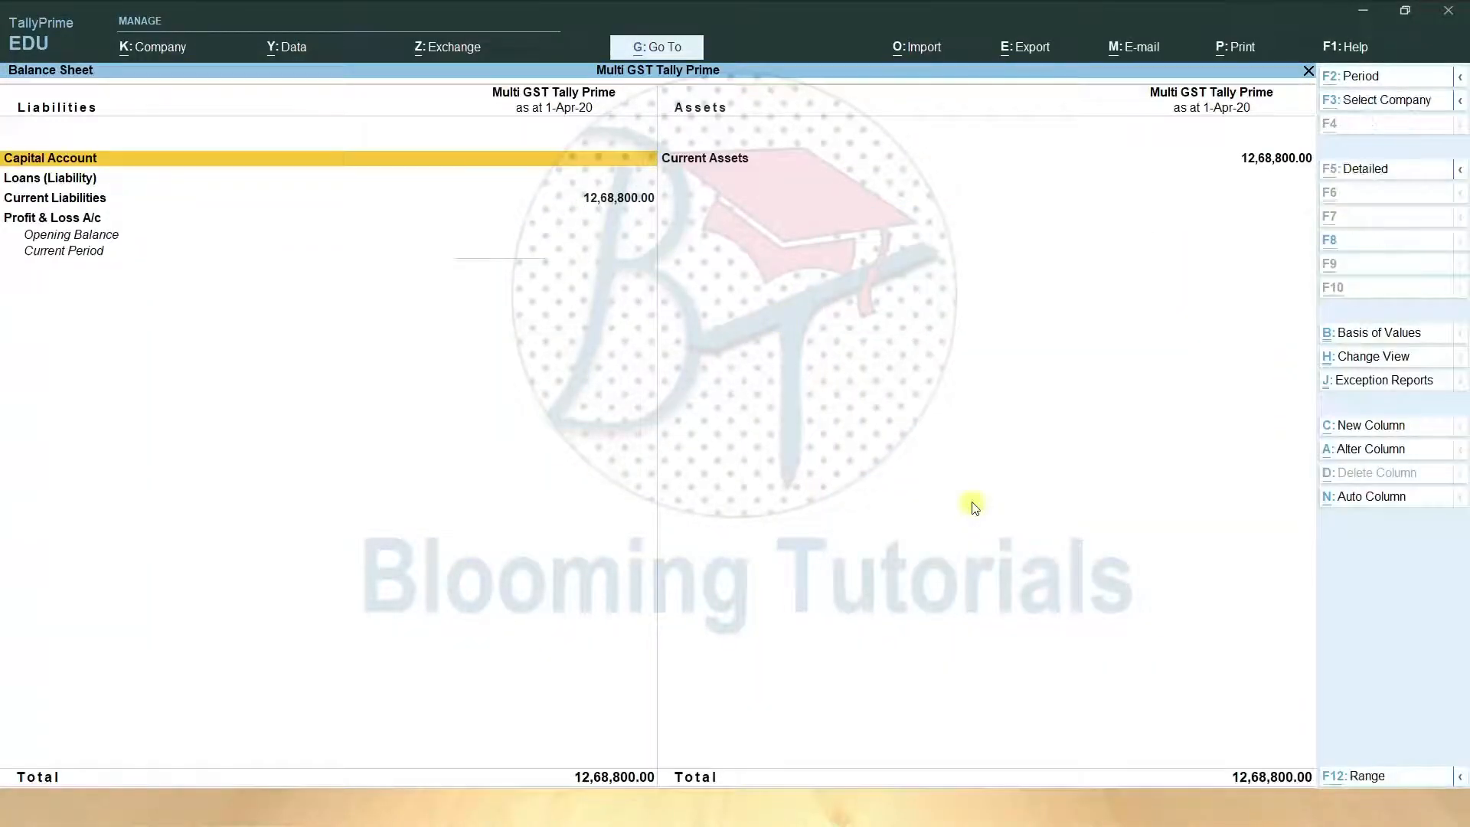
{"action": "key", "text": "alt+F5"}
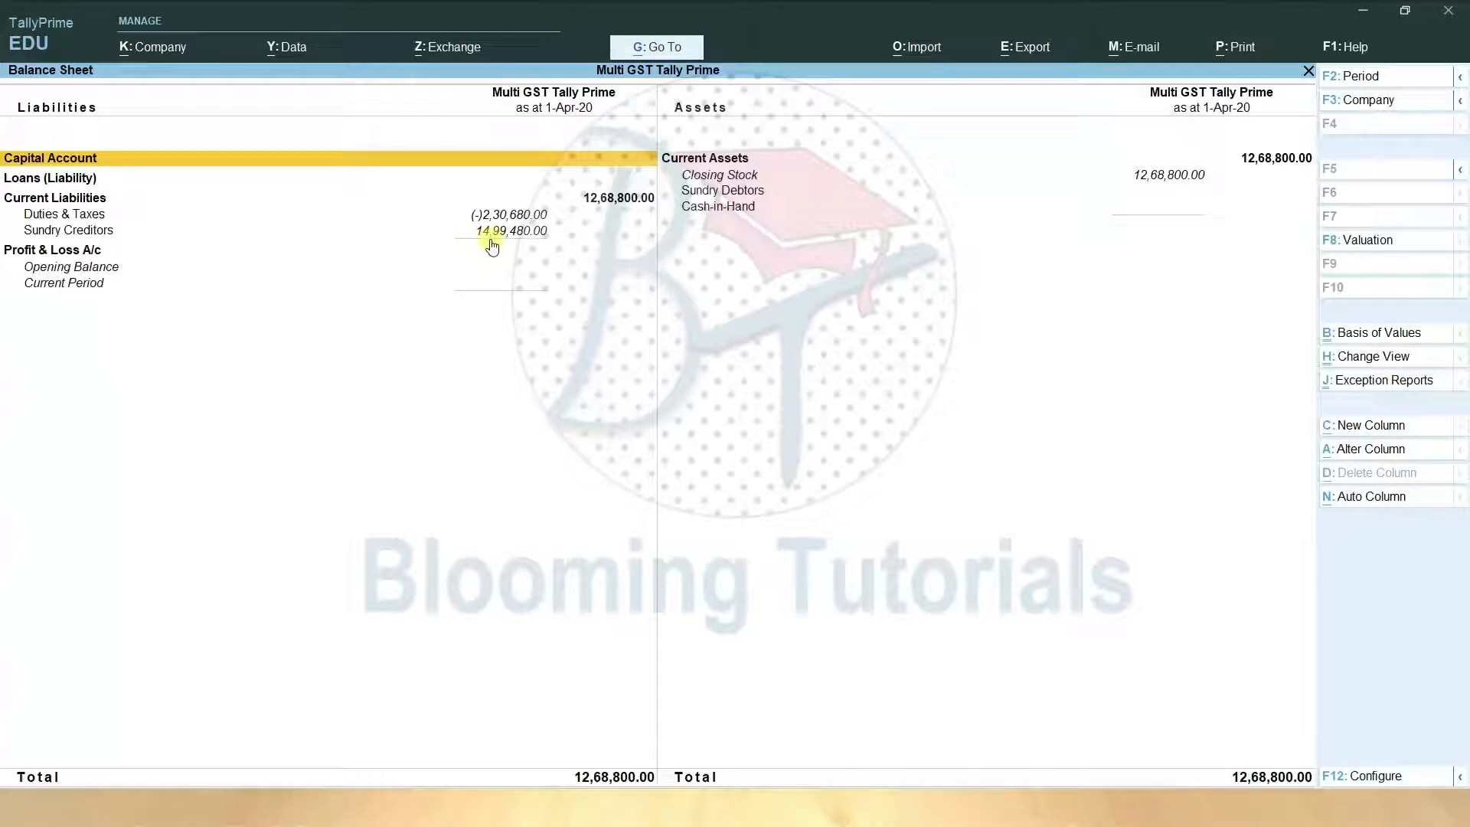
- Find the GSTR-3B report among the GST reports and open it
{"action": "left_click", "coordinate": [676, 56]}
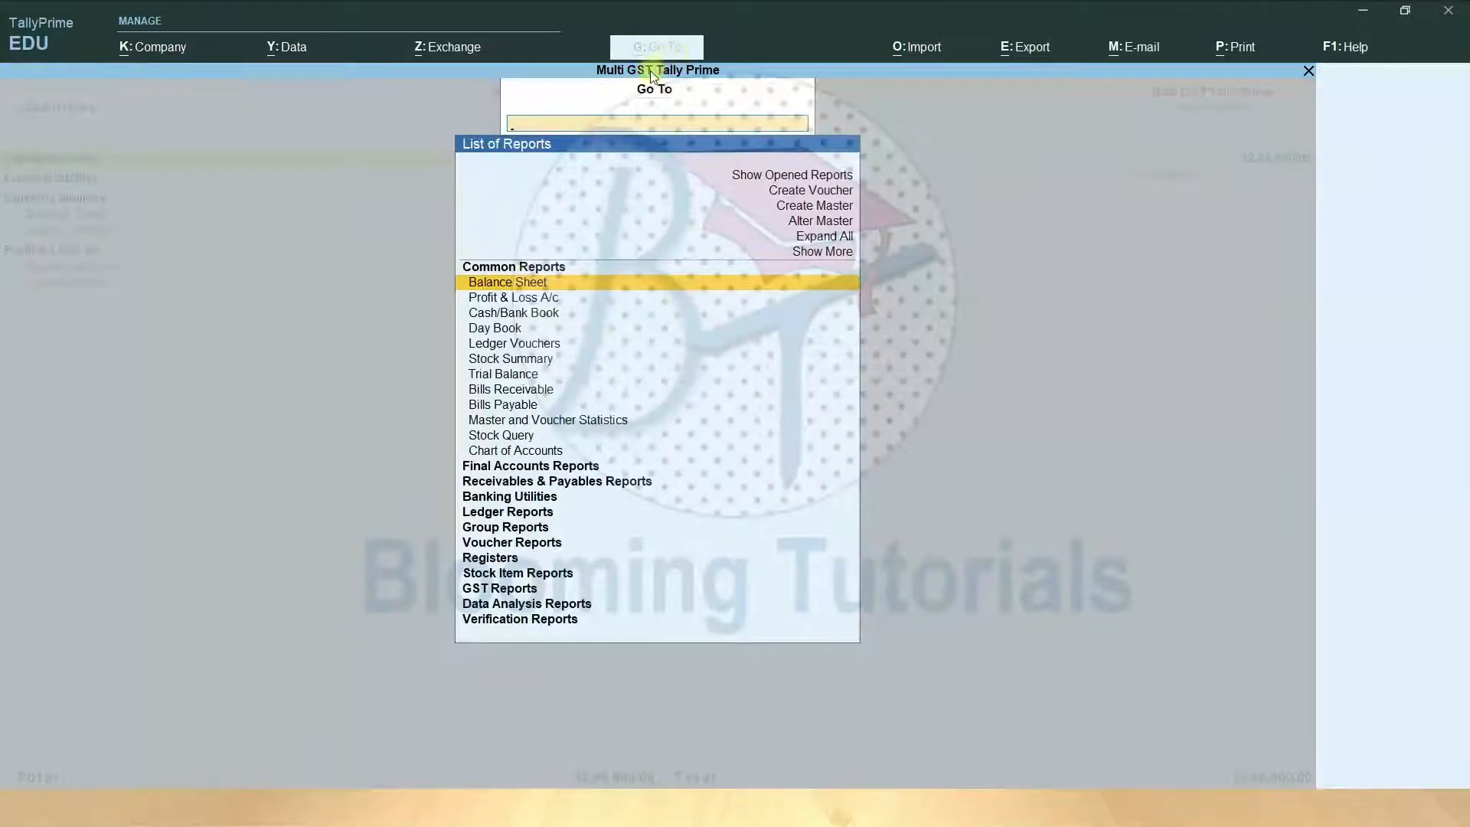
{"action": "type", "text": "G"}
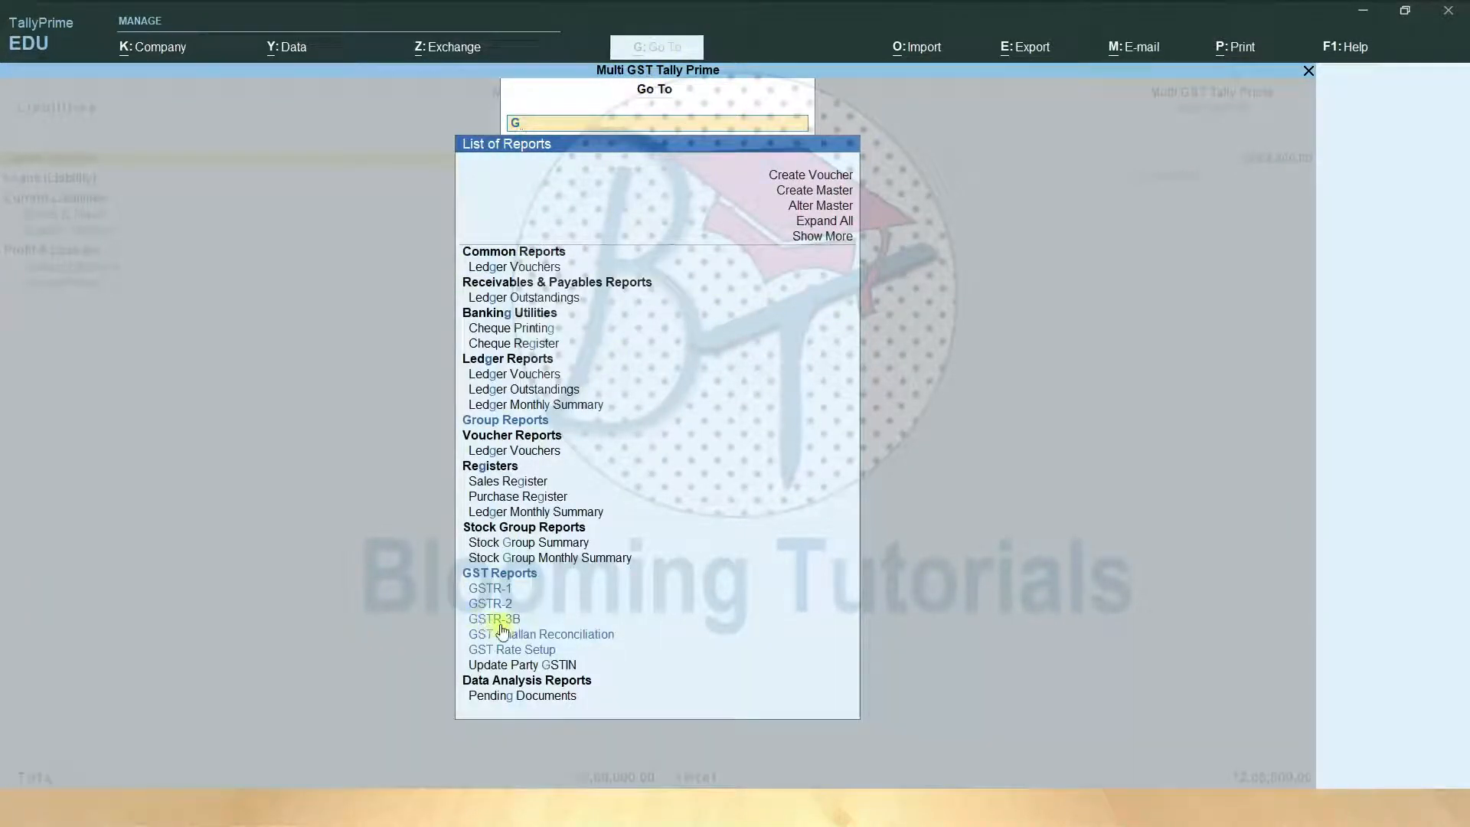
{"action": "type", "text": "S"}
{"action": "left_click", "coordinate": [498, 365]}
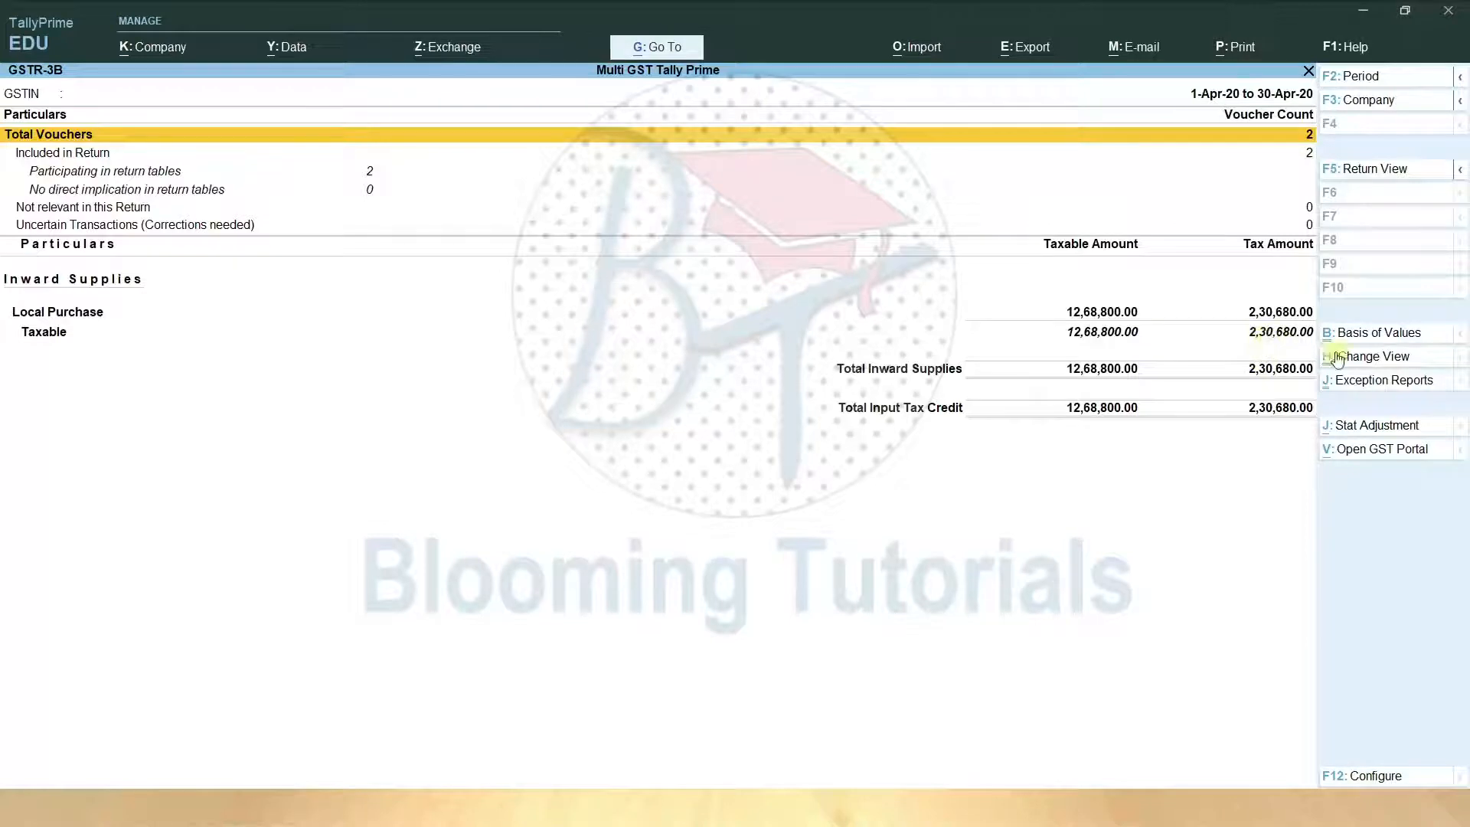
- Compare the return view and nature-wise view of GSTR-3B, and return to the Balance Sheet
{"action": "left_click", "coordinate": [1390, 358]}
{"action": "key", "text": "Return"}
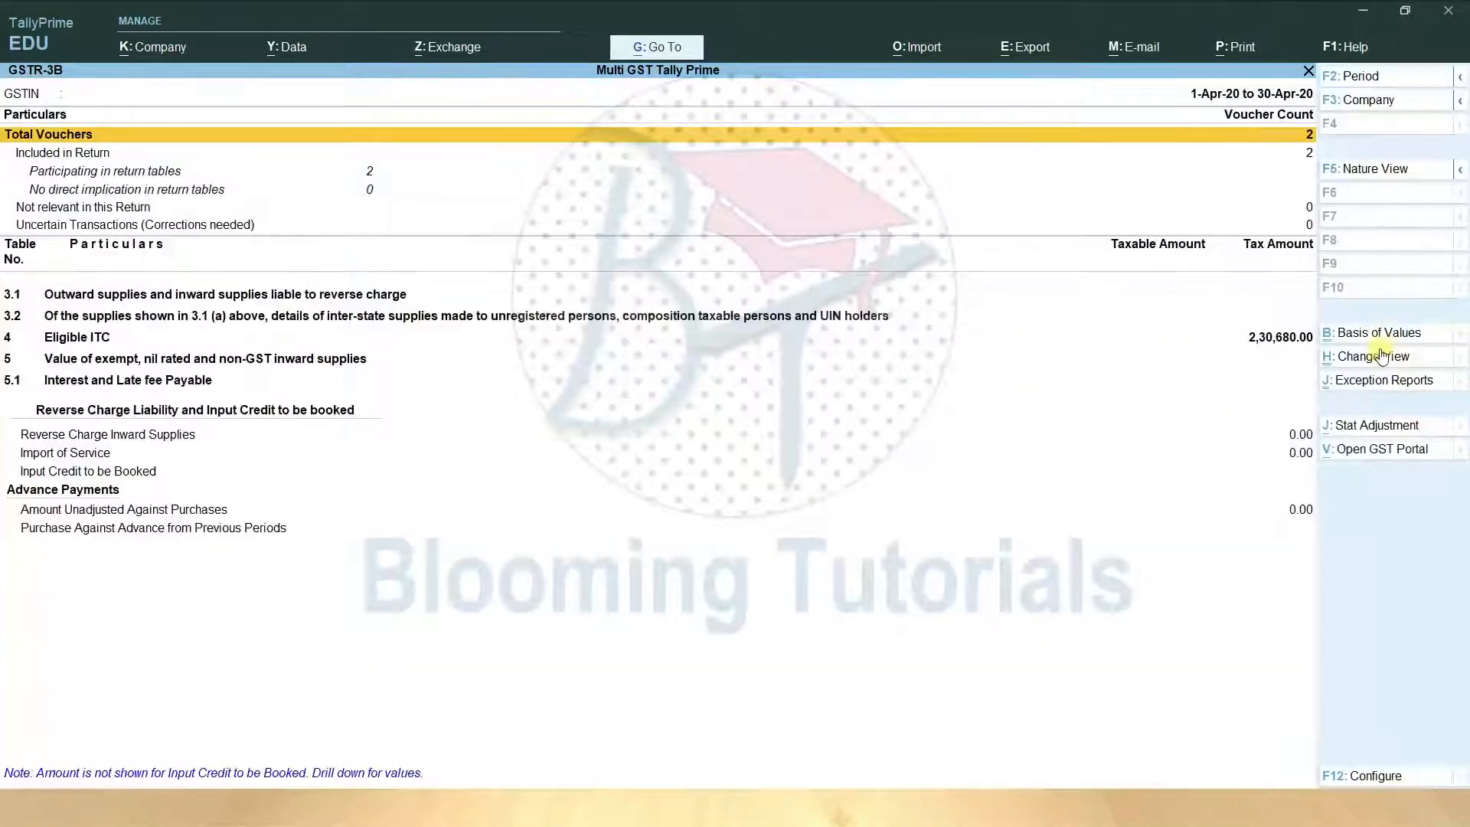
{"action": "left_click", "coordinate": [1383, 357]}
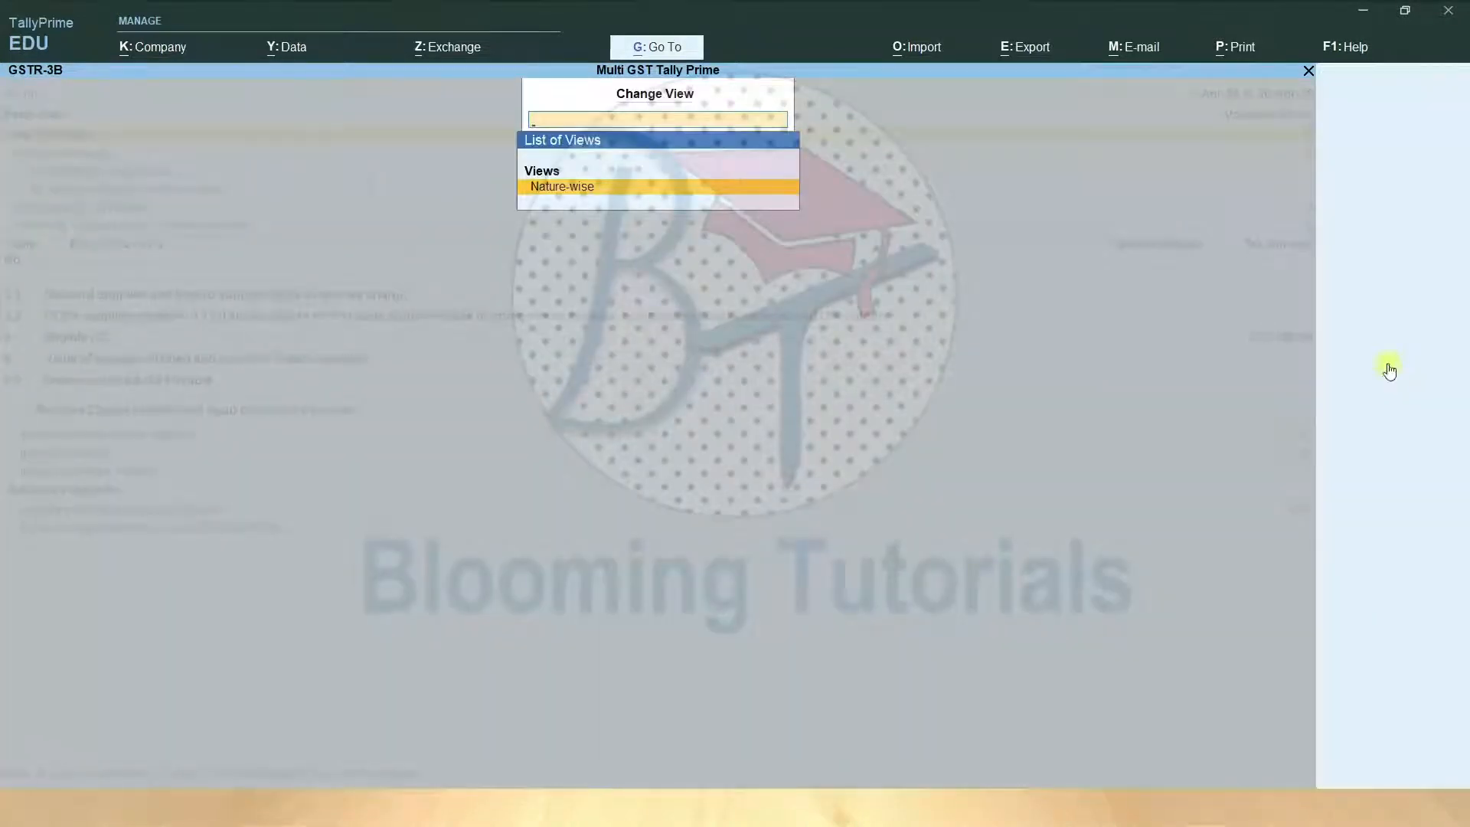
{"action": "key", "text": "Return"}
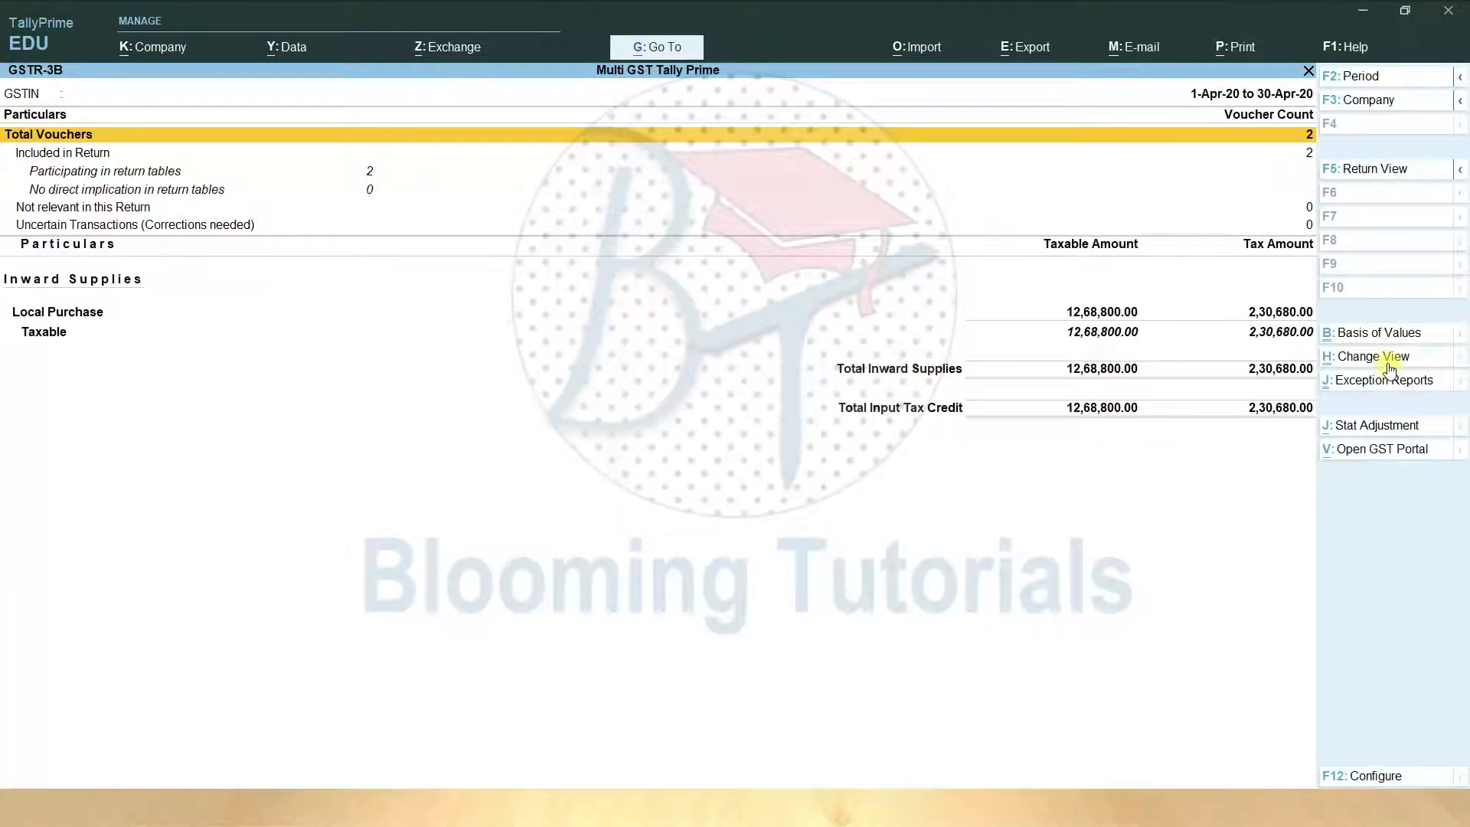
{"action": "key", "text": "Escape"}
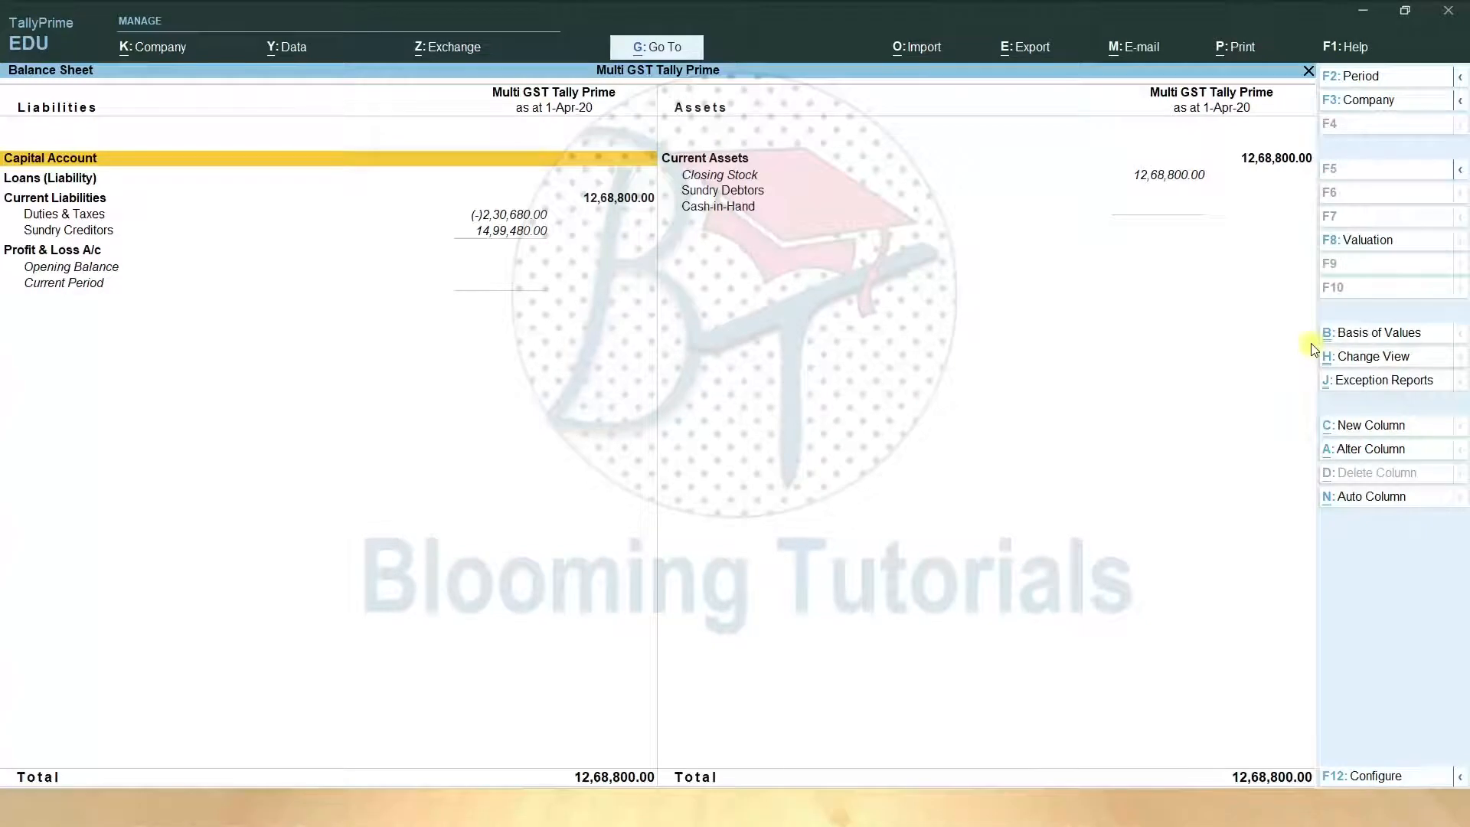
- Review the input CGST and SGST ledger balances under Duties & Taxes, and close the reports
{"action": "left_click", "coordinate": [498, 214]}
{"action": "left_click", "coordinate": [501, 220]}
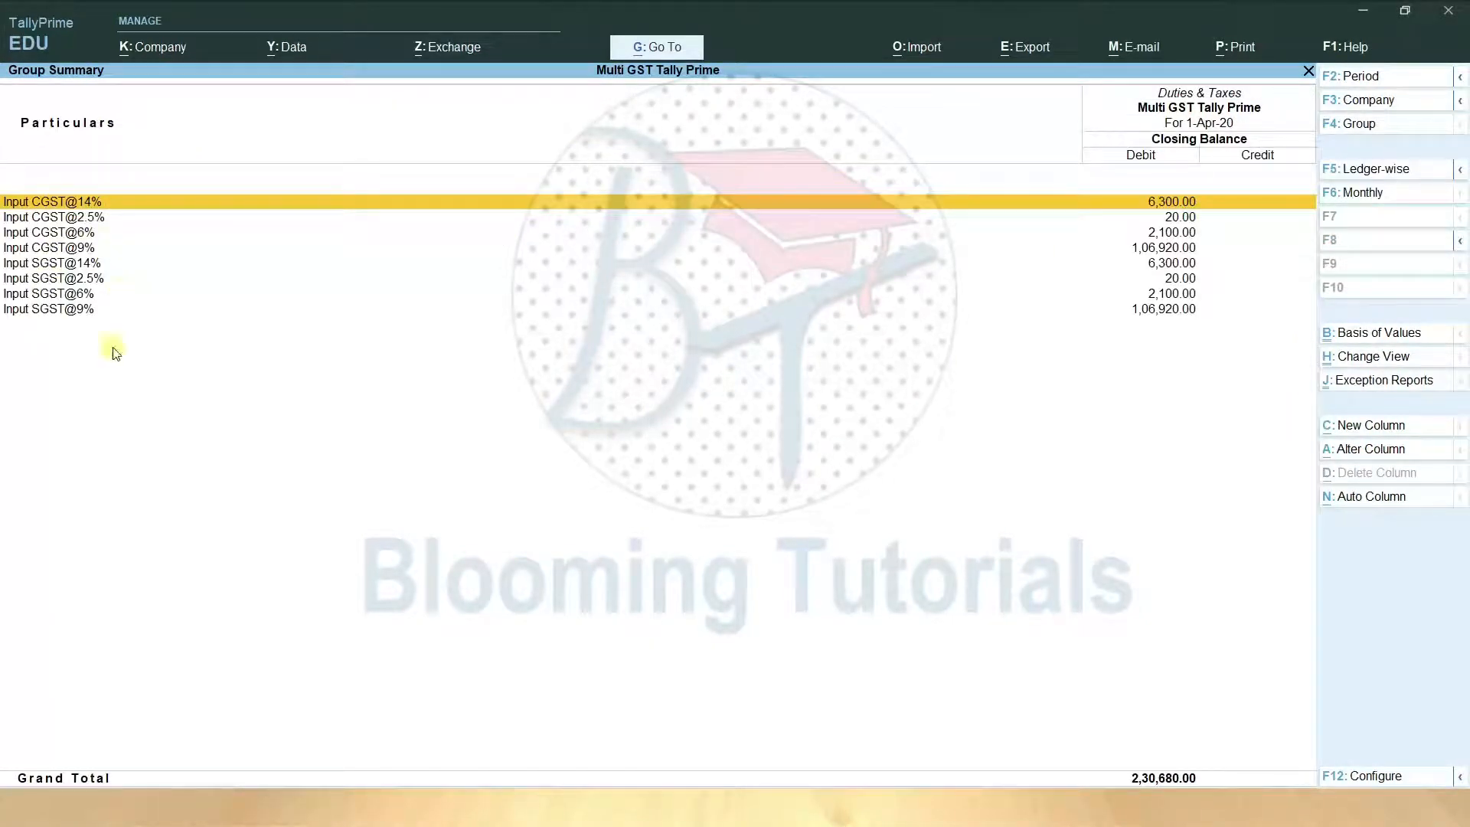
{"action": "key", "text": "Escape"}
{"action": "key", "text": "Escape"}
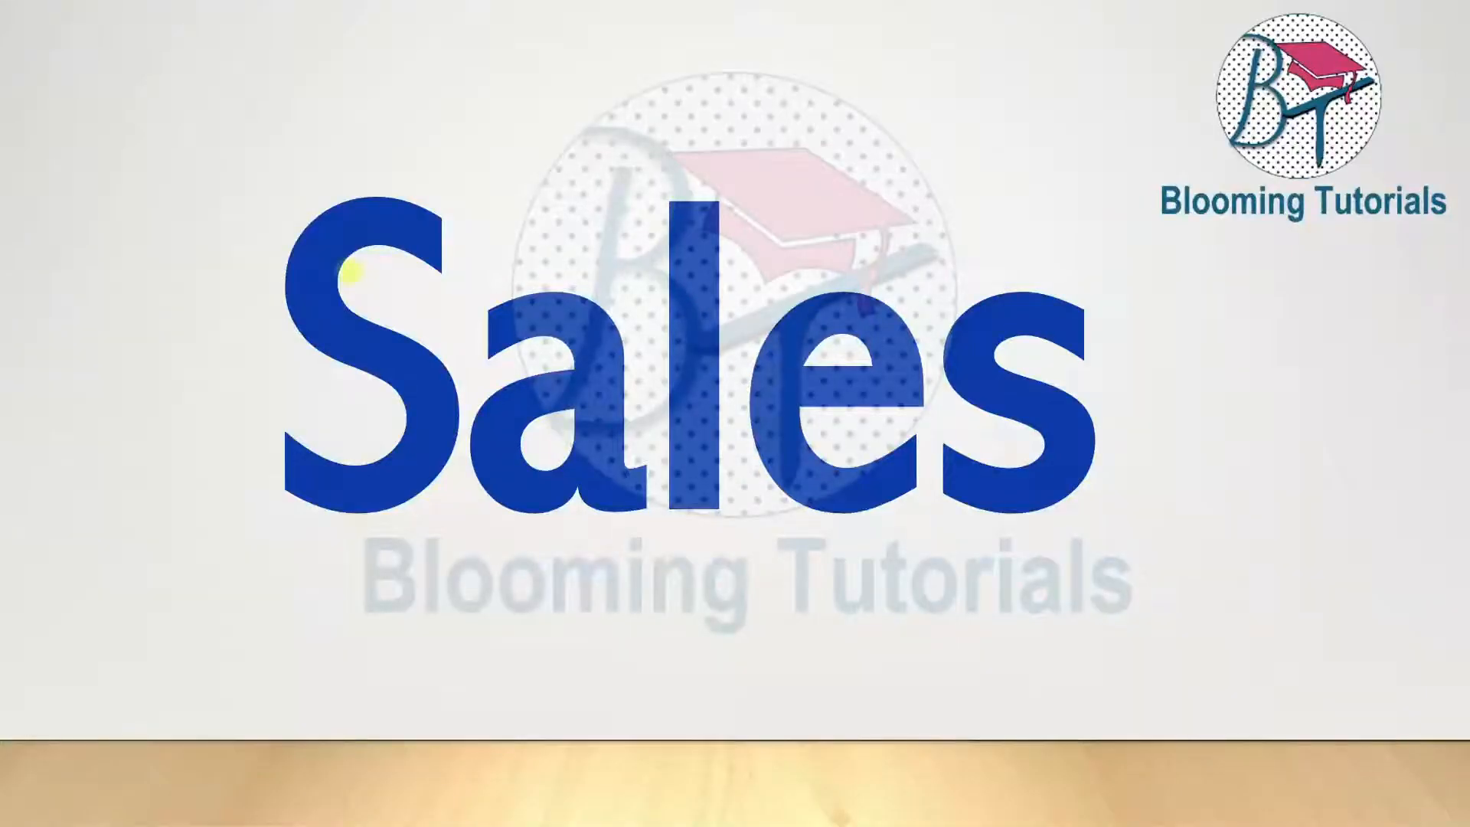
- Consult the Suvi&Co sale details, start a sales voucher with Suvi & Co as the party, and review that party's ledger settings
{"action": "left_click", "coordinate": [673, 427]}
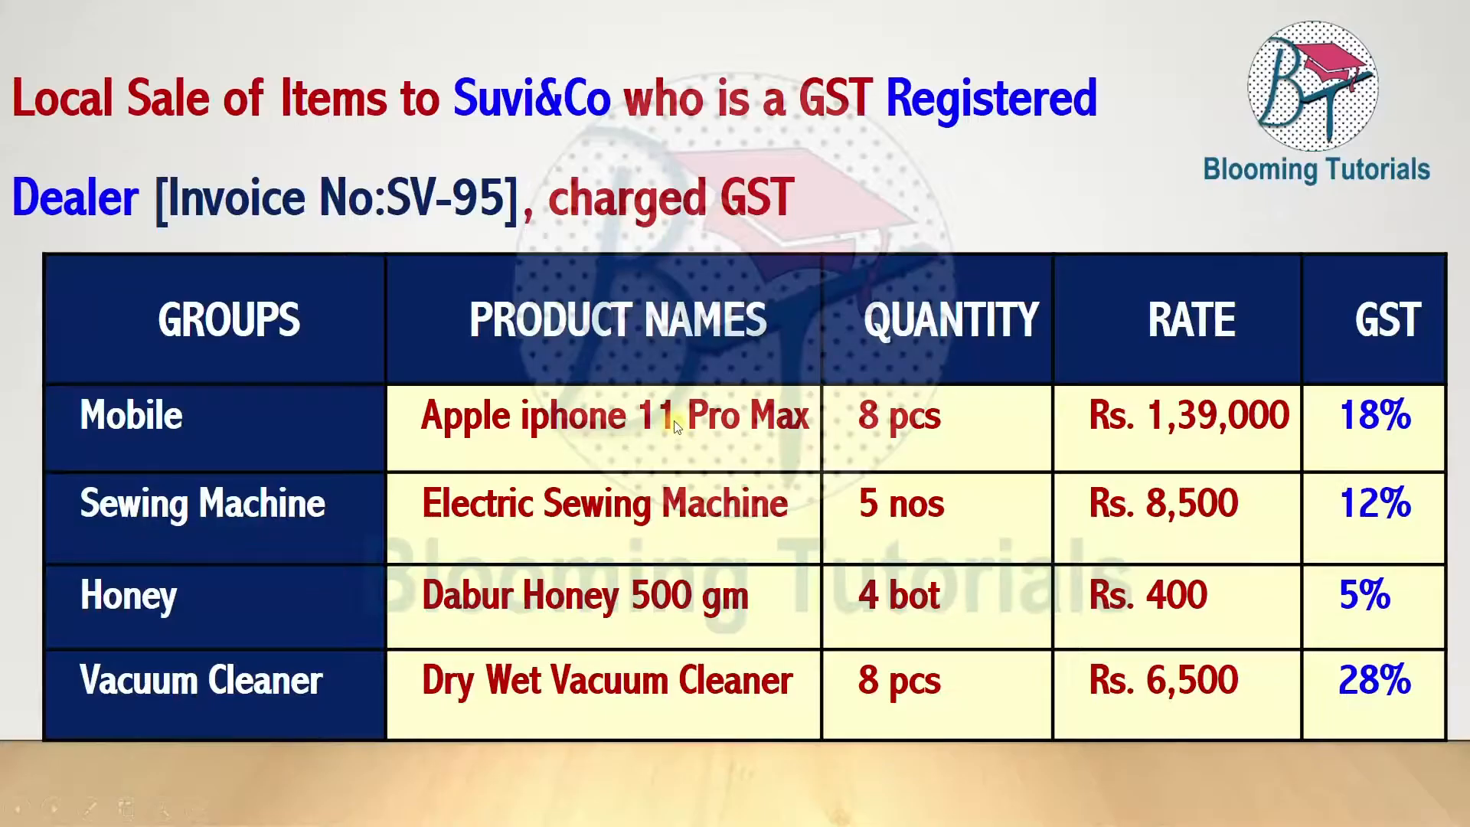
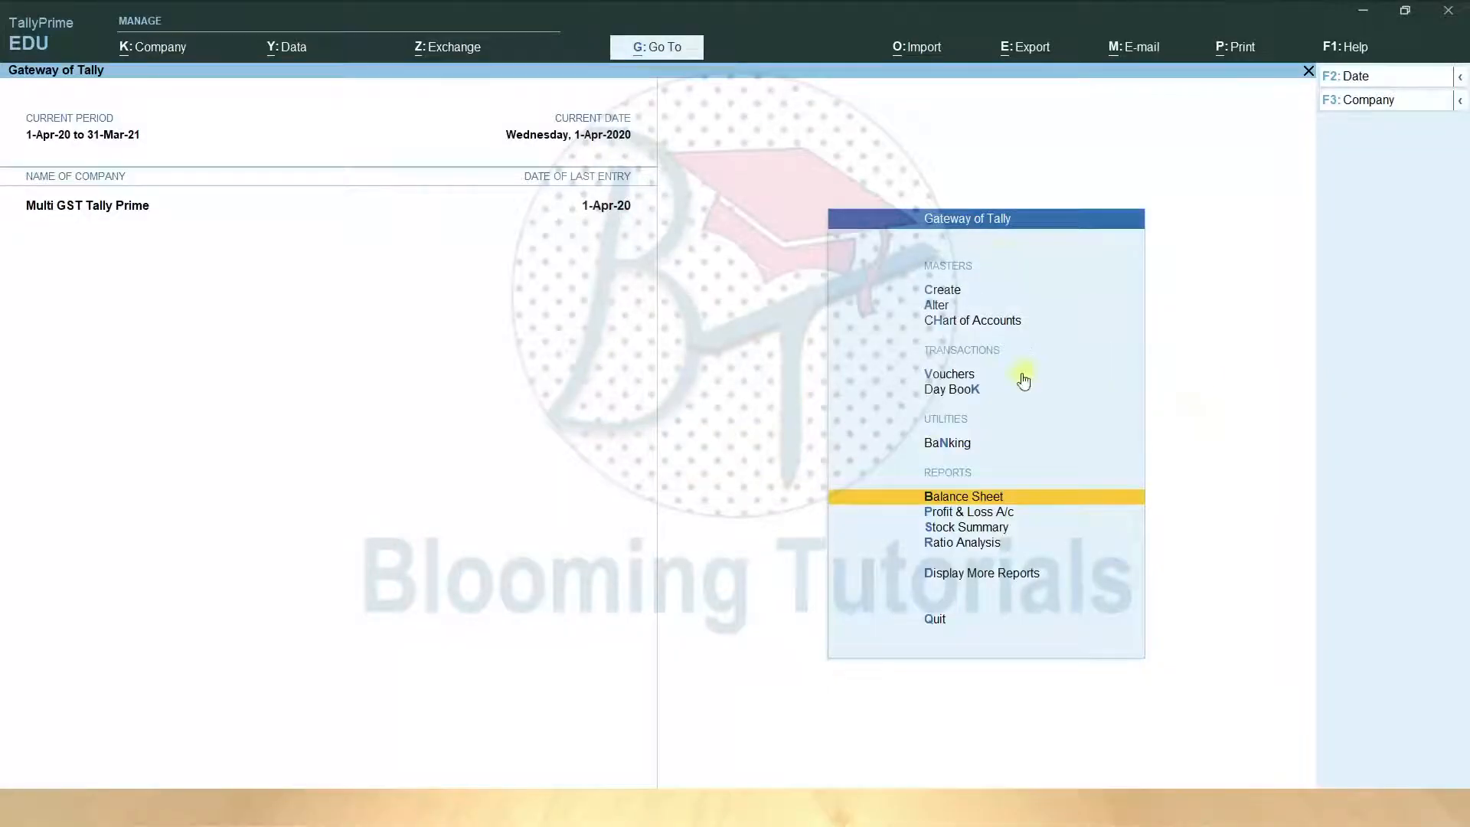
{"action": "left_click", "coordinate": [963, 374]}
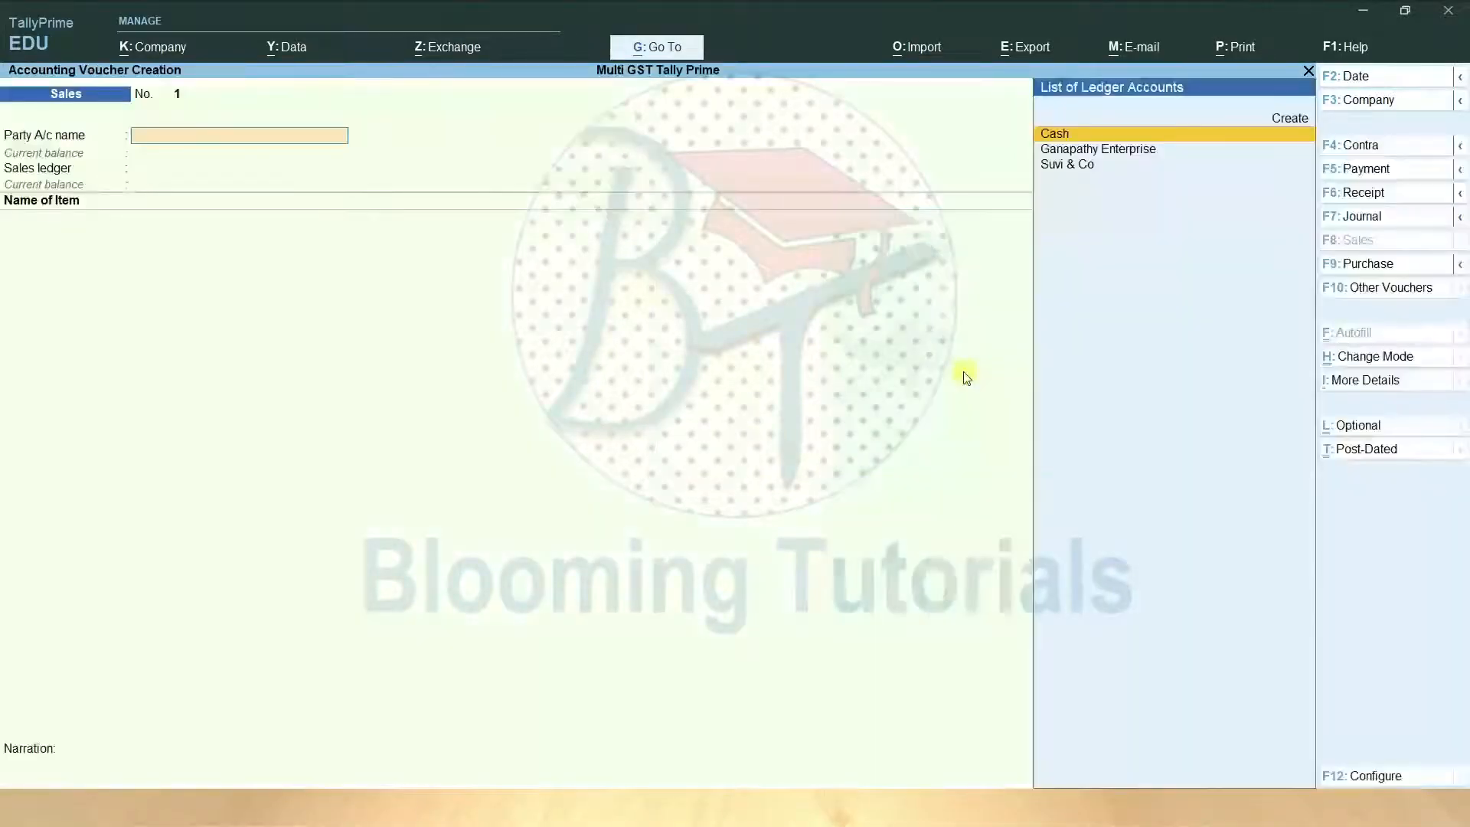
{"action": "left_click", "coordinate": [1065, 164]}
{"action": "key", "text": "Escape"}
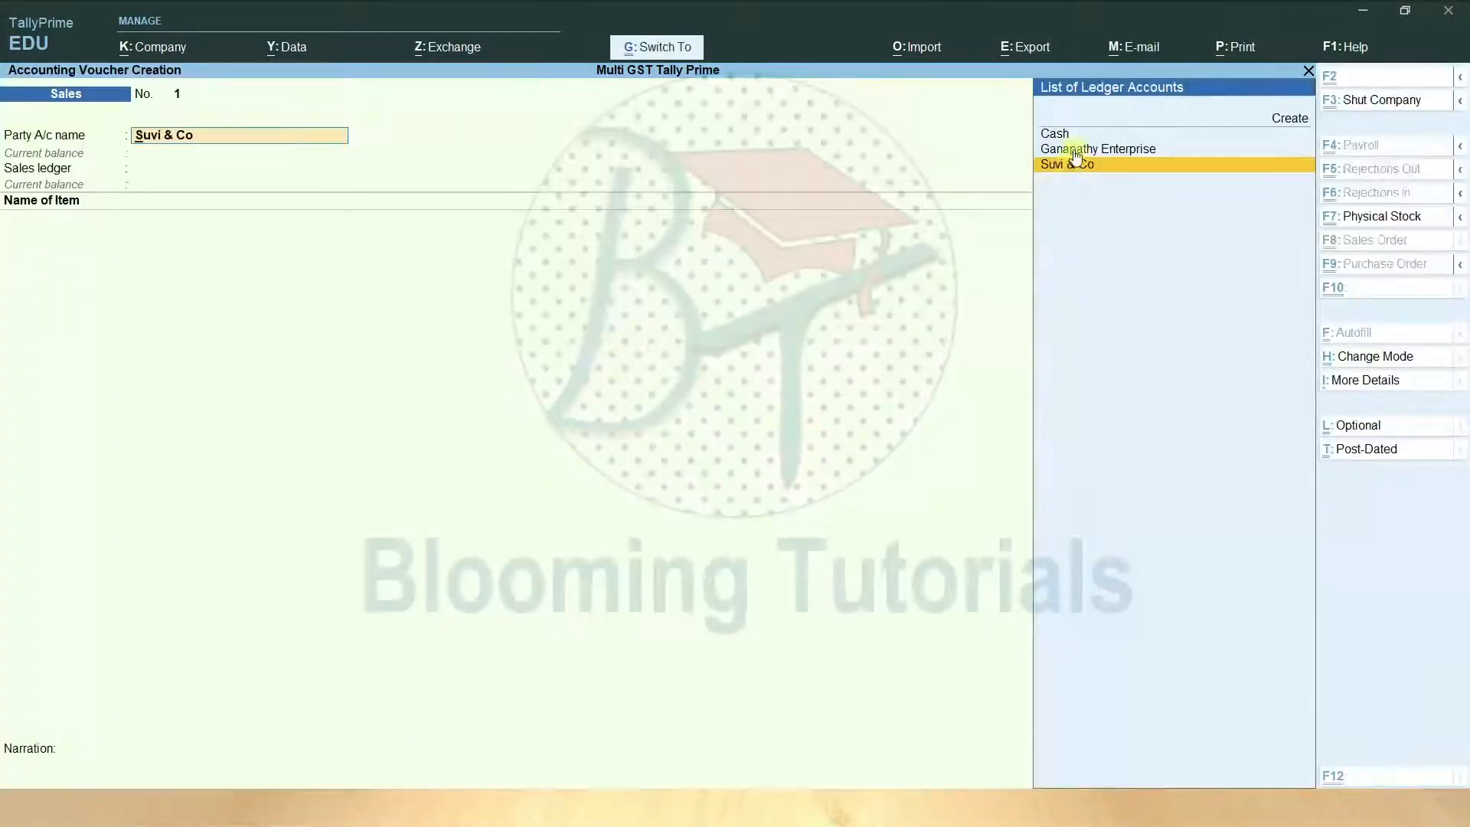
{"action": "key", "text": "ctrl+Return"}
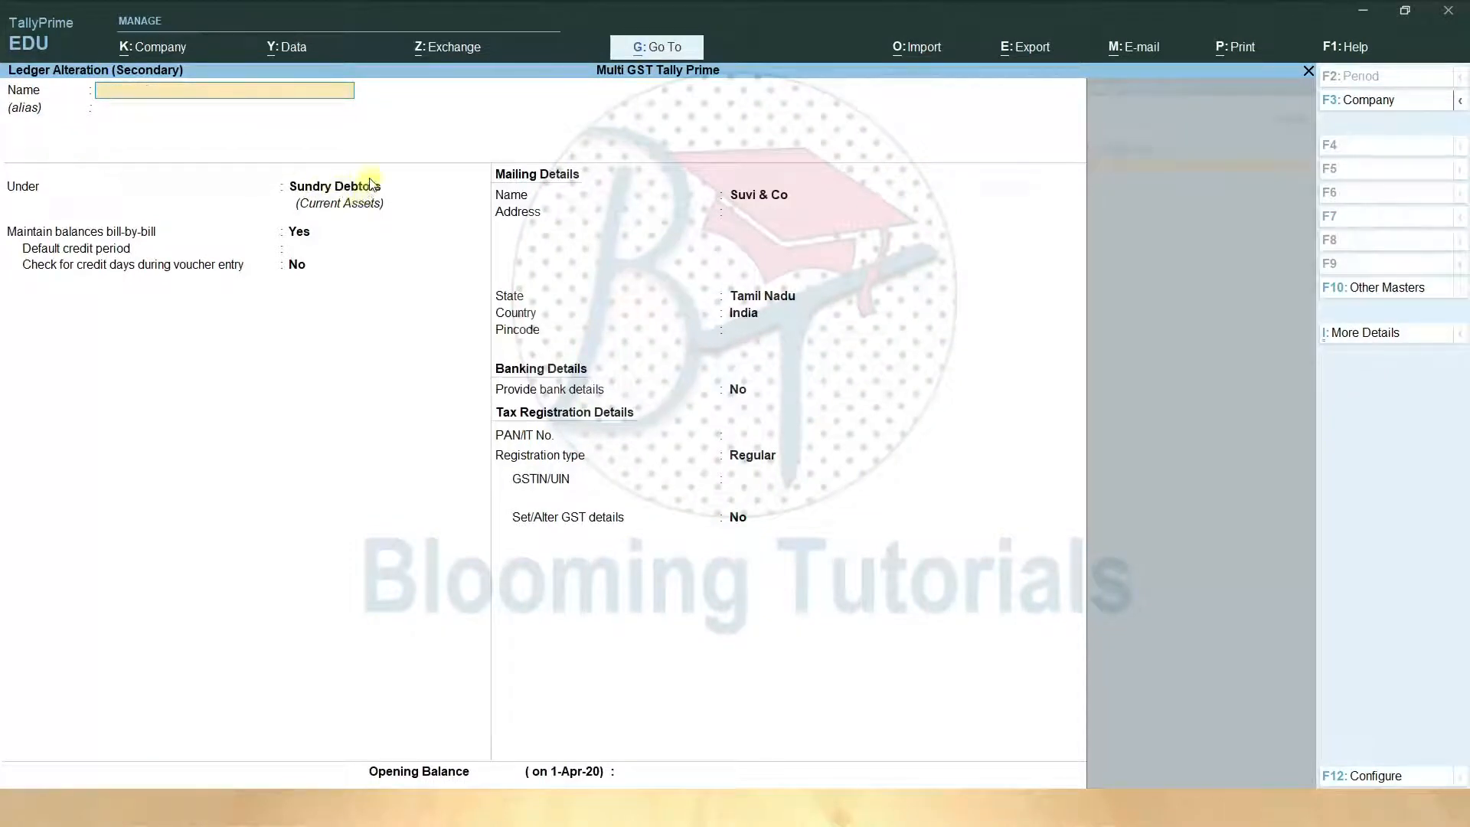
{"action": "key", "text": "Escape"}
- Accept the party details, use Sales as the sales ledger, and review that ledger's GST applicability and type of supply
{"action": "key", "text": "Return"}
{"action": "key", "text": "ctrl+a"}
{"action": "key", "text": "Return"}
{"action": "key", "text": "BackSpace"}
{"action": "key", "text": "ctrl+Return"}
{"action": "key", "text": "Return"}
{"action": "key", "text": "Return"}
{"action": "key", "text": "Return"}
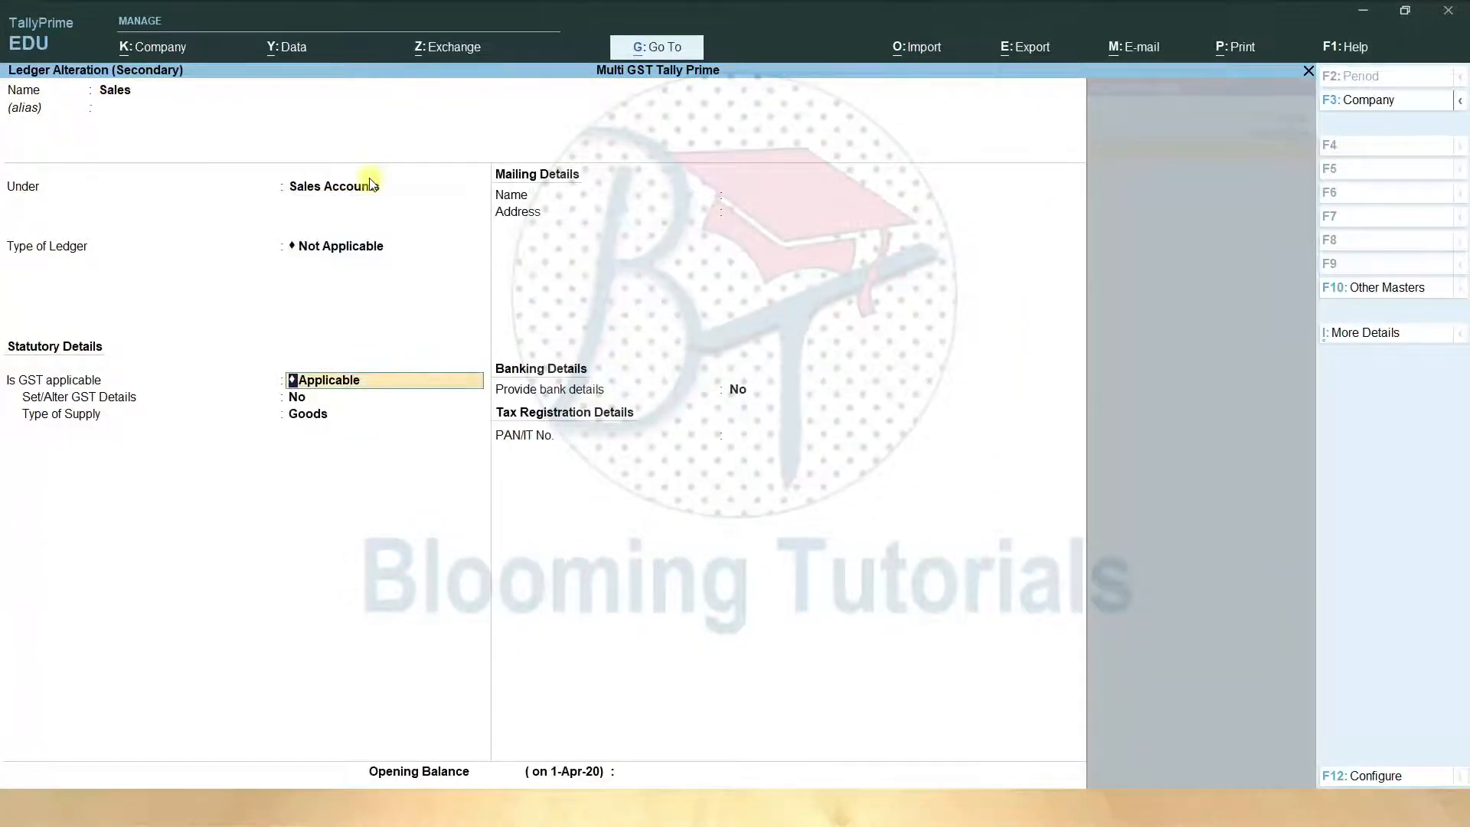
{"action": "key", "text": "Return"}
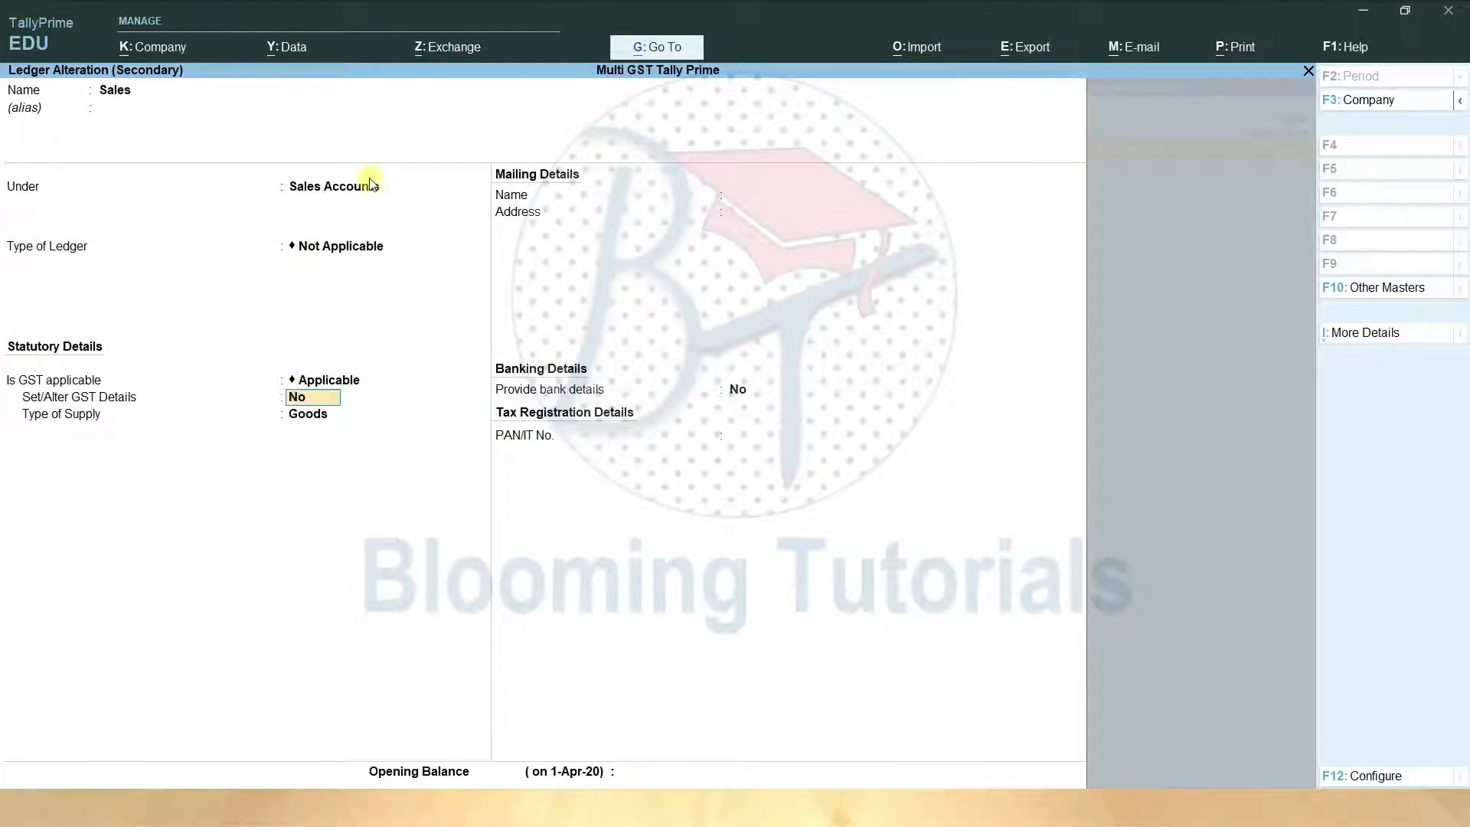
{"action": "key", "text": "Return"}
{"action": "key", "text": "Return"}
{"action": "key", "text": "Return"}
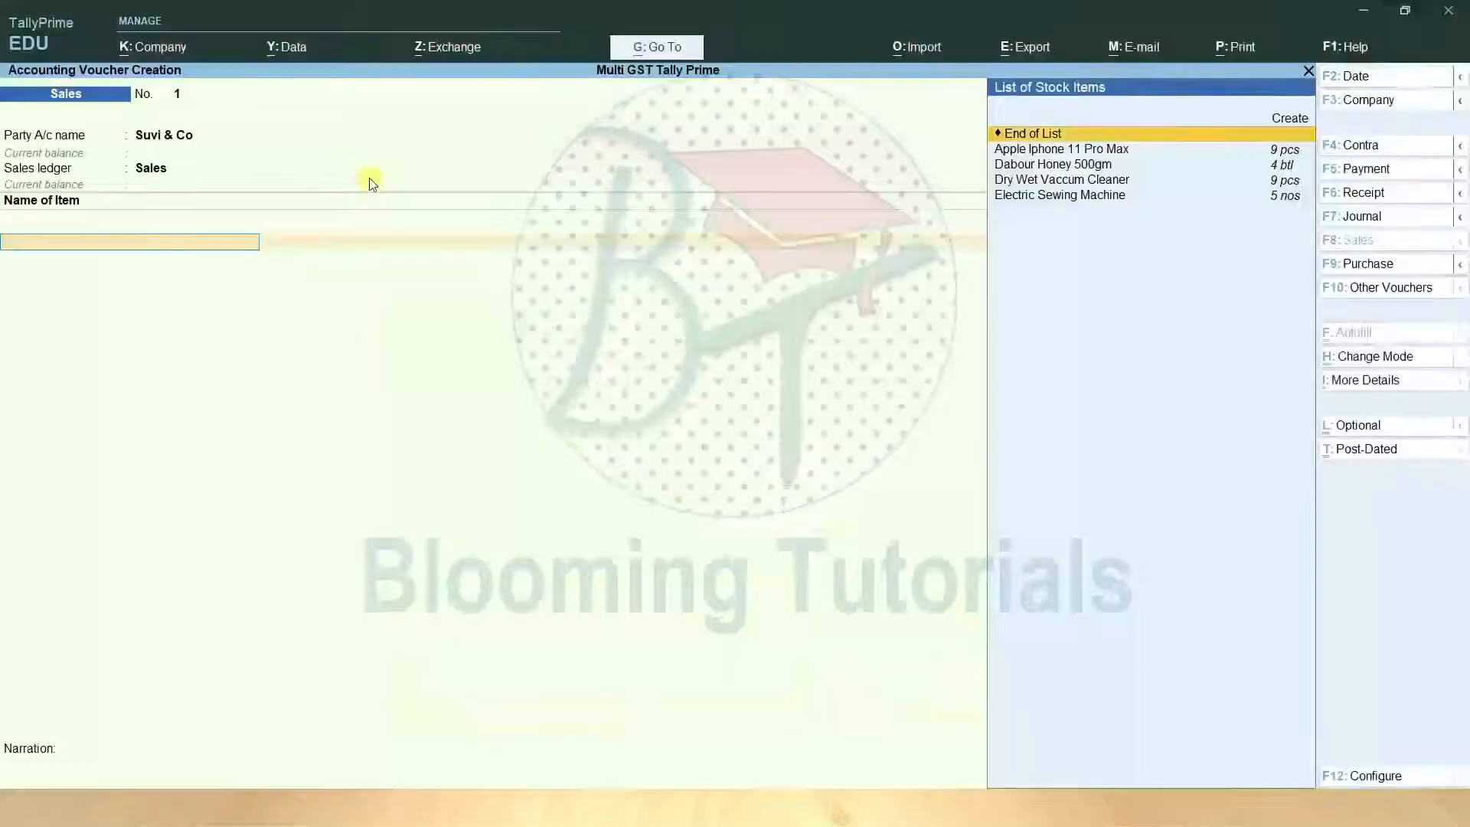
- Add 8 pcs of Apple Iphone 11 Pro Max at a rate of 1,39,000 to the sales voucher
{"action": "key", "text": "Down"}
{"action": "key", "text": "Return"}
{"action": "key", "text": "Return"}
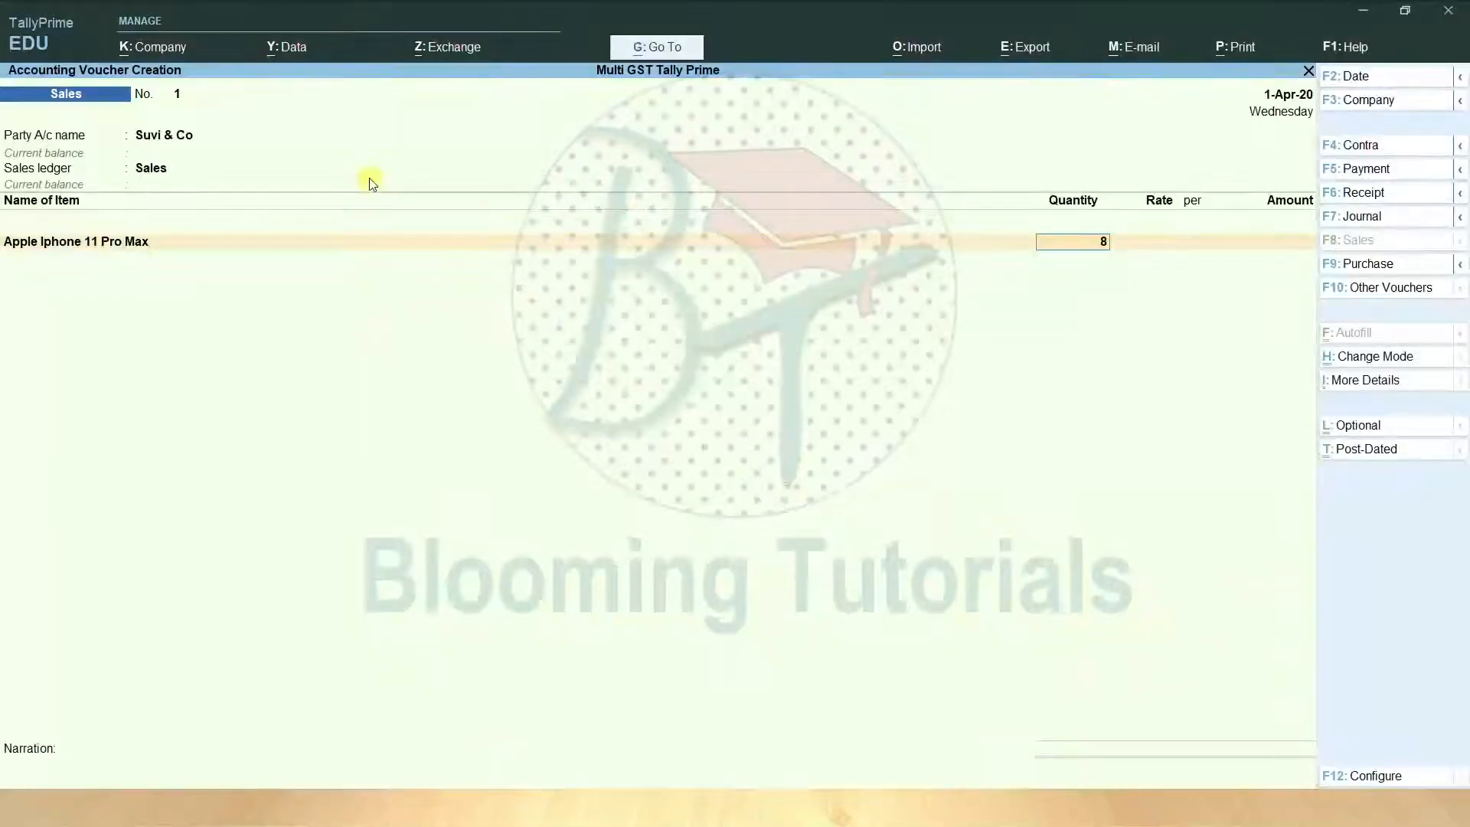
{"action": "type", "text": "8"}
{"action": "key", "text": "Return"}
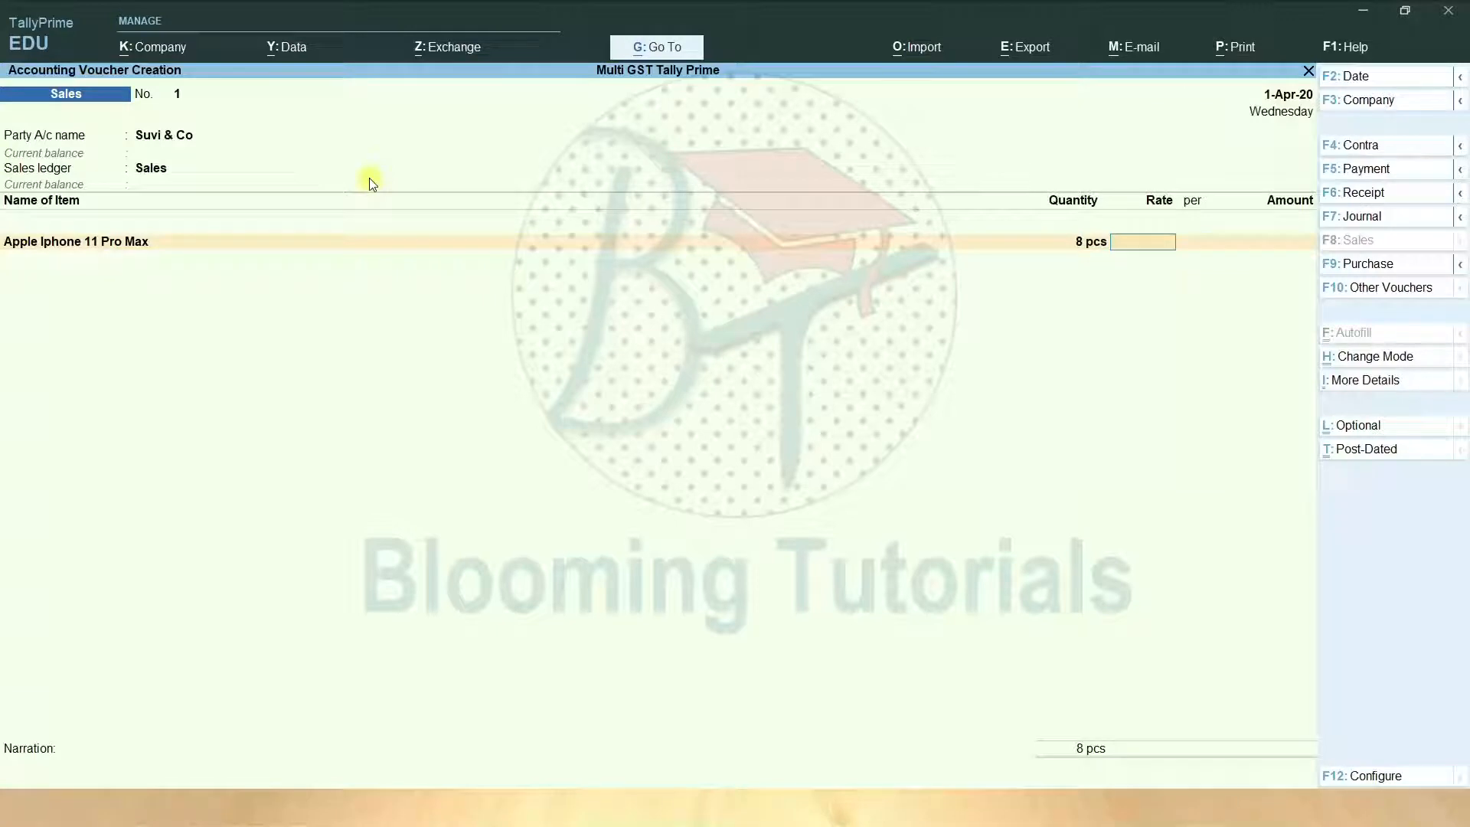
{"action": "type", "text": "1,39,000"}
{"action": "key", "text": "Return"}
{"action": "key", "text": "Return"}
{"action": "key", "text": "Return"}
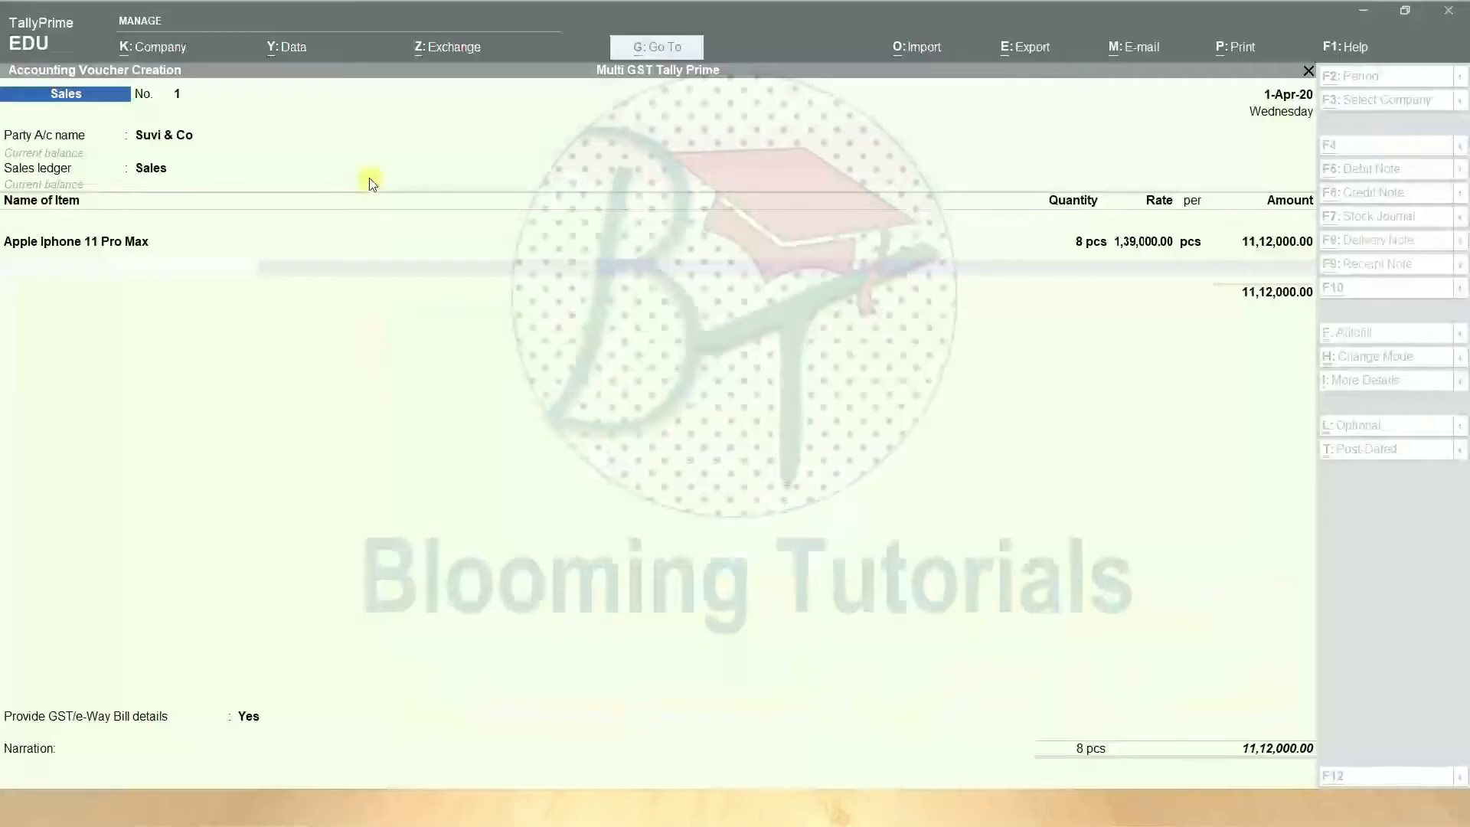
- Add 5 nos of Electric Sewing Machine at a rate of 8,500 to the sales voucher
{"action": "type", "text": "E"}
{"action": "key", "text": "Return"}
{"action": "key", "text": "Return"}
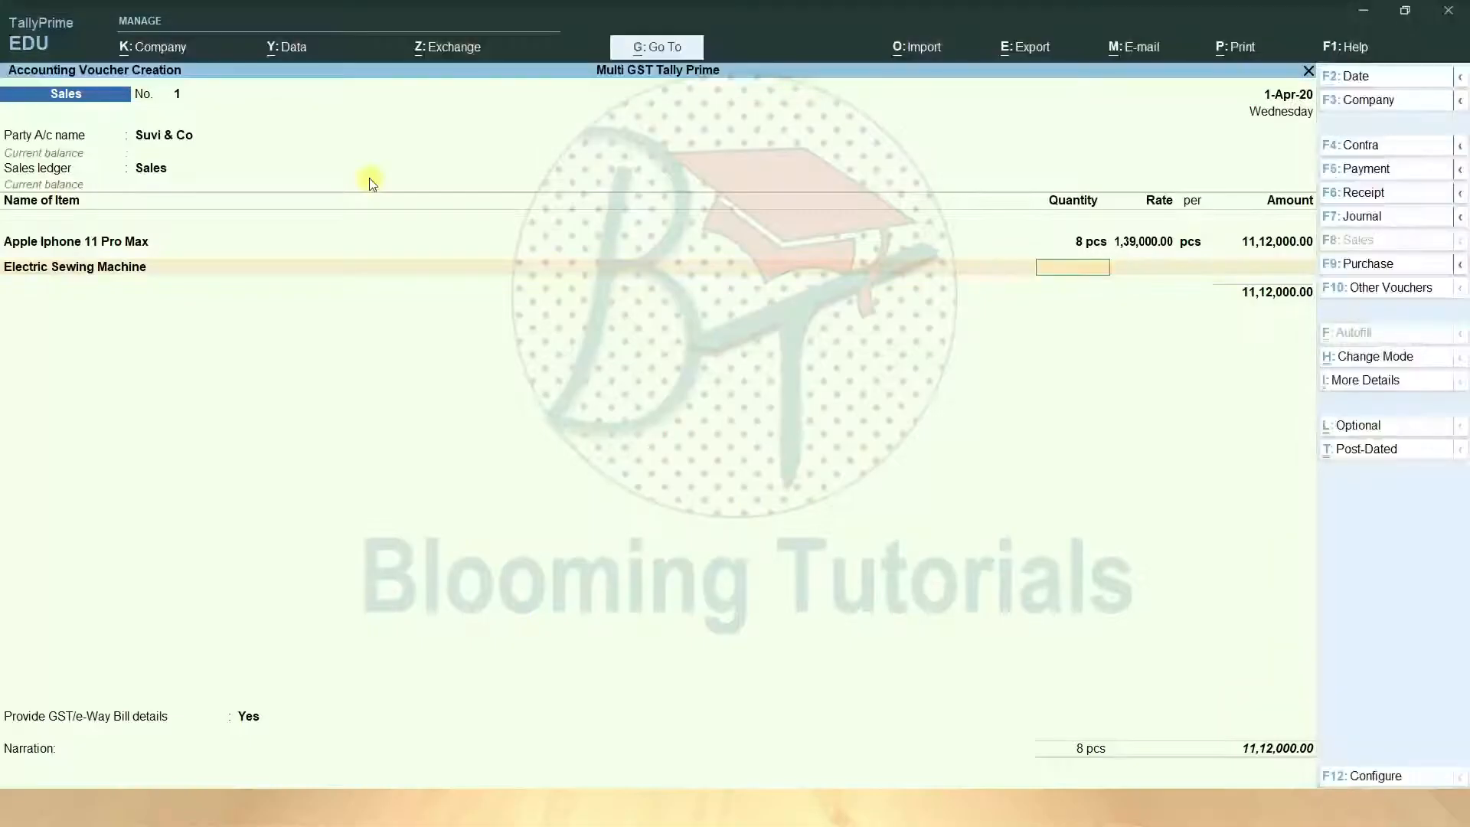
{"action": "type", "text": "5"}
{"action": "key", "text": "Return"}
{"action": "type", "text": "8500"}
{"action": "key", "text": "Return"}
{"action": "key", "text": "Return"}
{"action": "key", "text": "Return"}
{"action": "key", "text": "ctrl"}
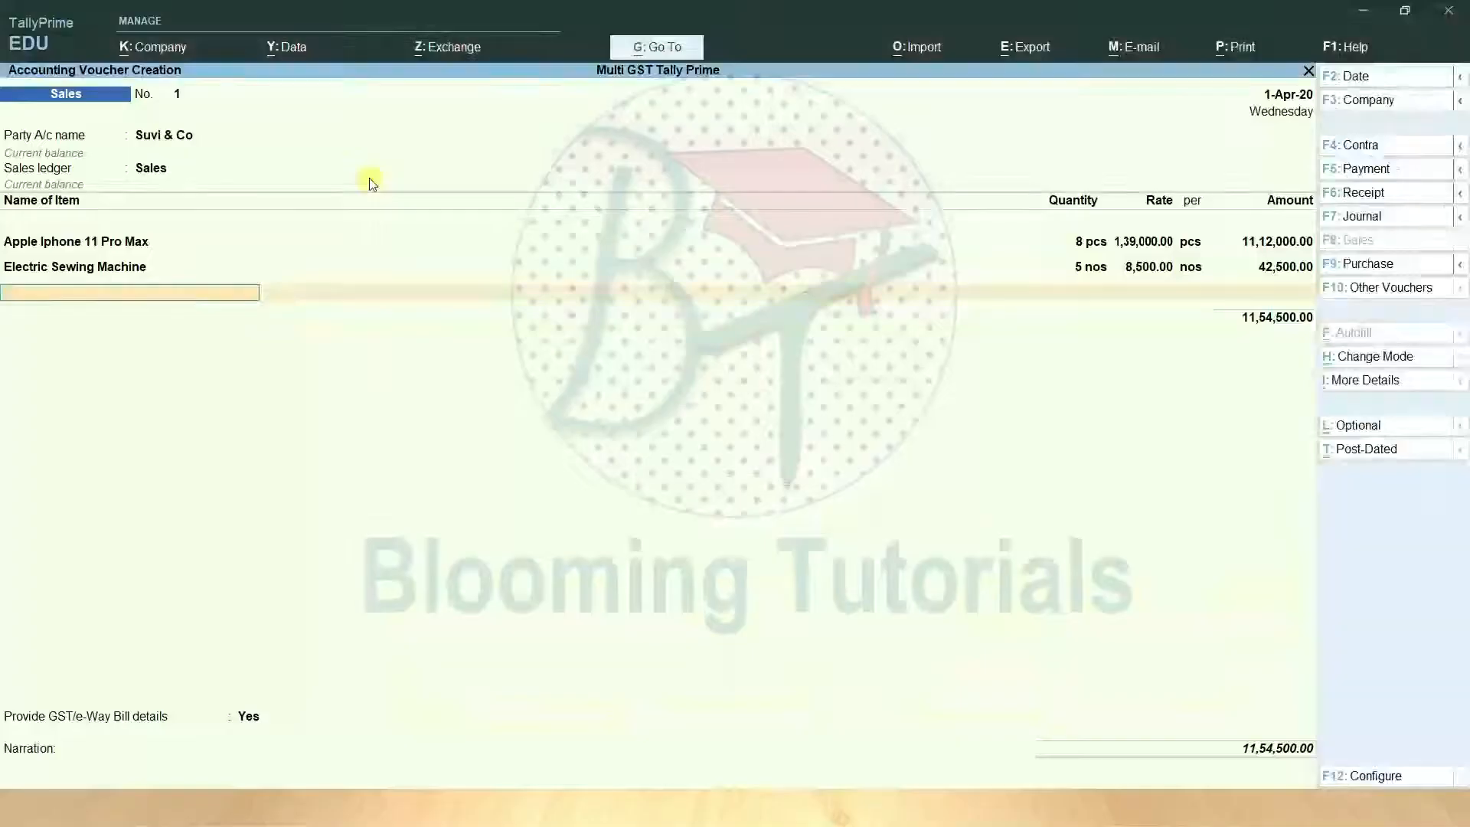
- Add 4 btl of Dabour Honey 500gm at a rate of 800 to the sales voucher
{"action": "type", "text": "D"}
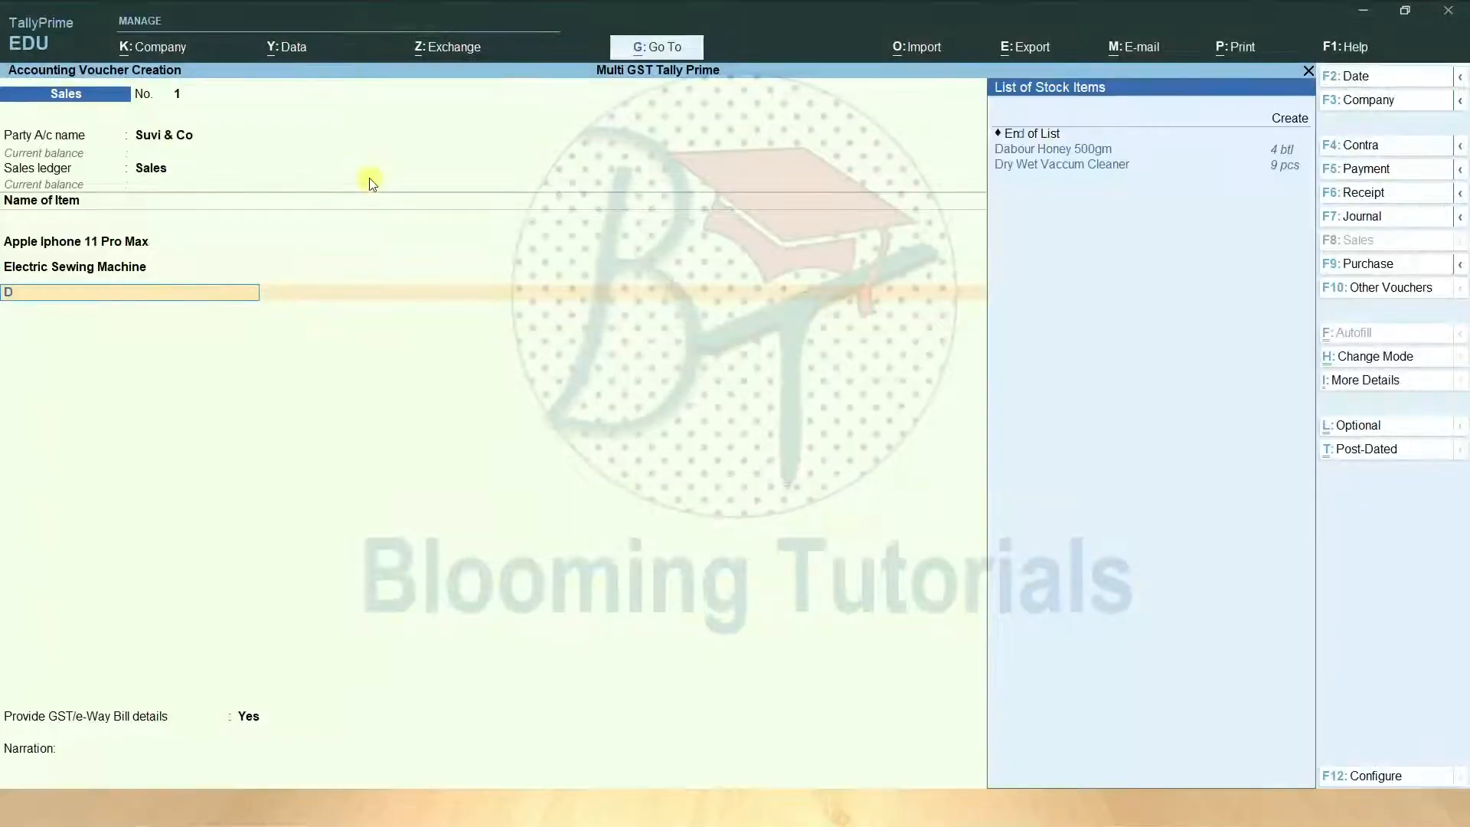
{"action": "key", "text": "Down"}
{"action": "key", "text": "Return"}
{"action": "key", "text": "Return"}
{"action": "type", "text": "4"}
{"action": "key", "text": "Return"}
{"action": "key", "text": "ctrl"}
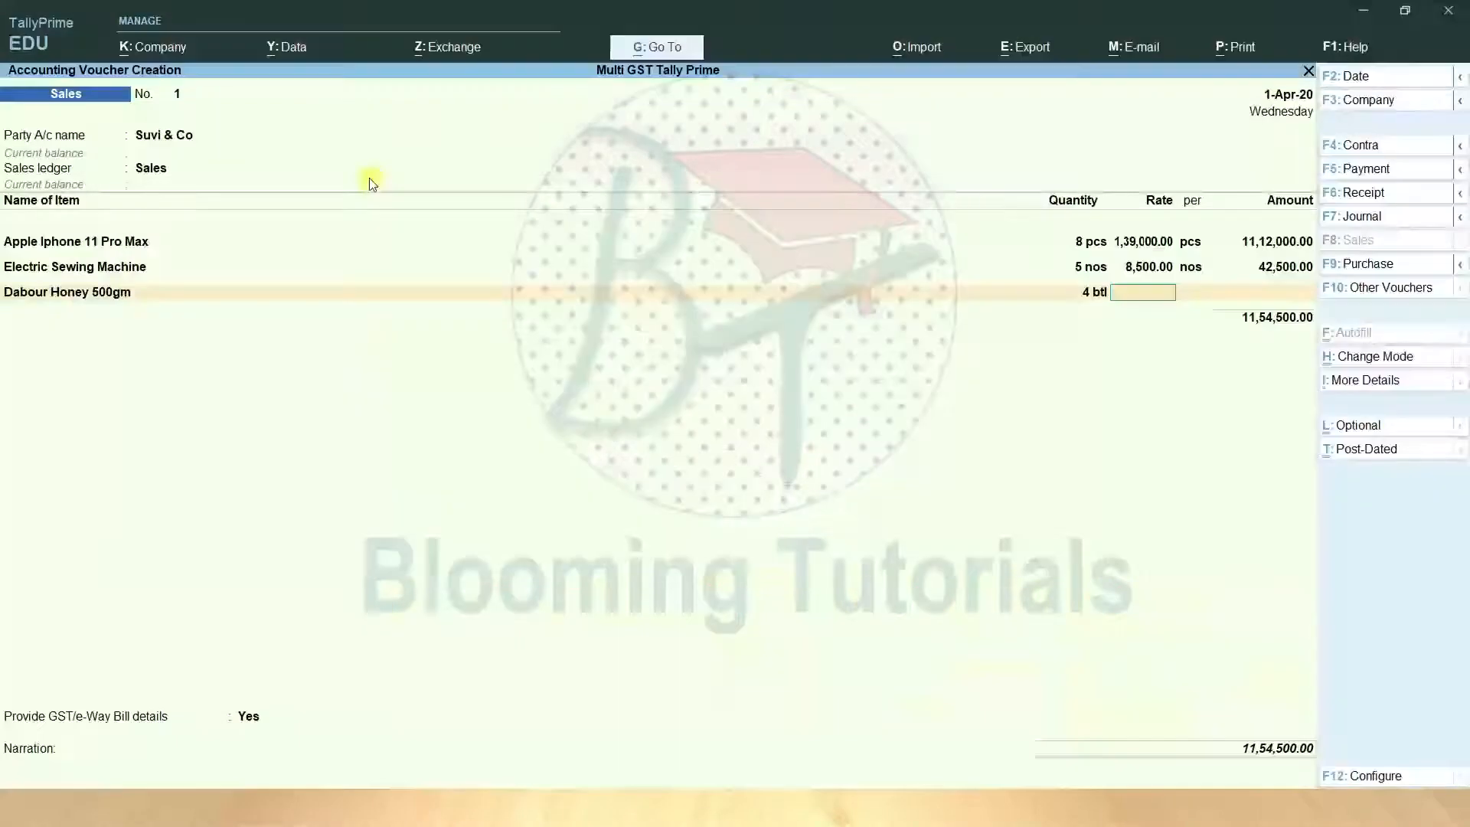
{"action": "type", "text": "800"}
{"action": "key", "text": "Return"}
{"action": "key", "text": "Return"}
{"action": "key", "text": "Return"}
- Check the sale details slide and correct the rate of Dabour Honey 500gm in the sales voucher to 400
{"action": "key", "text": "alt+Tab"}
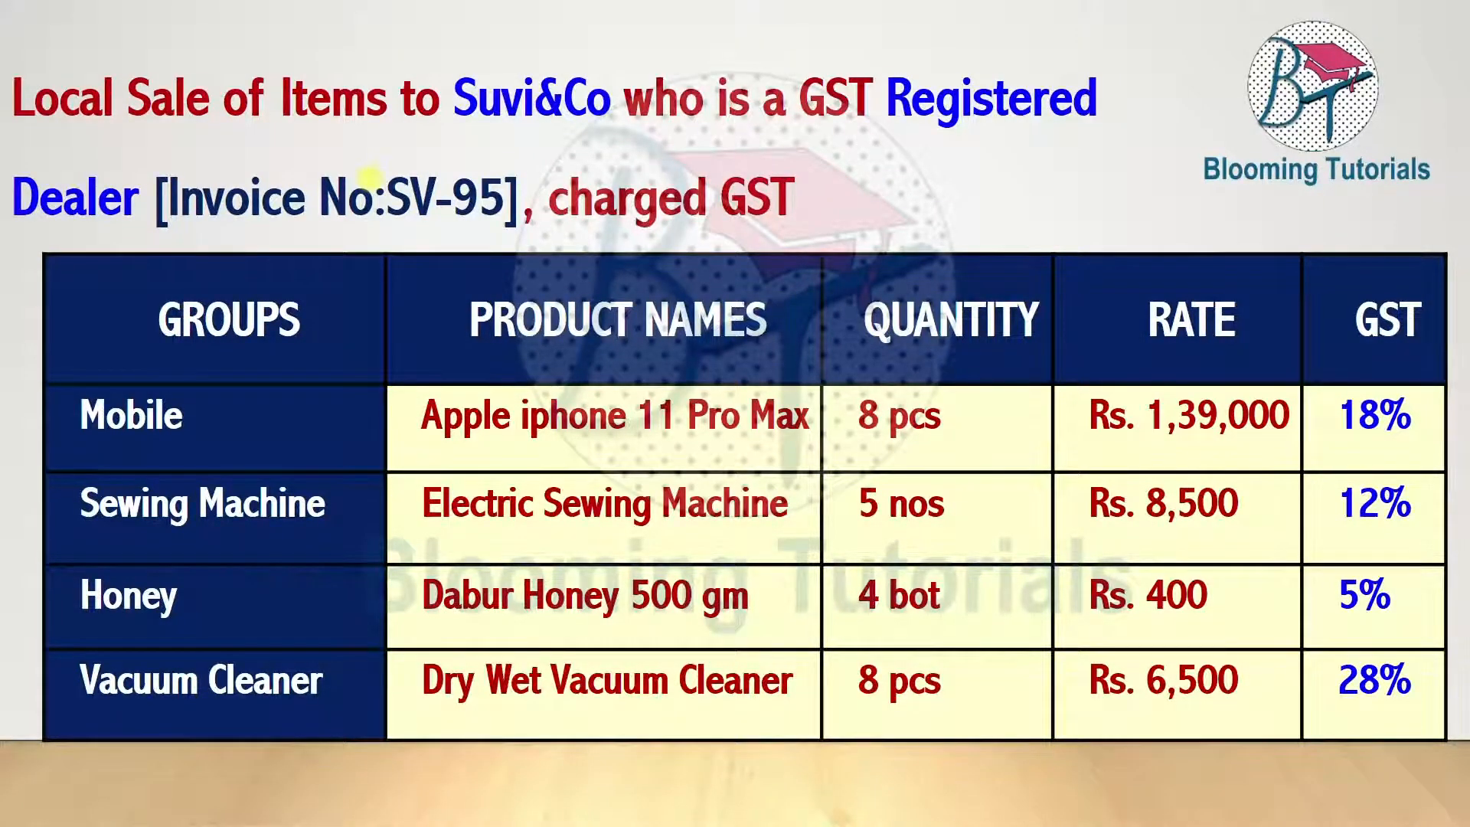
{"action": "key", "text": "Left"}
{"action": "key", "text": "Left"}
{"action": "key", "text": "Left"}
{"action": "key", "text": "Left"}
{"action": "key", "text": "Left"}
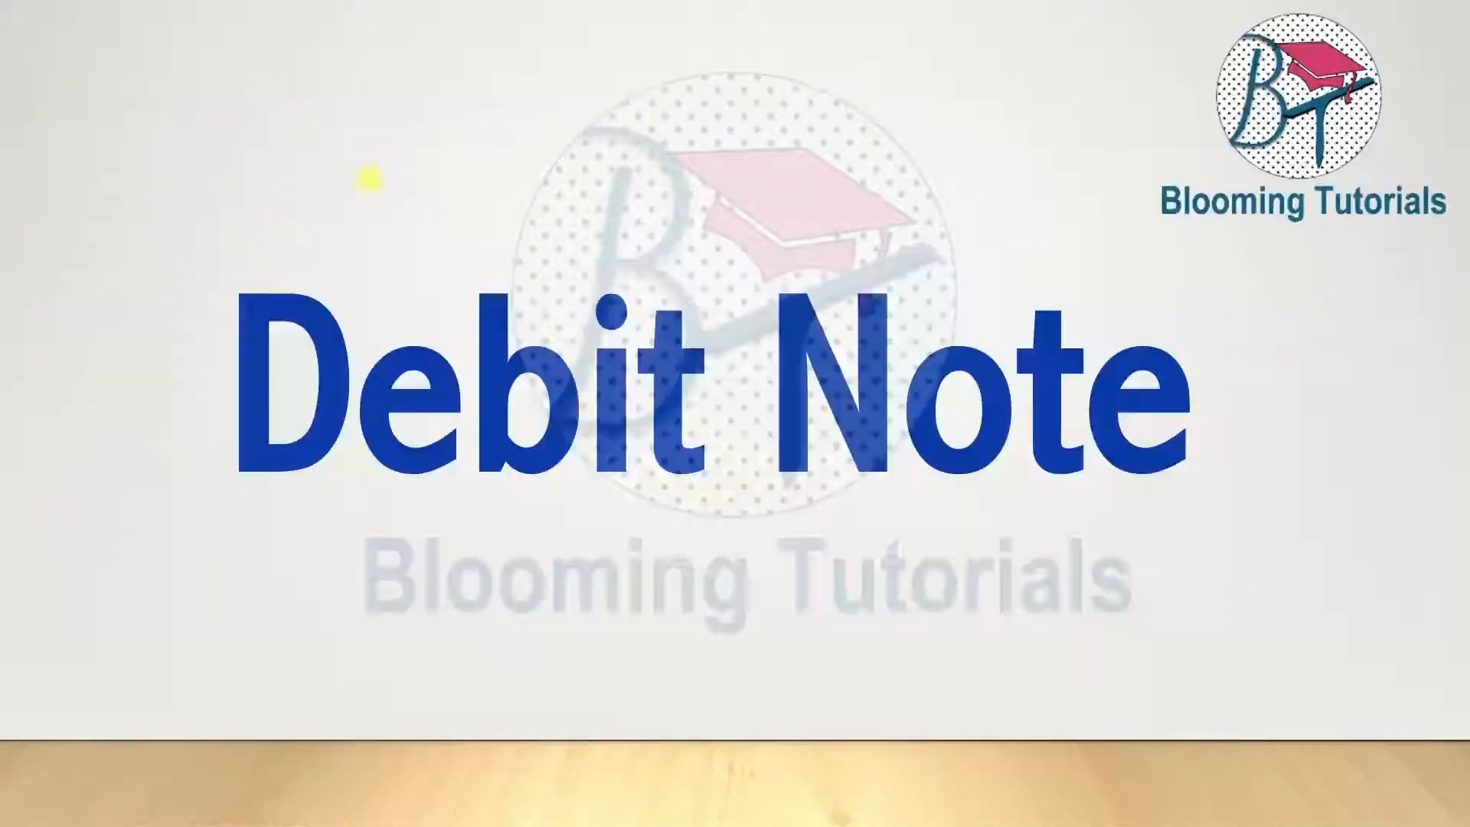
{"action": "key", "text": "Right"}
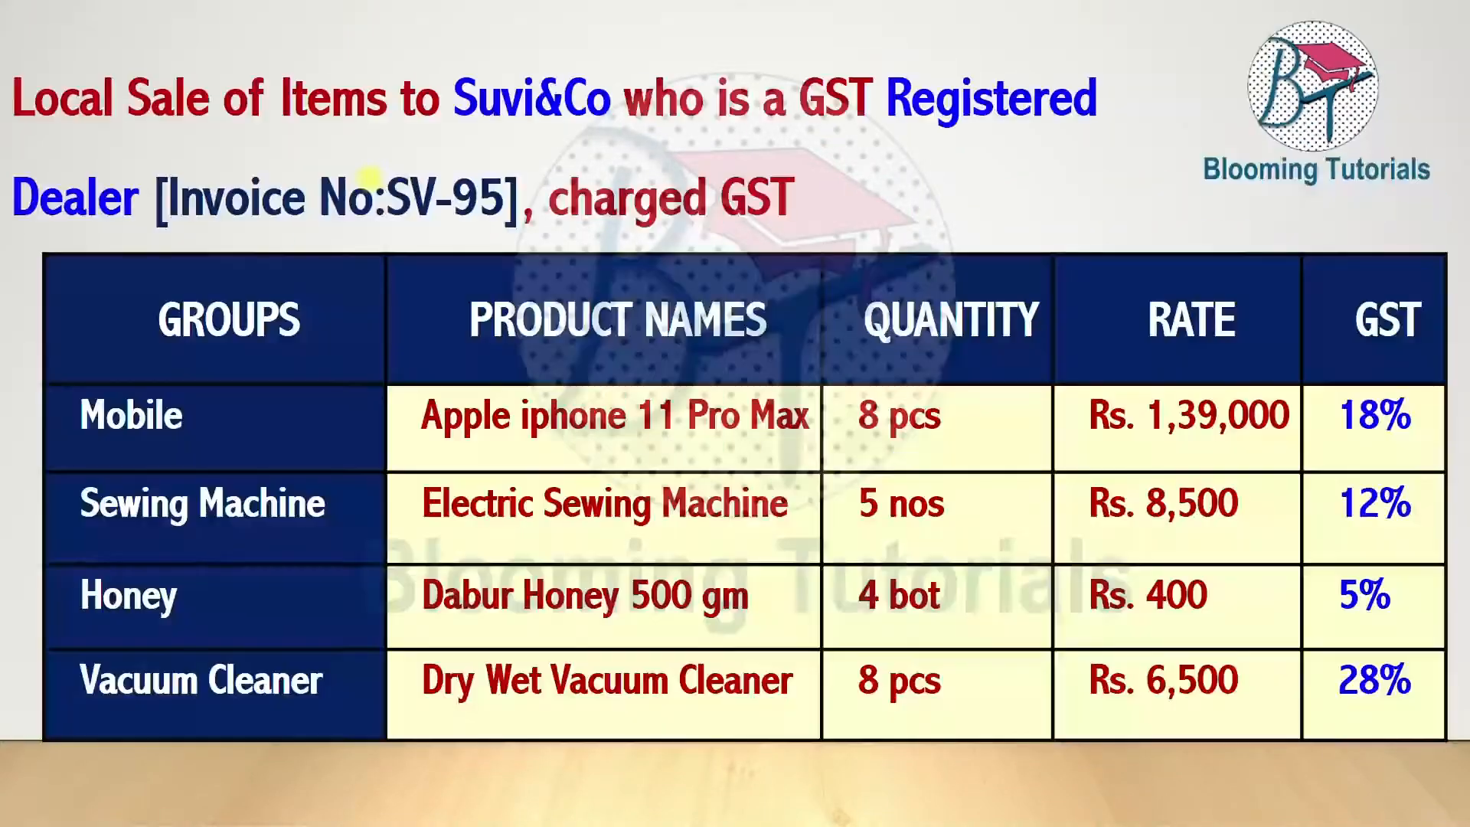
{"action": "key", "text": "alt+Tab"}
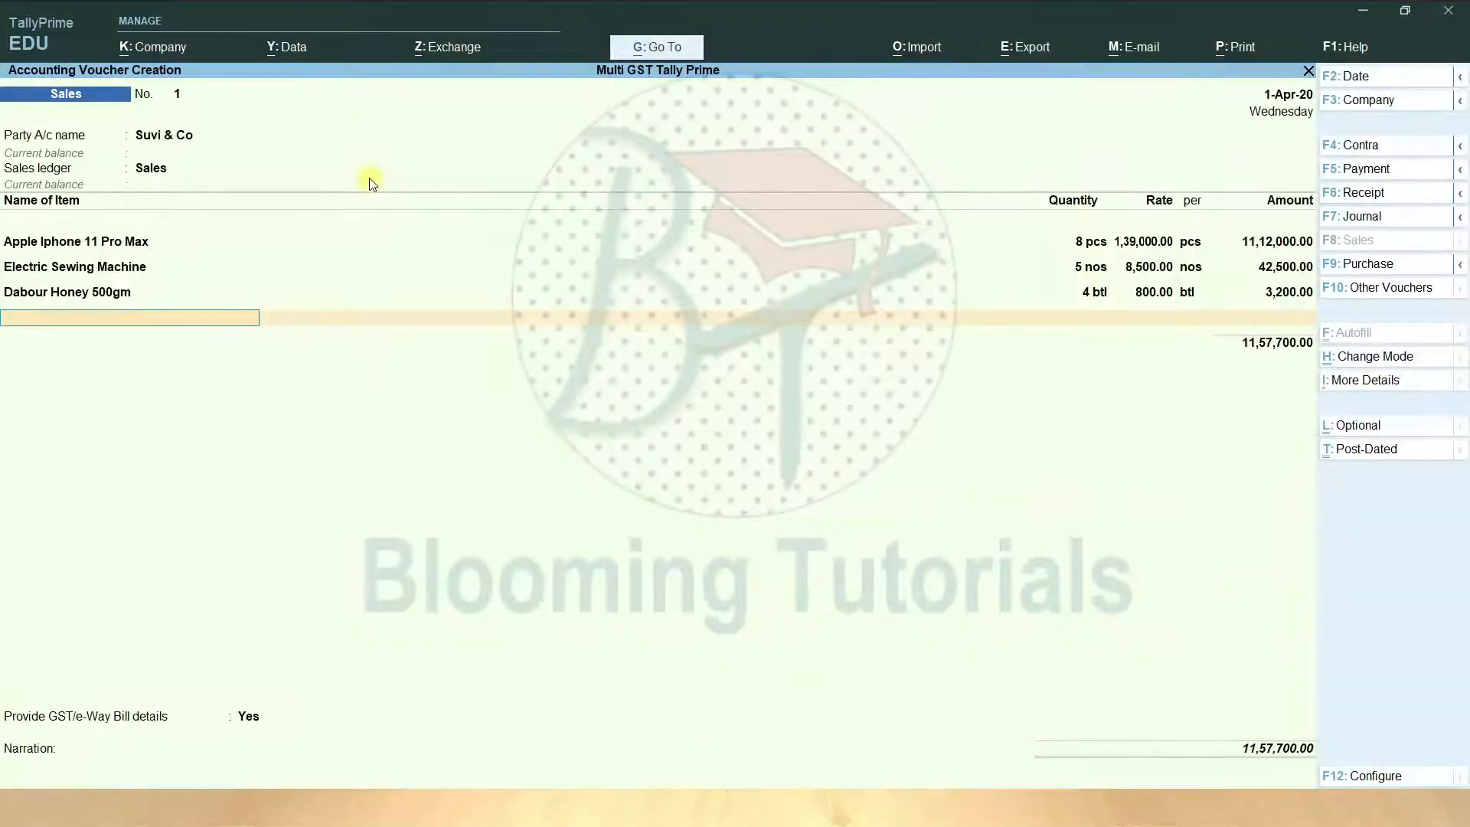
{"action": "key", "text": "BackSpace"}
{"action": "key", "text": "BackSpace"}
{"action": "key", "text": "BackSpace"}
{"action": "type", "text": "400"}
{"action": "key", "text": "Return"}
{"action": "key", "text": "Return"}
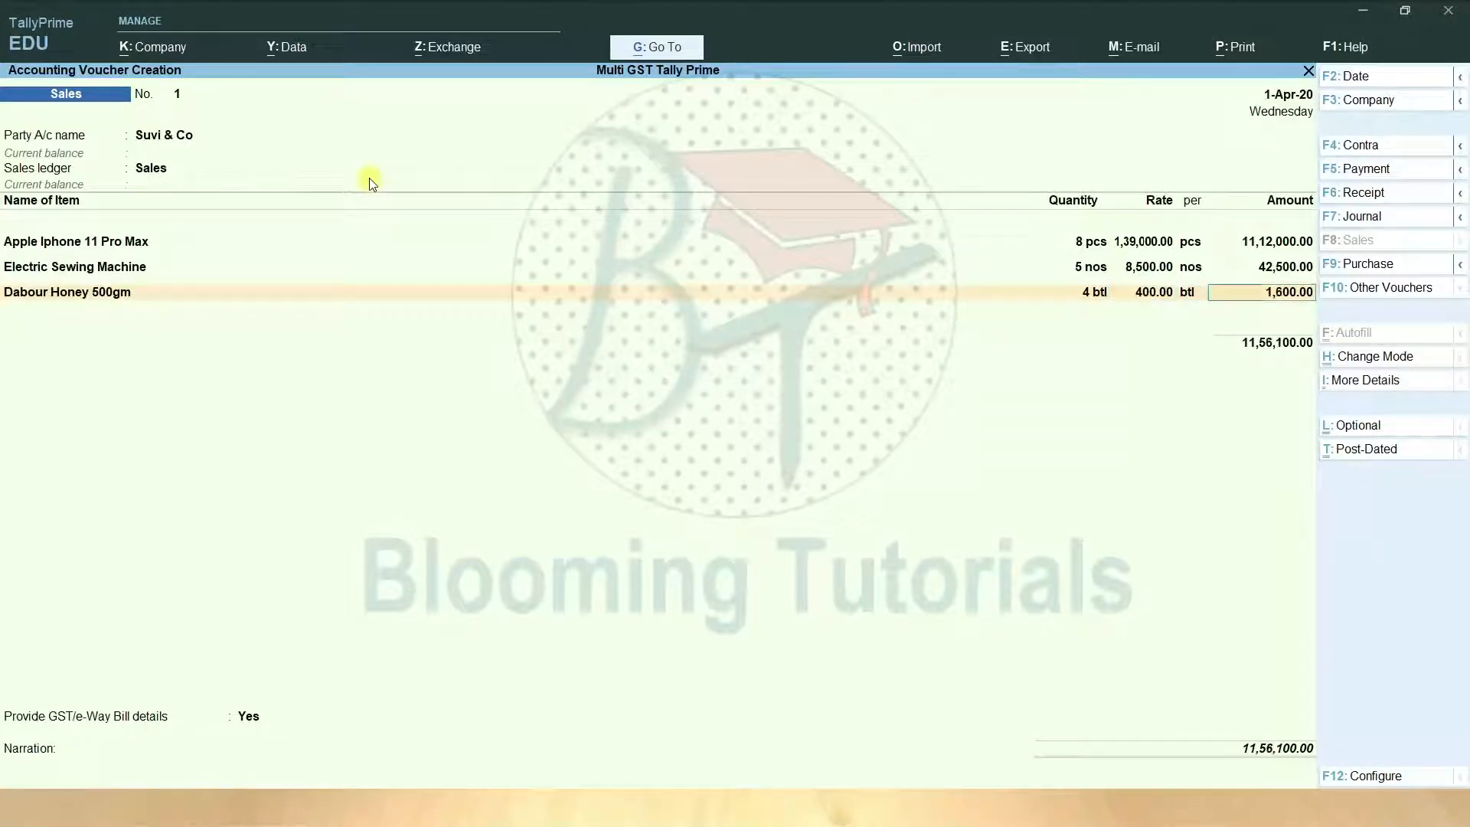
{"action": "key", "text": "Return"}
- Add 8 pcs of Dry Wet Vaccum Cleaner at a rate of 6,500 to the sales voucher
{"action": "key", "text": "alt+Tab"}
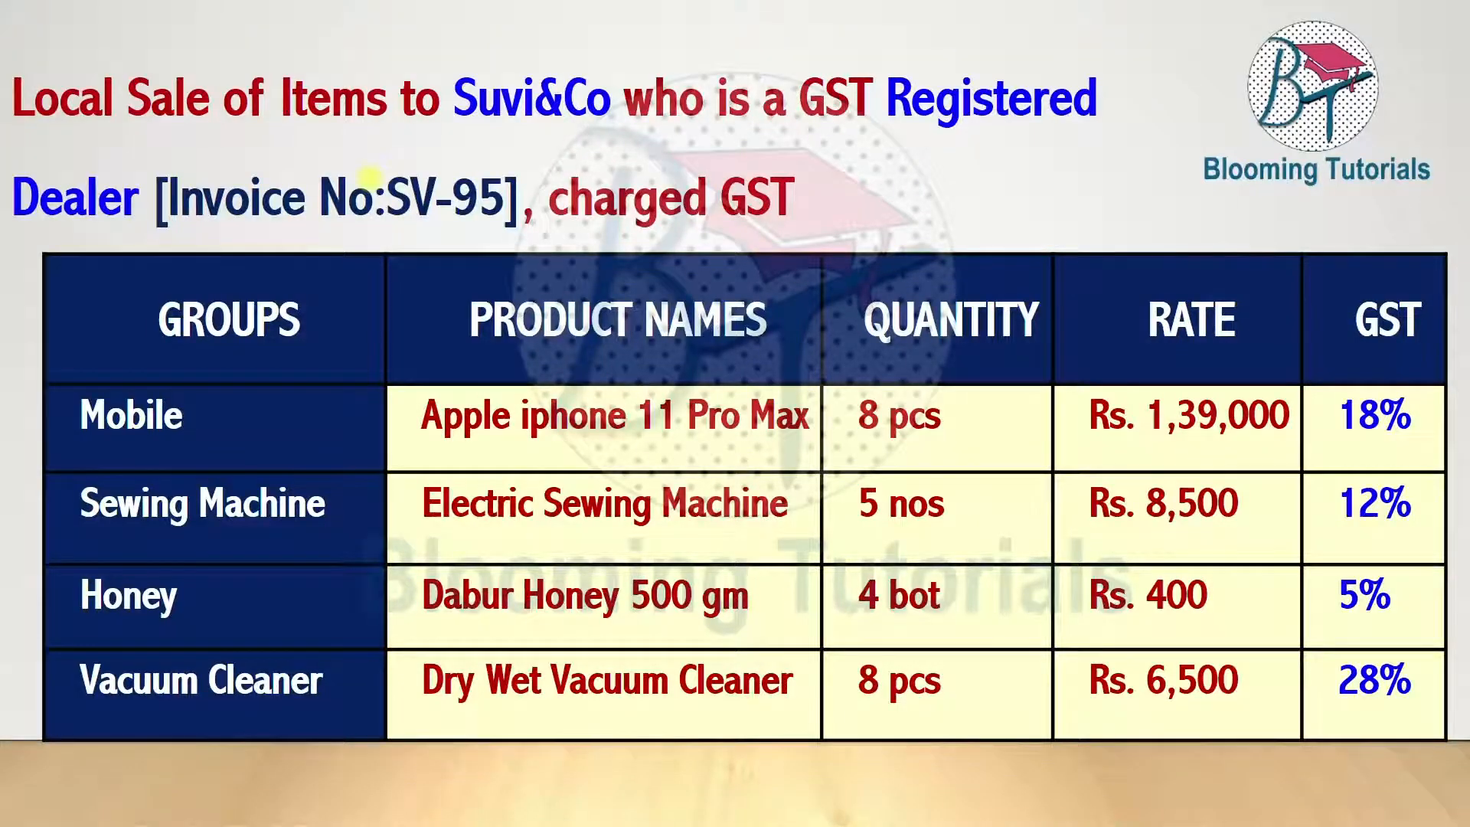
{"action": "key", "text": "alt+Tab"}
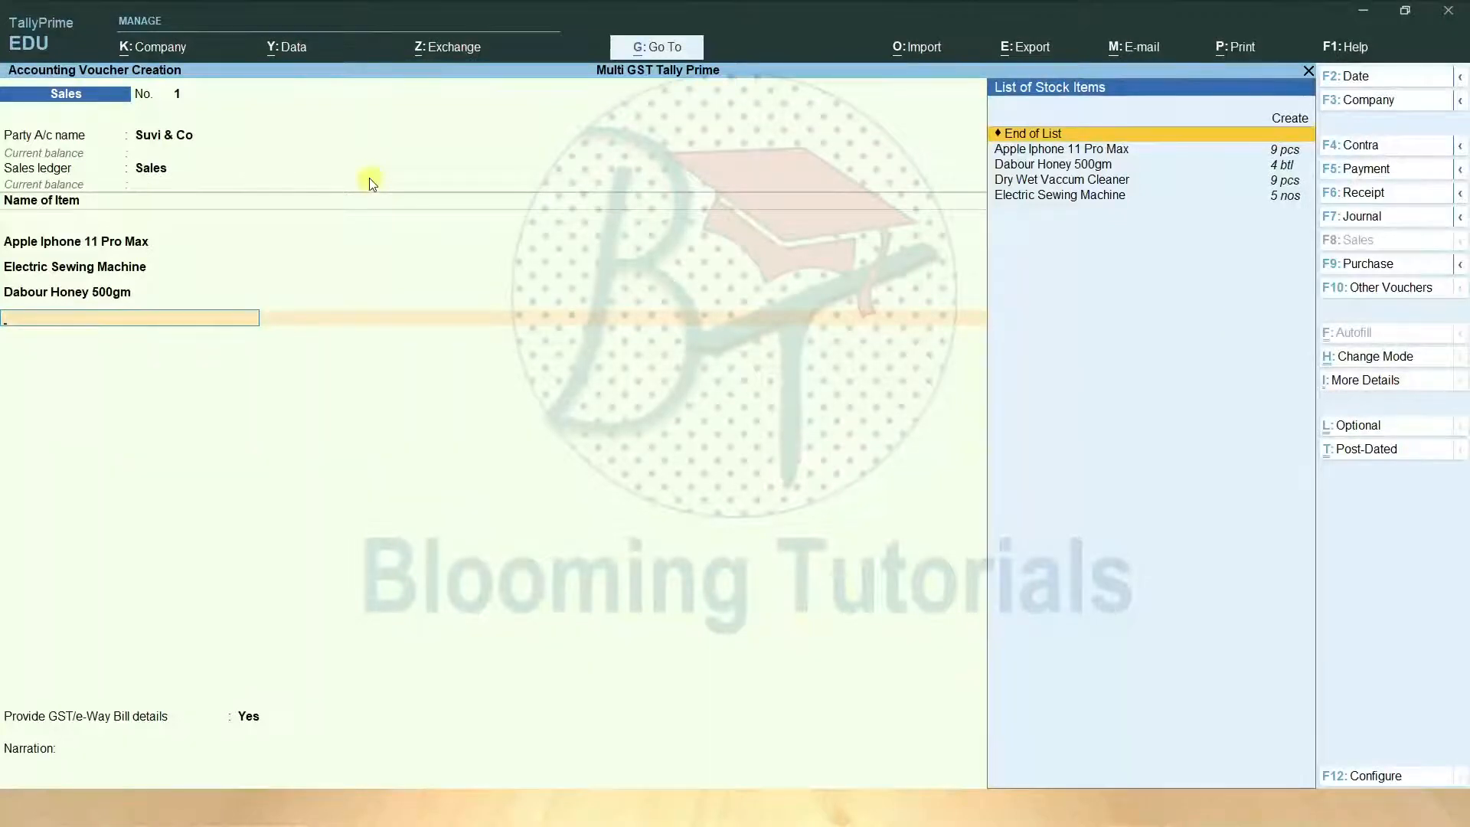
{"action": "key", "text": "Down"}
{"action": "key", "text": "Down"}
{"action": "key", "text": "Down"}
{"action": "key", "text": "Down"}
{"action": "key", "text": "Up"}
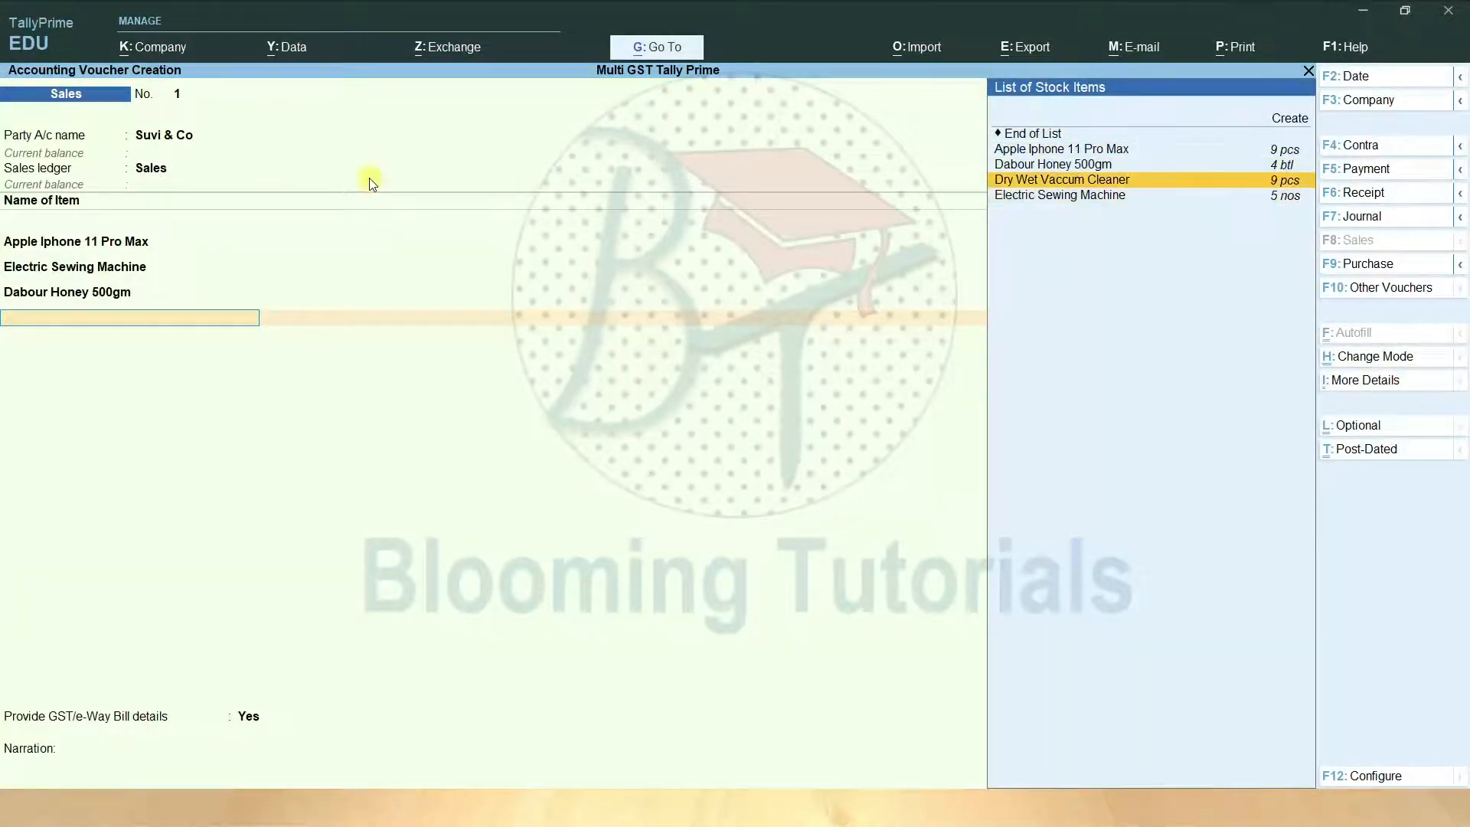
{"action": "key", "text": "Return"}
{"action": "key", "text": "Return"}
{"action": "key", "text": "alt+Tab"}
{"action": "key", "text": "alt+Tab"}
{"action": "type", "text": "6500"}
{"action": "key", "text": "Return"}
{"action": "key", "text": "Return"}
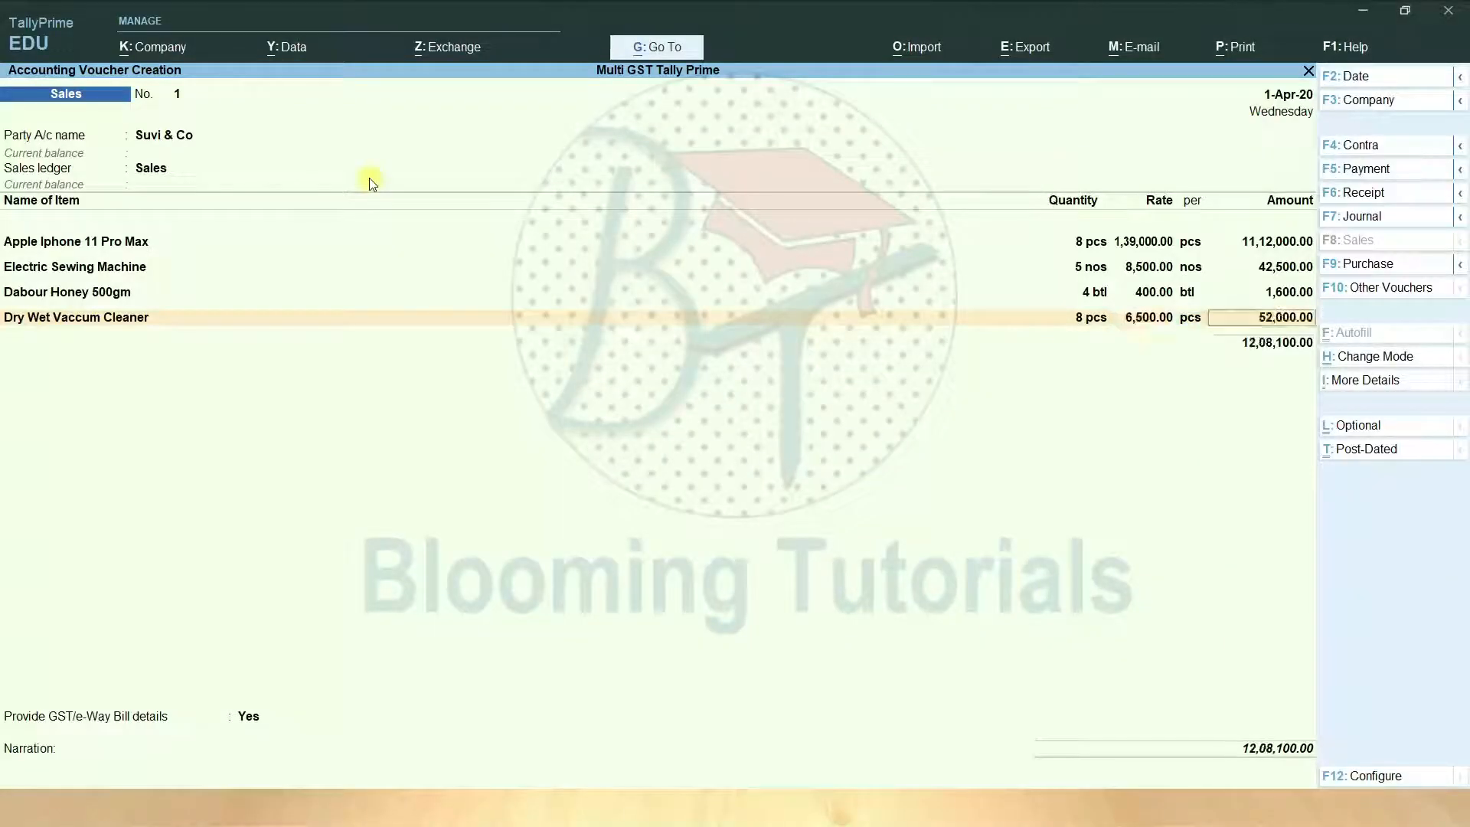
{"action": "key", "text": "Return"}
{"action": "key", "text": "Return"}
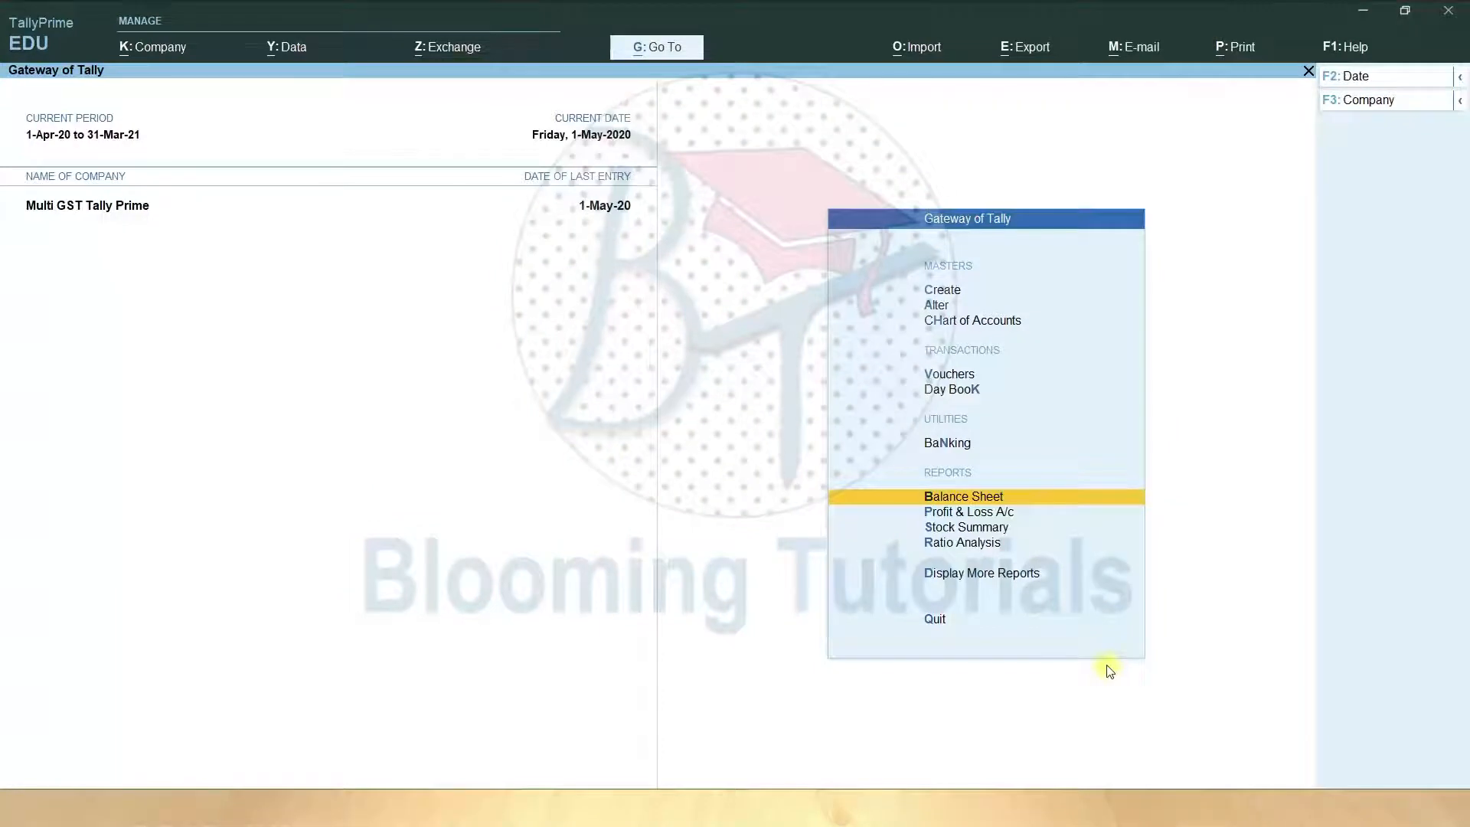
- Start a journal voucher and debit Output CGST@9% with 1,12,590
{"action": "left_click", "coordinate": [954, 375]}
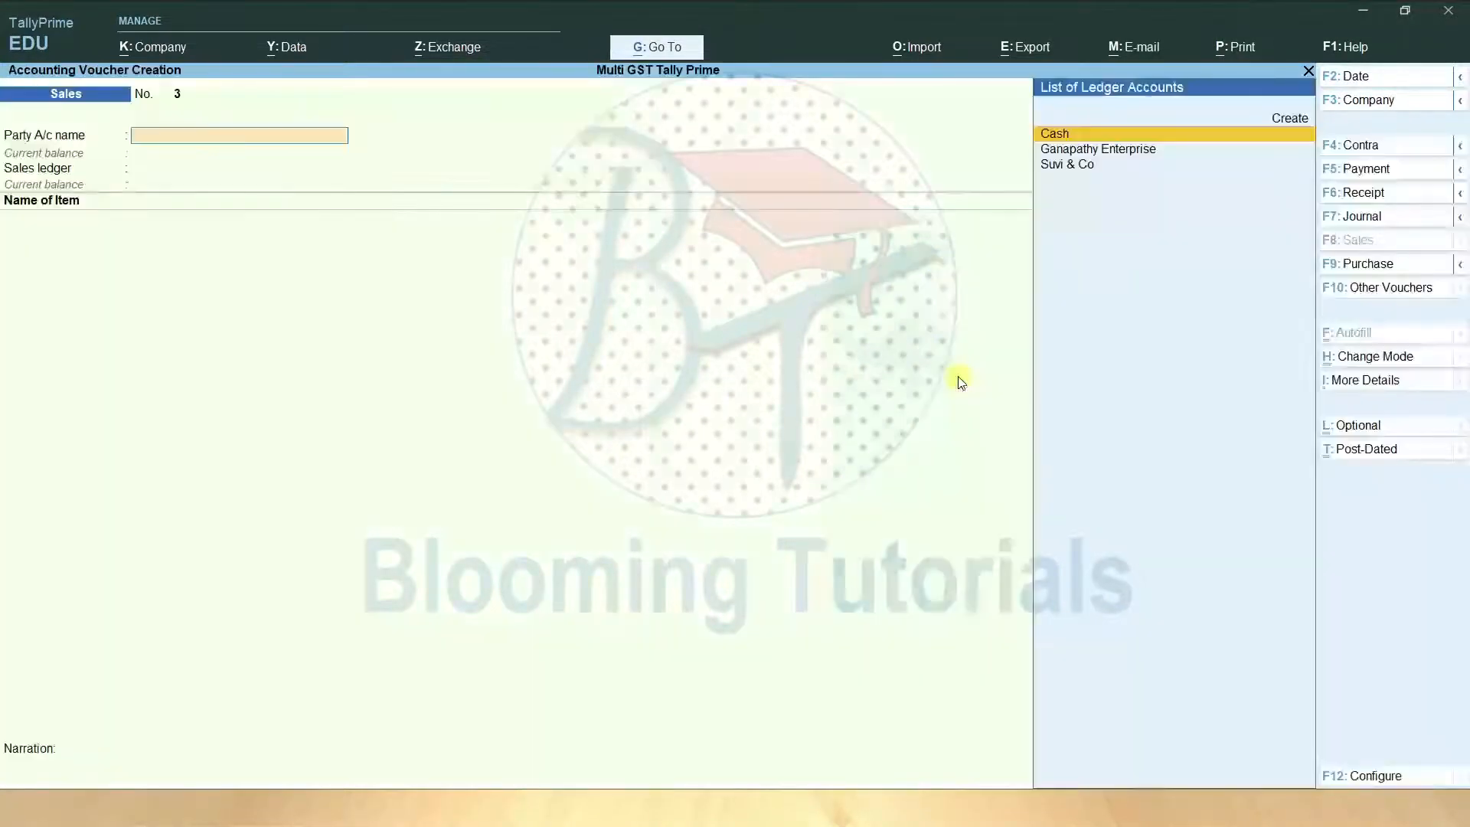
{"action": "key", "text": "F7"}
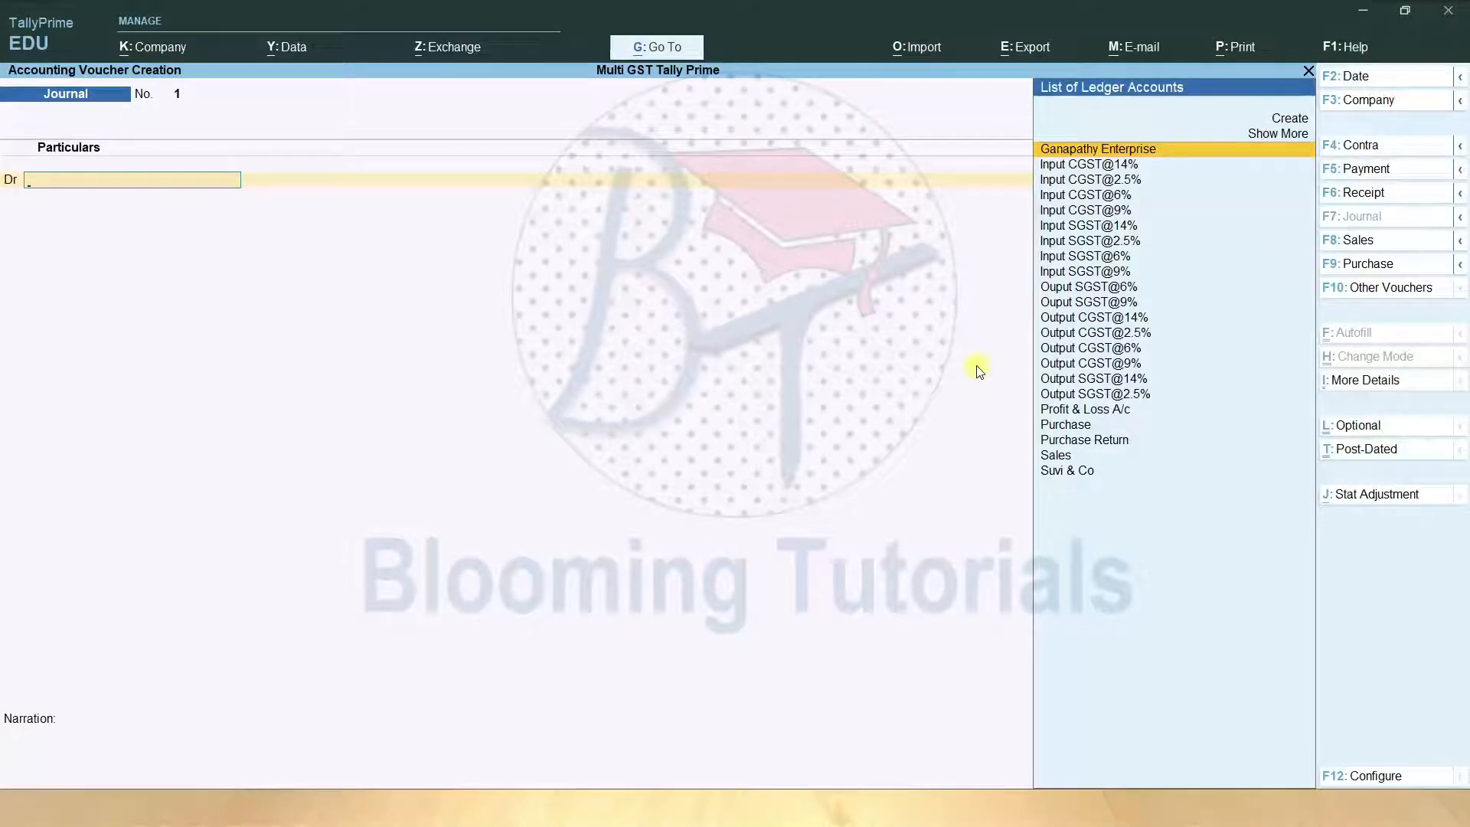
{"action": "key", "text": "Down"}
{"action": "key", "text": "Down"}
{"action": "key", "text": "Down"}
{"action": "key", "text": "Down"}
{"action": "key", "text": "Down"}
{"action": "key", "text": "Down"}
{"action": "key", "text": "Down"}
{"action": "key", "text": "Down"}
{"action": "key", "text": "Down"}
{"action": "key", "text": "Down"}
{"action": "key", "text": "Down"}
{"action": "key", "text": "Down"}
{"action": "key", "text": "Down"}
{"action": "key", "text": "Down"}
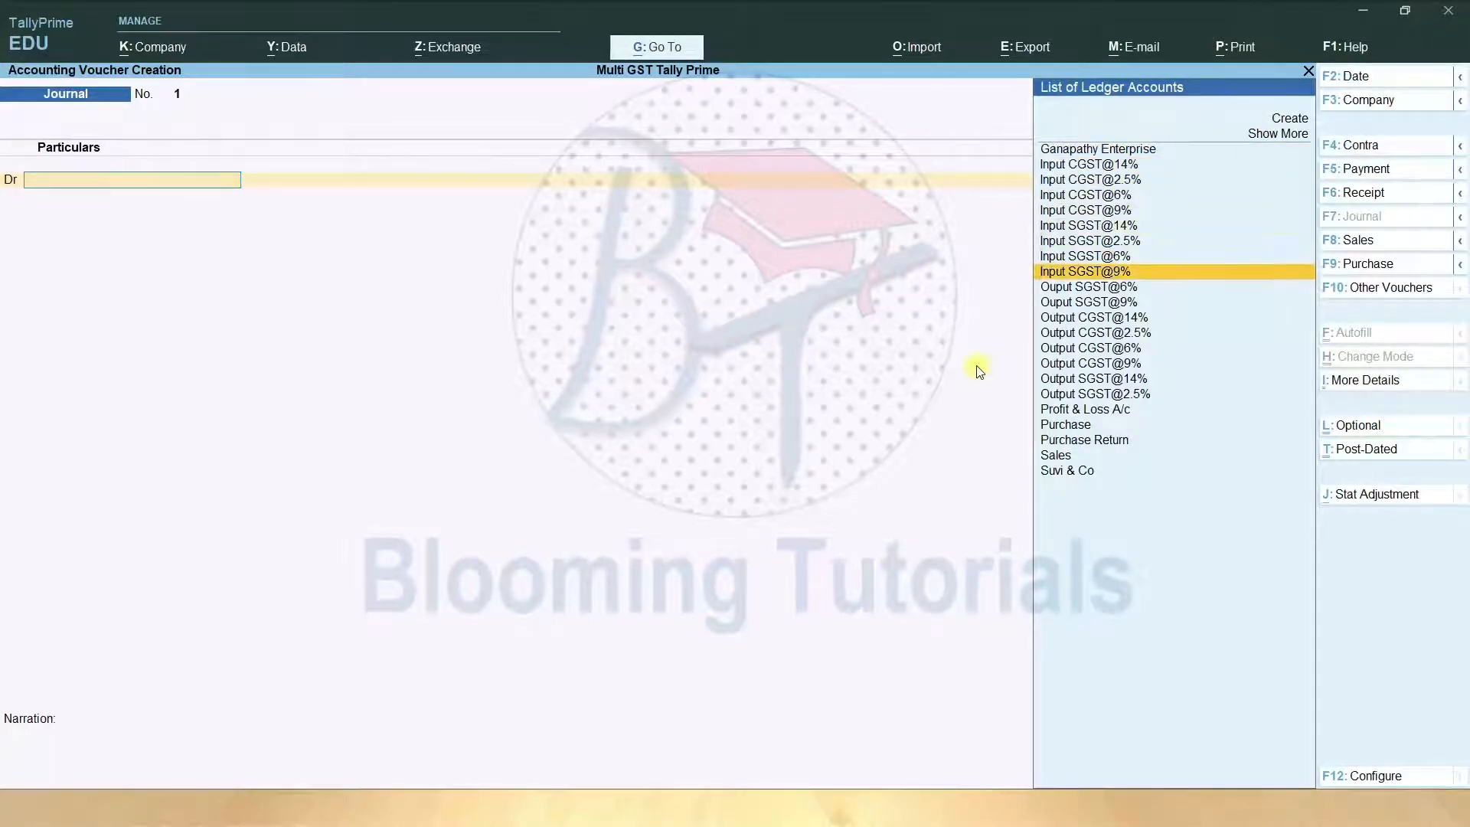
{"action": "key", "text": "Return"}
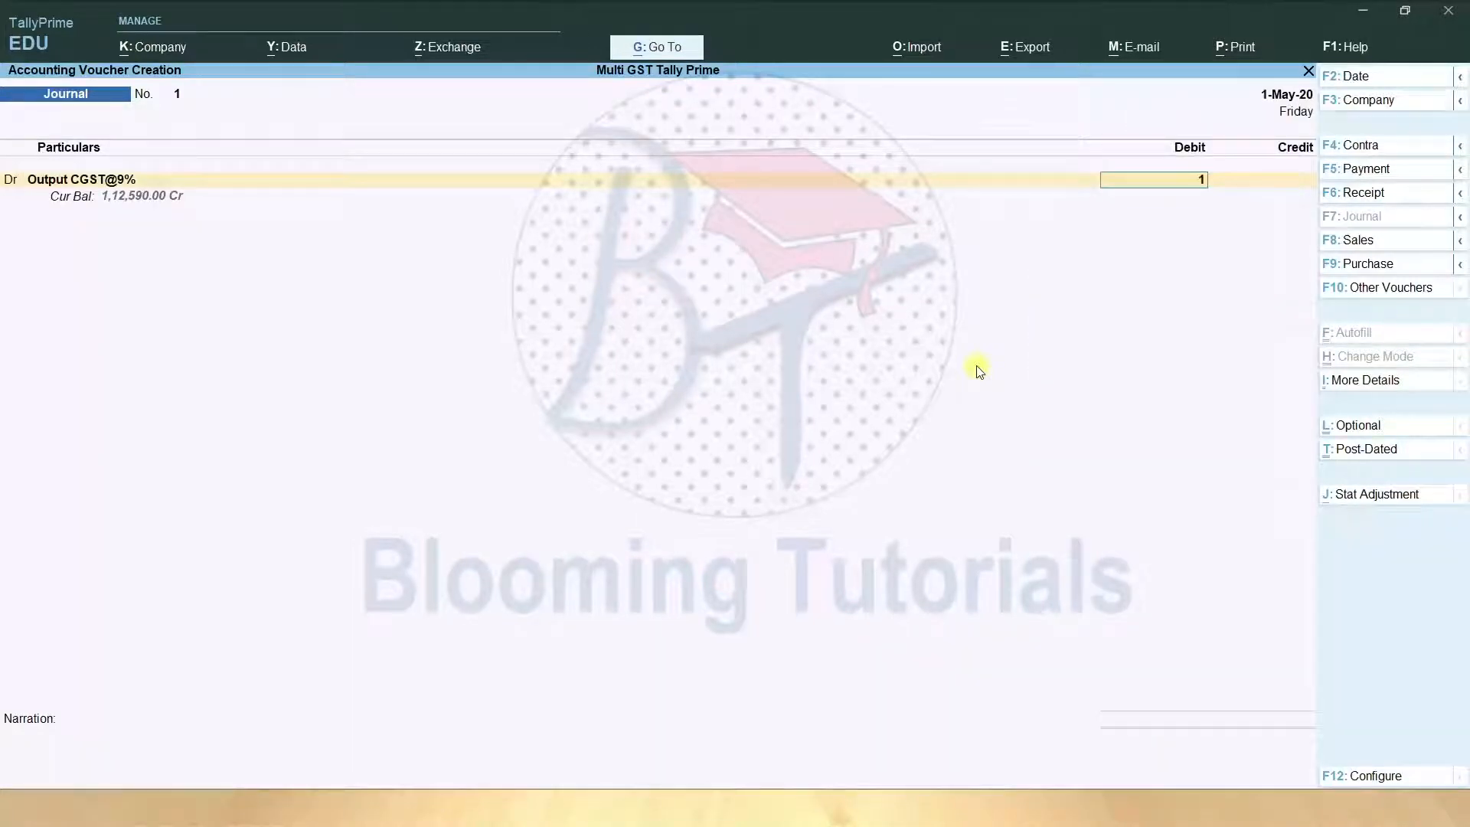
{"action": "type", "text": "112590"}
{"action": "key", "text": "Return"}
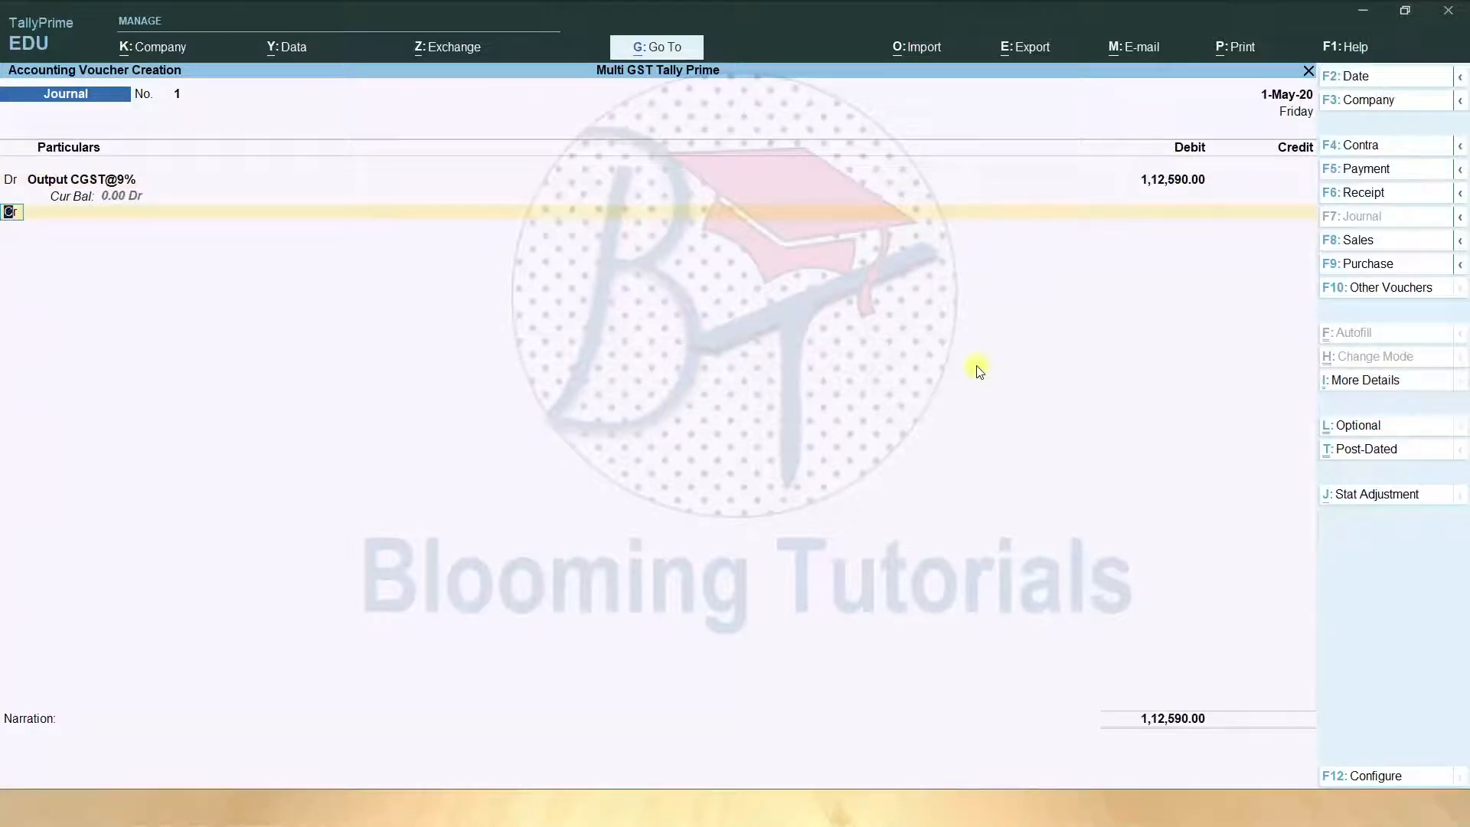
- Add a second debit line for Ouput SGST@9% with 1,12,590 to the journal voucher
{"action": "key", "text": "d"}
{"action": "key", "text": "Return"}
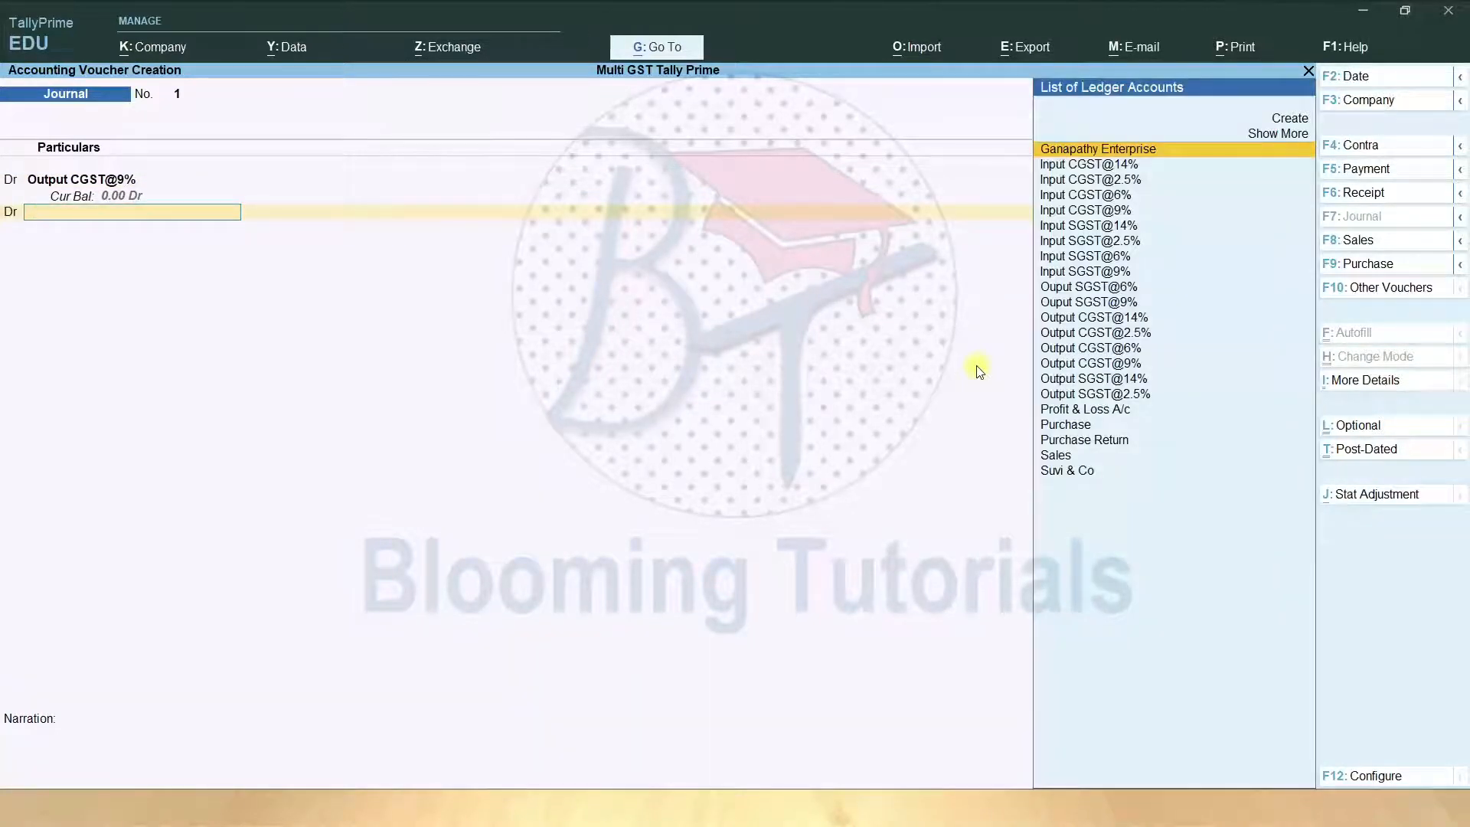
{"action": "type", "text": "Ou"}
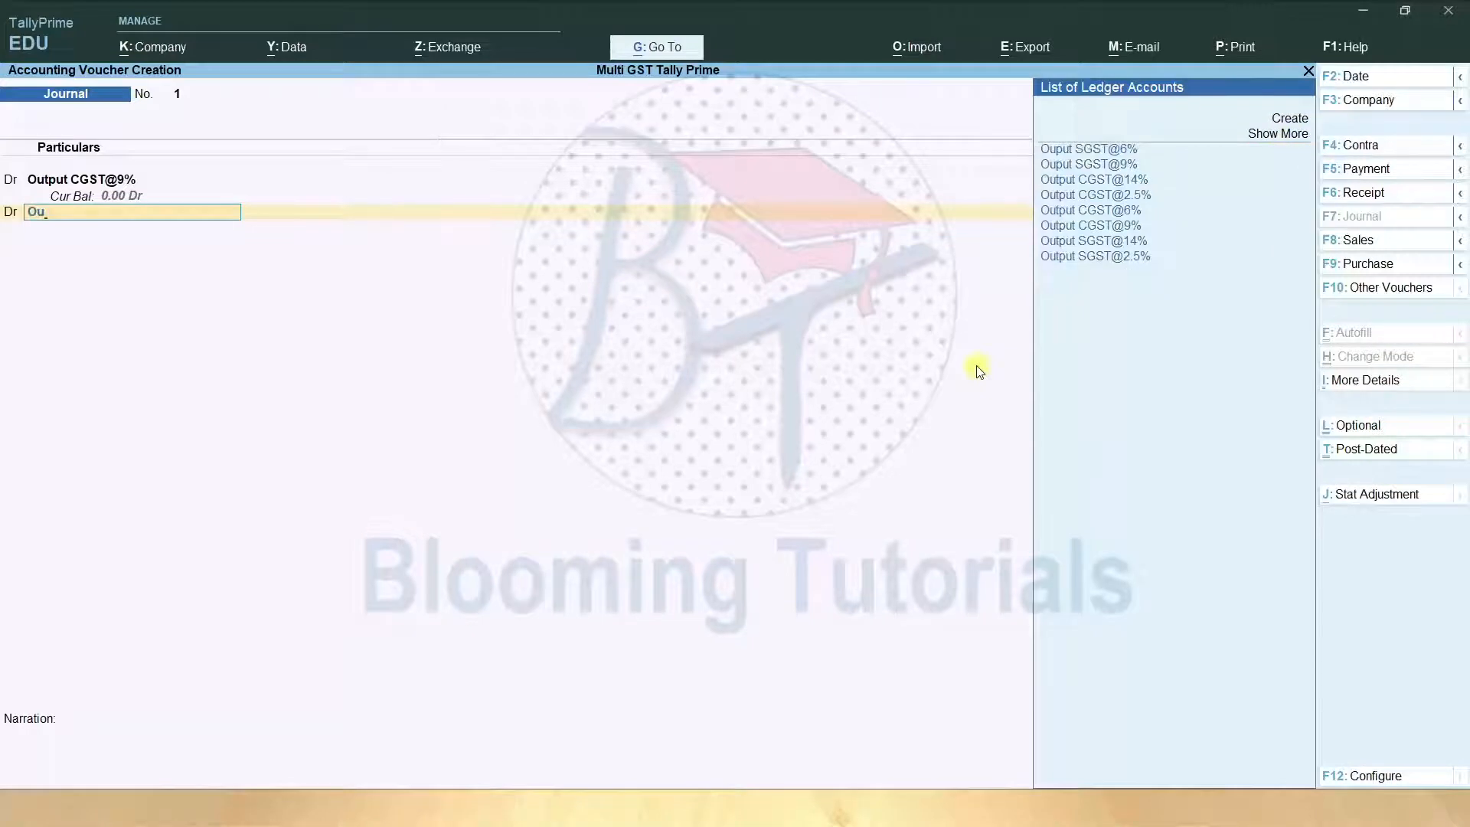
{"action": "key", "text": "Down"}
{"action": "key", "text": "Down"}
{"action": "key", "text": "Down"}
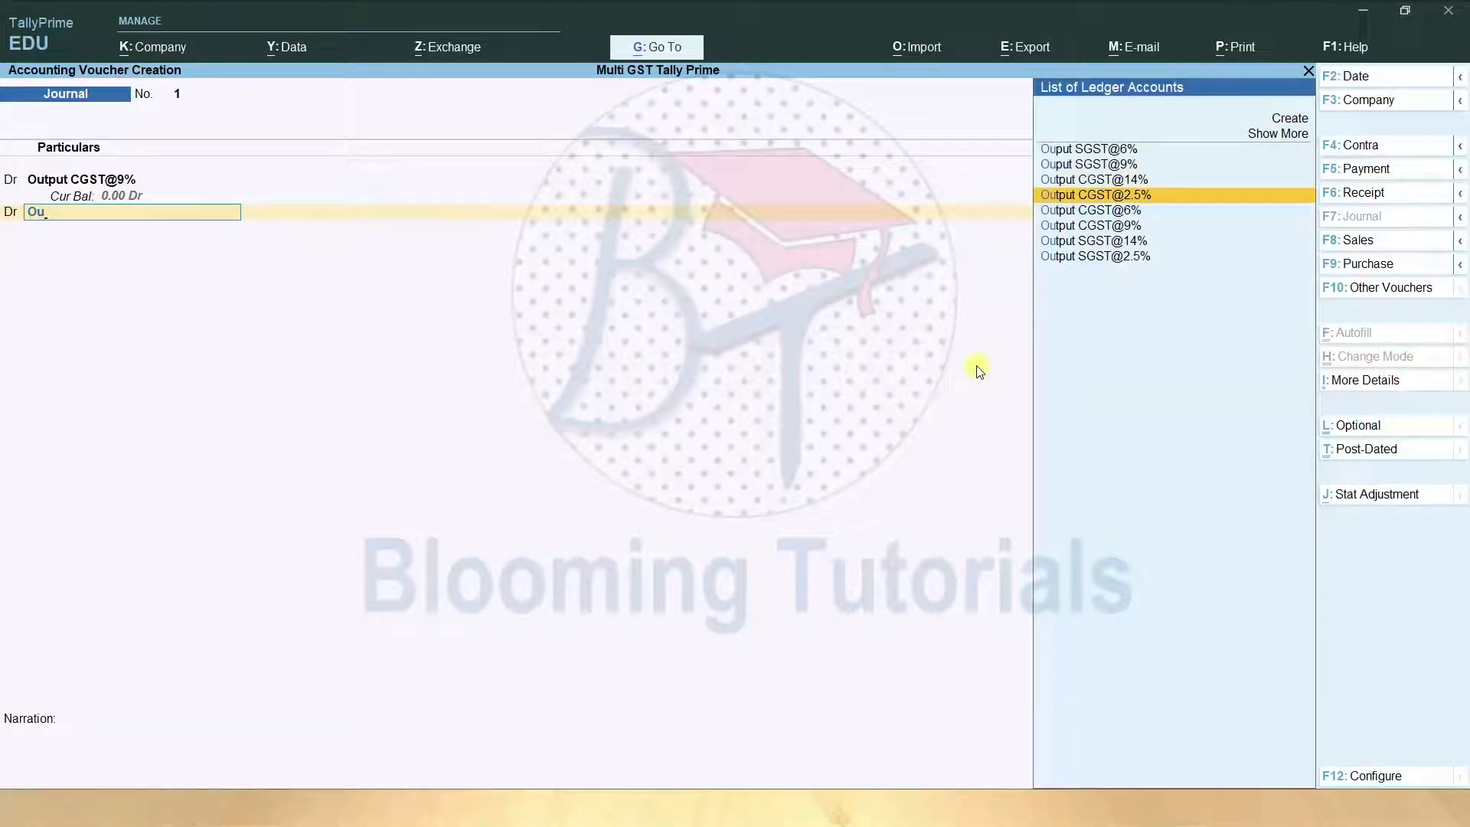
{"action": "key", "text": "Up"}
{"action": "key", "text": "Up"}
{"action": "key", "text": "Up"}
{"action": "key", "text": "Down"}
{"action": "key", "text": "Return"}
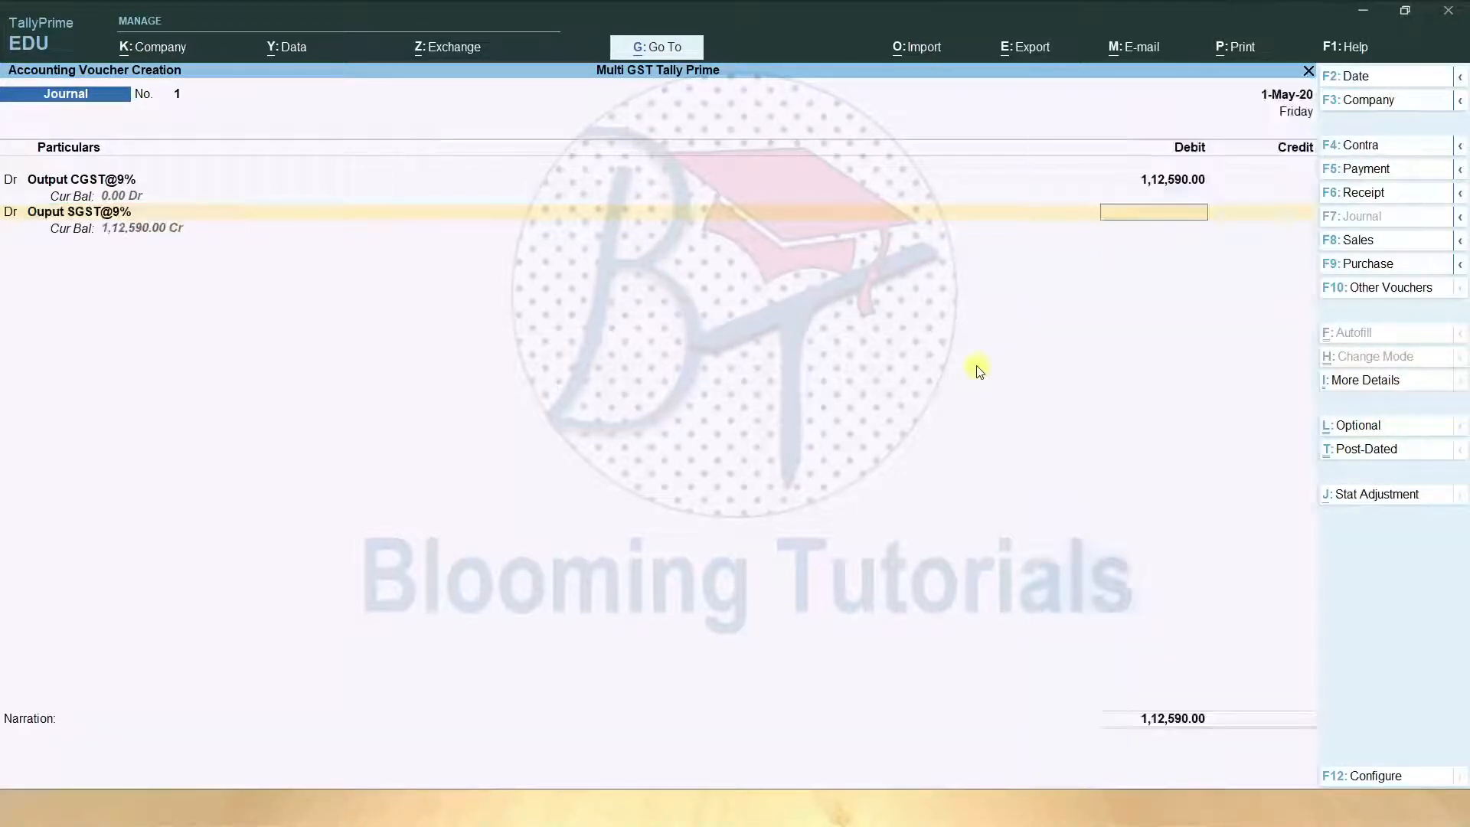
{"action": "type", "text": "1,"}
{"action": "type", "text": "12,590"}
{"action": "key", "text": "Return"}
- Credit Input CGST@9% with 1,06,920 in the journal voucher
{"action": "key", "text": "Return"}
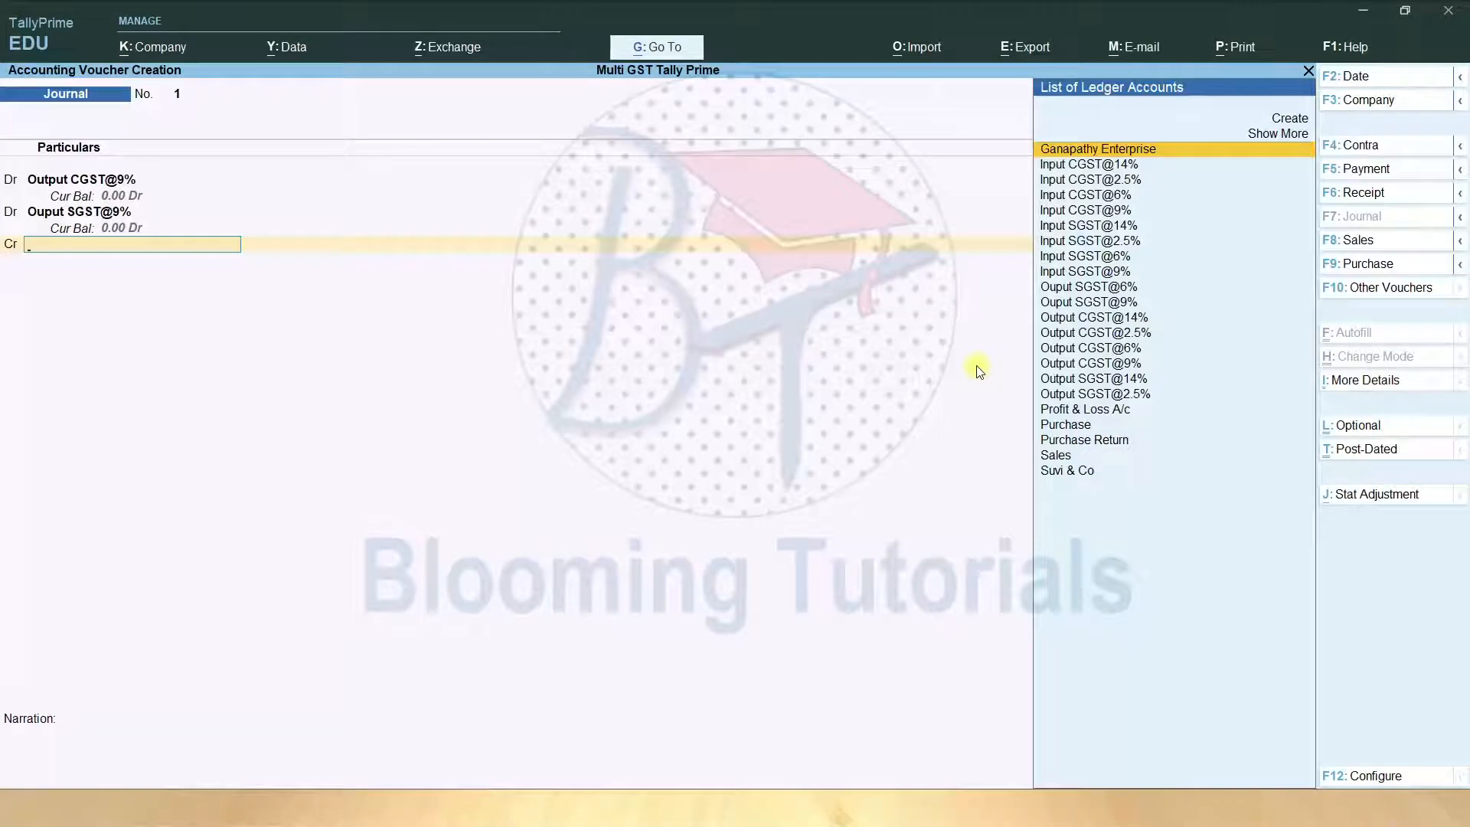
{"action": "type", "text": "I"}
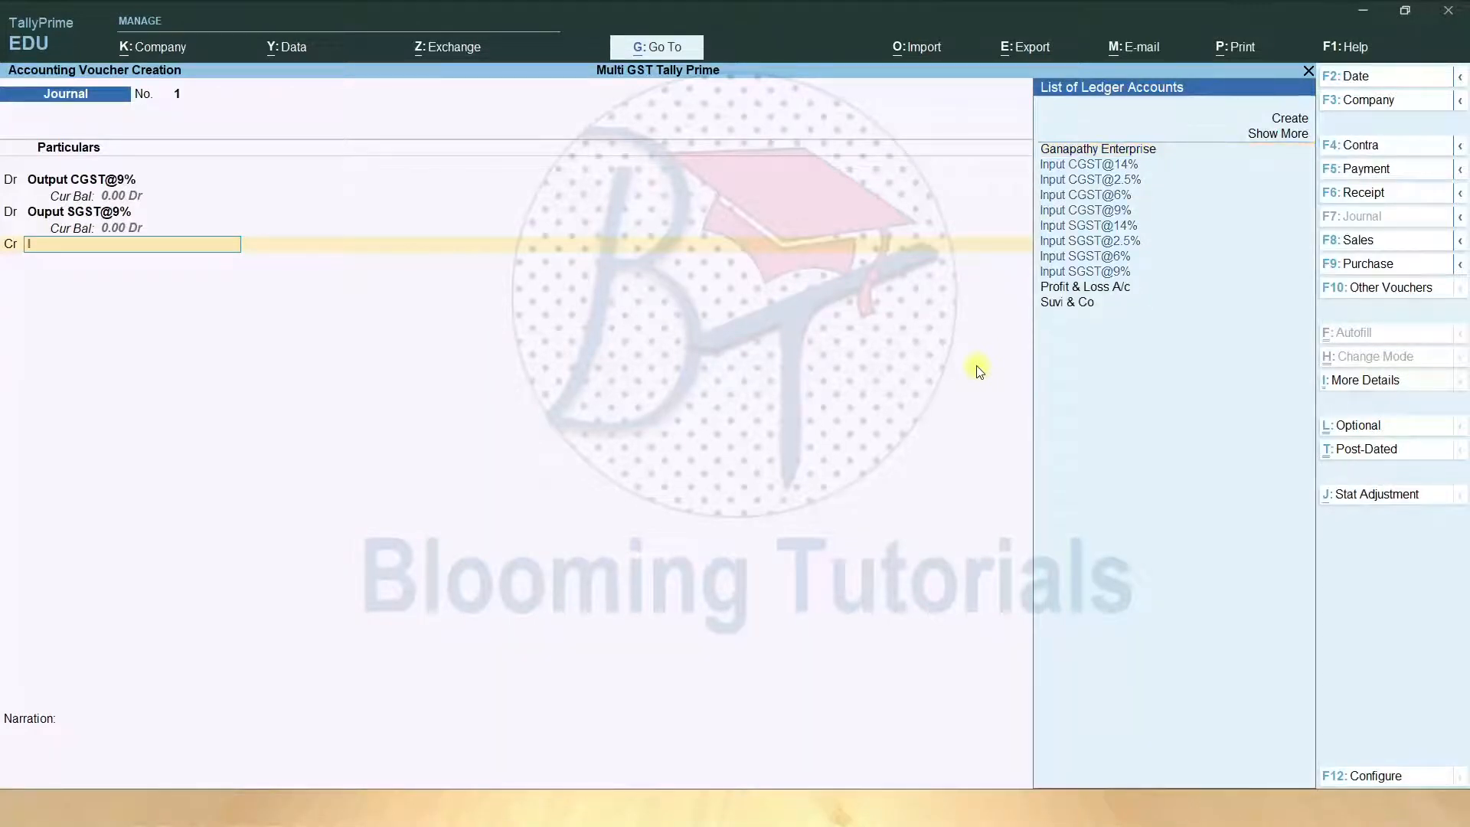
{"action": "key", "text": "Down"}
{"action": "key", "text": "Down"}
{"action": "key", "text": "Down"}
{"action": "key", "text": "Down"}
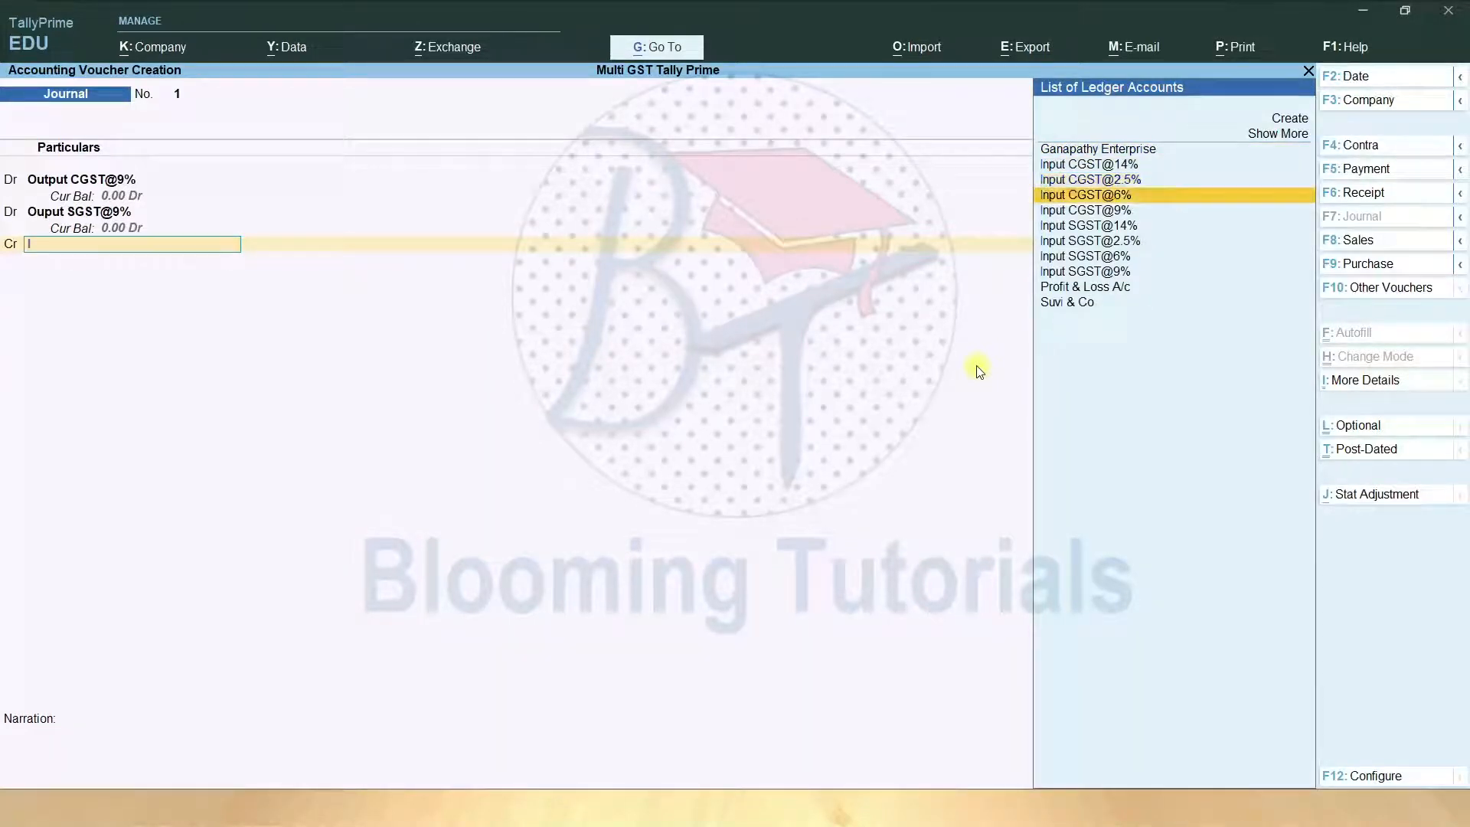
{"action": "key", "text": "Return"}
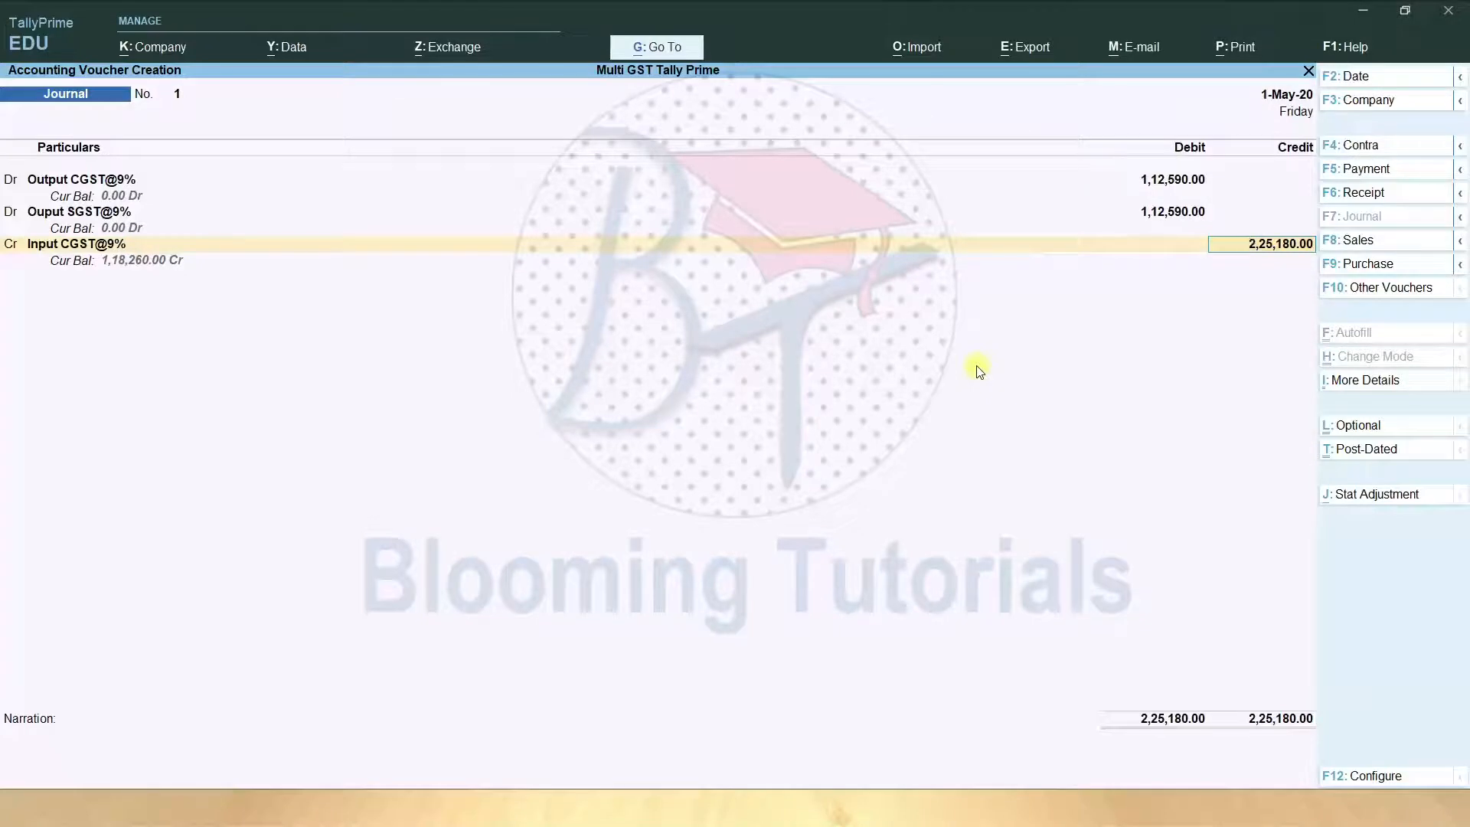
{"action": "type", "text": "6,300"}
{"action": "key", "text": "Return"}
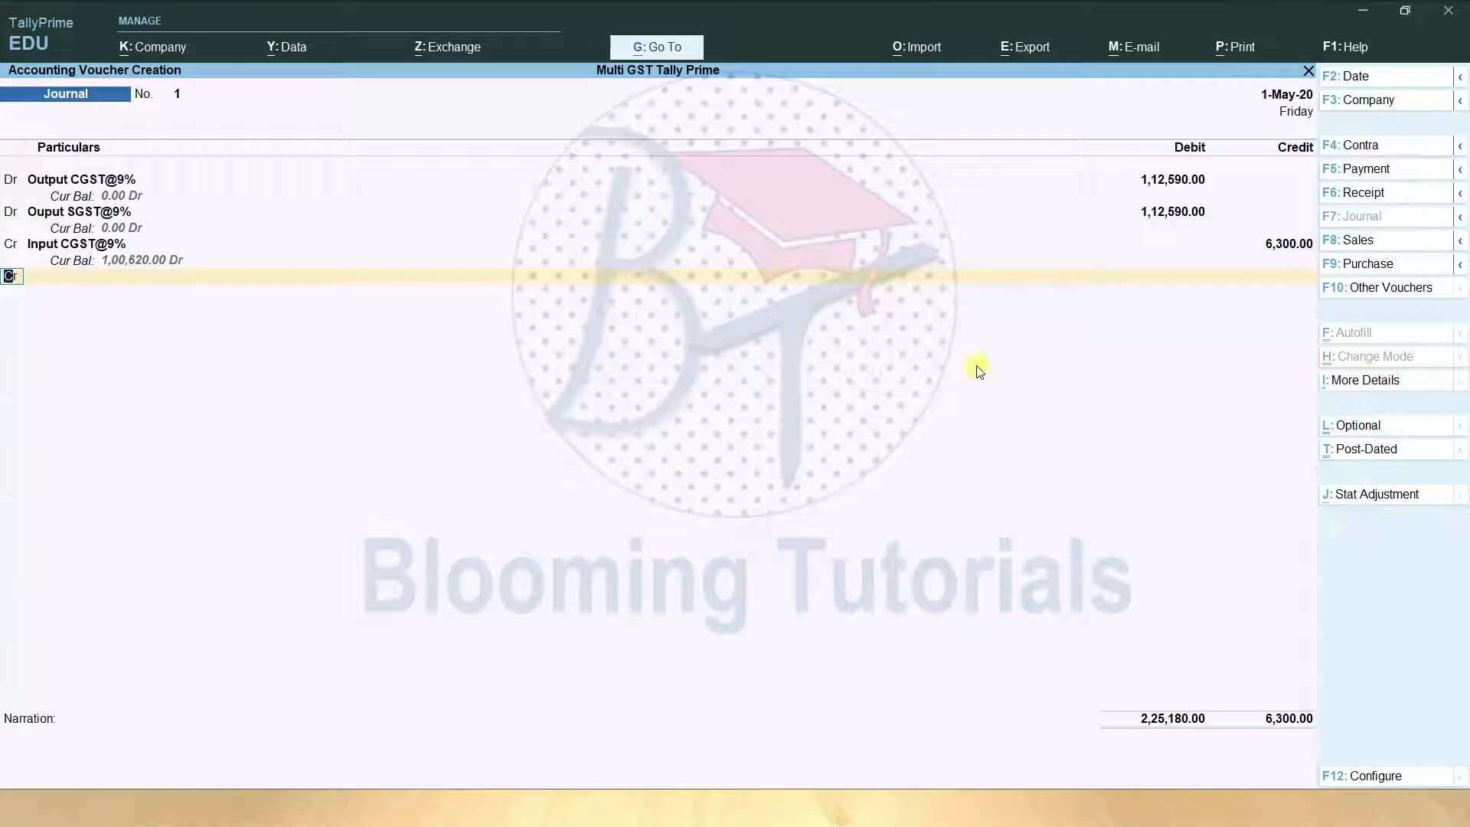
{"action": "key", "text": "BackSpace"}
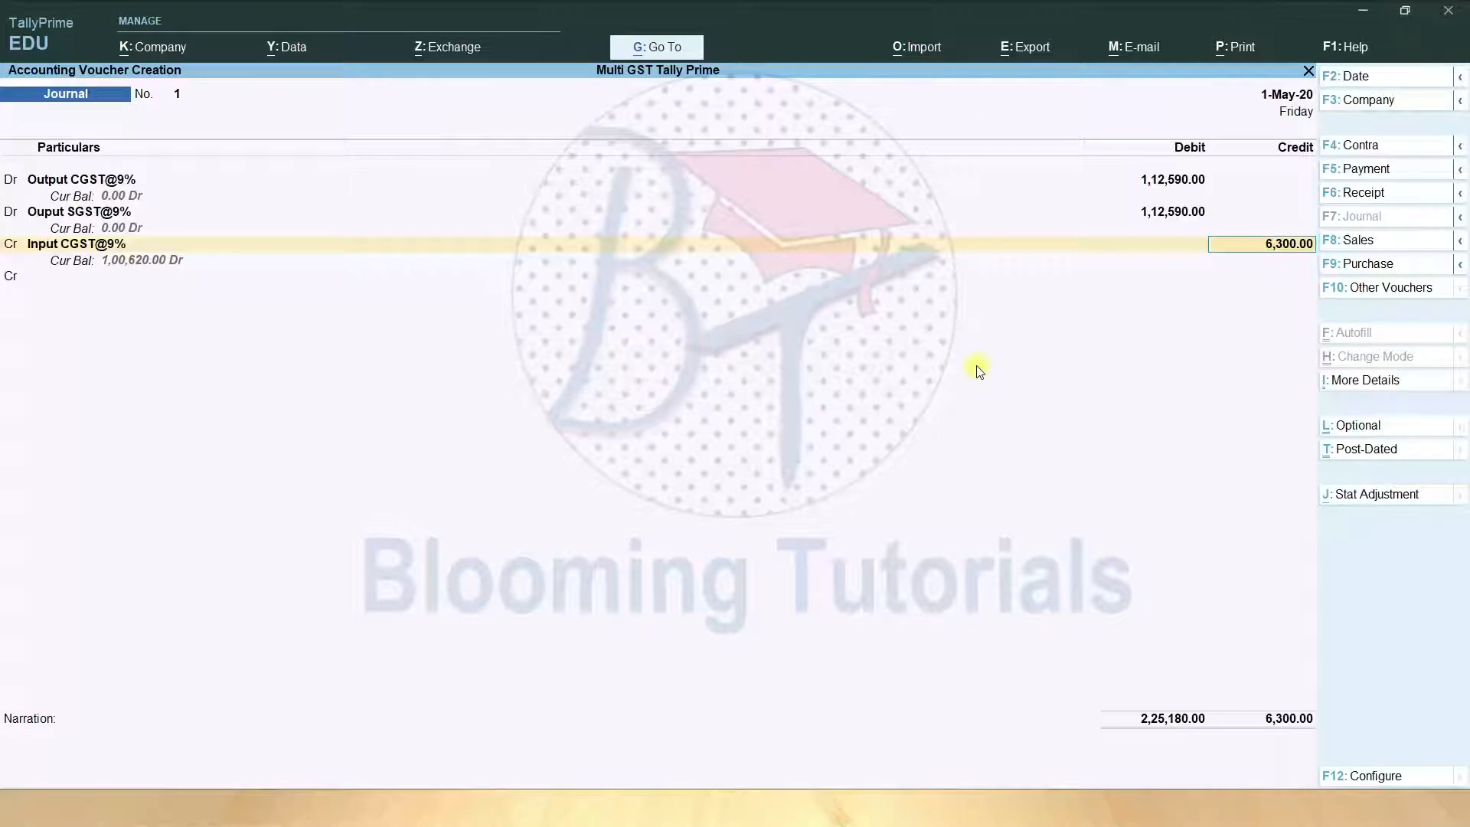
{"action": "type", "text": "106920"}
{"action": "key", "text": "Return"}
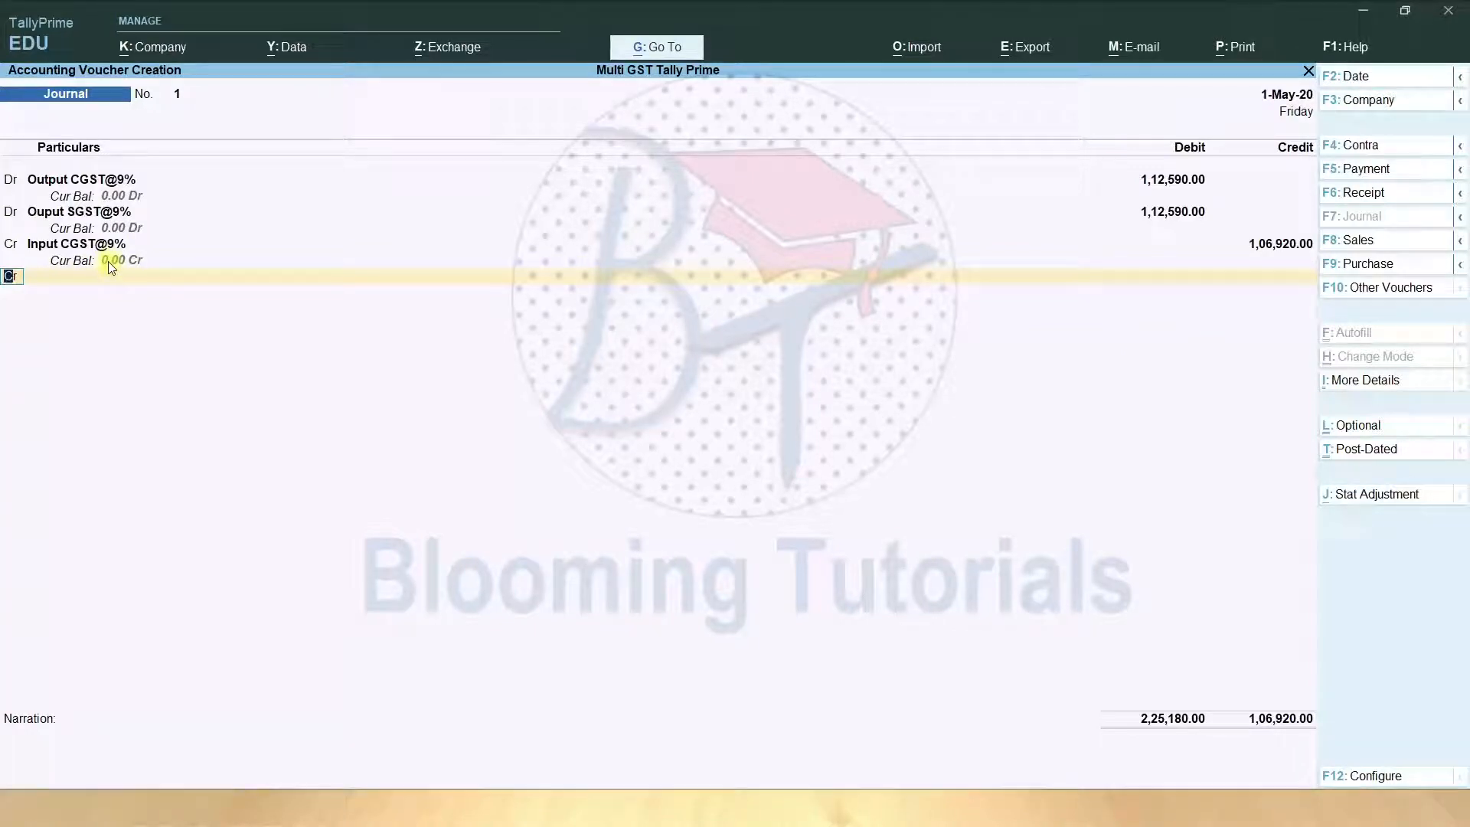
- Credit Input SGST@9% with 1,06,920 in the journal voucher
{"action": "key", "text": "Return"}
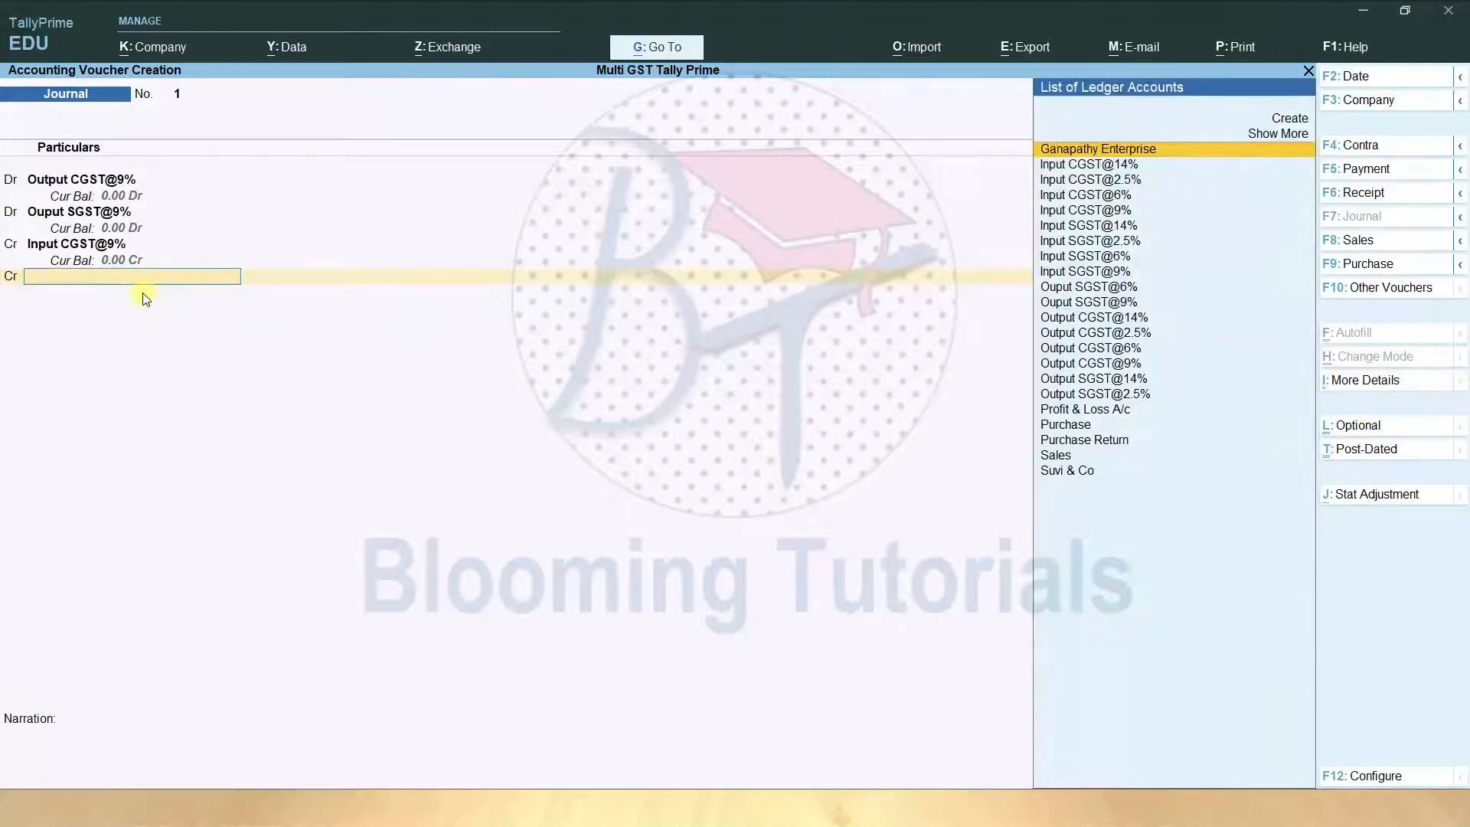
{"action": "type", "text": "I"}
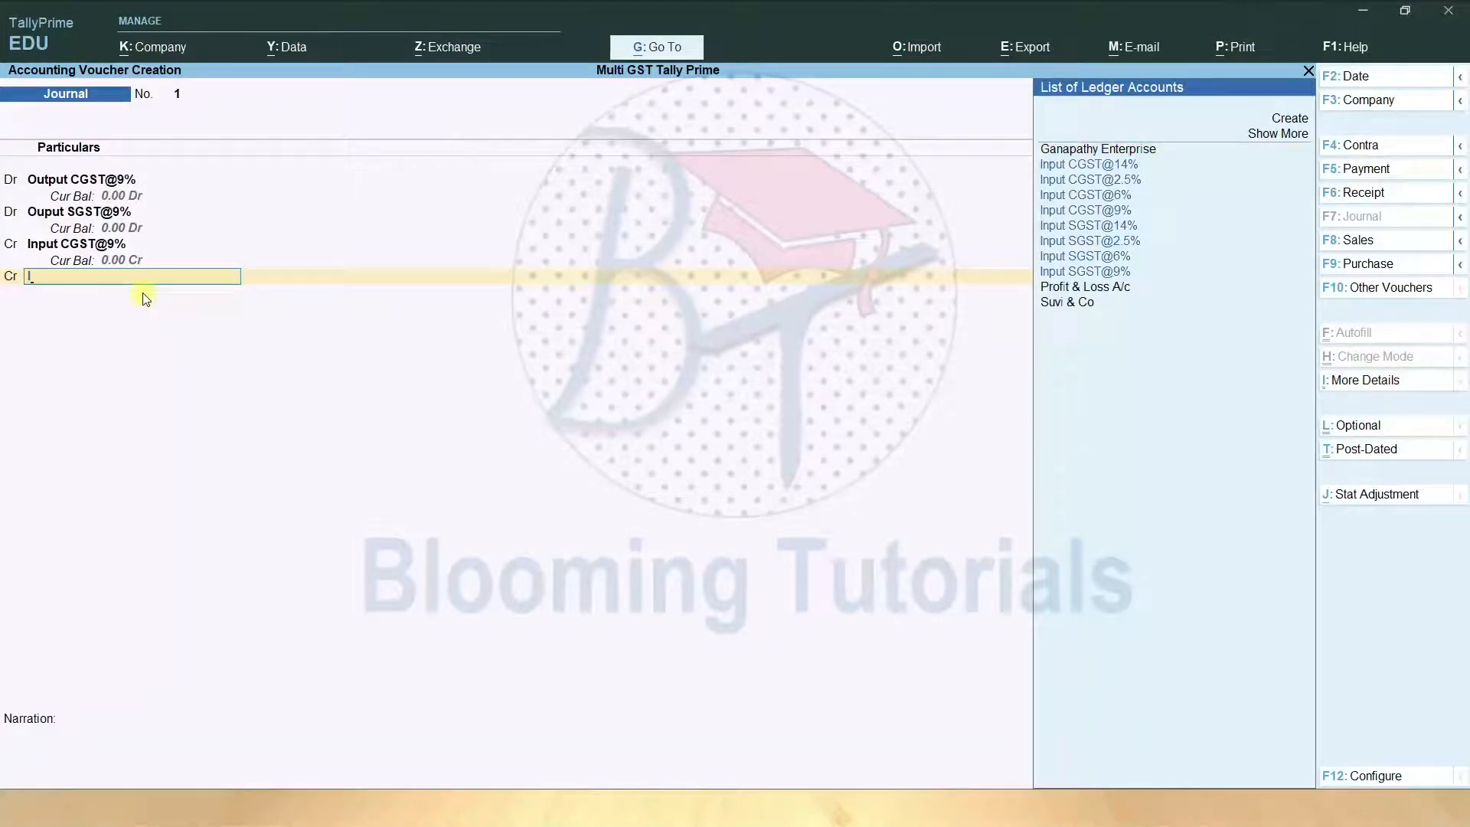
{"action": "key", "text": "Down"}
{"action": "key", "text": "Down"}
{"action": "key", "text": "Down"}
{"action": "key", "text": "Down"}
{"action": "key", "text": "Down"}
{"action": "key", "text": "Down"}
{"action": "key", "text": "Down"}
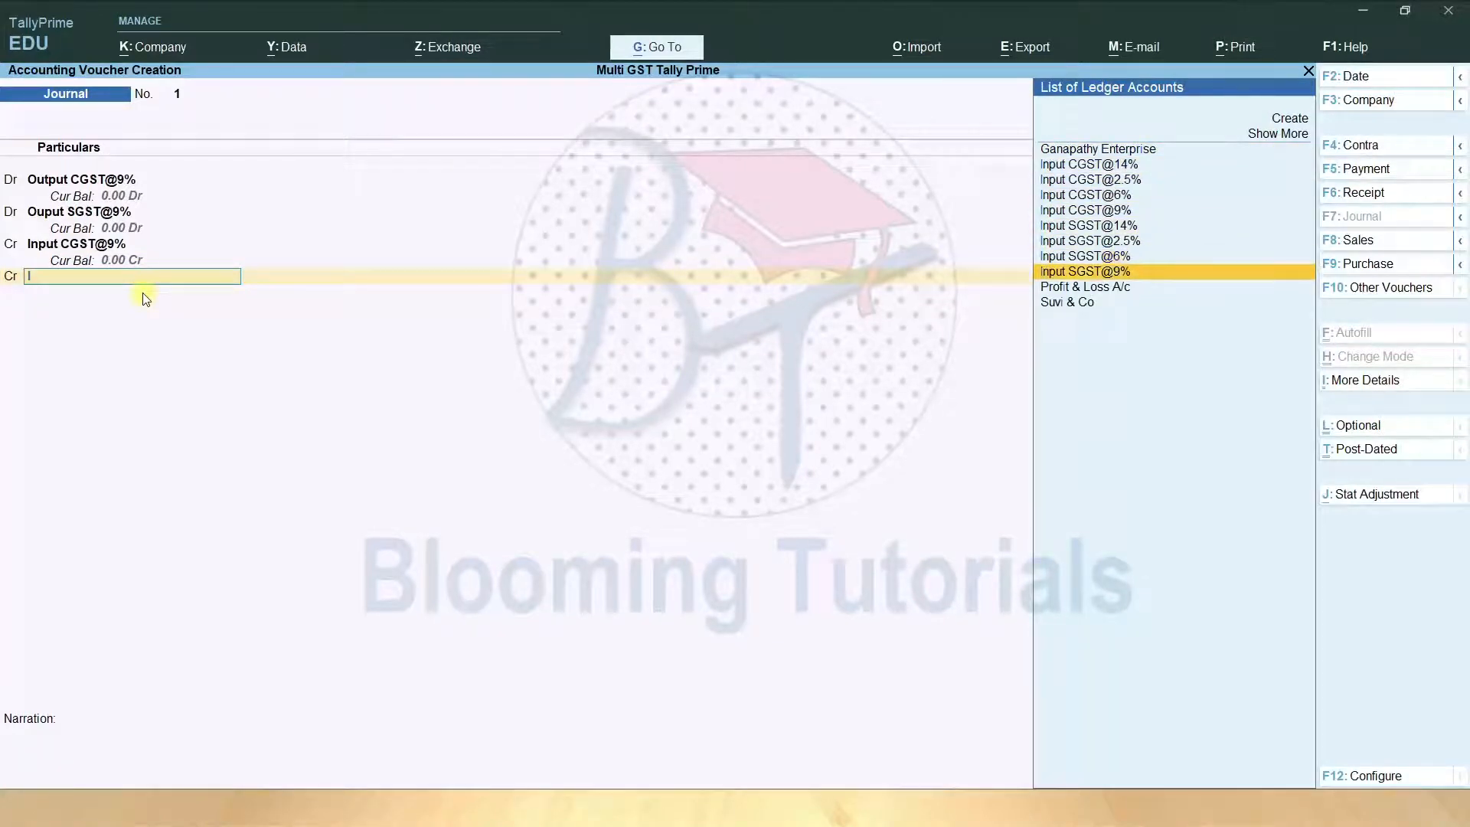
{"action": "key", "text": "Return"}
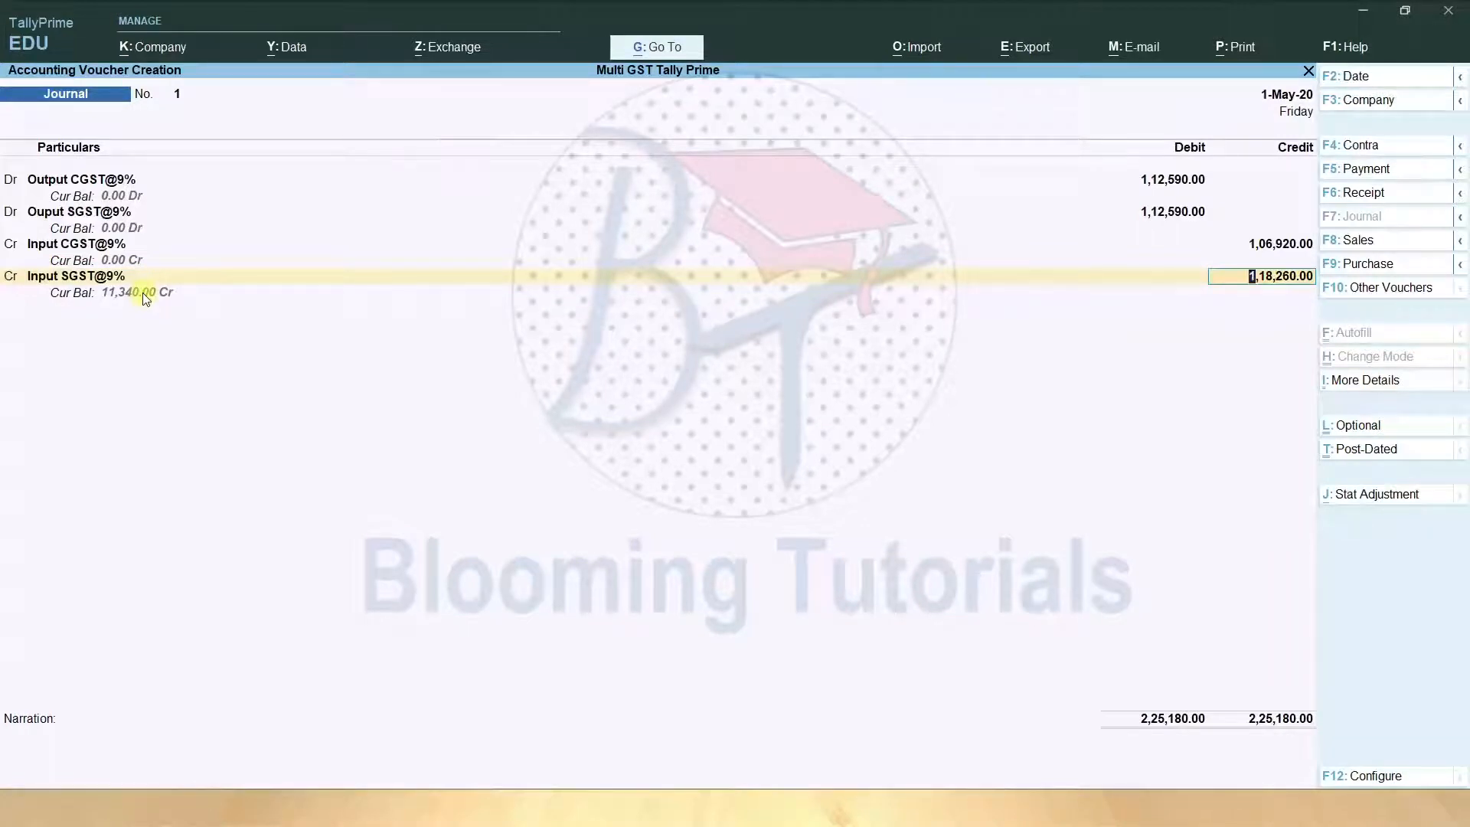
{"action": "type", "text": "106920"}
{"action": "key", "text": "Return"}
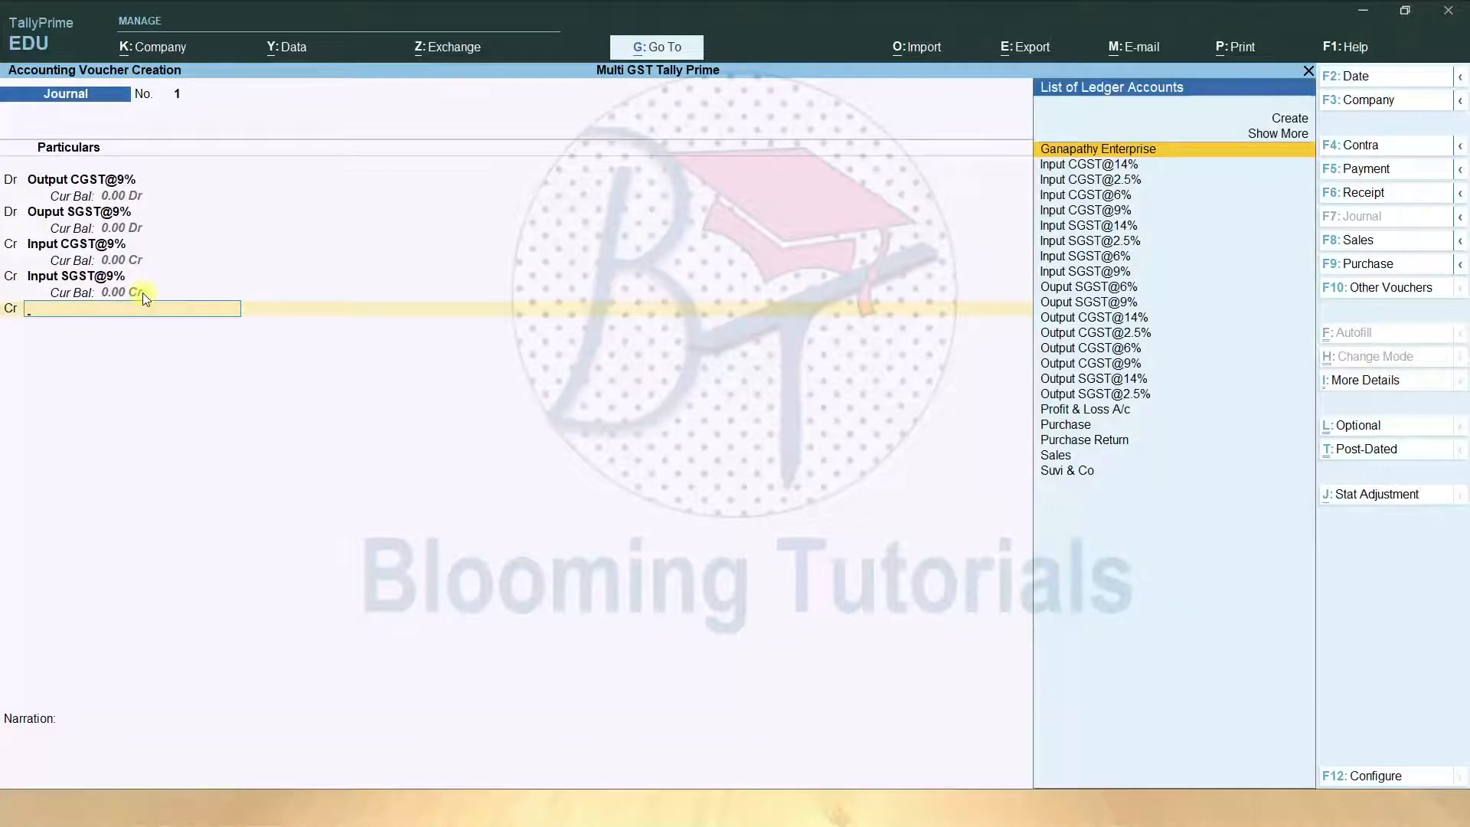
- Create a GST Payable ledger under Current Liabilities and use it for the journal voucher's balancing credit line
{"action": "key", "text": "alt+c"}
{"action": "type", "text": "GST"}
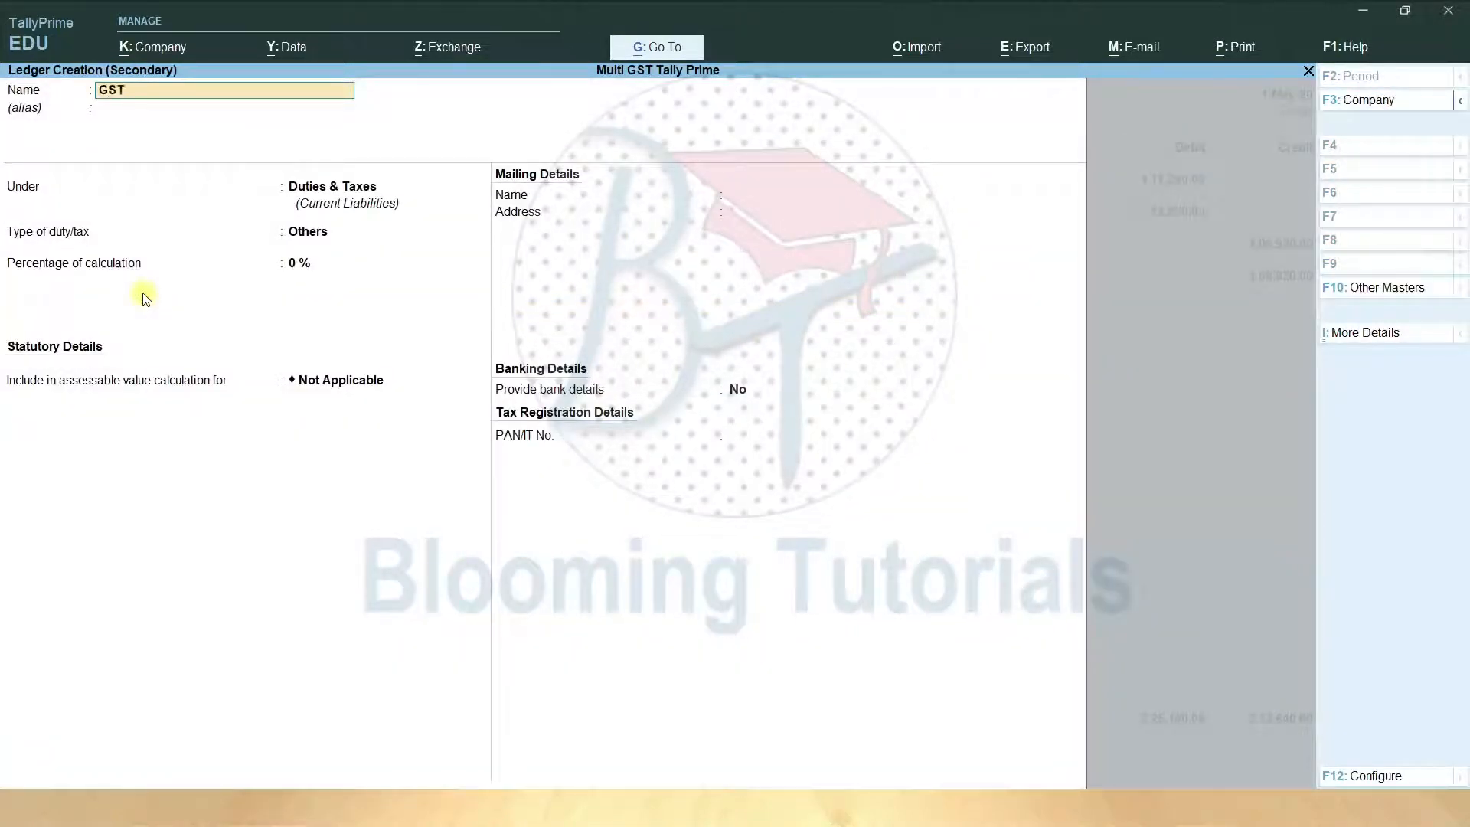
{"action": "type", "text": " Payable"}
{"action": "key", "text": "Return"}
{"action": "type", "text": "Cur"}
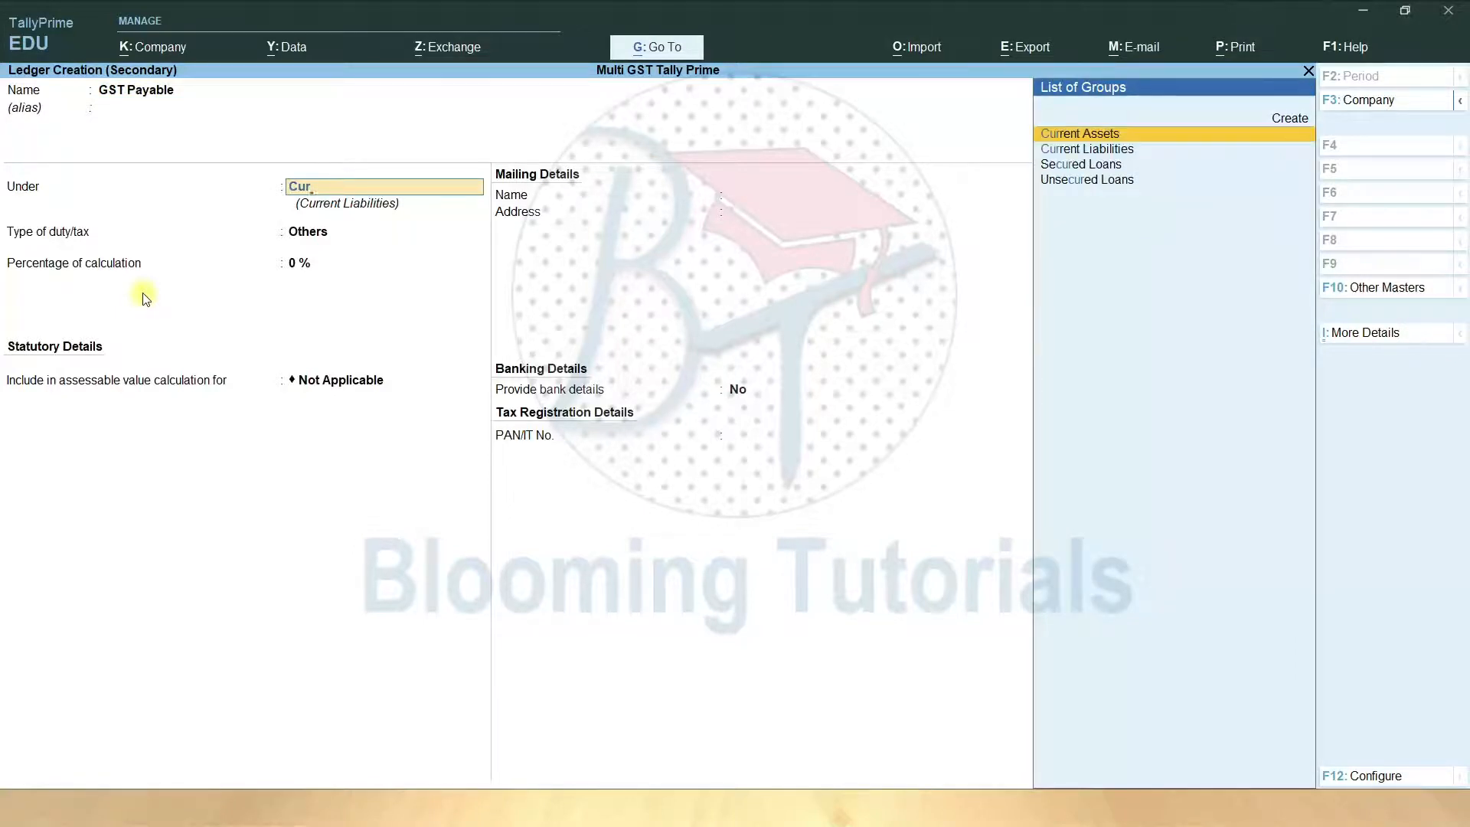
{"action": "key", "text": "Down"}
{"action": "key", "text": "Return"}
{"action": "key", "text": "ctrl+a"}
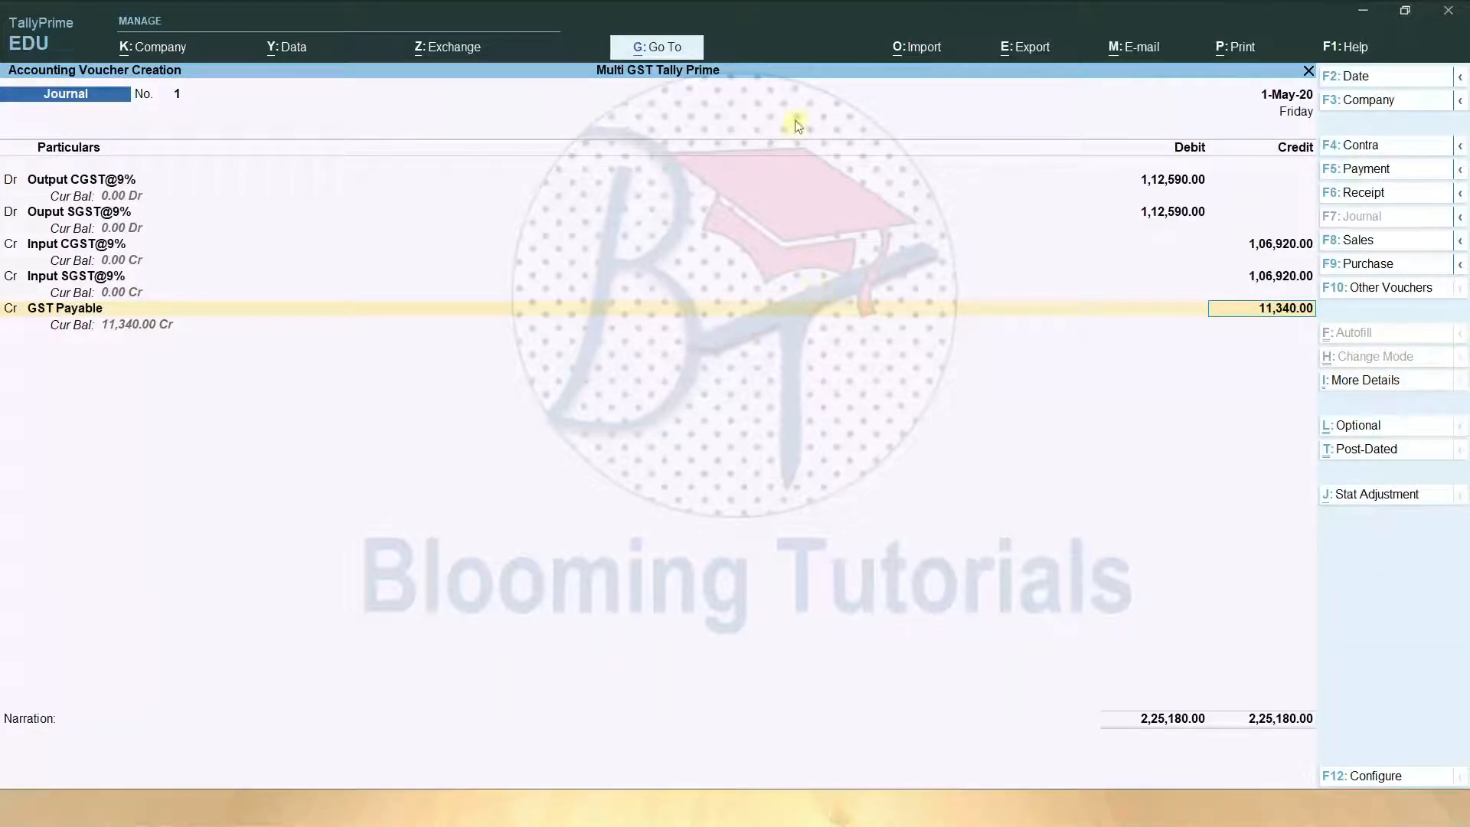
- Check the detailed Balance Sheet, including Duties & Taxes, and return to the open journal voucher
{"action": "left_click", "coordinate": [680, 50]}
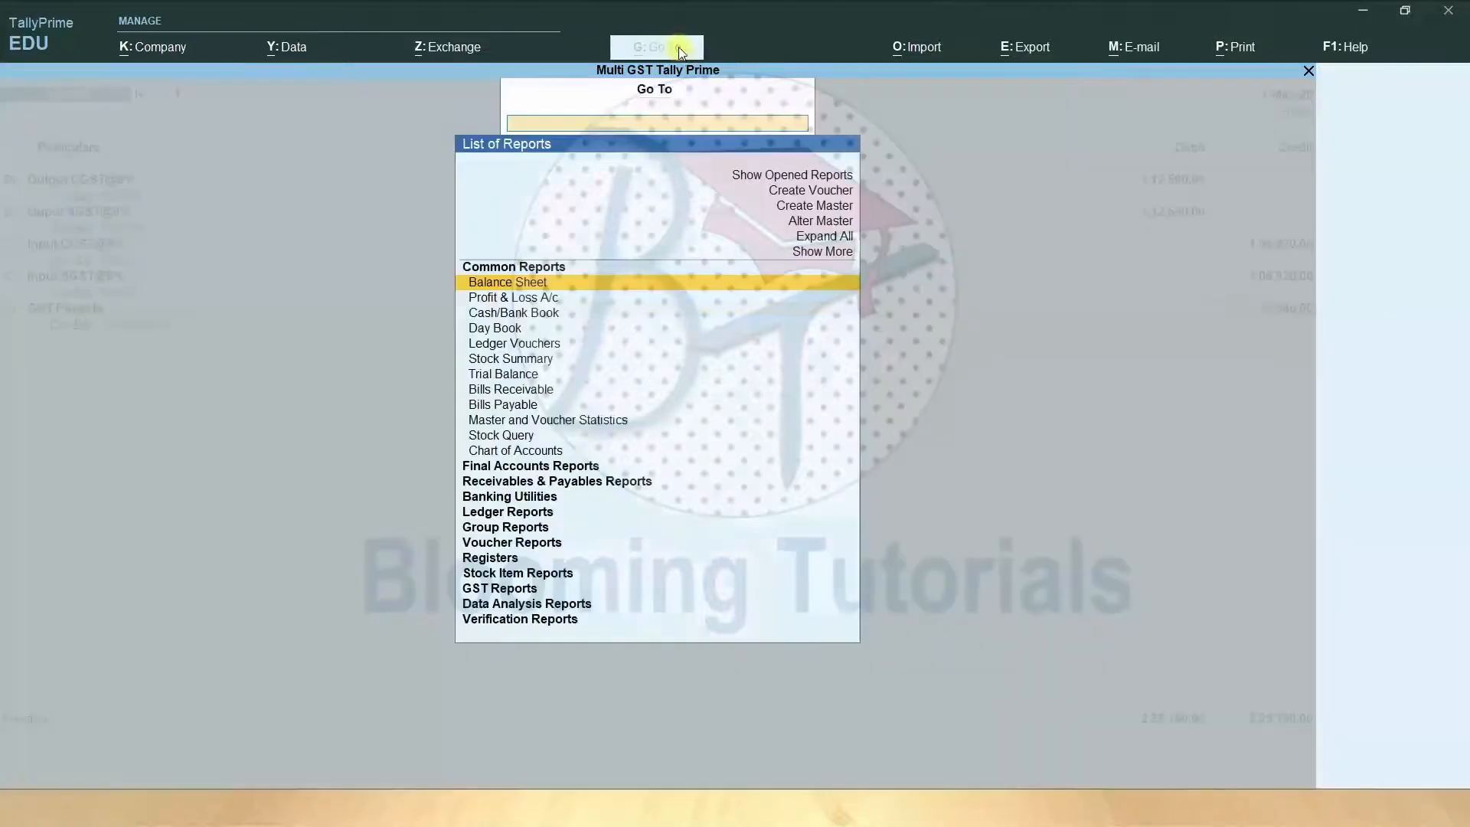
{"action": "left_click", "coordinate": [537, 282]}
{"action": "key", "text": "alt+F5"}
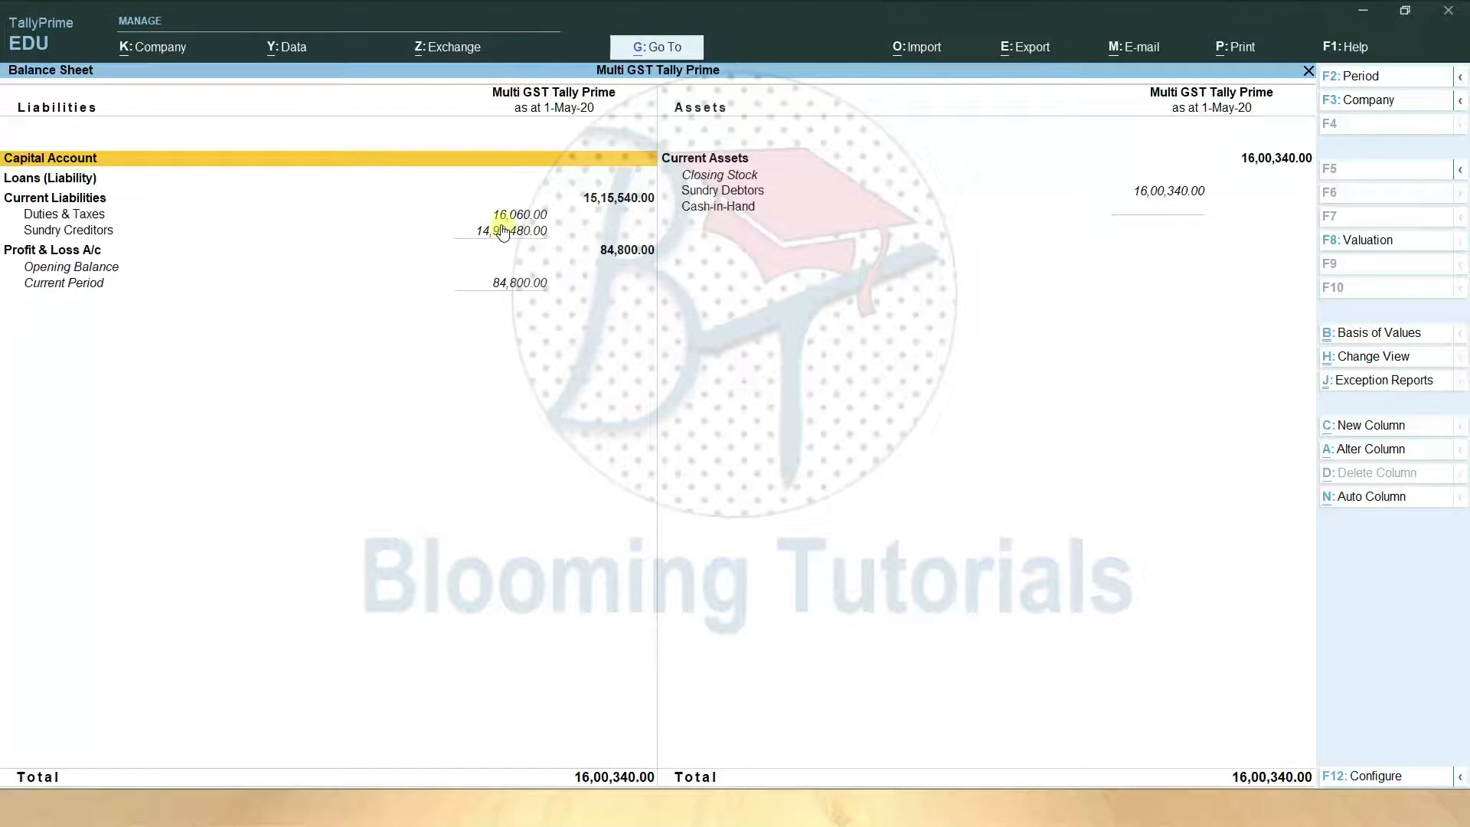
{"action": "key", "text": "Escape"}
- Accept the 11,340 credit to GST Payable and save the 9% GST set-off journal voucher
{"action": "key", "text": "Return"}
{"action": "key", "text": "Return"}
{"action": "key", "text": "Return"}
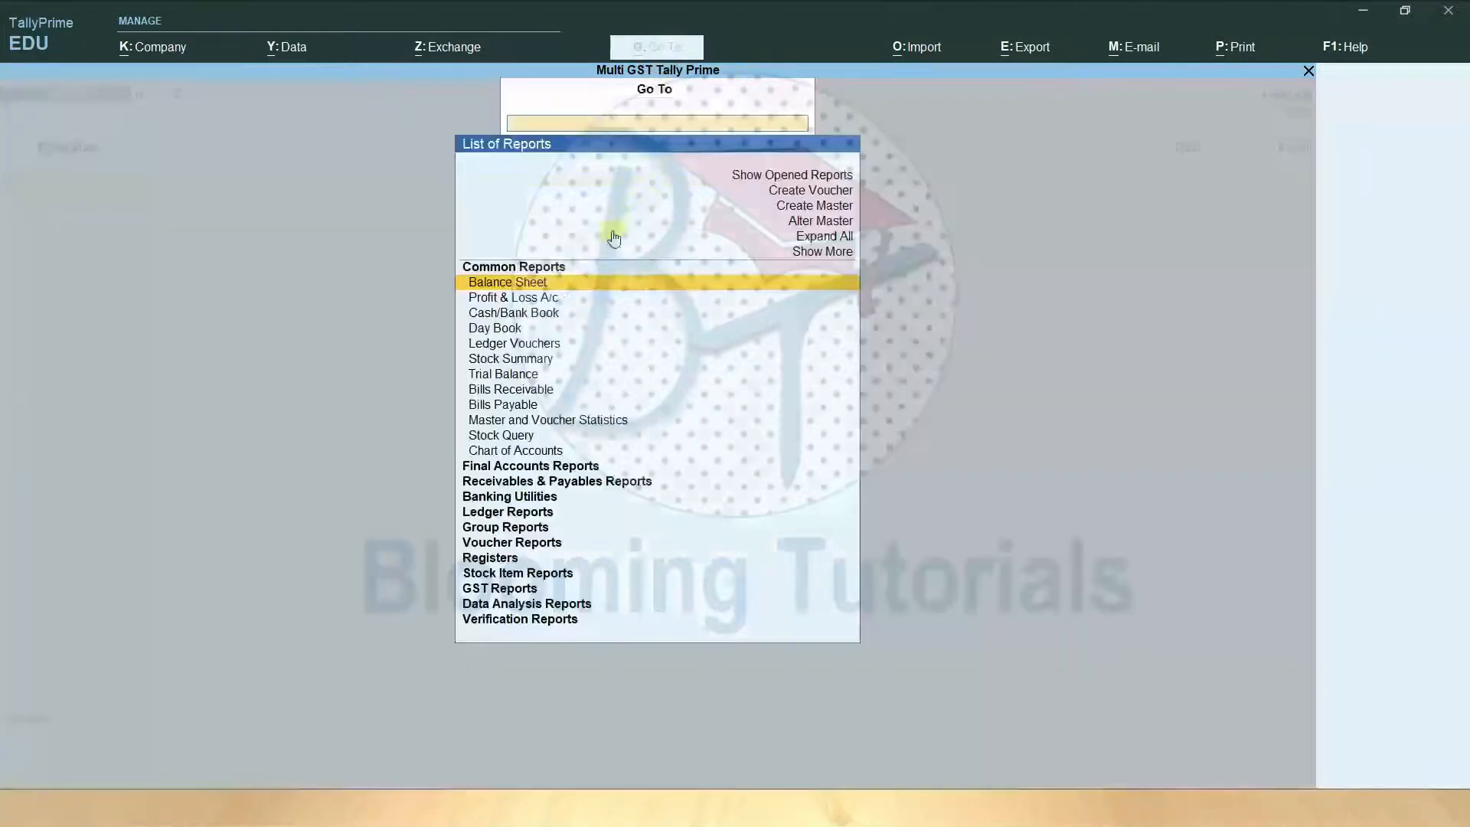
- Review Duties & Taxes and GST Payable in the detailed Balance Sheet, and return to journal voucher entry
{"action": "left_click", "coordinate": [660, 48]}
{"action": "left_click", "coordinate": [544, 289]}
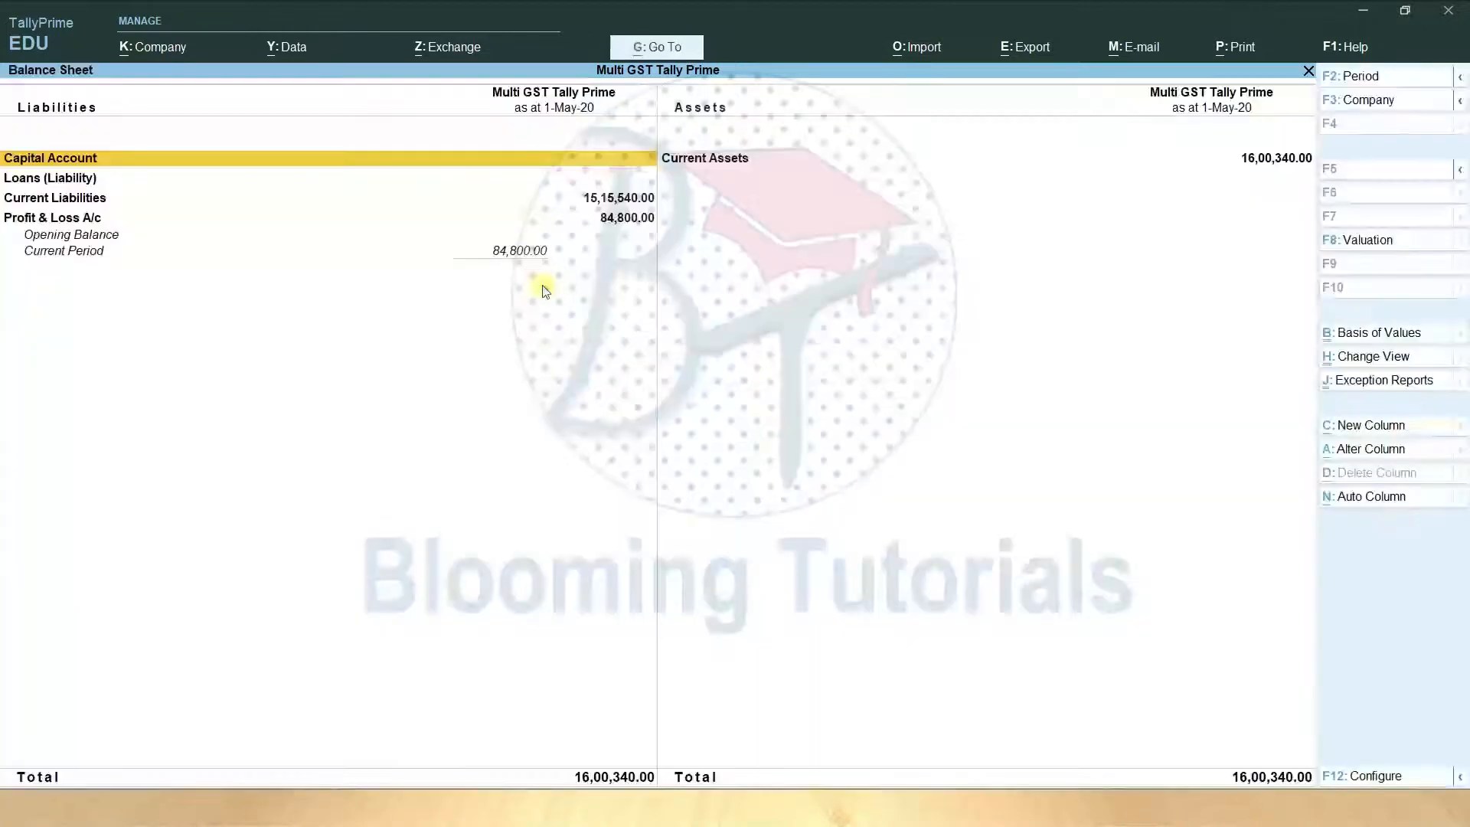
{"action": "key", "text": "alt+F5"}
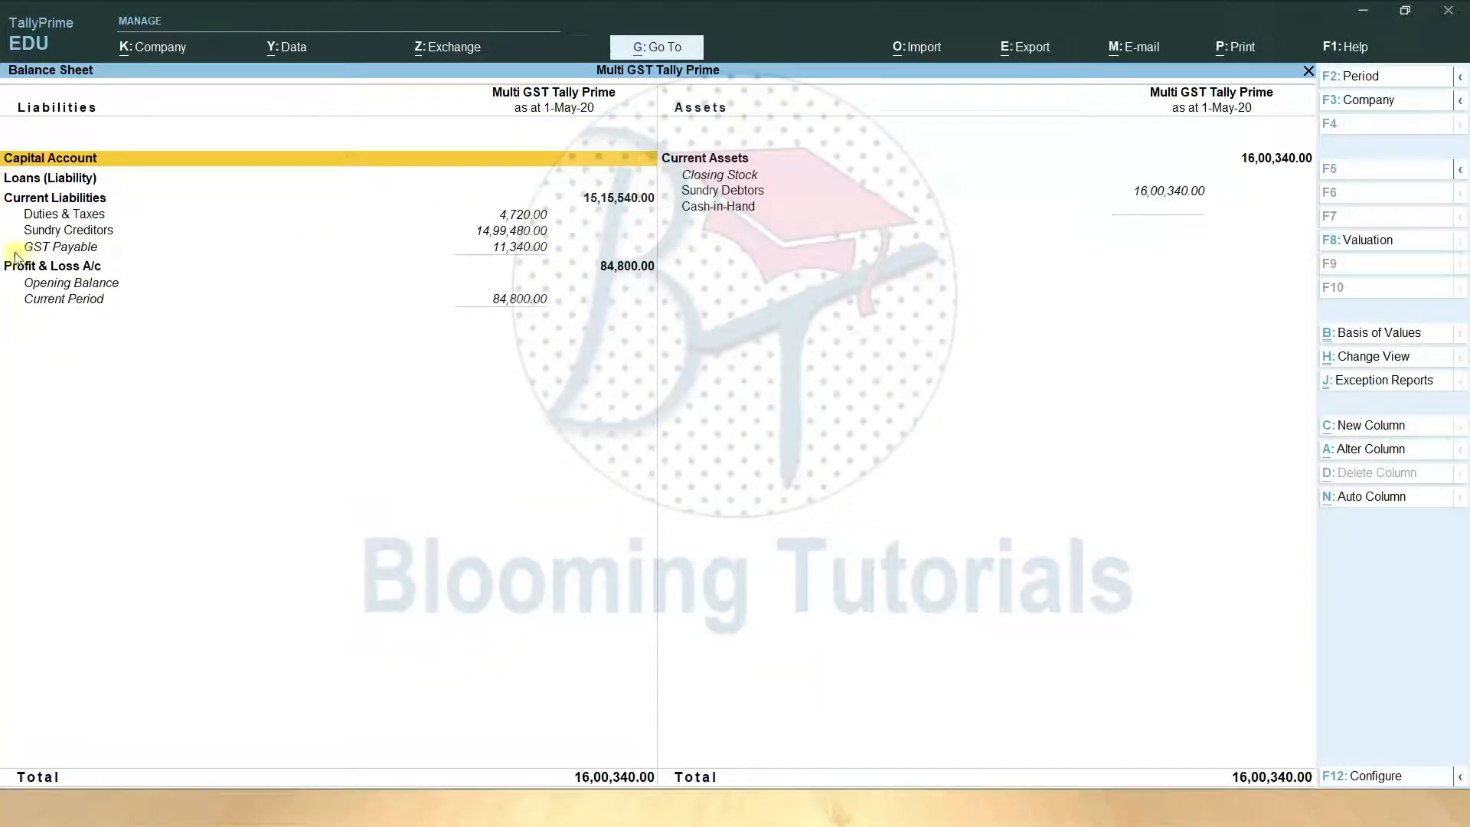
{"action": "left_click", "coordinate": [100, 217]}
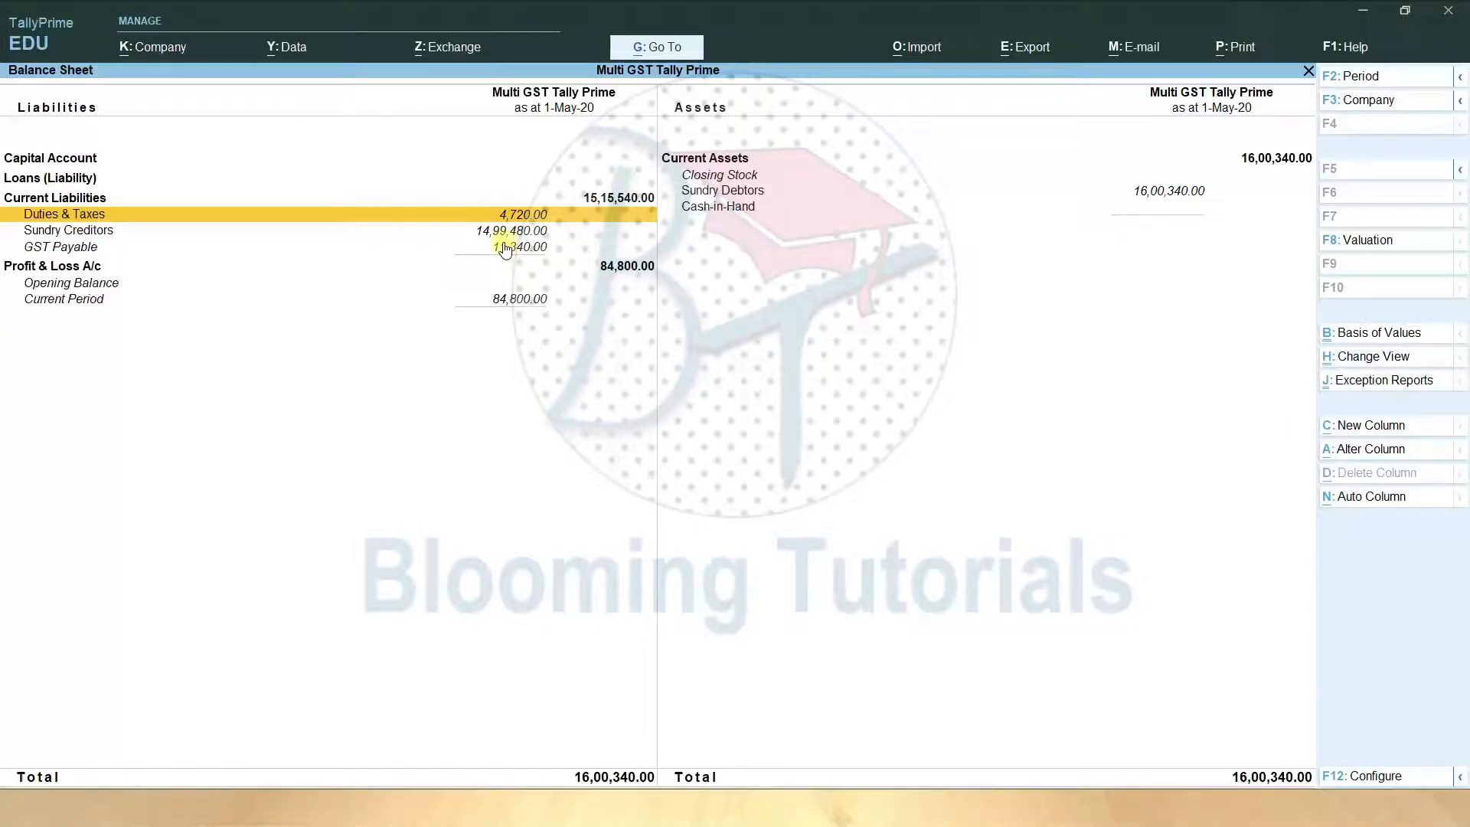
{"action": "key", "text": "Escape"}
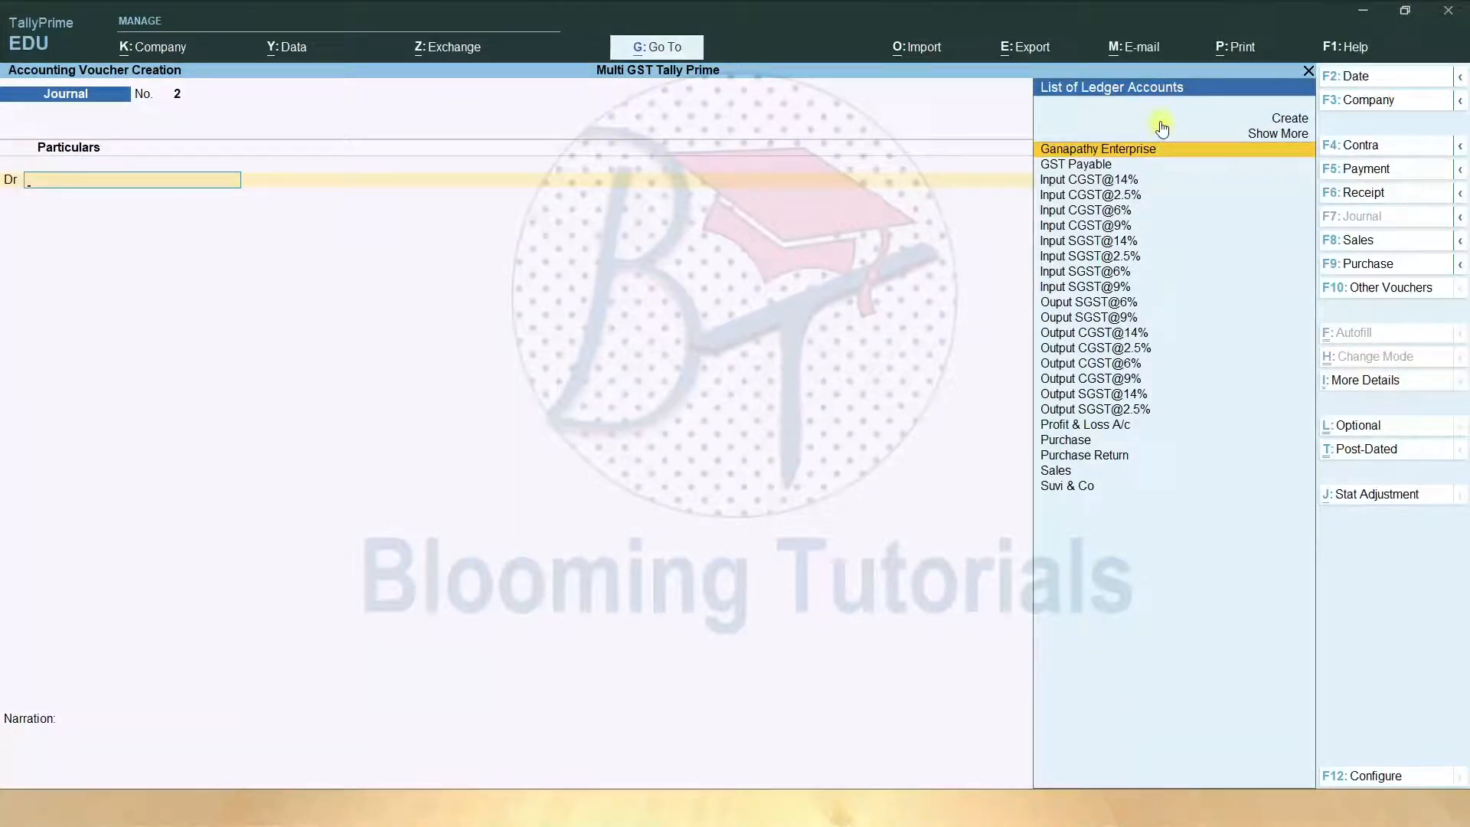
- Debit Output CGST@6% with 2,550 in the new journal voucher
{"action": "key", "text": "Down"}
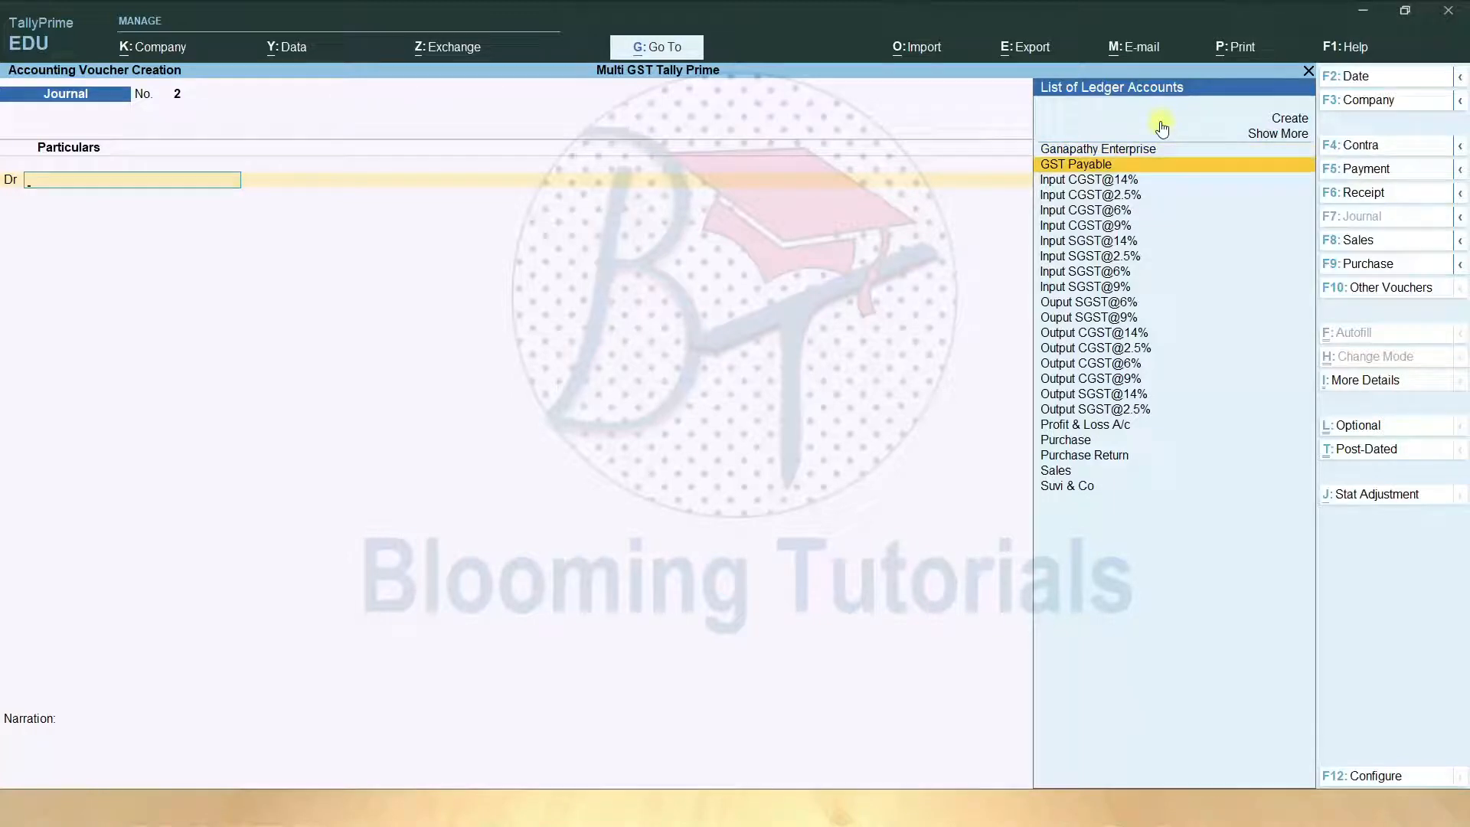
{"action": "key", "text": "Down"}
{"action": "key", "text": "Down"}
{"action": "key", "text": "Down"}
{"action": "key", "text": "Down"}
{"action": "key", "text": "Down"}
{"action": "key", "text": "Down"}
{"action": "key", "text": "Down"}
{"action": "key", "text": "Down"}
{"action": "key", "text": "Down"}
{"action": "key", "text": "Down"}
{"action": "key", "text": "Down"}
{"action": "key", "text": "Down"}
{"action": "key", "text": "Down"}
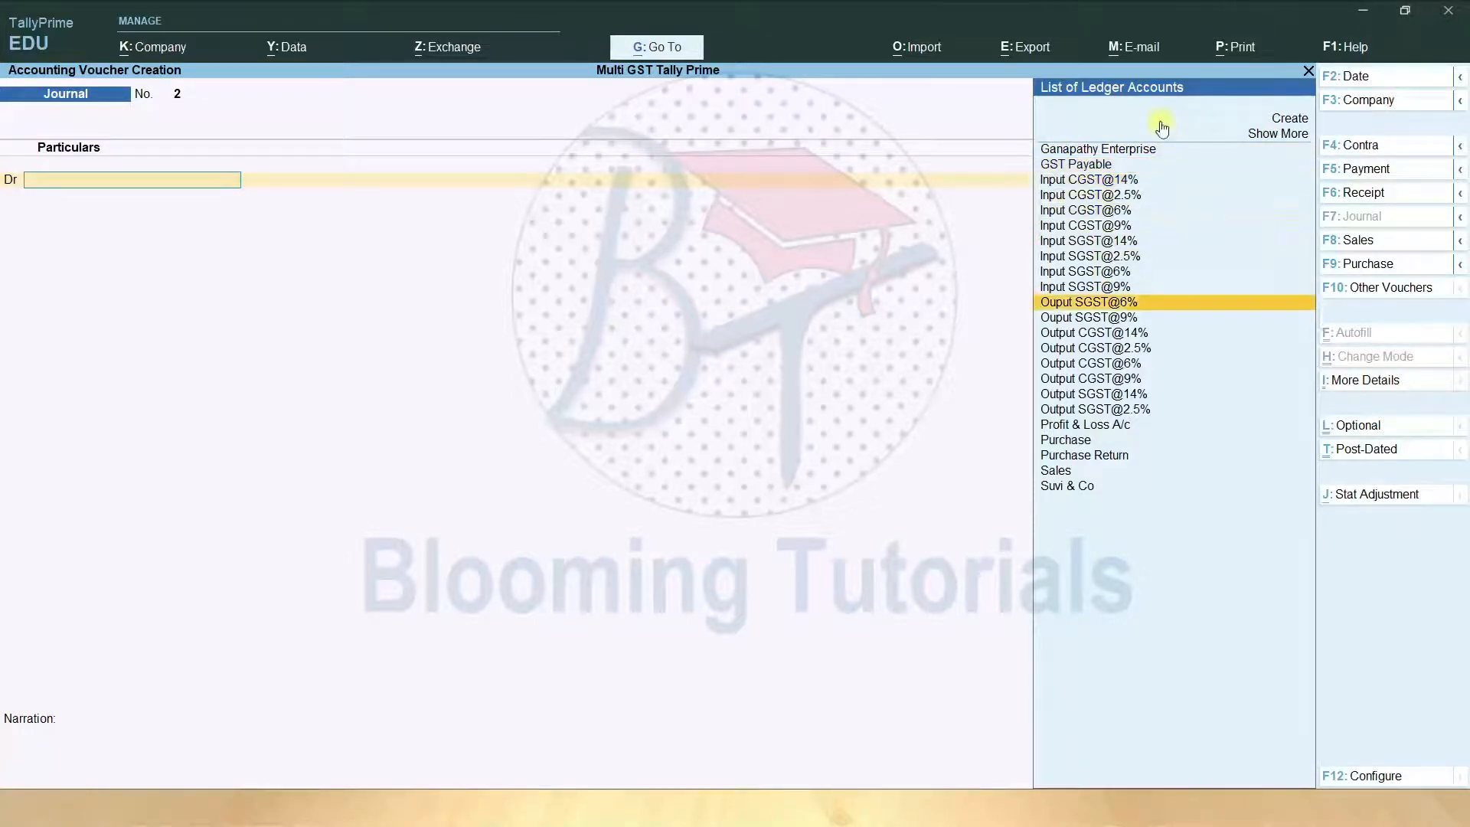
{"action": "key", "text": "Return"}
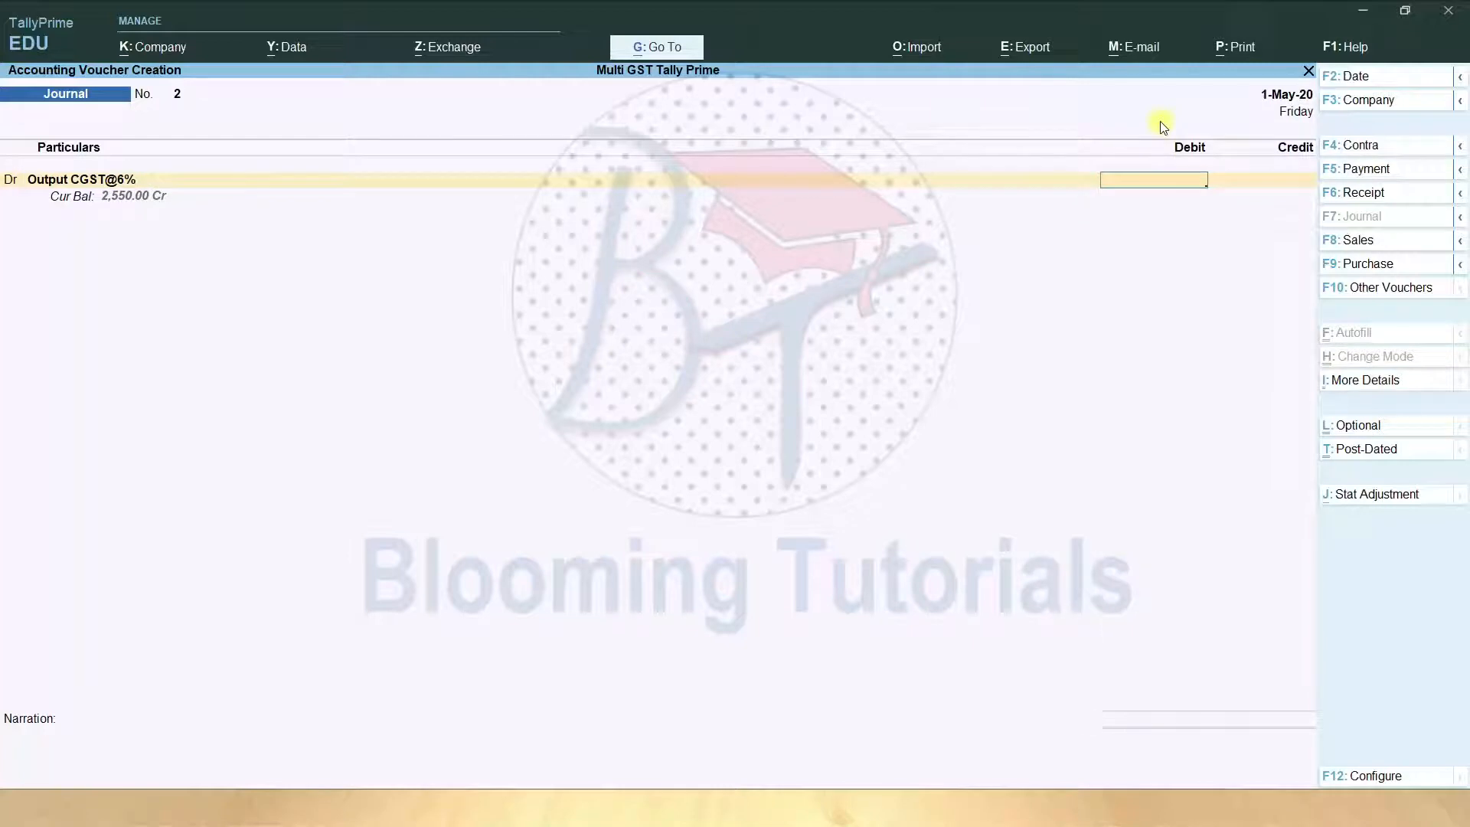
{"action": "type", "text": "2,55"}
{"action": "type", "text": "0"}
{"action": "key", "text": "Return"}
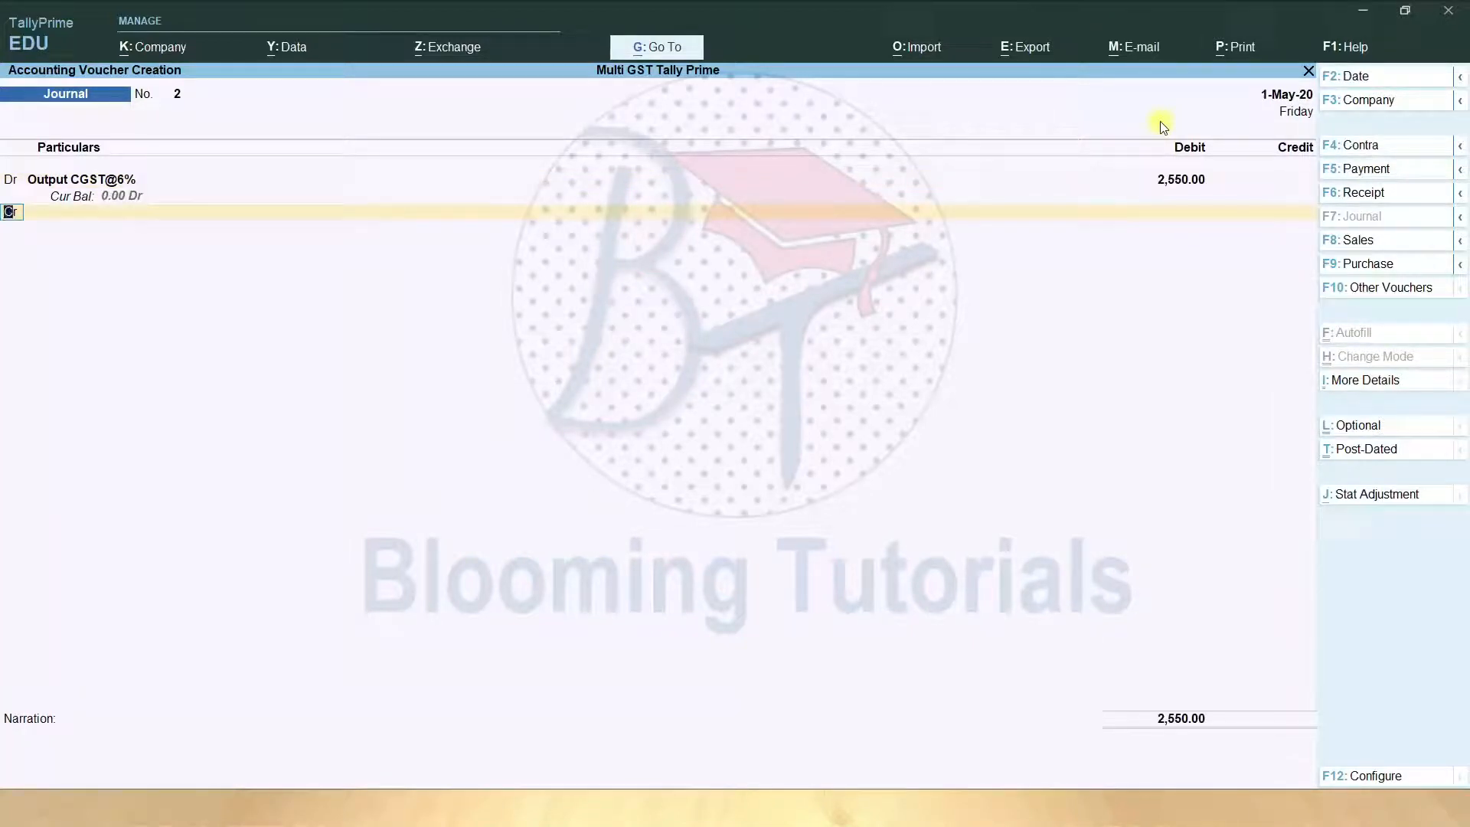
- Add a second debit line for Ouput SGST@6% with 2,550 to the journal voucher
{"action": "key", "text": "d"}
{"action": "key", "text": "Return"}
{"action": "type", "text": "O"}
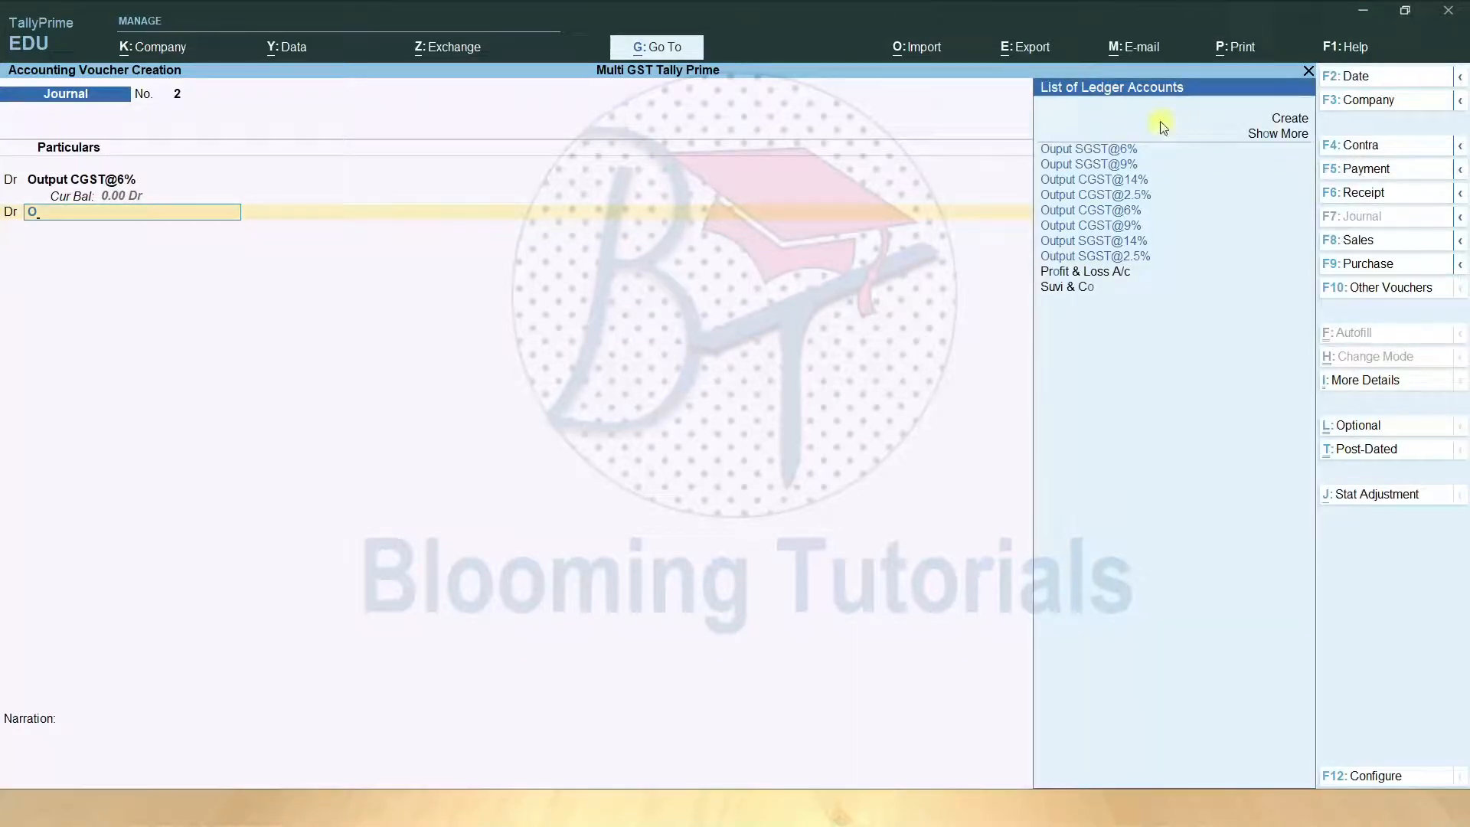
{"action": "key", "text": "Down"}
{"action": "key", "text": "Down"}
{"action": "key", "text": "Down"}
{"action": "key", "text": "Down"}
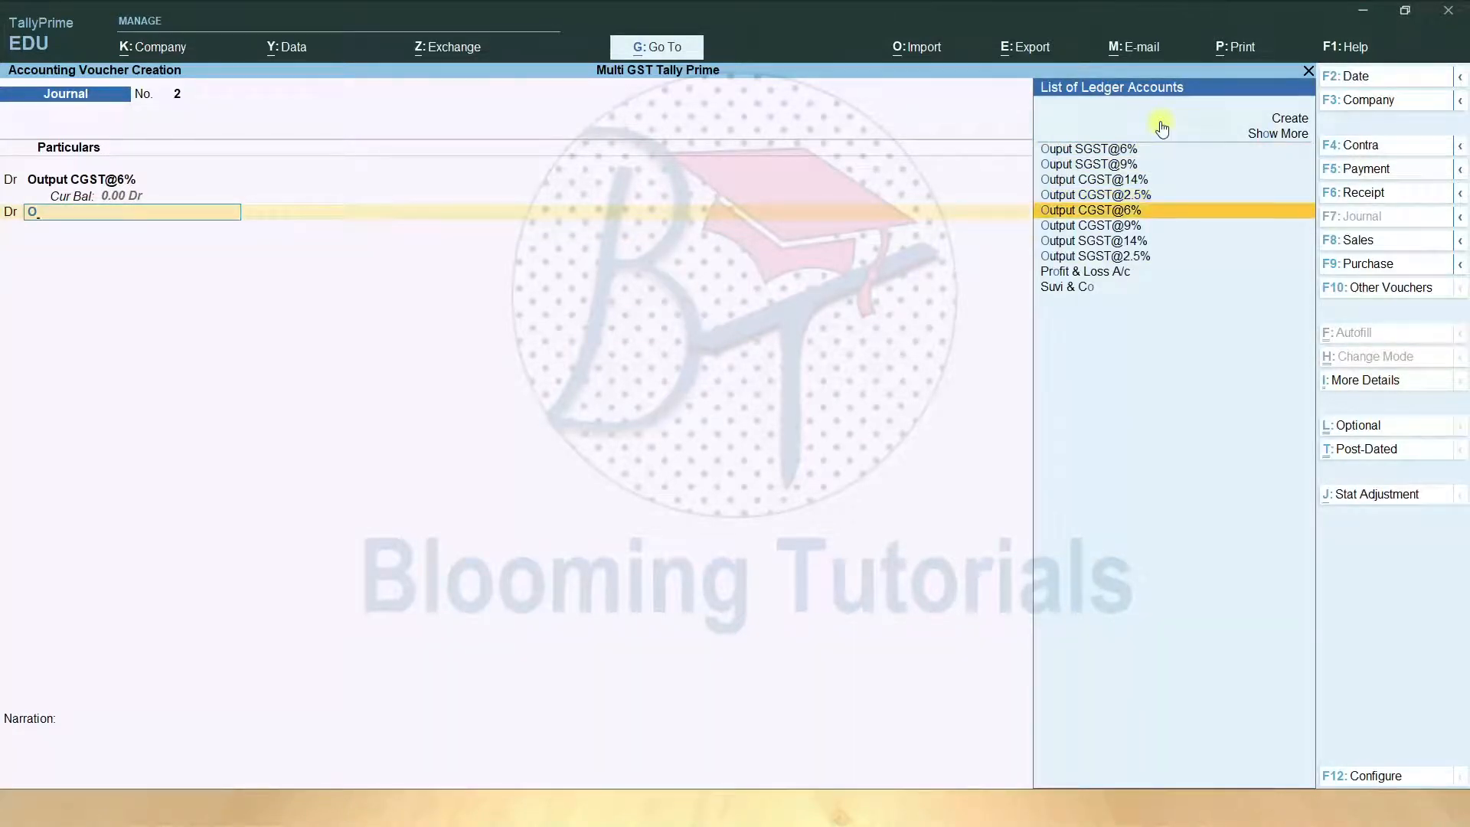
{"action": "key", "text": "Up"}
{"action": "key", "text": "Up"}
{"action": "key", "text": "Up"}
{"action": "key", "text": "Up"}
{"action": "key", "text": "Return"}
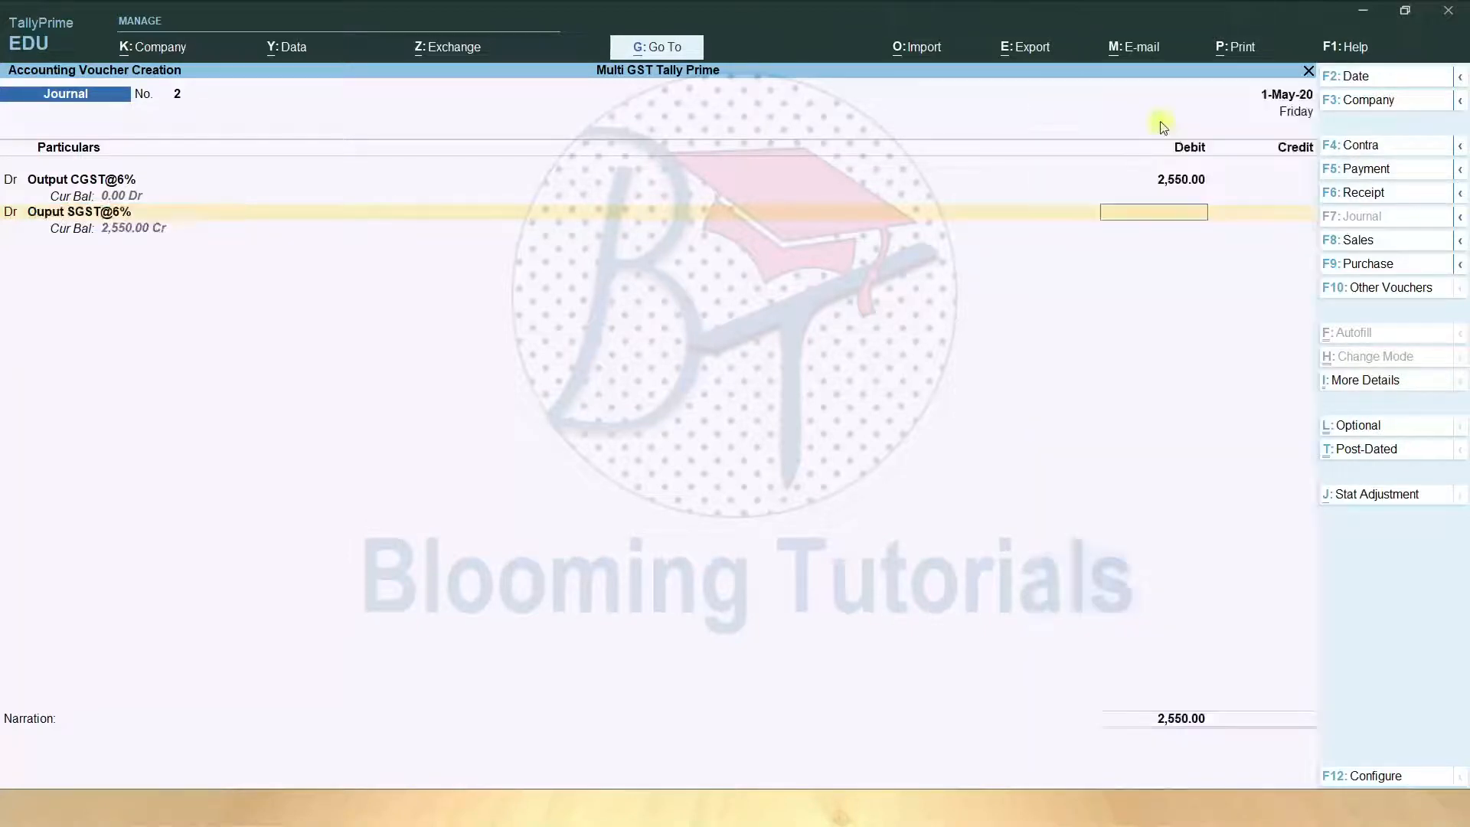
{"action": "type", "text": "2550"}
{"action": "key", "text": "Return"}
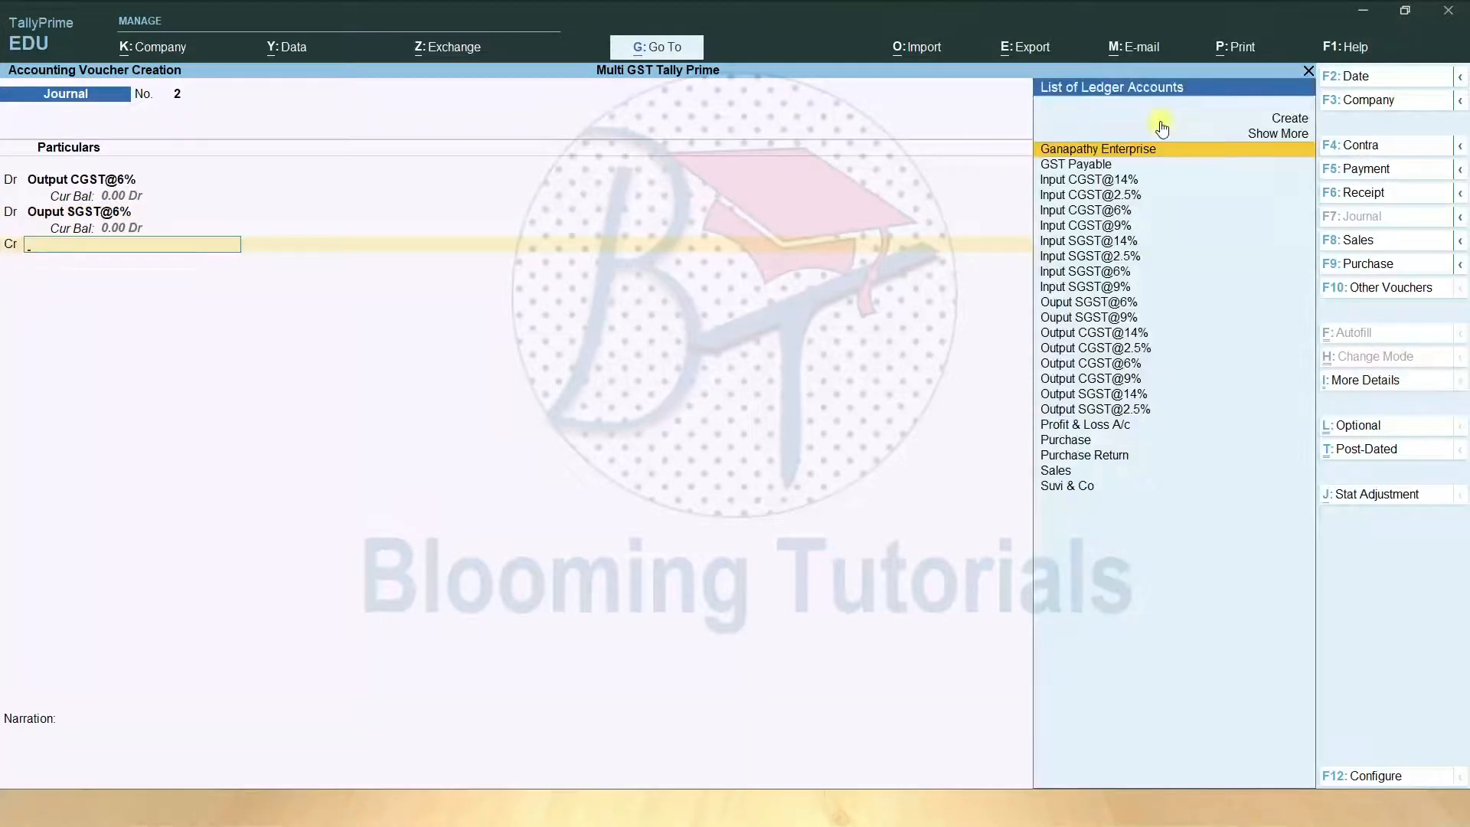
- Credit Input CGST@6% with 2,100 in the journal voucher
{"action": "type", "text": "I"}
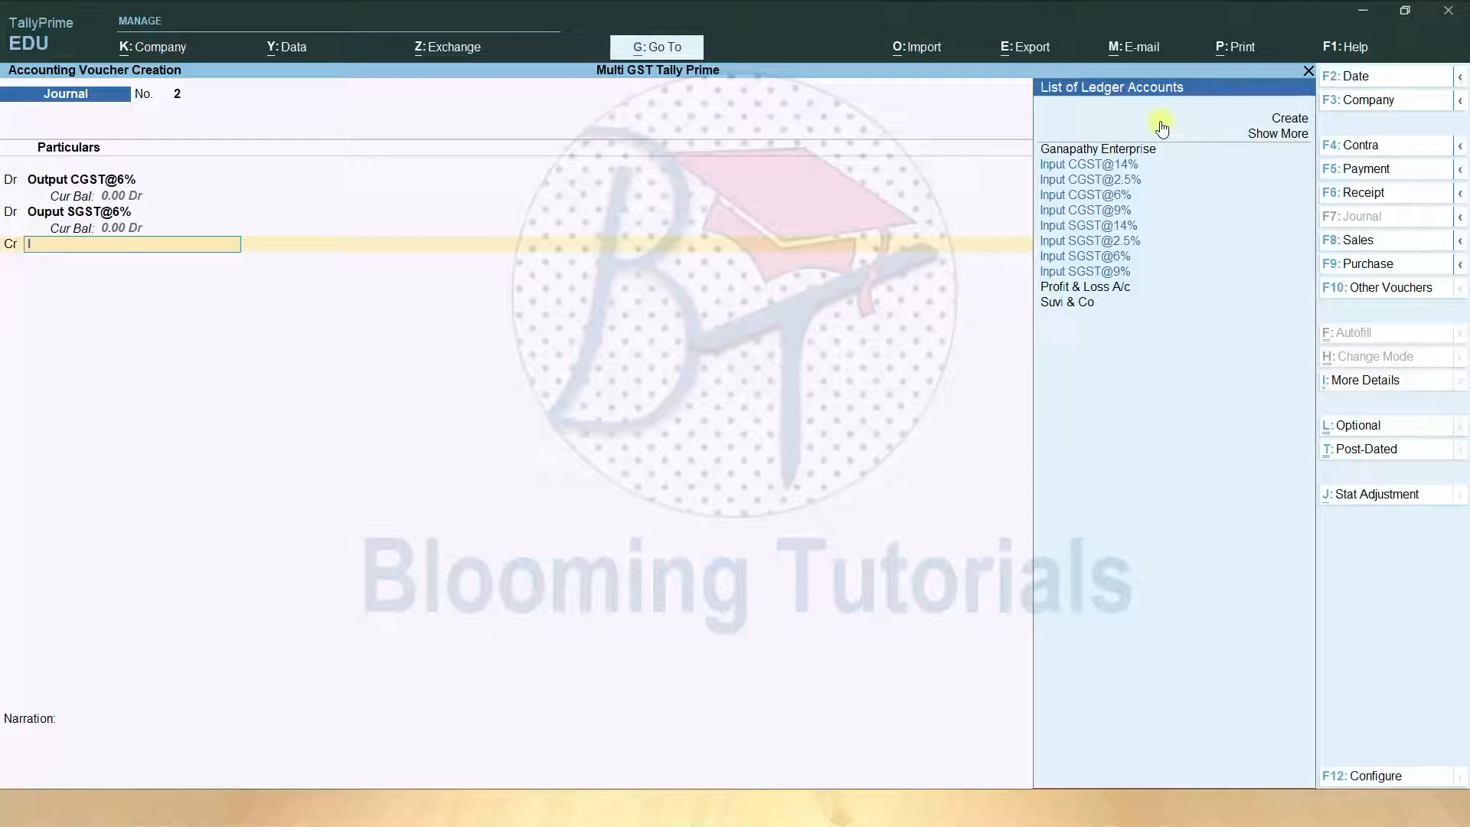
{"action": "key", "text": "Down"}
{"action": "key", "text": "Down"}
{"action": "key", "text": "Down"}
{"action": "key", "text": "Down"}
{"action": "key", "text": "Down"}
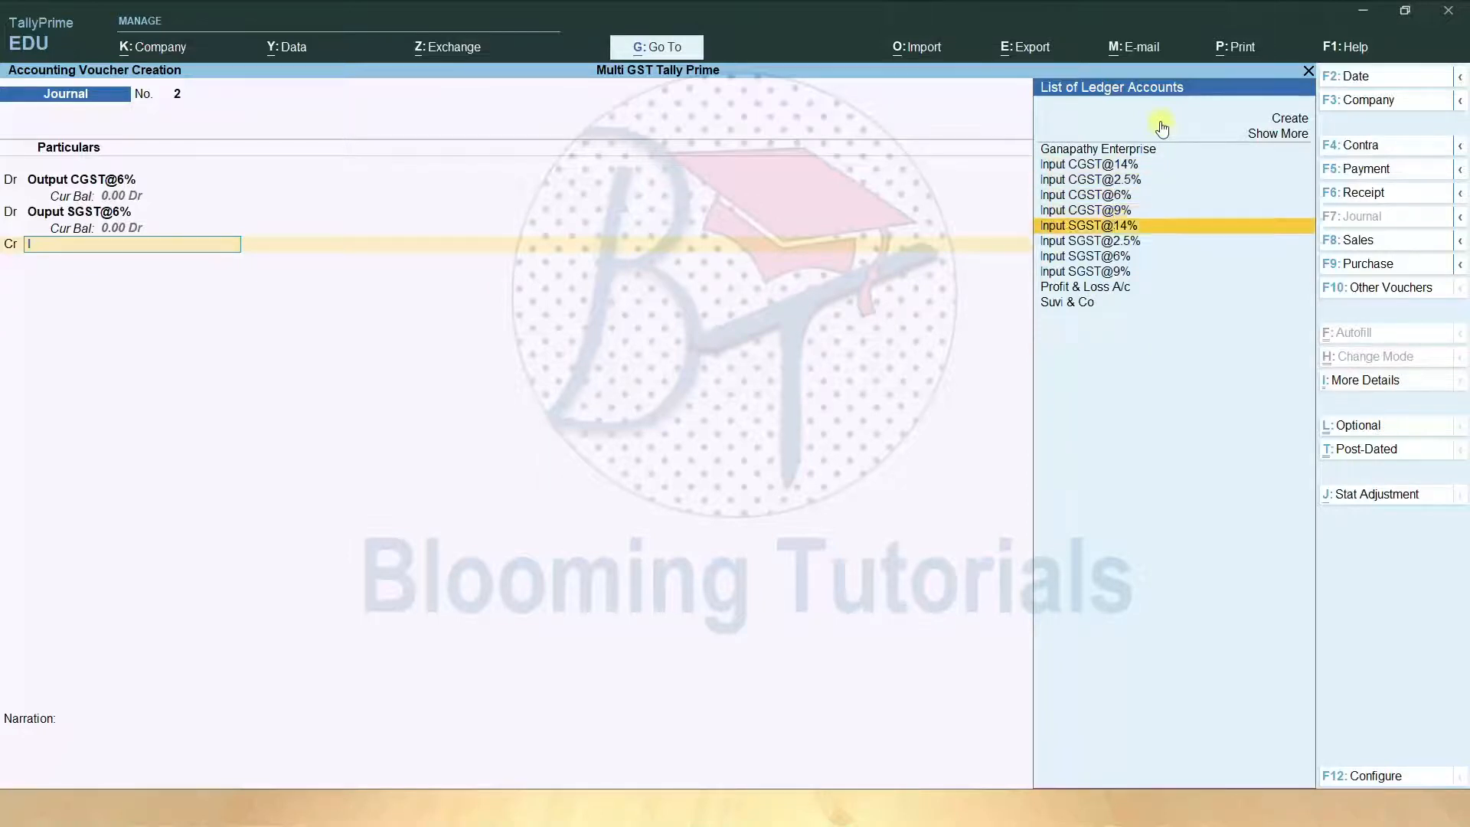
{"action": "key", "text": "Up"}
{"action": "key", "text": "Up"}
{"action": "key", "text": "Return"}
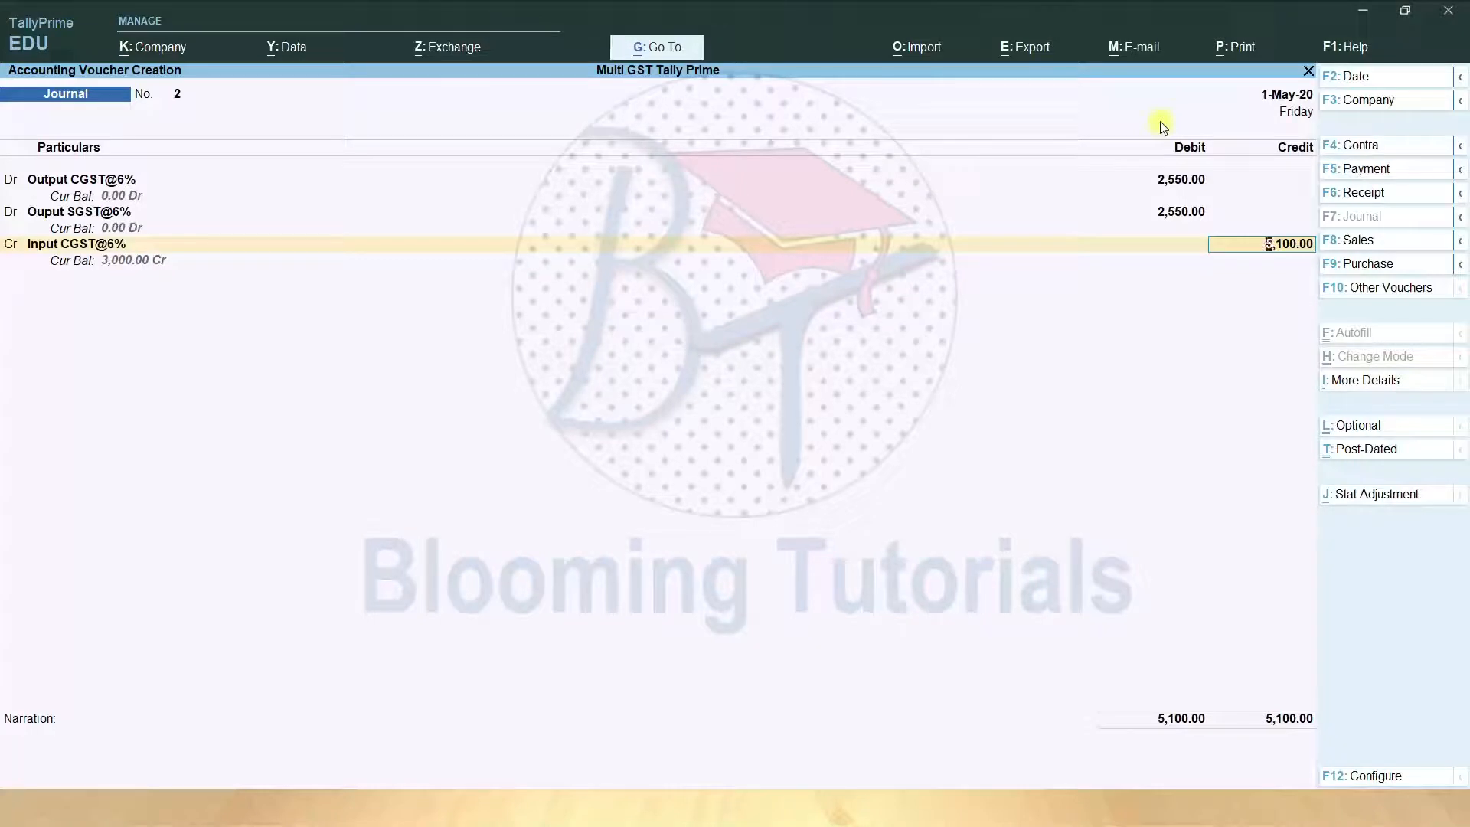
{"action": "key", "text": "BackSpace"}
{"action": "type", "text": "2,1"}
{"action": "type", "text": "00"}
{"action": "key", "text": "Return"}
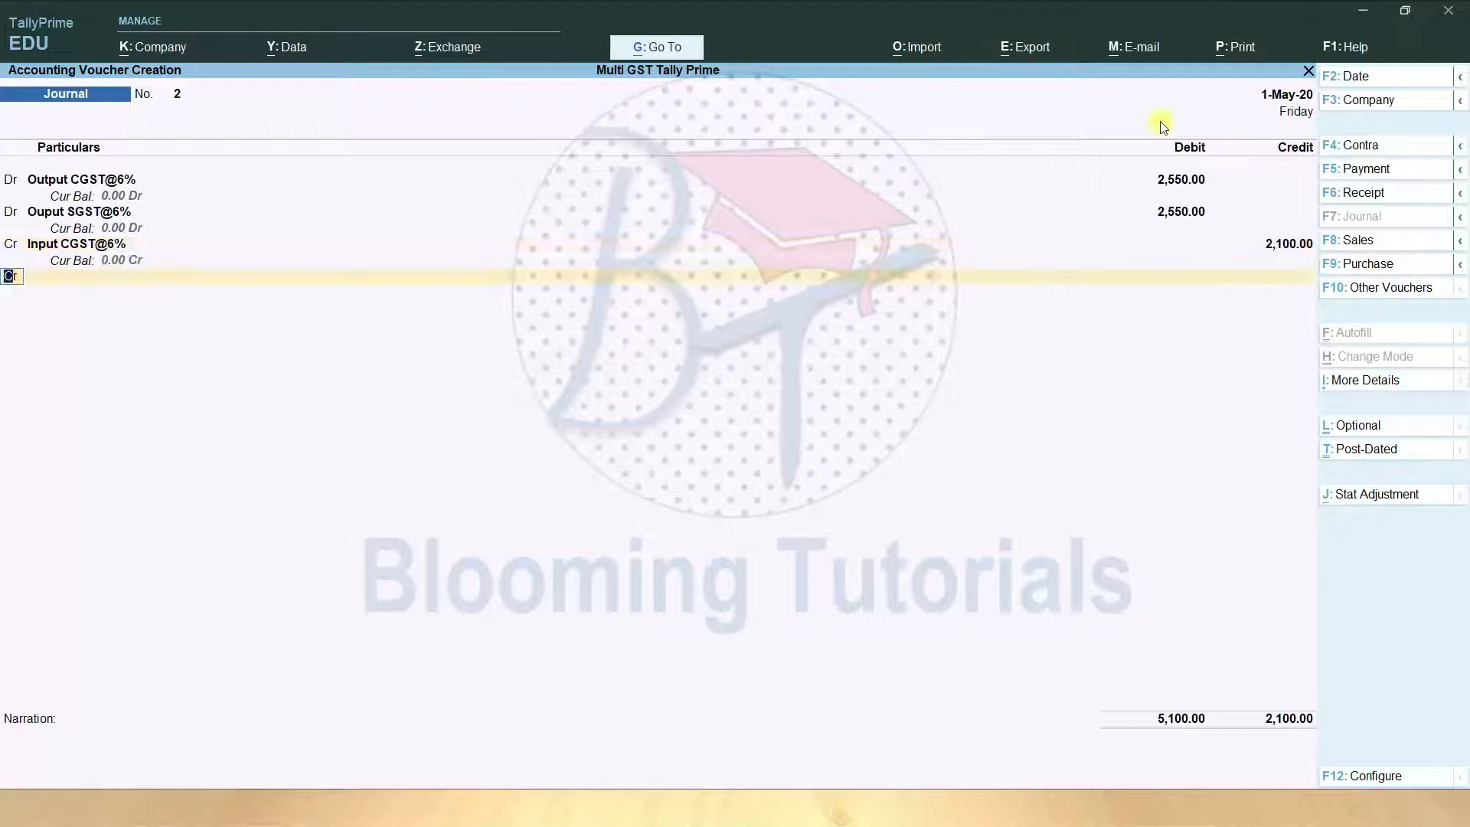
- Credit Input SGST@6% with 2,100 in the journal voucher
{"action": "key", "text": "Return"}
{"action": "type", "text": "I"}
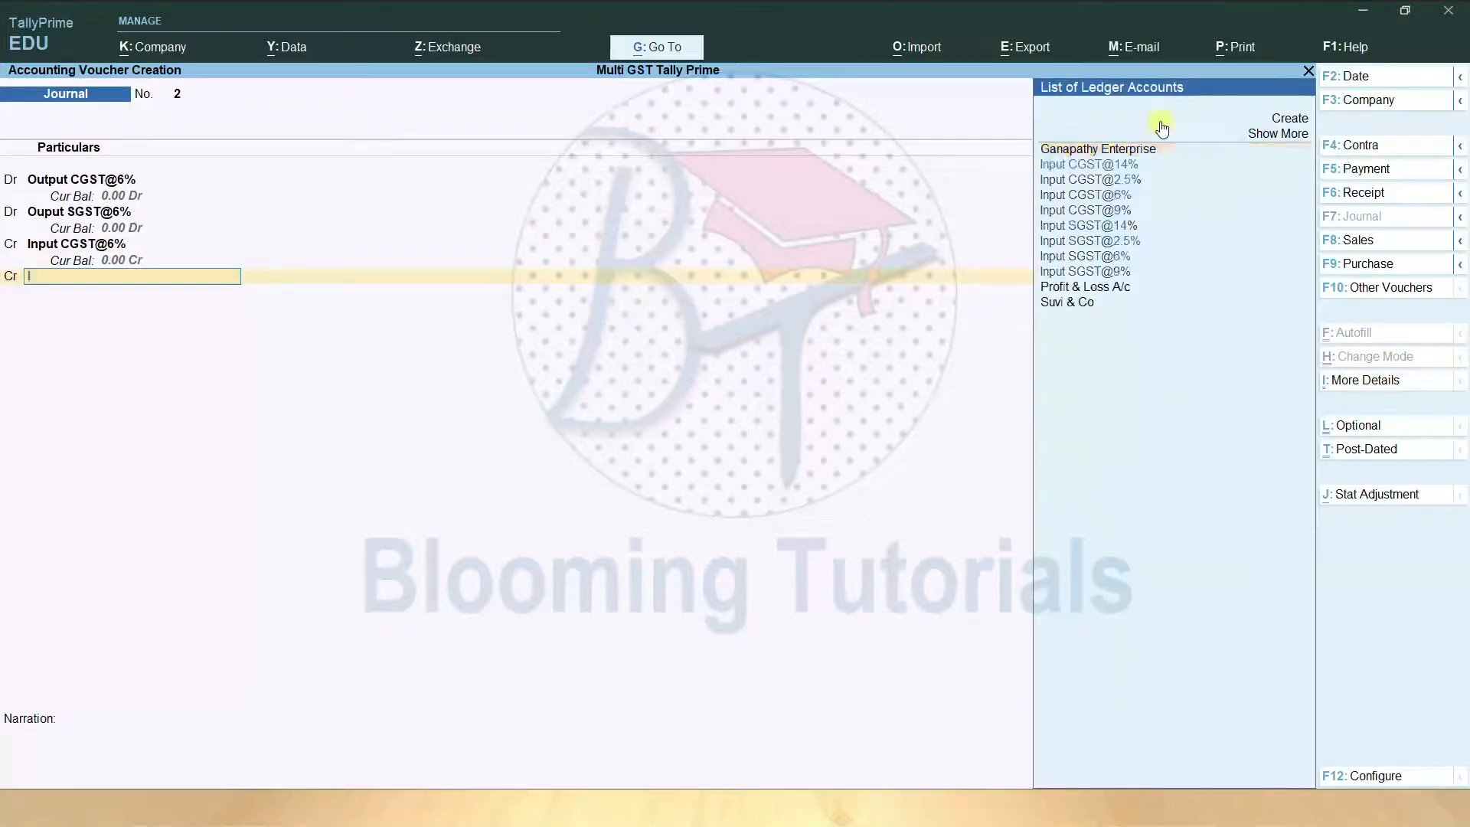
{"action": "key", "text": "Down"}
{"action": "key", "text": "Down"}
{"action": "key", "text": "Down"}
{"action": "key", "text": "Down"}
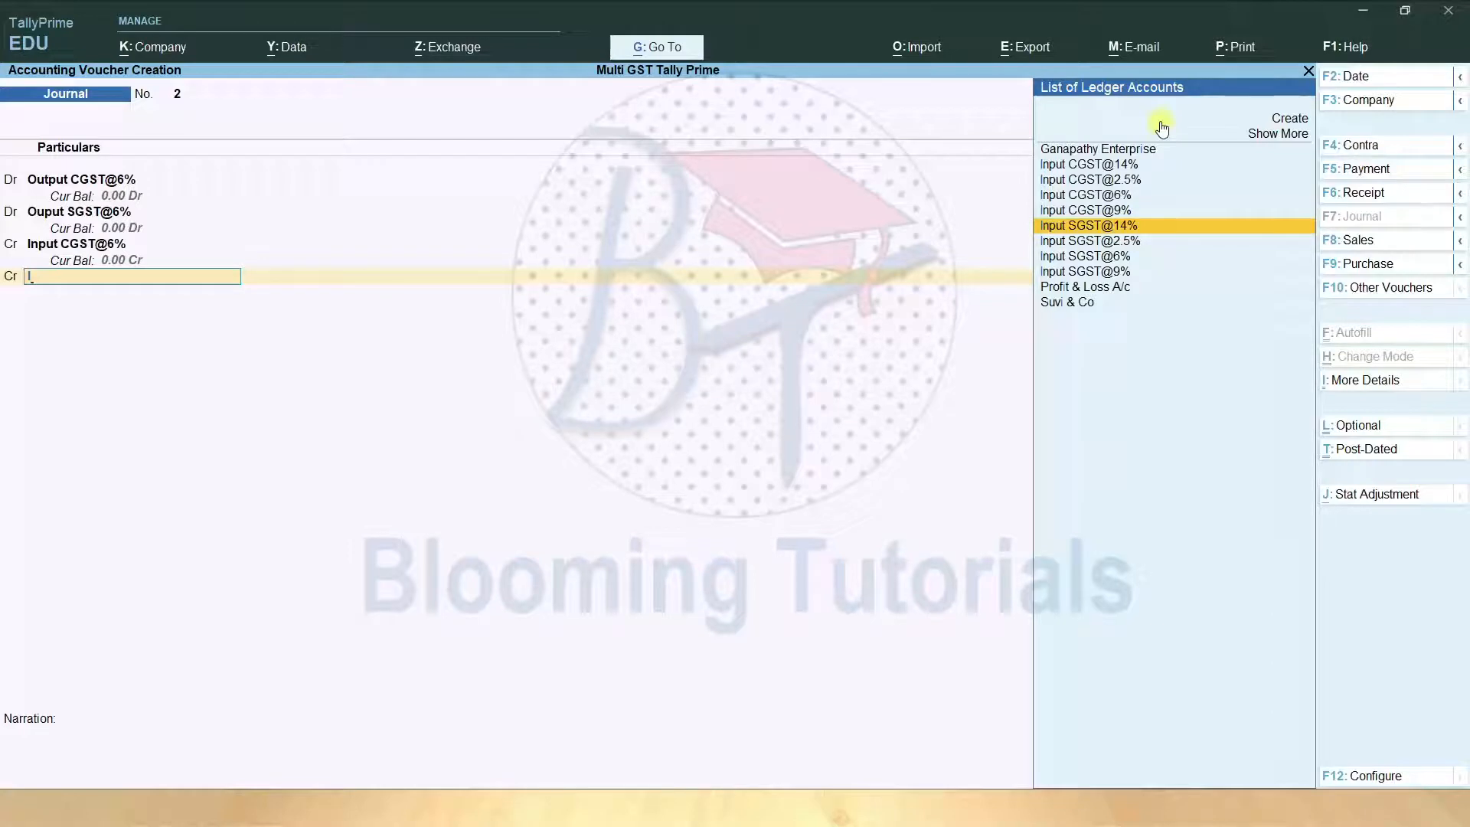
{"action": "key", "text": "Down"}
{"action": "key", "text": "Down"}
{"action": "key", "text": "Return"}
{"action": "type", "text": "2100"}
{"action": "key", "text": "Return"}
- Credit the balancing 900 to GST Payable and save the 6% GST set-off journal voucher
{"action": "key", "text": "Return"}
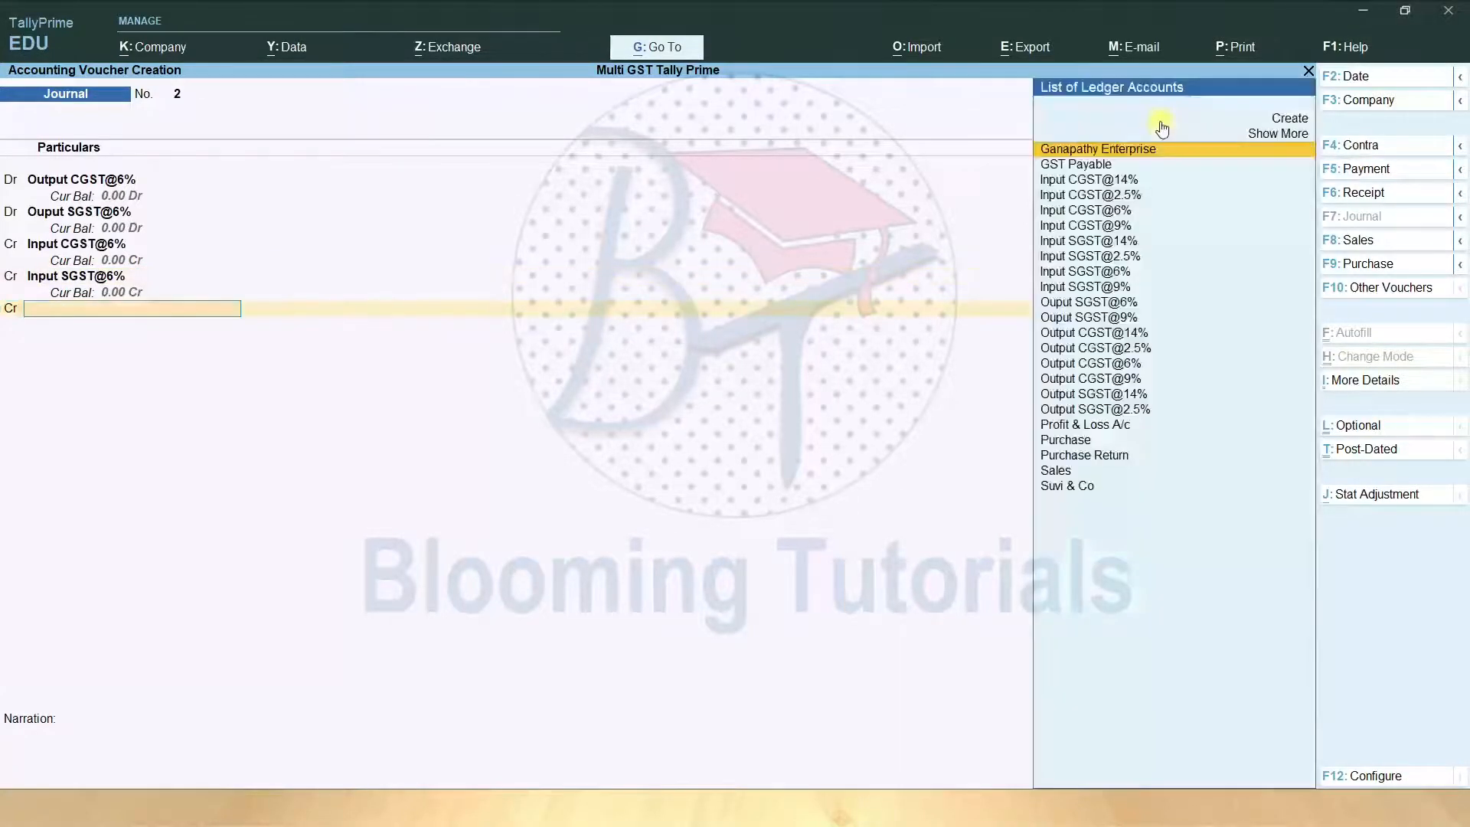
{"action": "key", "text": "Down"}
{"action": "key", "text": "Return"}
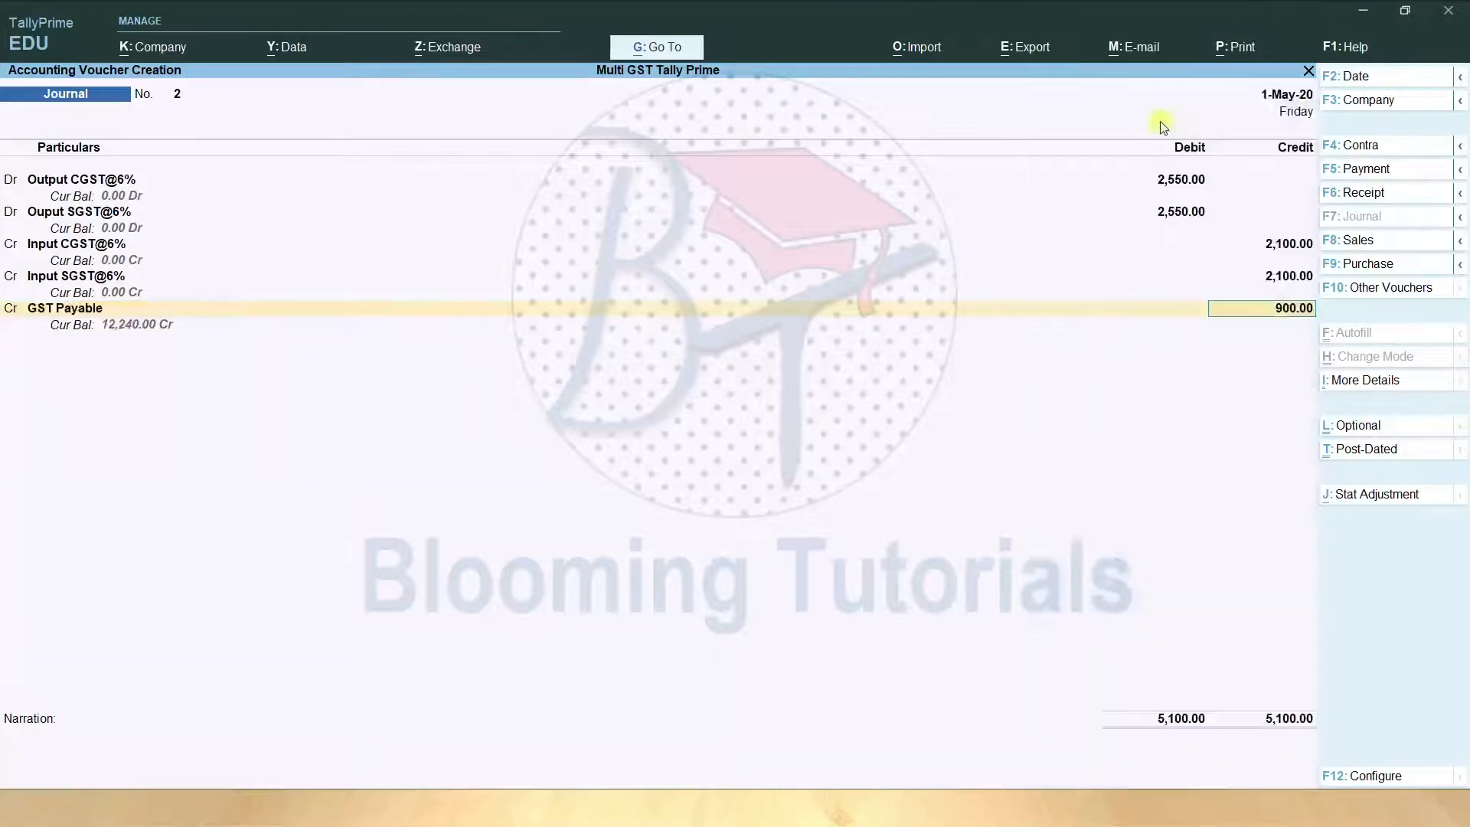
{"action": "key", "text": "Return"}
{"action": "key", "text": "Return"}
{"action": "key", "text": "Return"}
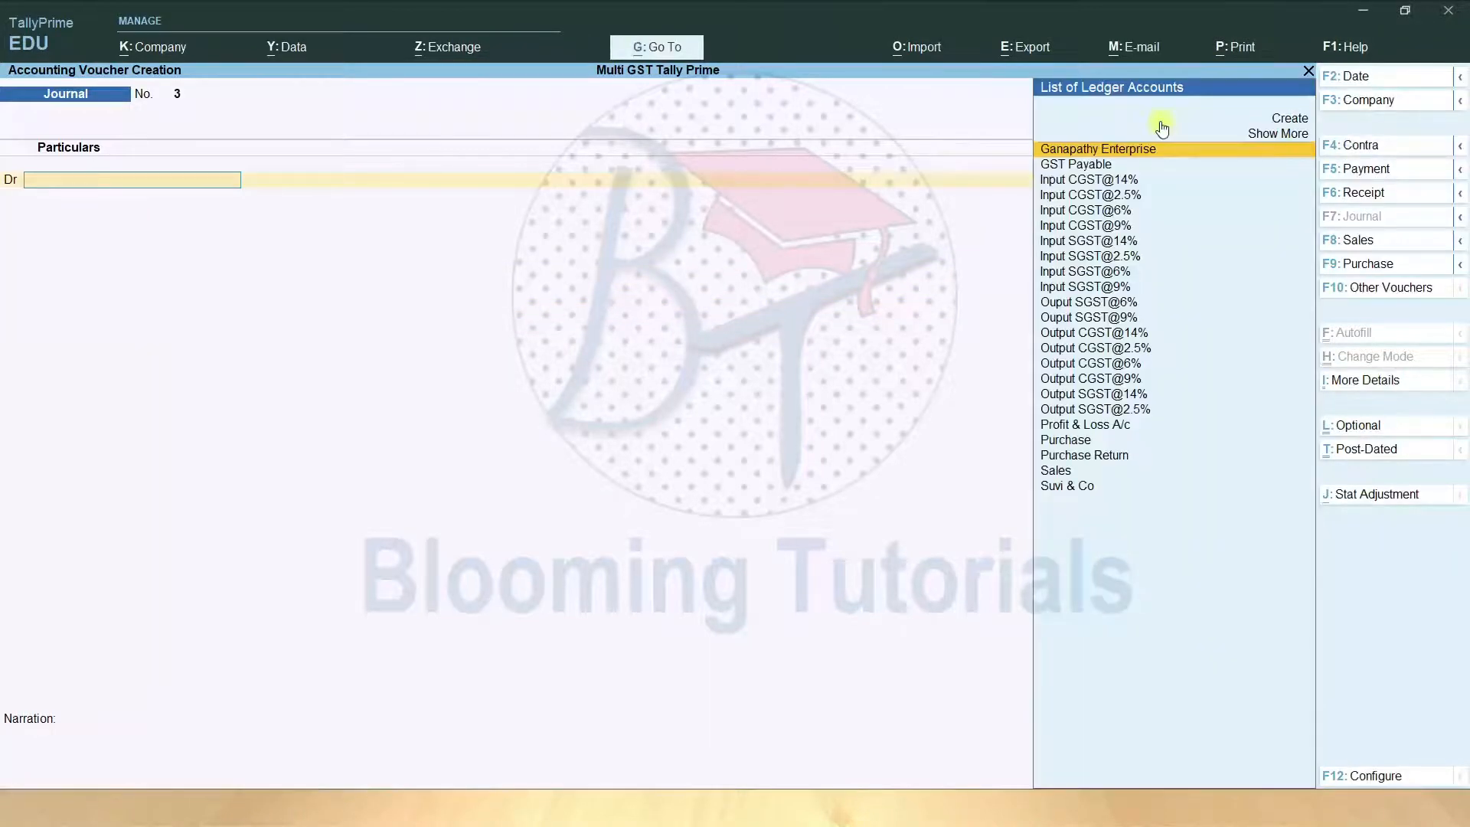
- Examine the remaining Duties & Taxes ledger balances through the detailed Balance Sheet, and return to journal voucher entry
{"action": "left_click", "coordinate": [694, 48]}
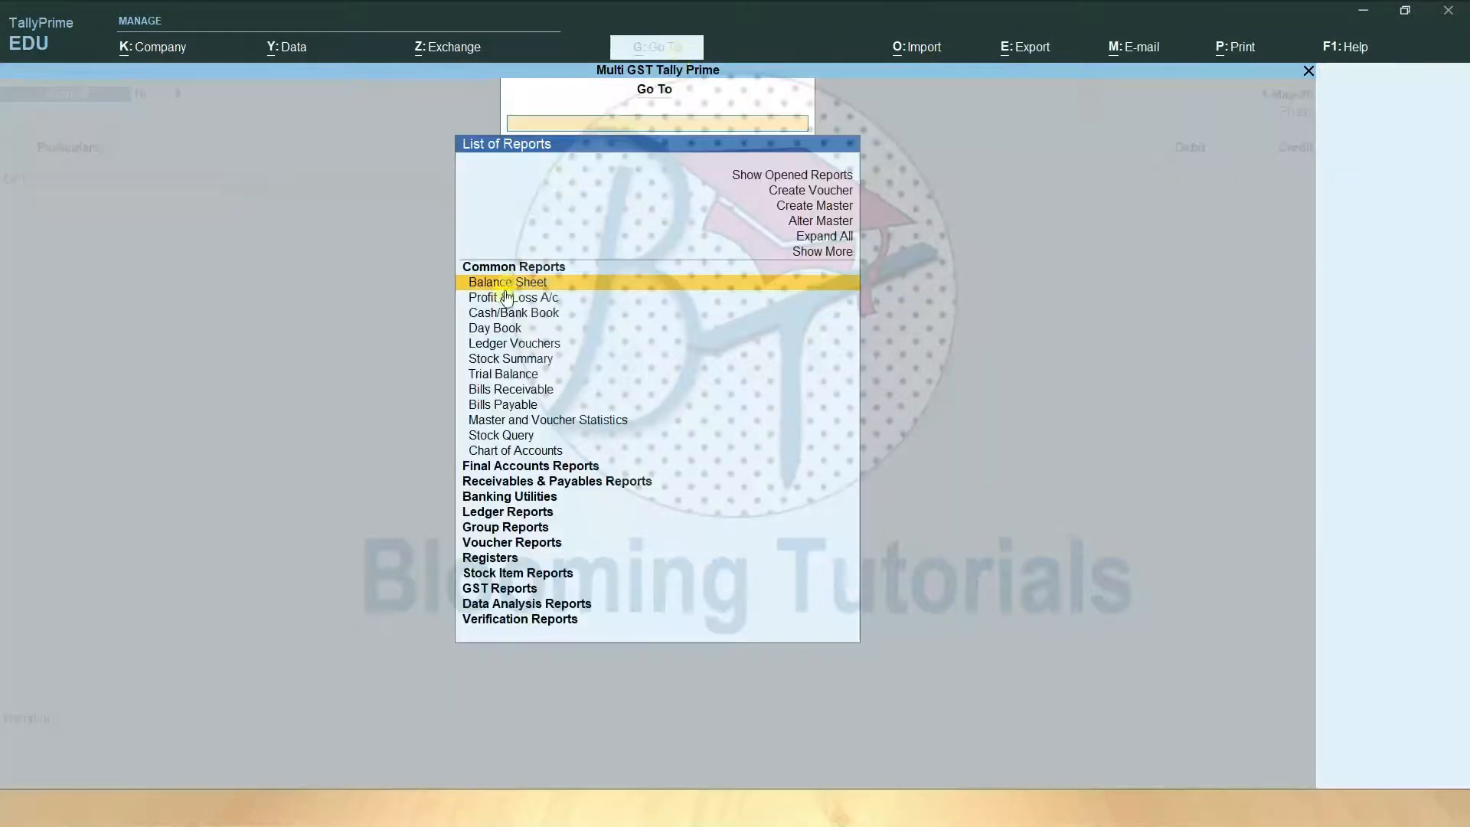
{"action": "left_click", "coordinate": [513, 284]}
{"action": "key", "text": "alt+F5"}
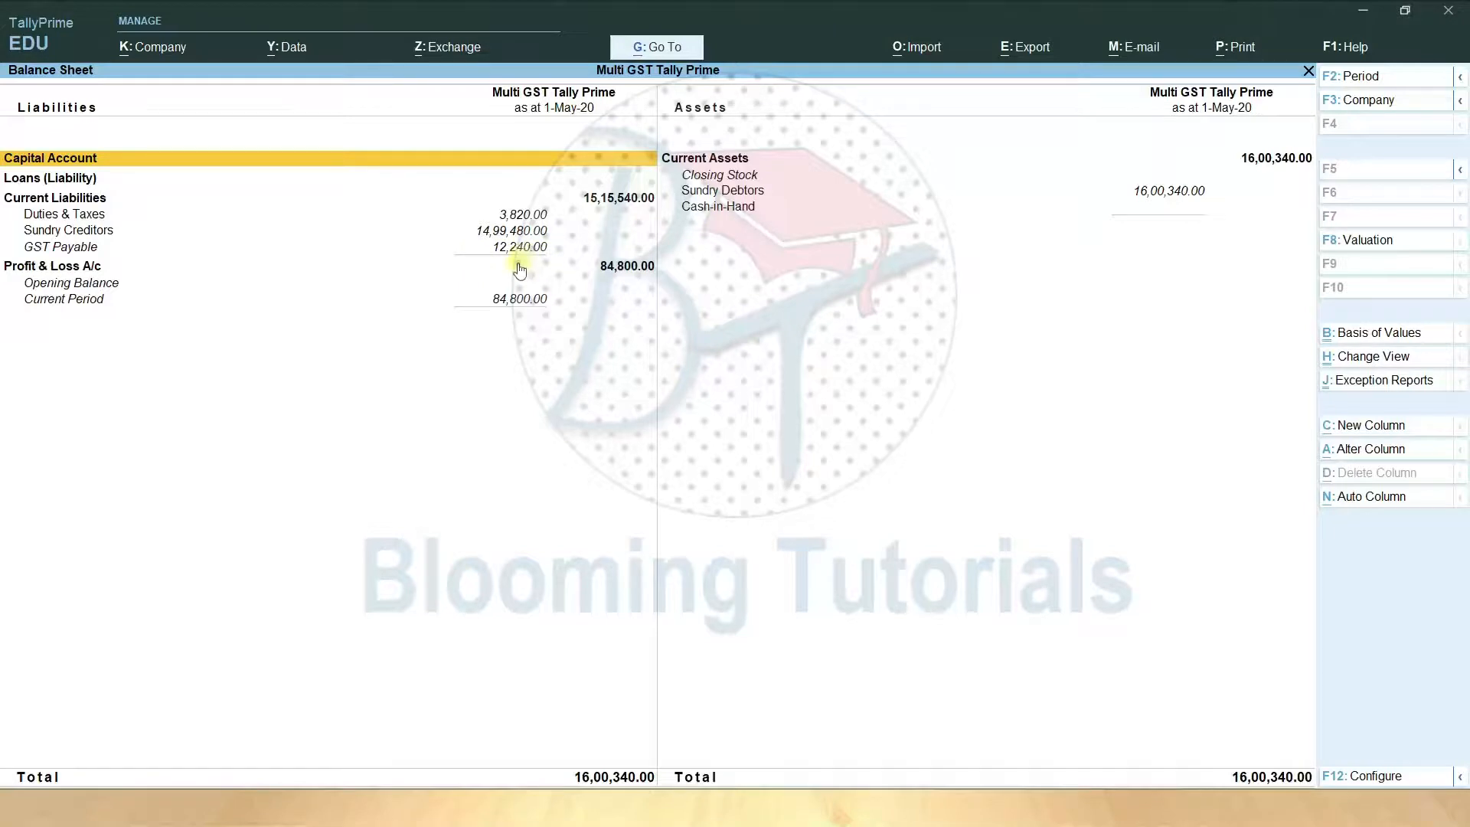
{"action": "left_click", "coordinate": [526, 217]}
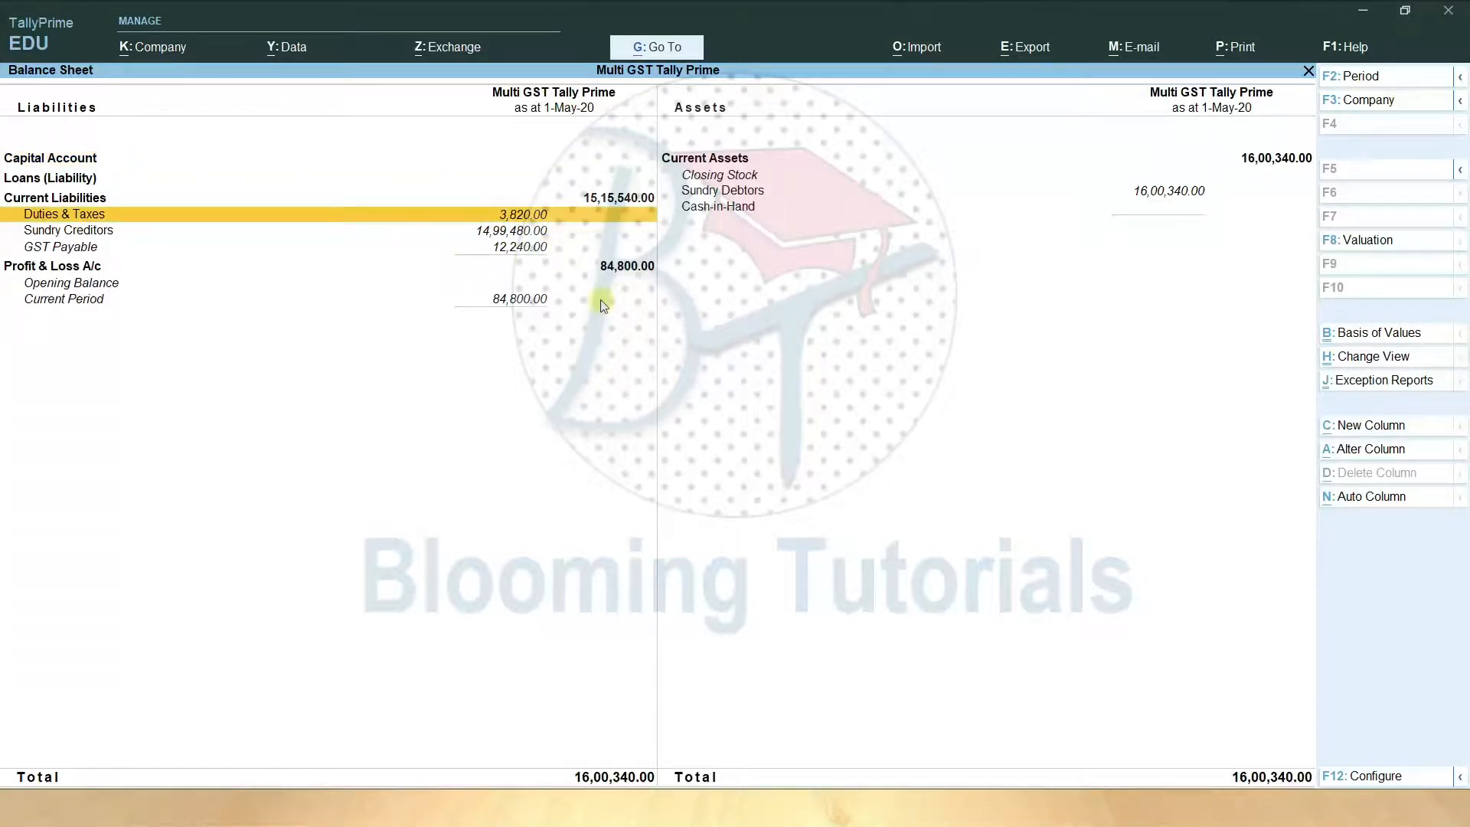
{"action": "key", "text": "Return"}
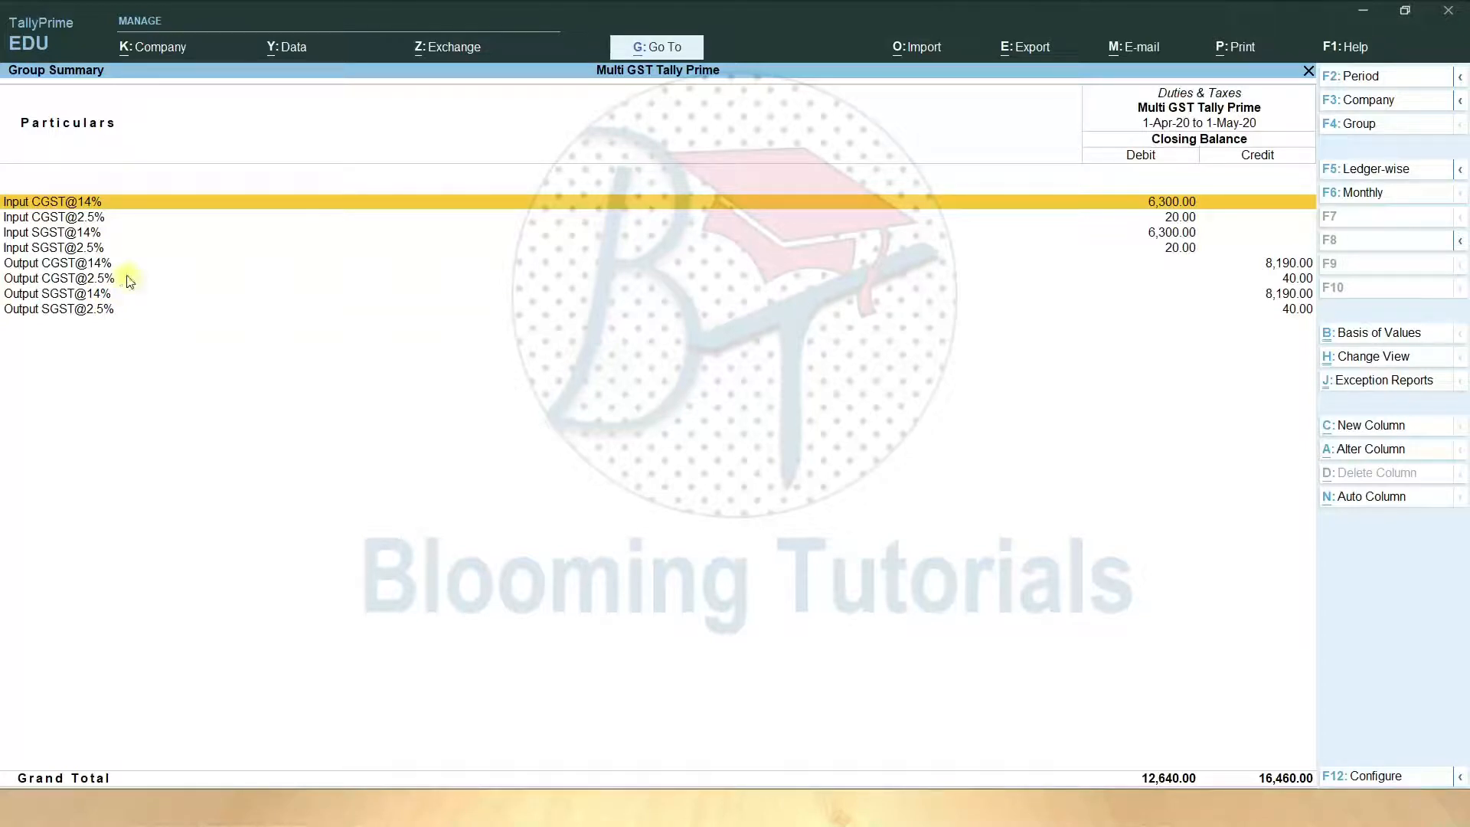
{"action": "key", "text": "Escape"}
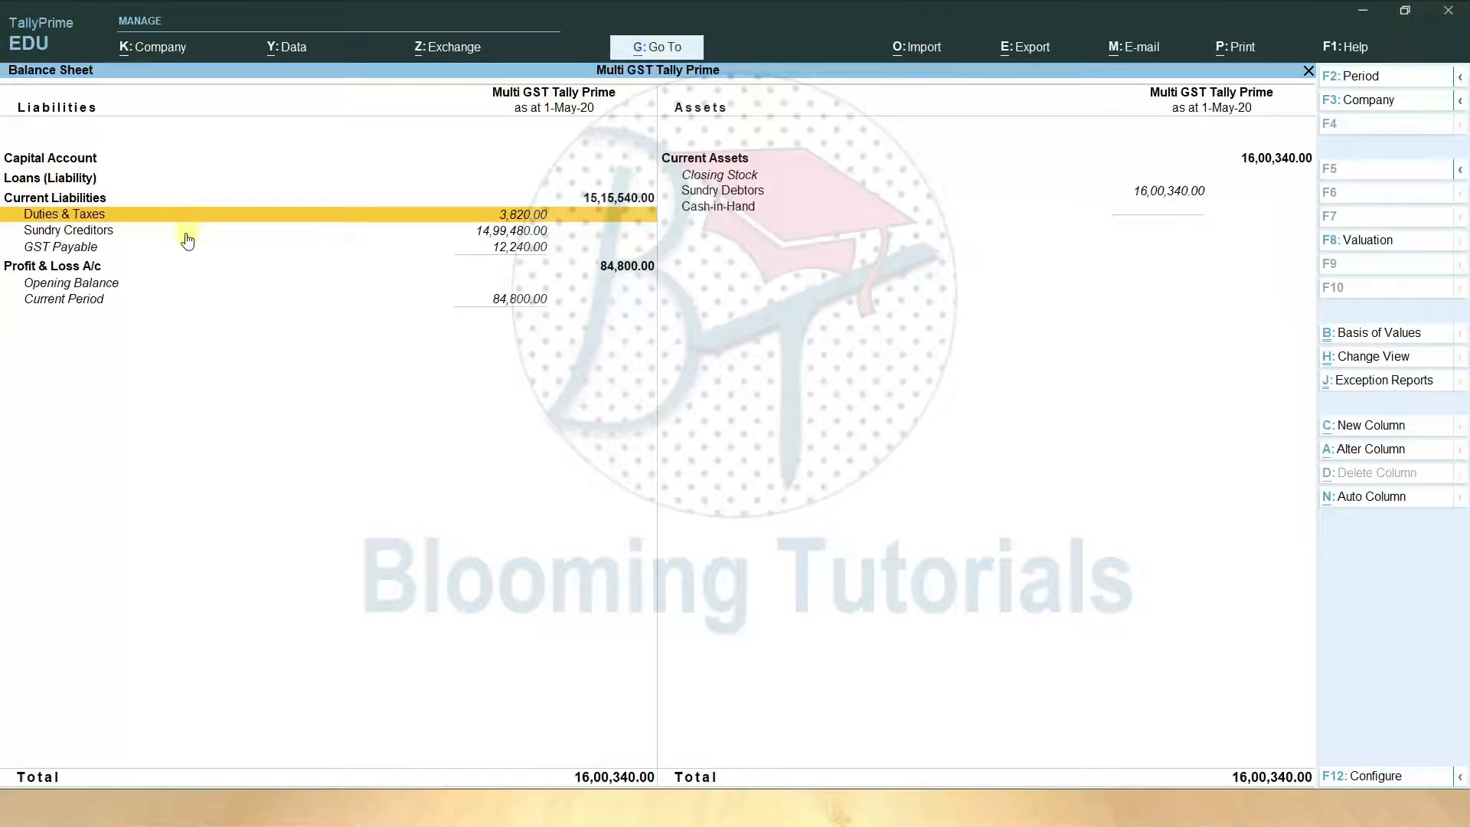
{"action": "key", "text": "Escape"}
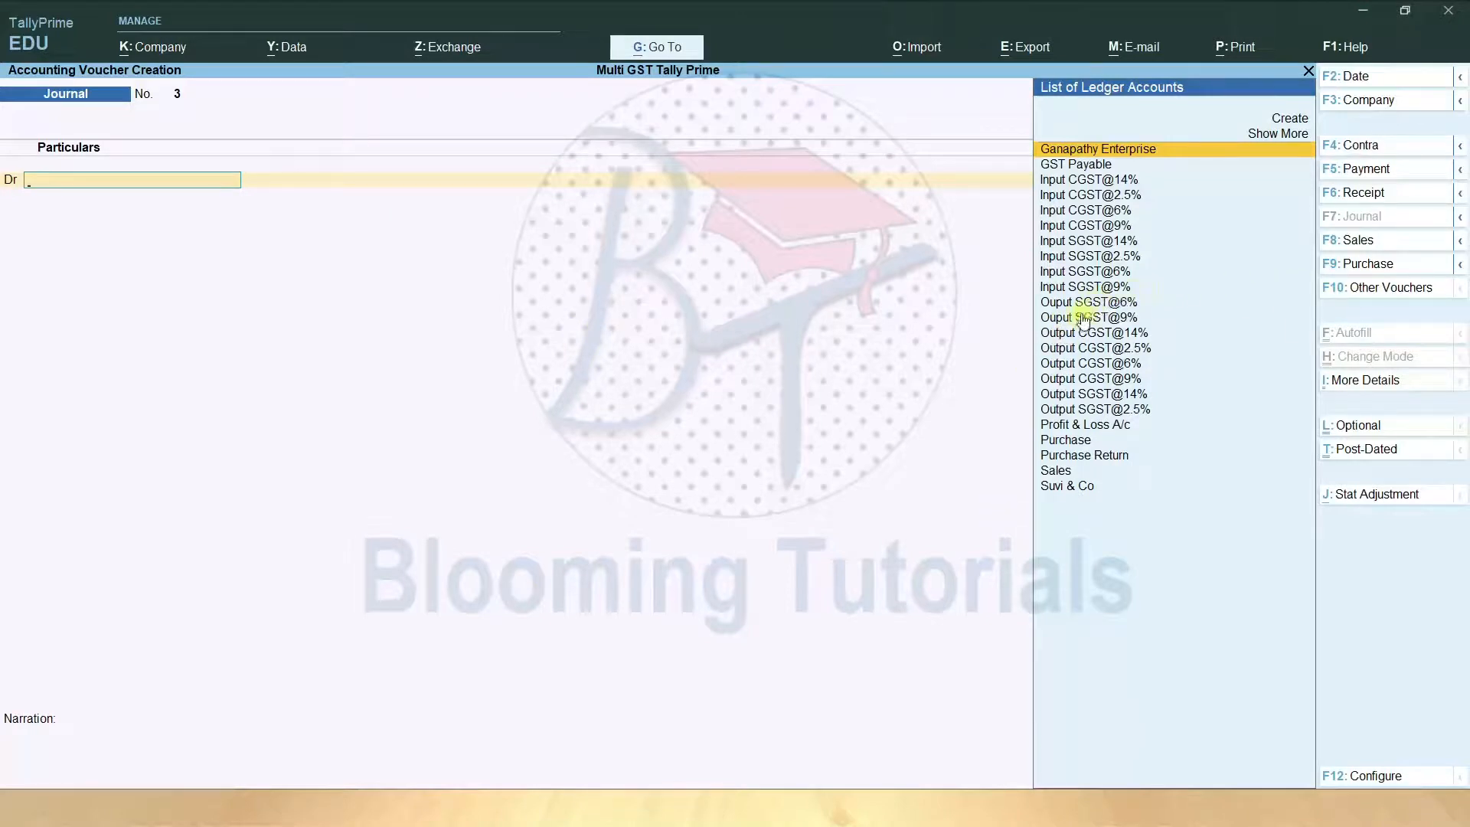
{"action": "type", "text": "O"}
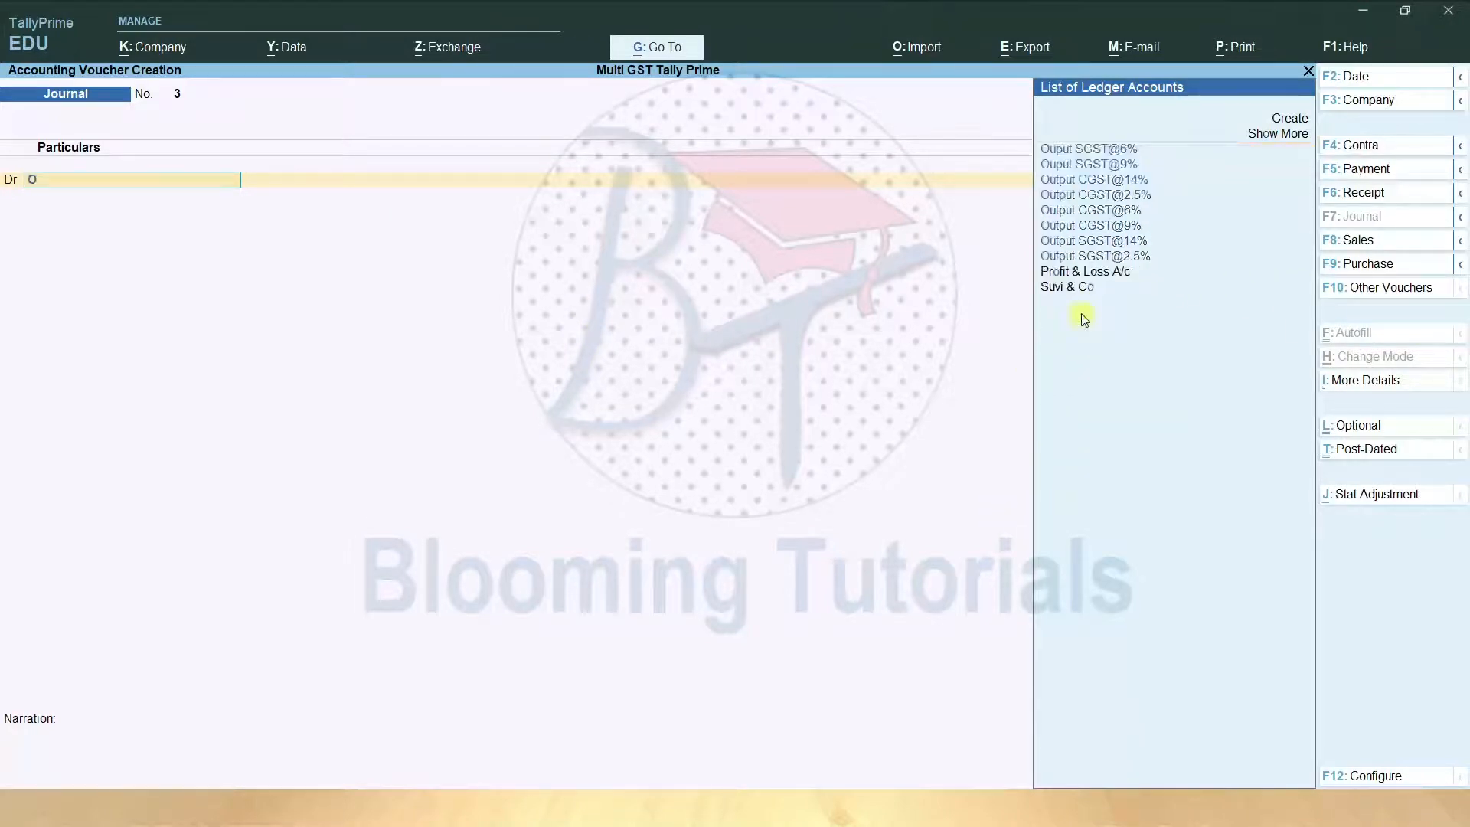
{"action": "double_click", "coordinate": [1139, 196]}
{"action": "type", "text": "40"}
{"action": "key", "text": "Return"}
{"action": "type", "text": "d"}
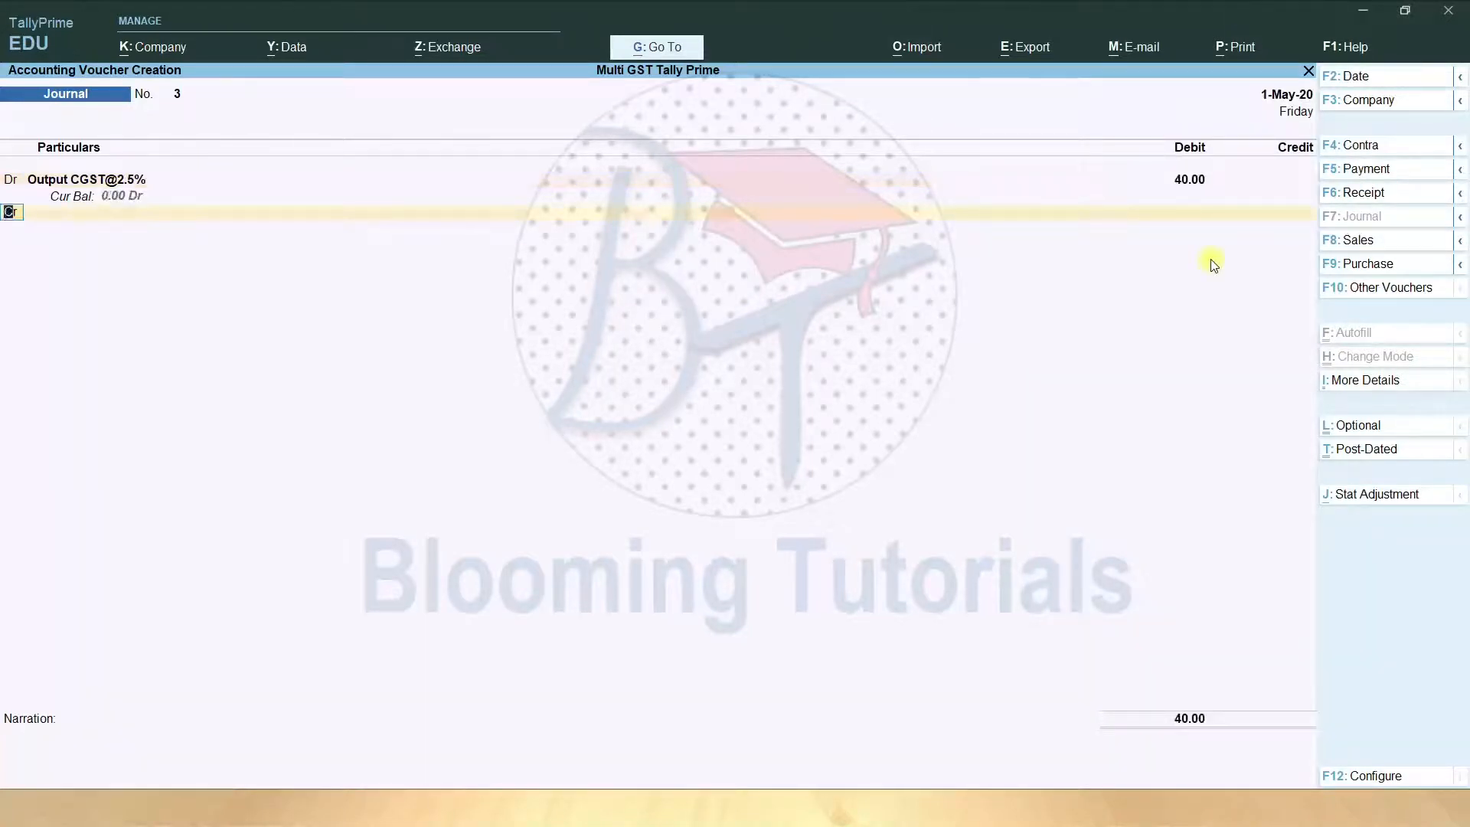
{"action": "key", "text": "Return"}
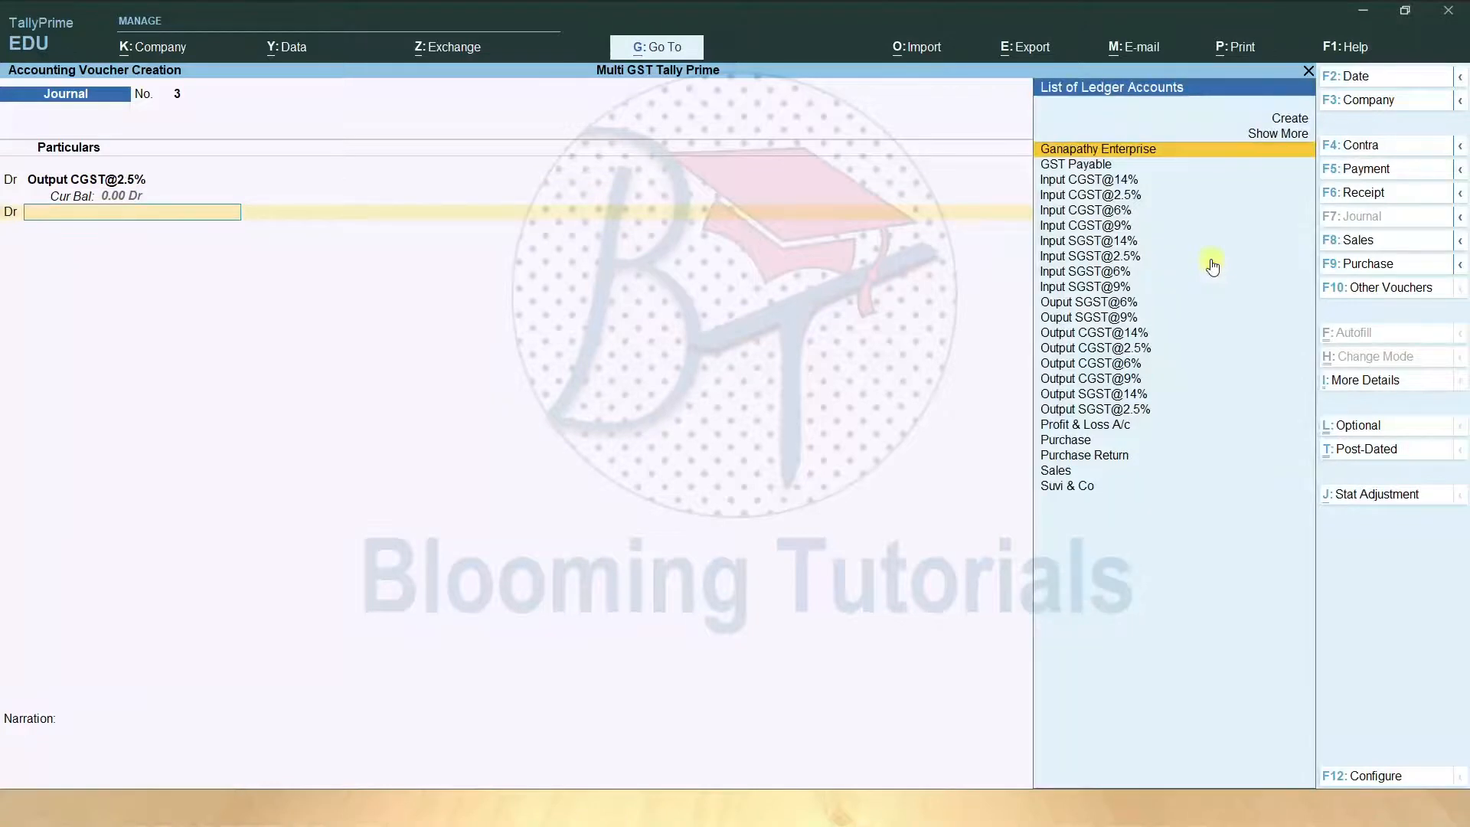
{"action": "type", "text": "Ou"}
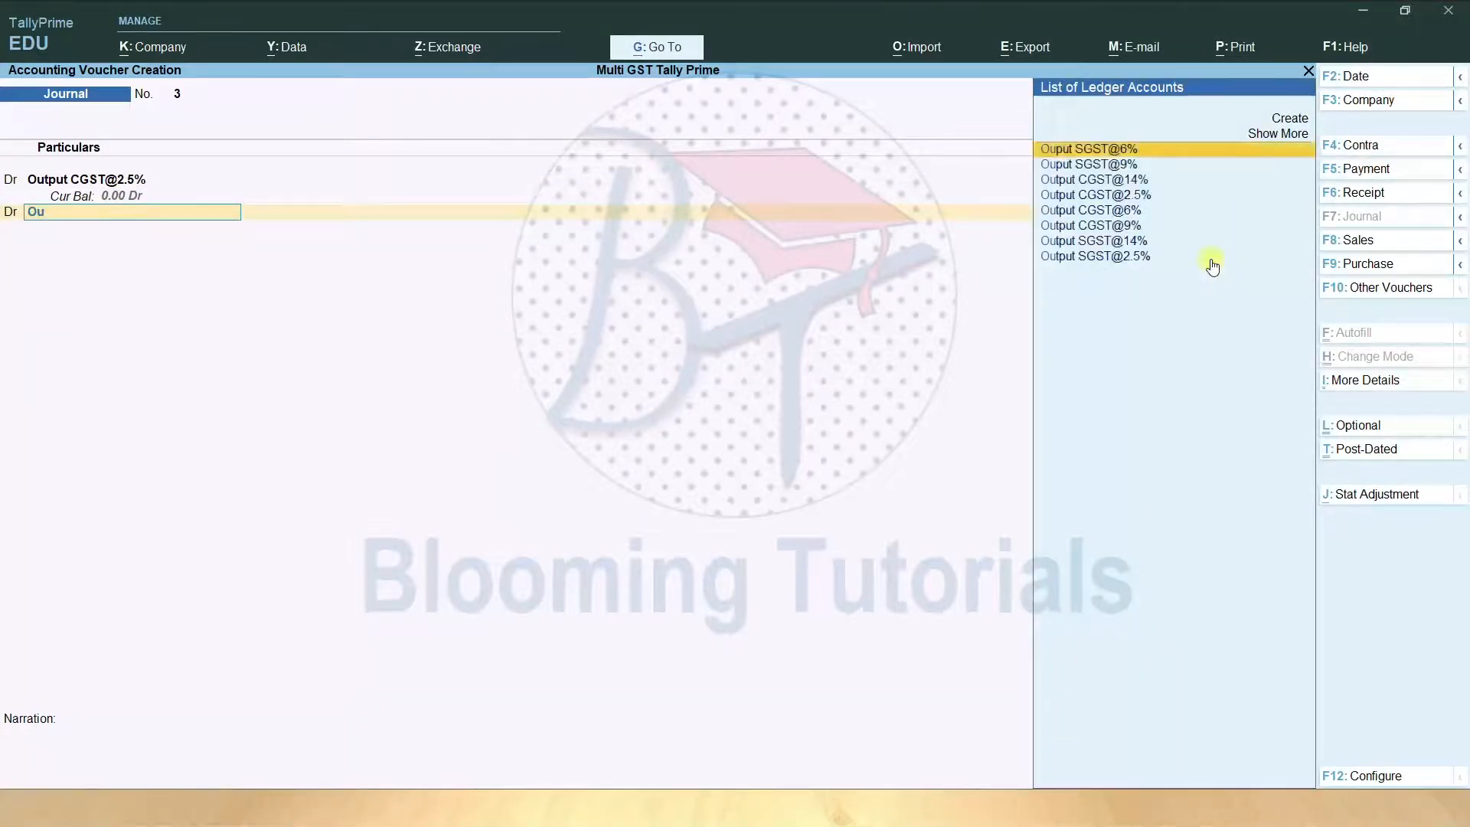
{"action": "key", "text": "Down"}
{"action": "key", "text": "Down"}
{"action": "key", "text": "Down"}
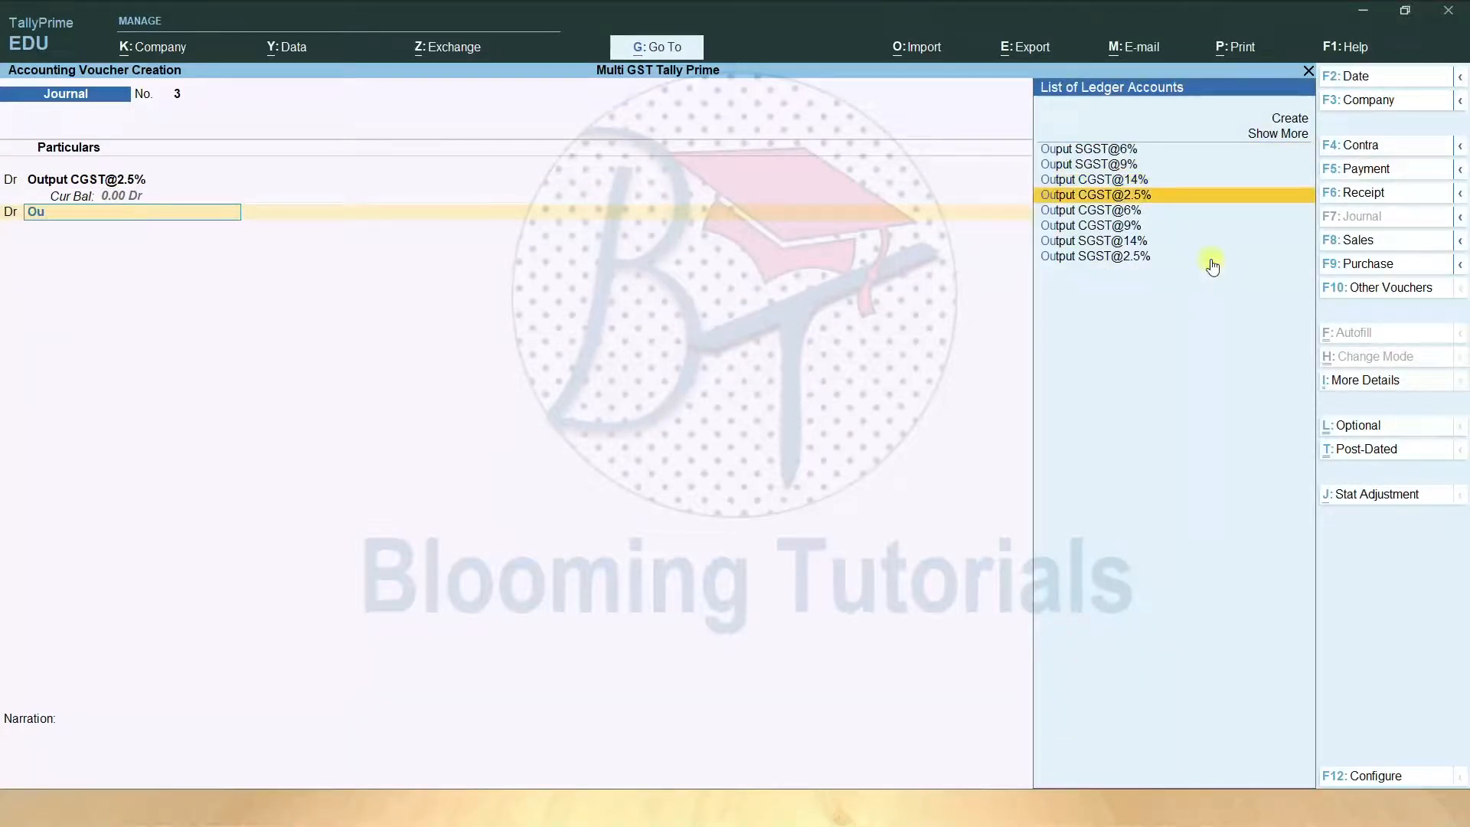
{"action": "key", "text": "Down"}
{"action": "key", "text": "Down"}
{"action": "key", "text": "Down"}
{"action": "key", "text": "Down"}
{"action": "key", "text": "Return"}
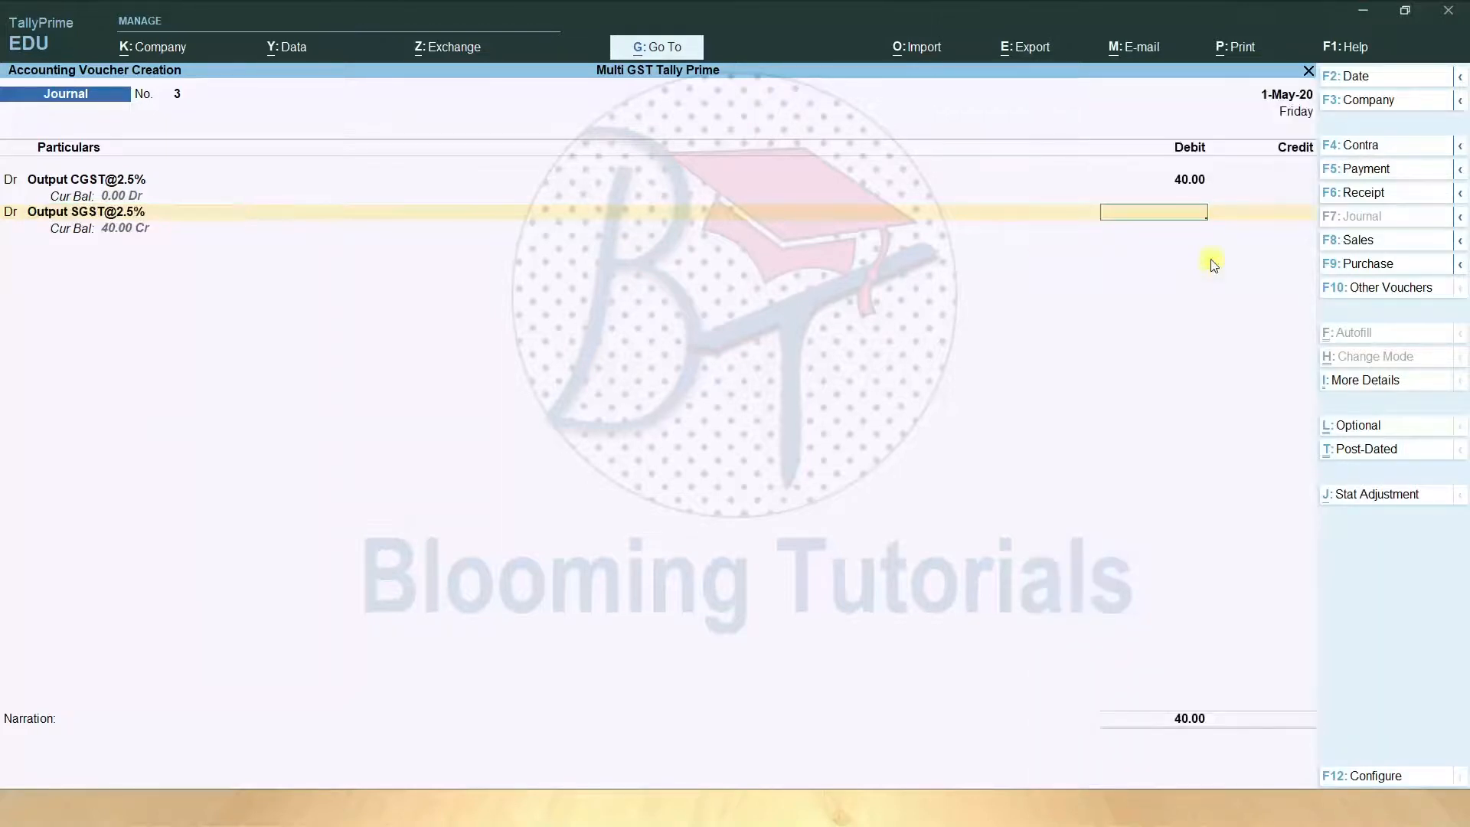
{"action": "type", "text": "40"}
{"action": "key", "text": "Return"}
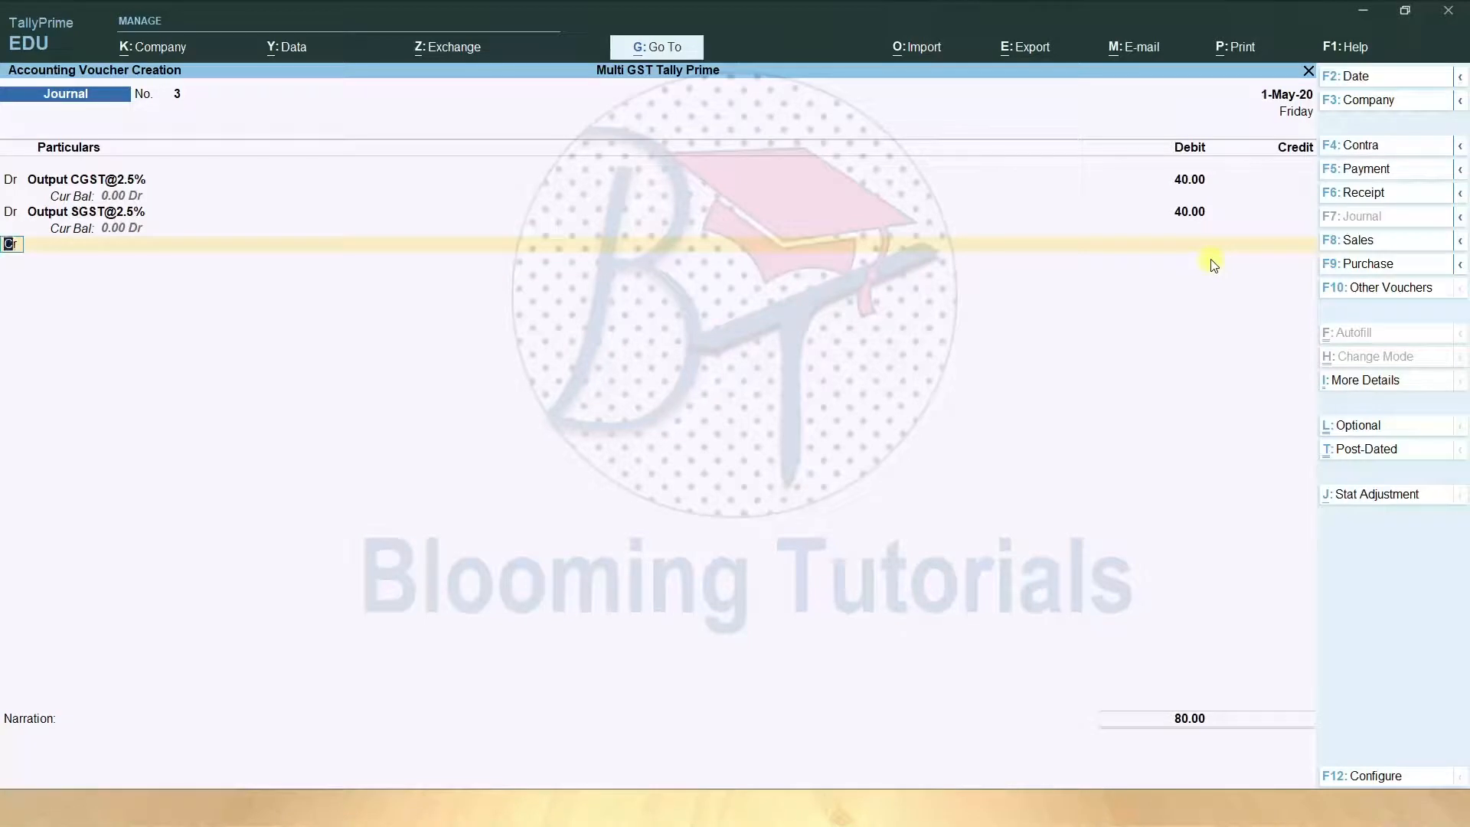
- Configure the voucher entry to use To/By instead of Cr/Dr
{"action": "key", "text": "F12"}
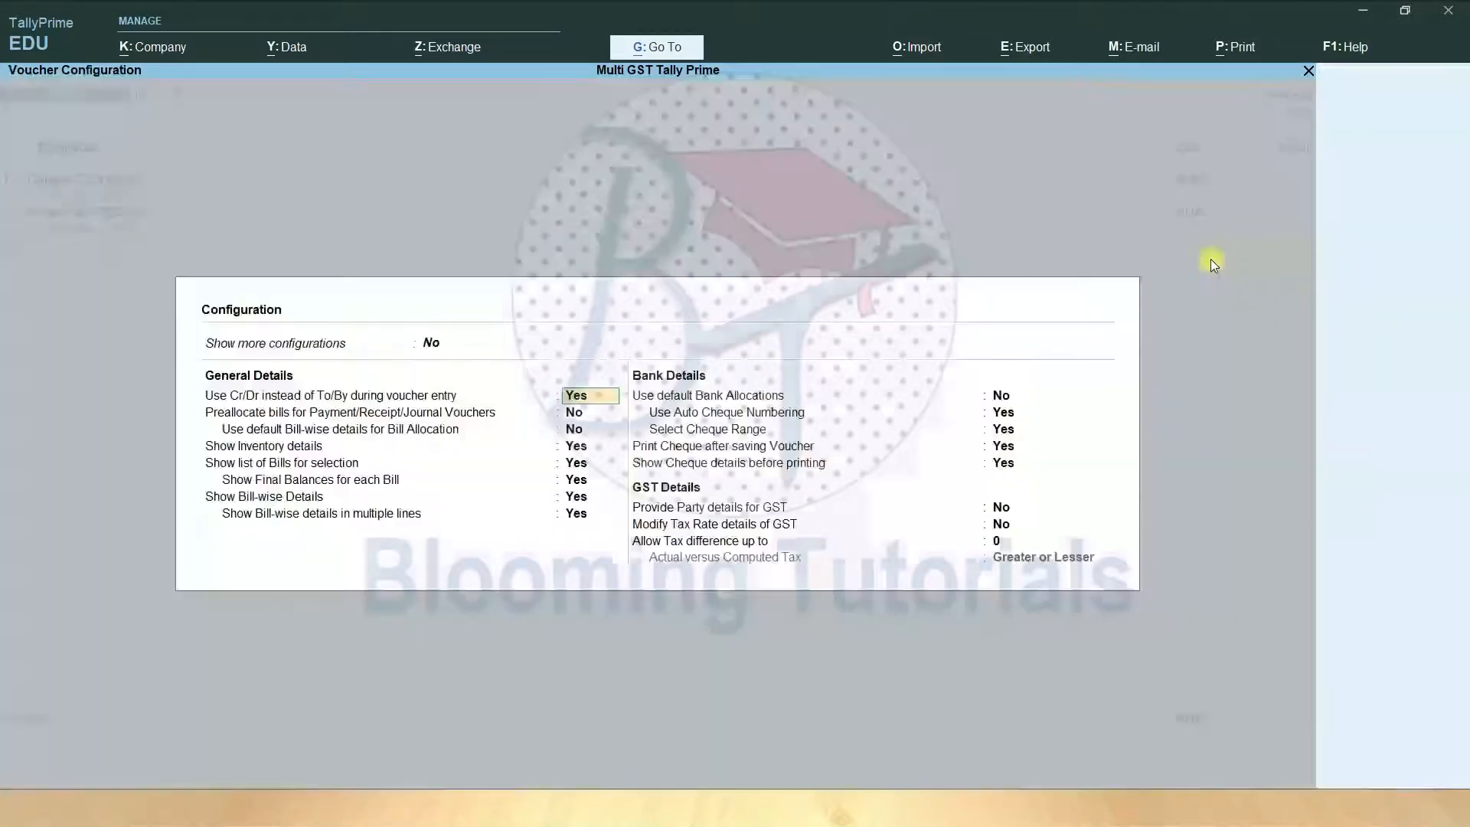
{"action": "key", "text": "n"}
{"action": "key", "text": "ctrl+a"}
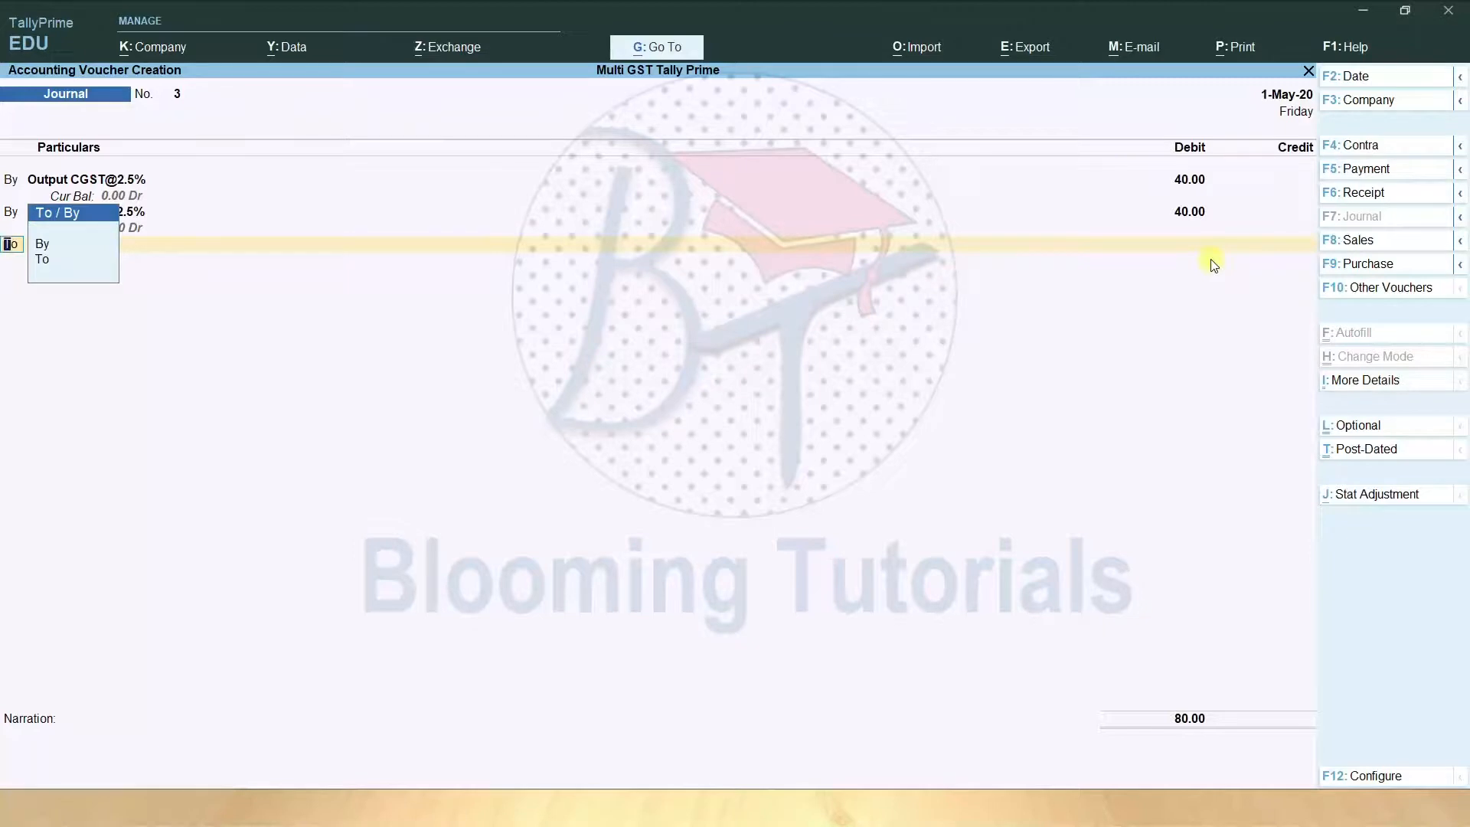
{"action": "key", "text": "Down"}
{"action": "key", "text": "Down"}
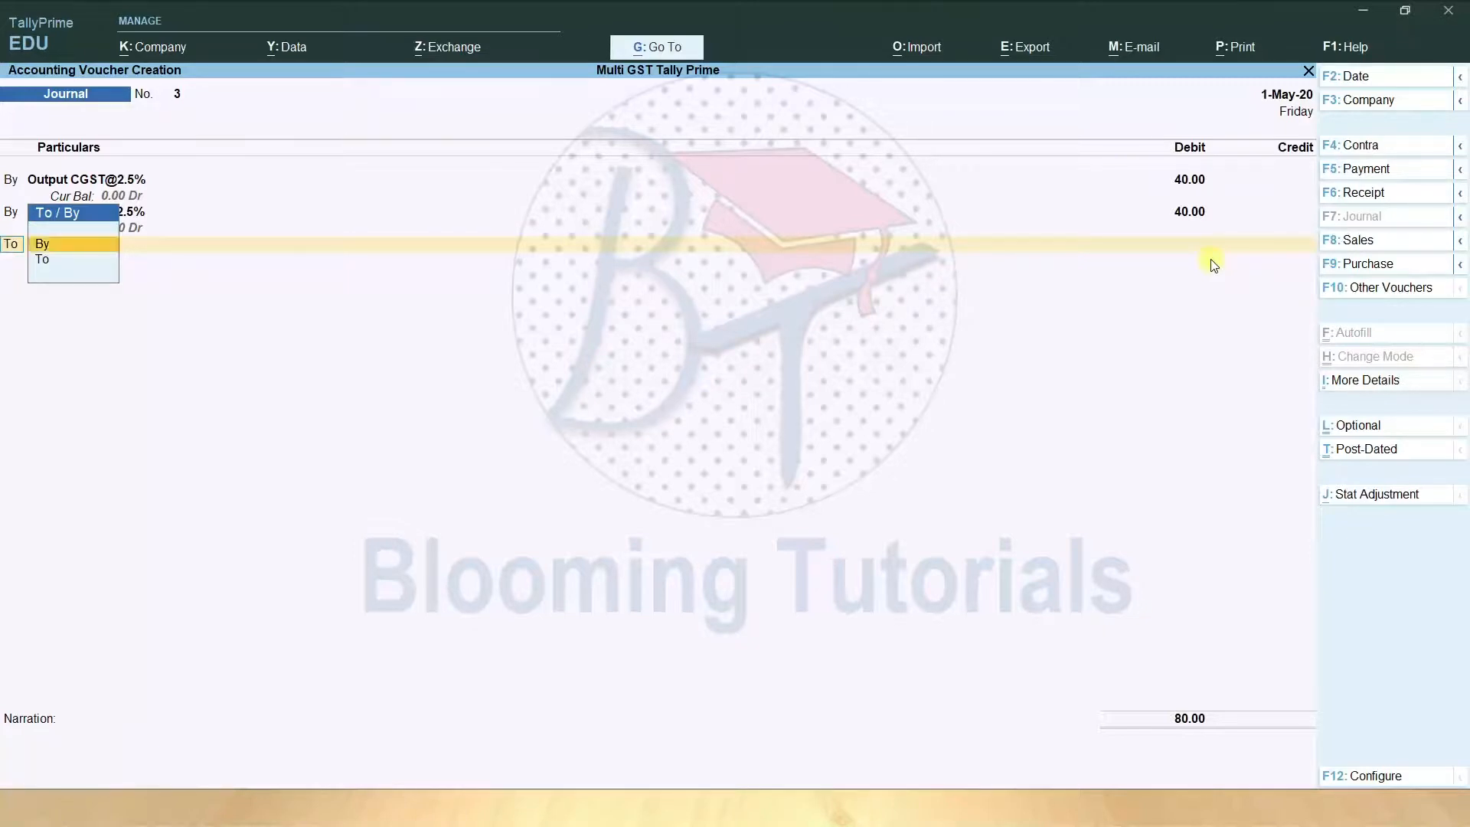
{"action": "key", "text": "Return"}
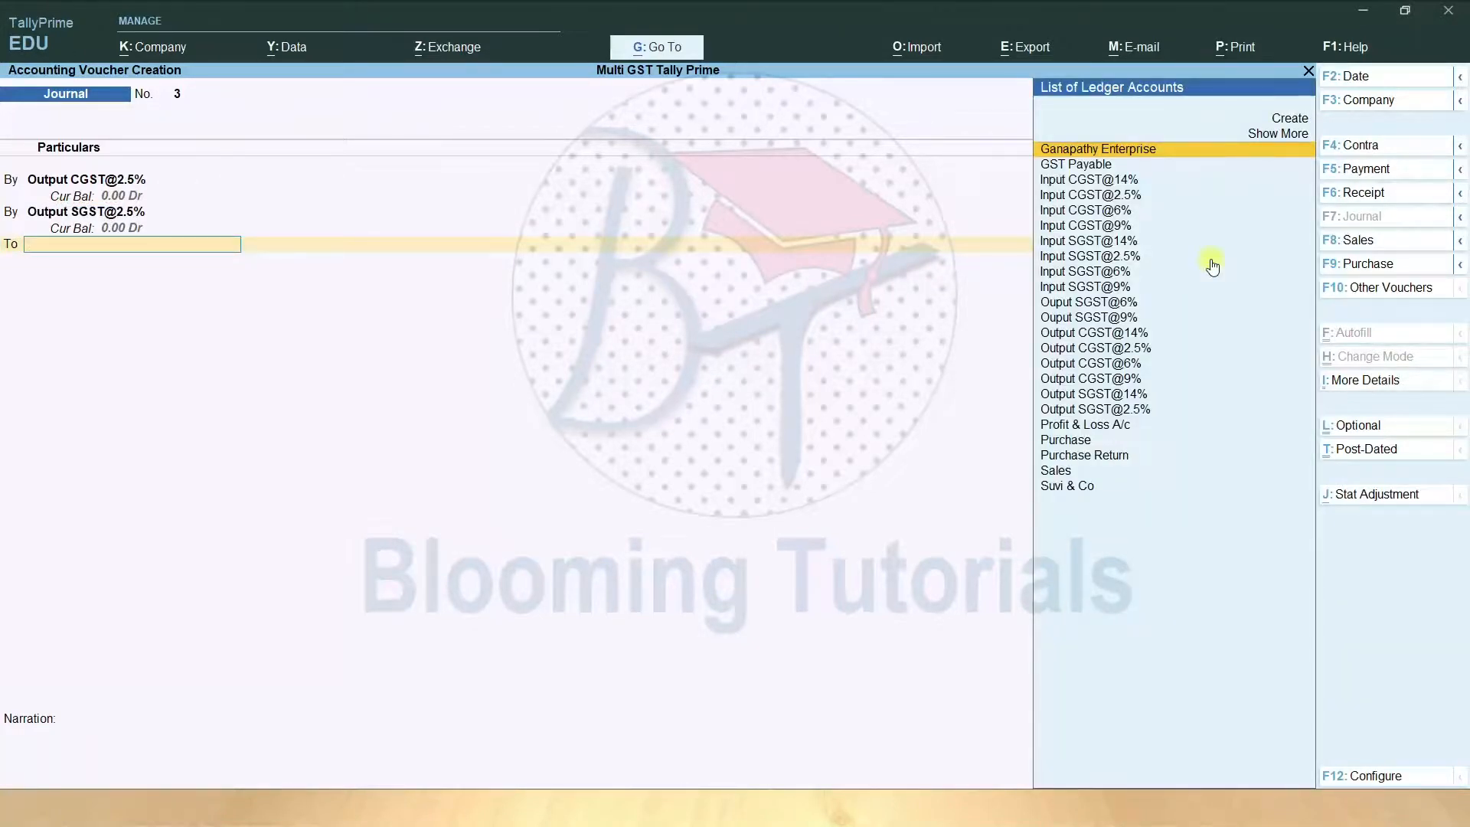
{"action": "type", "text": "I"}
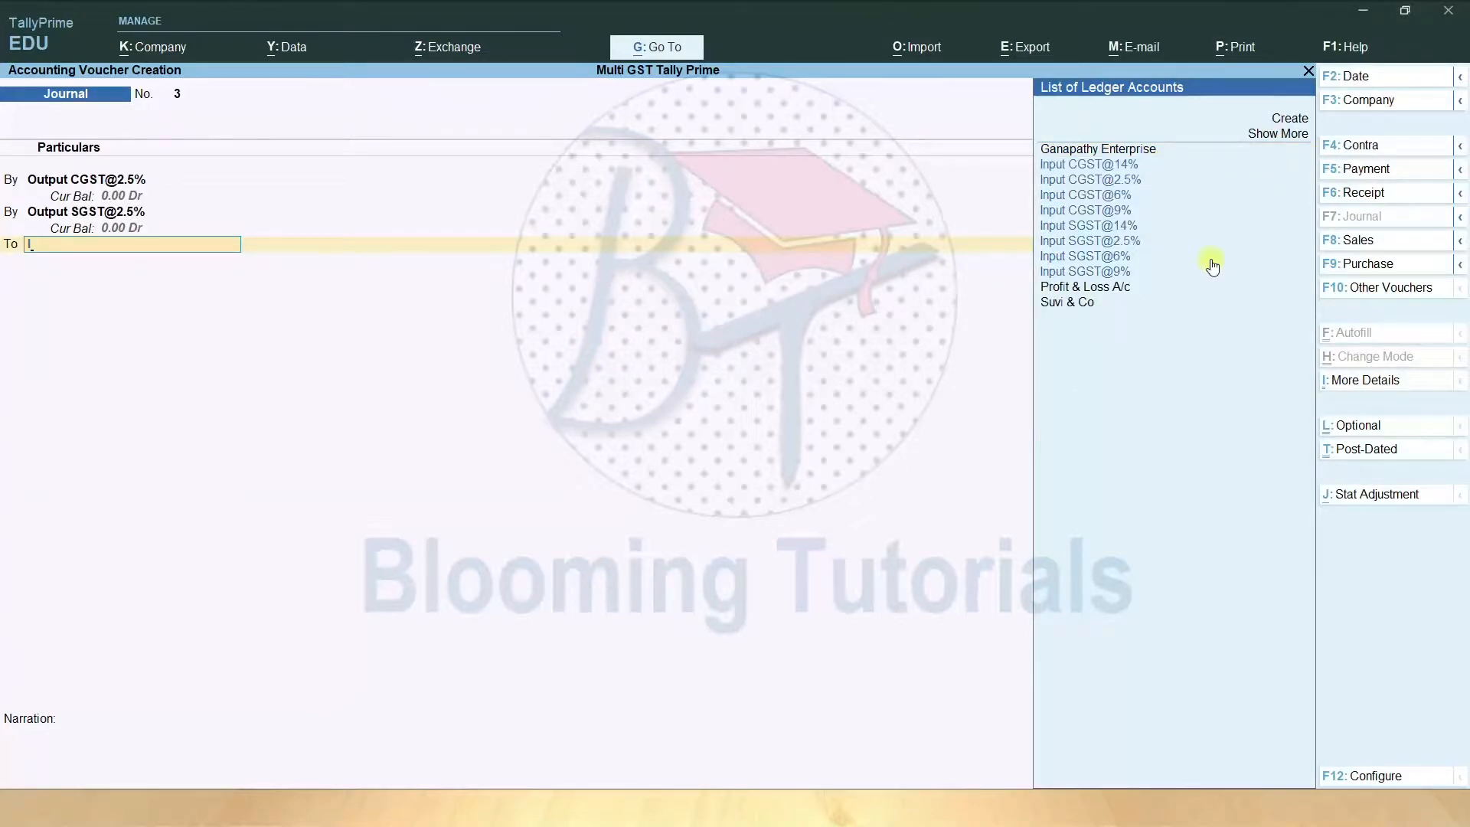
{"action": "key", "text": "Down"}
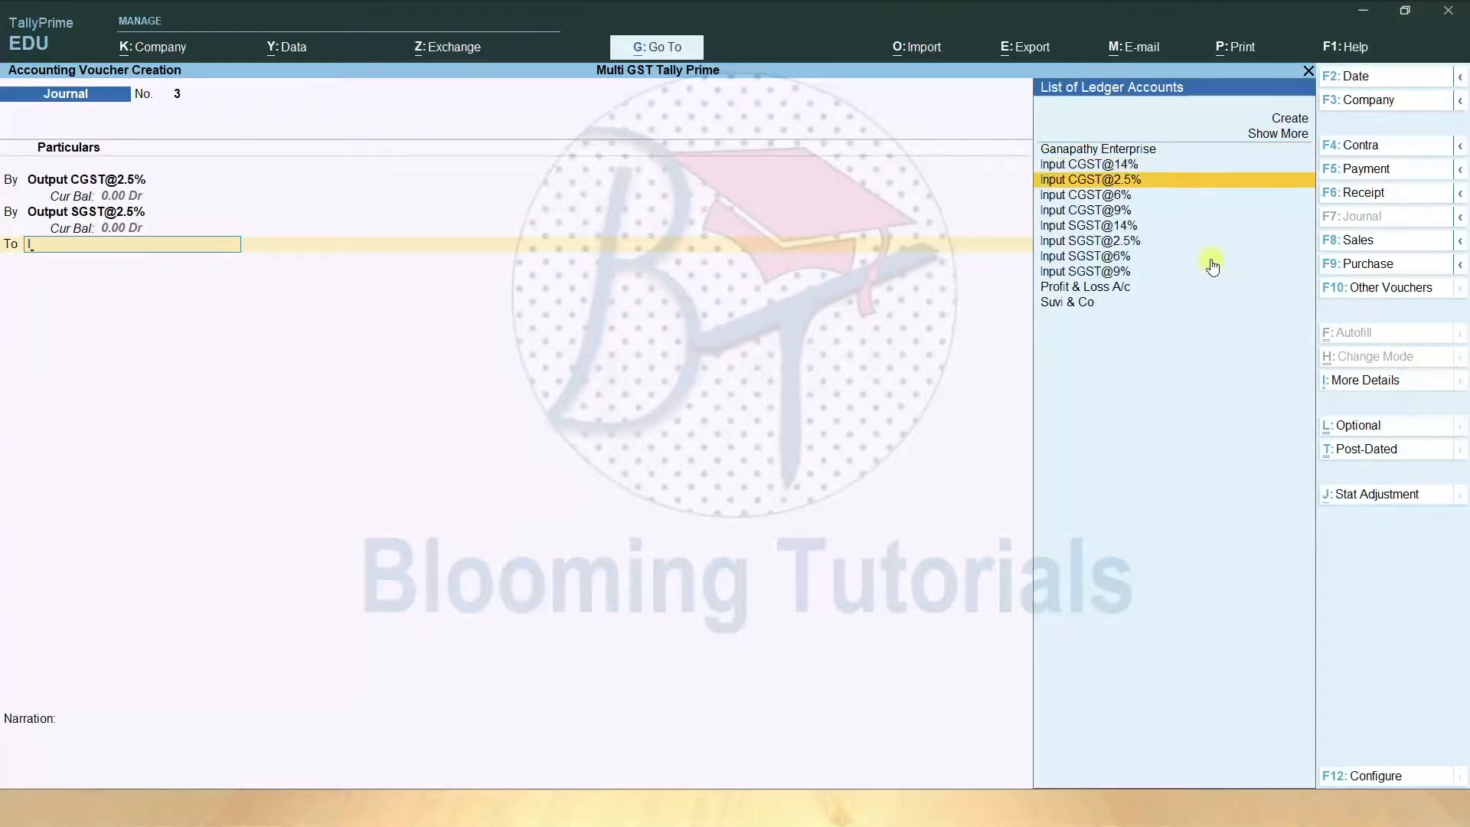
{"action": "key", "text": "Return"}
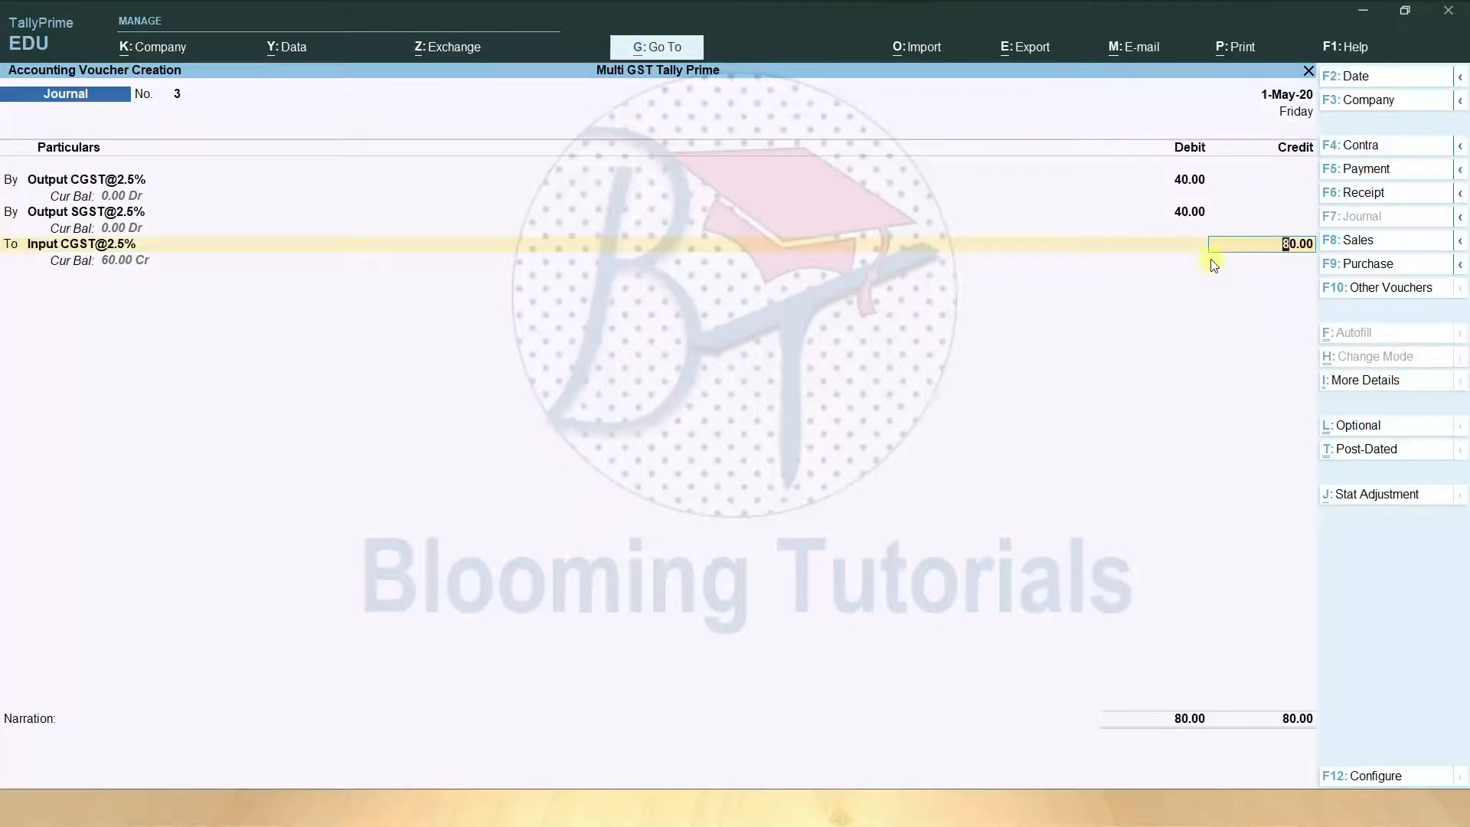
{"action": "type", "text": "20"}
{"action": "key", "text": "Return"}
{"action": "key", "text": "Return"}
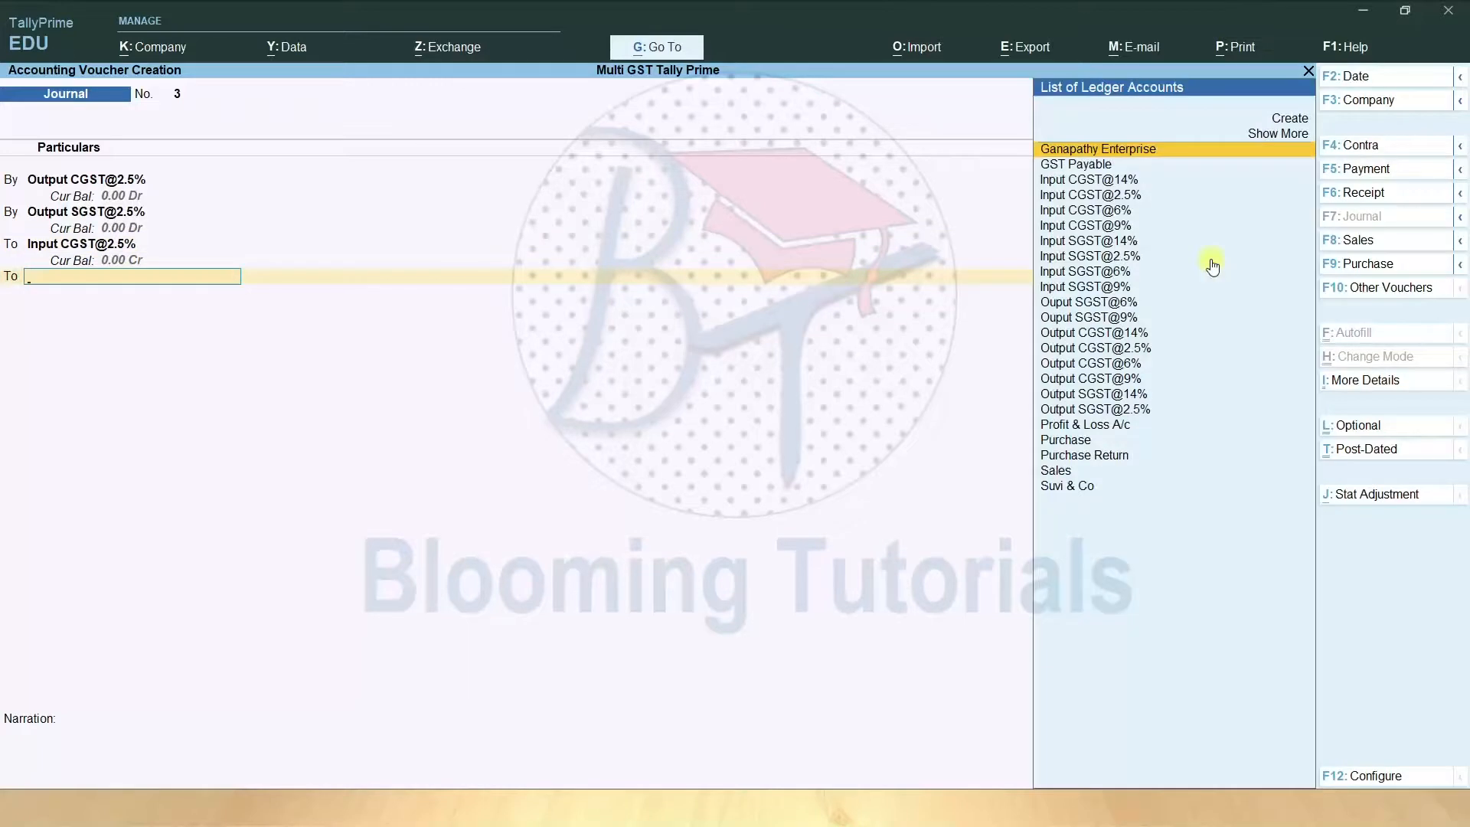
{"action": "type", "text": "I"}
{"action": "key", "text": "Down"}
{"action": "key", "text": "Down"}
{"action": "key", "text": "Down"}
{"action": "key", "text": "Down"}
{"action": "key", "text": "Down"}
{"action": "key", "text": "Down"}
{"action": "key", "text": "Return"}
{"action": "type", "text": "20"}
{"action": "key", "text": "Return"}
- Credit the balancing 40 to GST Payable and save the 2.5% GST set-off journal voucher
{"action": "key", "text": "Return"}
{"action": "key", "text": "Down"}
{"action": "key", "text": "Return"}
{"action": "key", "text": "Return"}
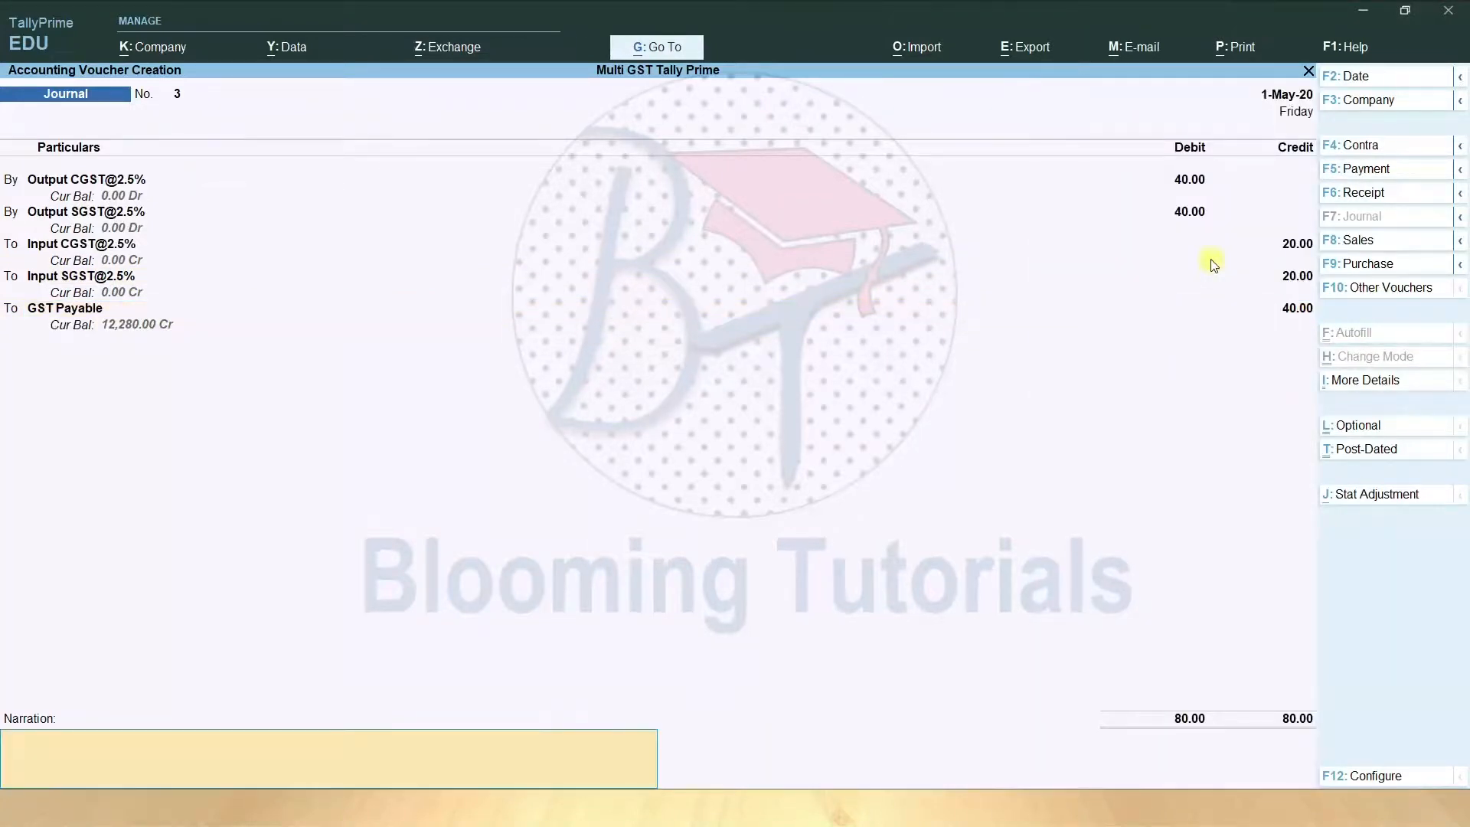
{"action": "key", "text": "Return"}
{"action": "key", "text": "Return"}
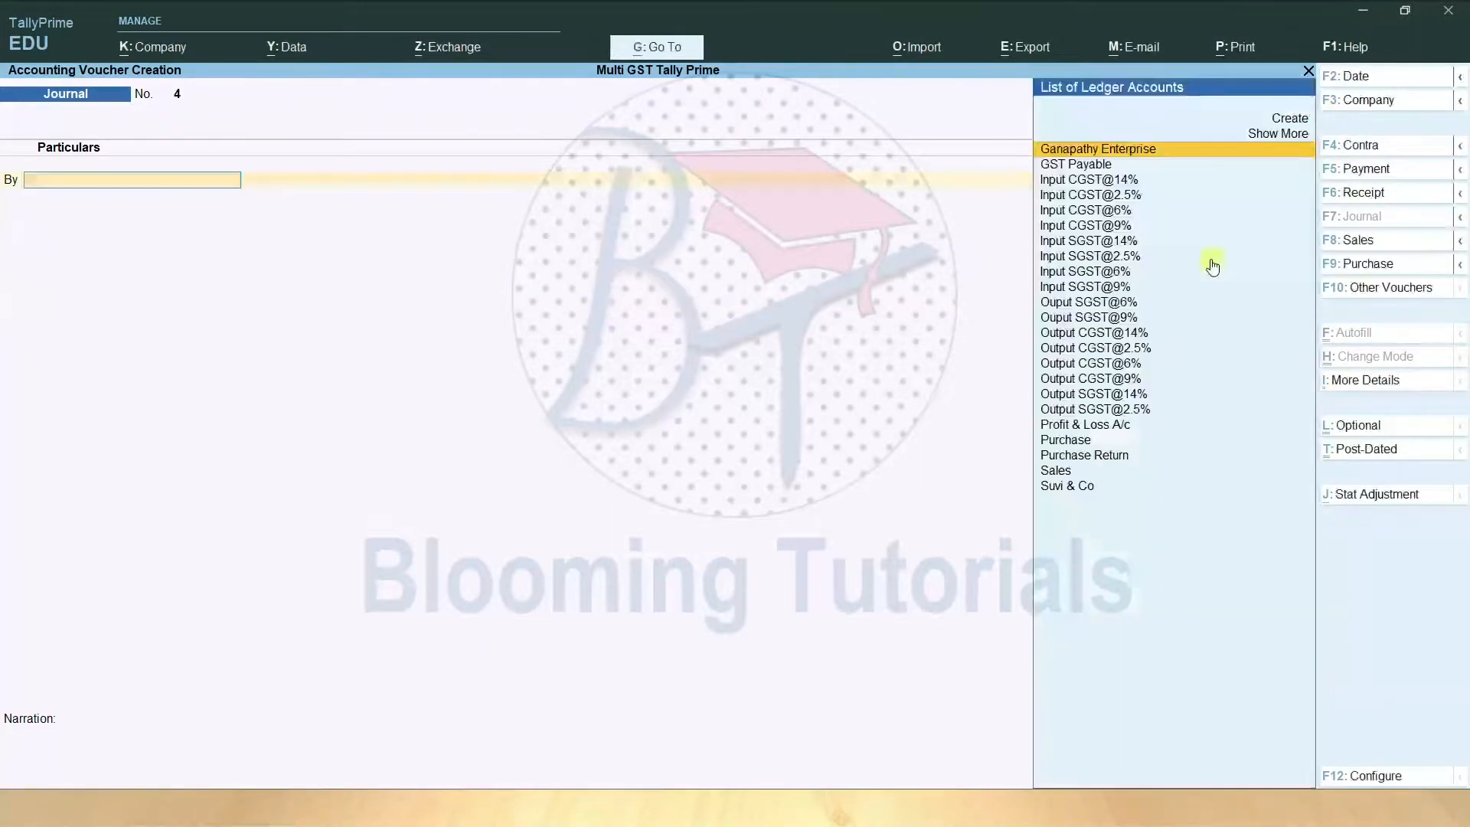
- Check the Duties & Taxes and GST Payable balances in the detailed Balance Sheet, and return to journal voucher entry
{"action": "left_click", "coordinate": [668, 47]}
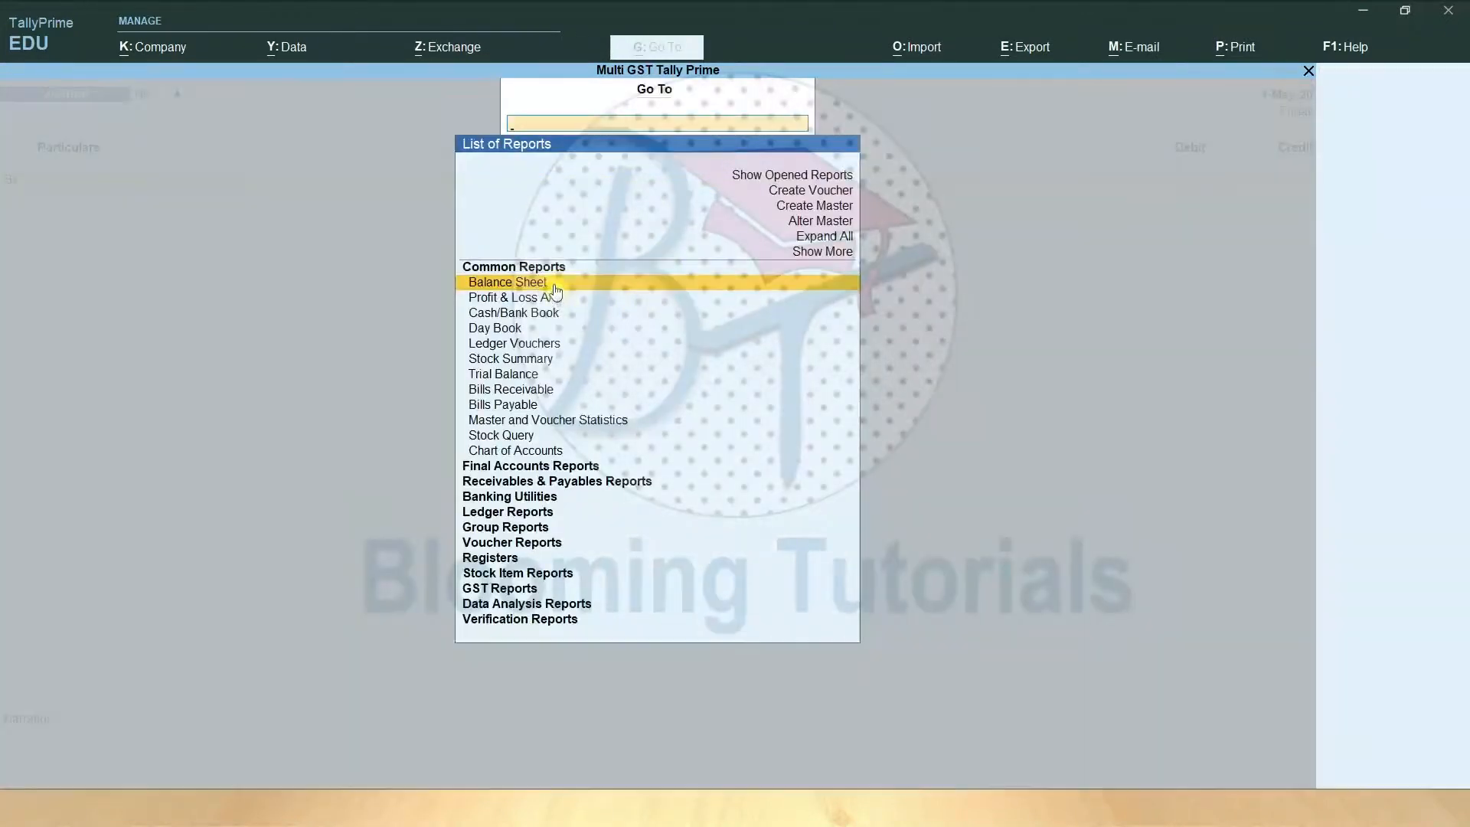
{"action": "left_click", "coordinate": [553, 283]}
{"action": "key", "text": "alt+F5"}
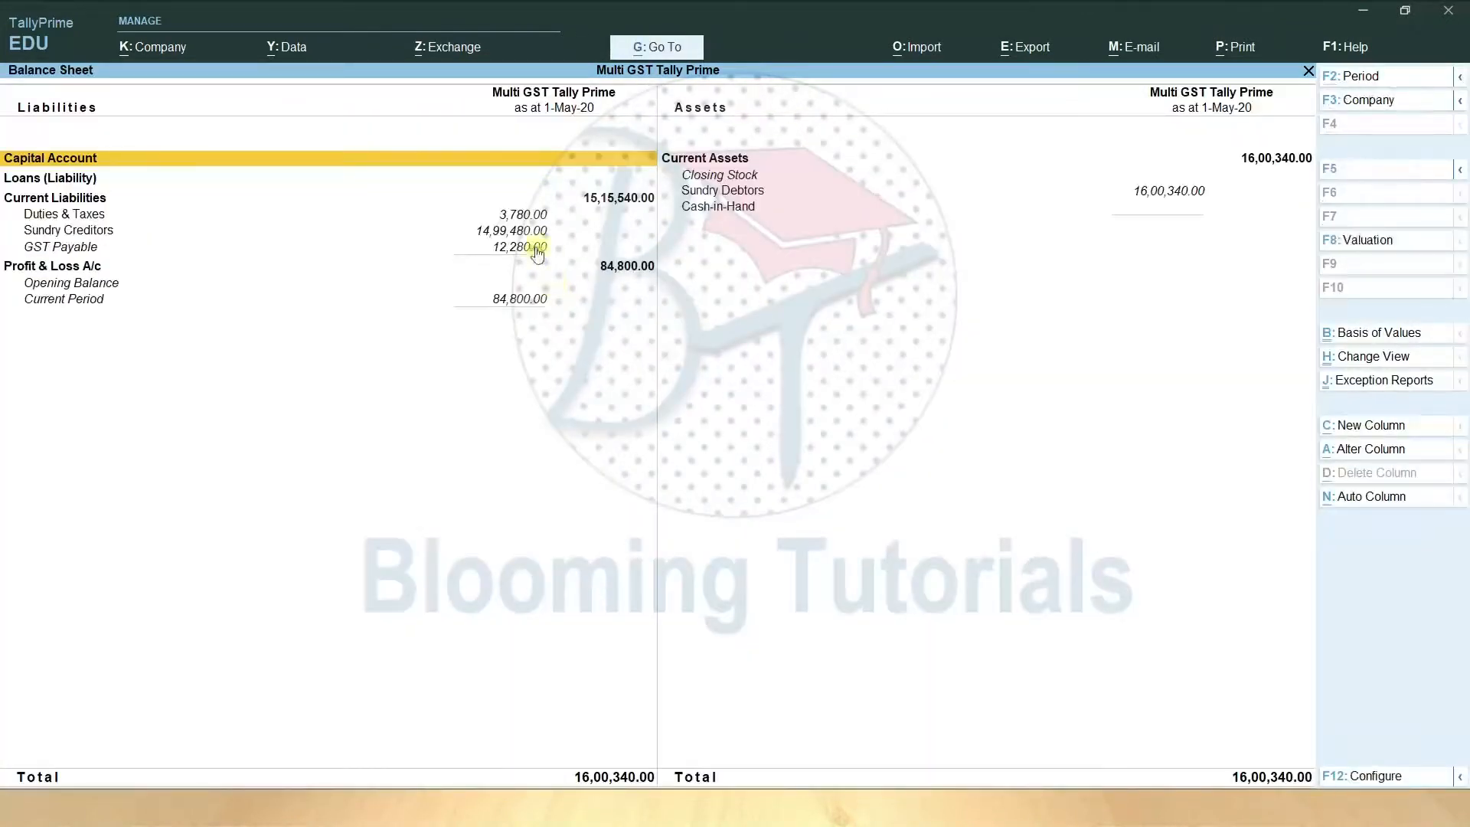
{"action": "left_click", "coordinate": [525, 217]}
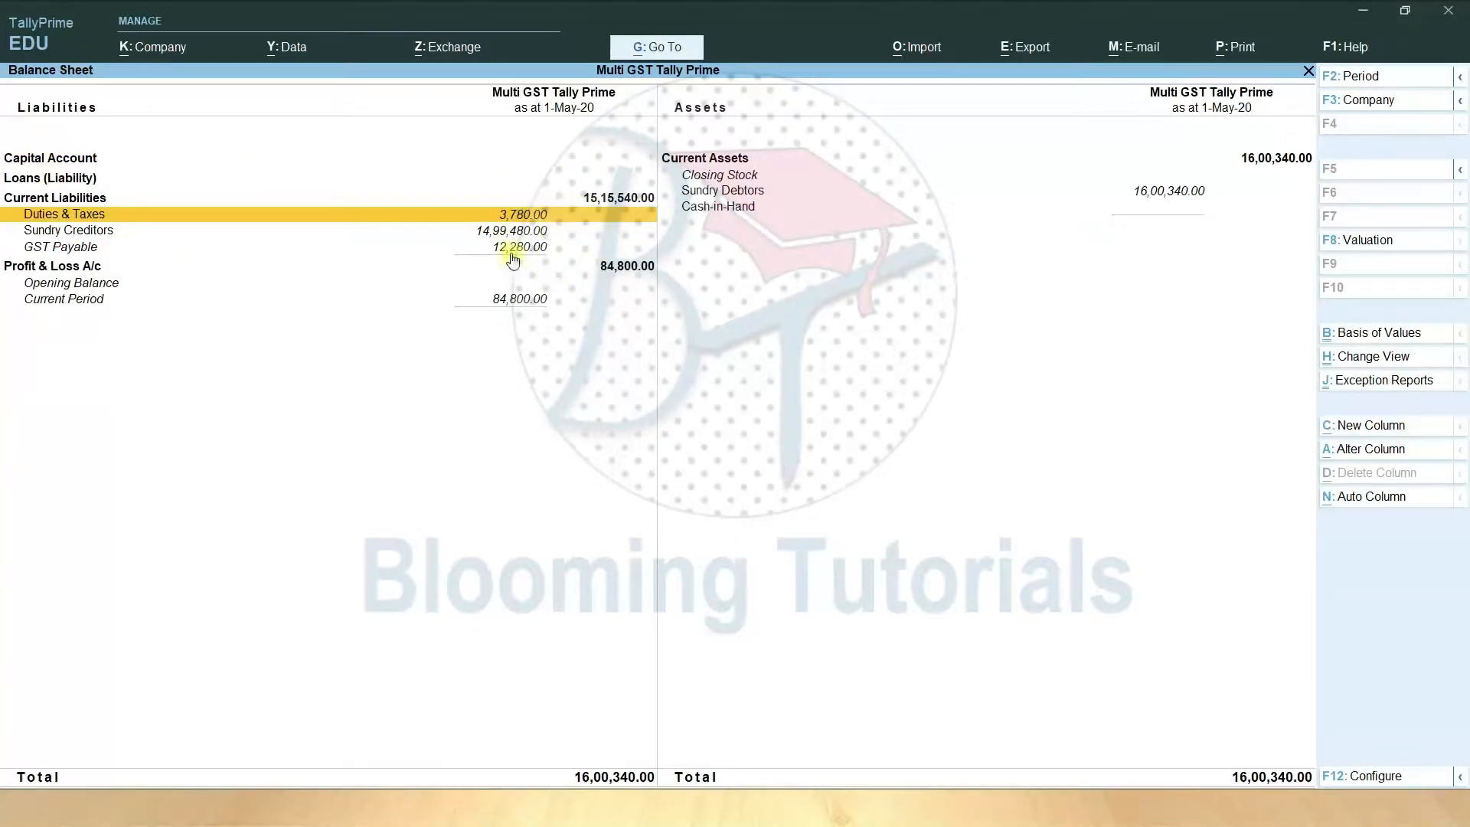
{"action": "key", "text": "Escape"}
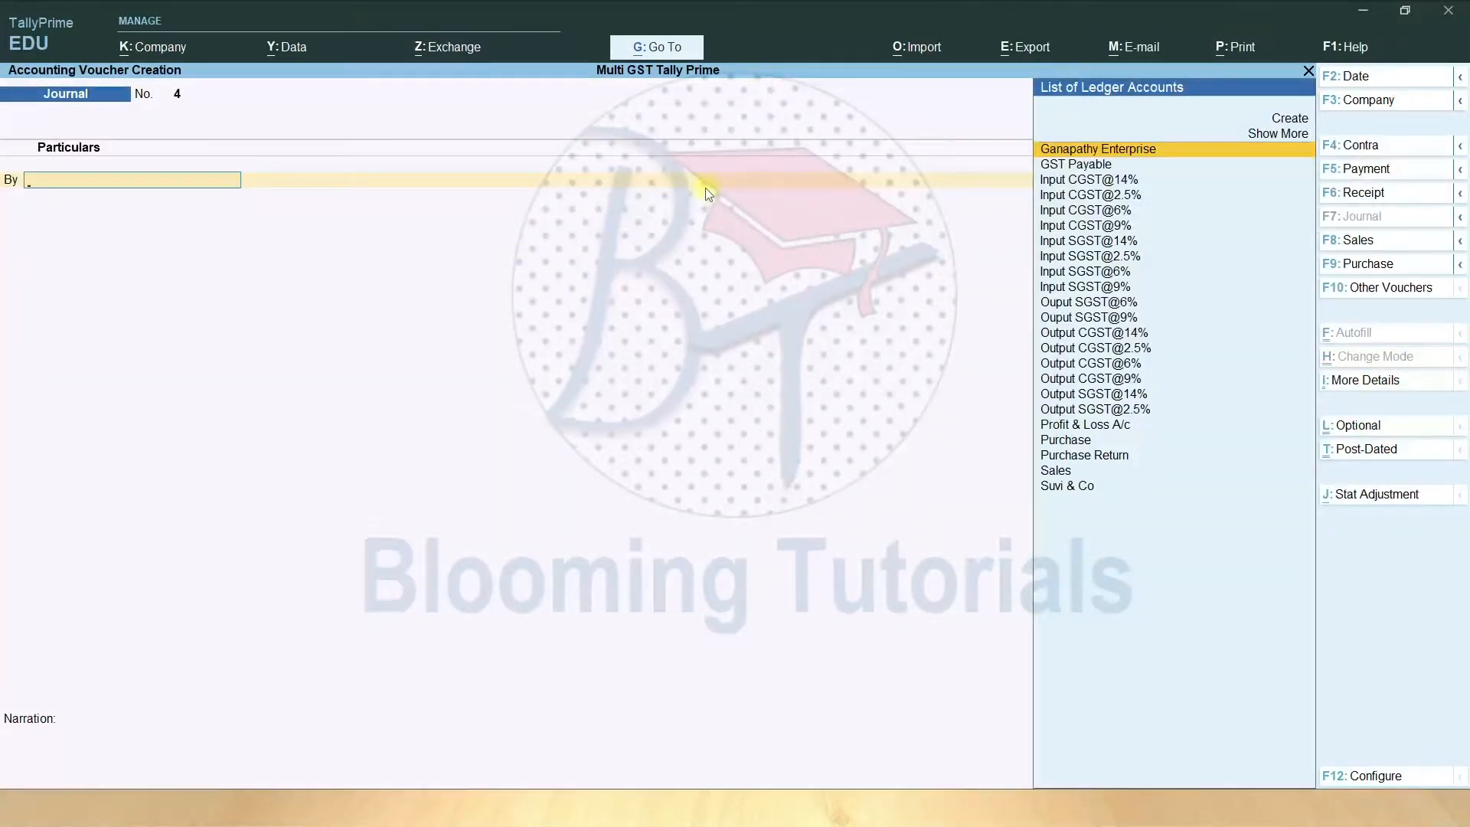
- Debit Output CGST@14% with 8,190 in the new journal voucher
{"action": "type", "text": "O"}
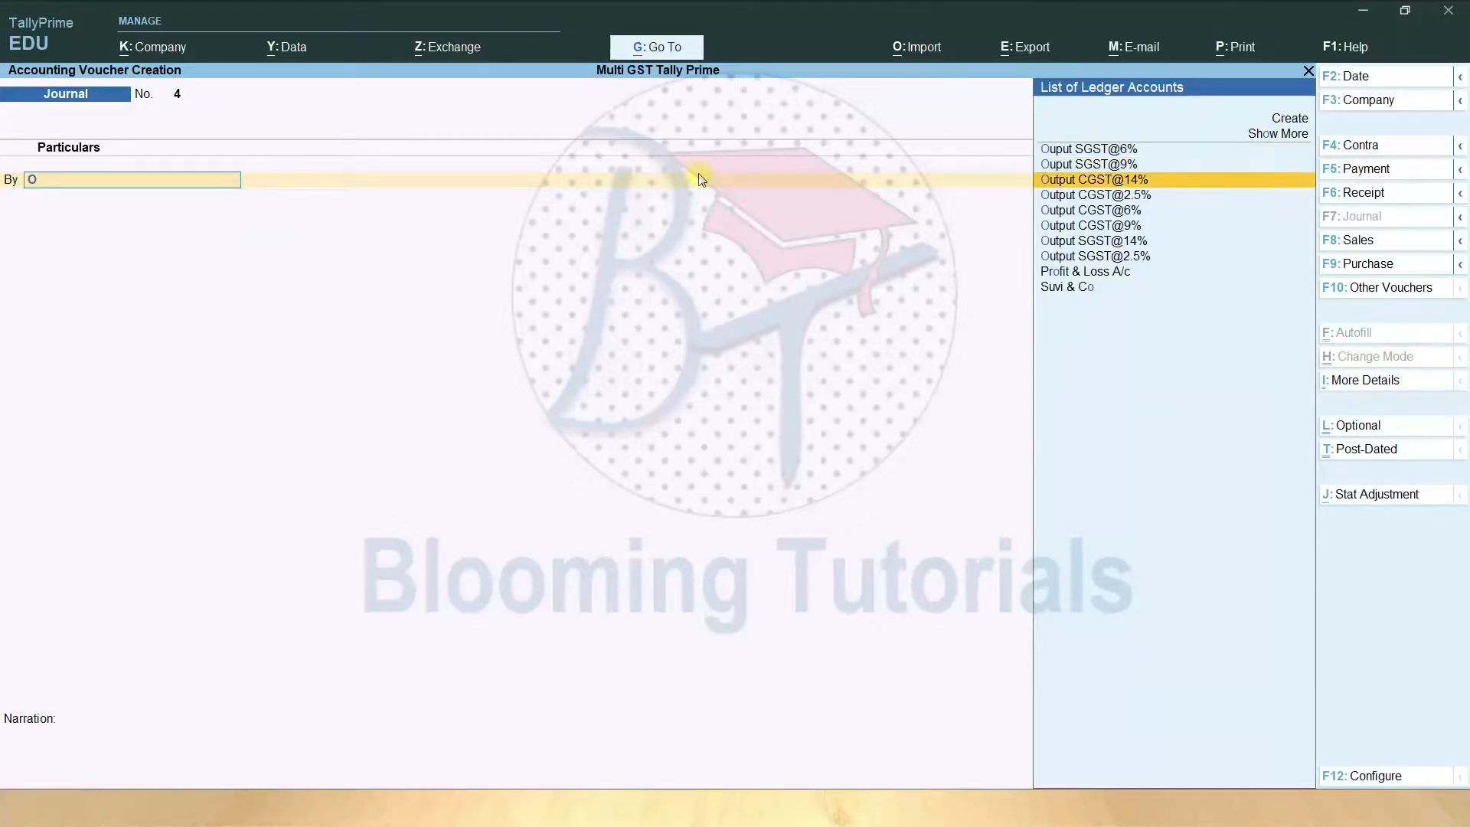
{"action": "key", "text": "Return"}
{"action": "type", "text": "8,190"}
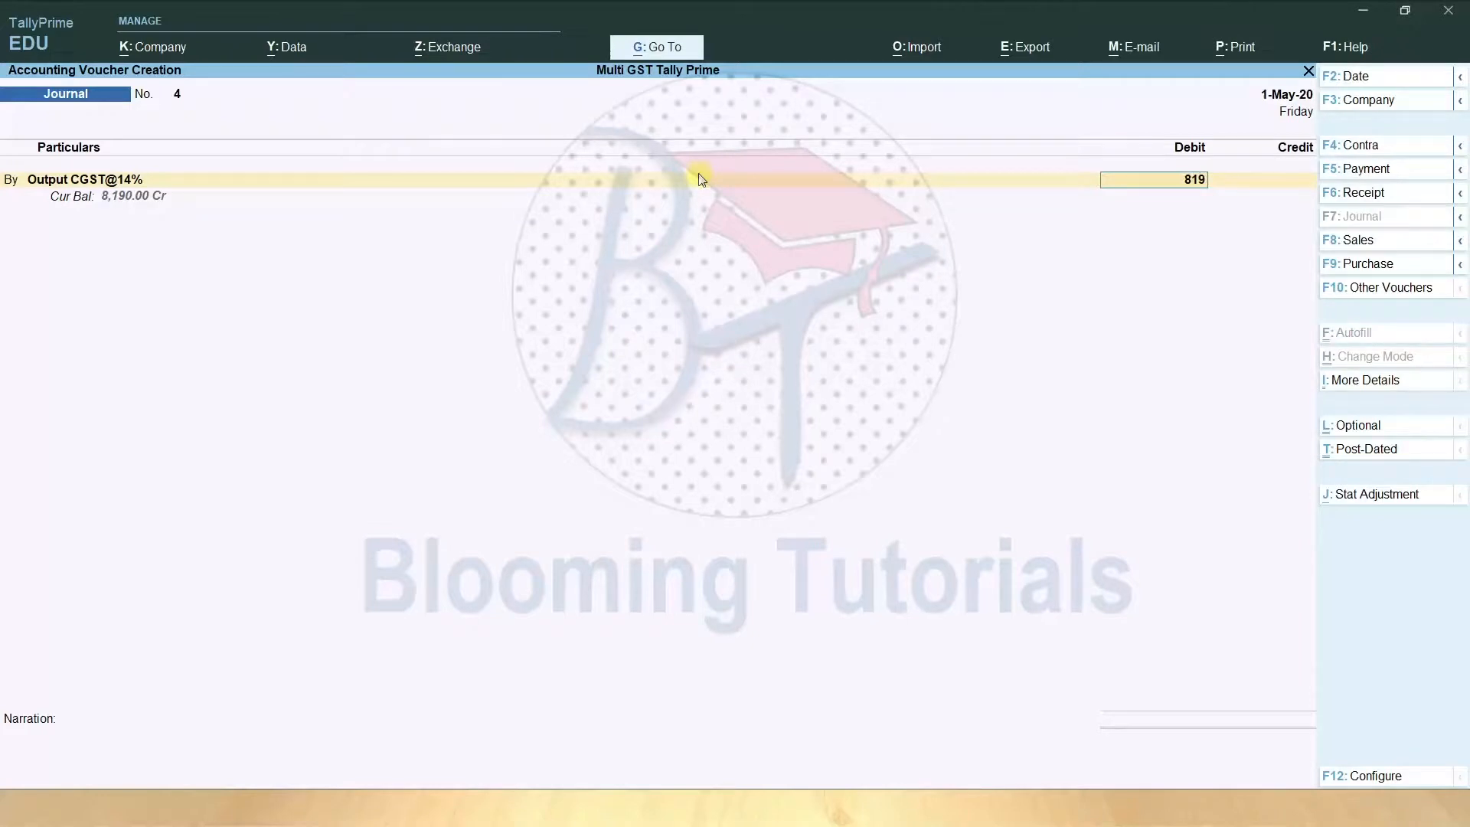
{"action": "key", "text": "Return"}
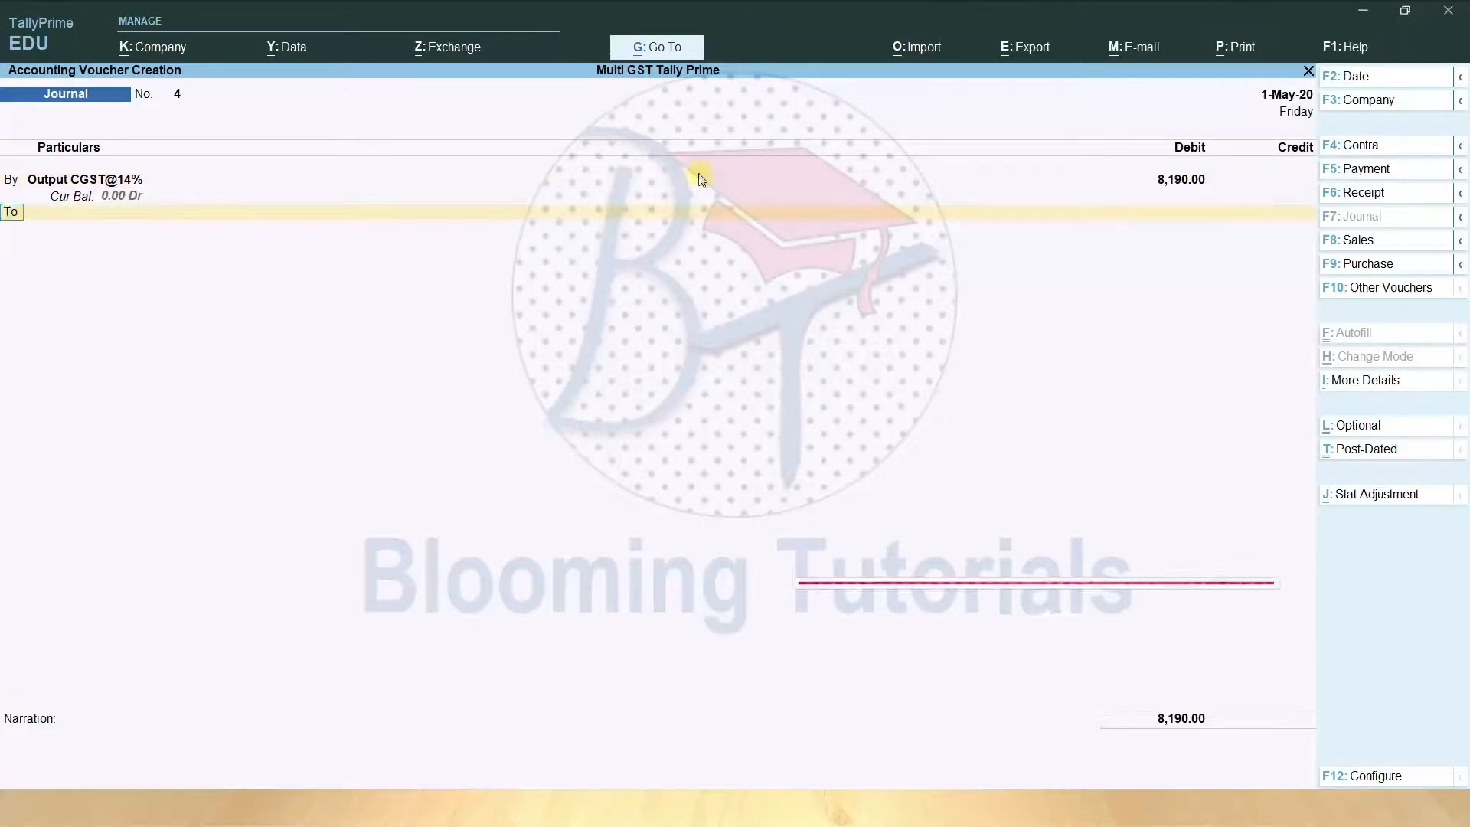
- Debit Output SGST@14% with 8,190 as the second debit line of the voucher
{"action": "key", "text": "b"}
{"action": "key", "text": "Return"}
{"action": "type", "text": "O"}
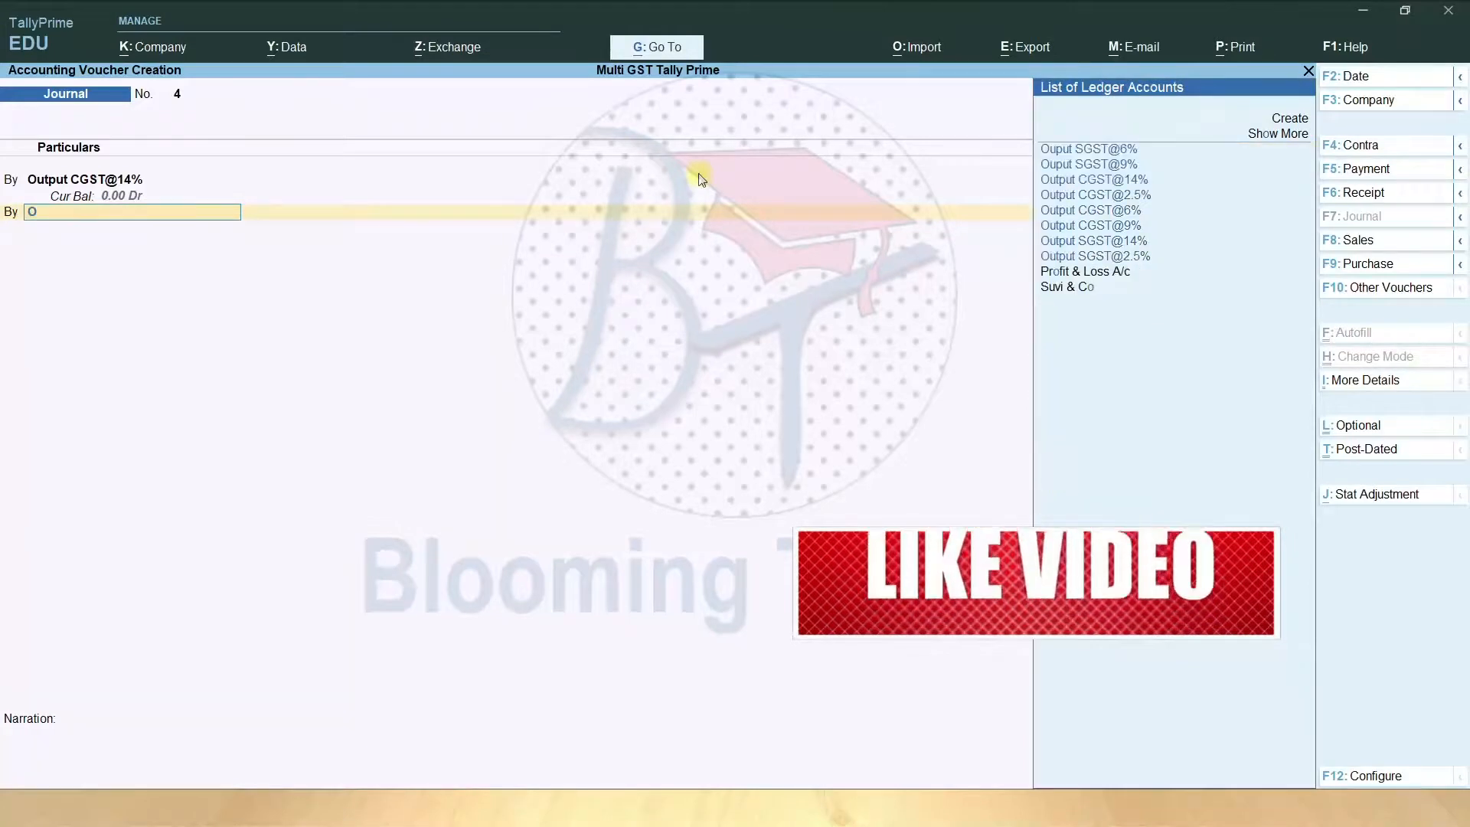
{"action": "key", "text": "Down"}
{"action": "key", "text": "Down"}
{"action": "key", "text": "Down"}
{"action": "key", "text": "Down"}
{"action": "key", "text": "Down"}
{"action": "key", "text": "Down"}
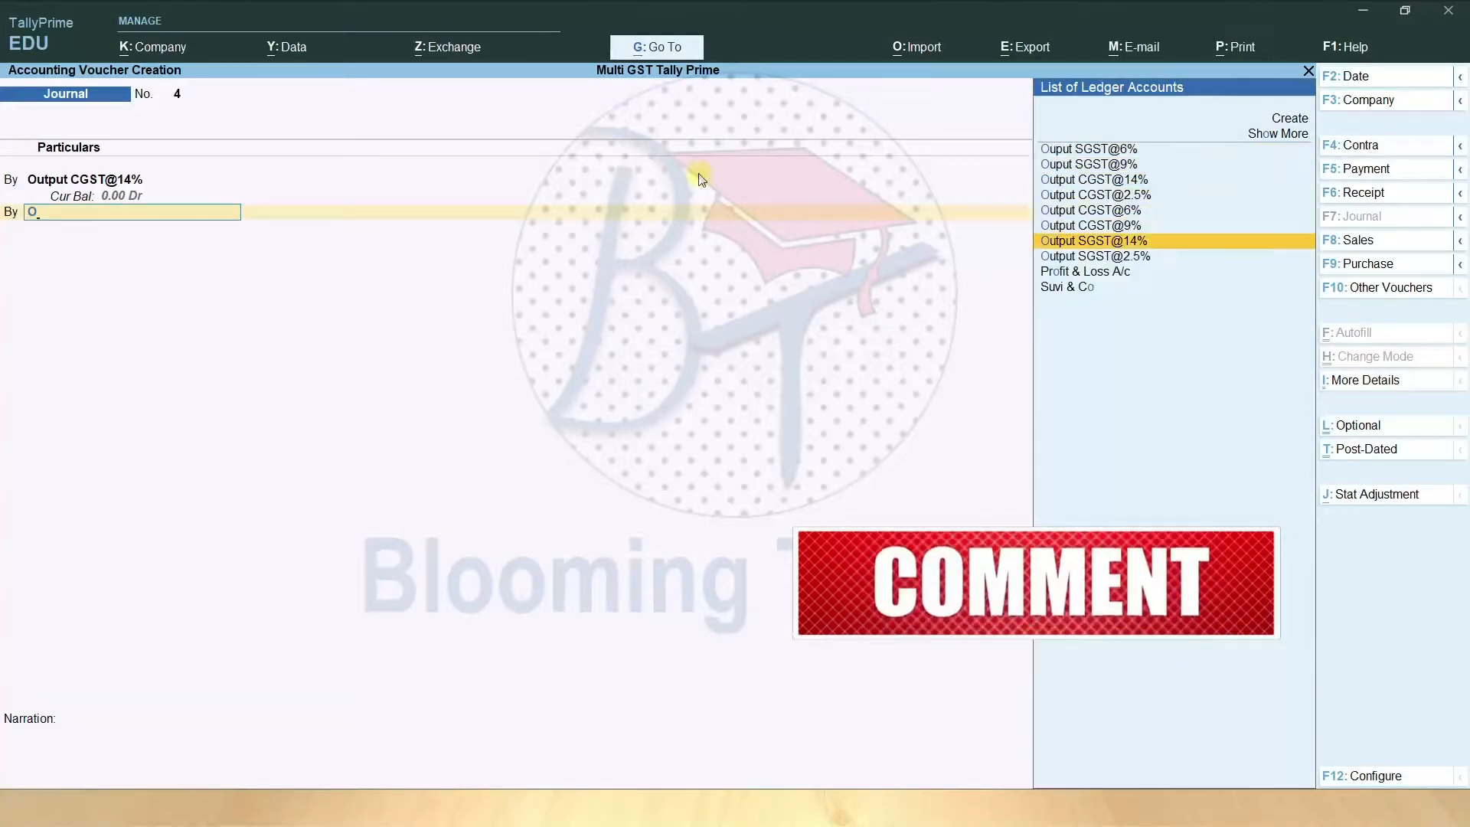
{"action": "key", "text": "Return"}
{"action": "type", "text": "190"}
{"action": "key", "text": "Return"}
- Credit Input CGST@14% with 6,300 in the journal voucher
{"action": "key", "text": "Return"}
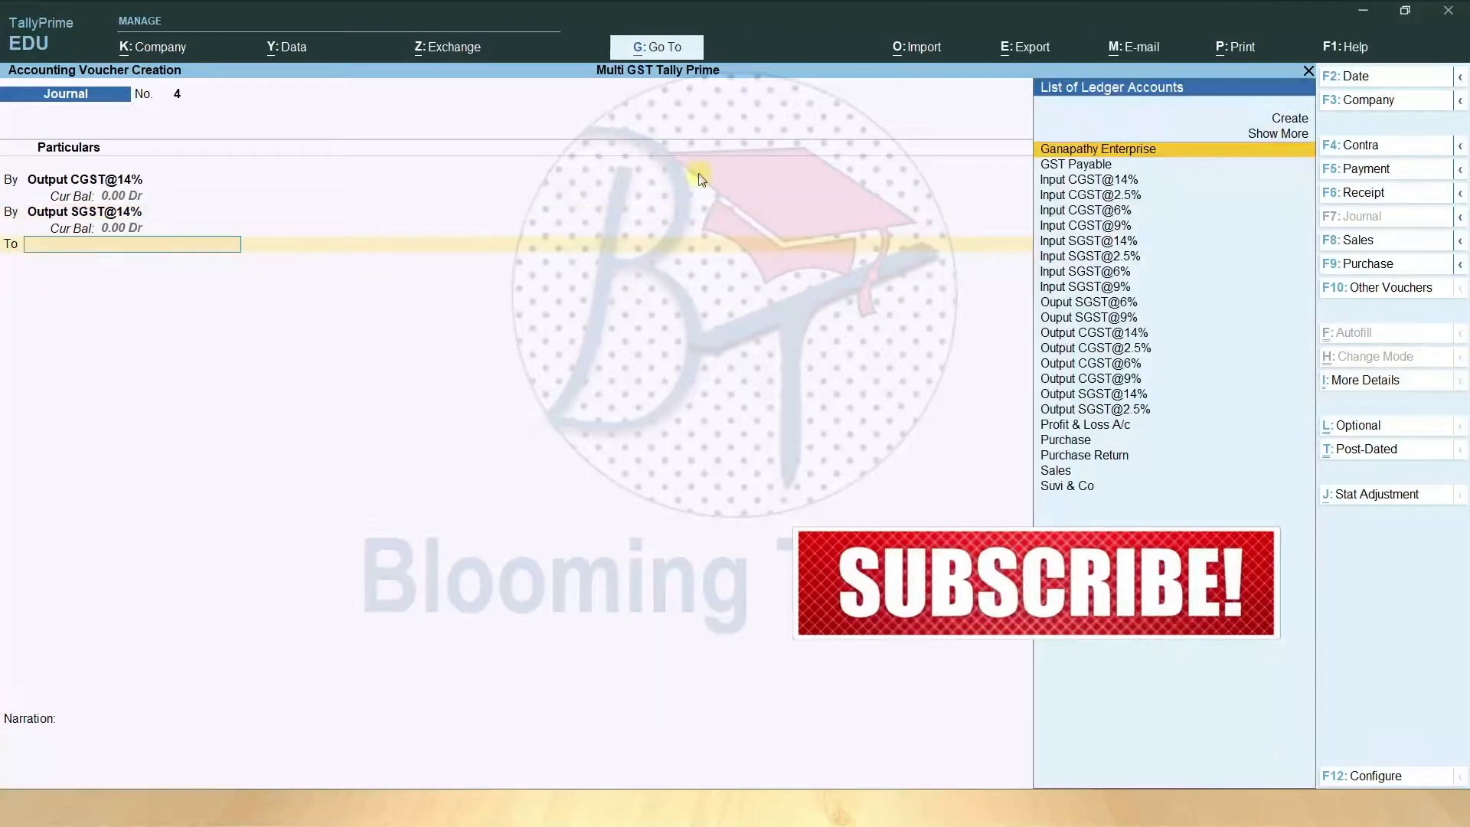
{"action": "type", "text": "I"}
{"action": "key", "text": "Down"}
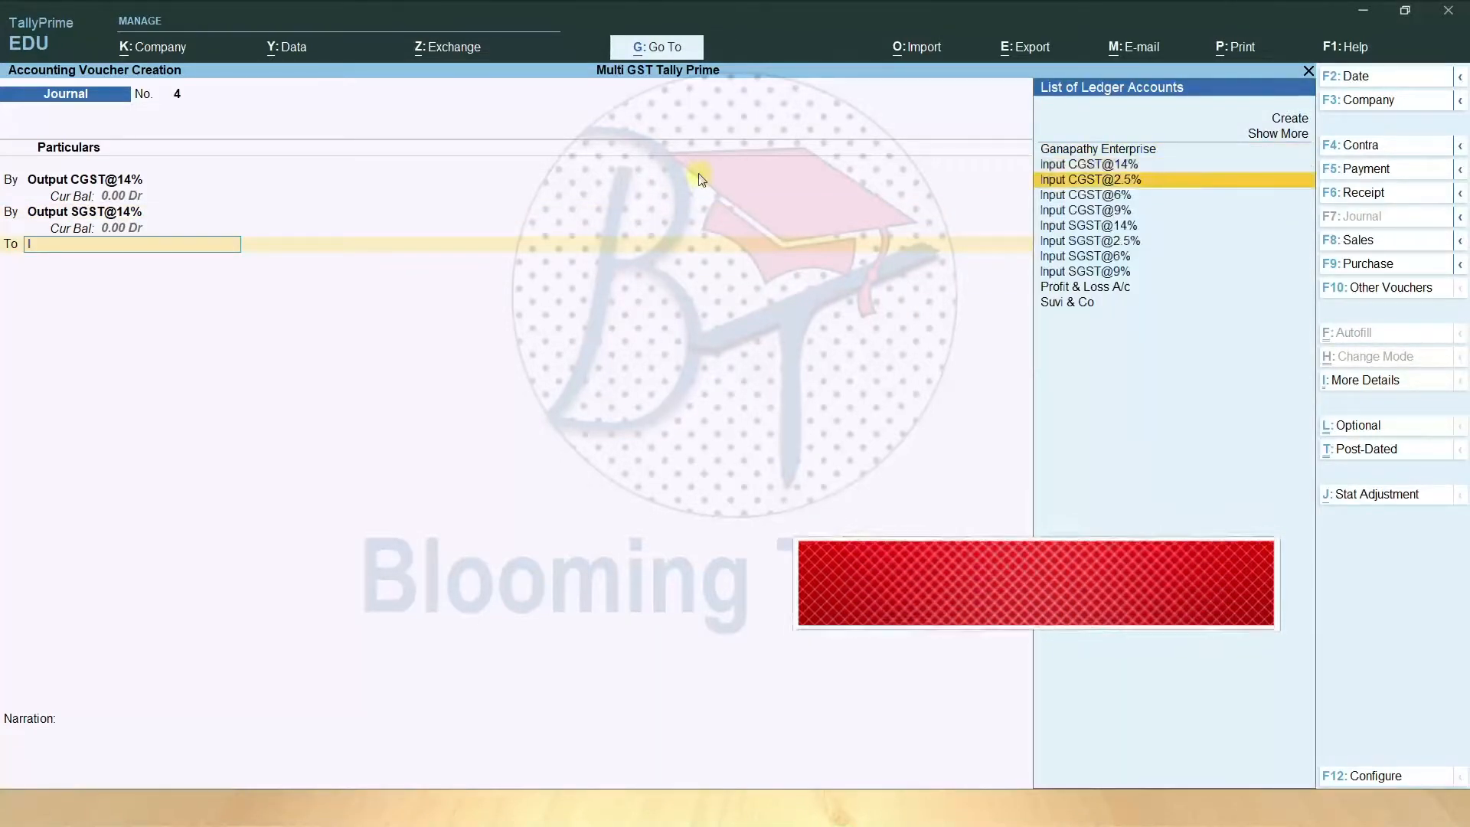
{"action": "key", "text": "Up"}
{"action": "key", "text": "Return"}
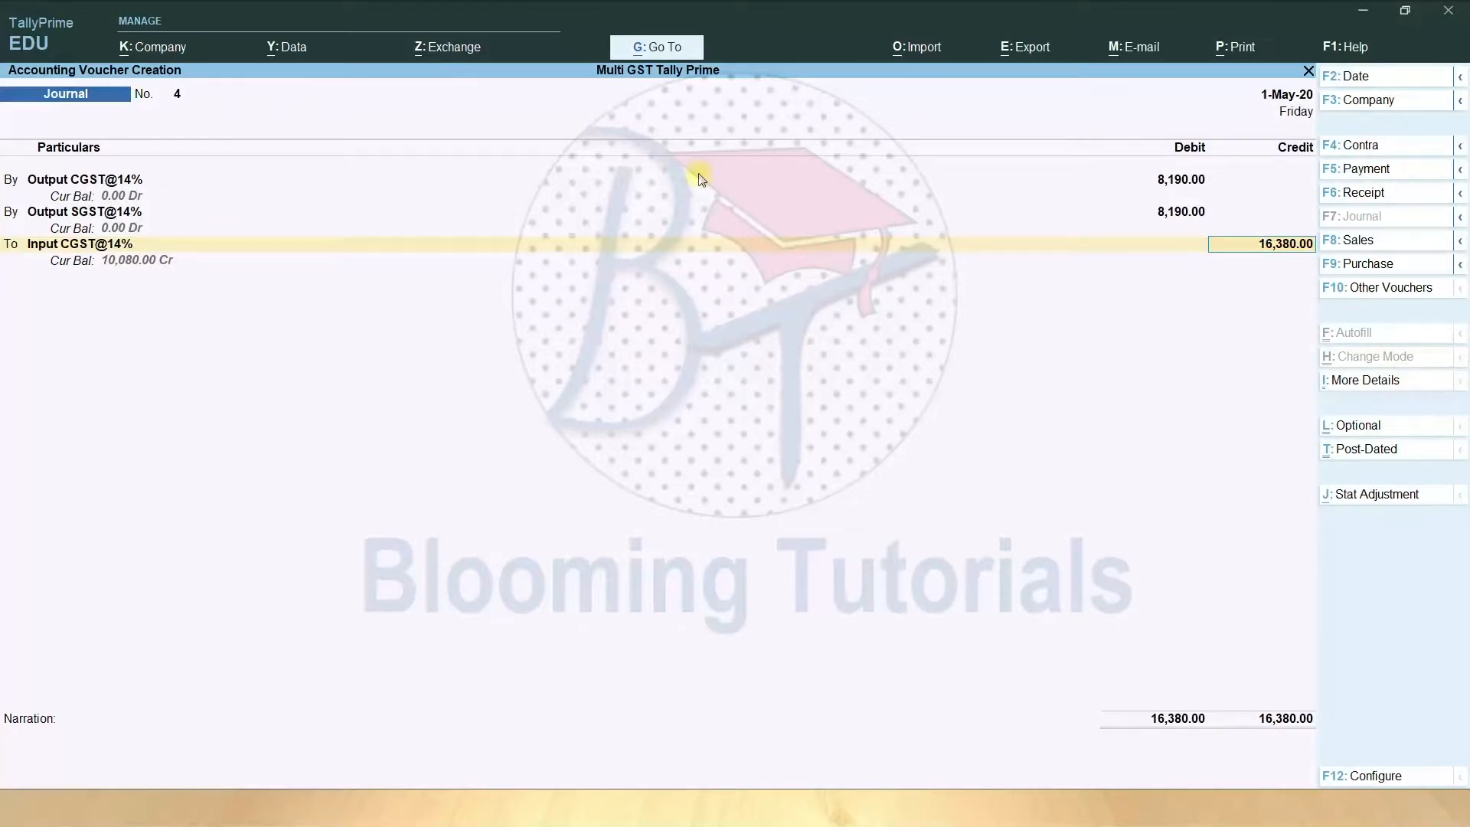
{"action": "type", "text": "6300"}
{"action": "key", "text": "Return"}
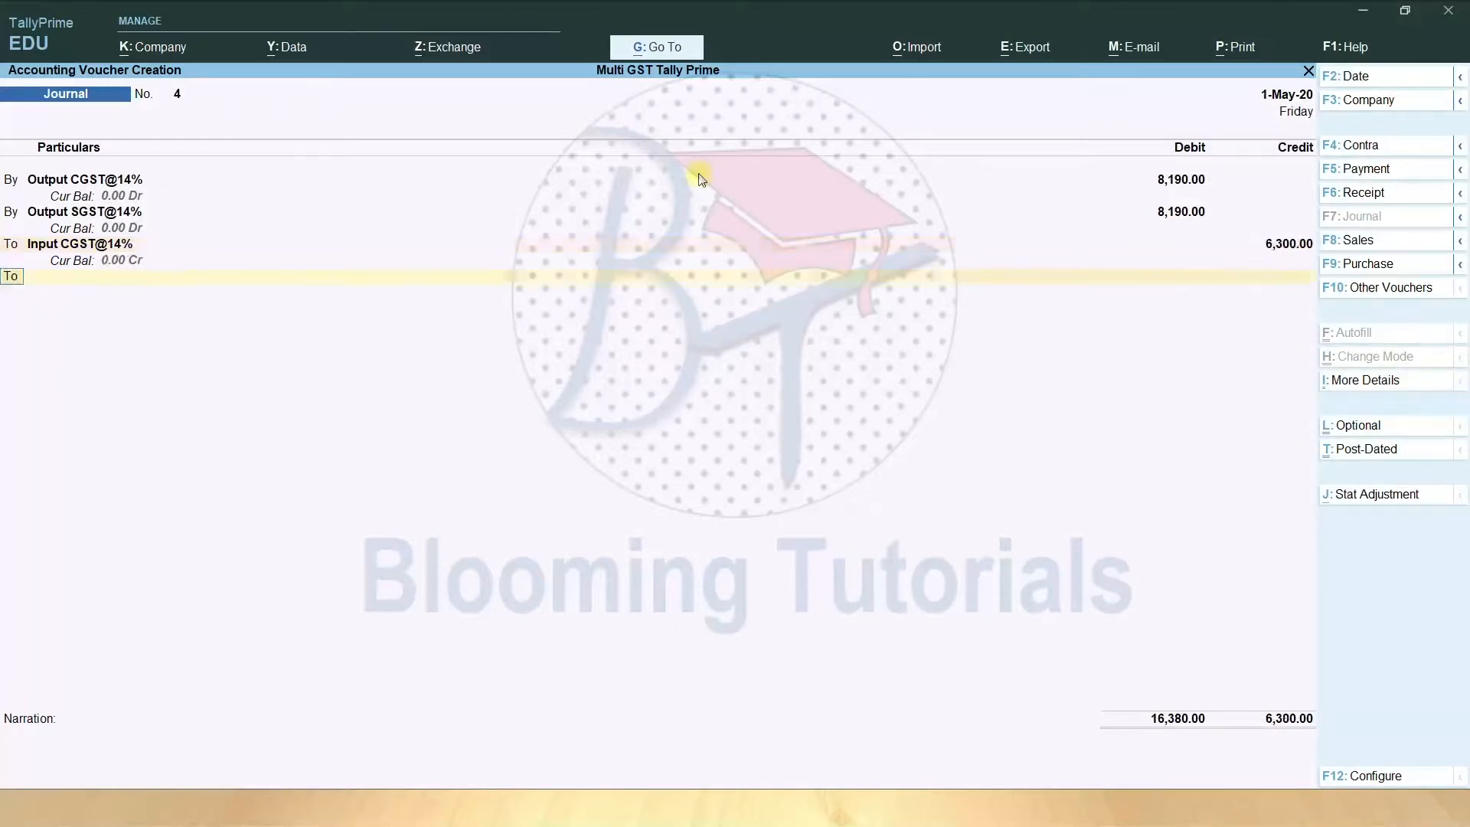
- Credit Input SGST@14% with 6,300 in the journal voucher
{"action": "key", "text": "Return"}
{"action": "type", "text": "I"}
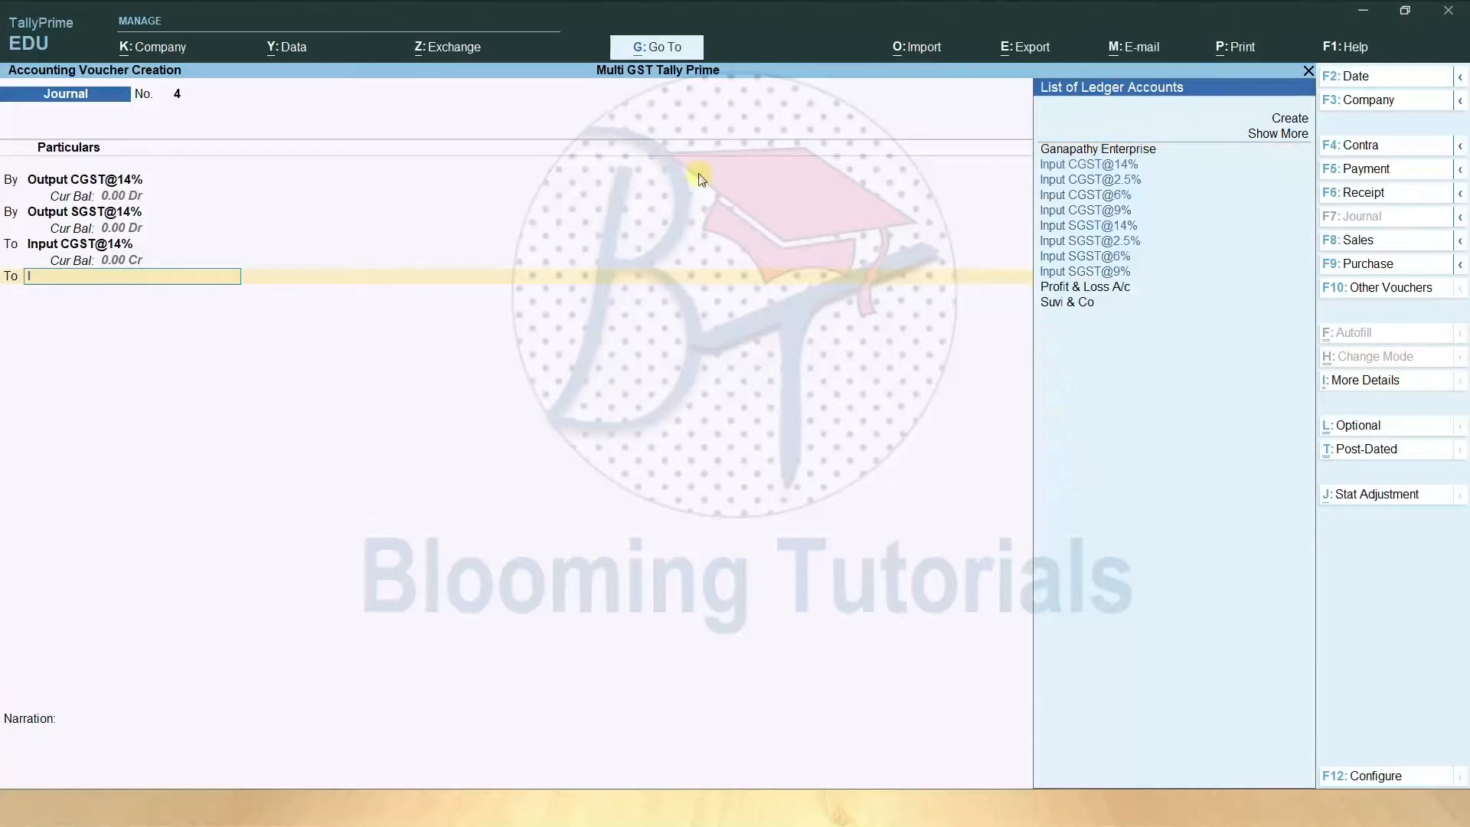
{"action": "key", "text": "Up"}
{"action": "key", "text": "Up"}
{"action": "key", "text": "Up"}
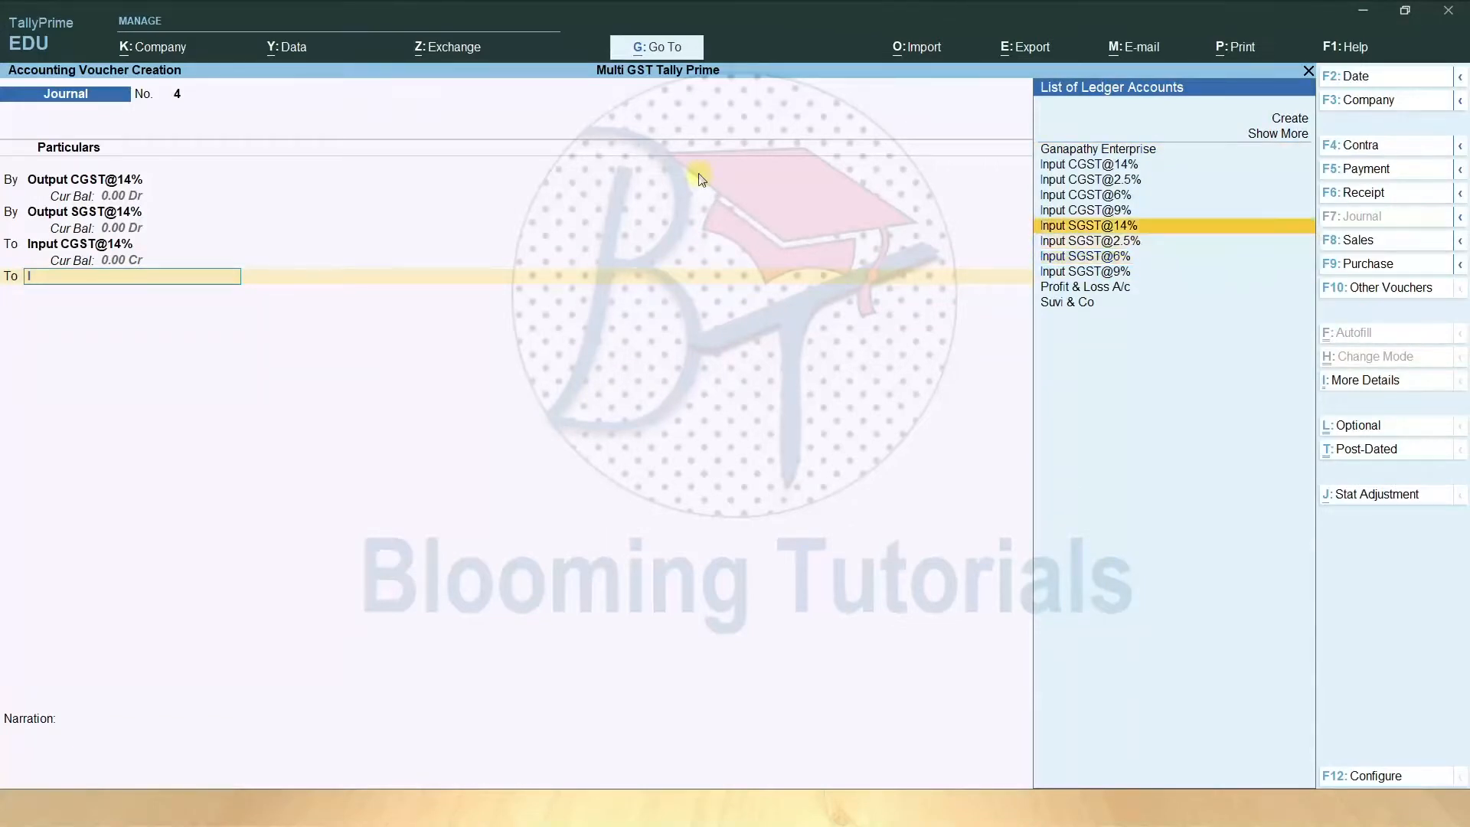
{"action": "key", "text": "Return"}
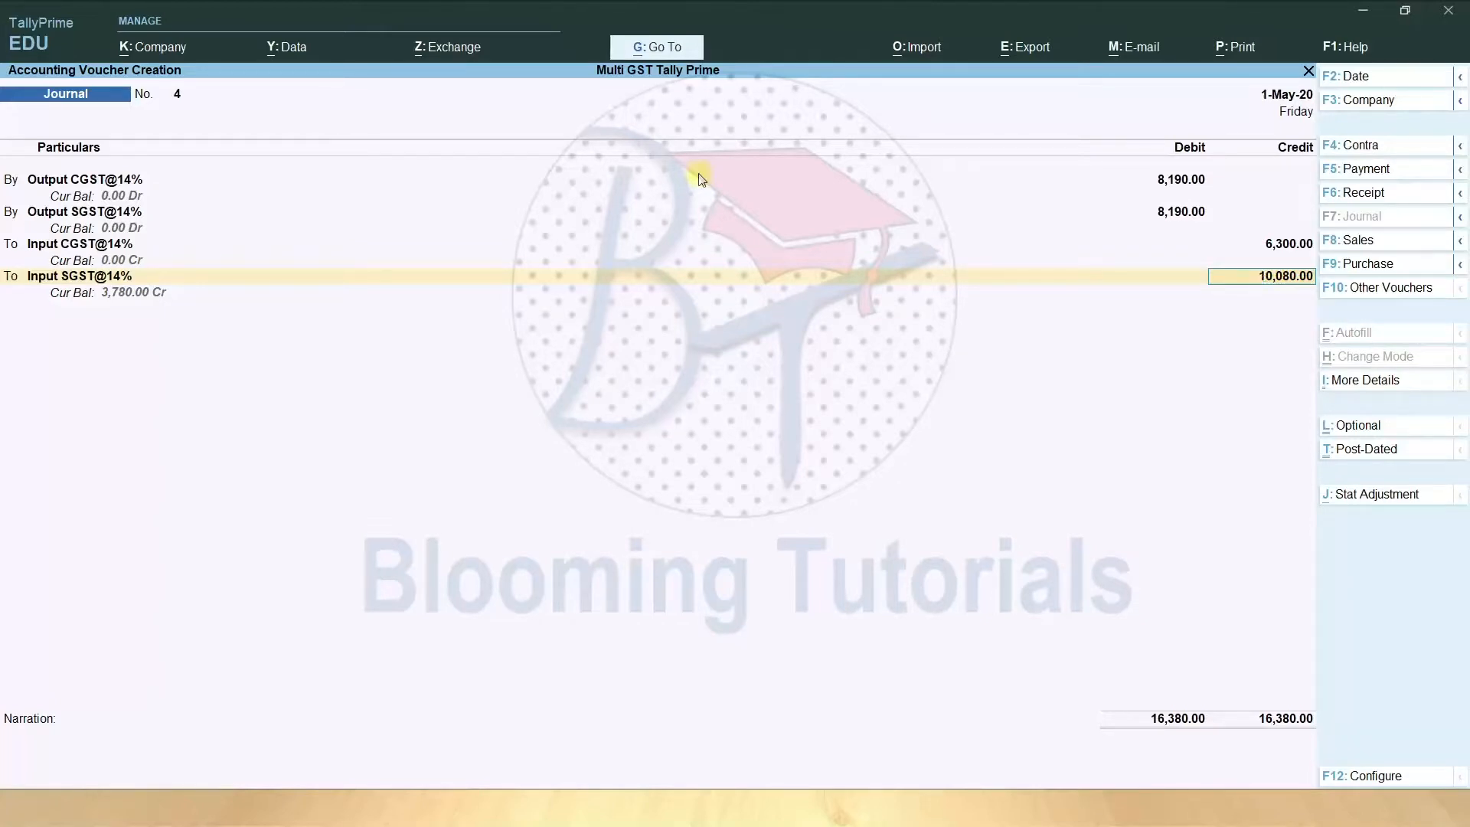
{"action": "type", "text": "6300"}
{"action": "key", "text": "Return"}
- Credit the balancing 3,780 to GST Payable in the 14% GST set-off voucher
{"action": "key", "text": "Return"}
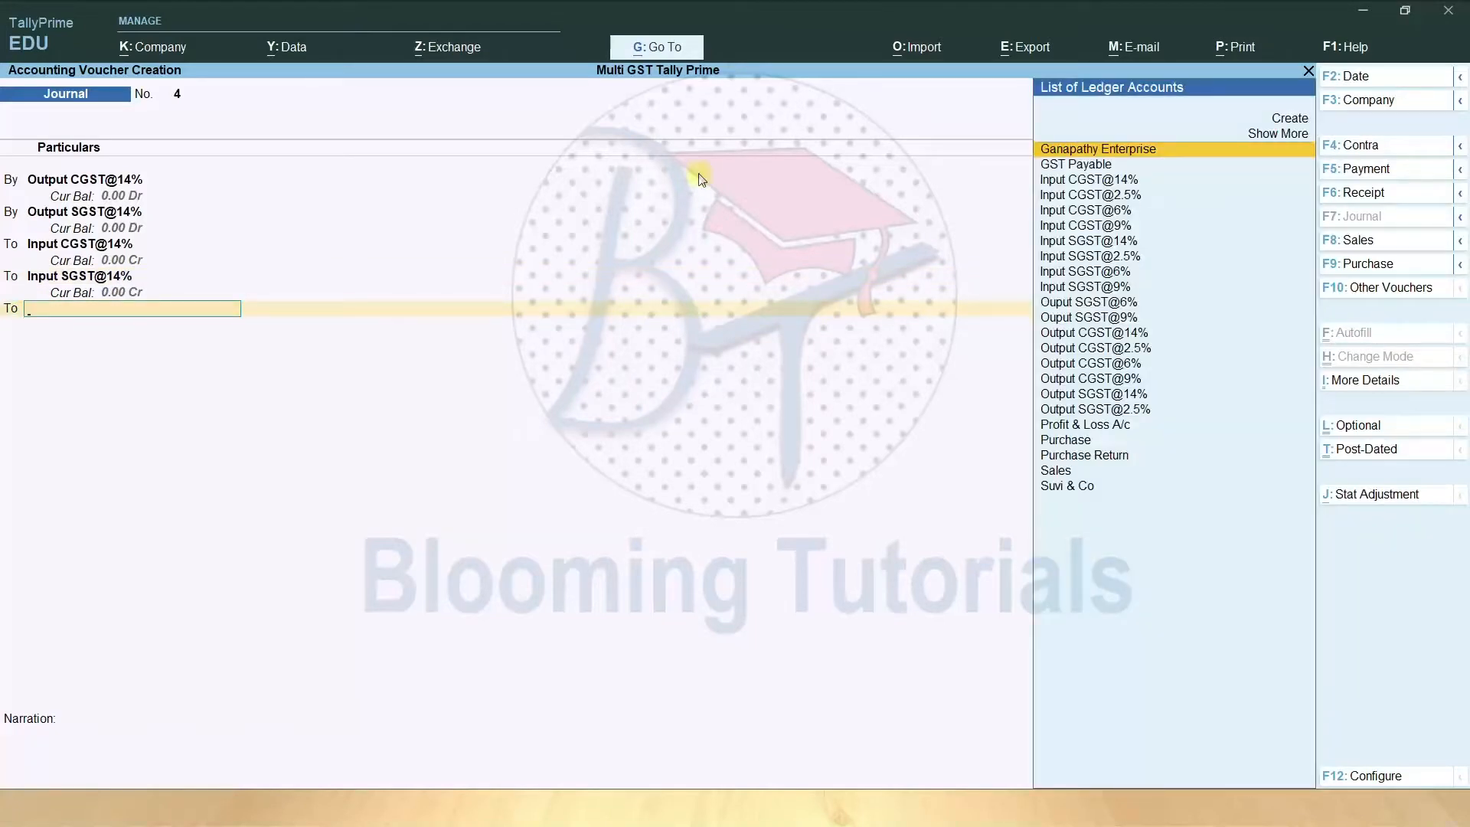
{"action": "key", "text": "Down"}
{"action": "key", "text": "Return"}
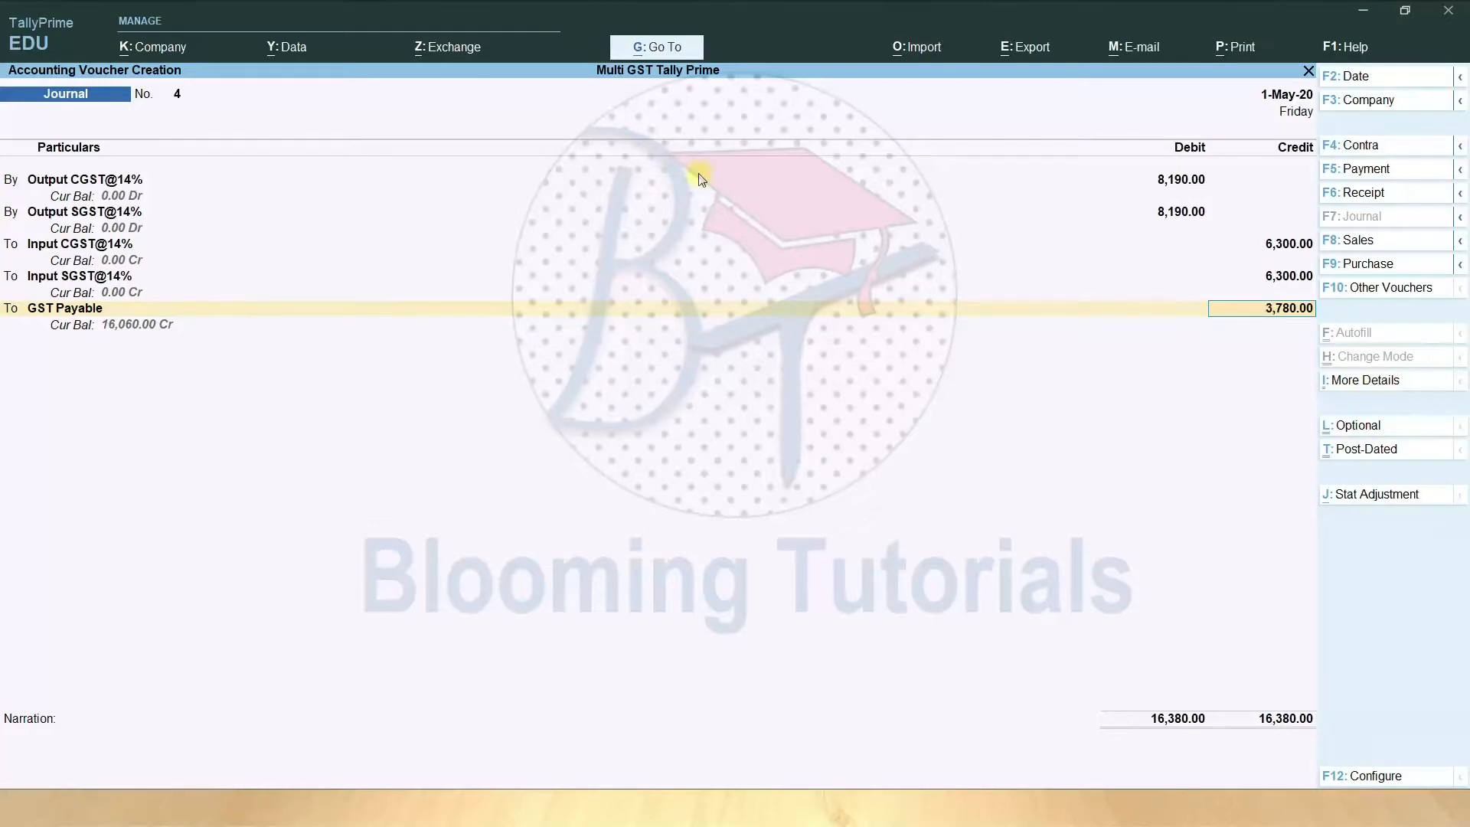
- Check the Duties & Taxes ledgers from the detailed Balance Sheet and return to the journal voucher
{"action": "left_click", "coordinate": [665, 49]}
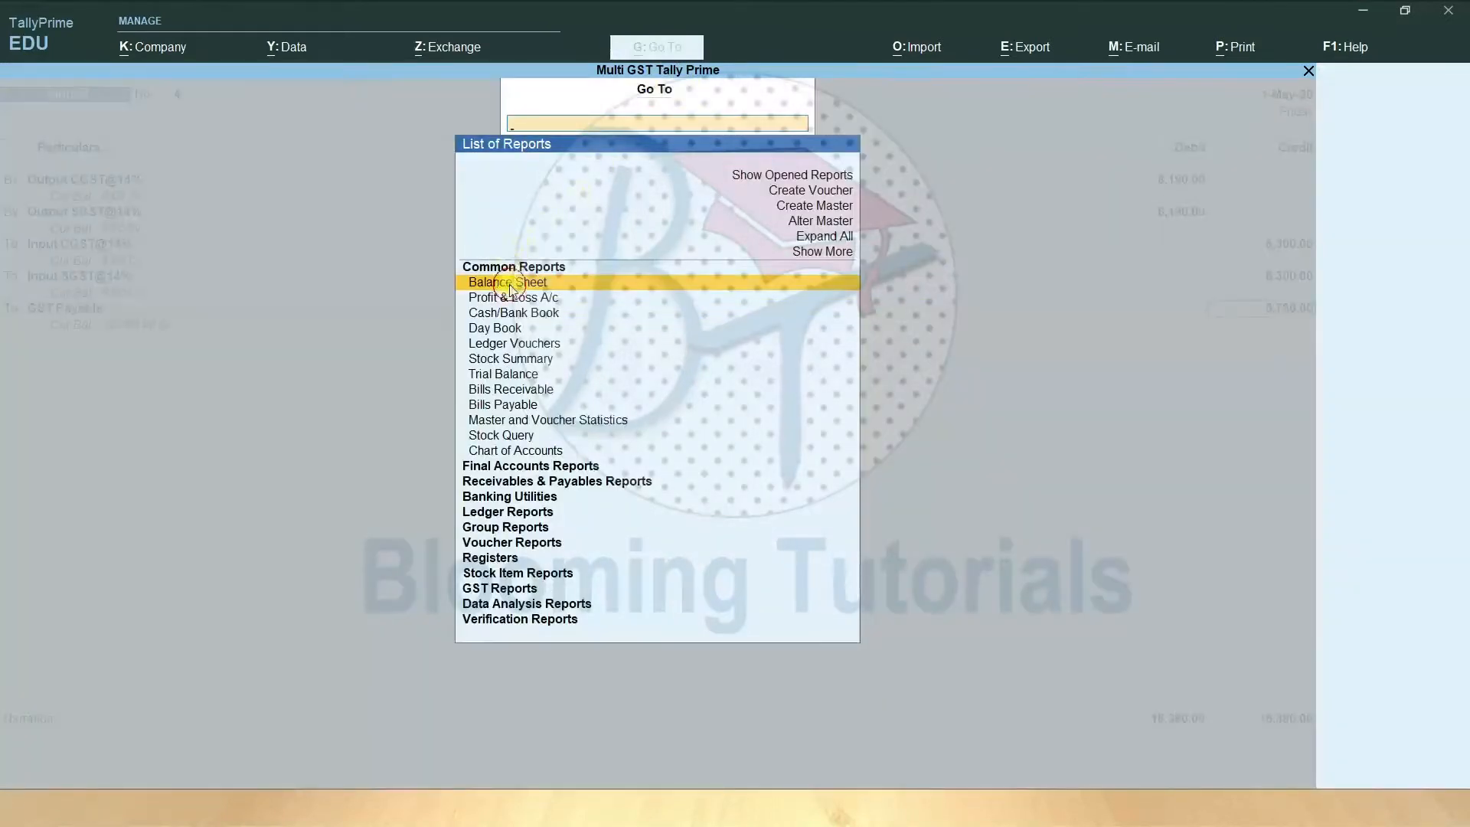
{"action": "left_click", "coordinate": [512, 282]}
{"action": "key", "text": "alt+F1"}
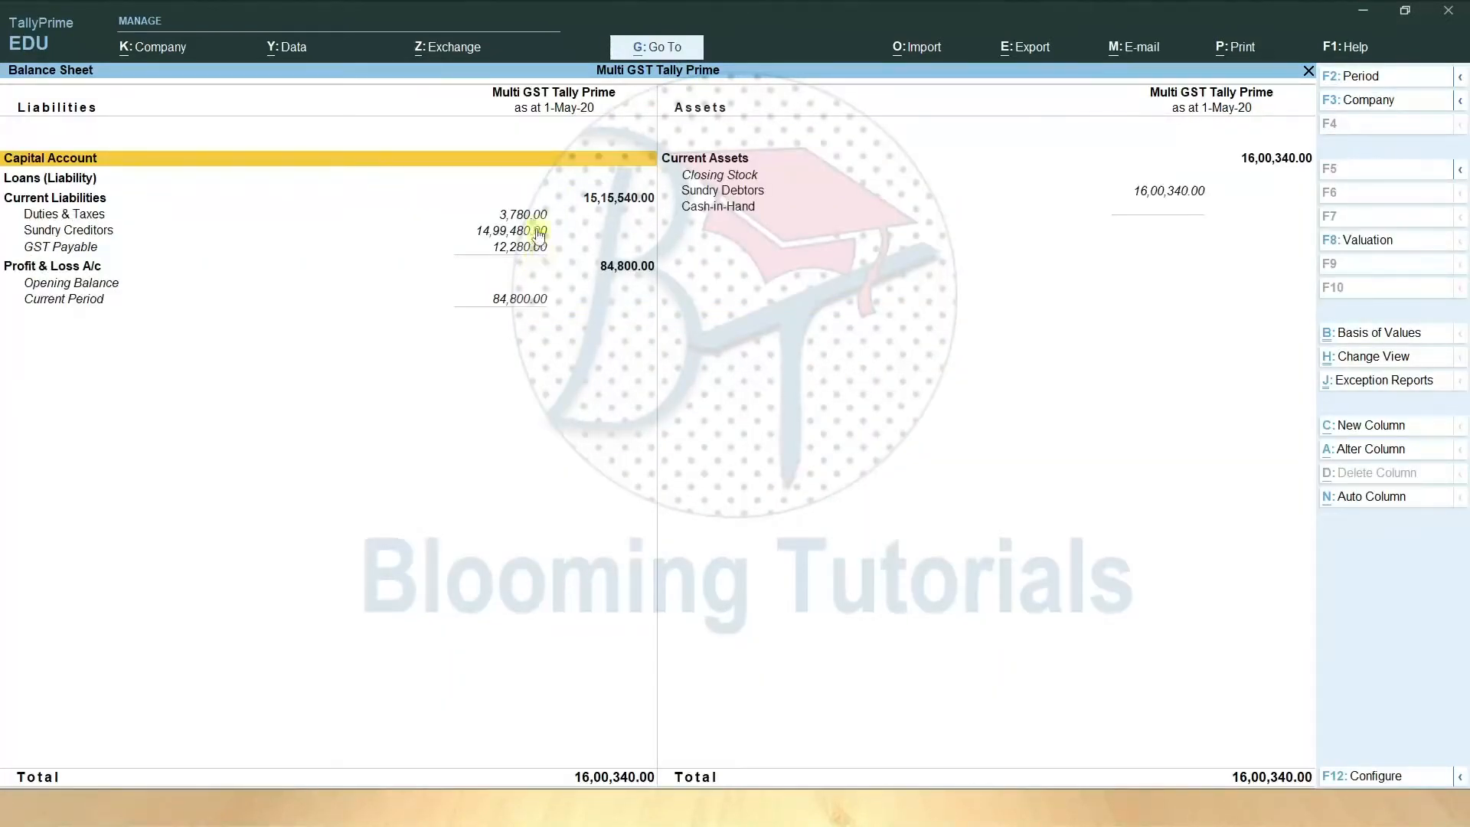
{"action": "left_click", "coordinate": [536, 218]}
{"action": "left_click", "coordinate": [535, 218]}
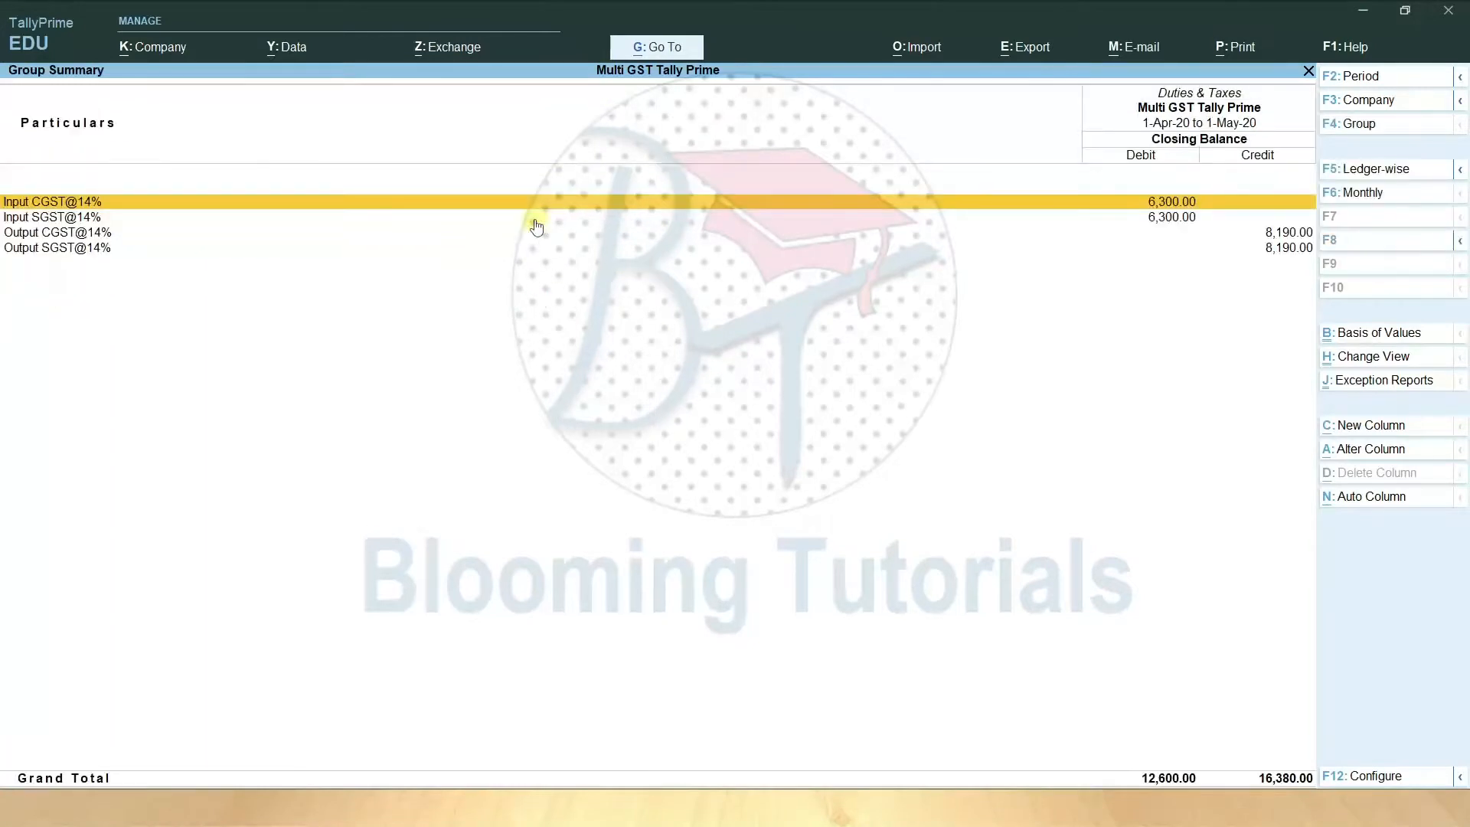
{"action": "key", "text": "Escape"}
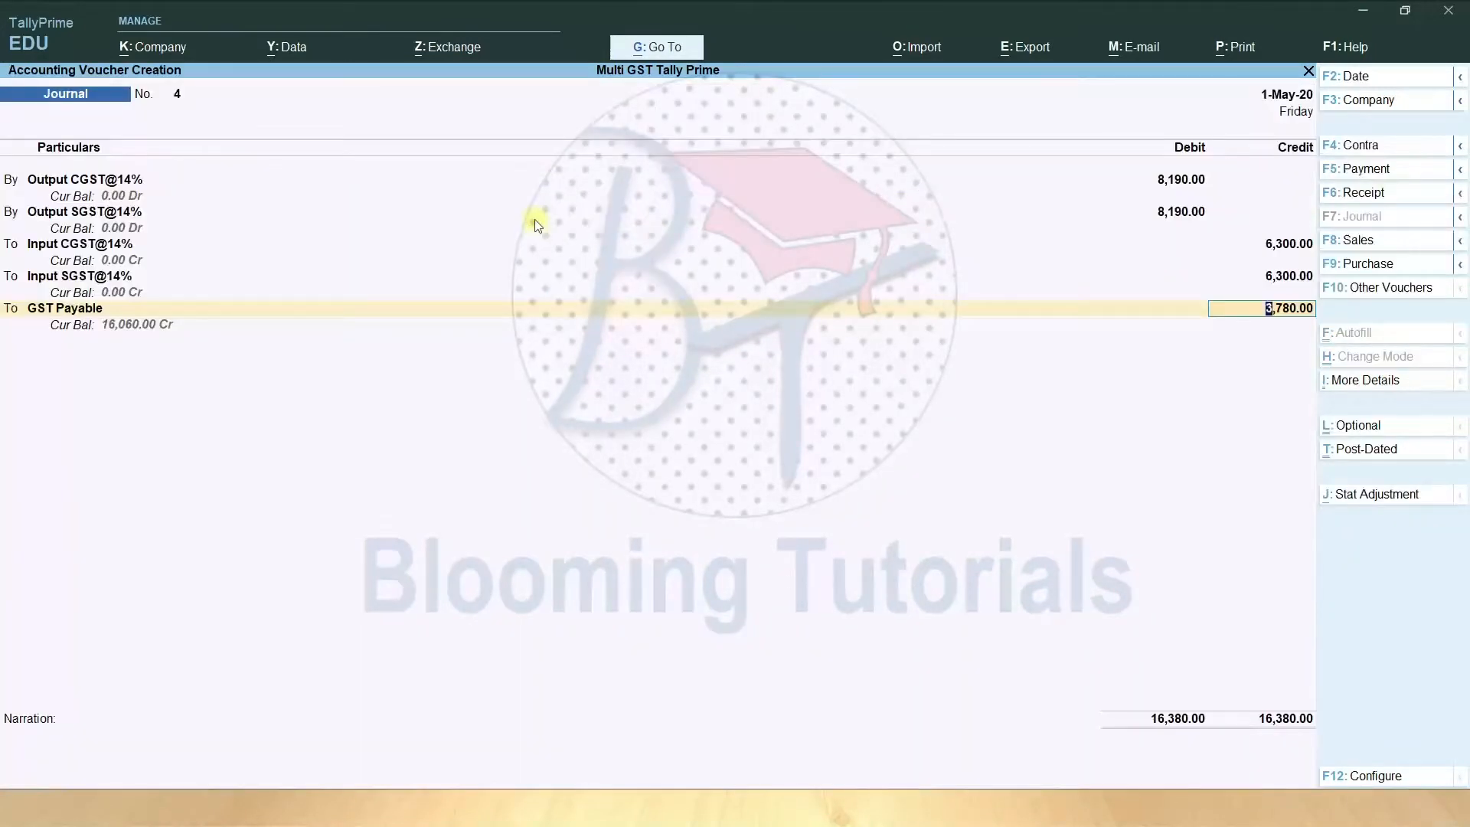
- Save the 14% GST set-off journal voucher without a narration
{"action": "key", "text": "Return"}
{"action": "key", "text": "Return"}
{"action": "key", "text": "Return"}
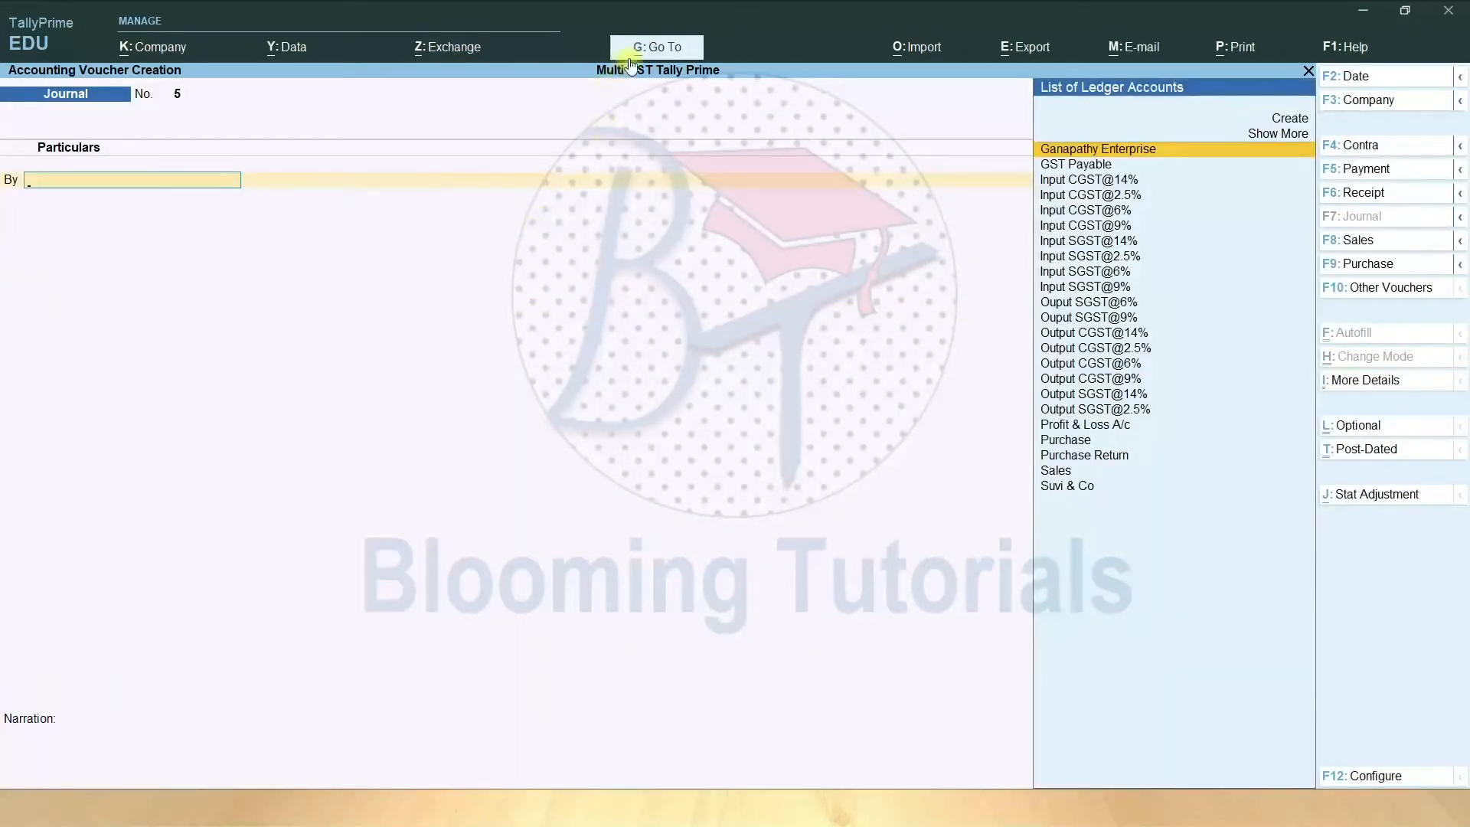
- Check Duties & Taxes and GST Payable in the detailed Balance Sheet, returning to voucher entry
{"action": "key", "text": "alt+g"}
{"action": "left_click", "coordinate": [481, 268]}
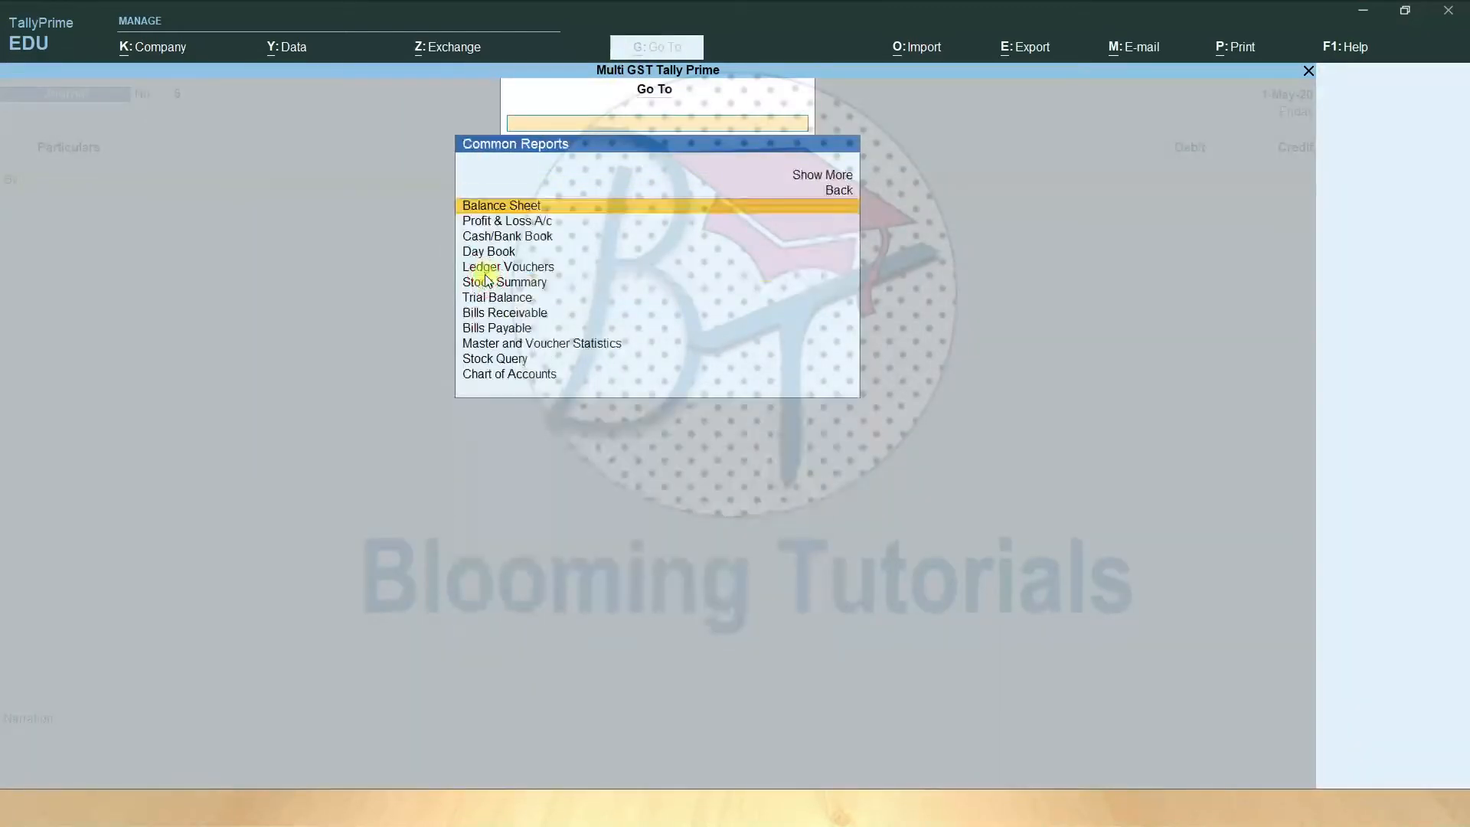
{"action": "left_click", "coordinate": [544, 206]}
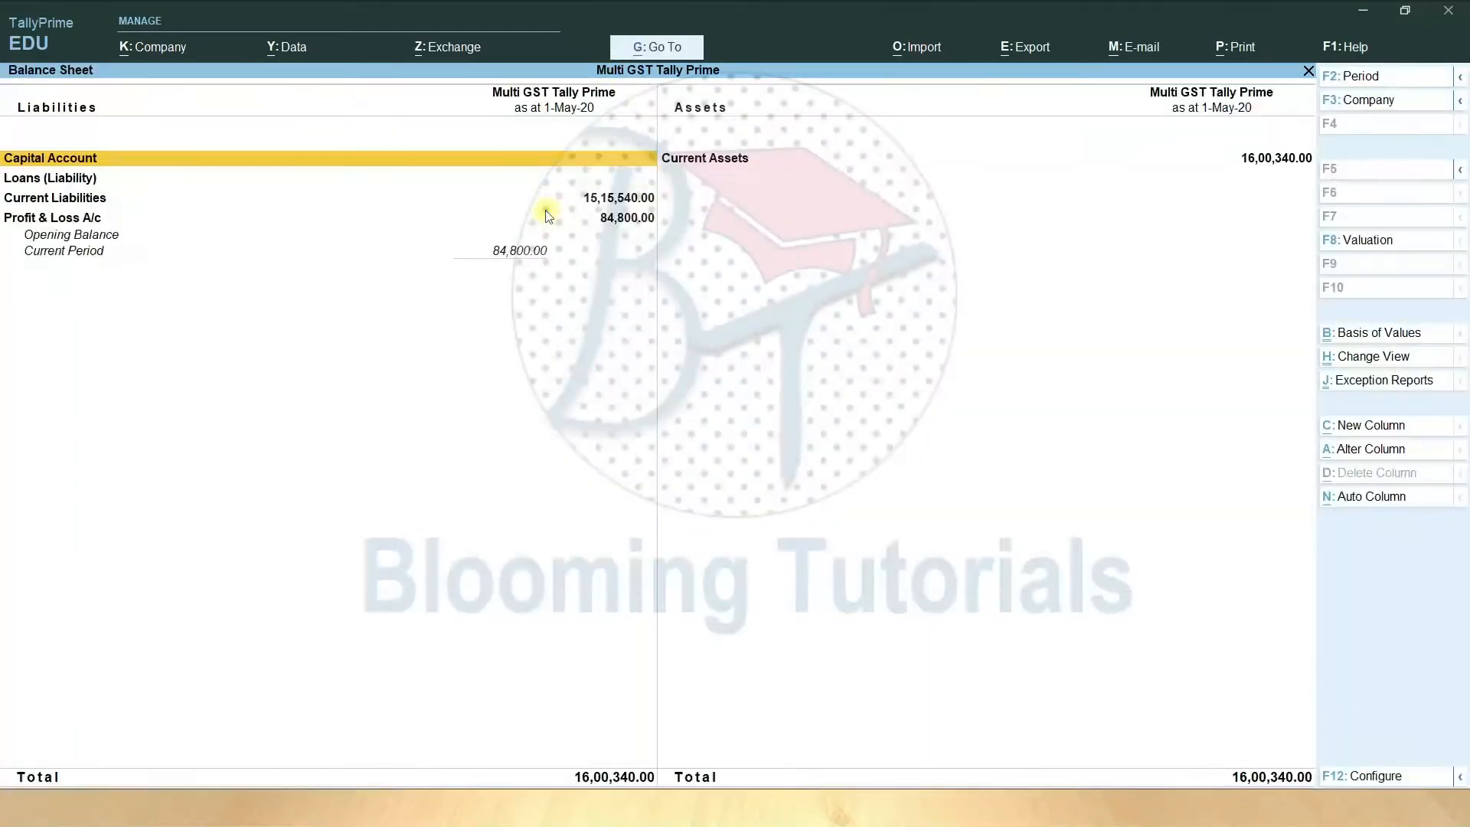
{"action": "key", "text": "alt+f5"}
{"action": "left_click", "coordinate": [520, 253]}
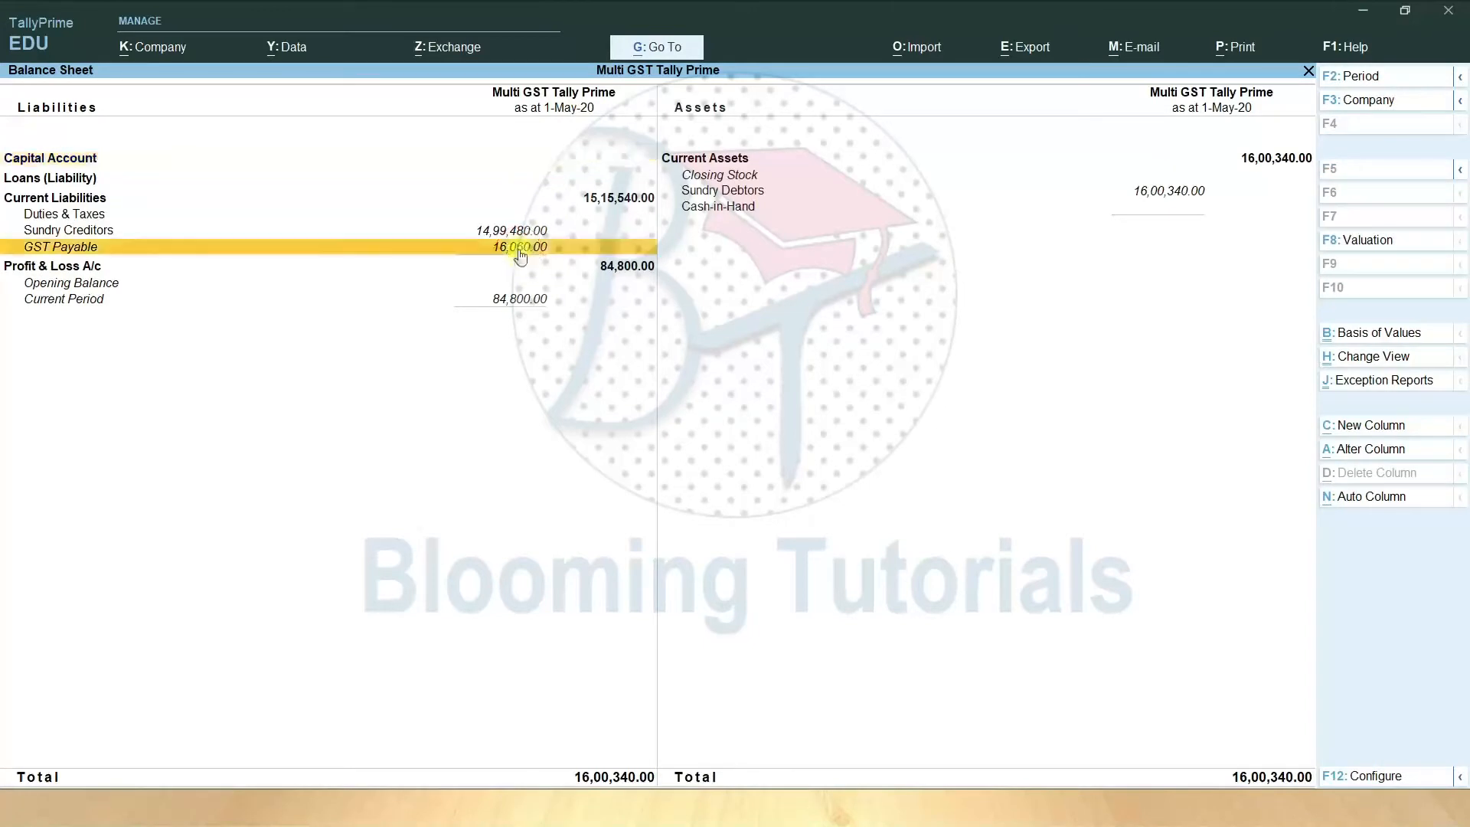
{"action": "key", "text": "Escape"}
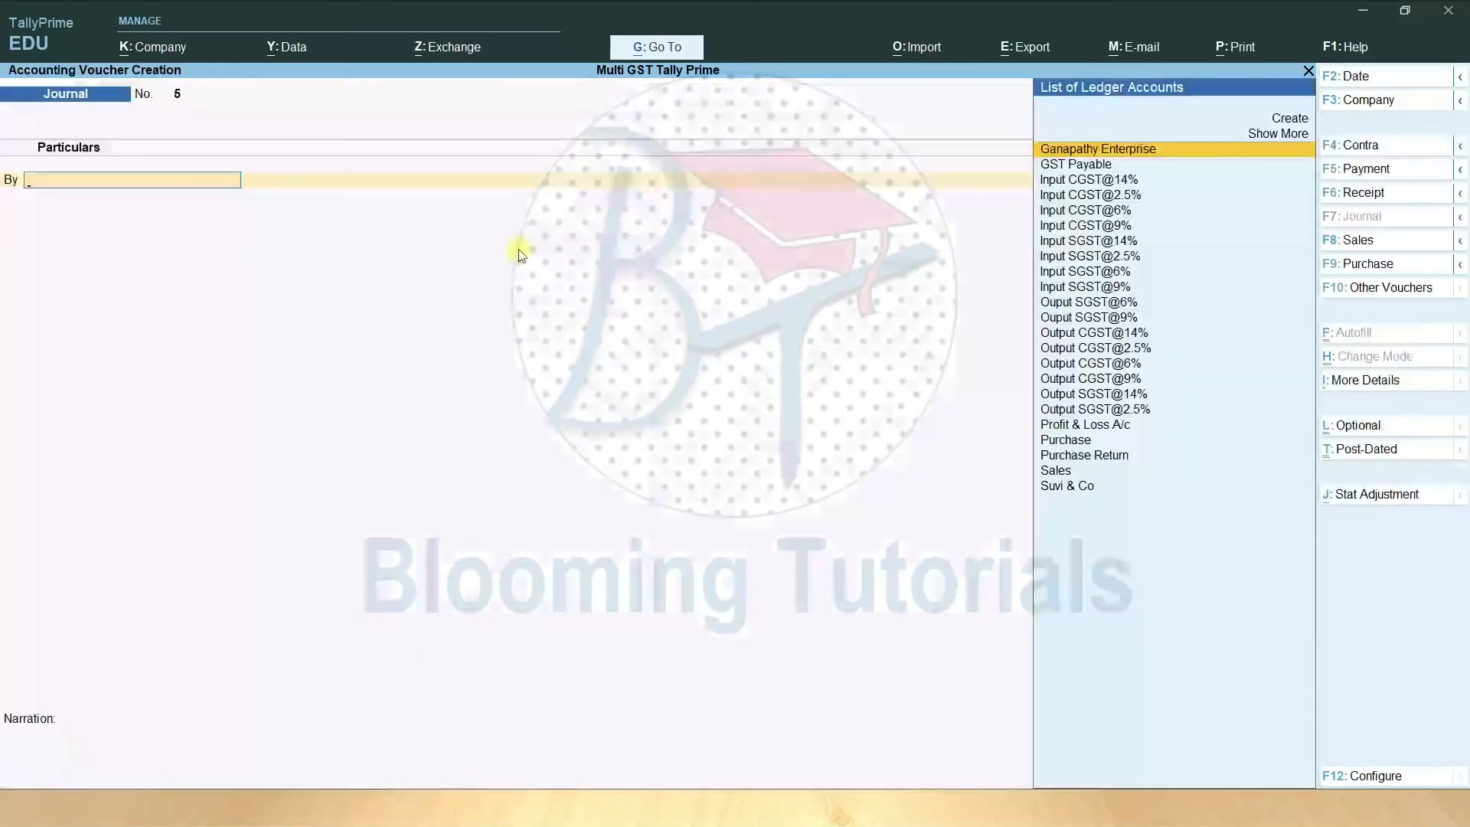
- Start a payment voucher with Cash as the paying account
{"action": "key", "text": "F5"}
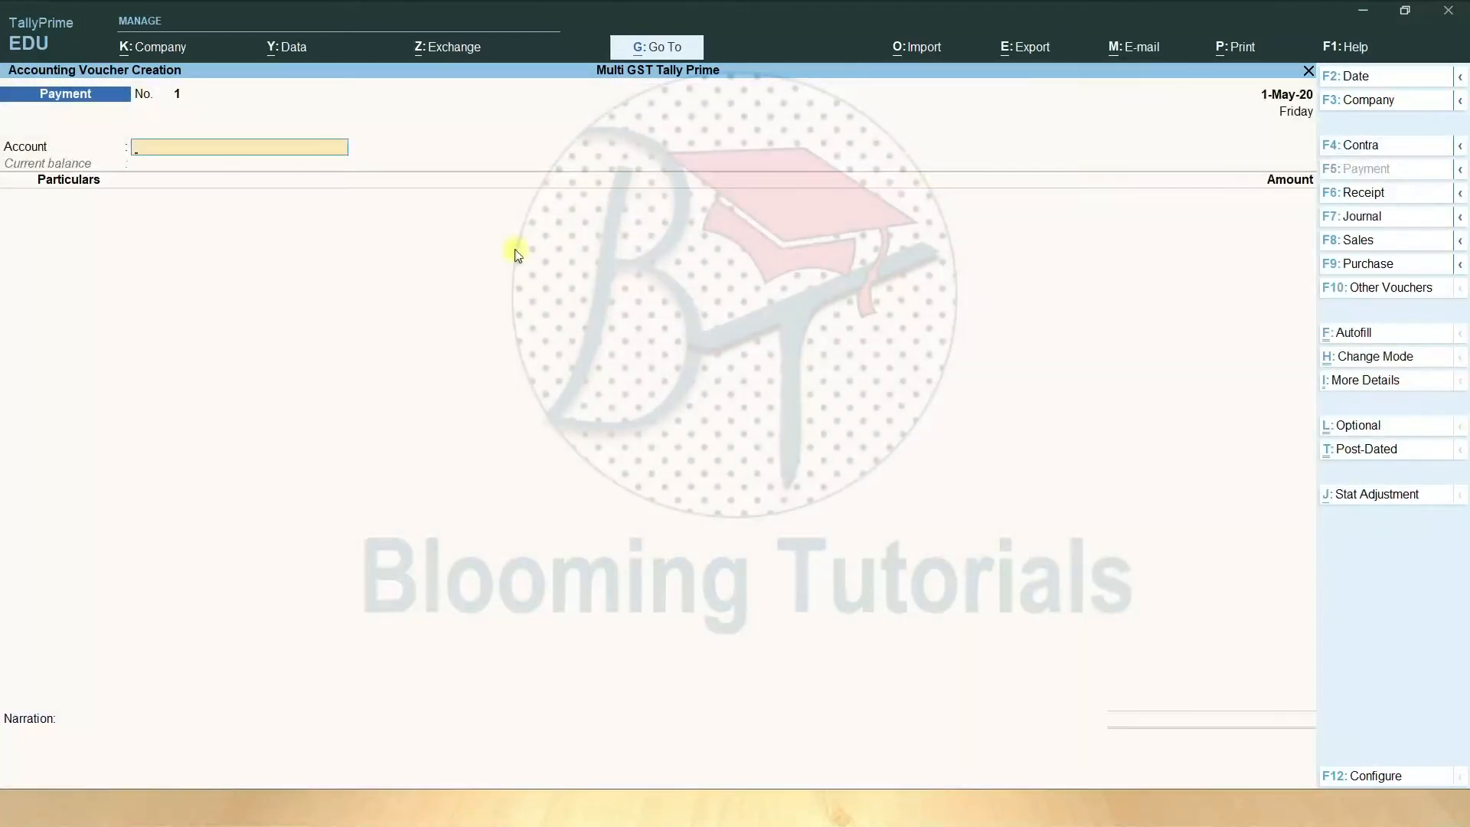
{"action": "type", "text": "H"}
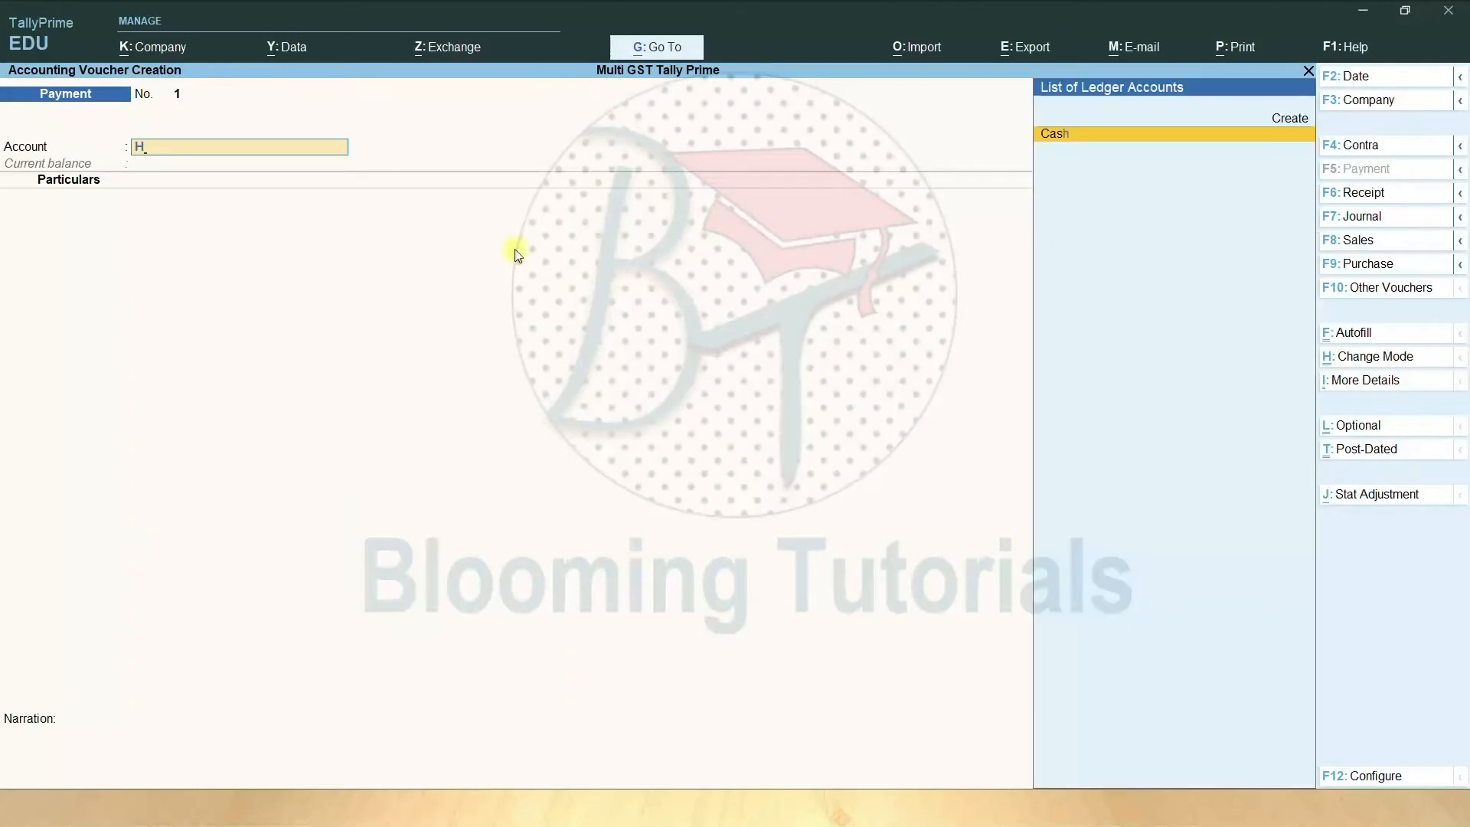
{"action": "key", "text": "Return"}
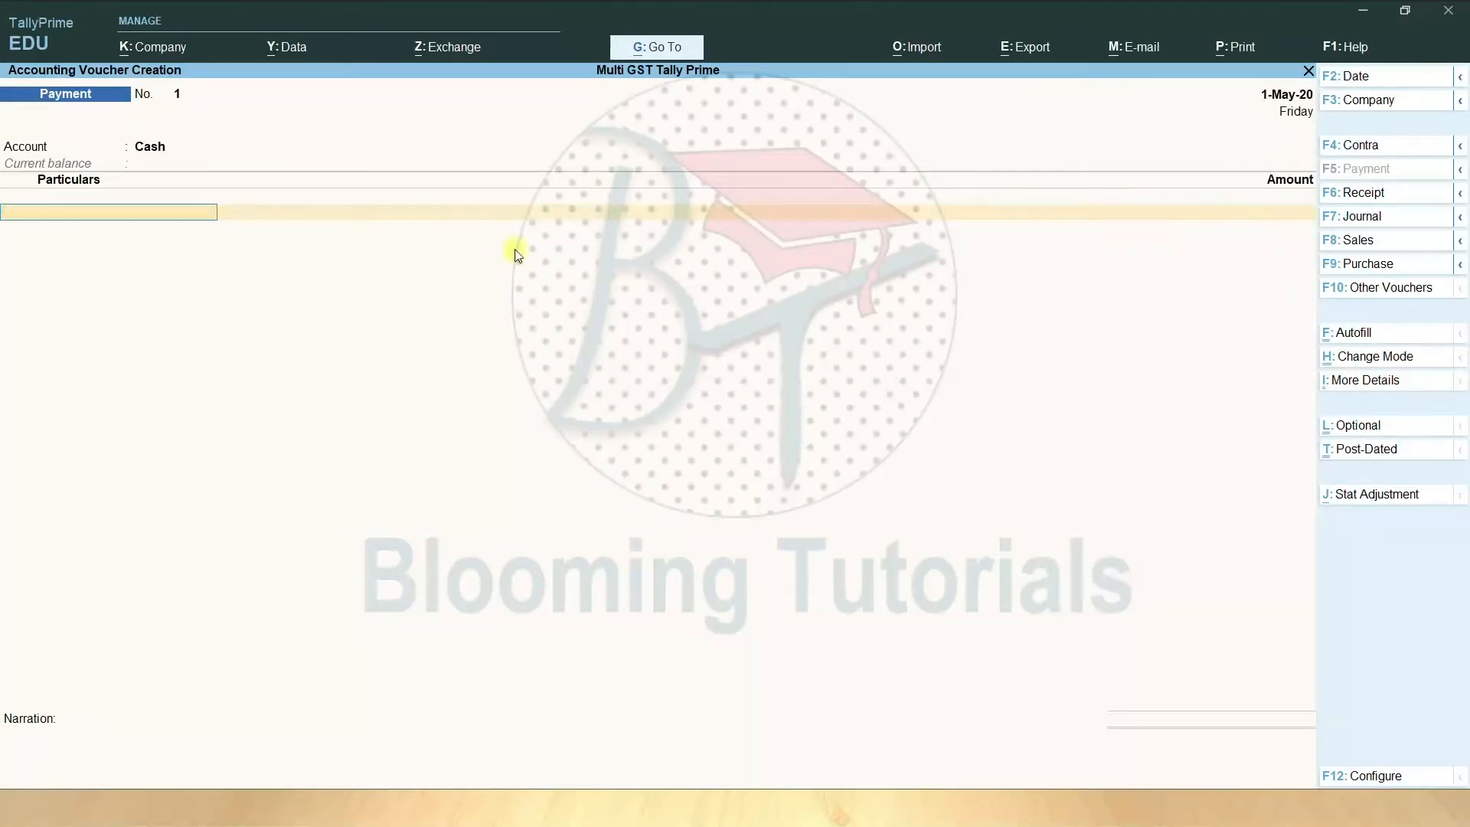
- Enter GST Payable with an amount of 16,060 in the payment voucher and save it without a narration
{"action": "key", "text": "space"}
{"action": "key", "text": "Down"}
{"action": "key", "text": "Down"}
{"action": "key", "text": "Down"}
{"action": "key", "text": "Down"}
{"action": "key", "text": "Down"}
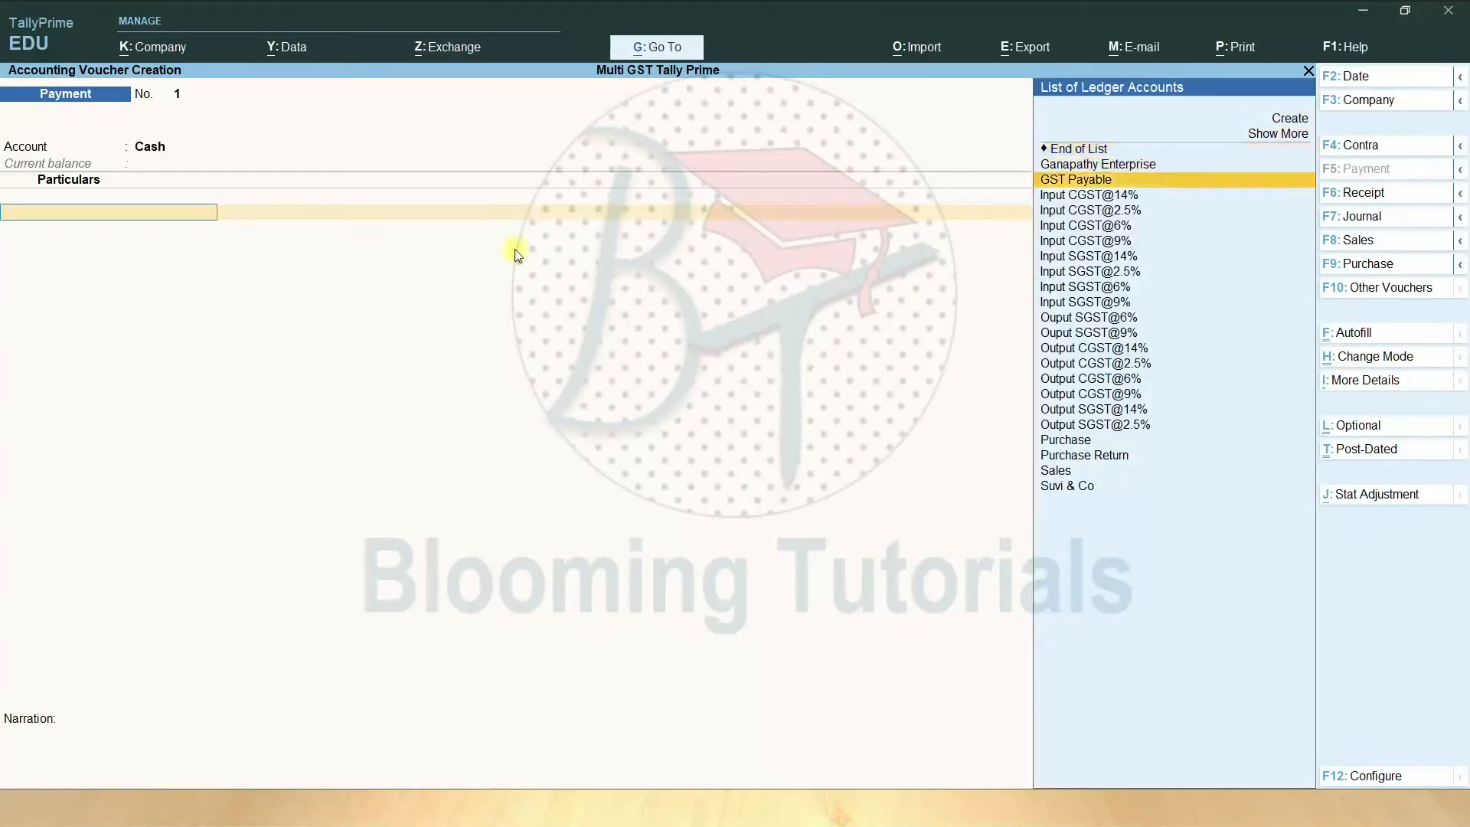
{"action": "key", "text": "Return"}
{"action": "type", "text": "16,060"}
{"action": "key", "text": "Return"}
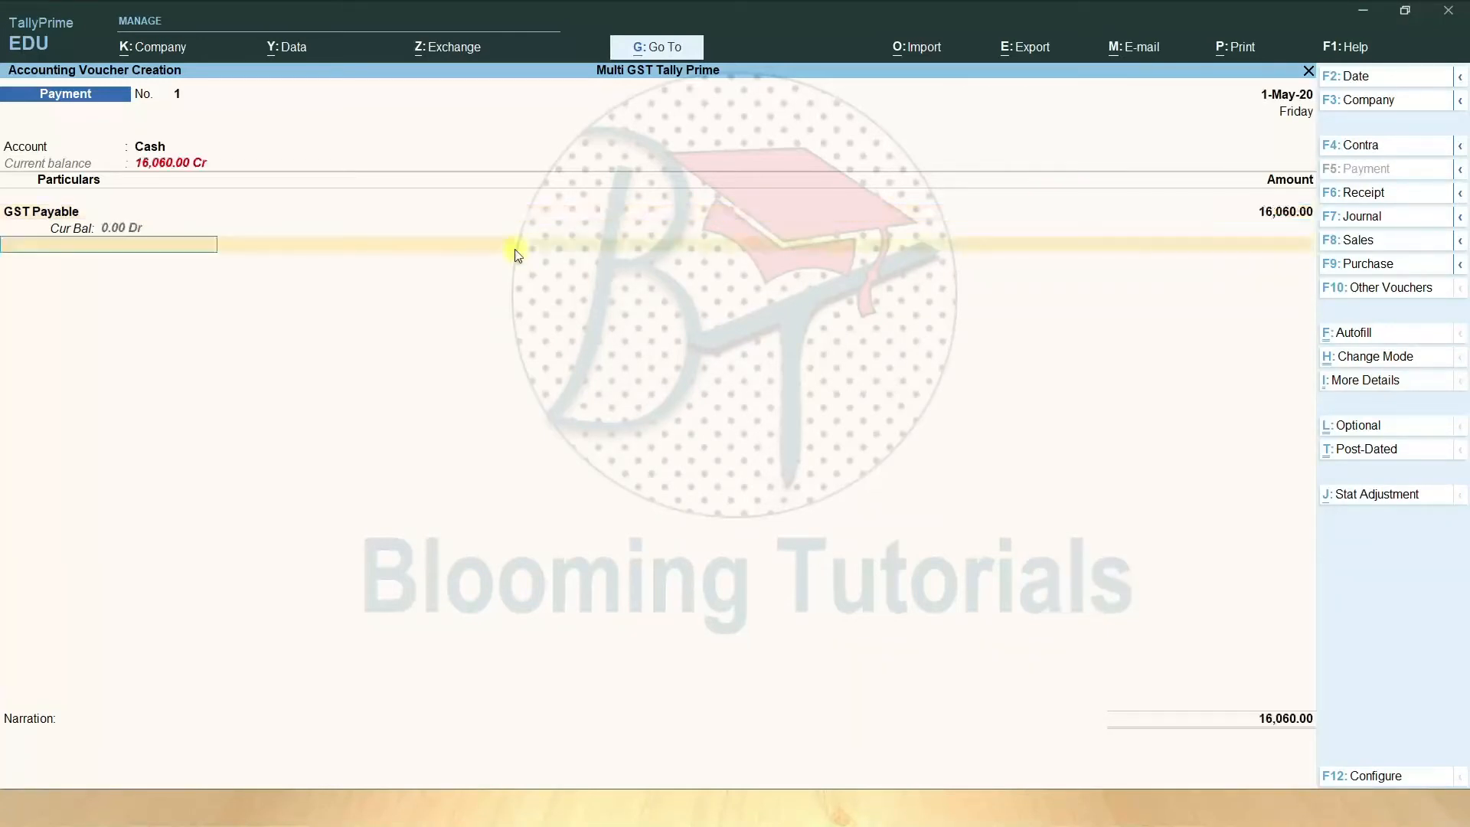
{"action": "key", "text": "Return"}
{"action": "key", "text": "Return"}
{"action": "key", "text": "Return"}
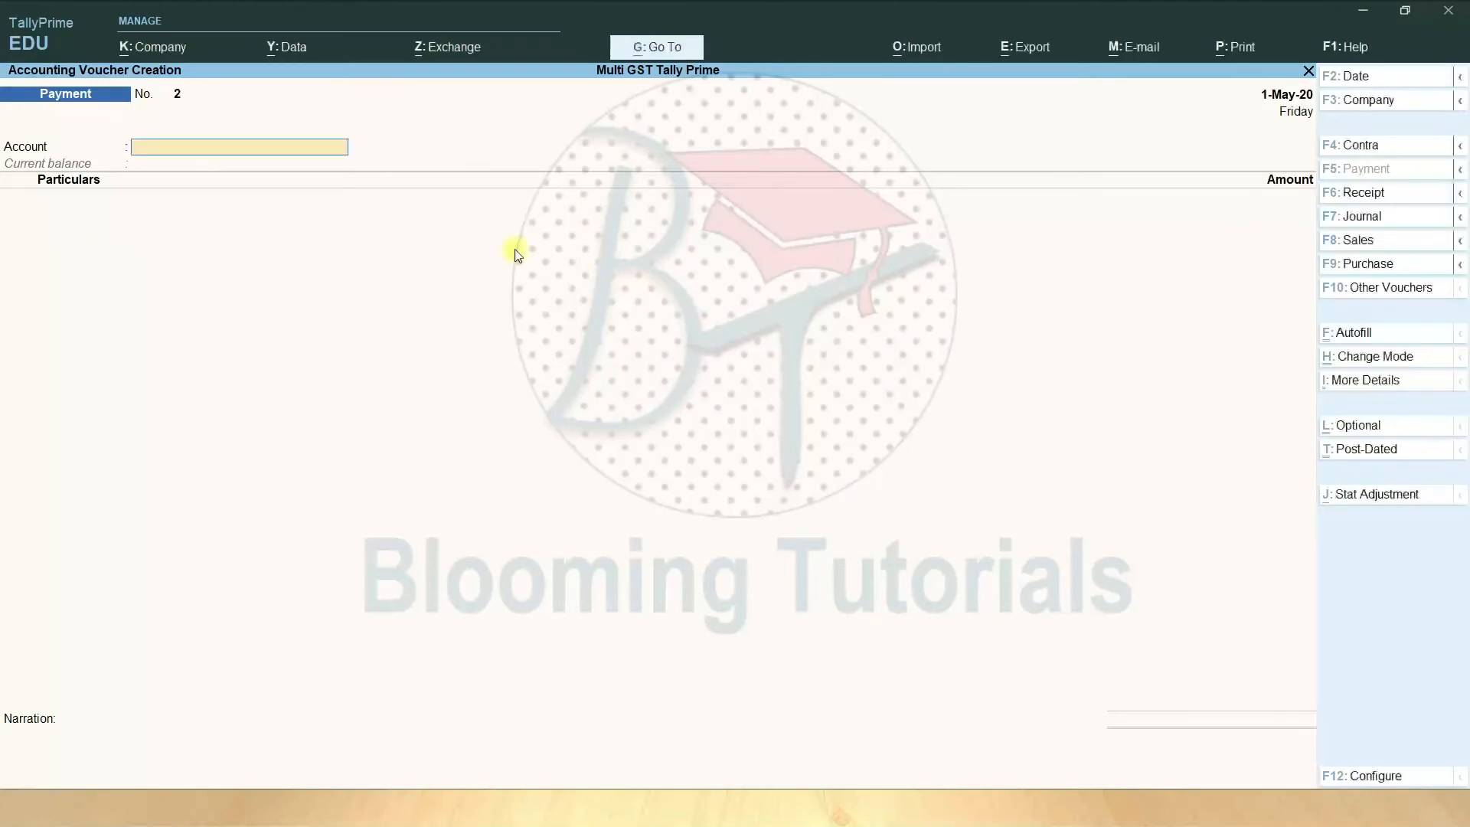
- Leave voucher entry and examine Duties & Taxes and GST Payable in the detailed Balance Sheet
{"action": "key", "text": "Escape"}
{"action": "key", "text": "b"}
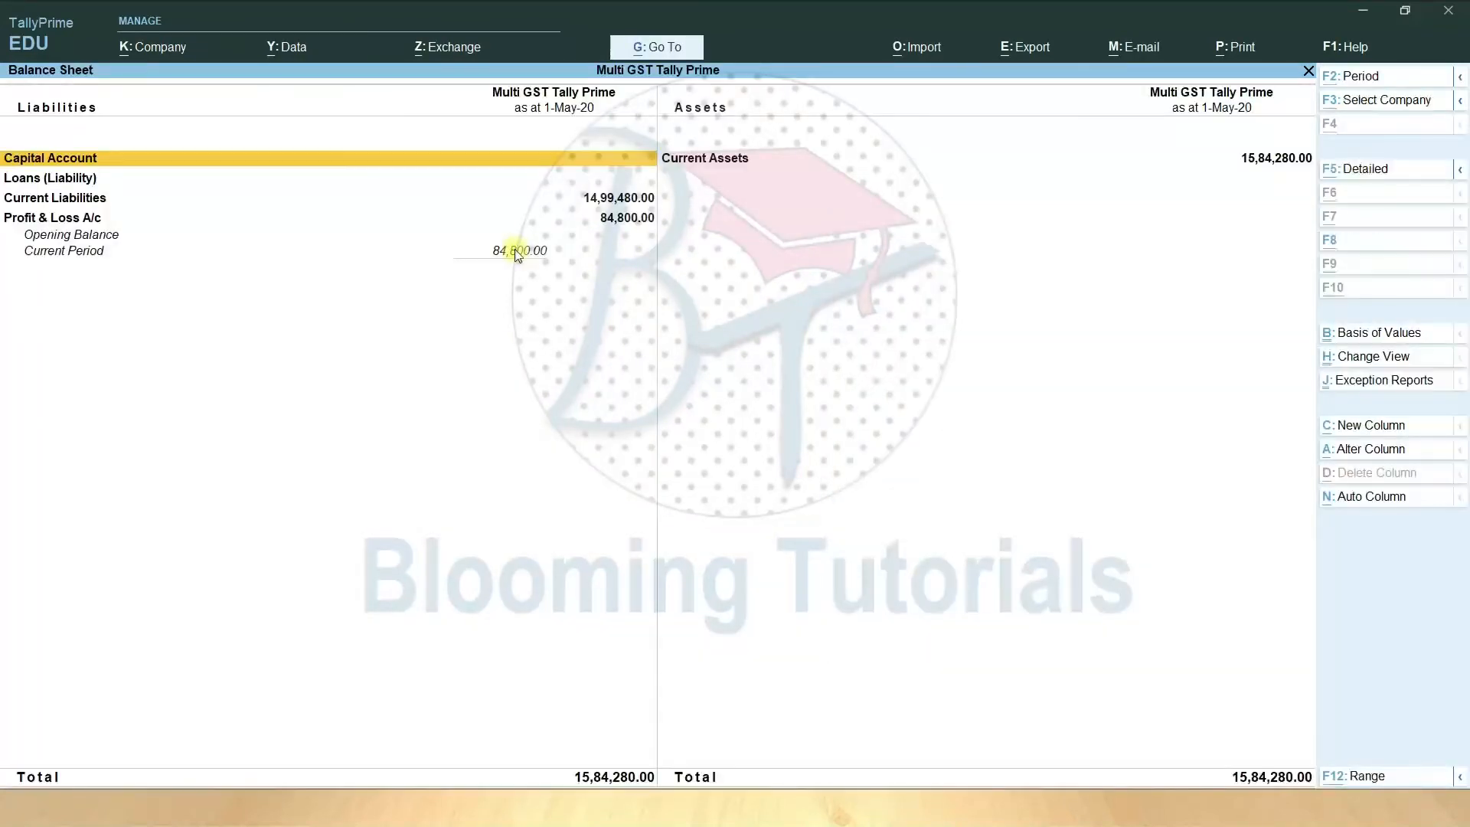
{"action": "key", "text": "alt+F5"}
{"action": "key", "text": "Down"}
{"action": "key", "text": "Down"}
{"action": "key", "text": "Down"}
{"action": "key", "text": "Down"}
{"action": "key", "text": "Down"}
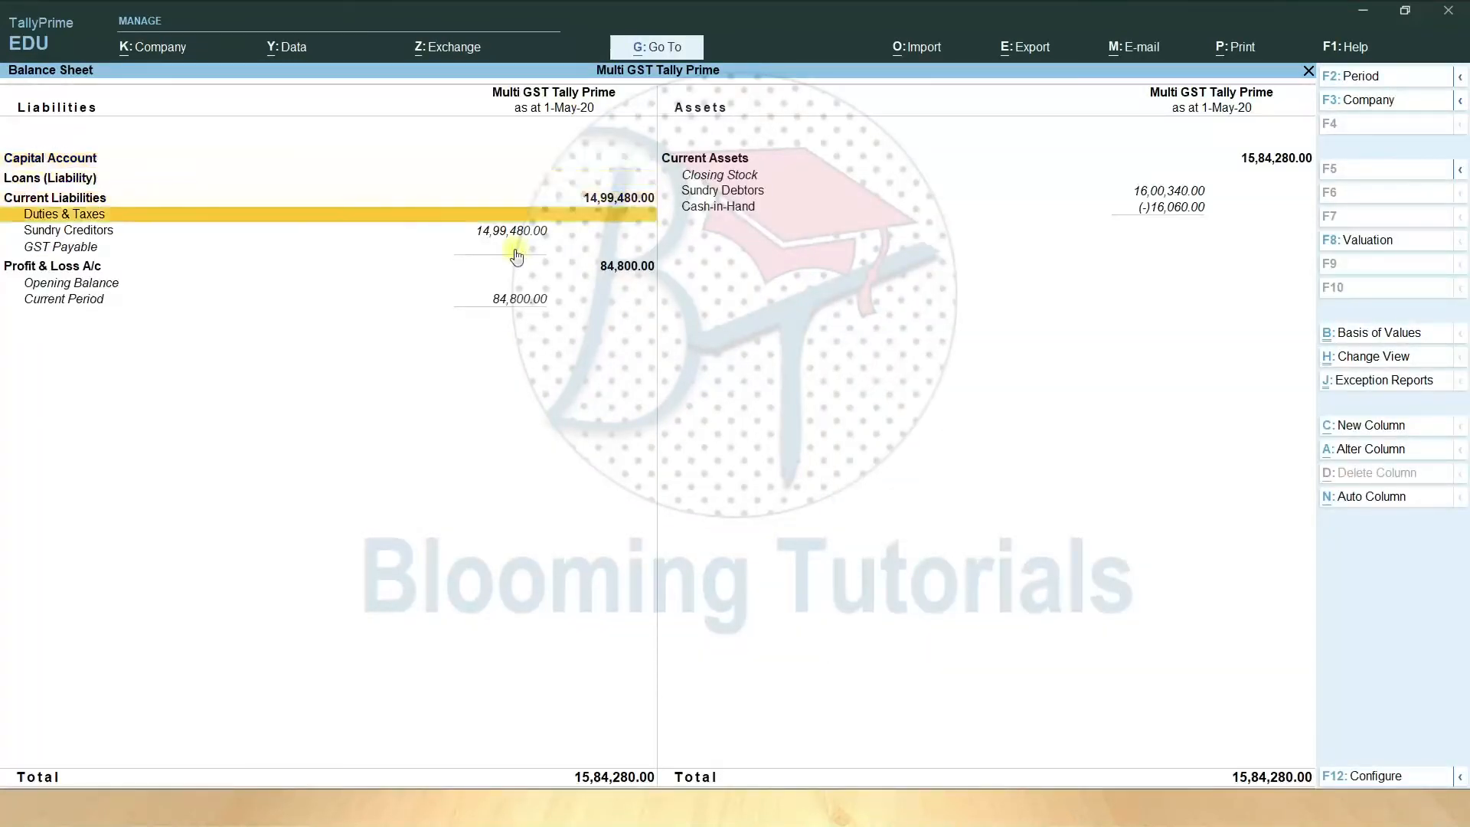
{"action": "key", "text": "Up"}
{"action": "key", "text": "Up"}
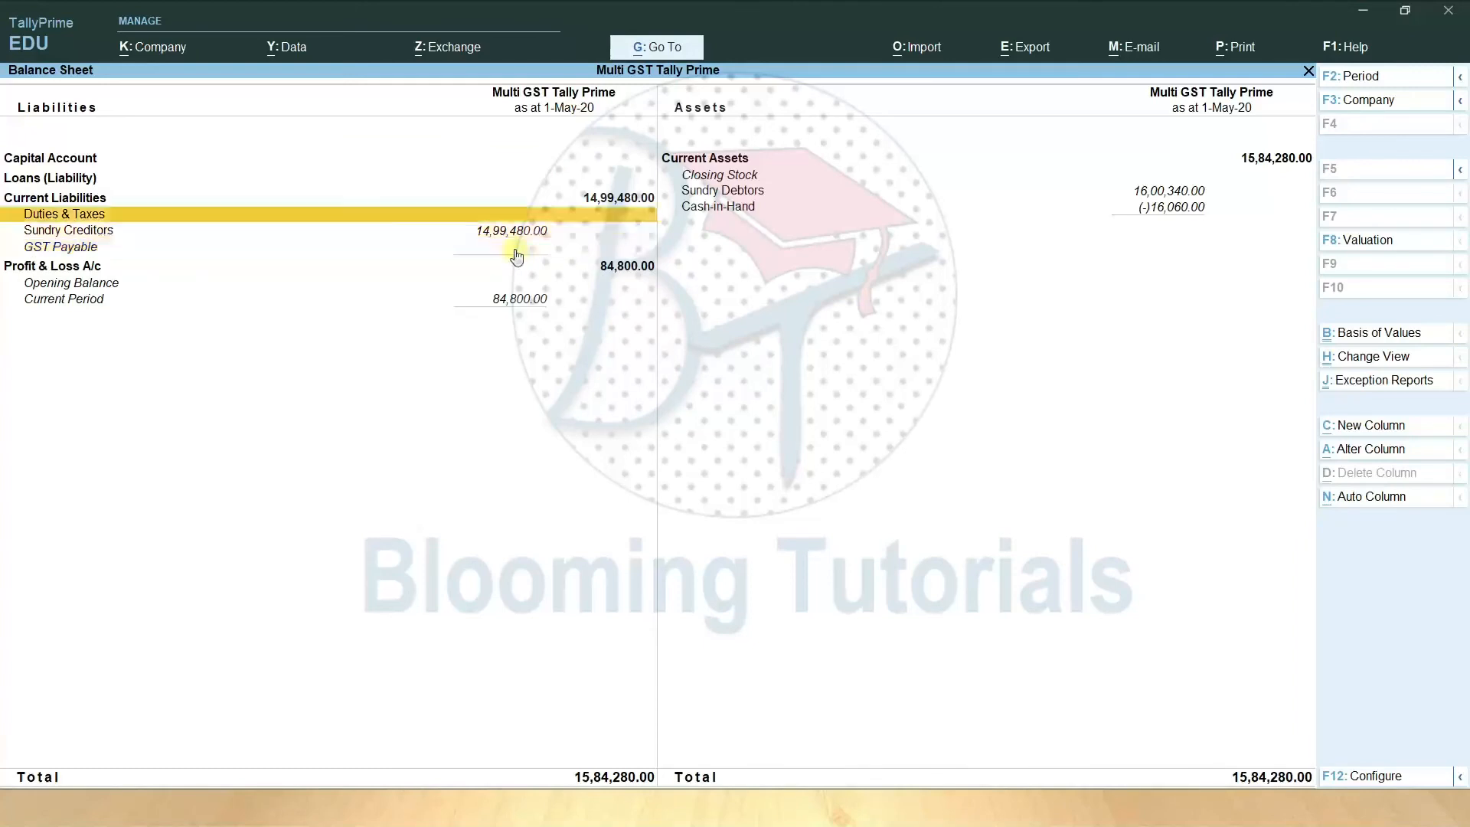